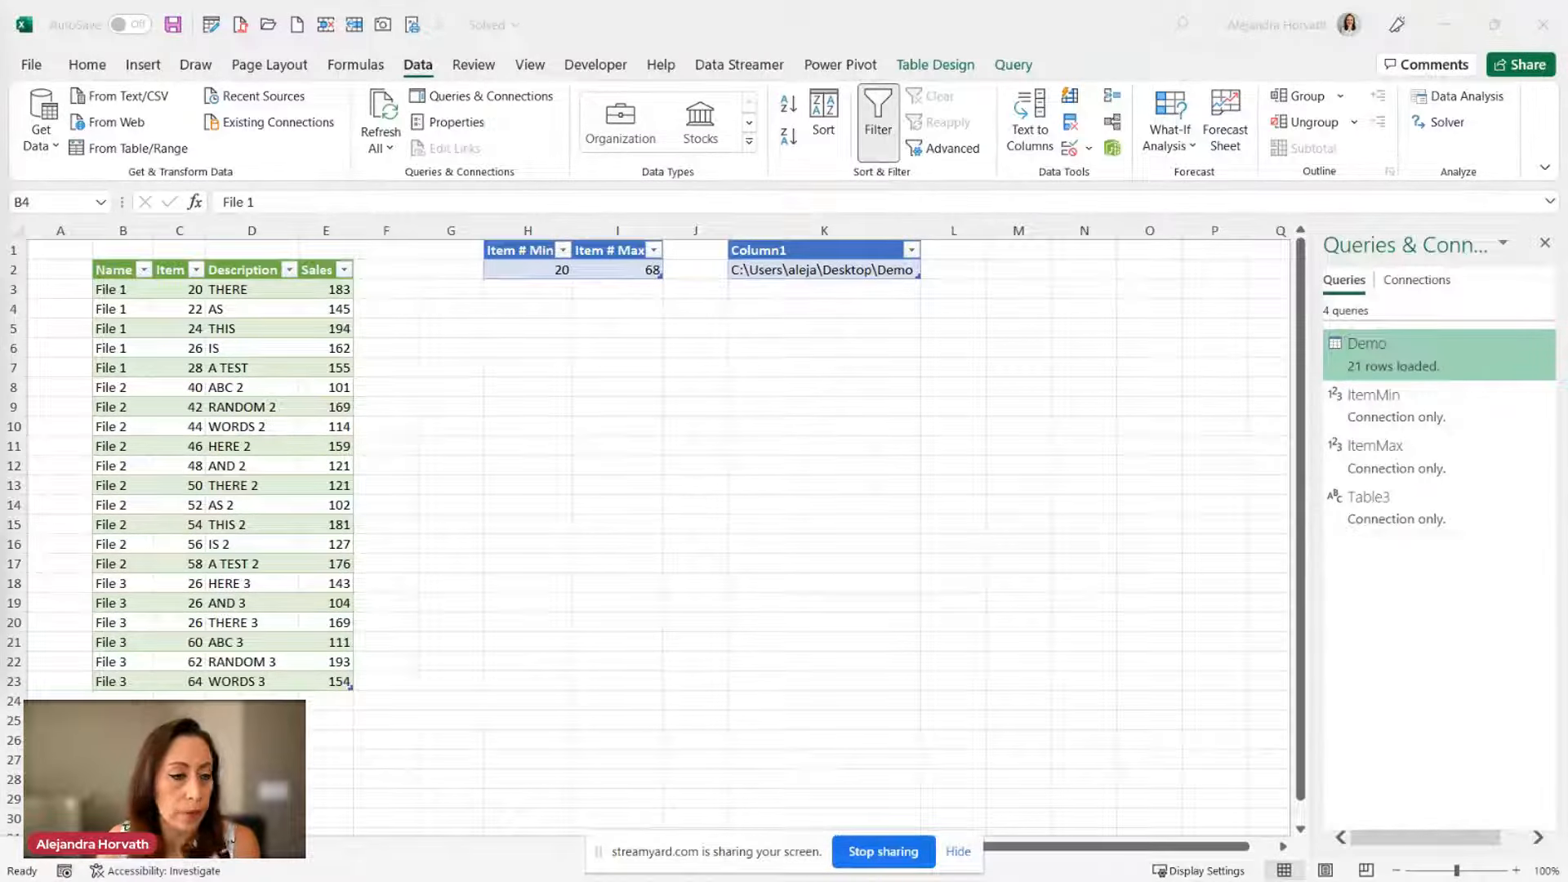
Step: Examine the combined table's Name, Item, Description and Sales columns and the separate Item # Min and Item # Max values
click(529, 470)
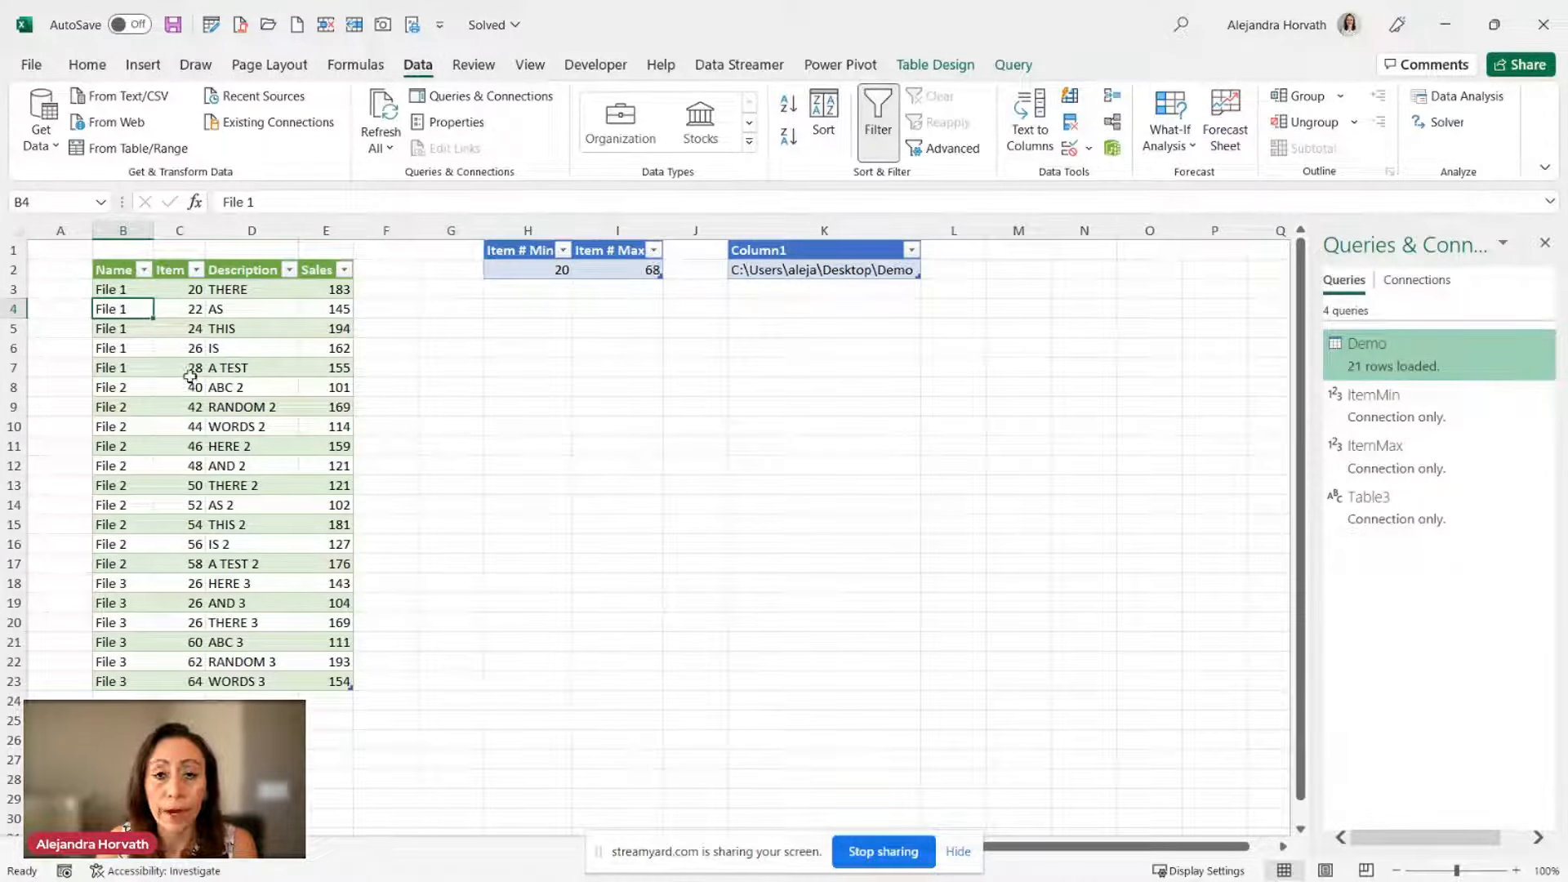
click(183, 328)
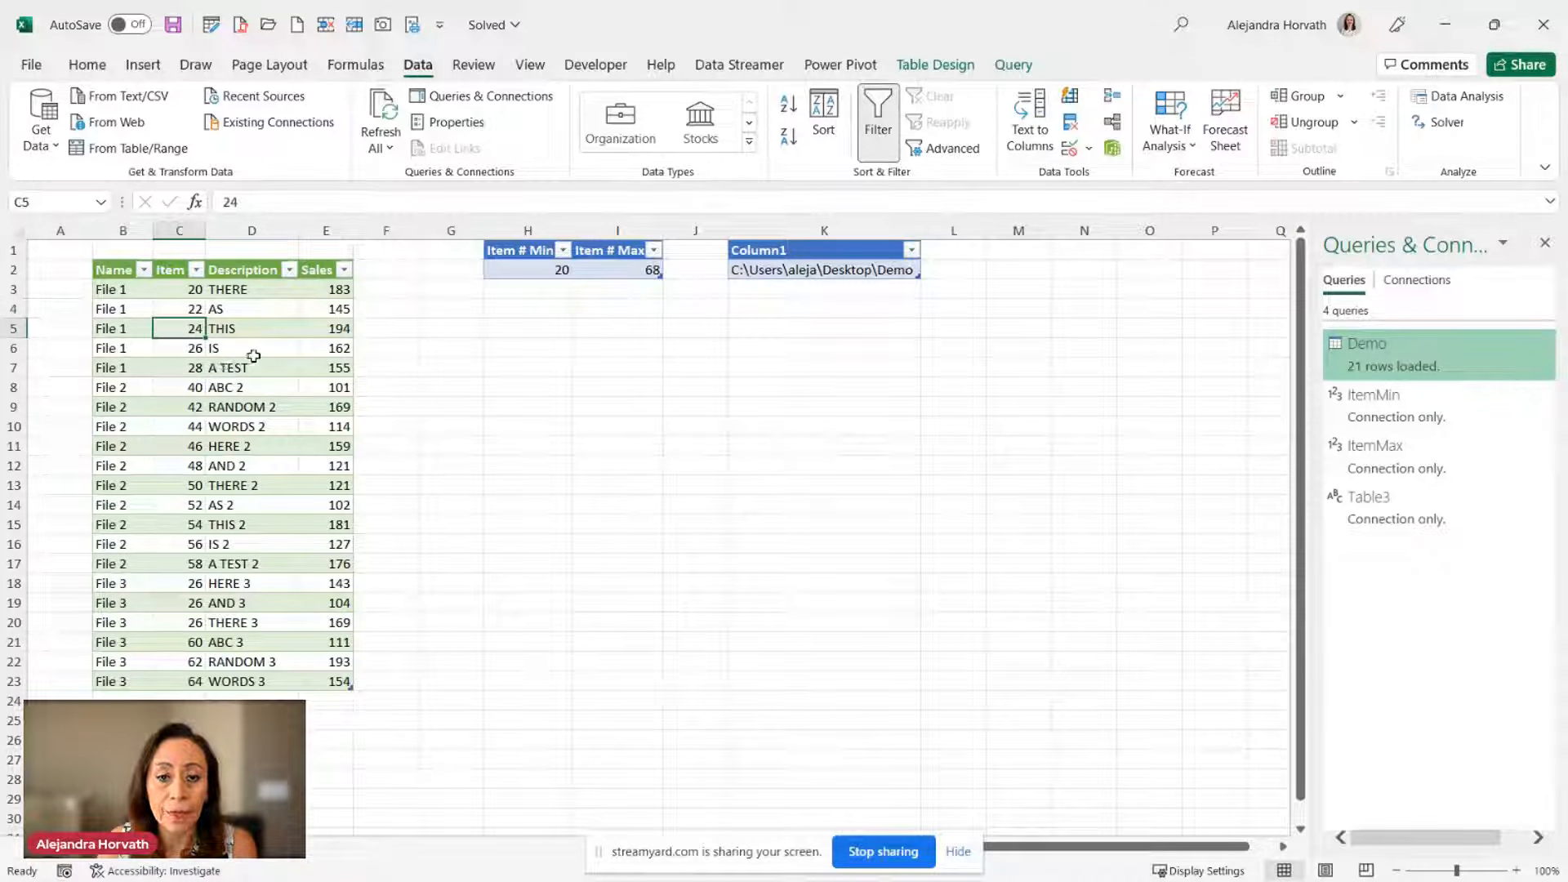
click(253, 350)
click(343, 325)
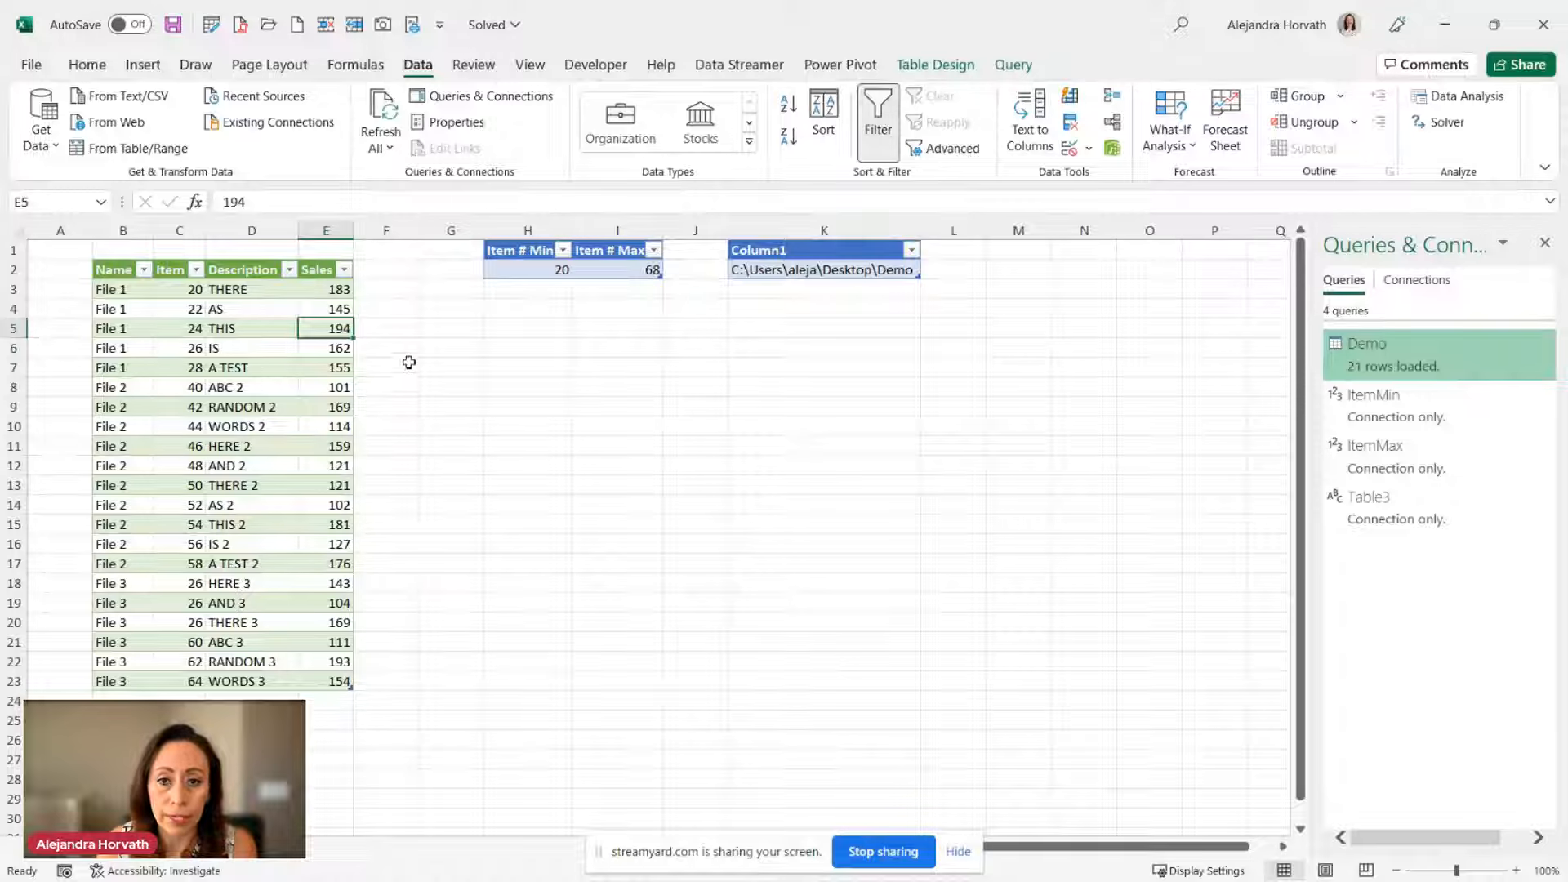
click(533, 264)
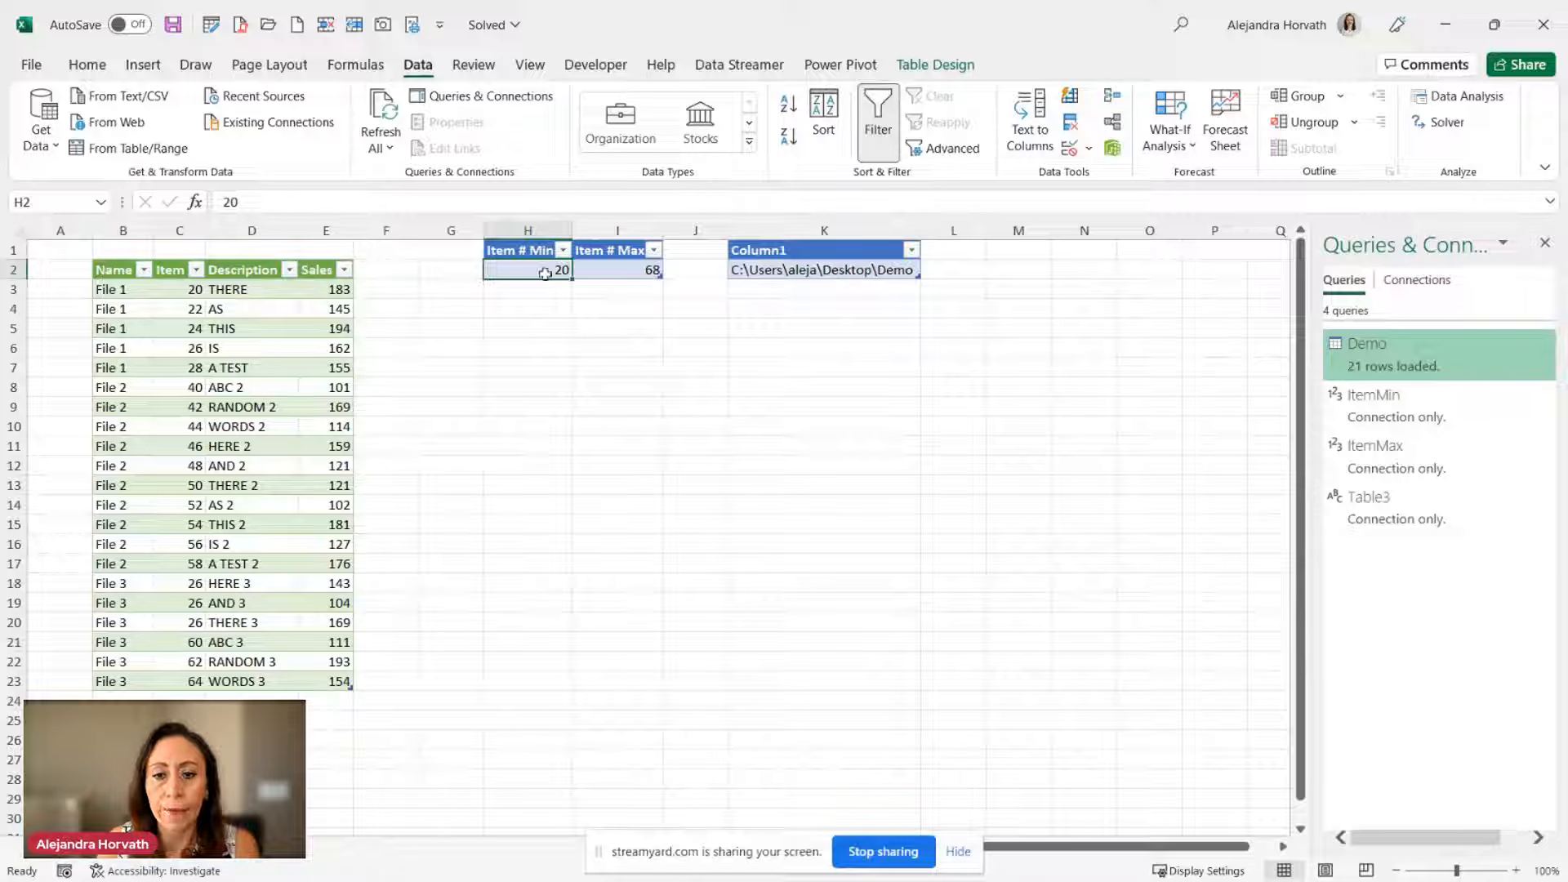
click(602, 273)
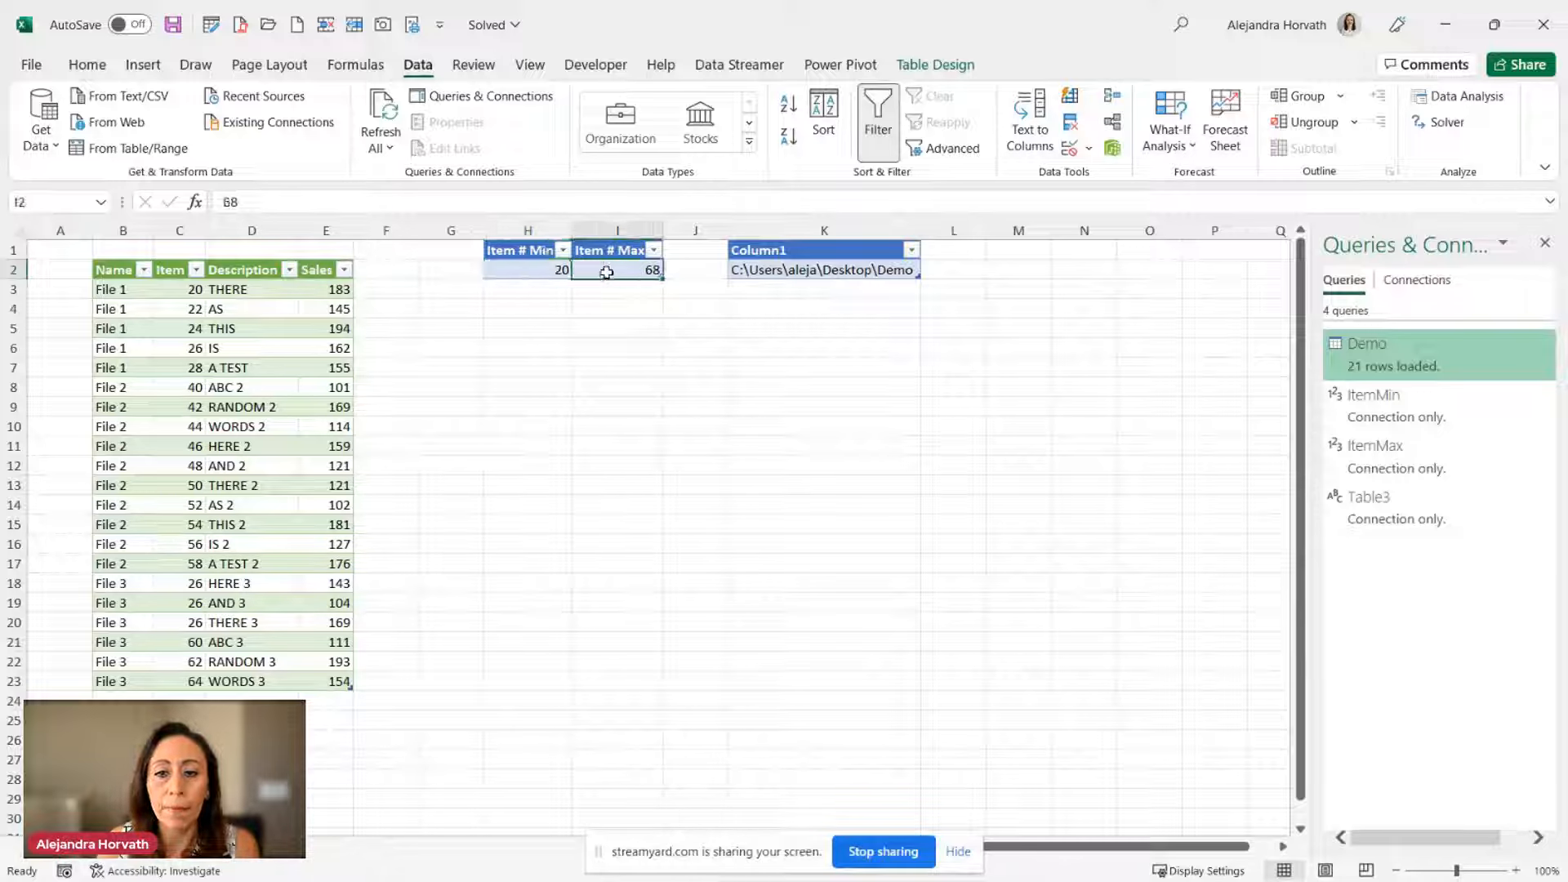
click(198, 350)
click(134, 310)
click(173, 327)
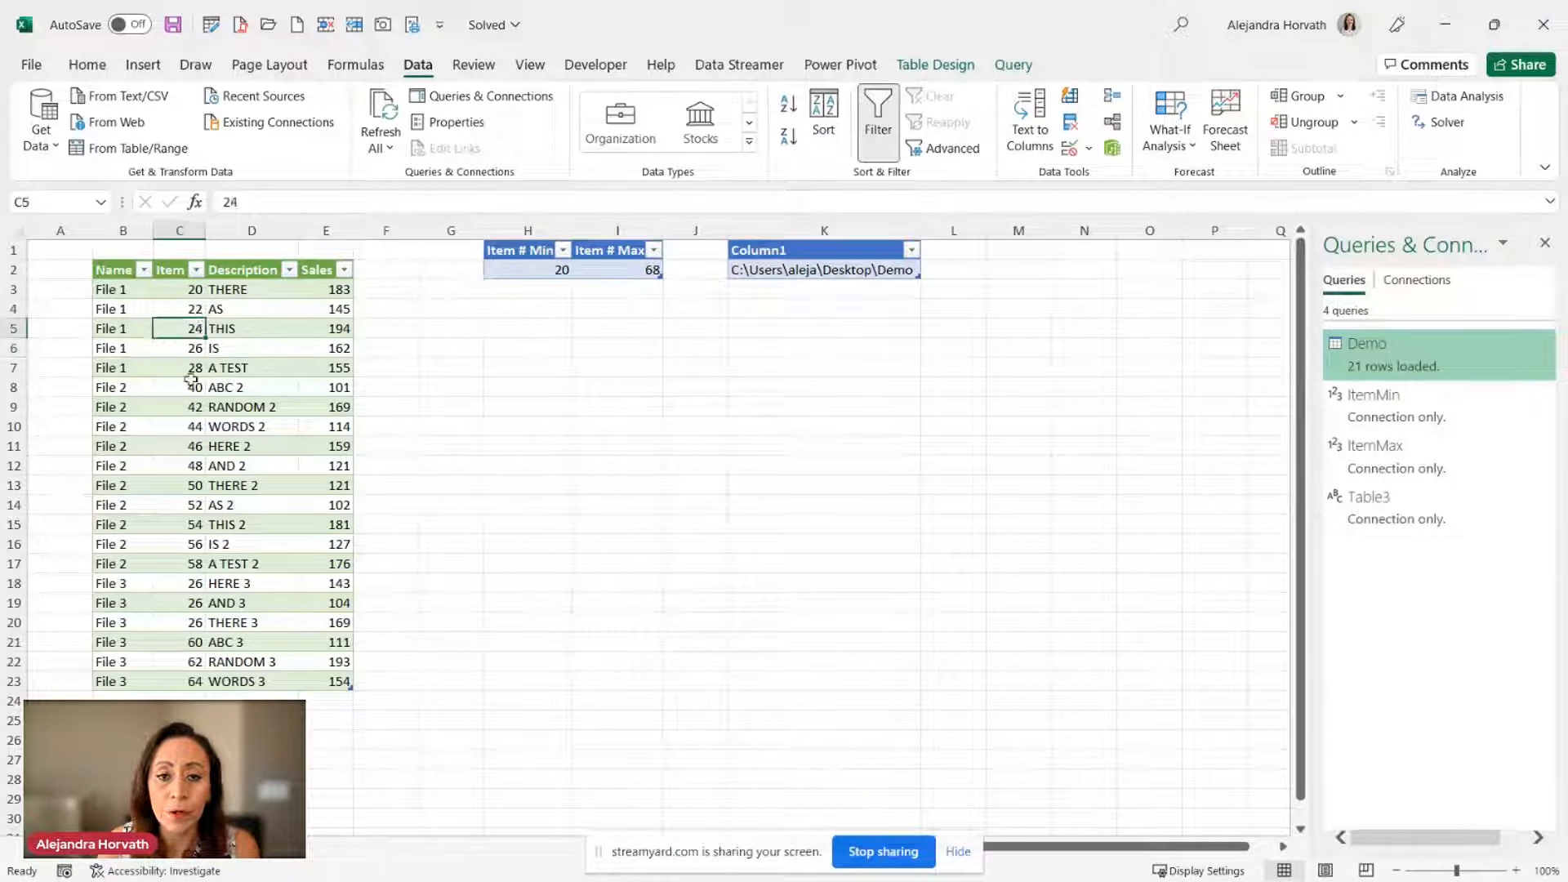
click(184, 407)
click(186, 466)
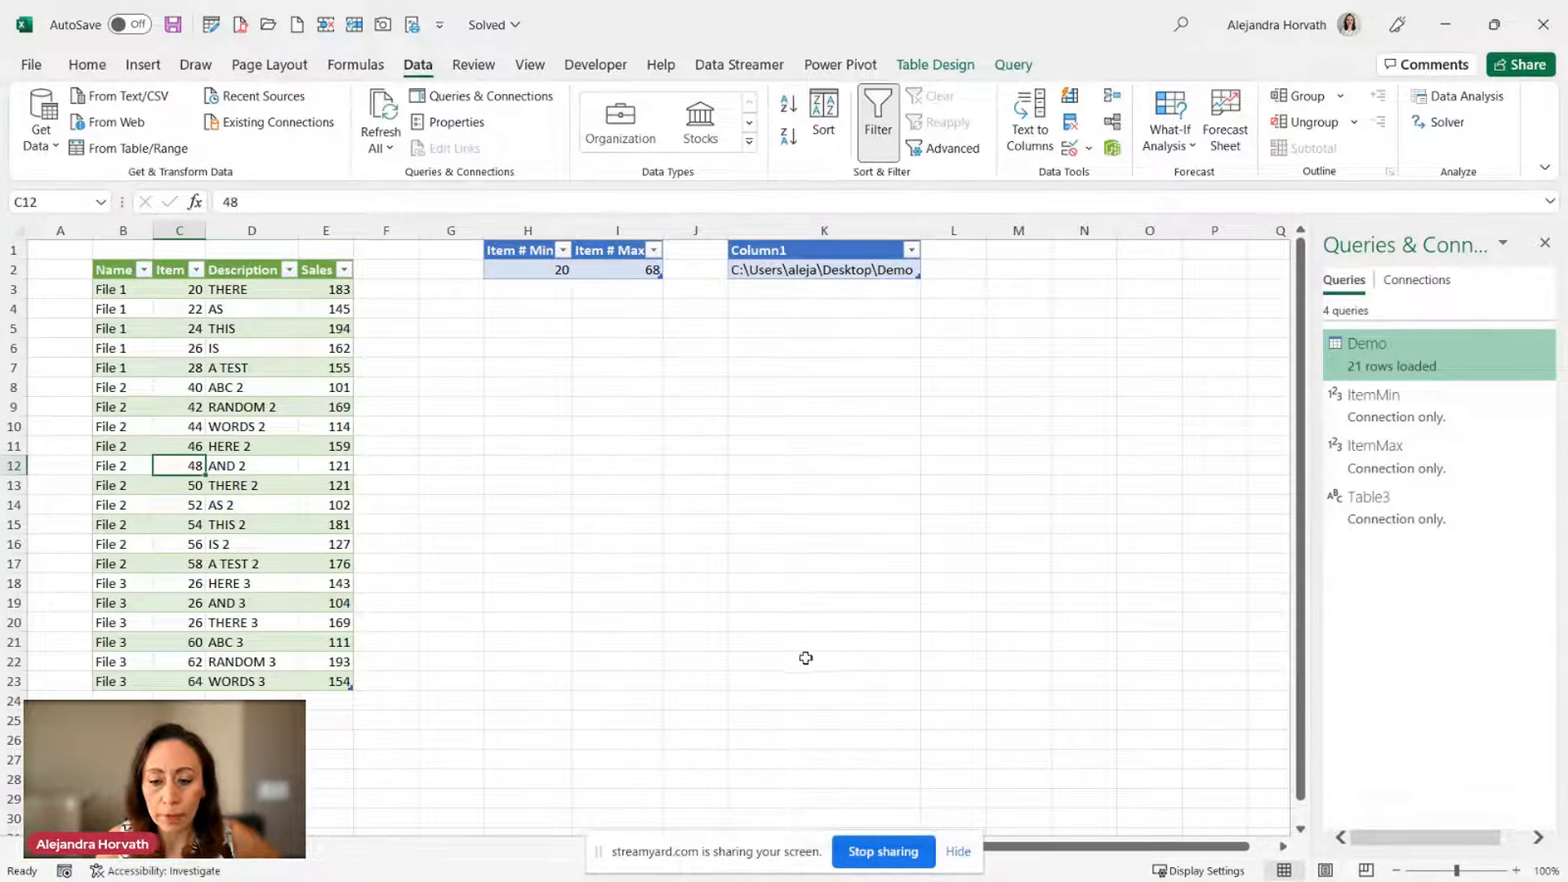
Step: Compare the table's item numbers, from the first to the last row, with the Item # Min and Item # Max limits
click(958, 852)
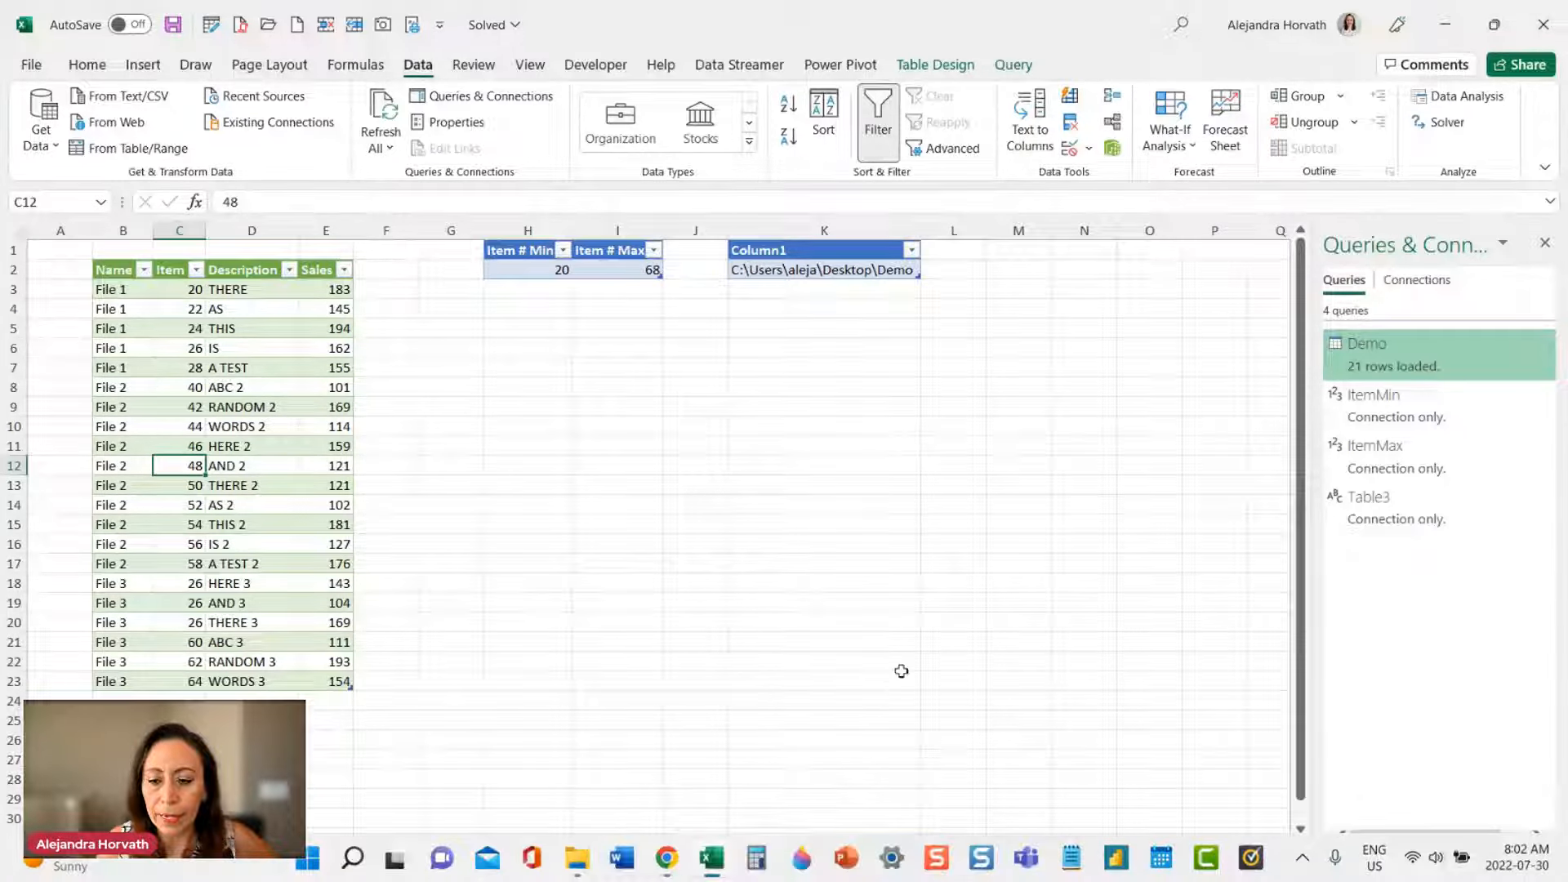
scroll(854, 658, up, 2)
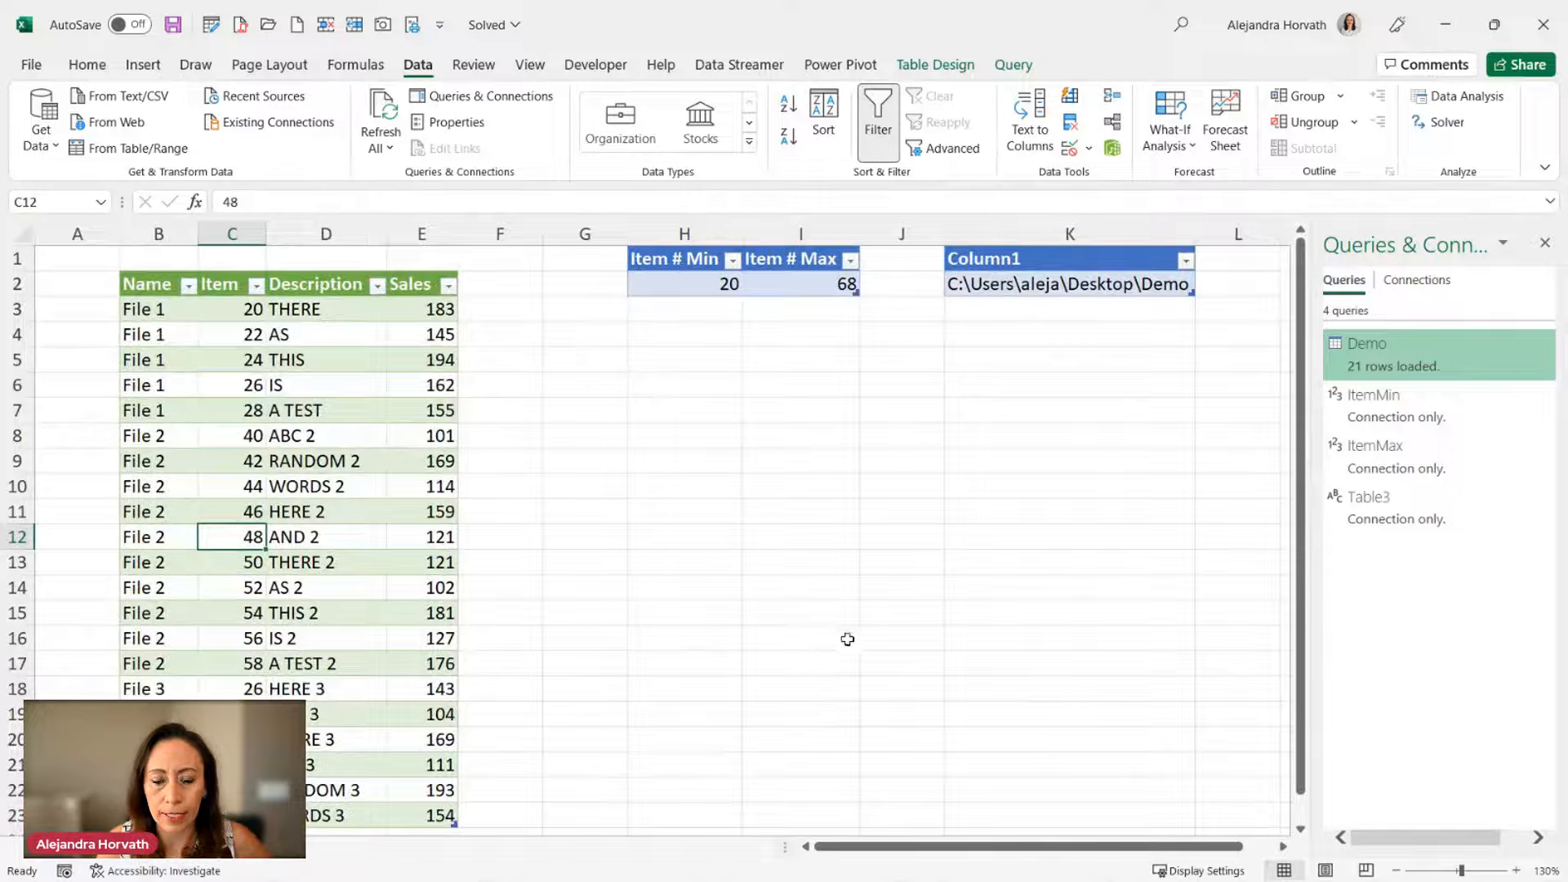
click(706, 287)
click(228, 309)
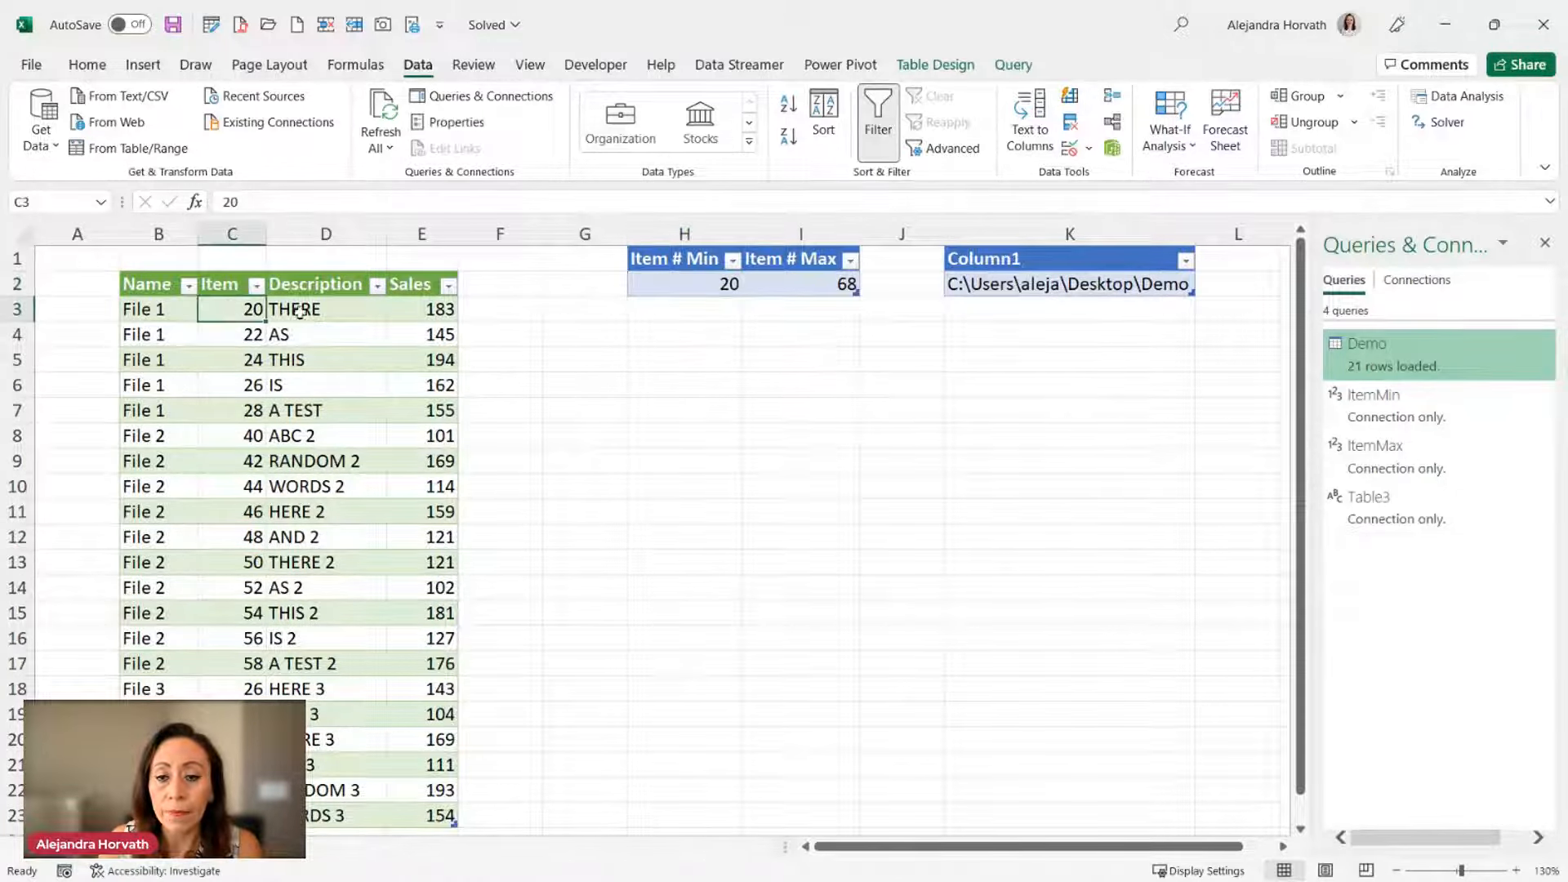
click(668, 287)
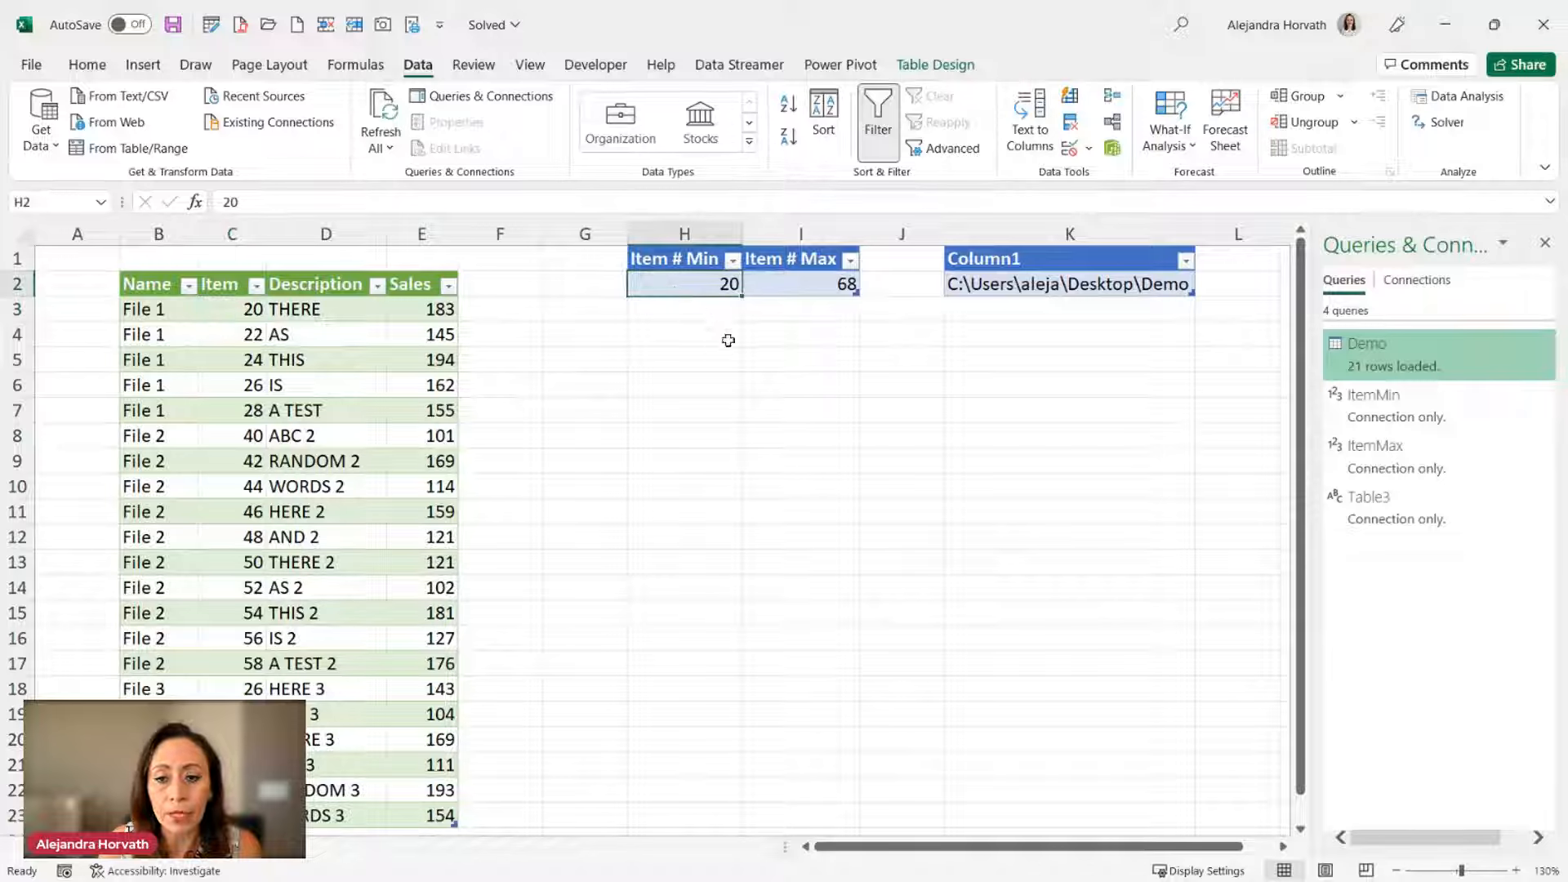
click(806, 285)
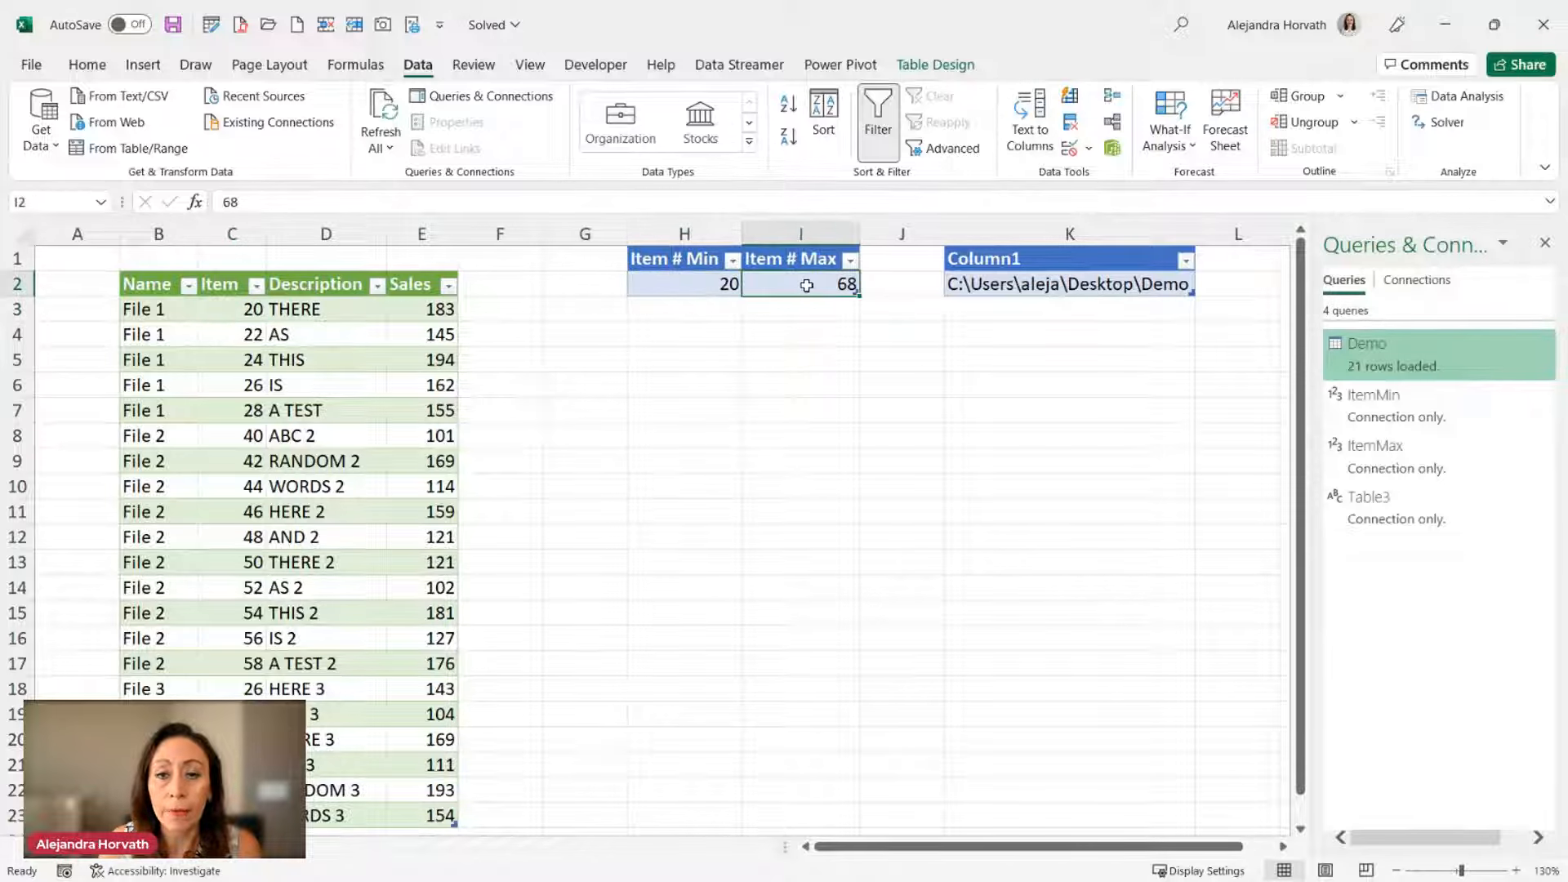
click(233, 360)
click(236, 317)
scroll(245, 601, down, 1)
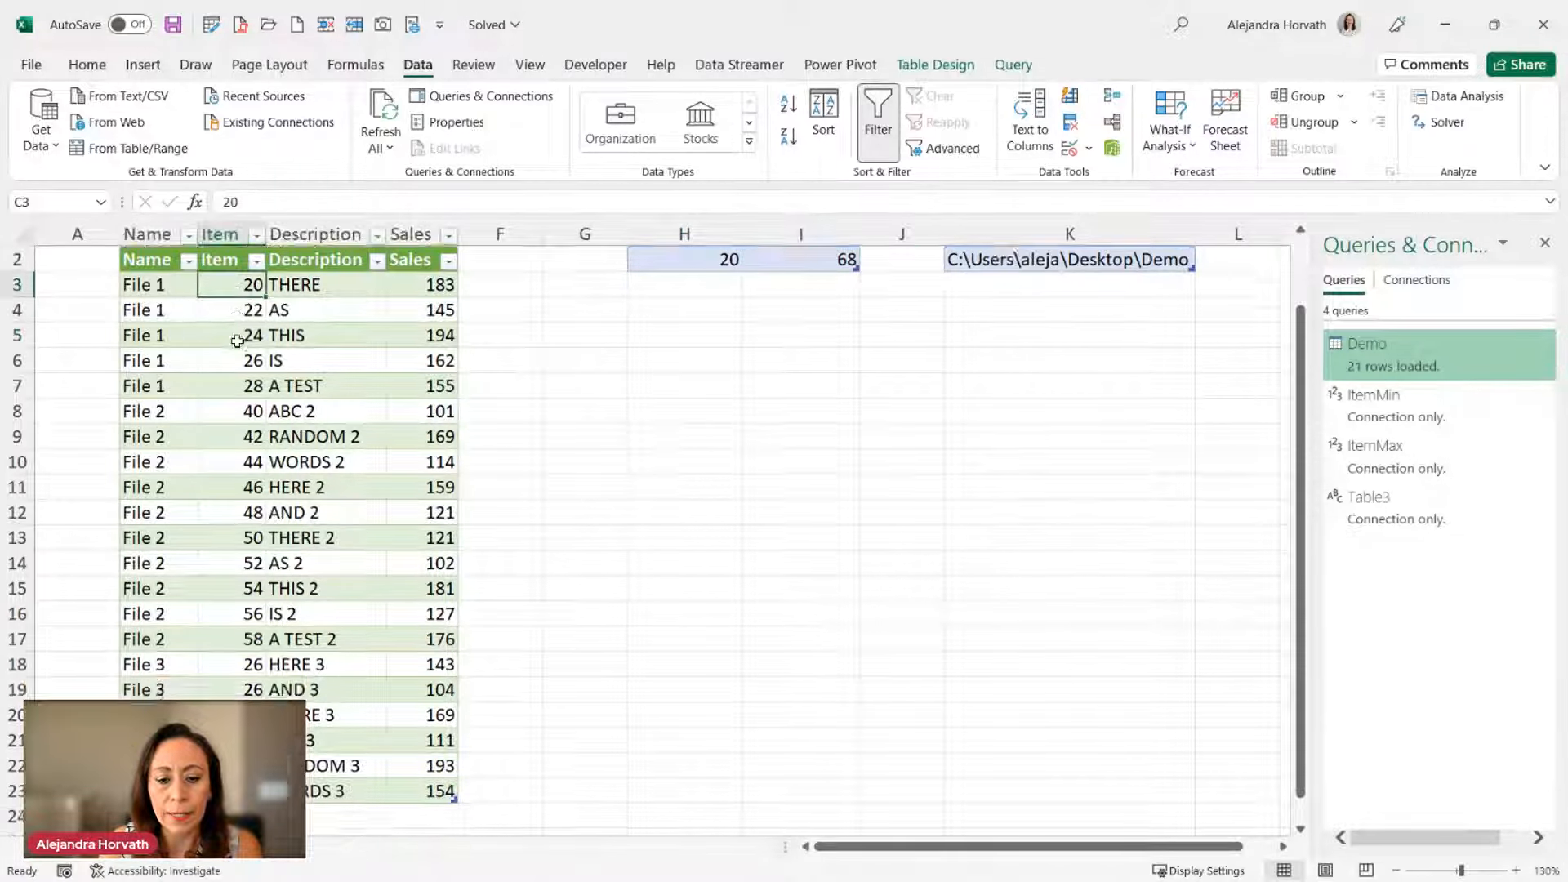
key(ctrl+Down)
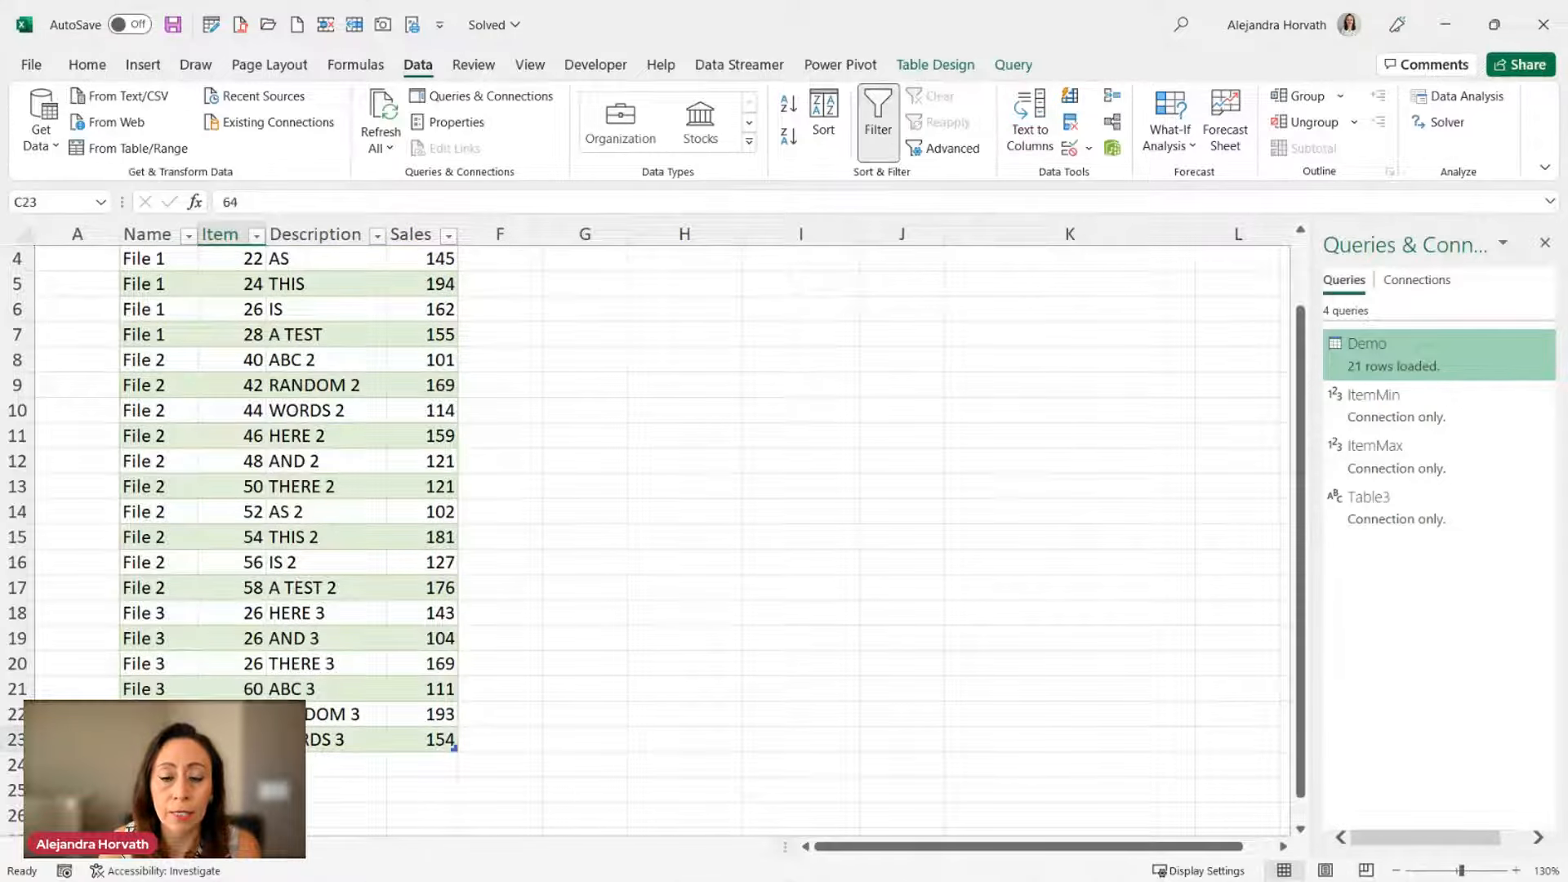
scroll(284, 677, up, 1)
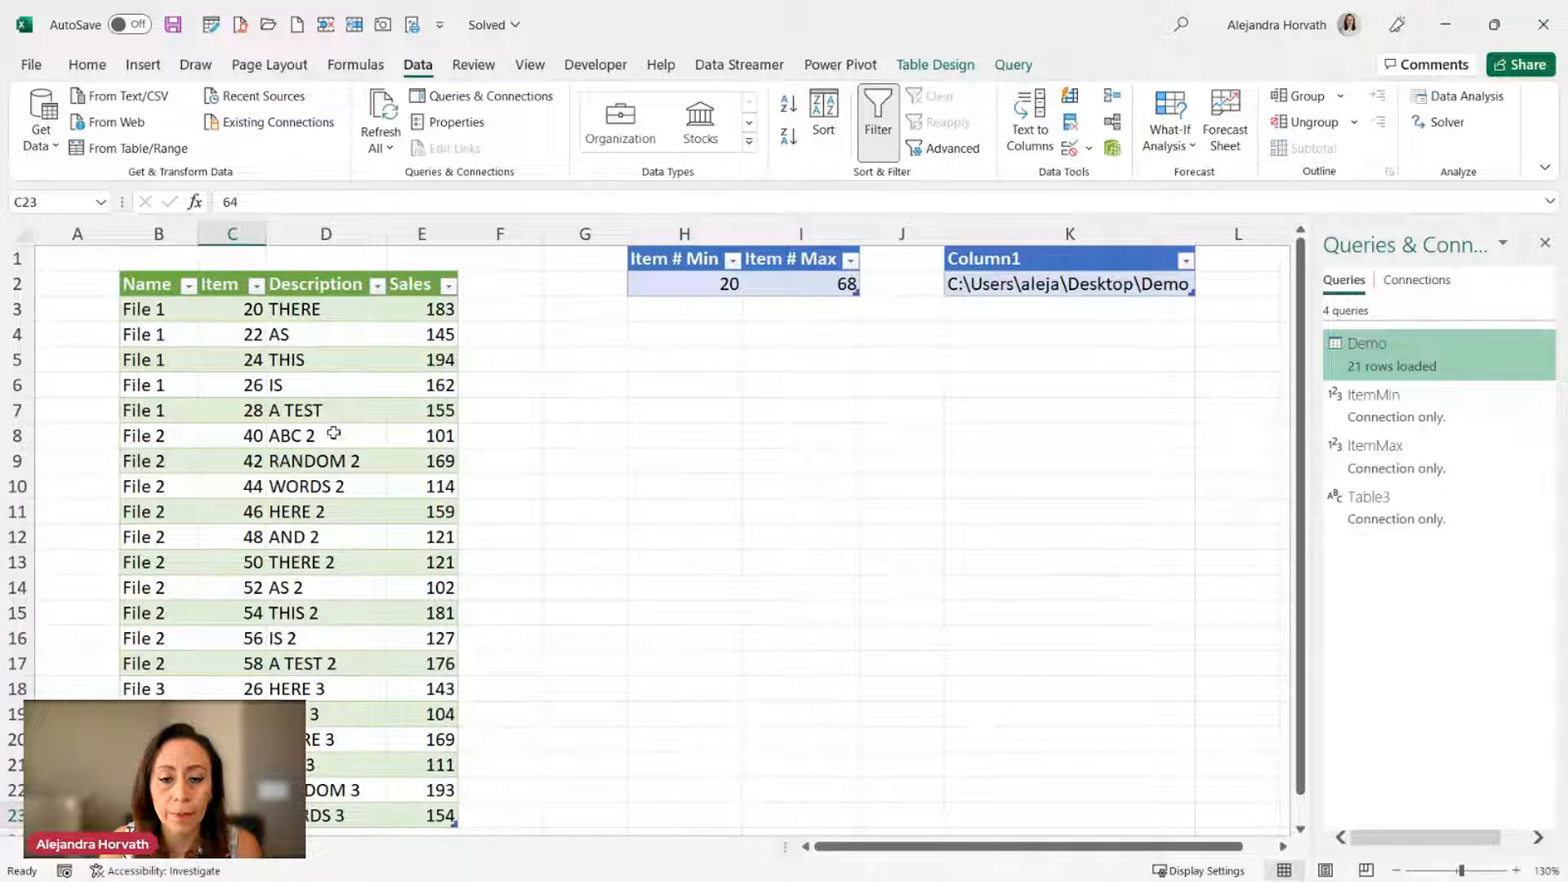
click(256, 359)
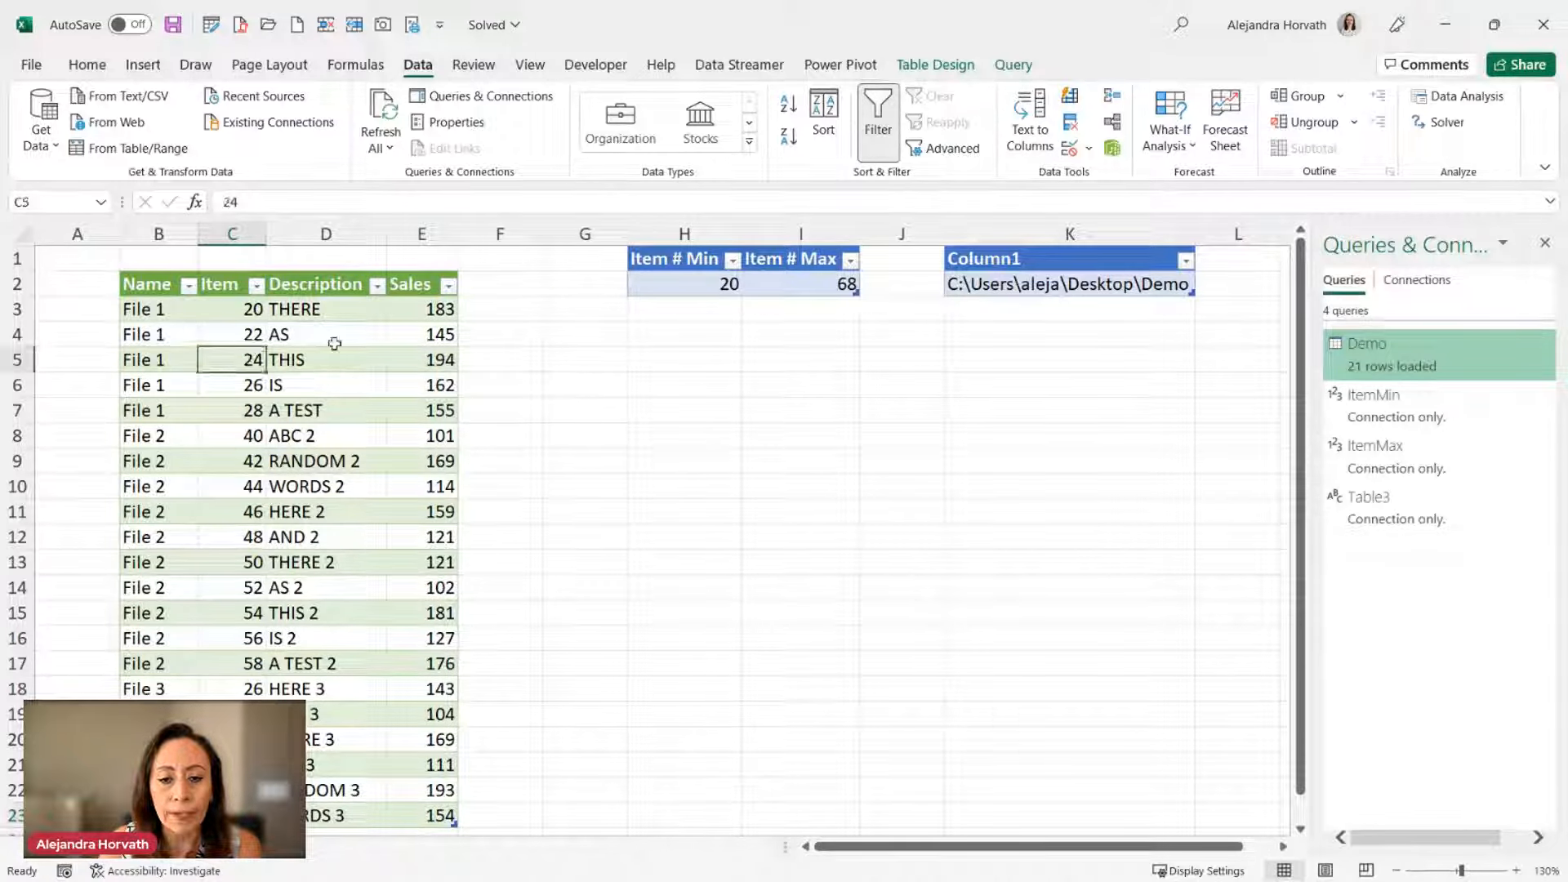
Step: Set Item # Min to 40 in H2 and Item # Max to 50 in I2
click(725, 282)
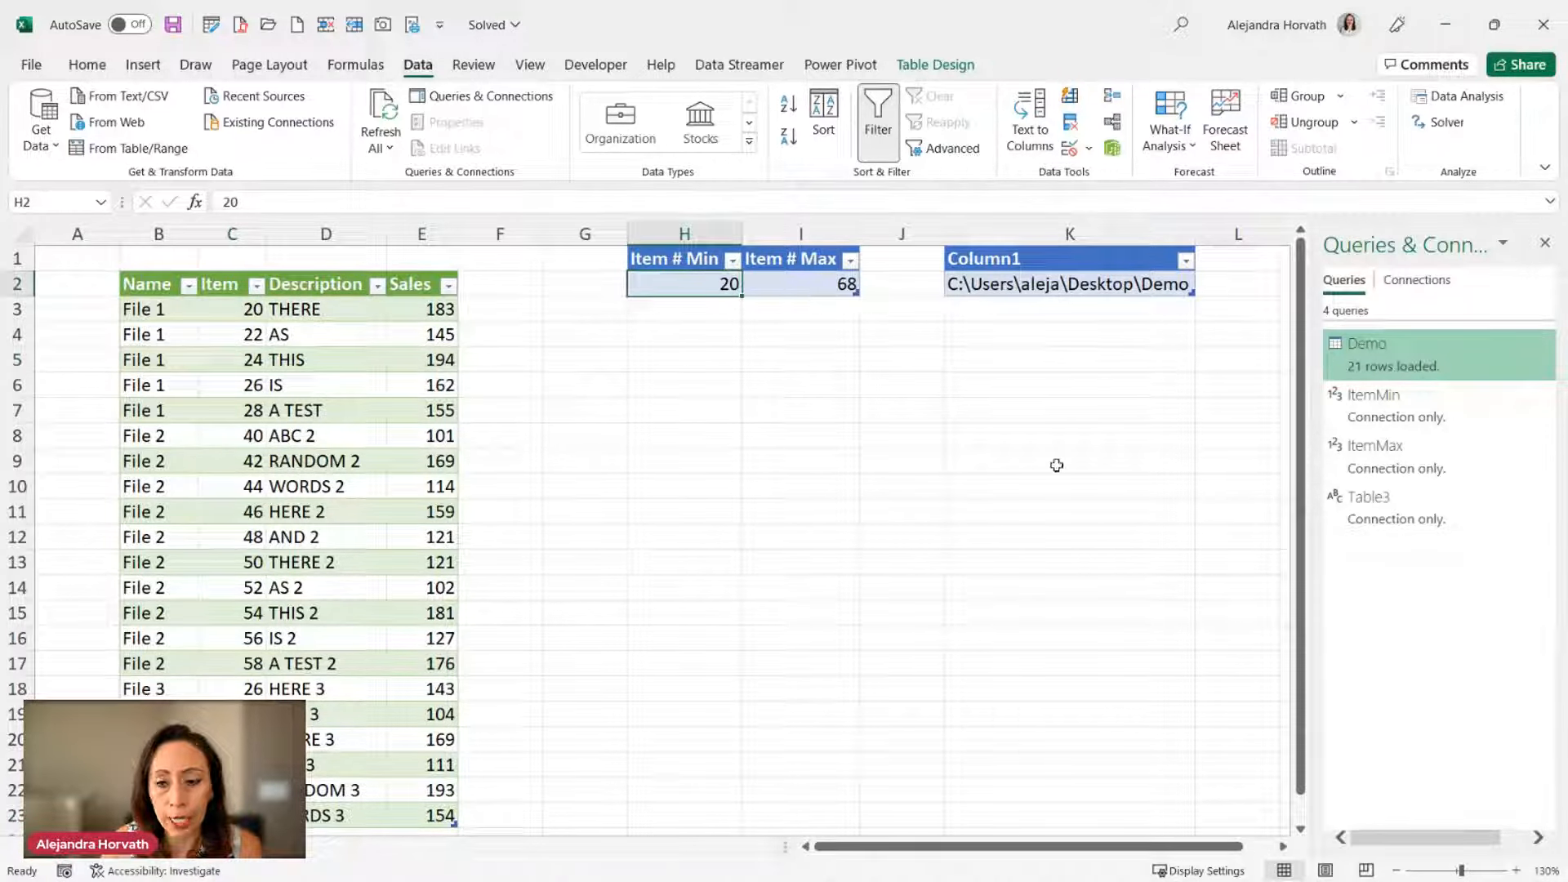
text(40)
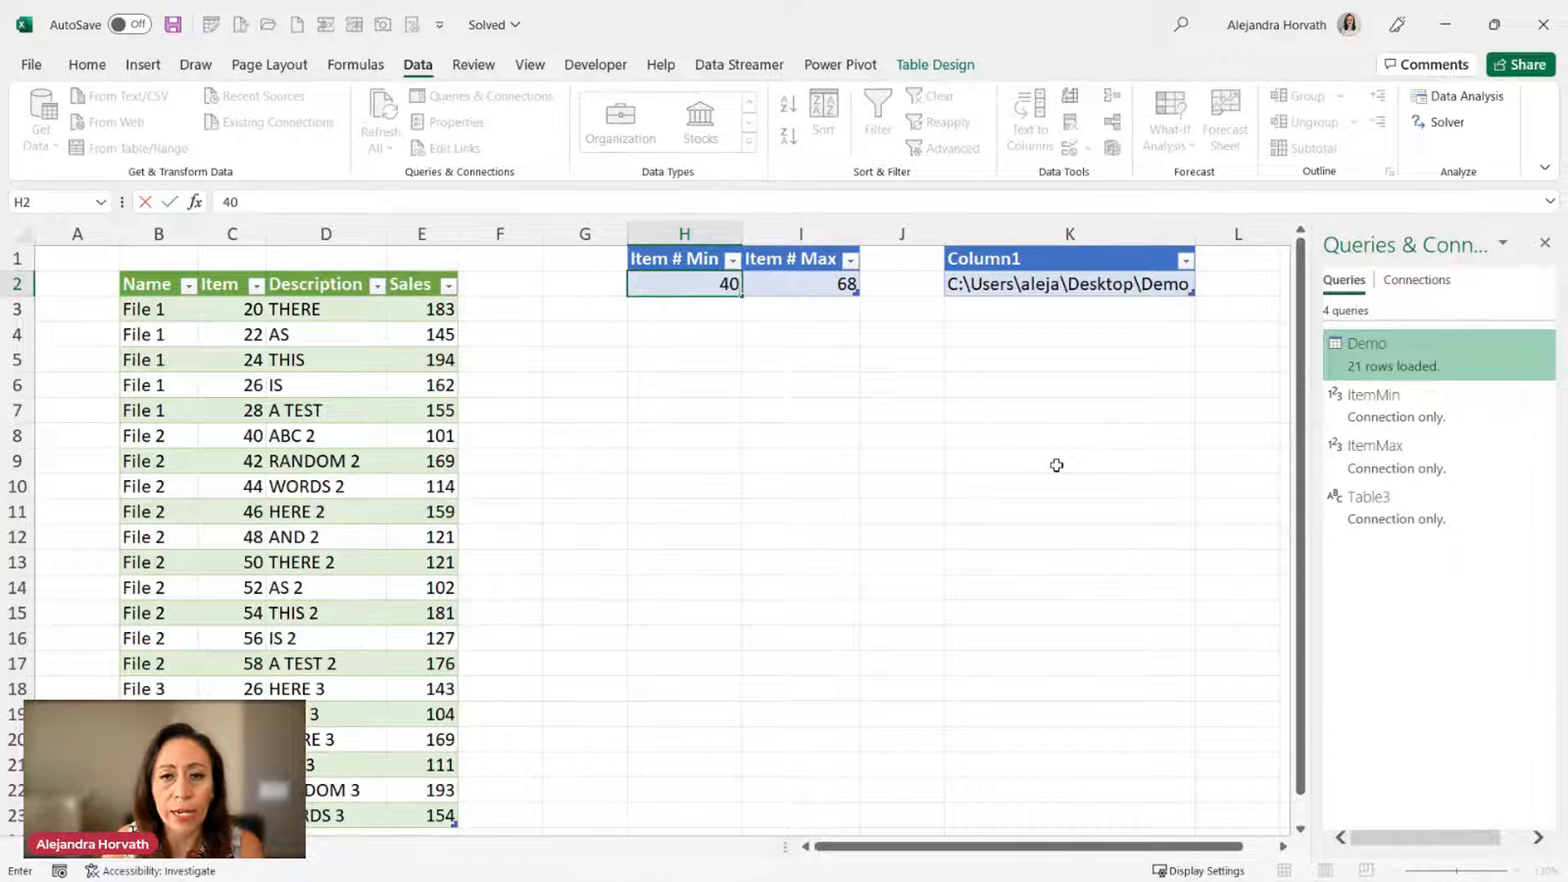
click(837, 286)
text(50)
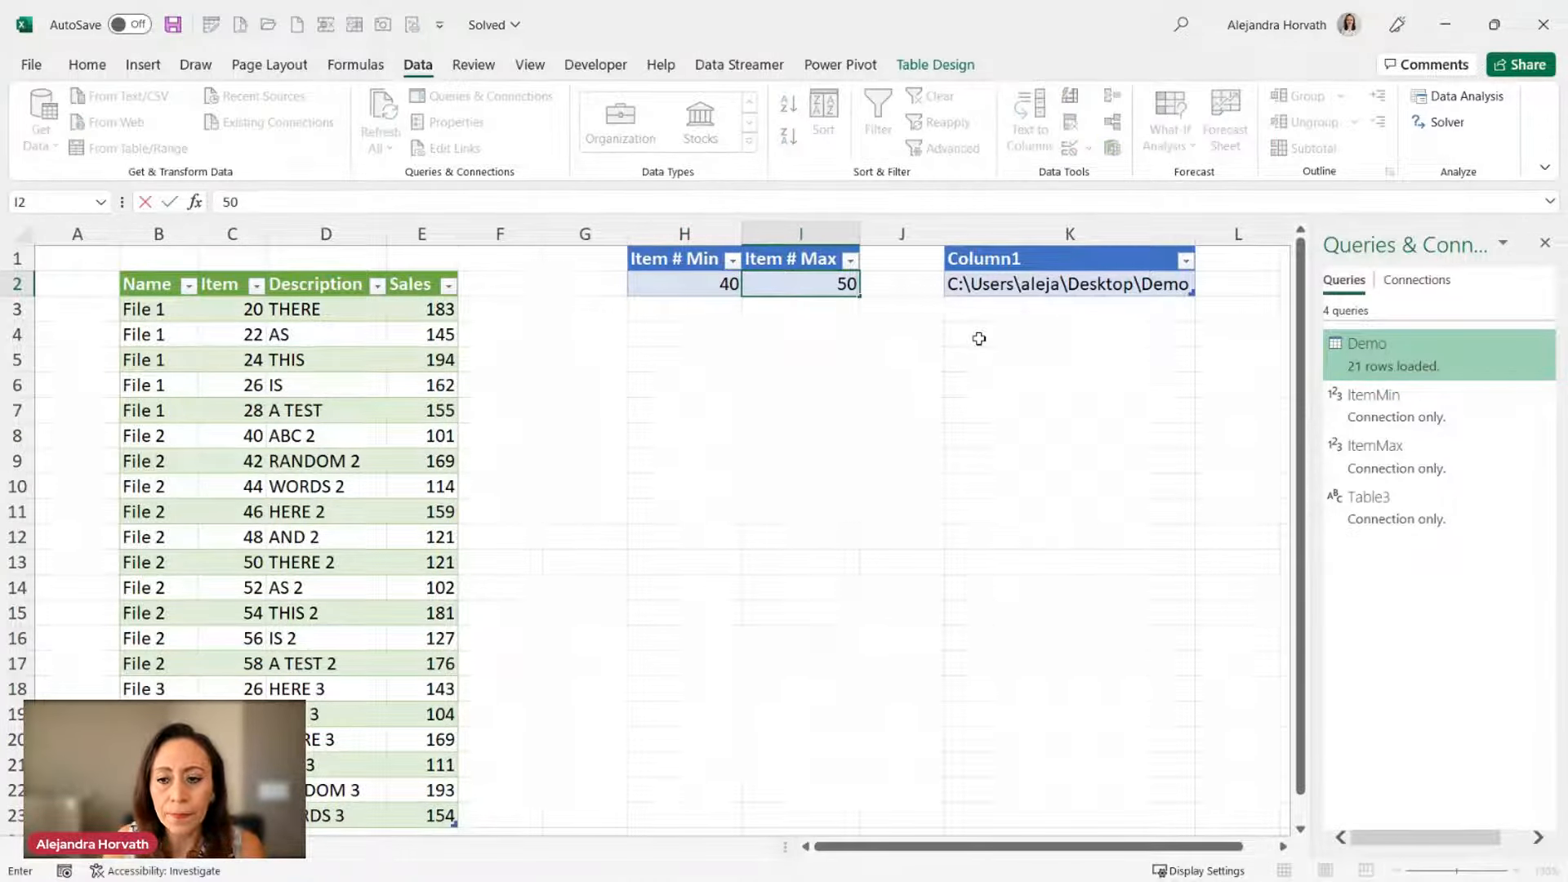
key(Return)
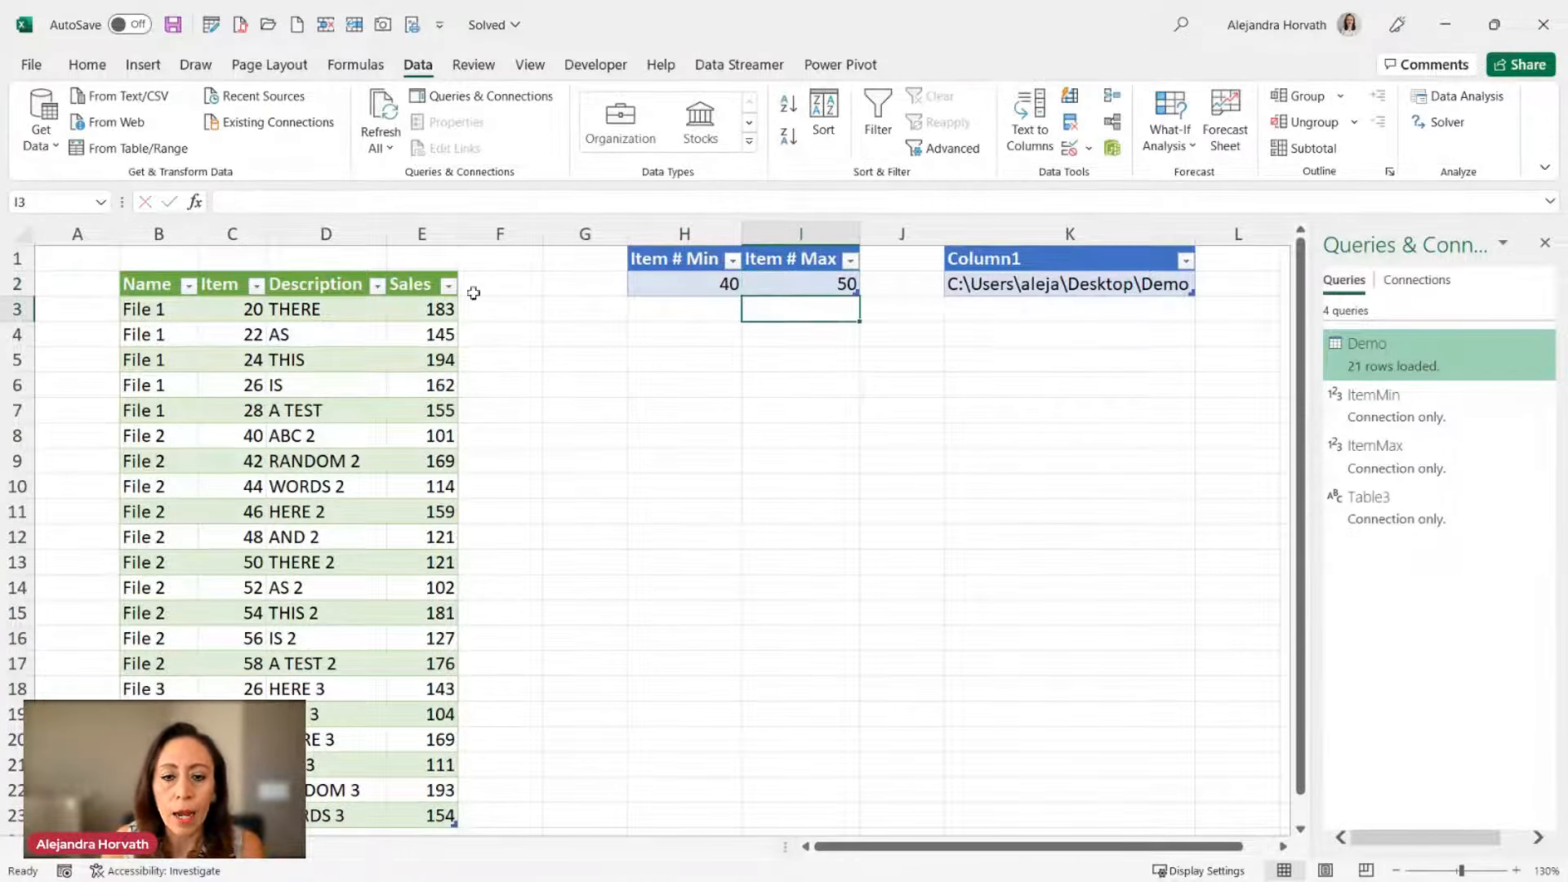
Step: Refresh the combined query table so it applies the item limits
click(332, 409)
right_click(332, 409)
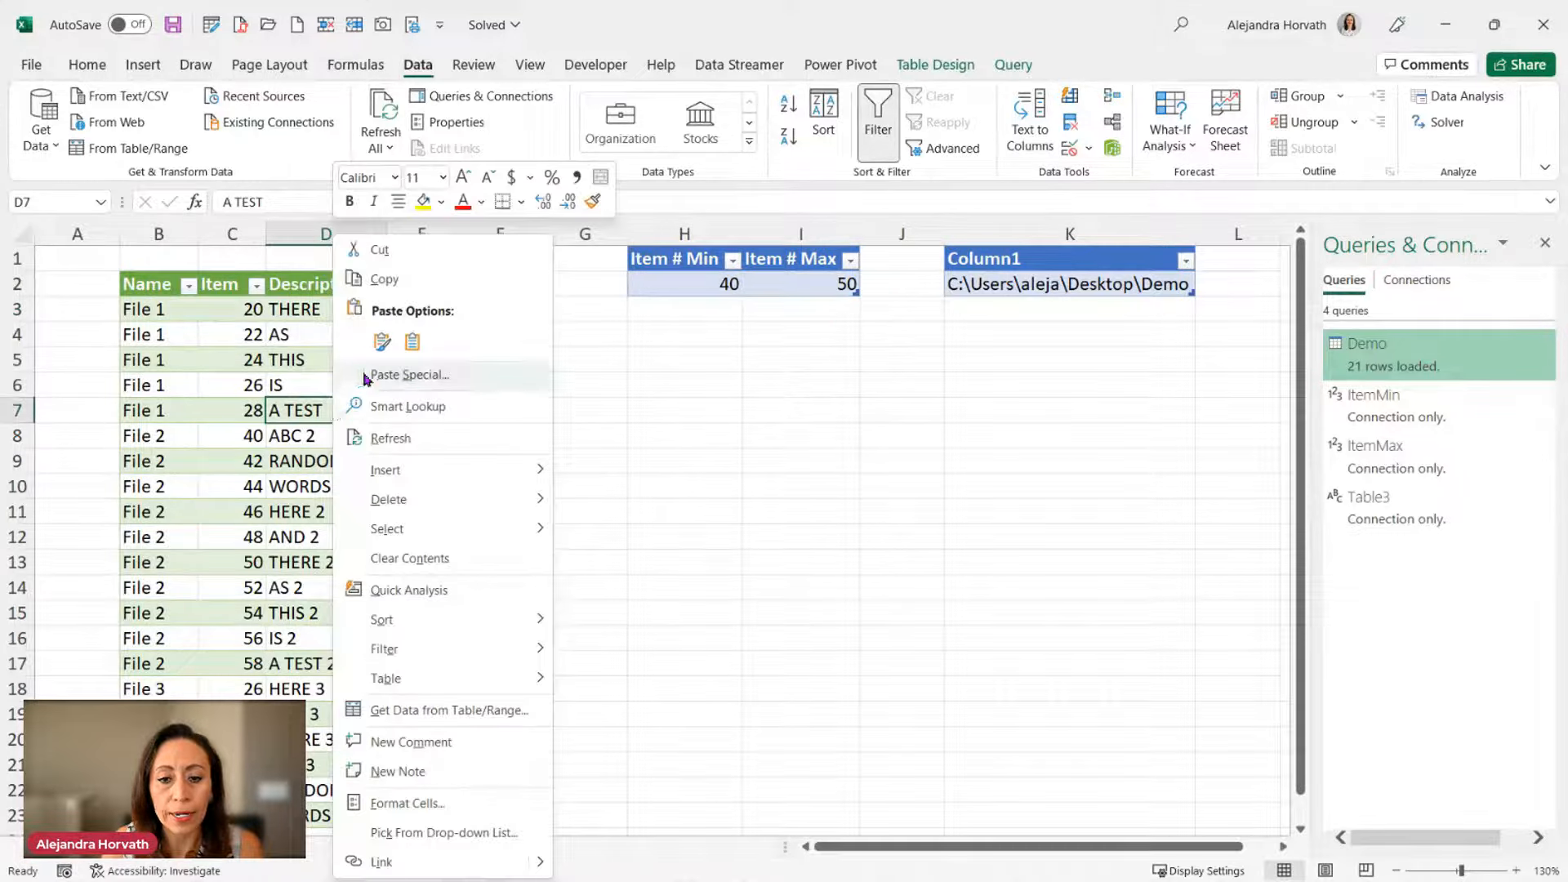
click(396, 437)
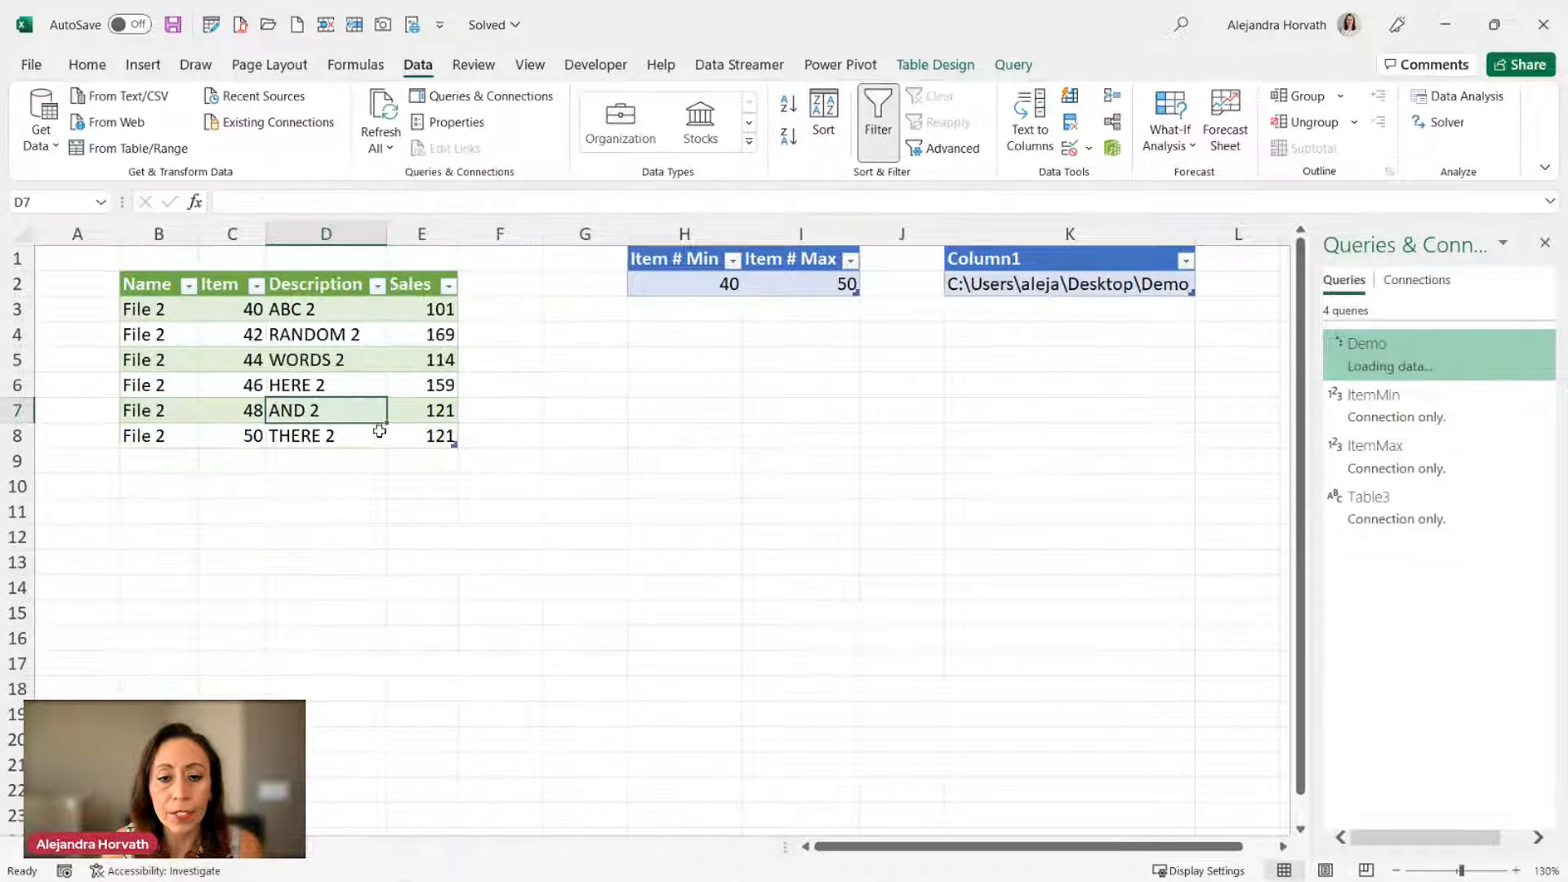
Step: Check the refreshed table's item numbers against the Item # Min and Item # Max limits
click(253, 309)
click(232, 359)
click(237, 384)
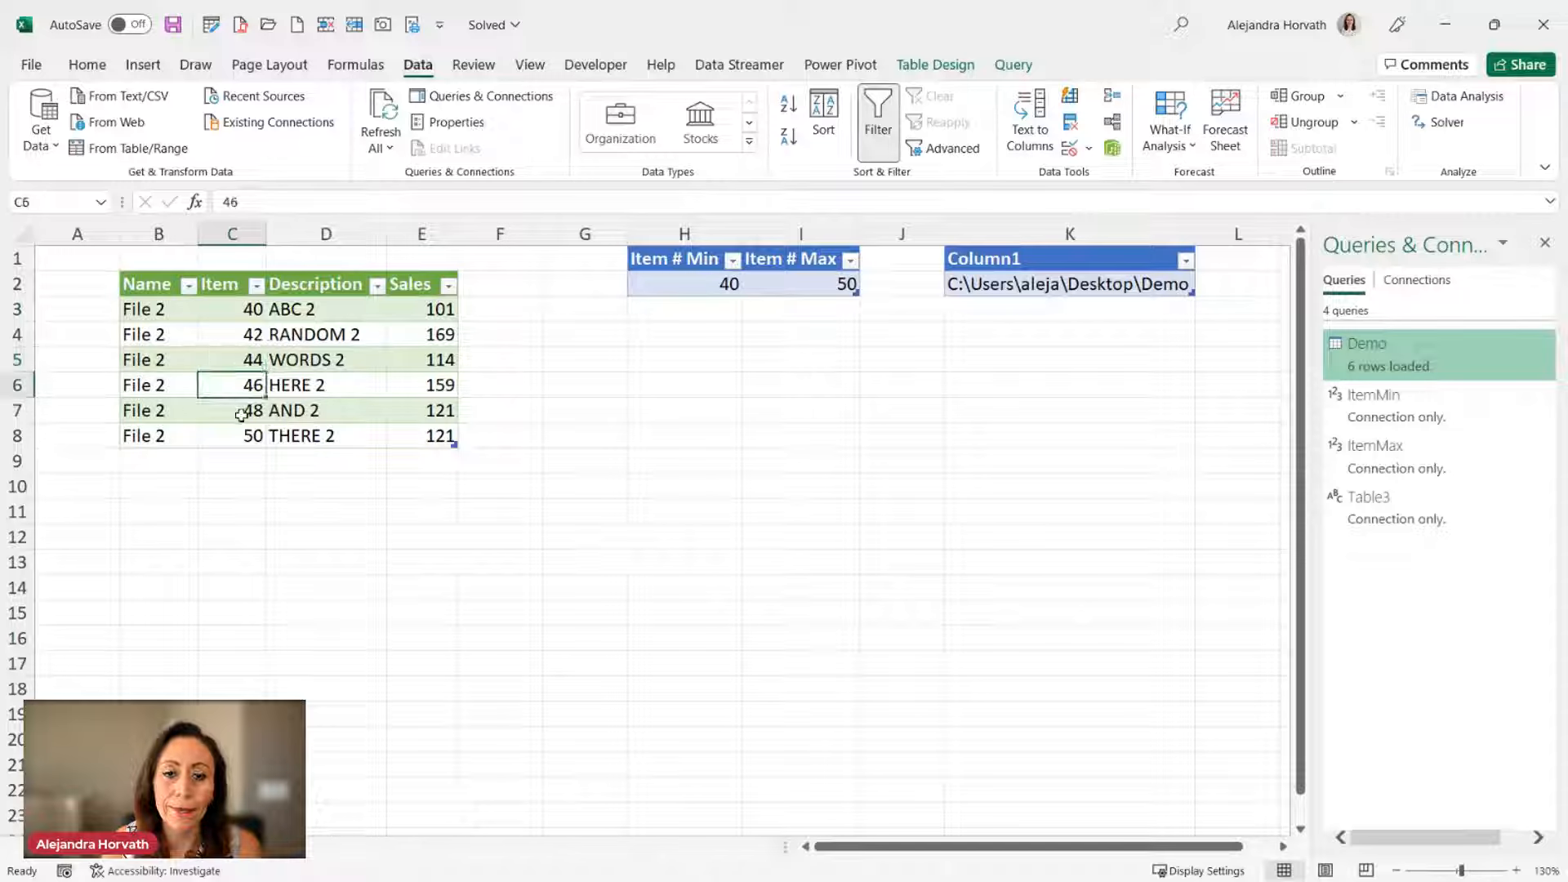
click(235, 409)
click(232, 435)
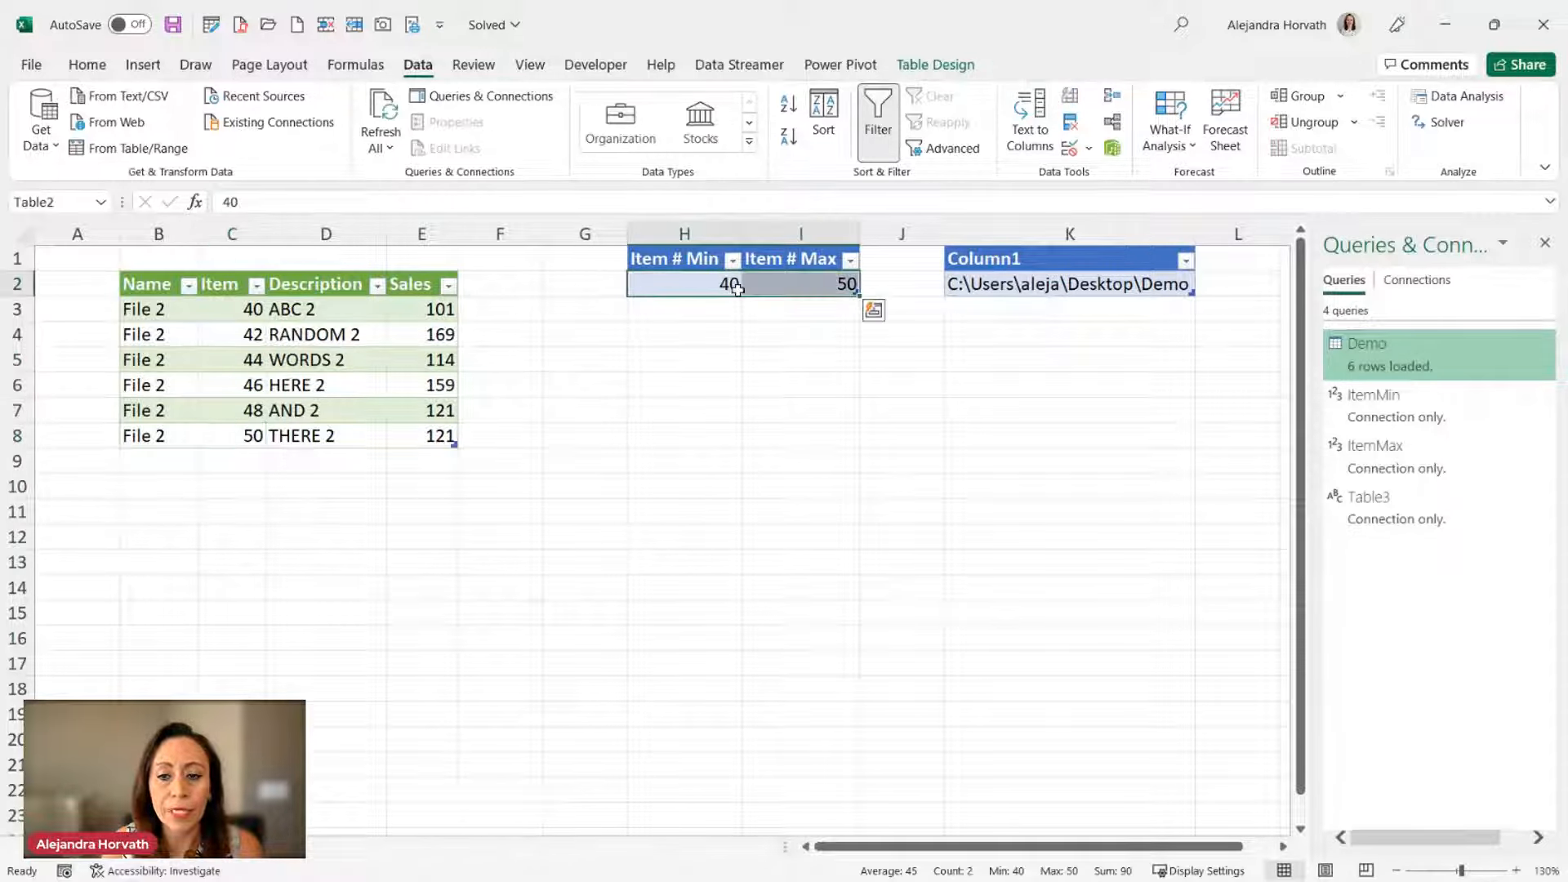
click(702, 284)
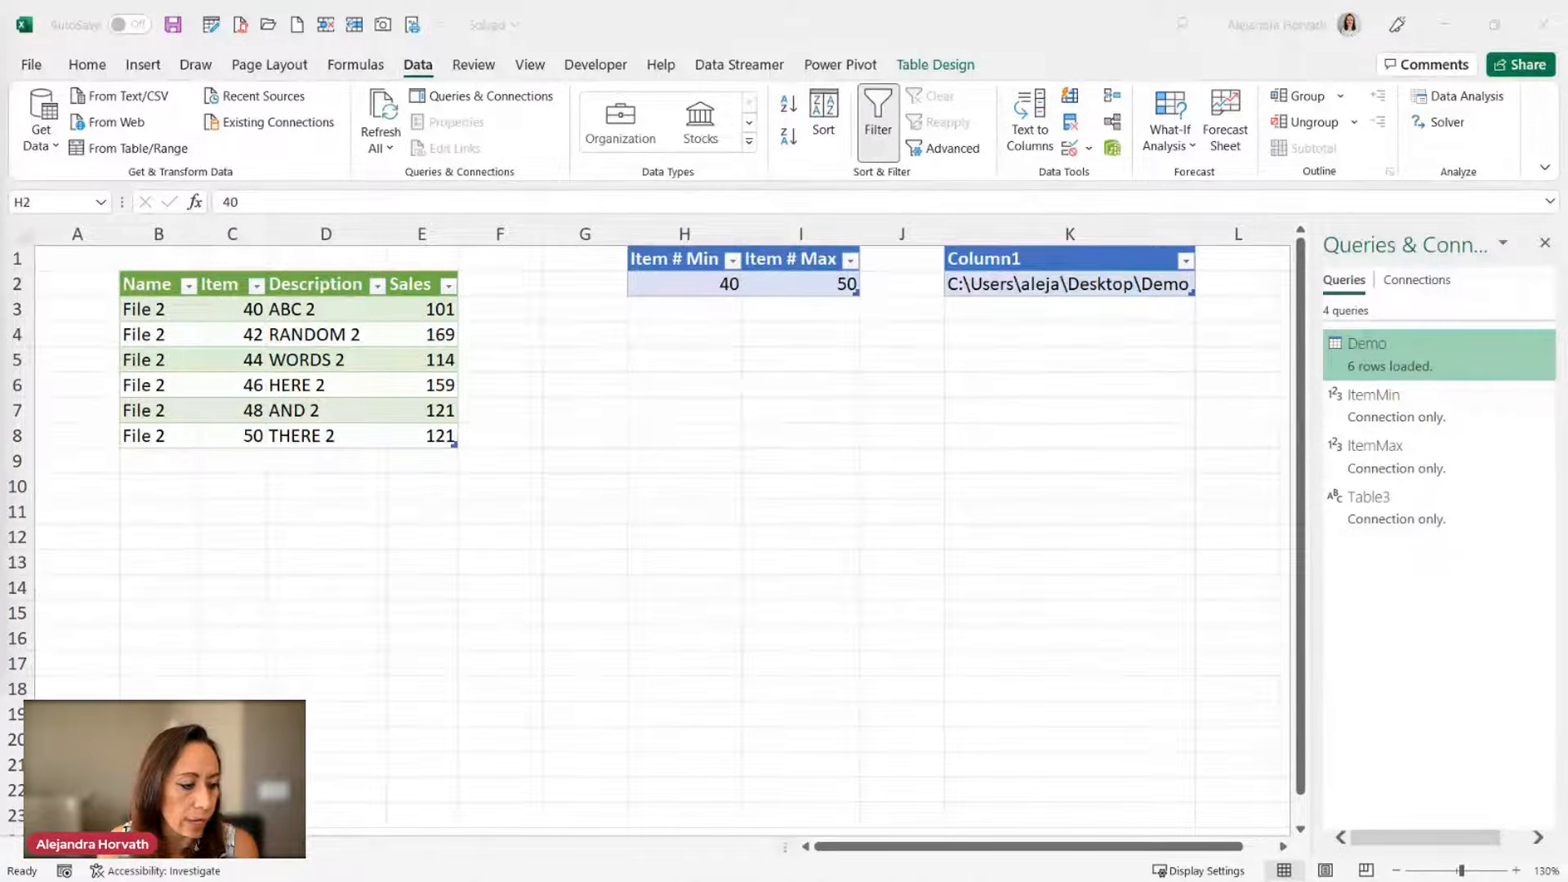
Step: Switch to File Explorer and open the Demo folder on the Desktop
key(alt+Tab)
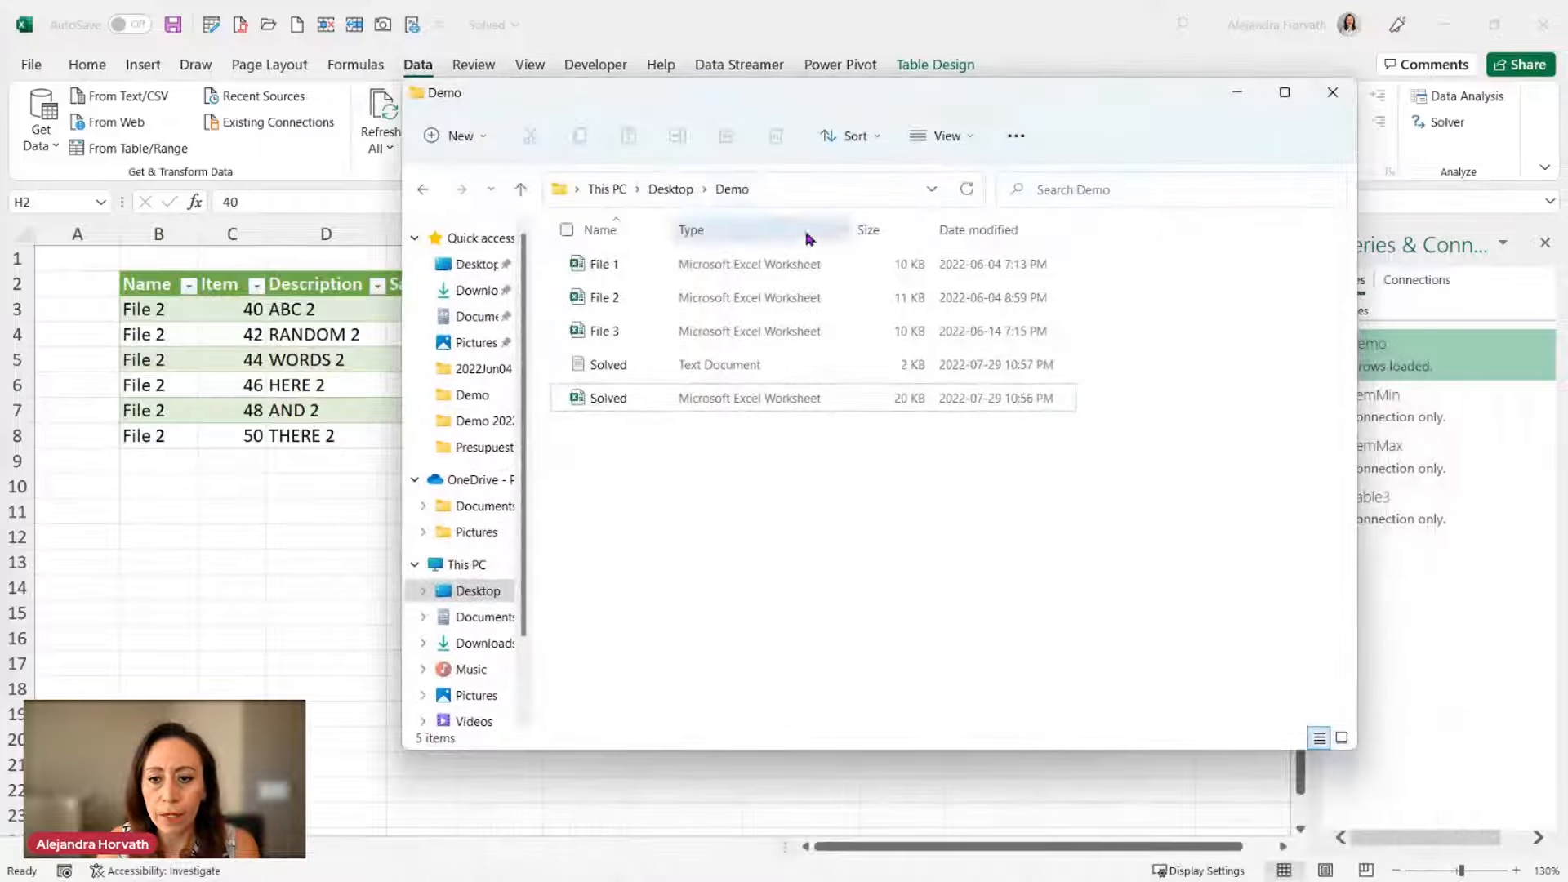
click(665, 194)
click(620, 299)
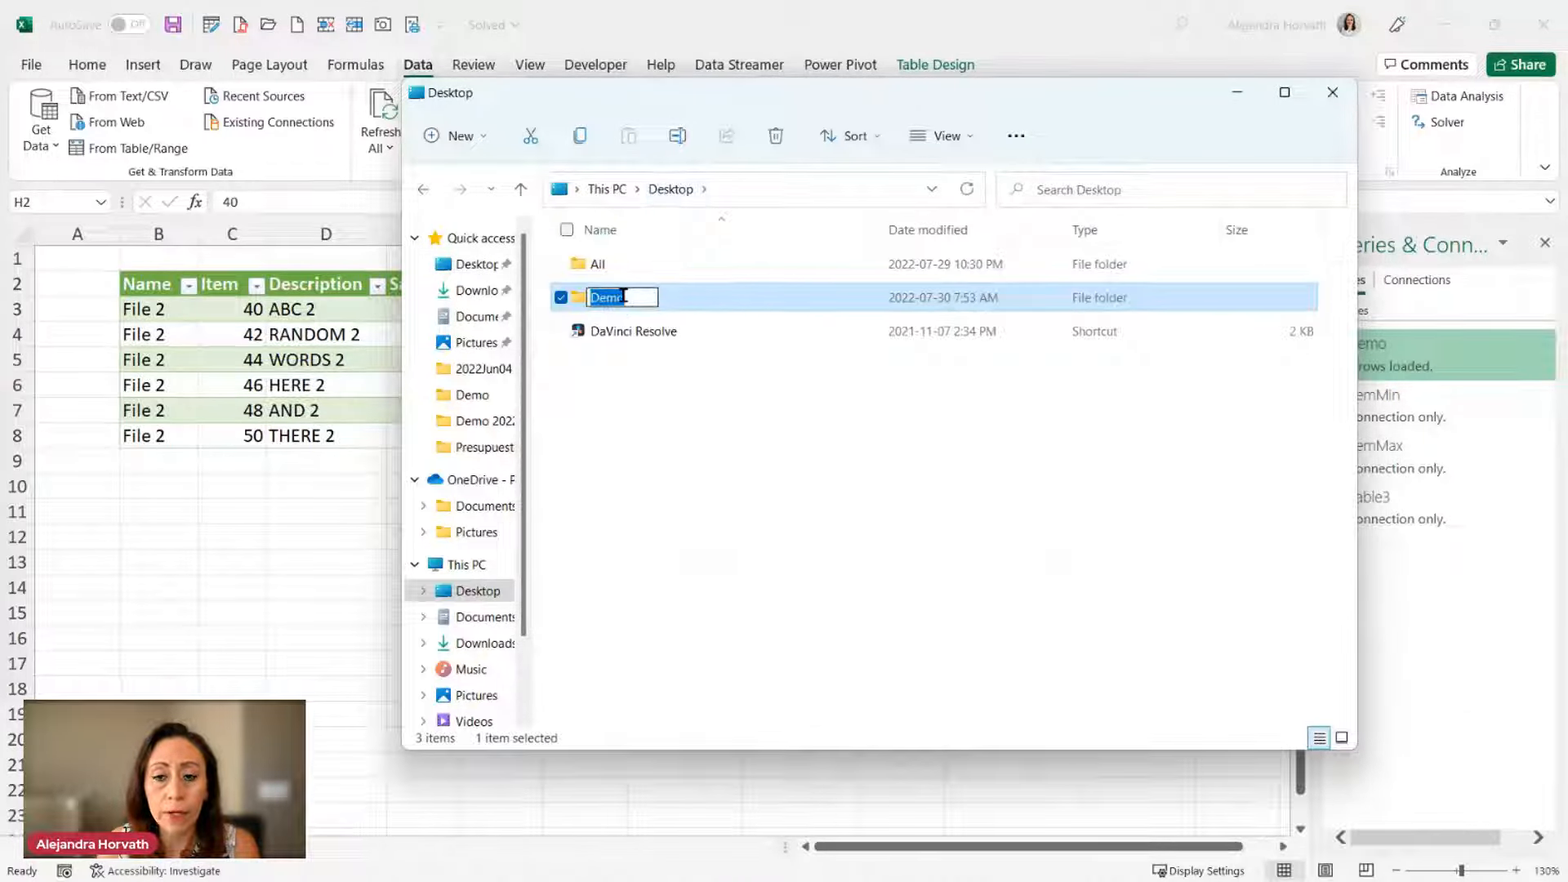
click(757, 299)
double_click(757, 299)
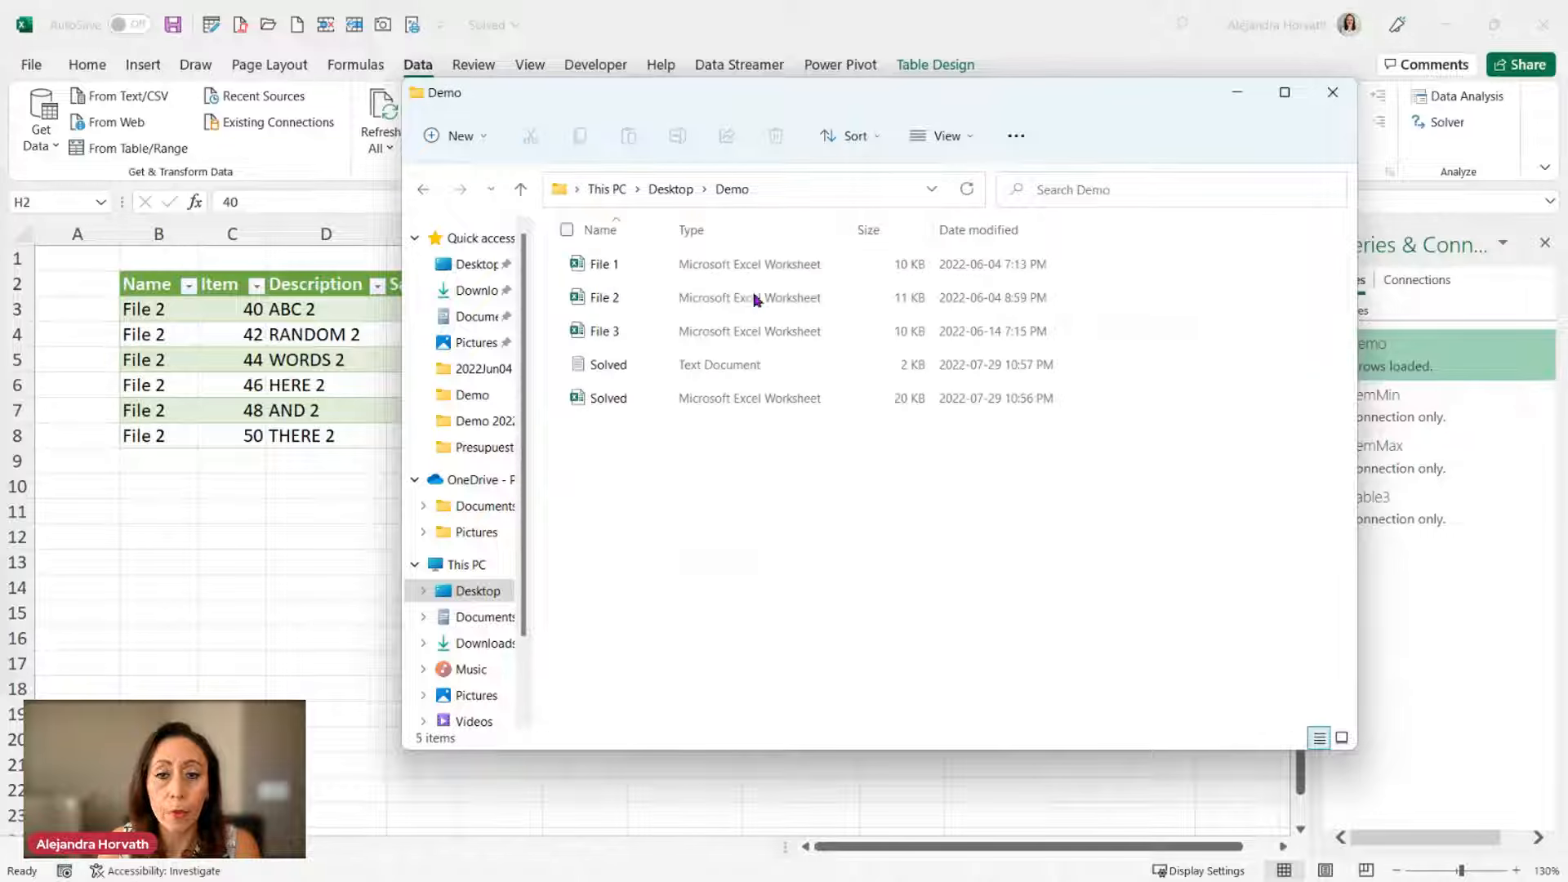
Step: Review the source workbooks File 1, File 2 and File 3 and the Solved files in the Demo folder
click(752, 269)
click(751, 300)
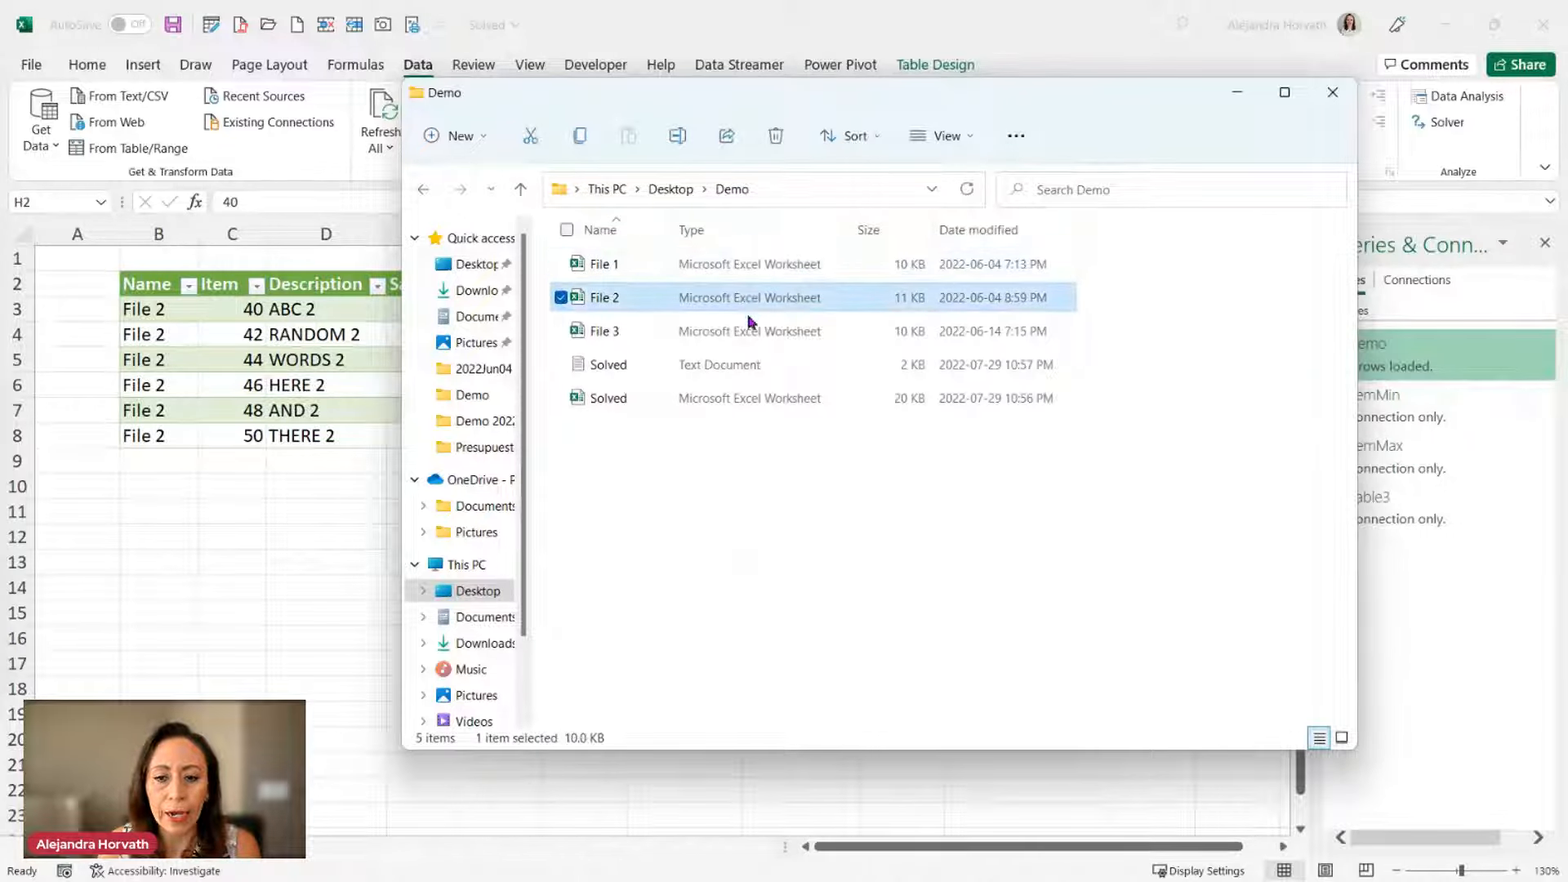
click(750, 331)
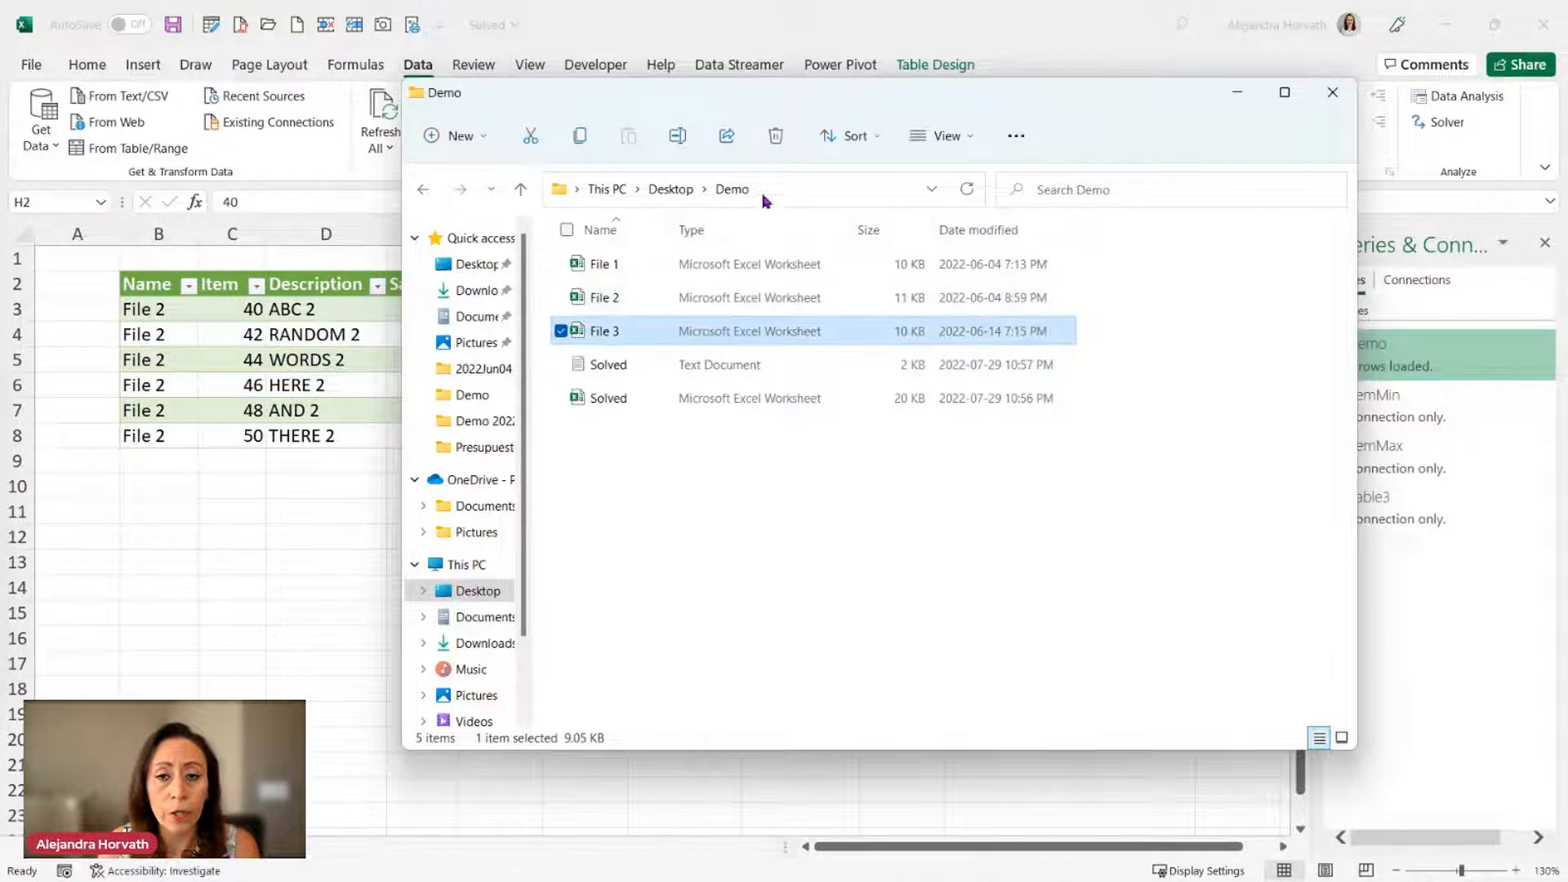
drag(780, 103, 832, 98)
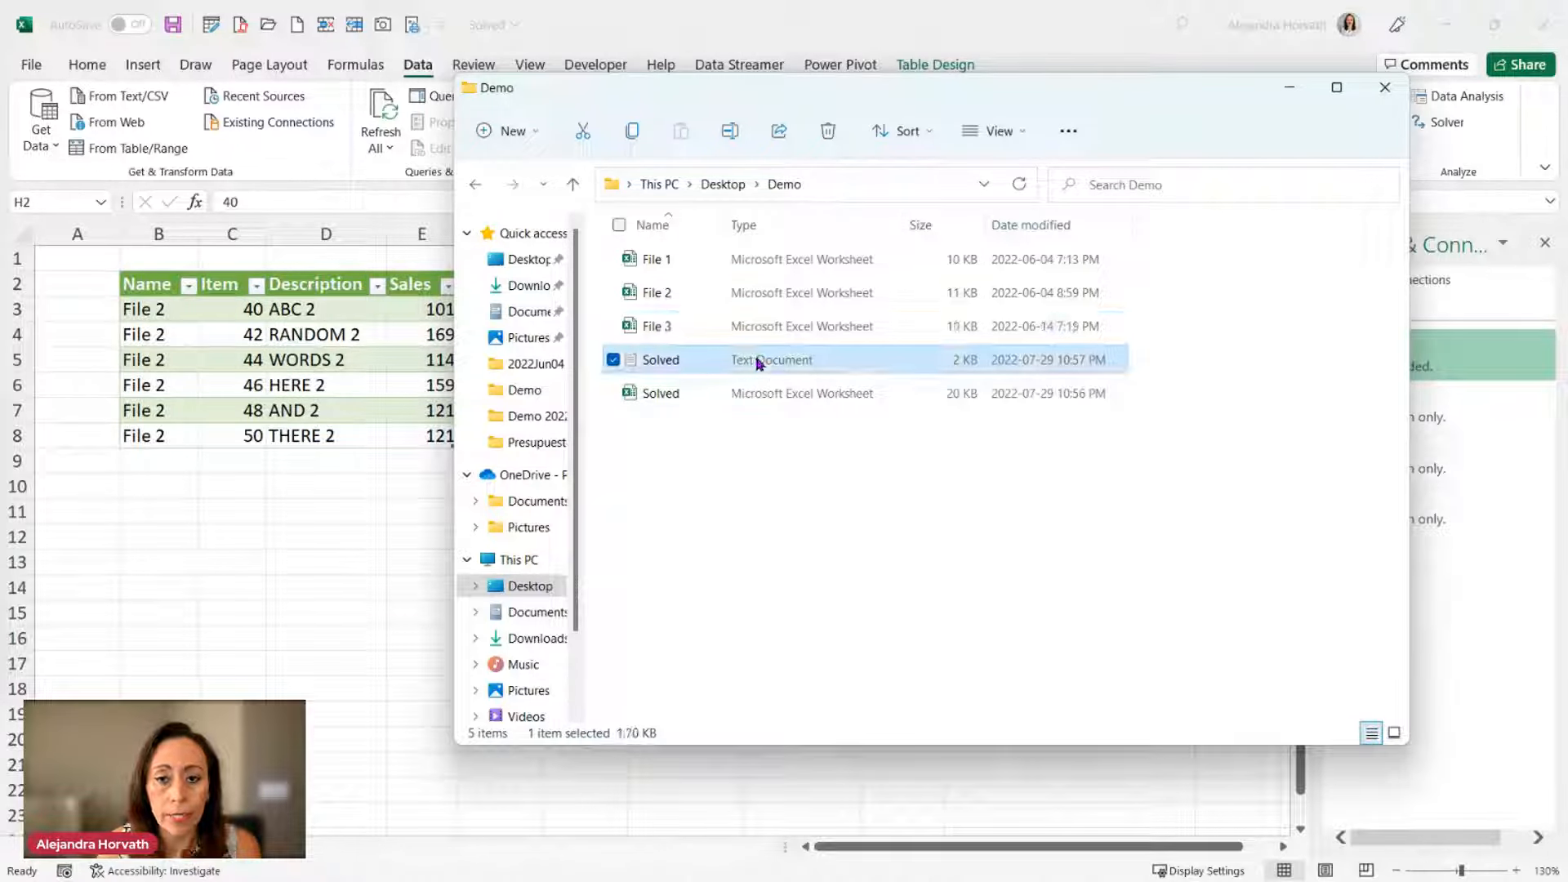
click(770, 391)
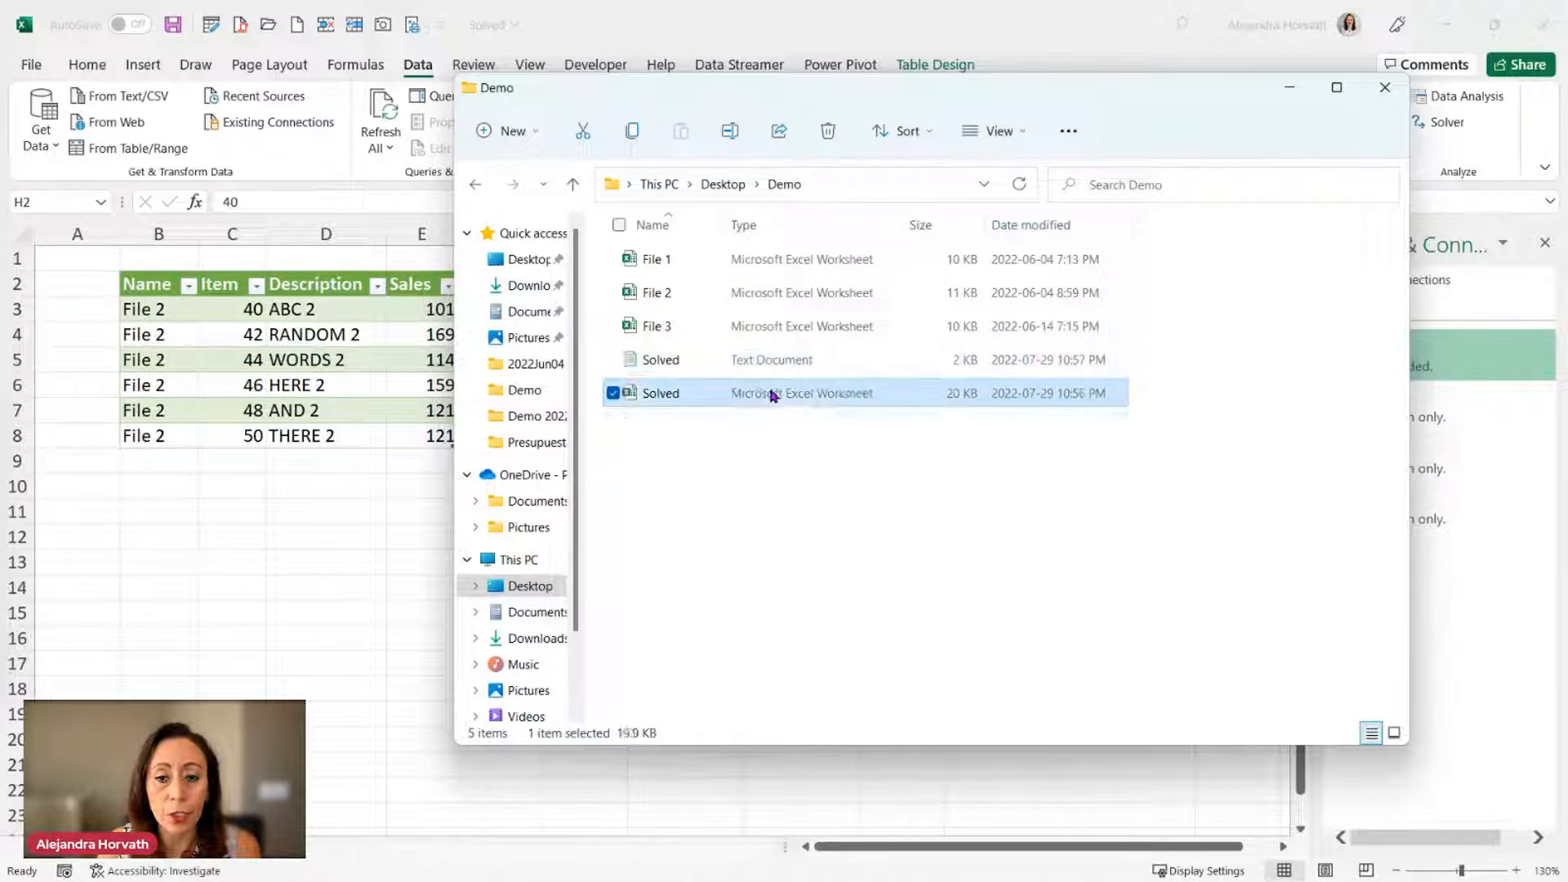
click(760, 259)
click(755, 292)
click(755, 322)
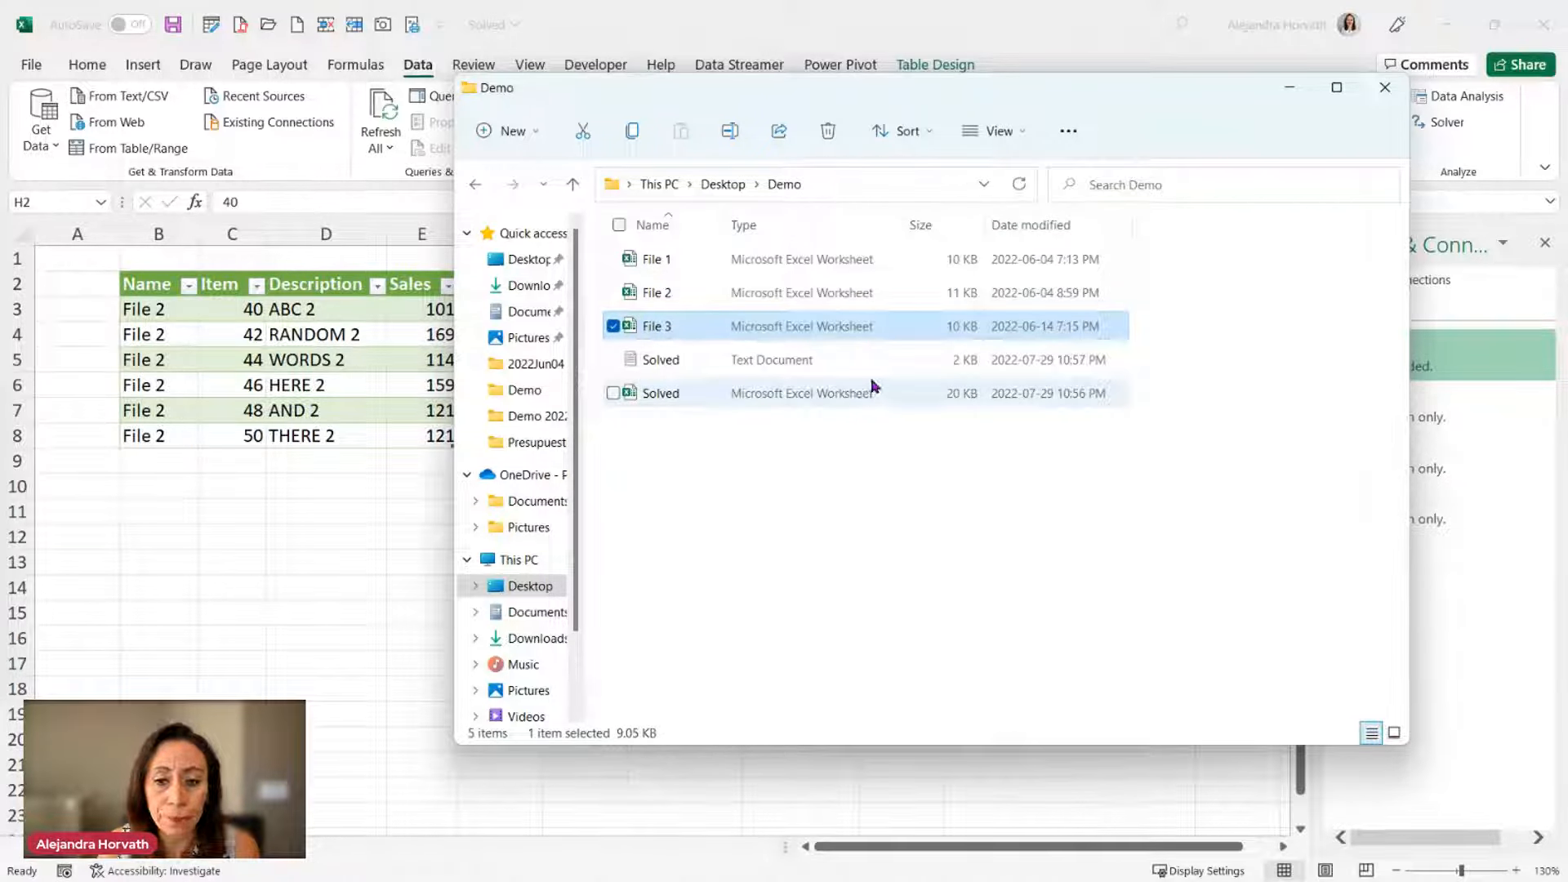
click(858, 424)
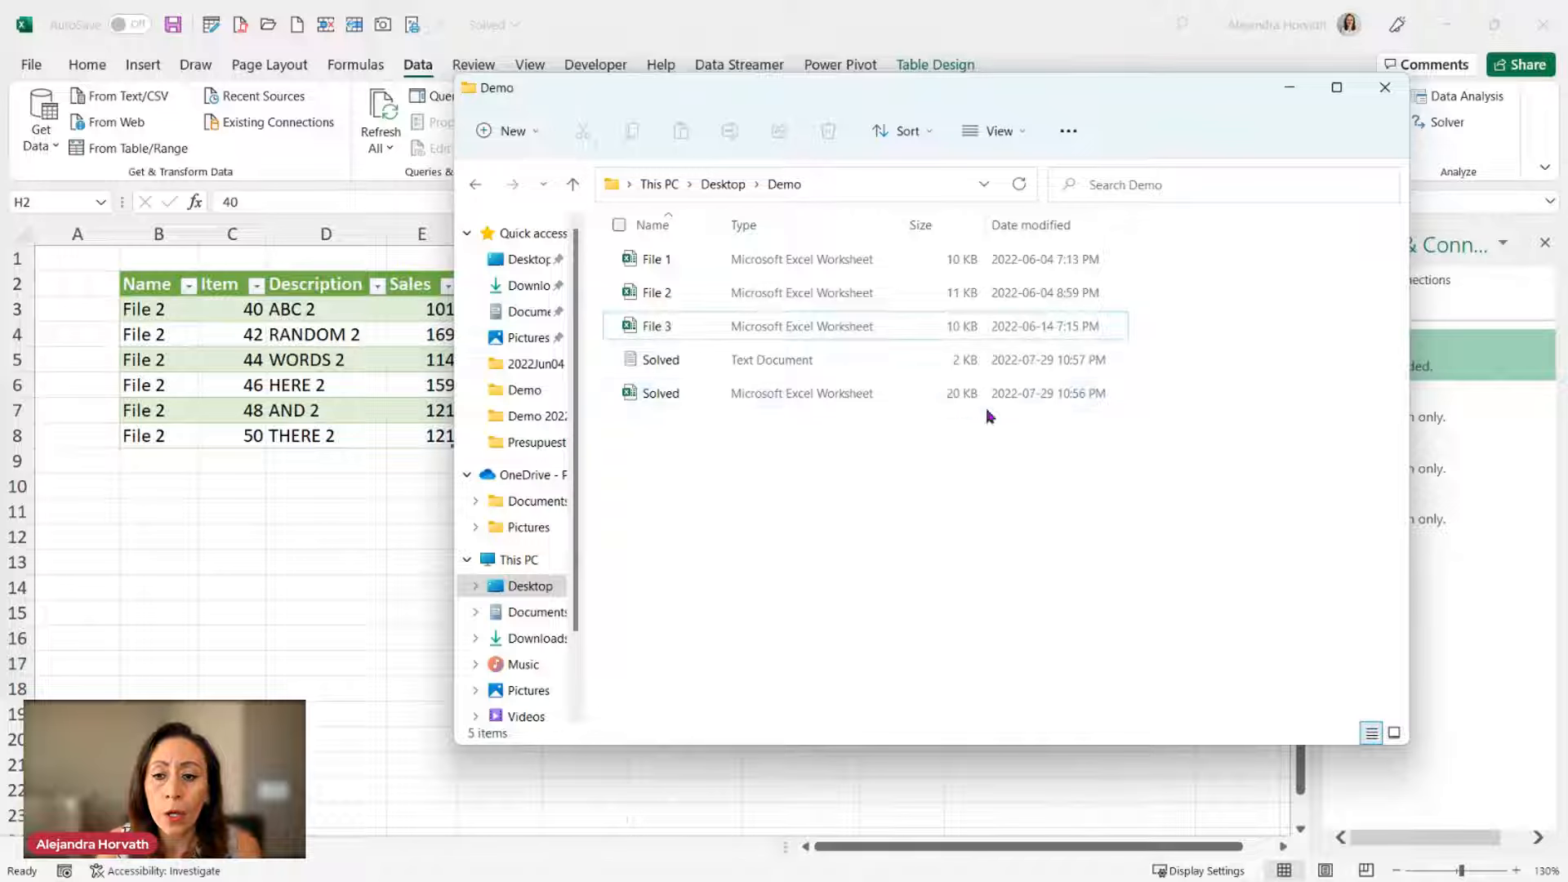
click(729, 270)
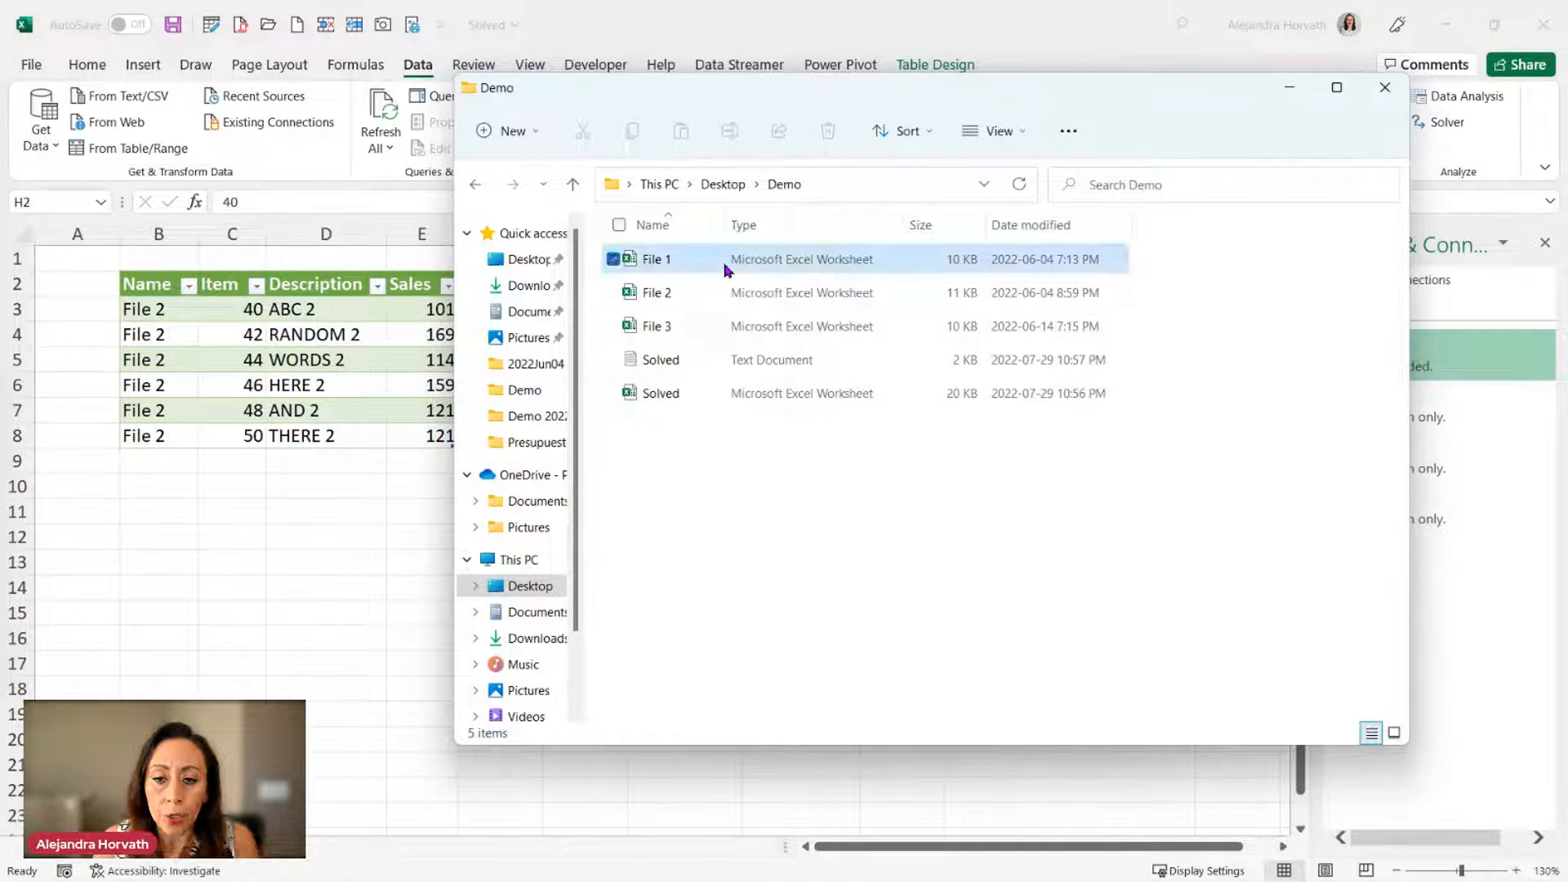
Step: Open File 1, File 2 and File 3 from the Demo folder together in Excel and bring File 2 forward
shift+click(732, 326)
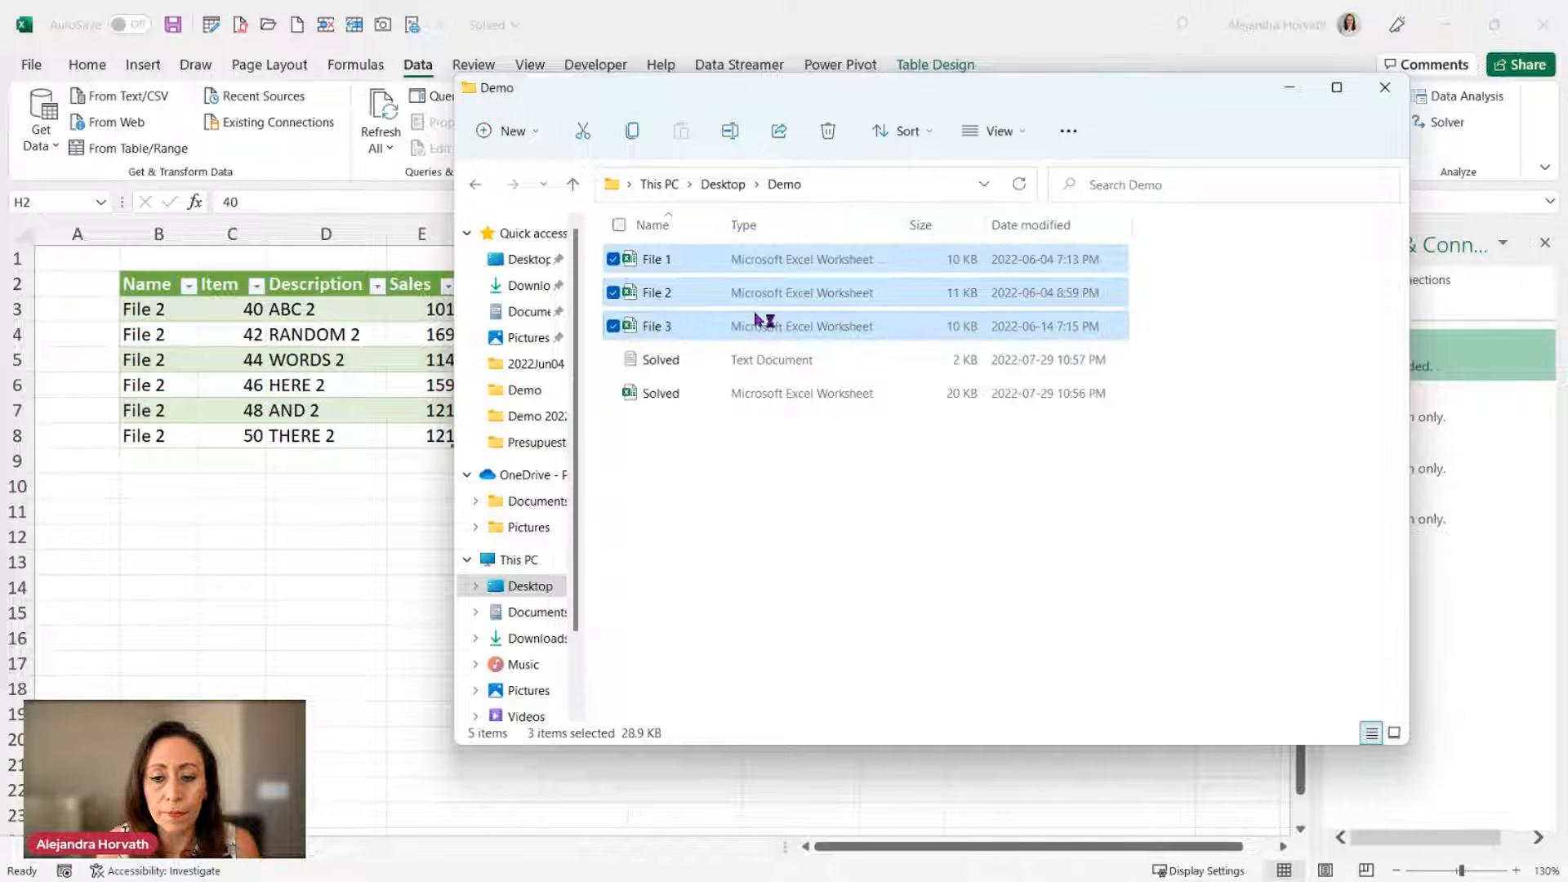
key(alt+Tab)
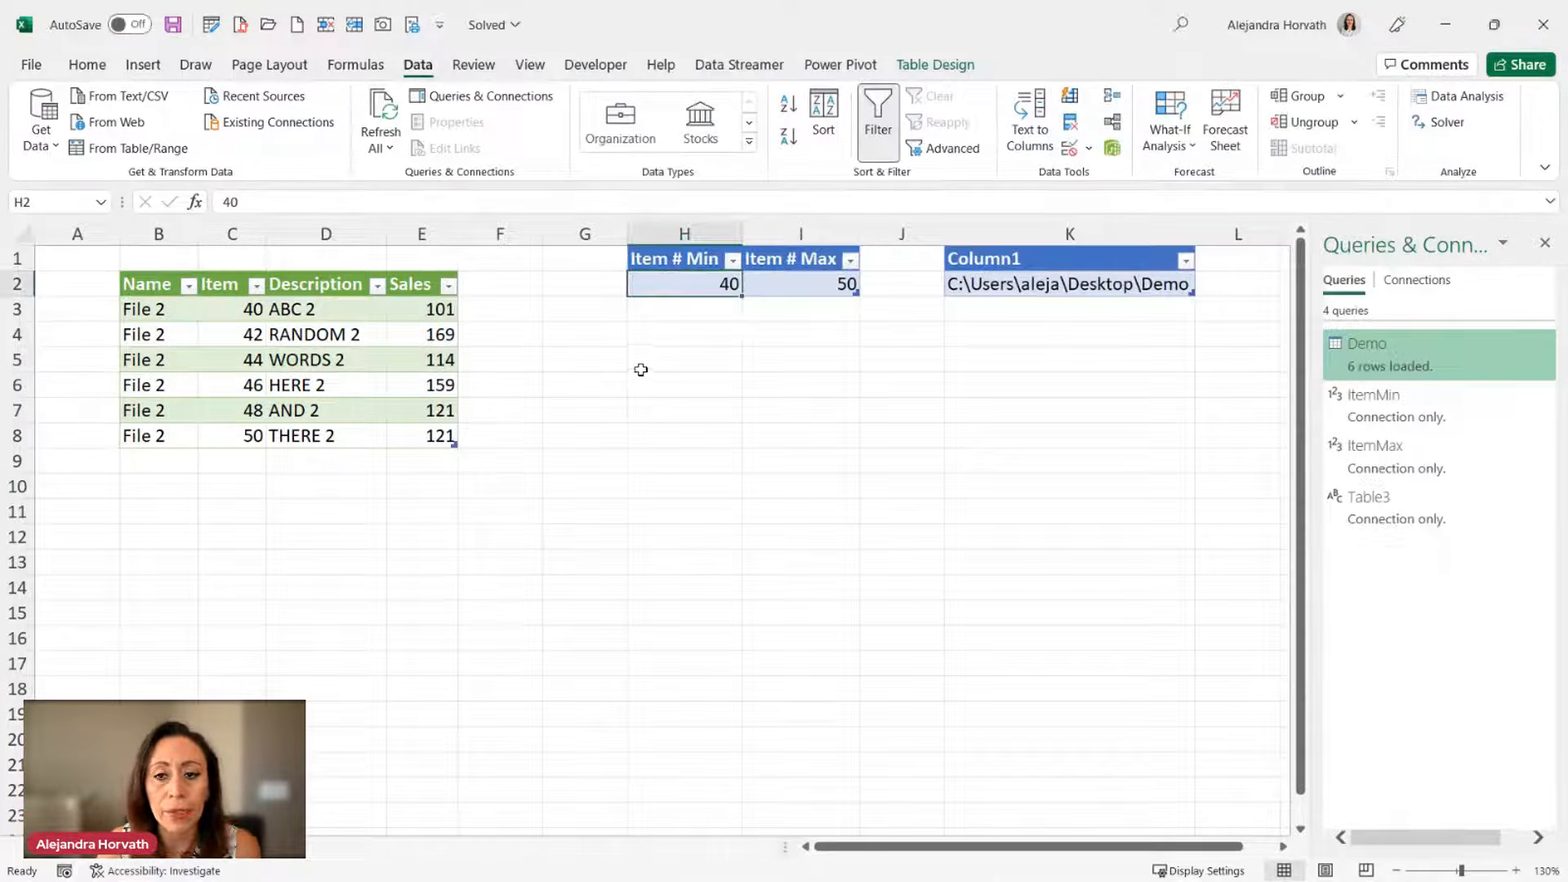
key(alt+Tab)
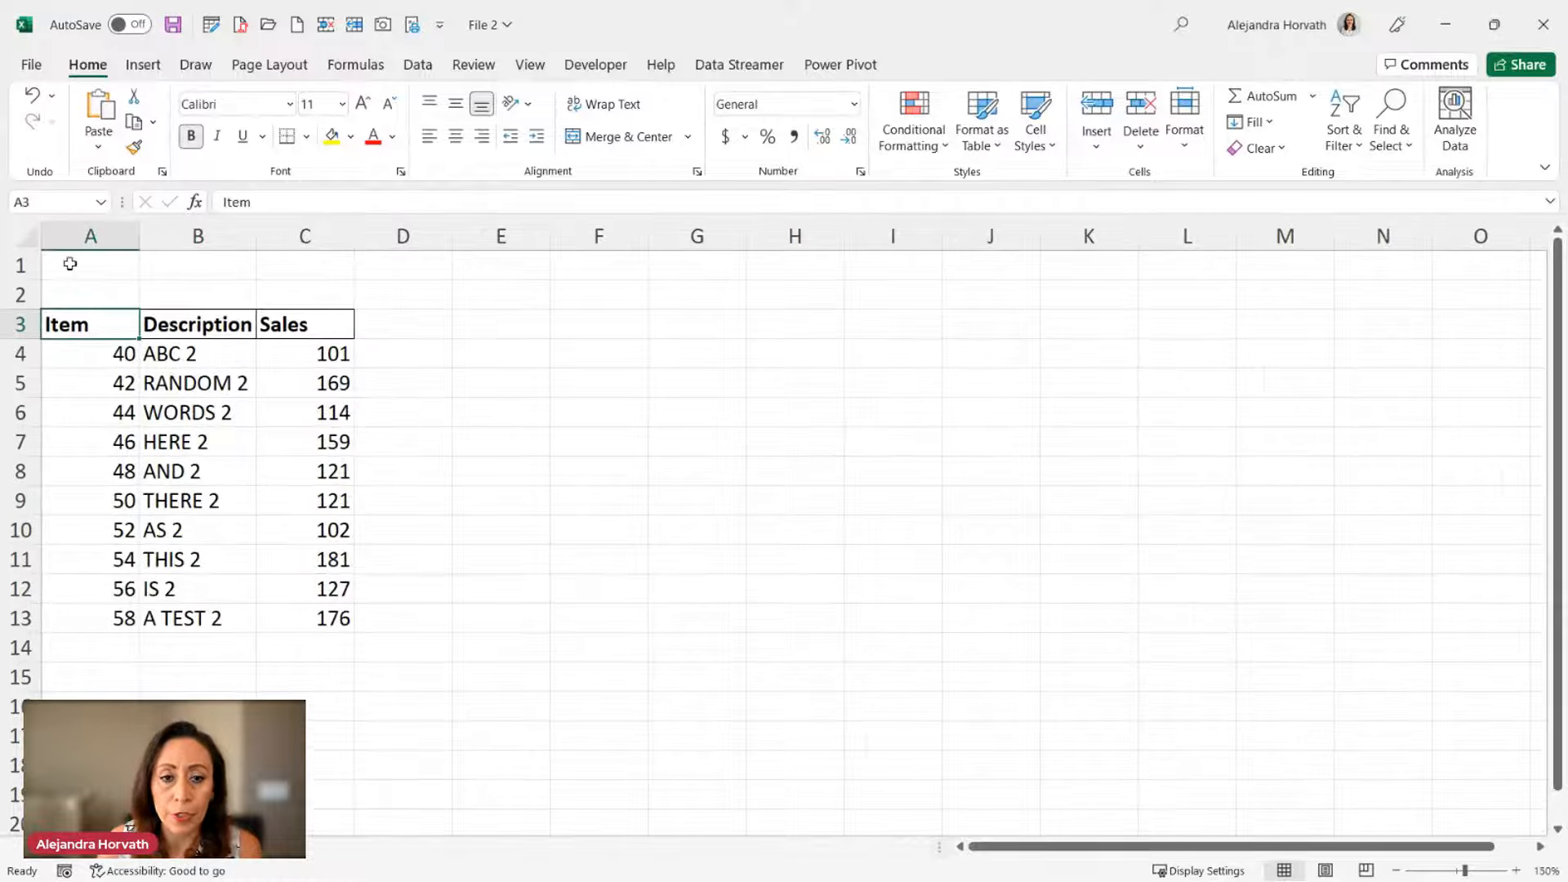
Step: Examine the header row and the range of item numbers in File 2 and File 1
click(21, 324)
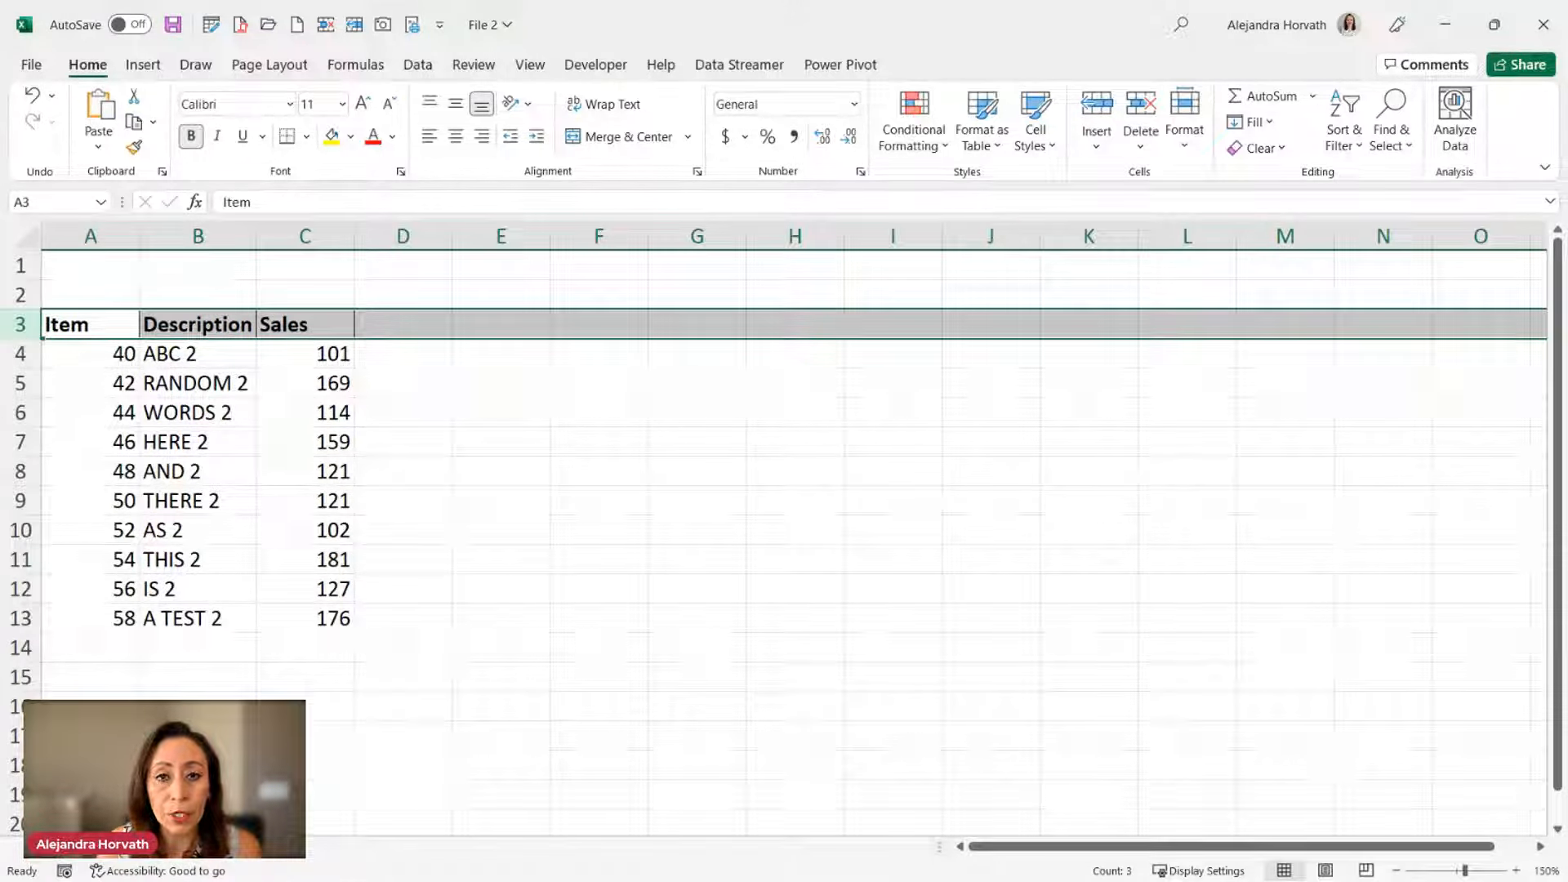
click(326, 416)
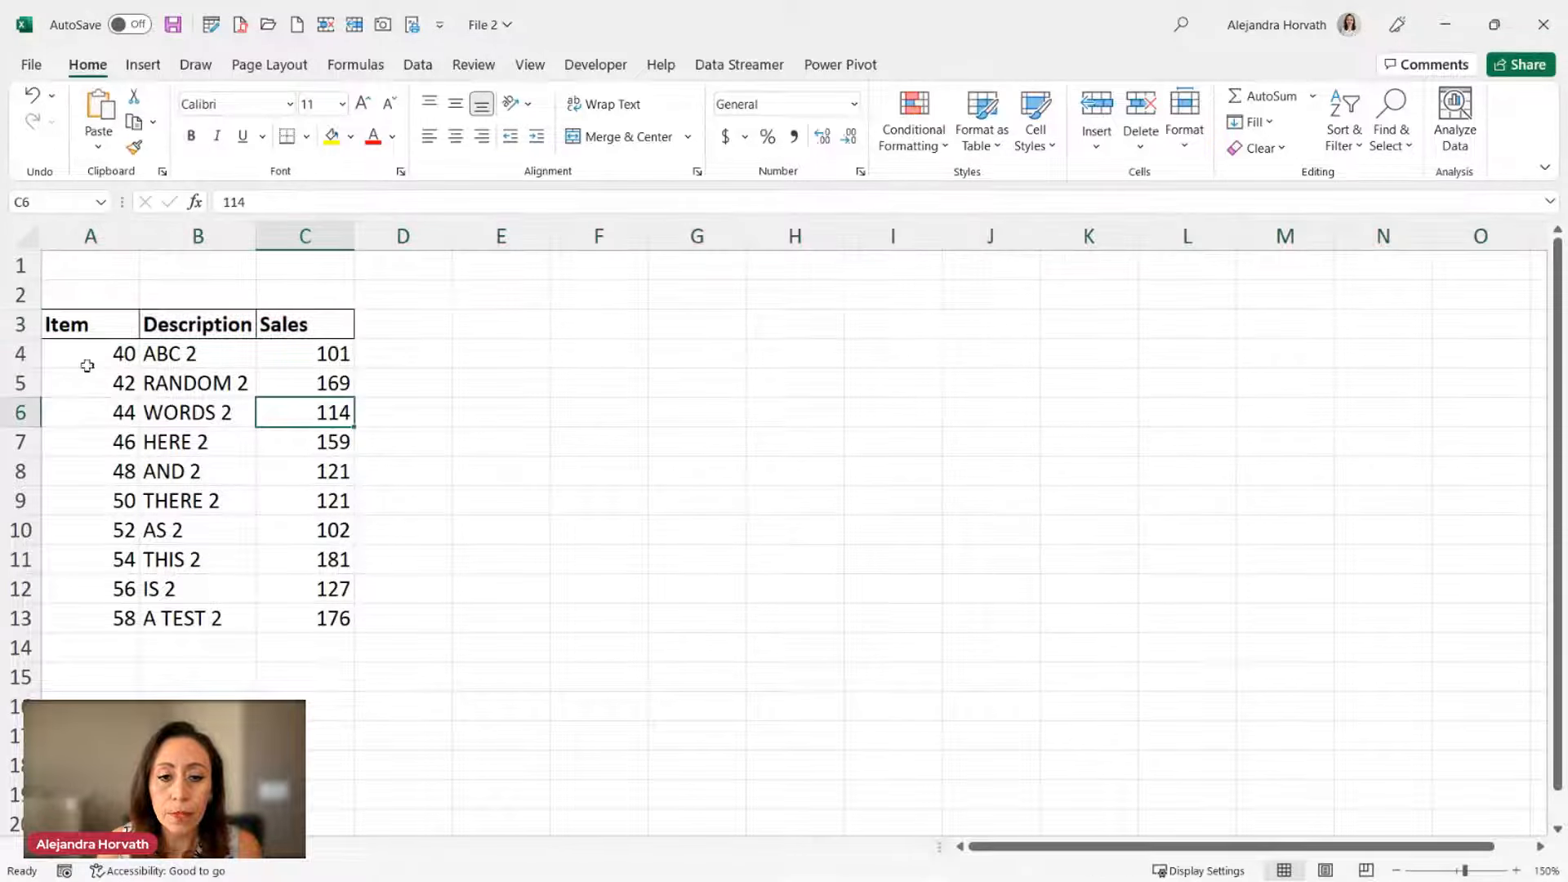
click(90, 359)
click(209, 353)
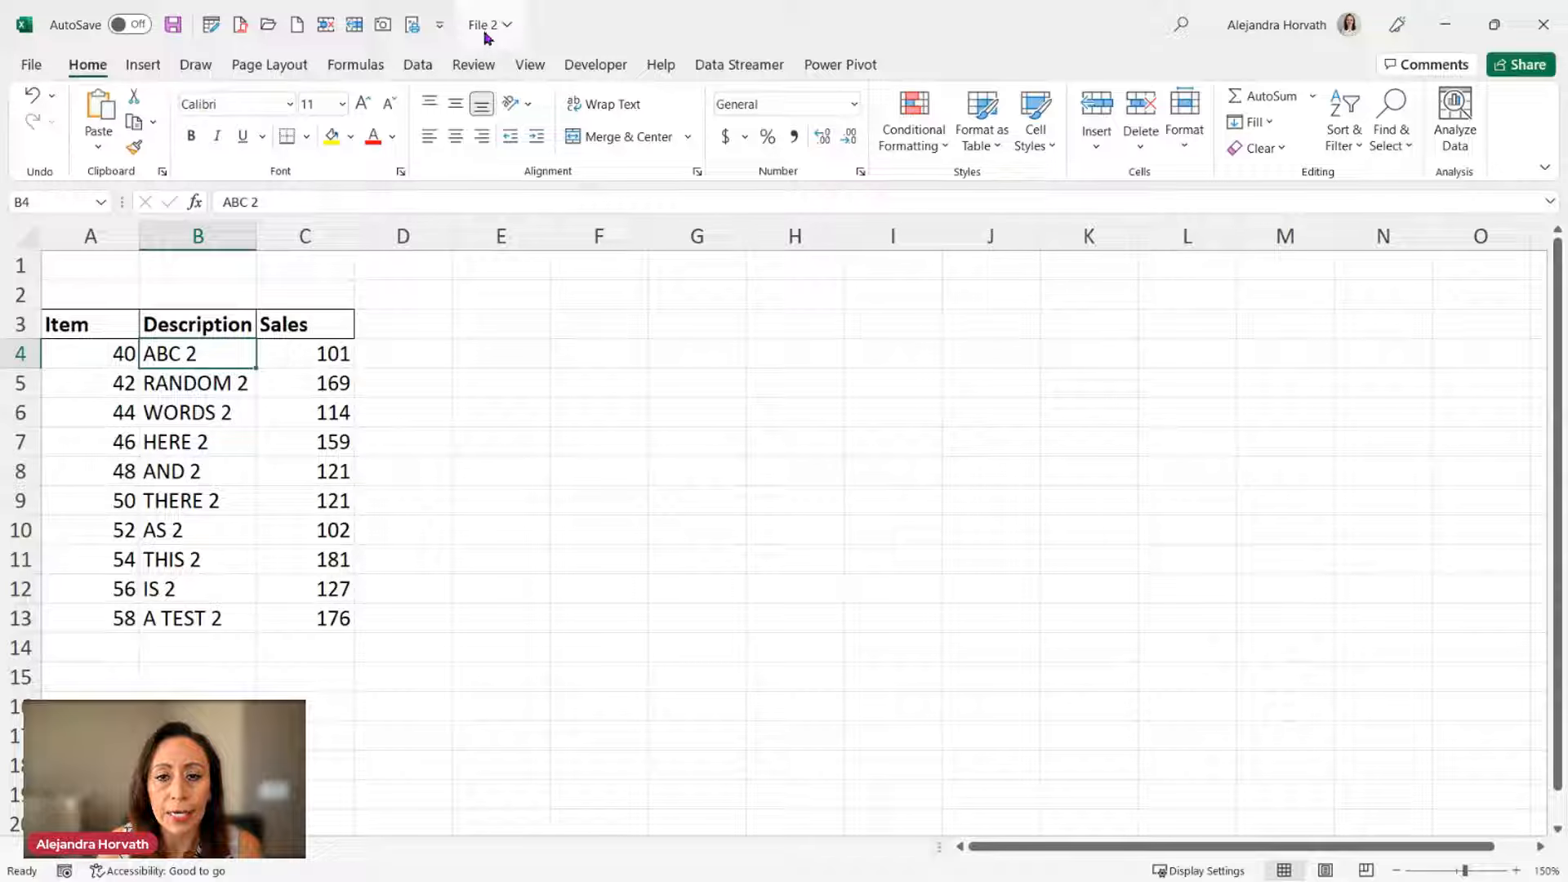
click(114, 349)
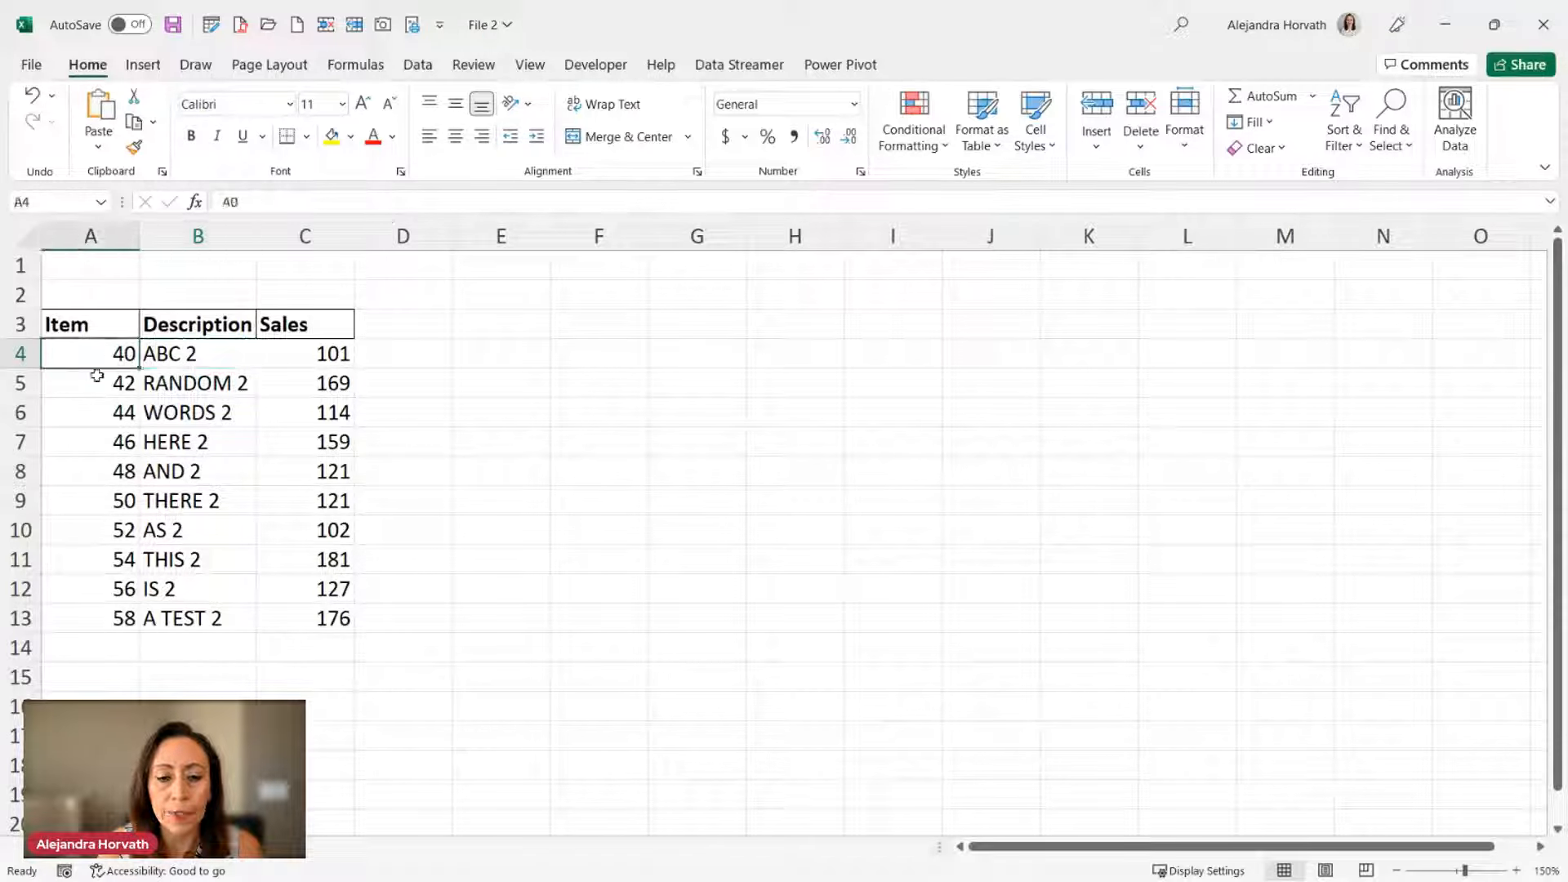
click(70, 620)
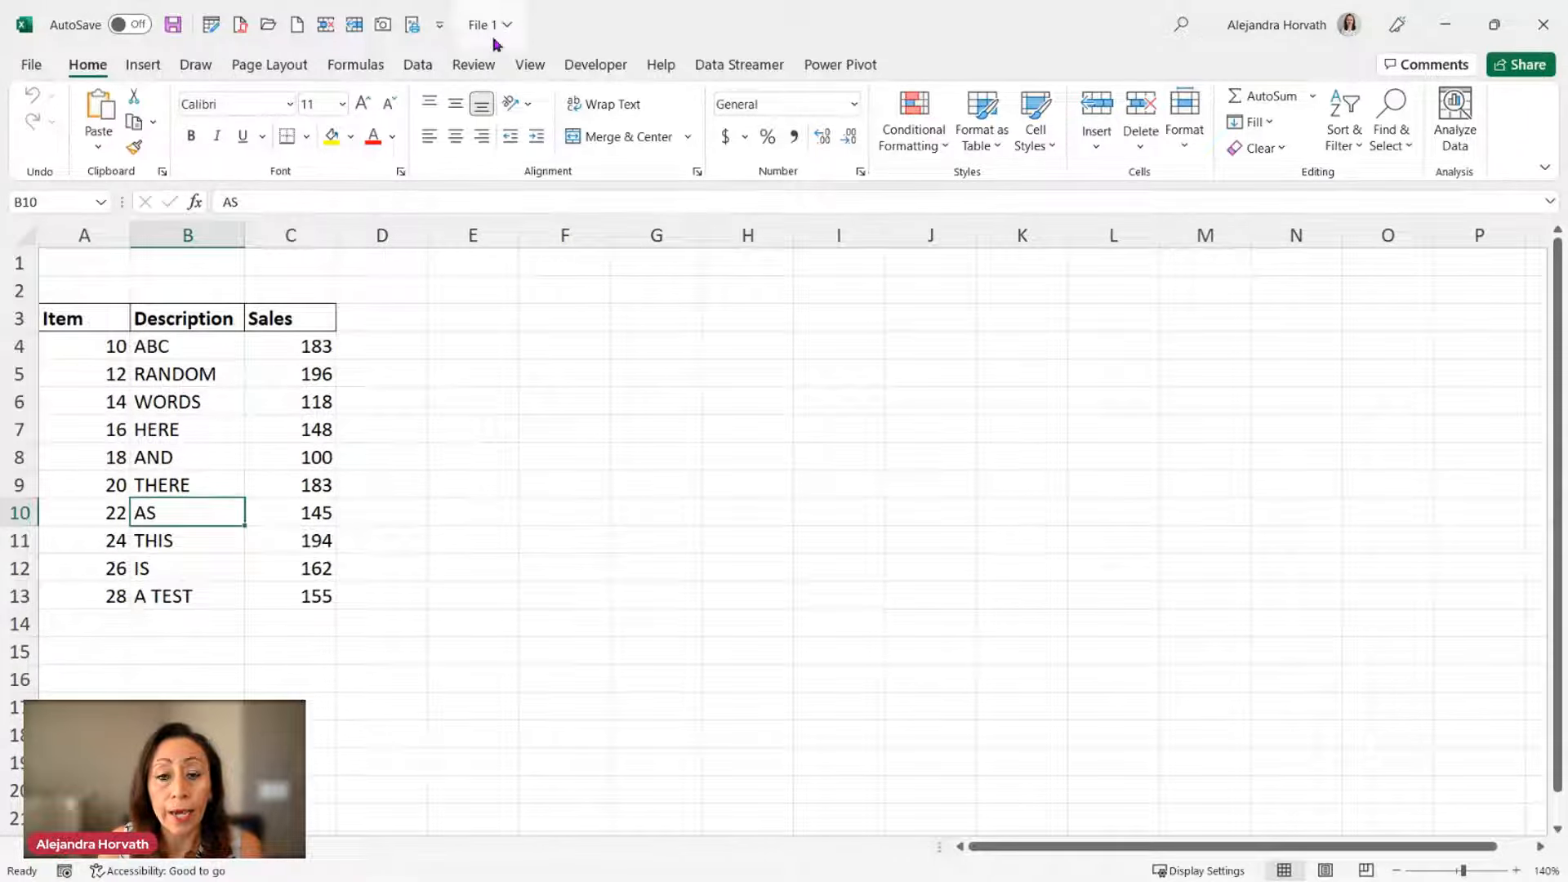
click(104, 349)
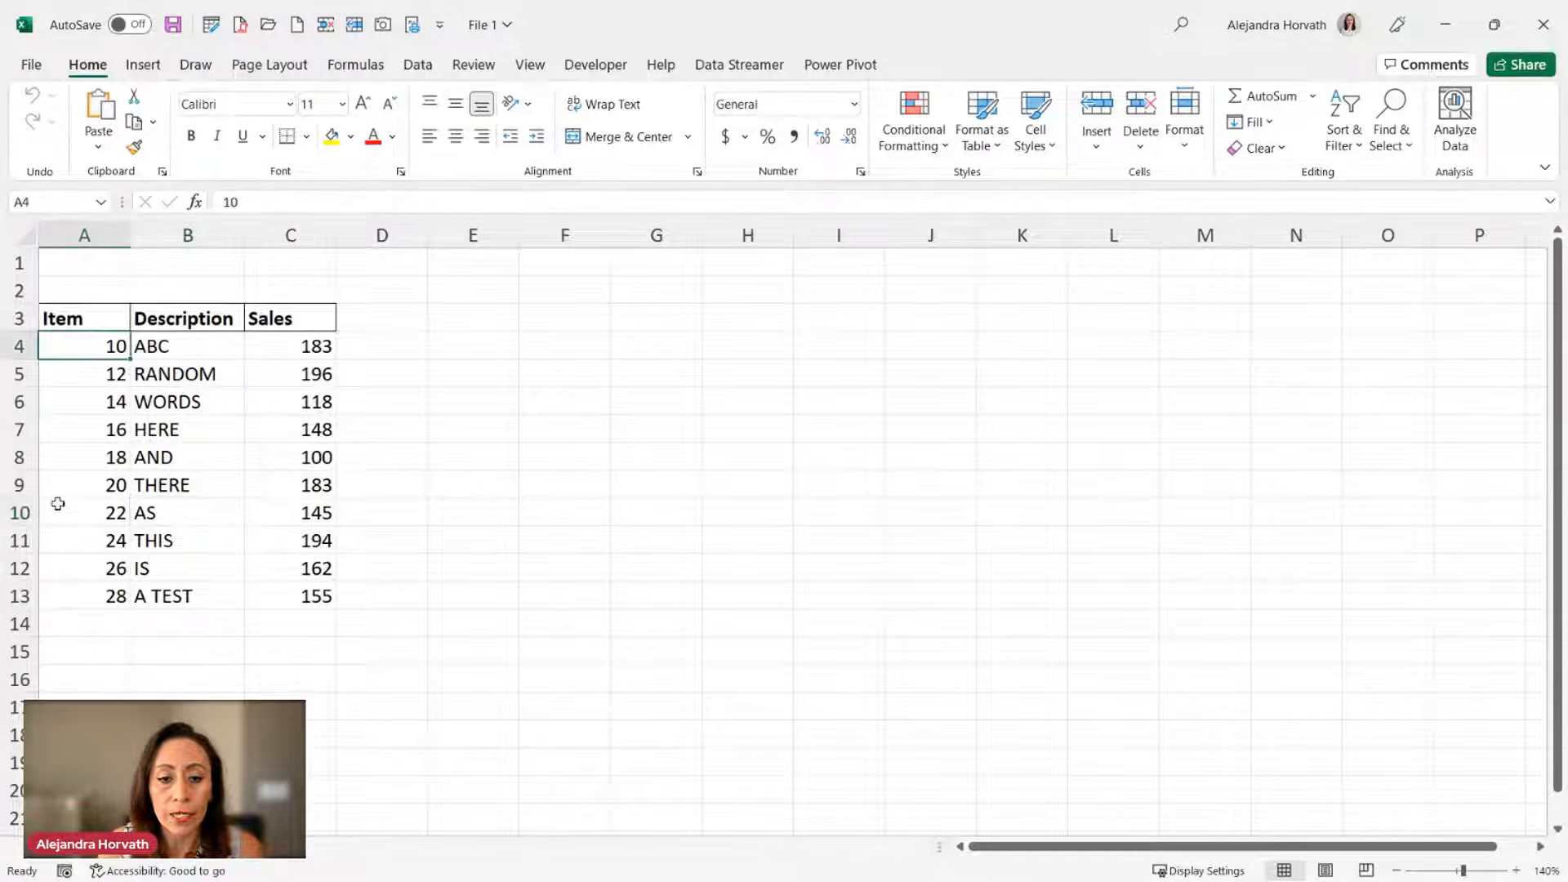
click(86, 596)
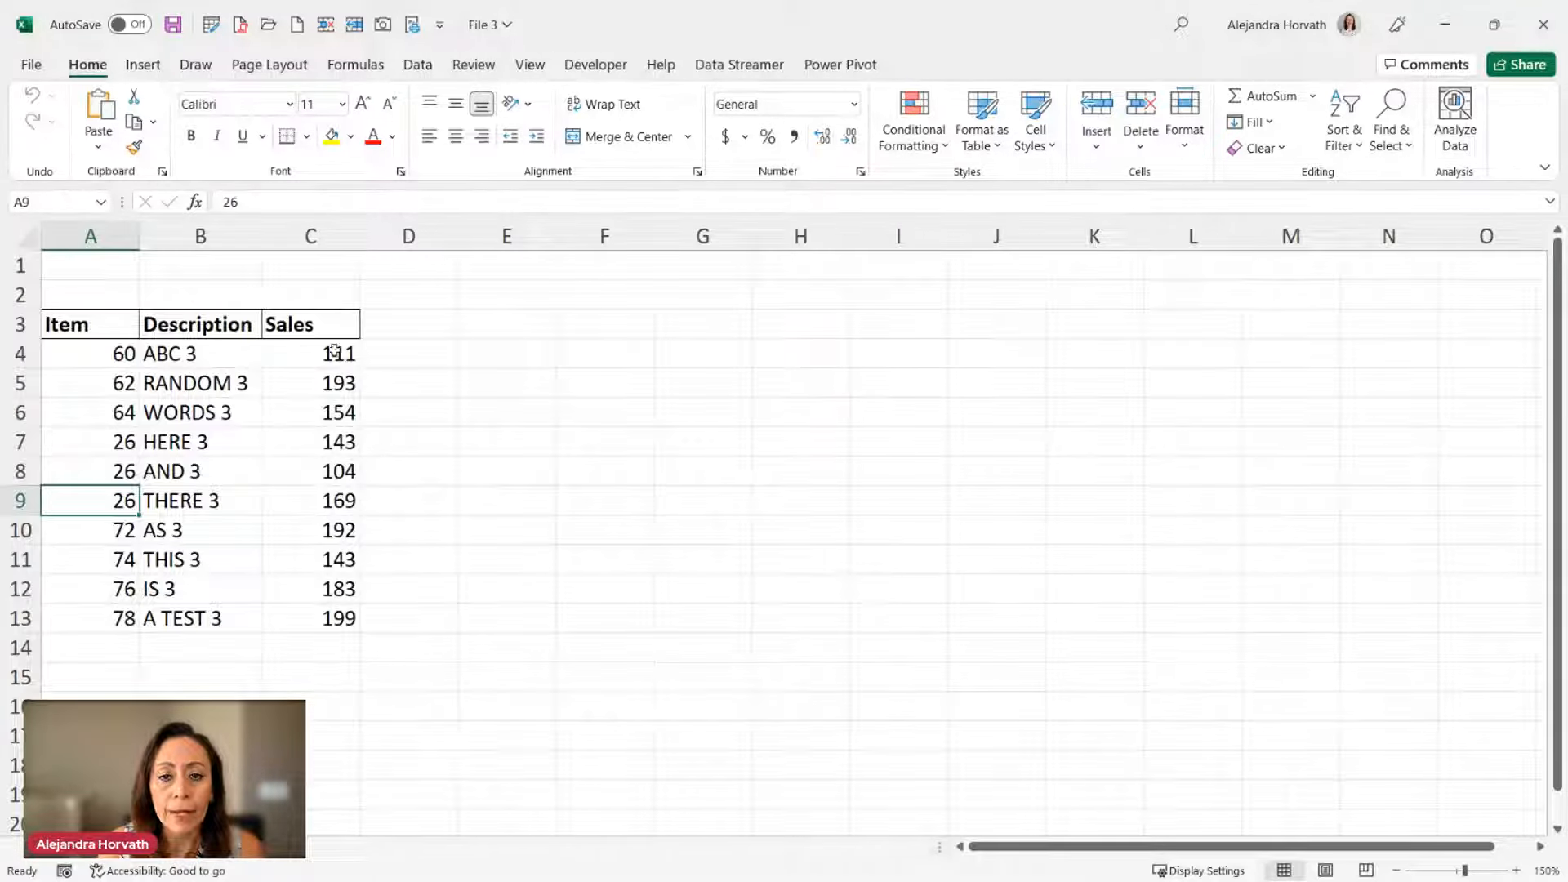
Step: Examine File 3's item numbers, comparing the items and sales in rows 7 to 9
click(115, 359)
click(125, 617)
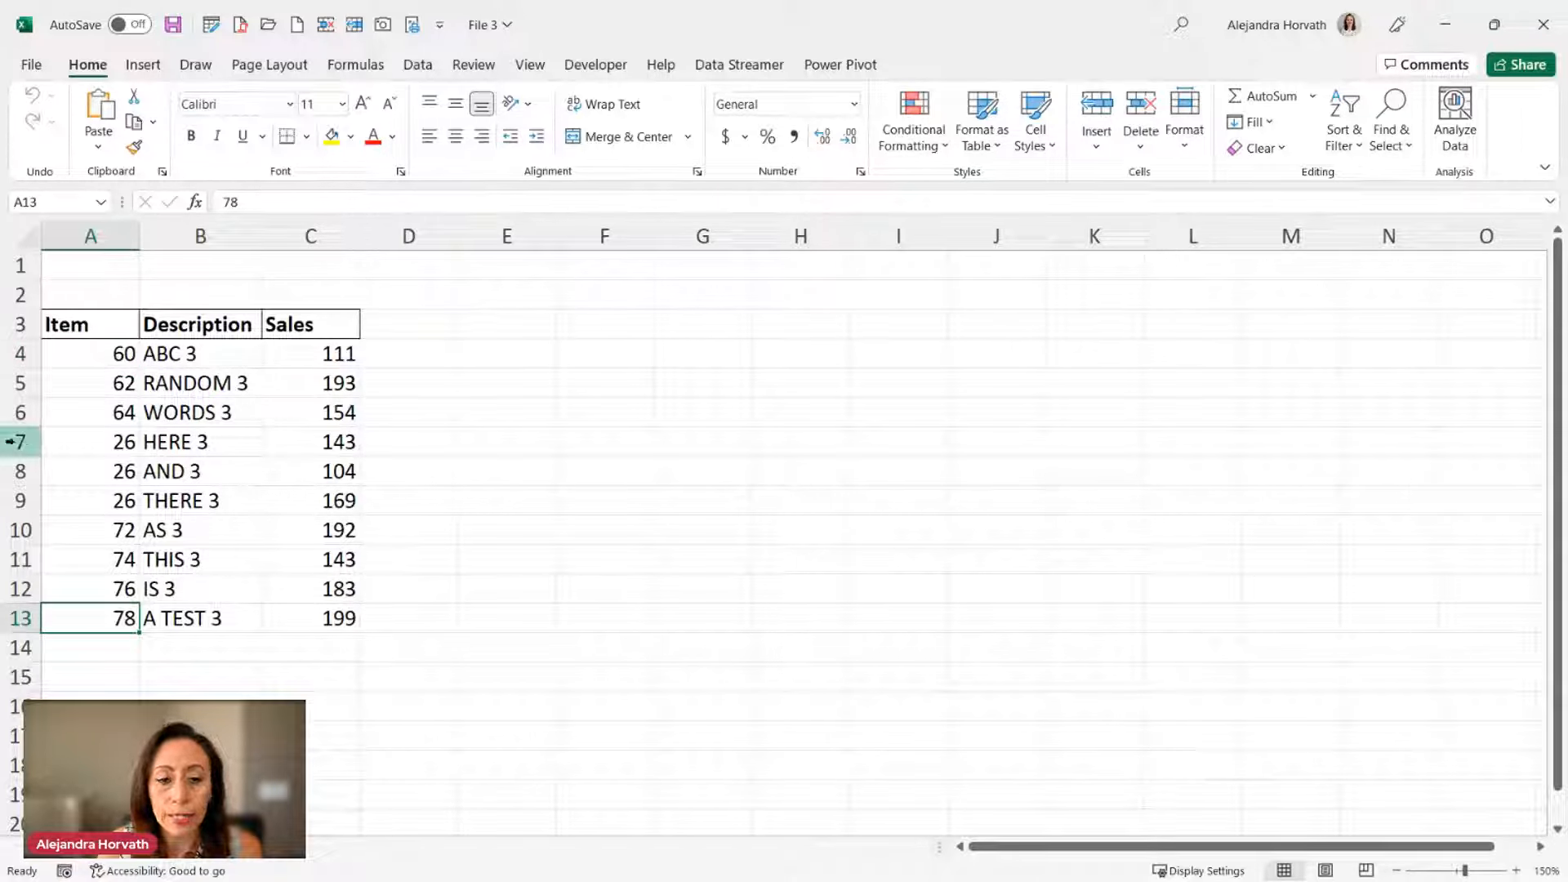
drag(16, 442, 16, 499)
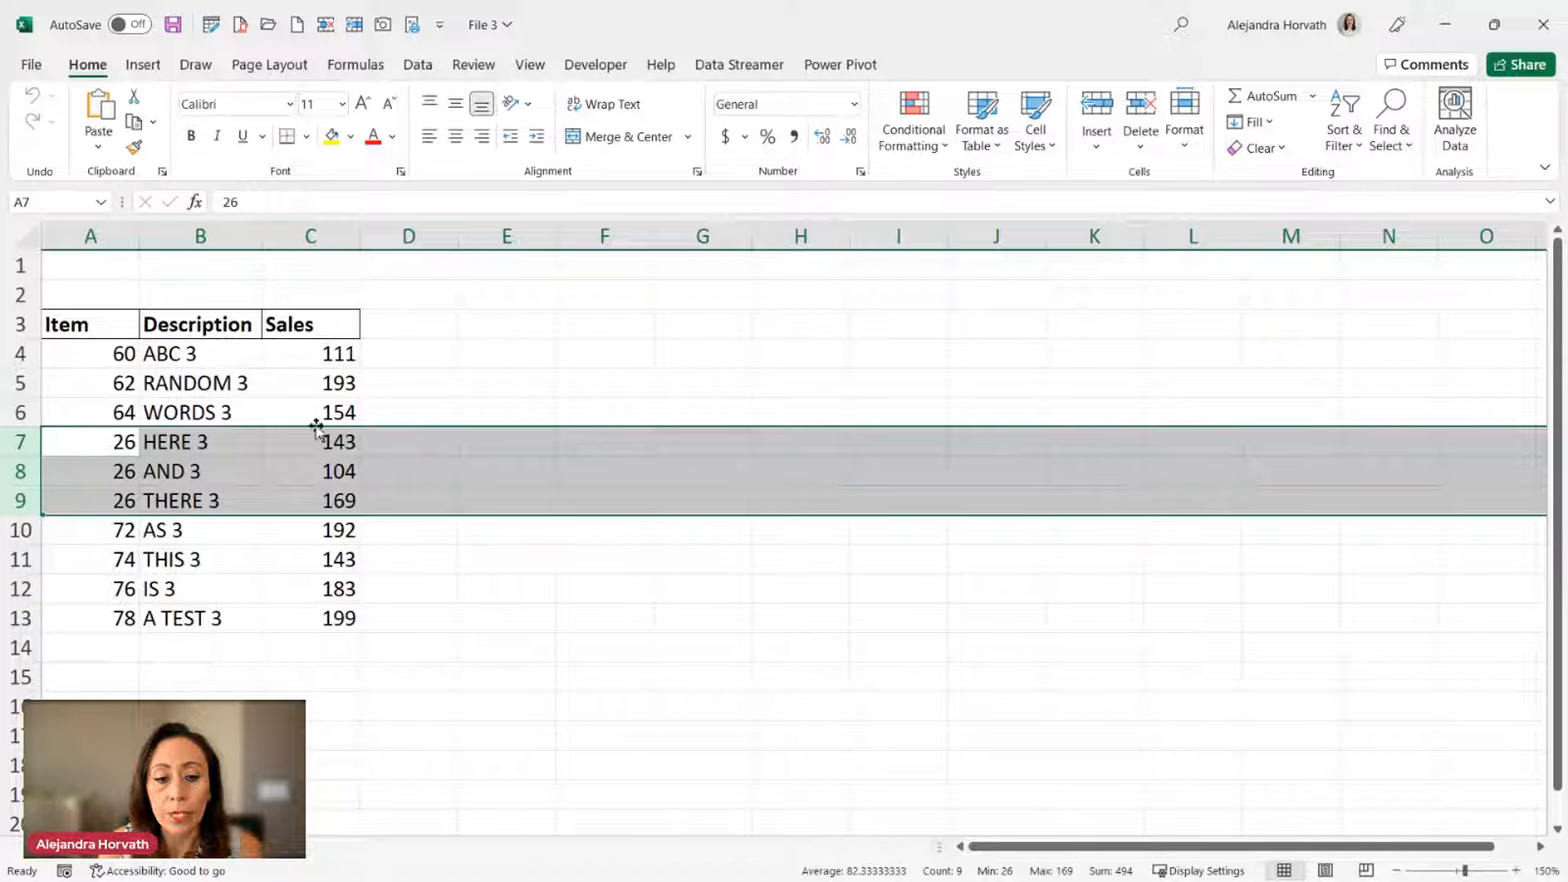
click(346, 444)
click(341, 472)
click(336, 503)
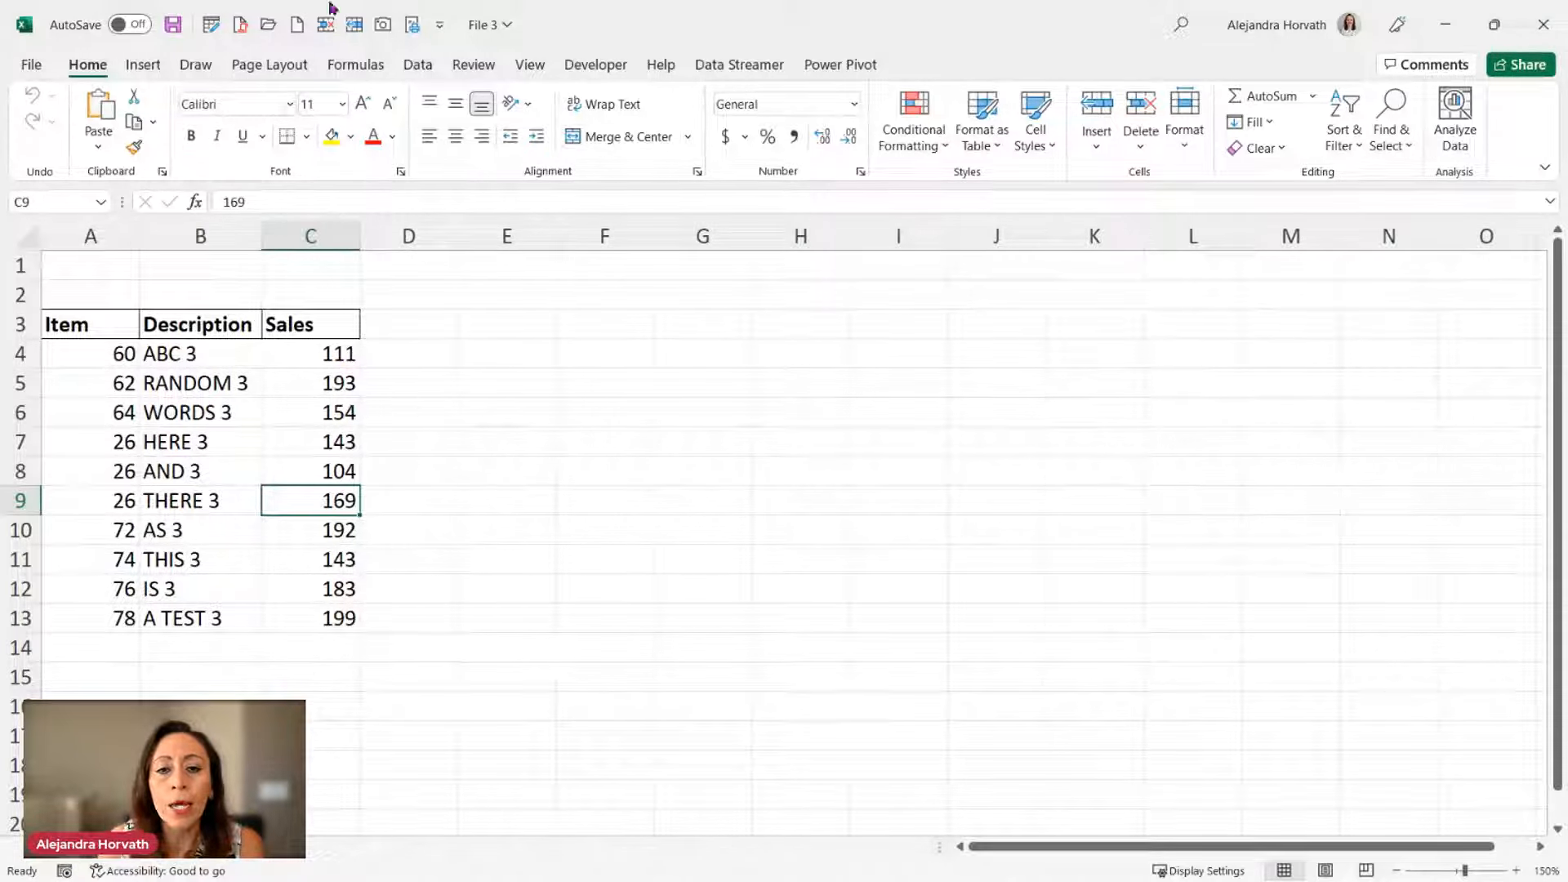
Step: Close the File 3 workbook and create a new blank workbook
click(1544, 25)
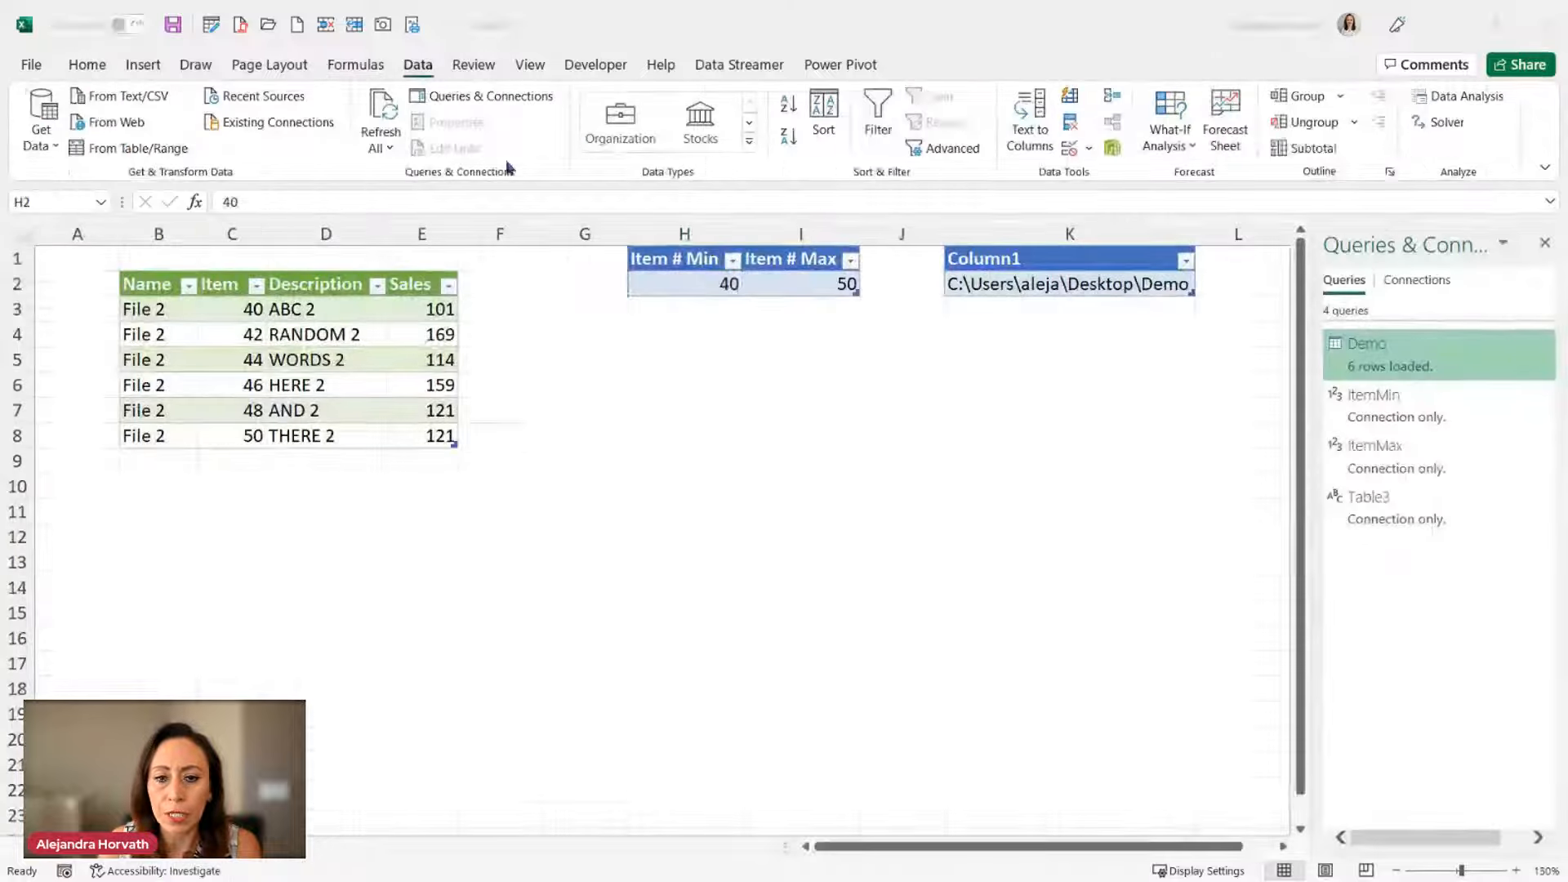
click(297, 24)
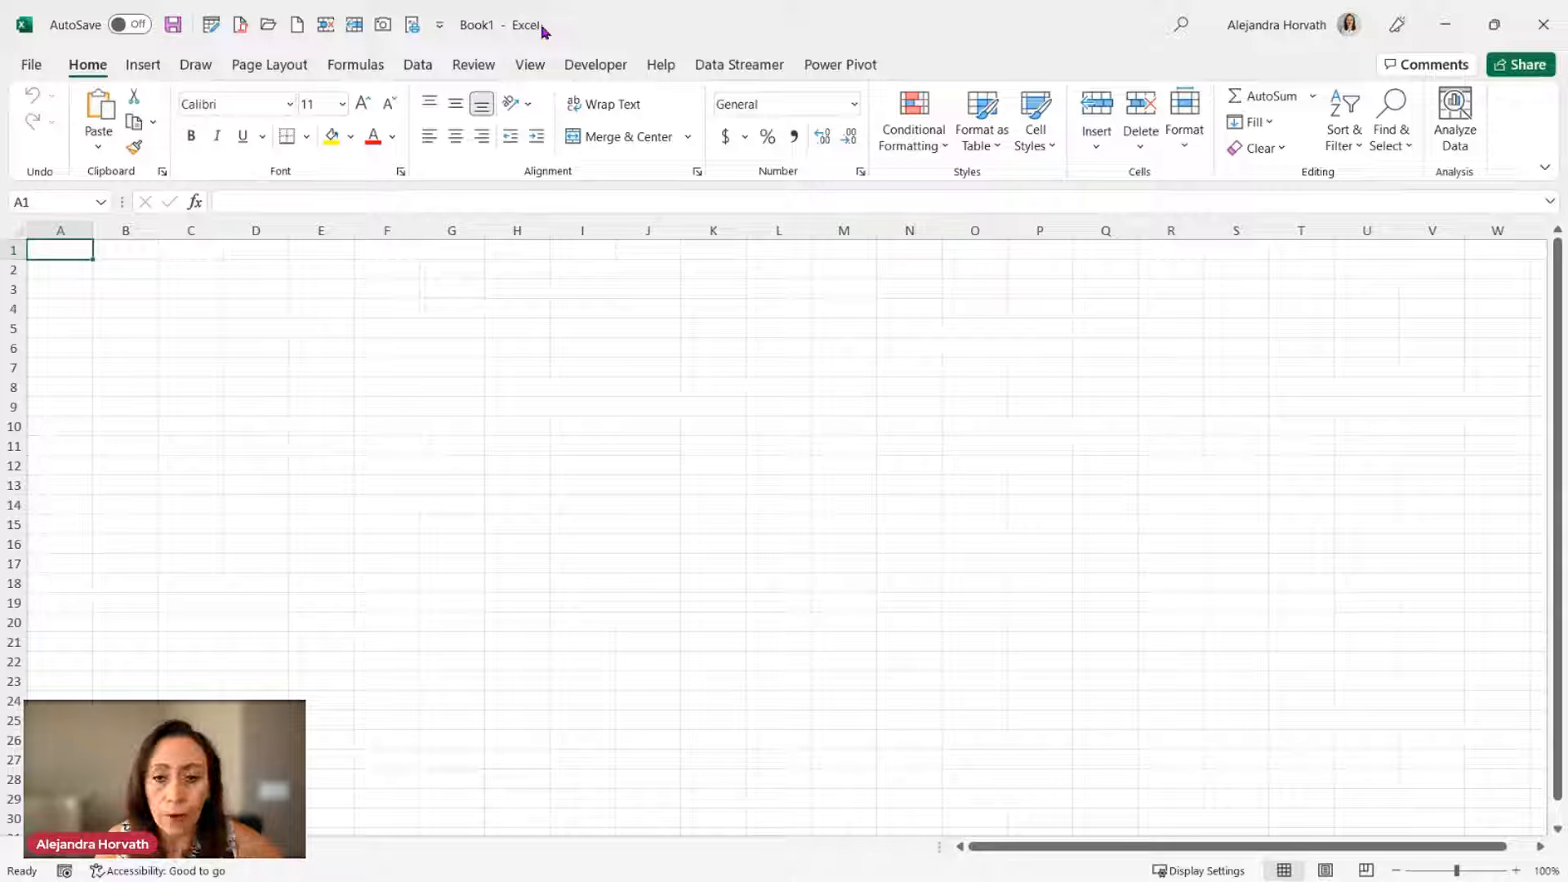
Step: Import data from a folder, choosing the Demo folder on the Desktop as the source
click(415, 73)
click(50, 140)
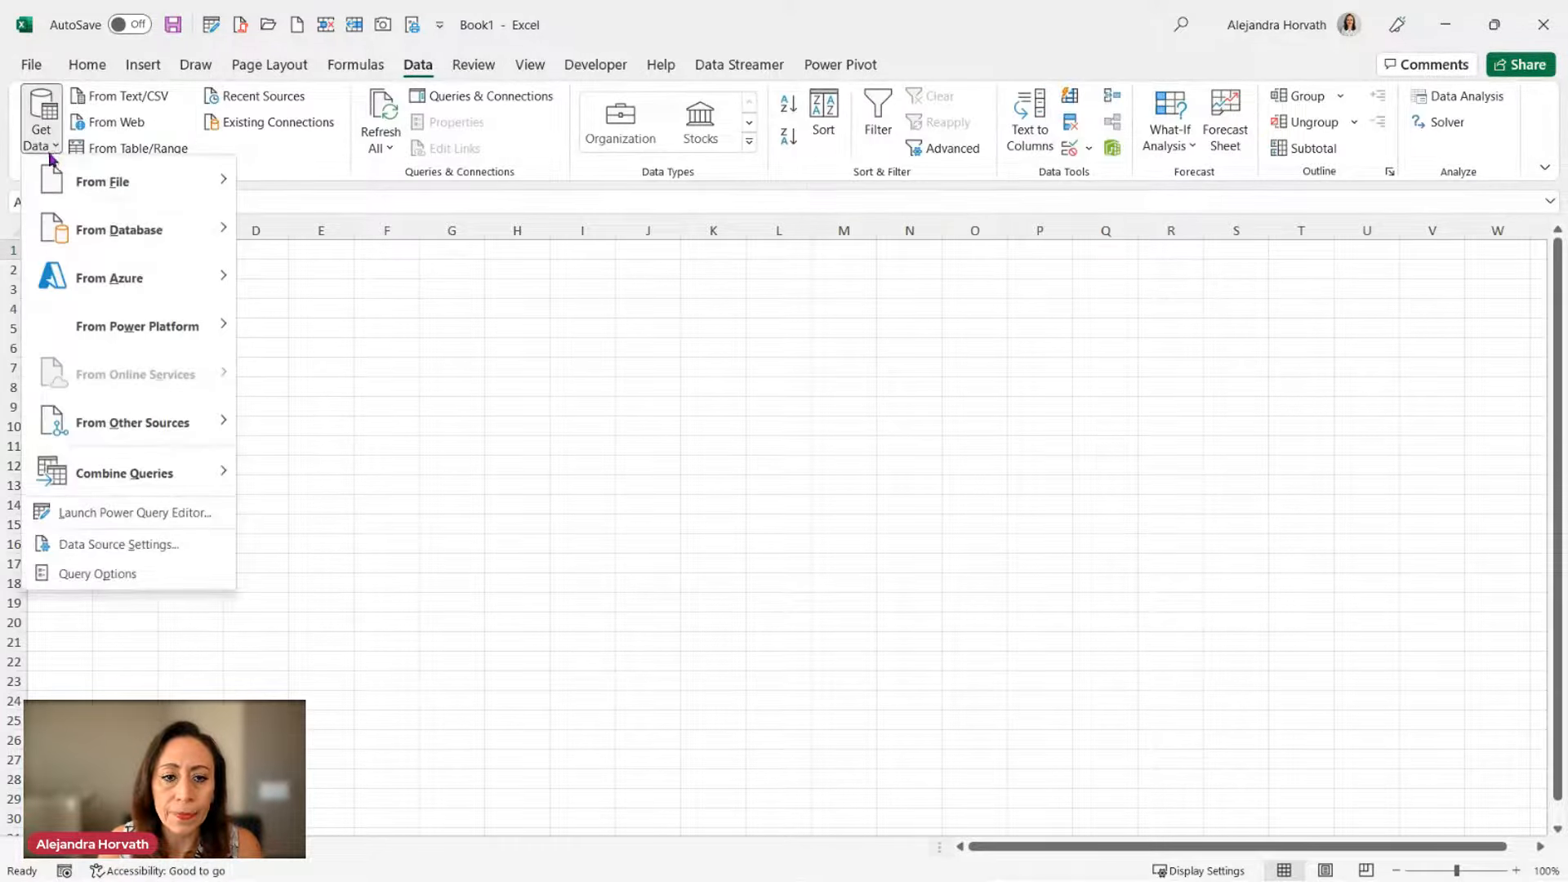
mouse_move(61, 176)
click(331, 424)
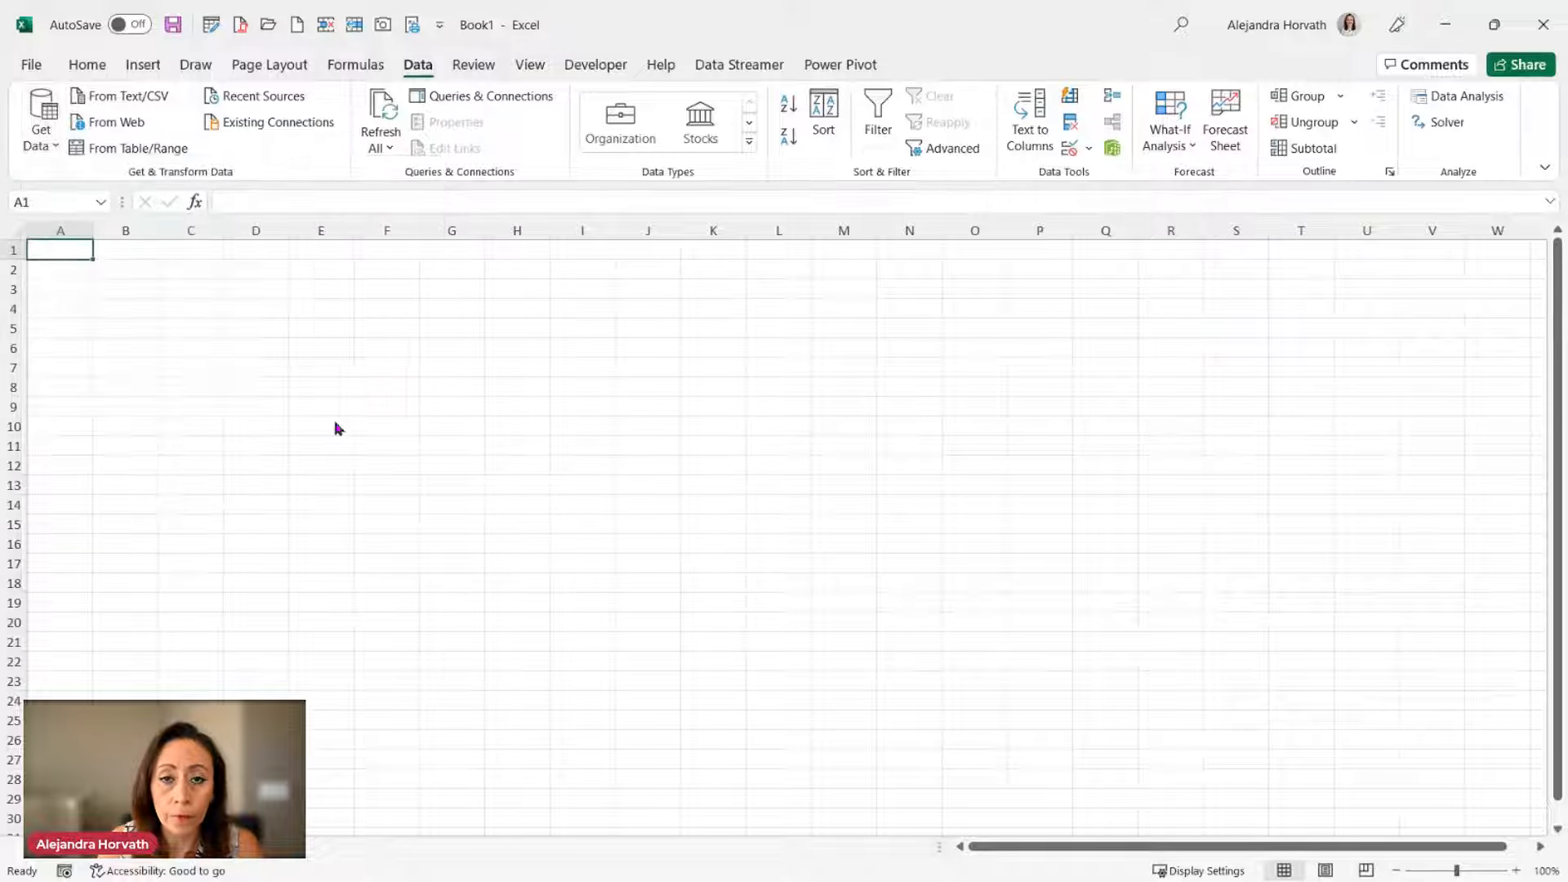
scroll(614, 329, up, 5)
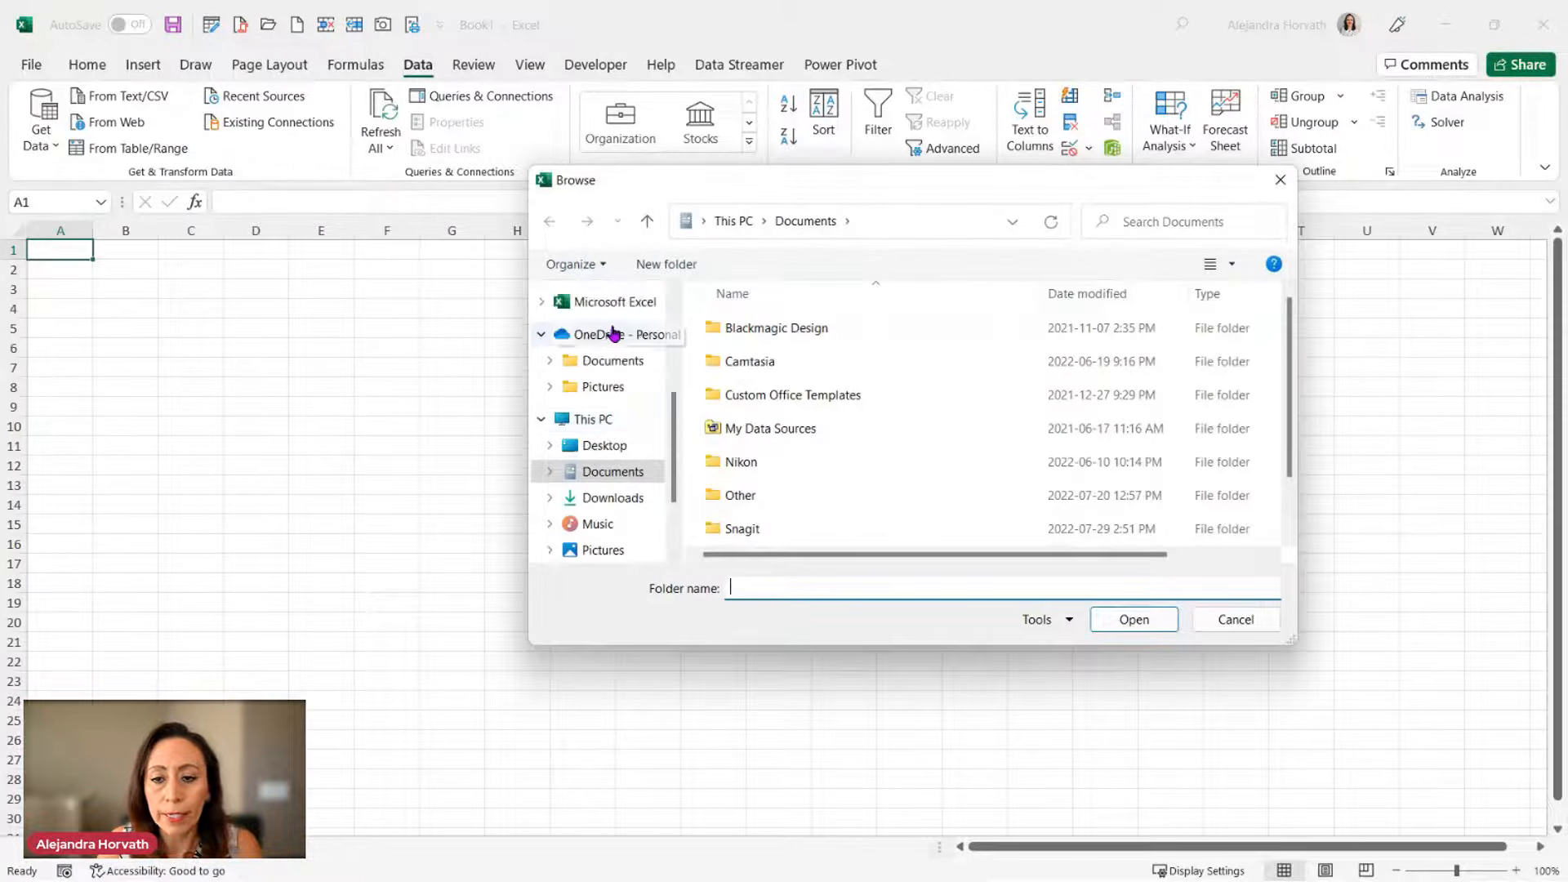
scroll(611, 349, up, 3)
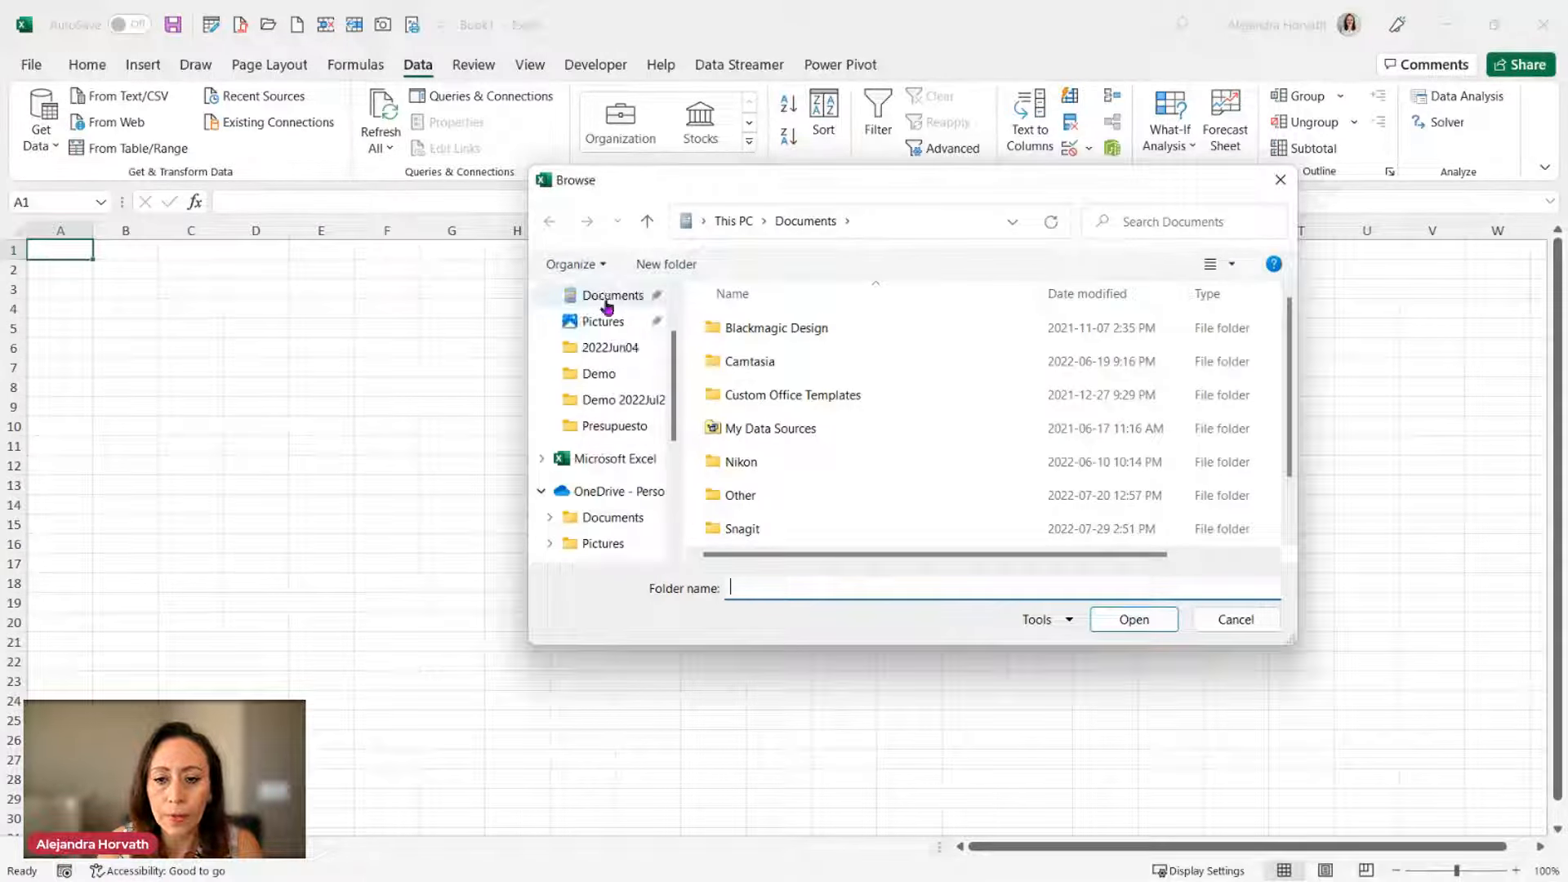
click(611, 335)
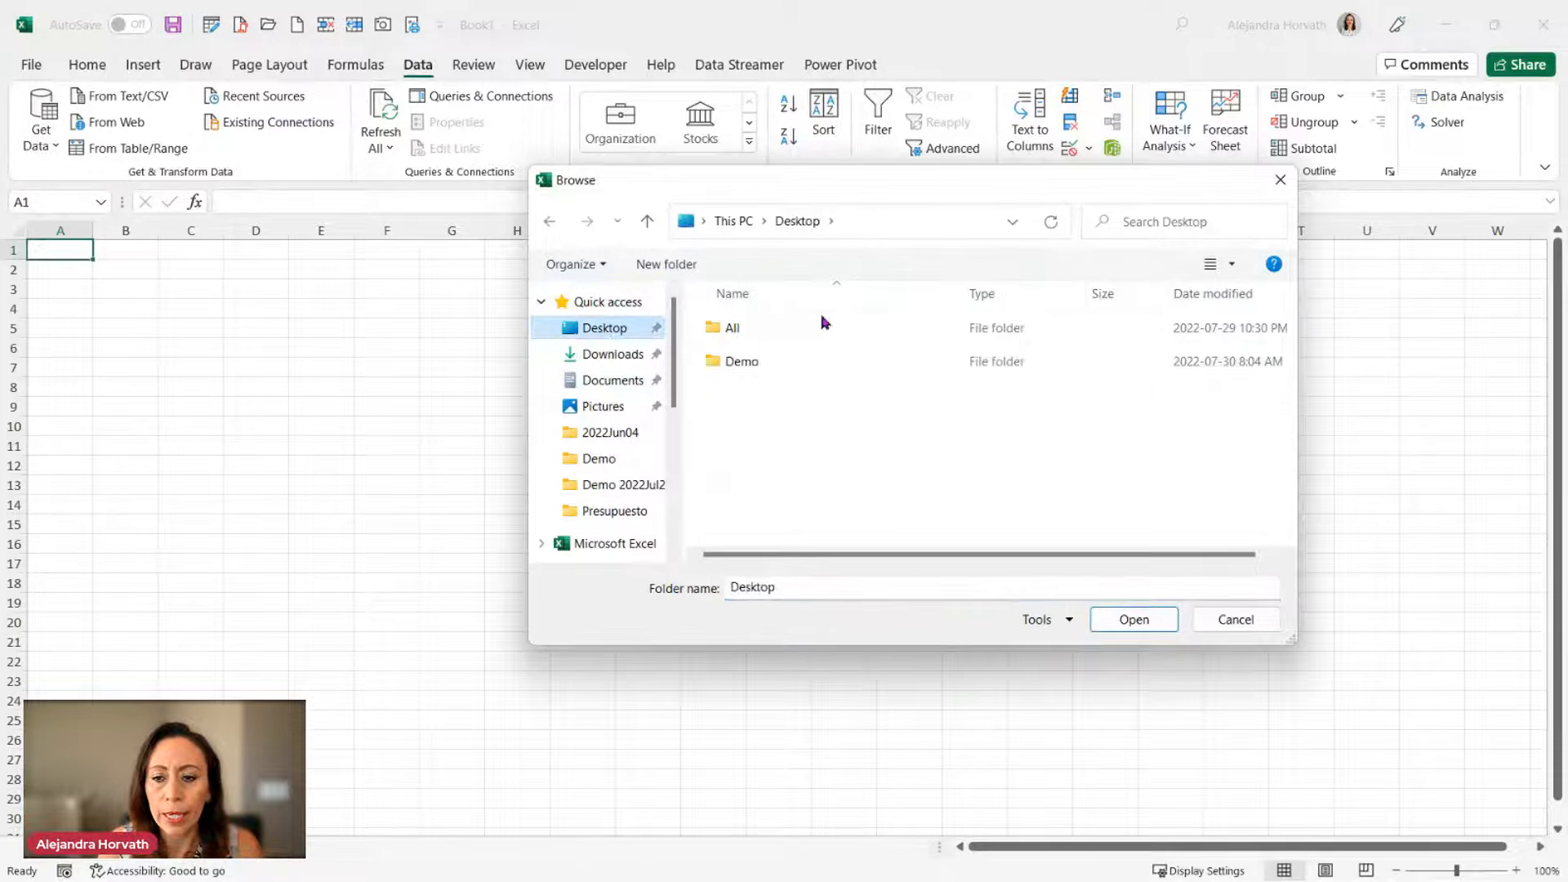
click(782, 360)
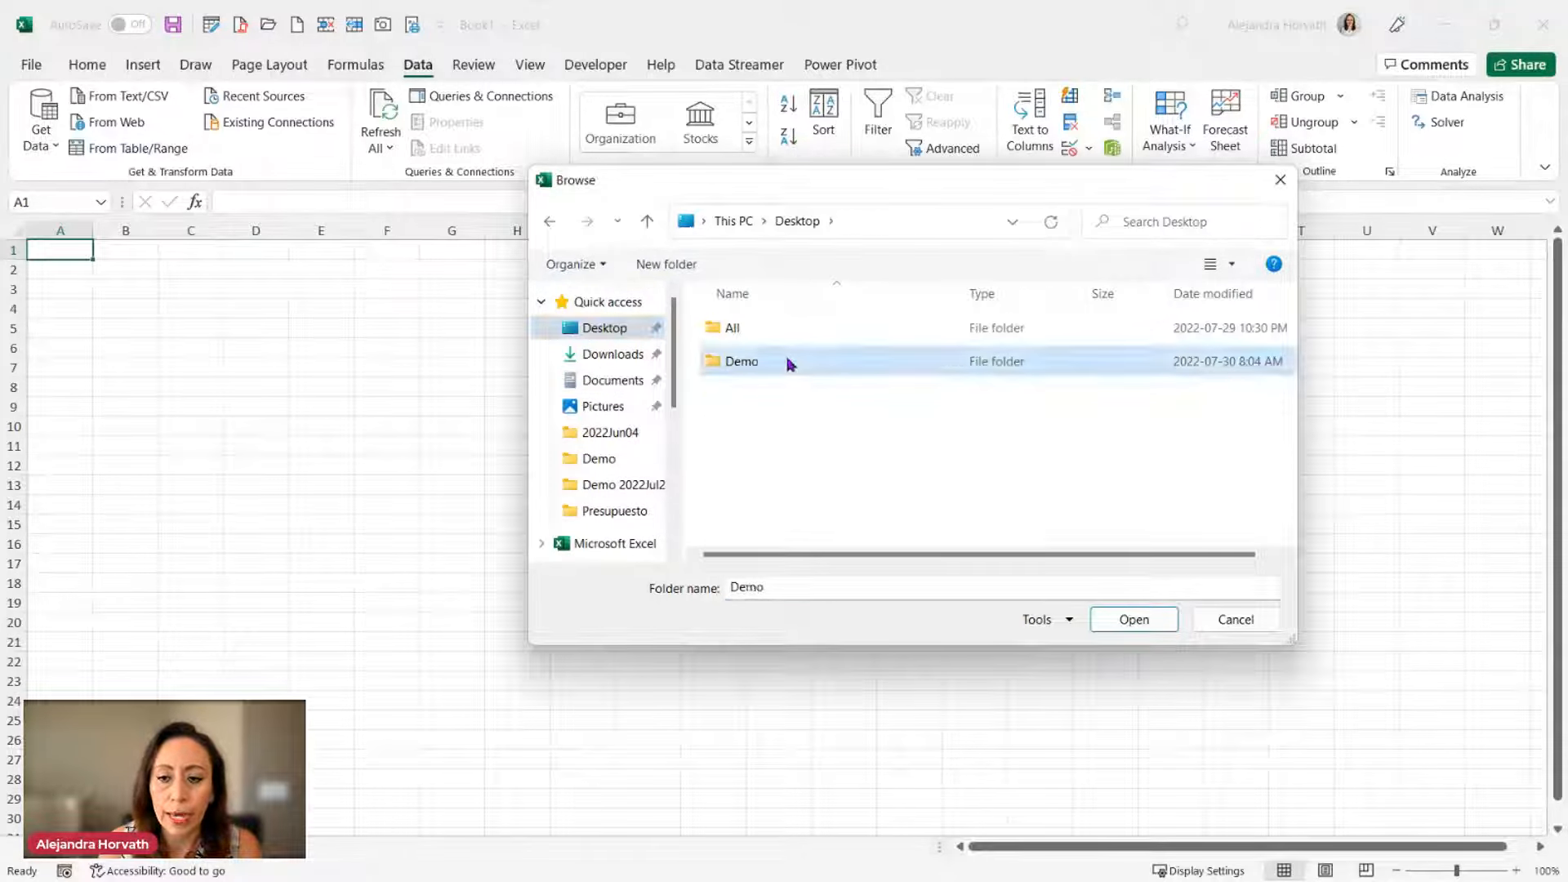
double_click(793, 363)
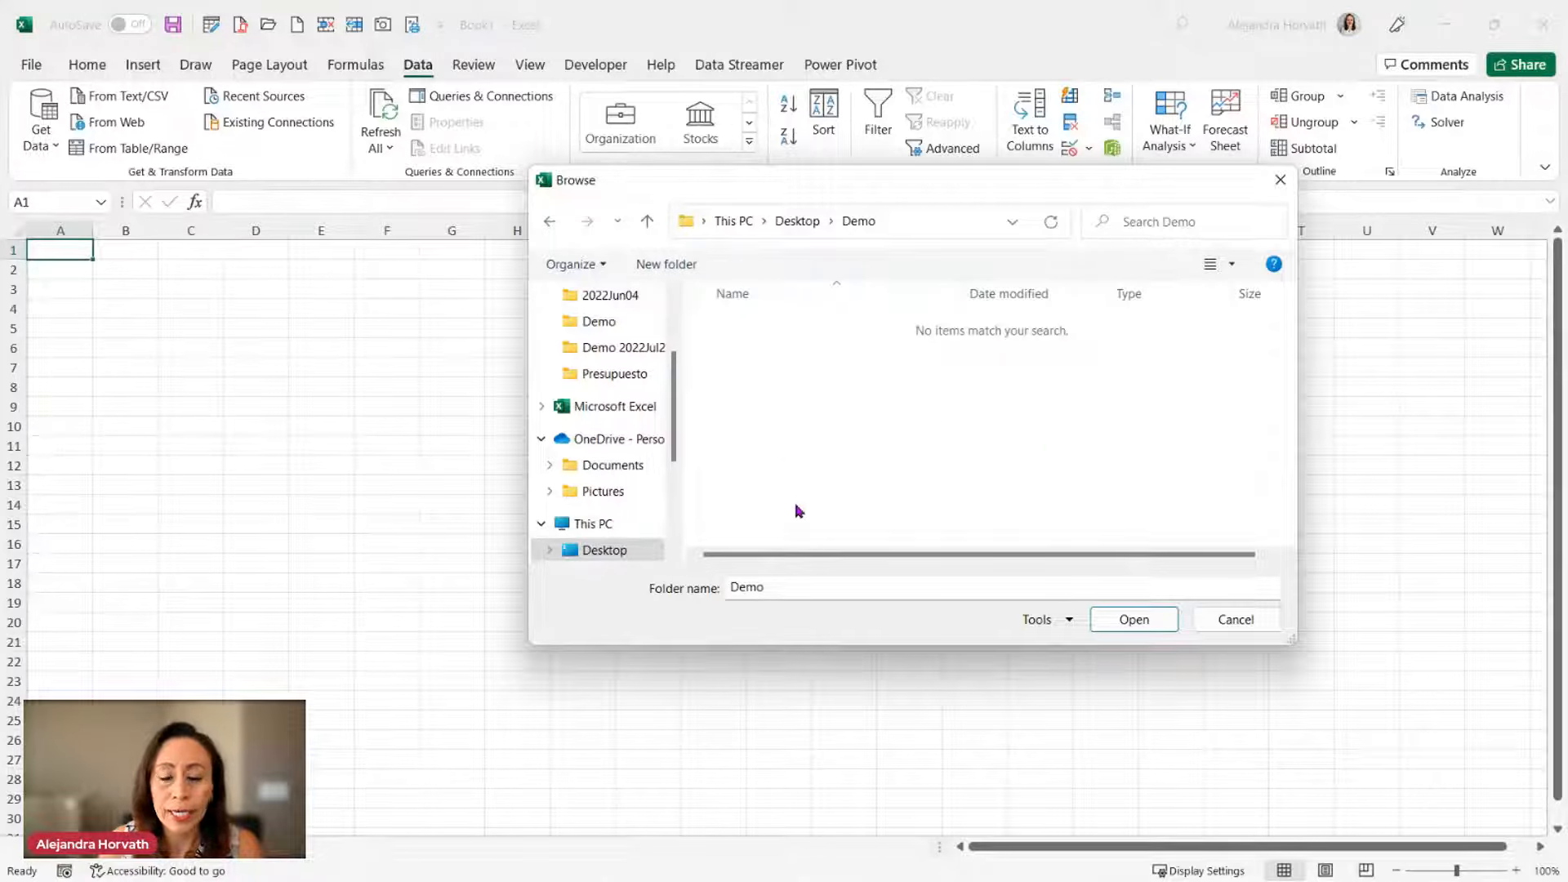
click(1132, 618)
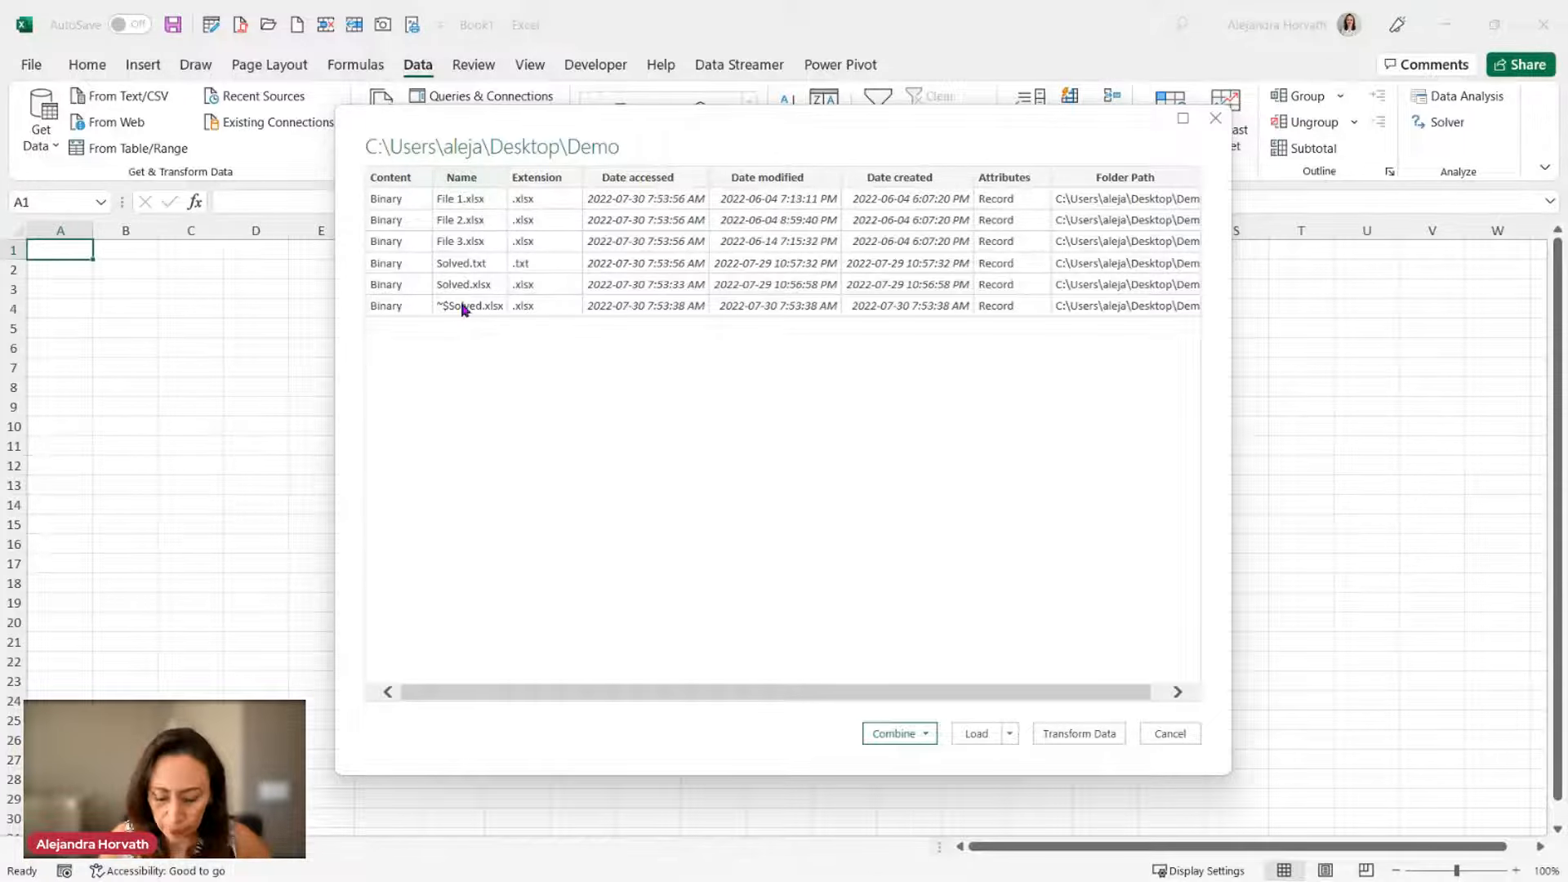
Step: Load the Demo folder's file list into the Power Query Editor using Transform Data instead of combining the files
key(ctrl+shift+plus)
key(ctrl+shift+plus)
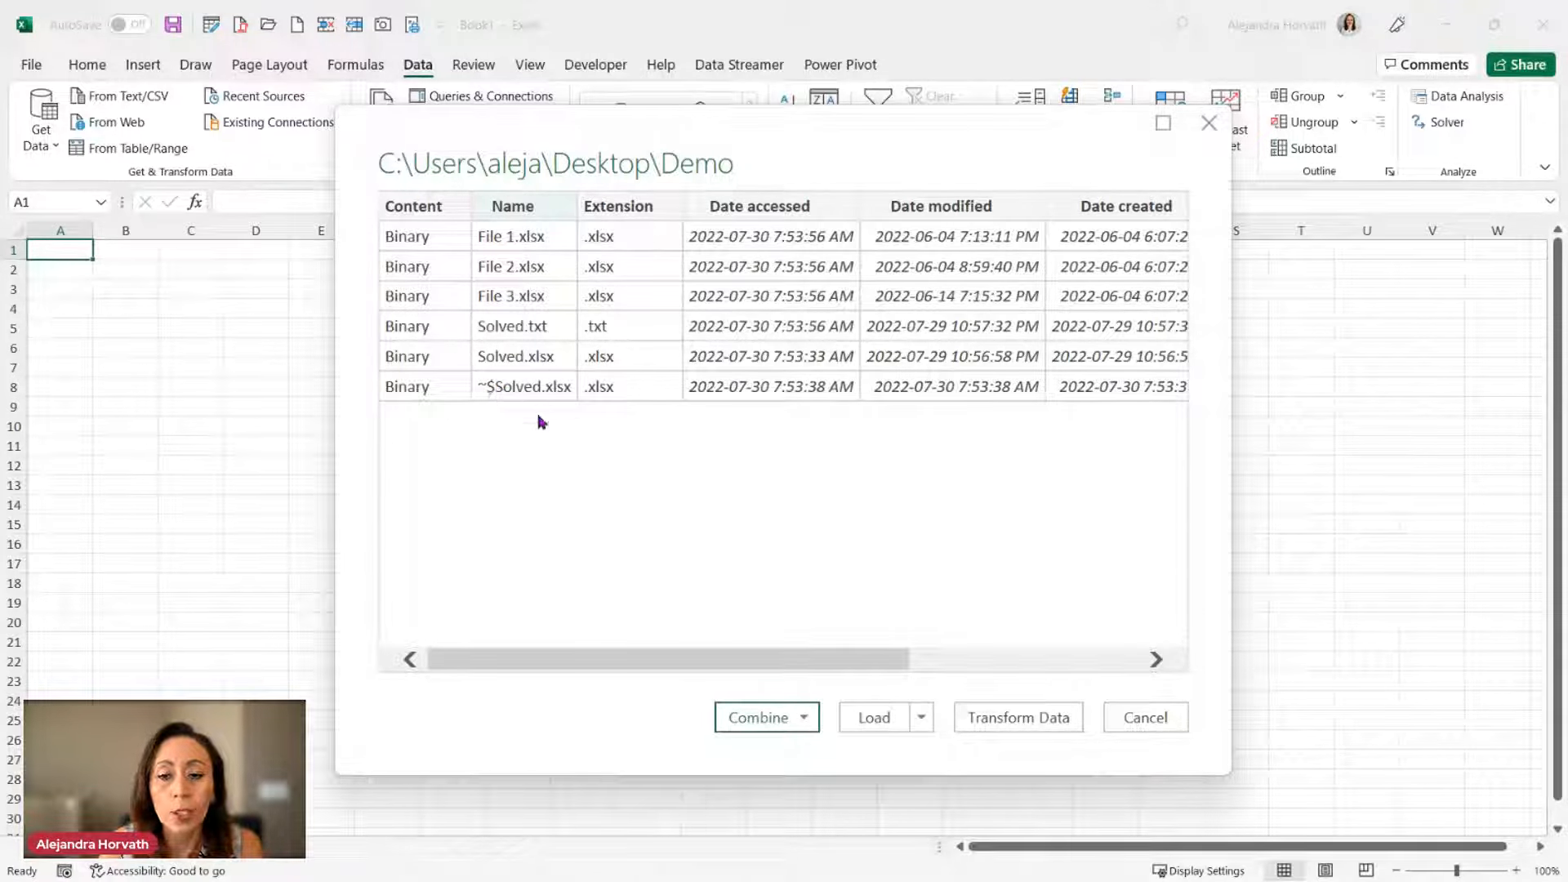
click(807, 720)
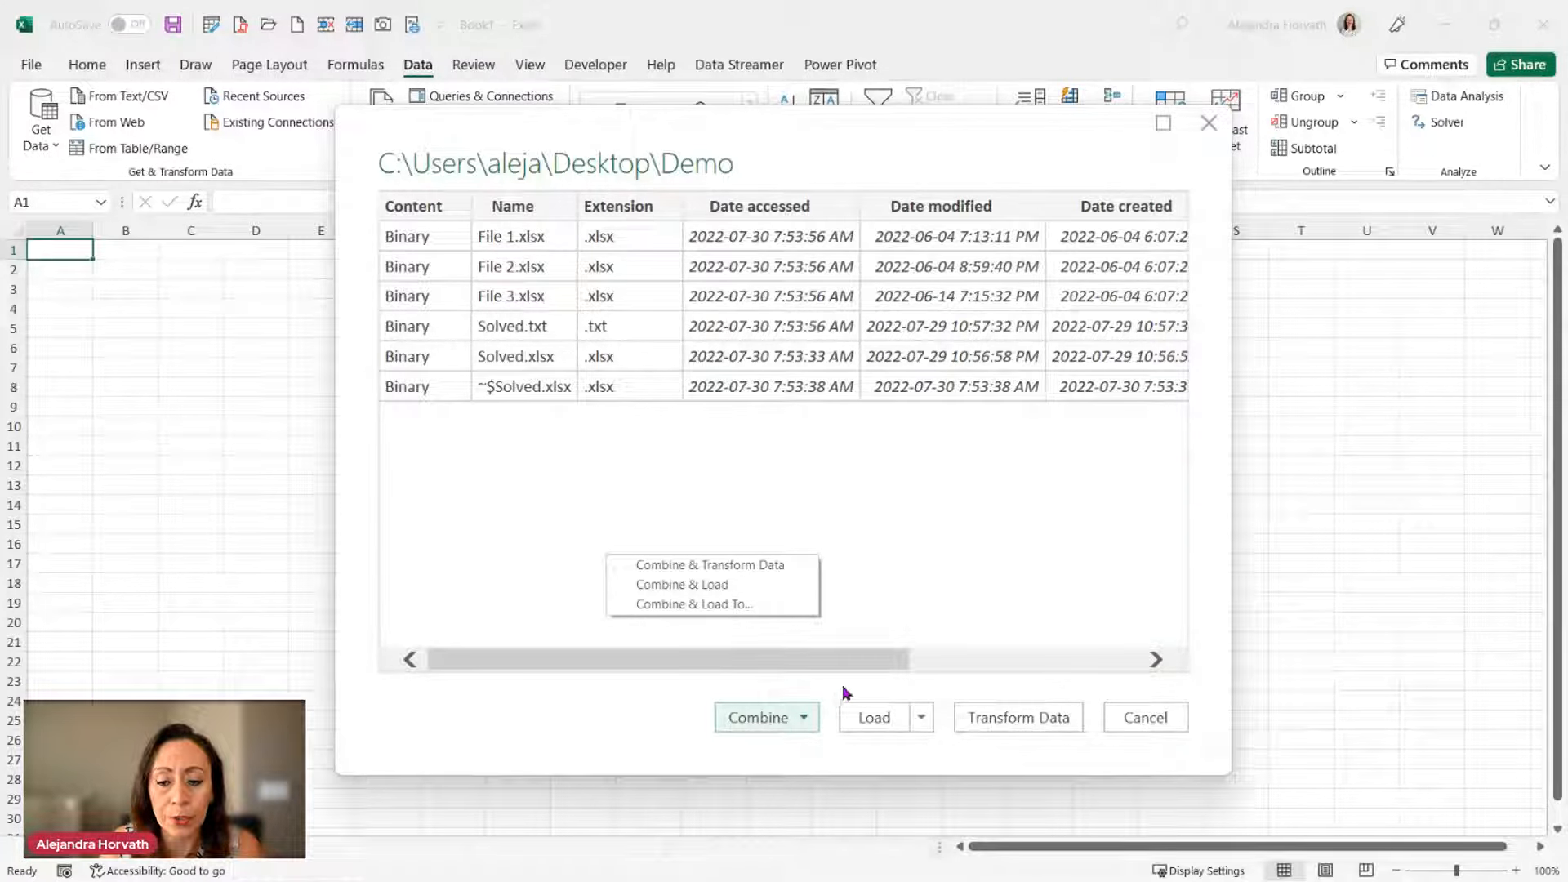
click(966, 718)
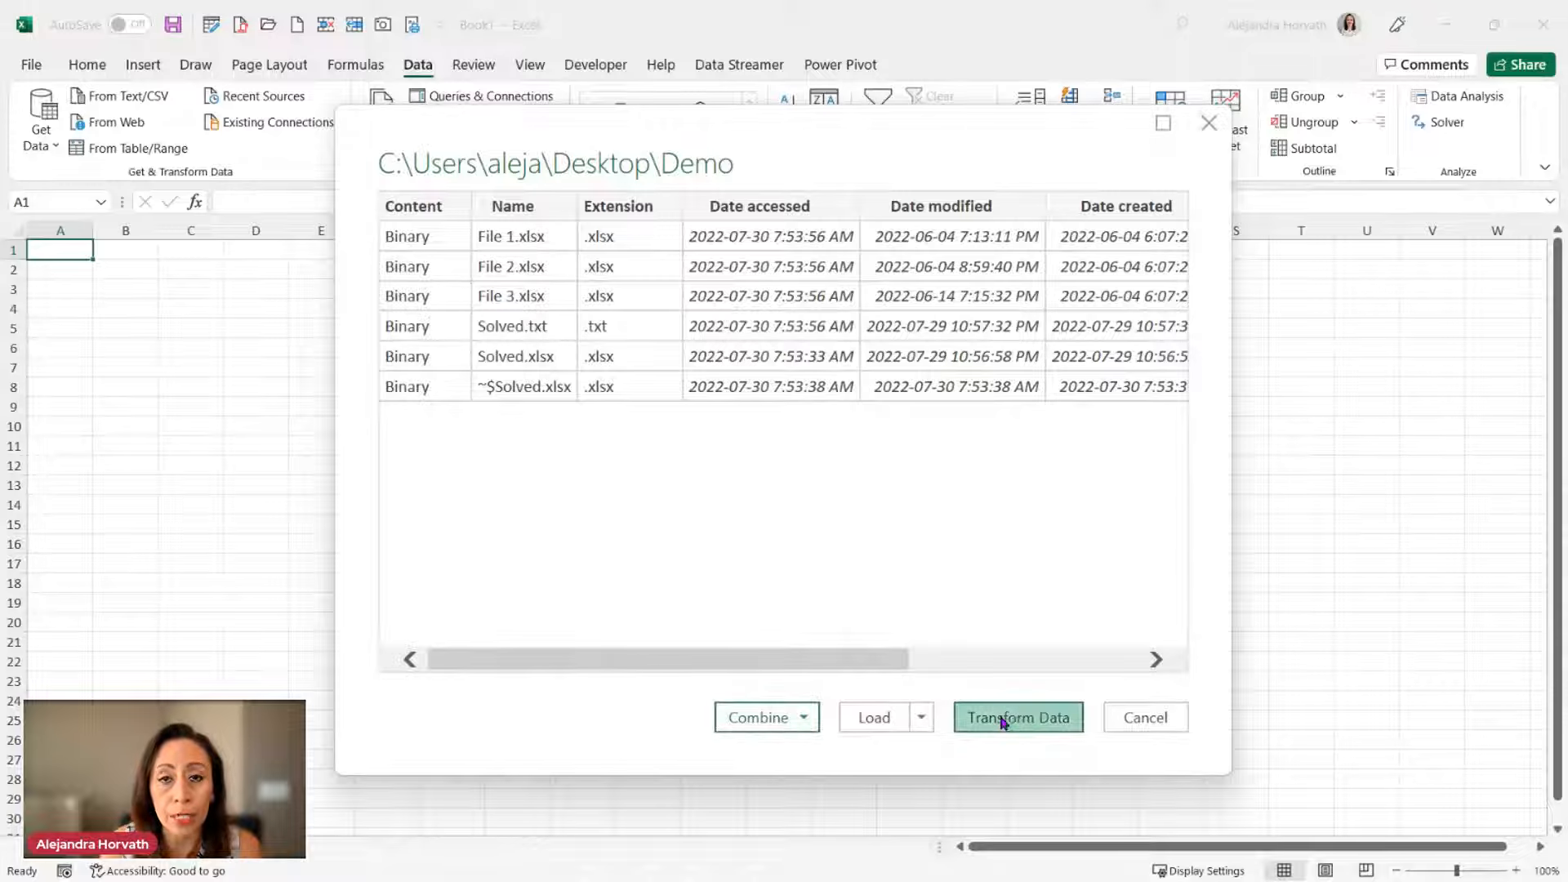
click(968, 719)
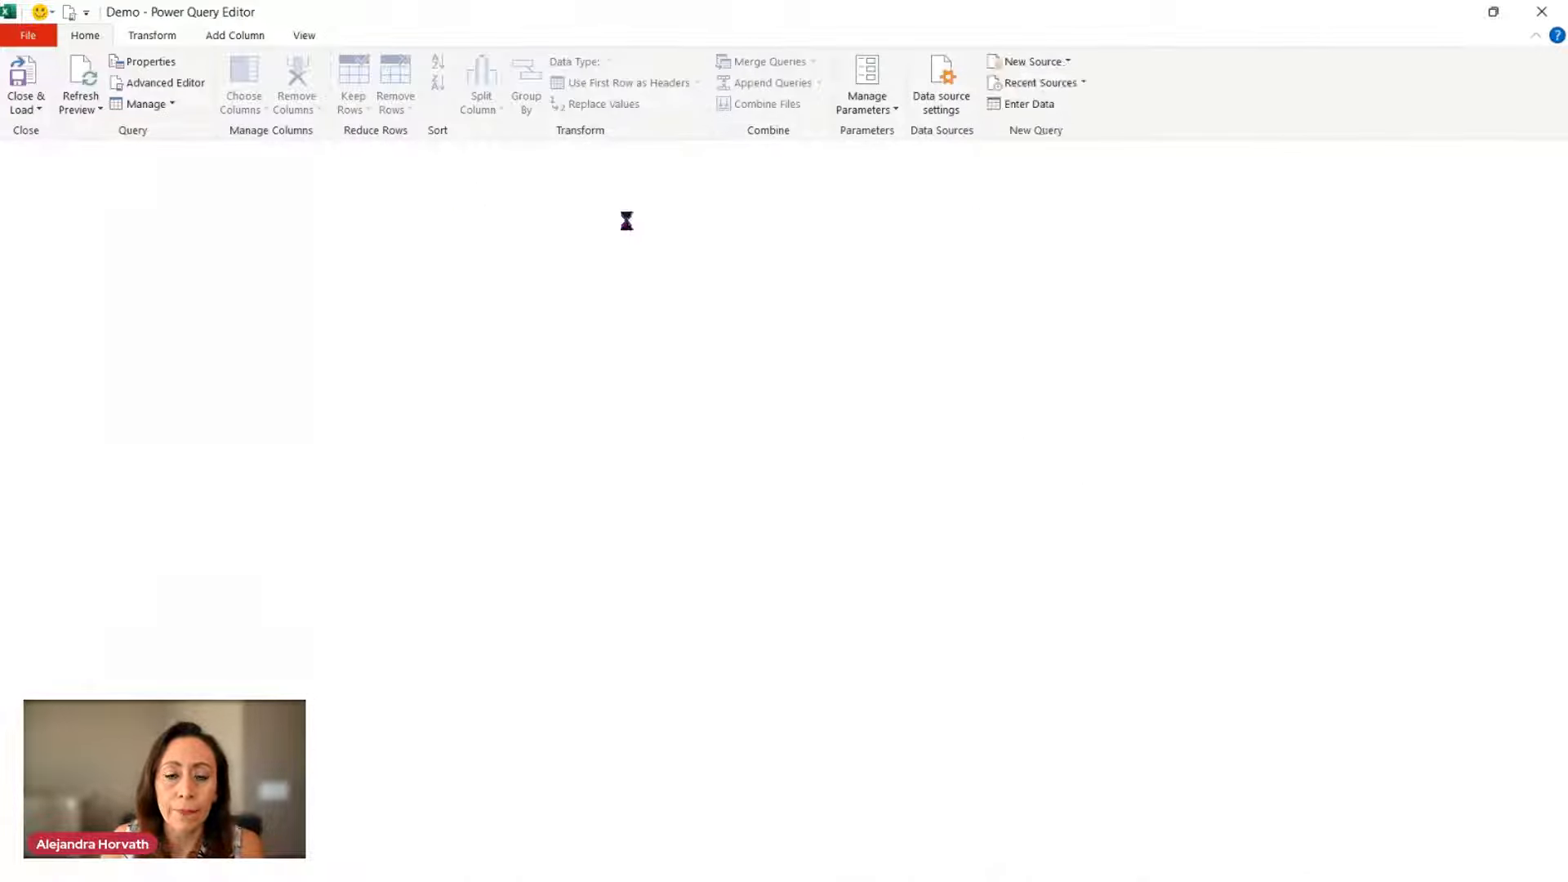
Step: Examine the binary content and file names listed in the Demo query
mouse_move(628, 227)
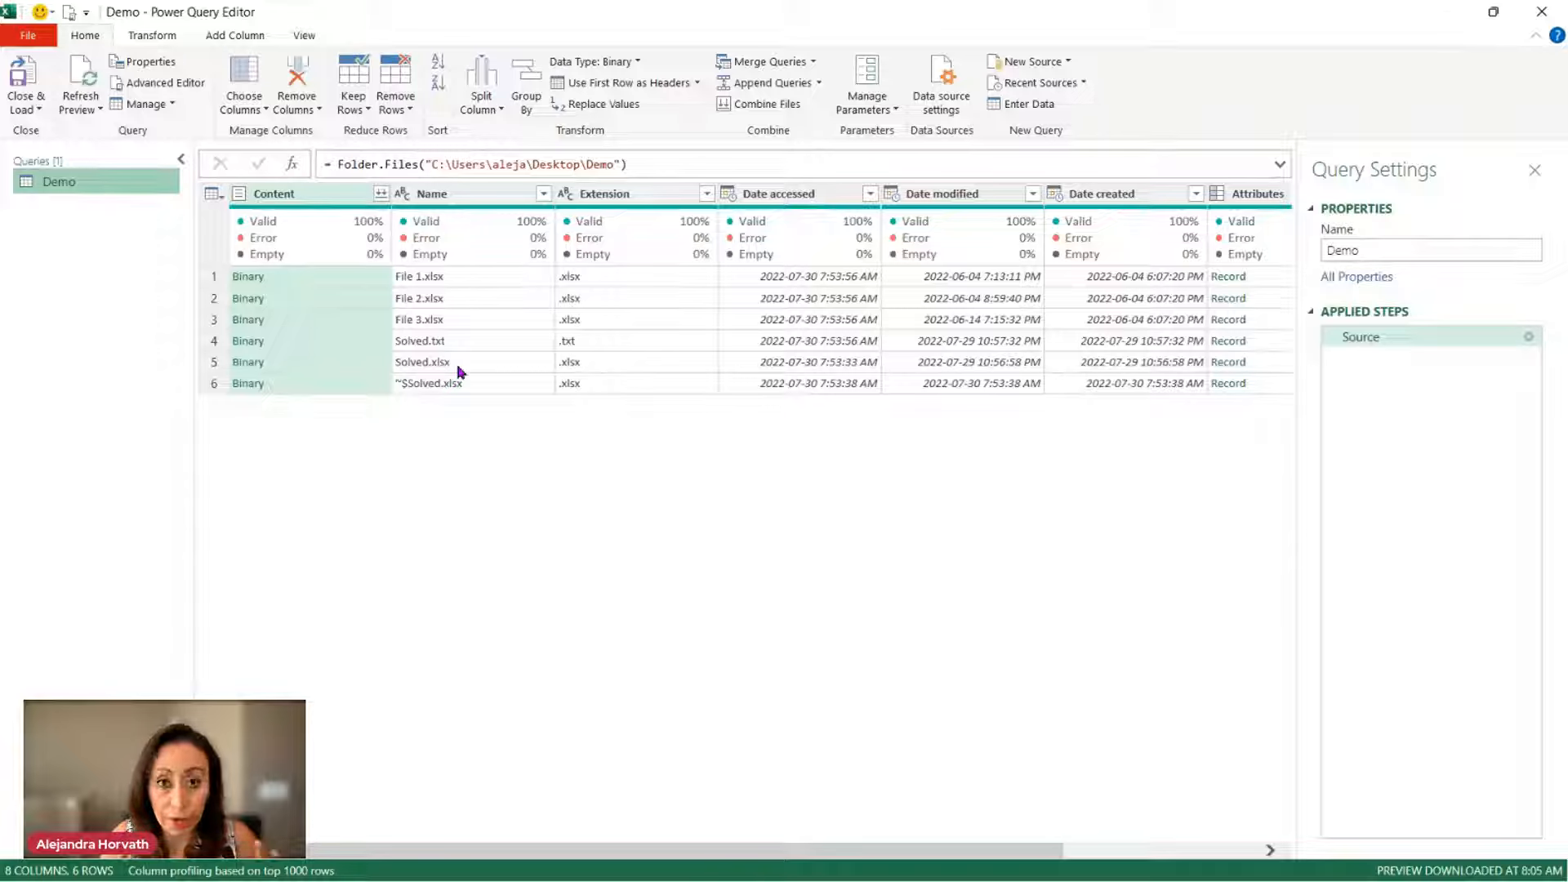
key(ctrl+shift+equal)
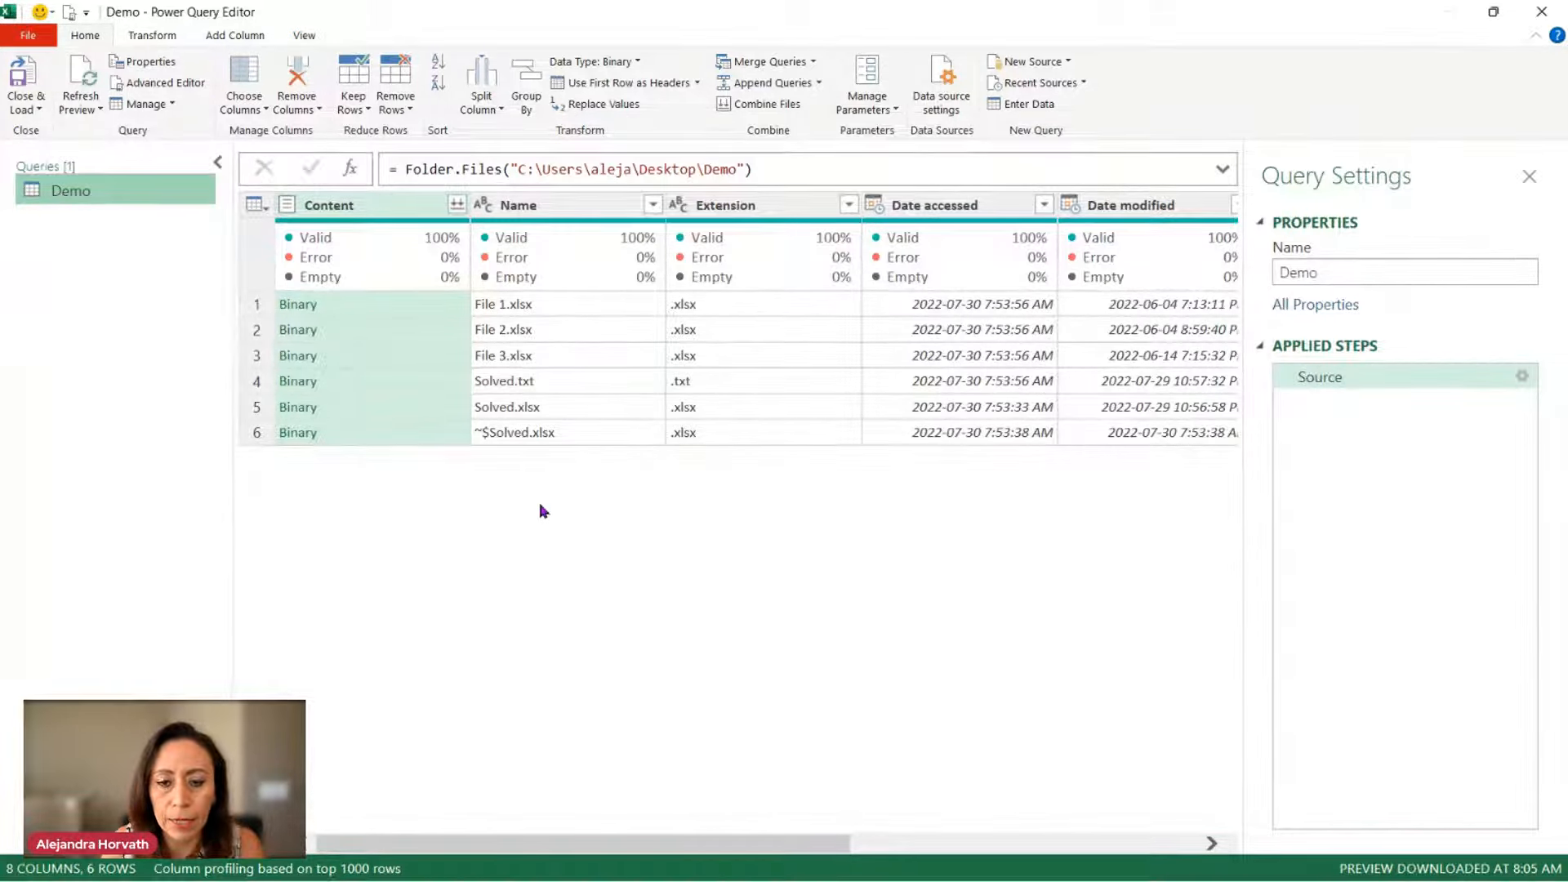
click(433, 305)
click(585, 310)
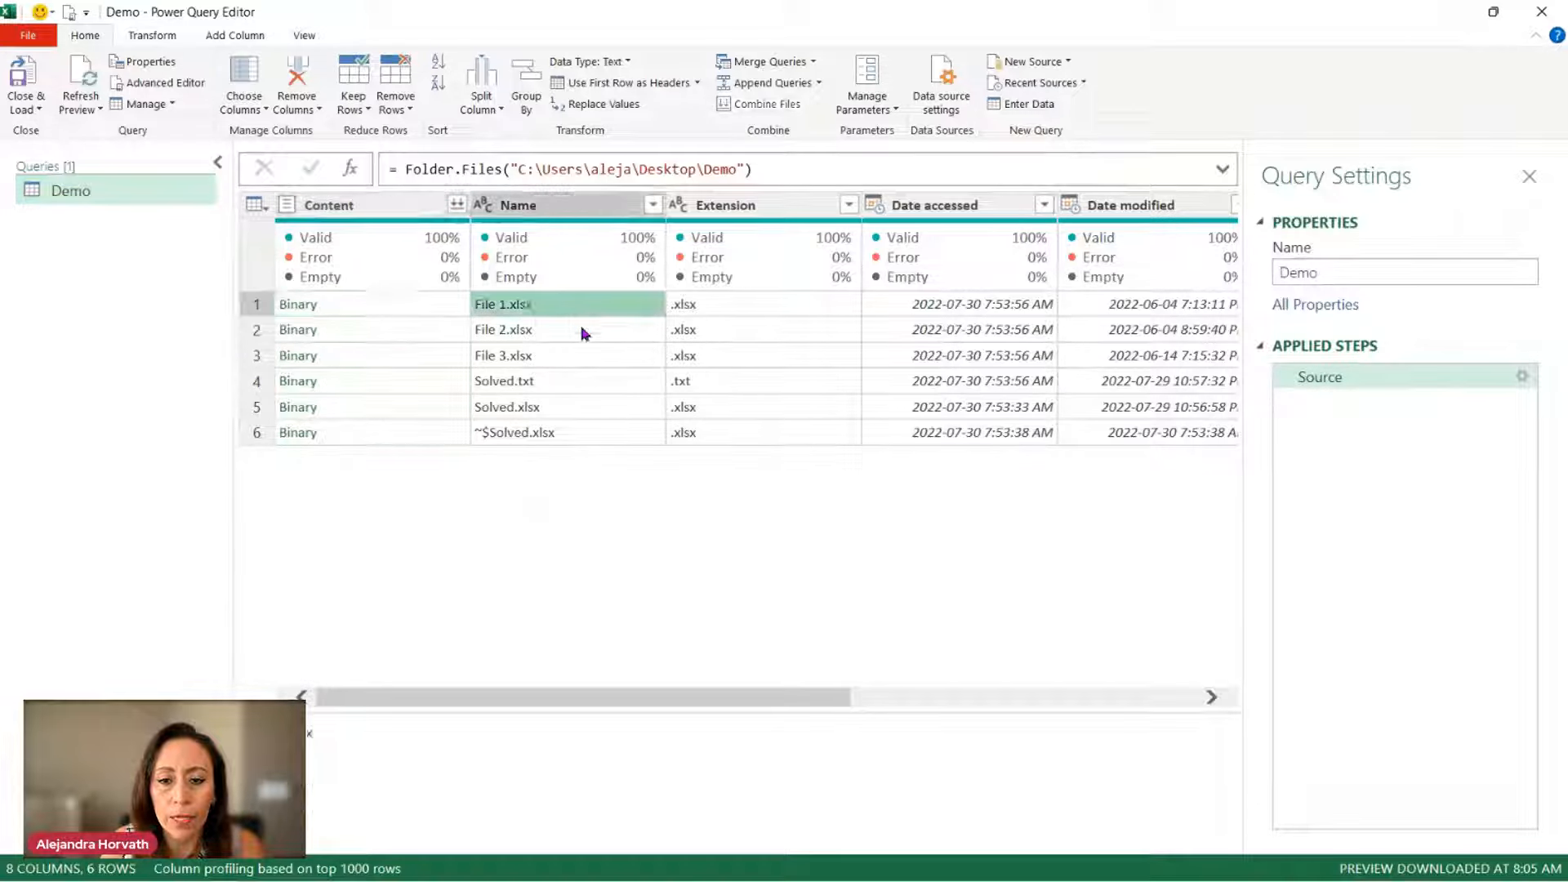
click(585, 330)
click(588, 355)
click(604, 388)
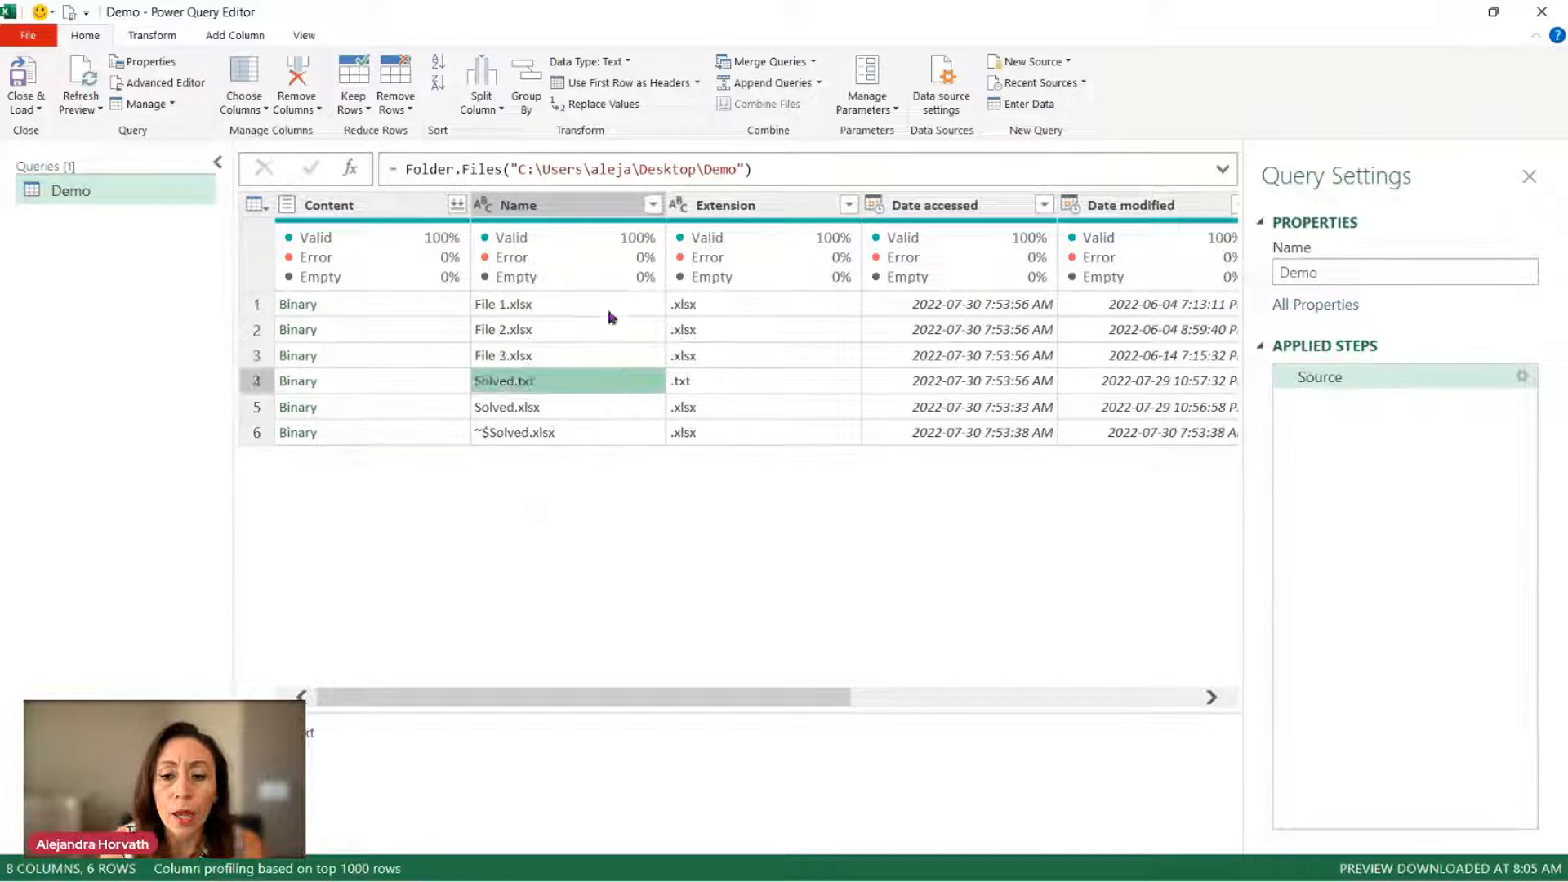
click(612, 315)
Step: Transform the text in the Extension column to UPPERCASE
click(781, 203)
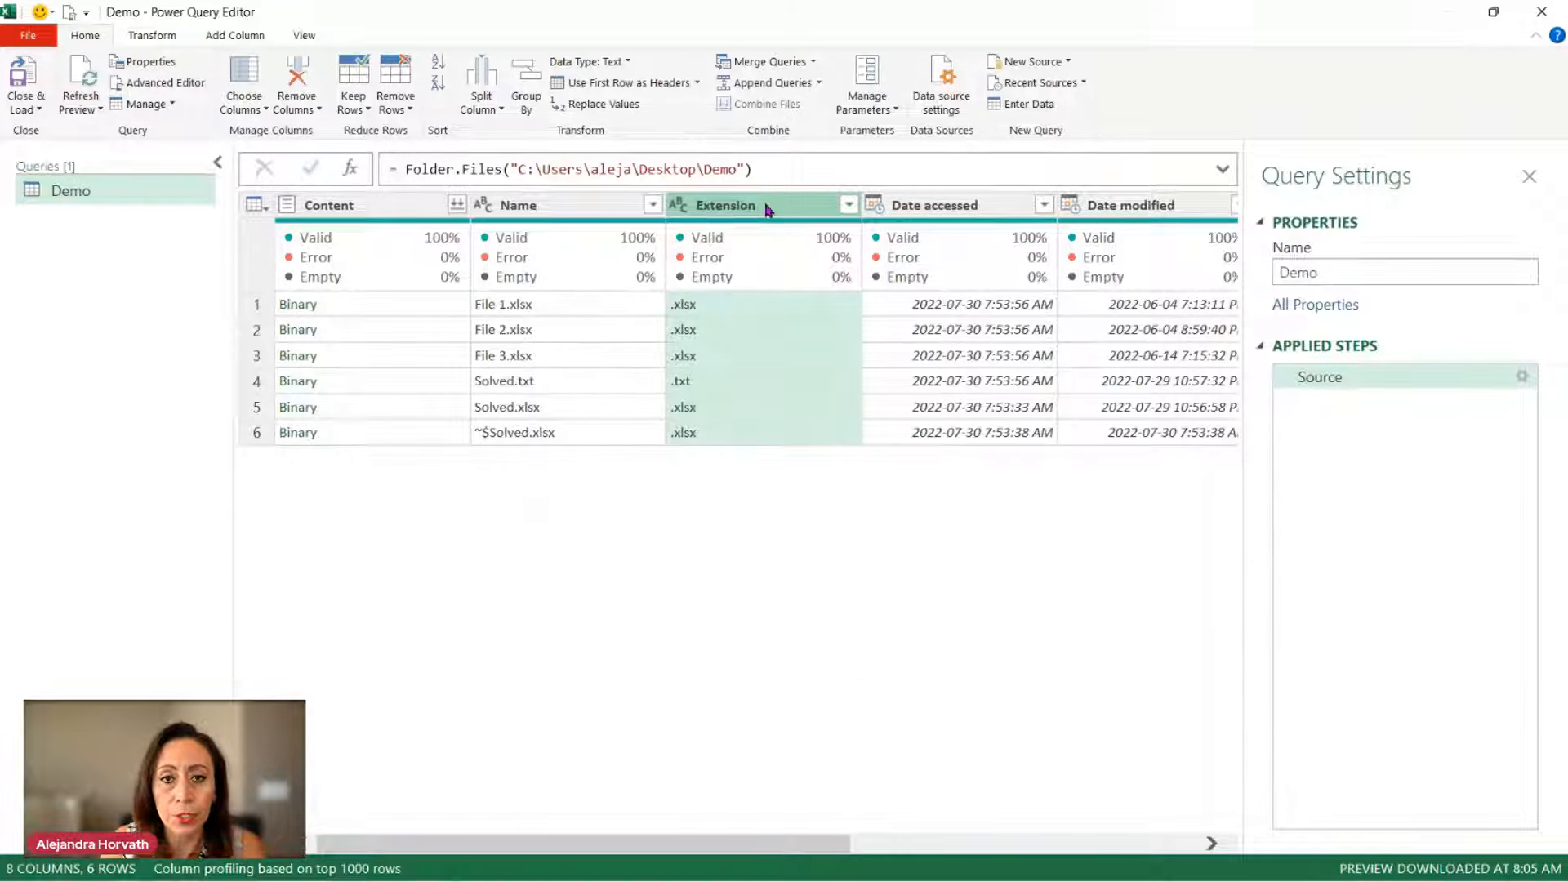
right_click(767, 210)
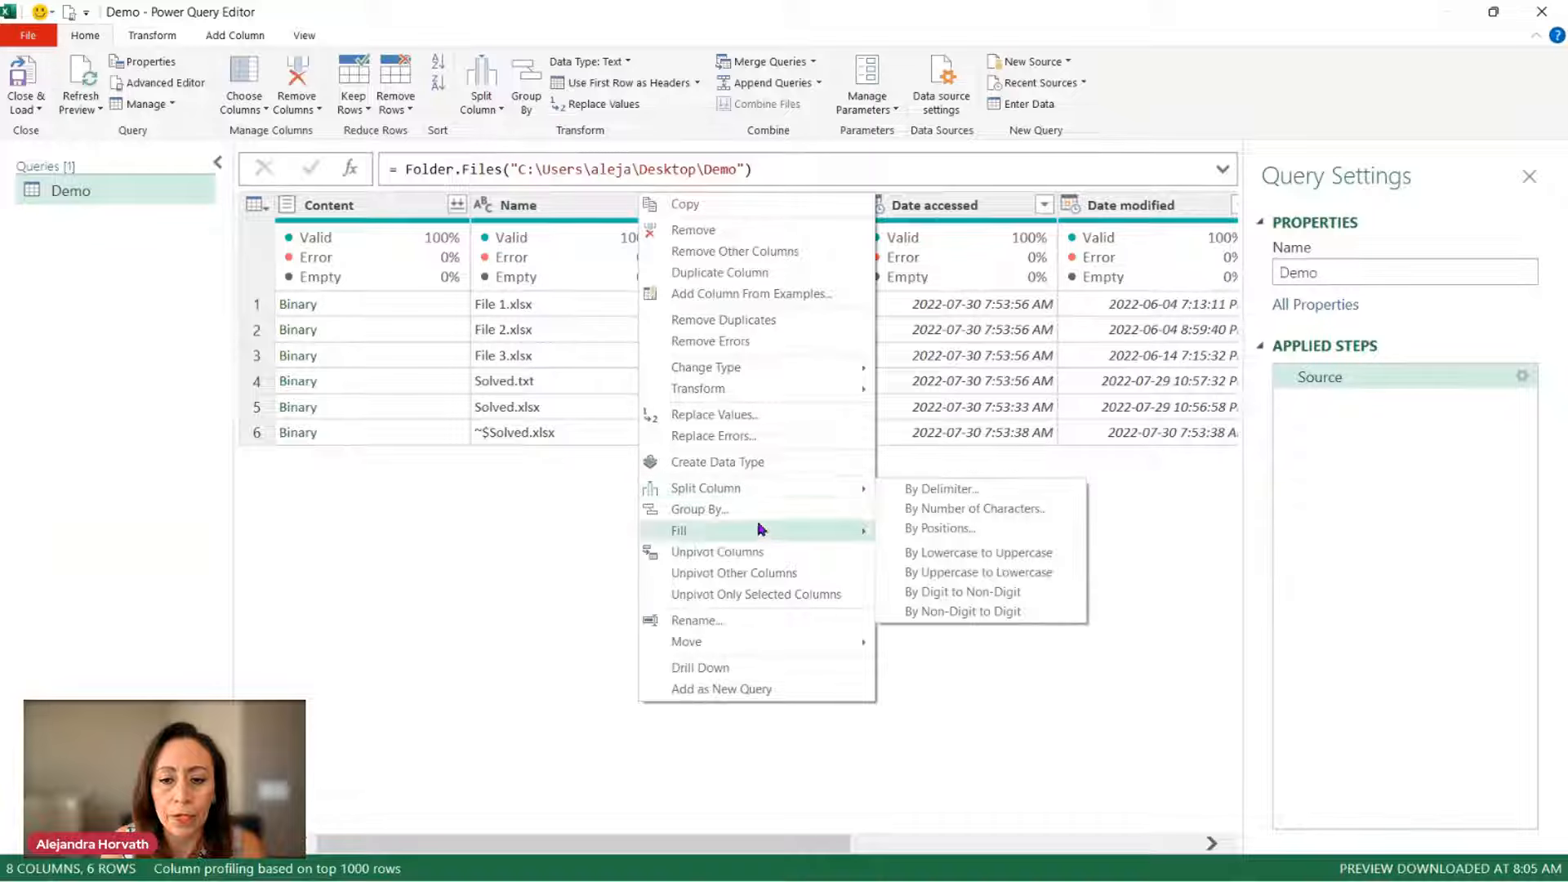
mouse_move(801, 389)
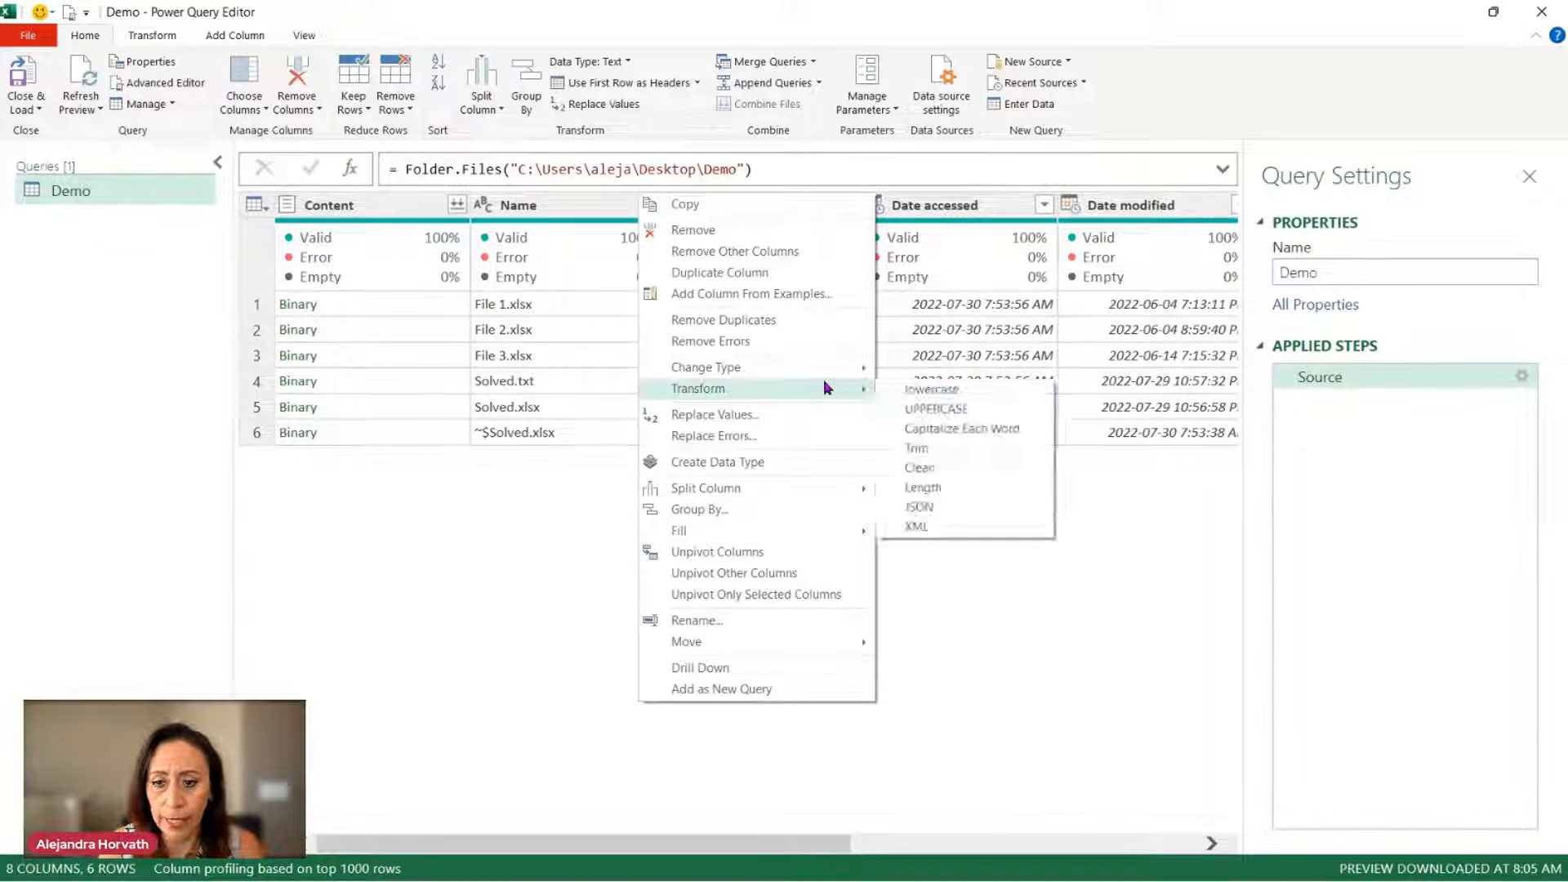
click(925, 418)
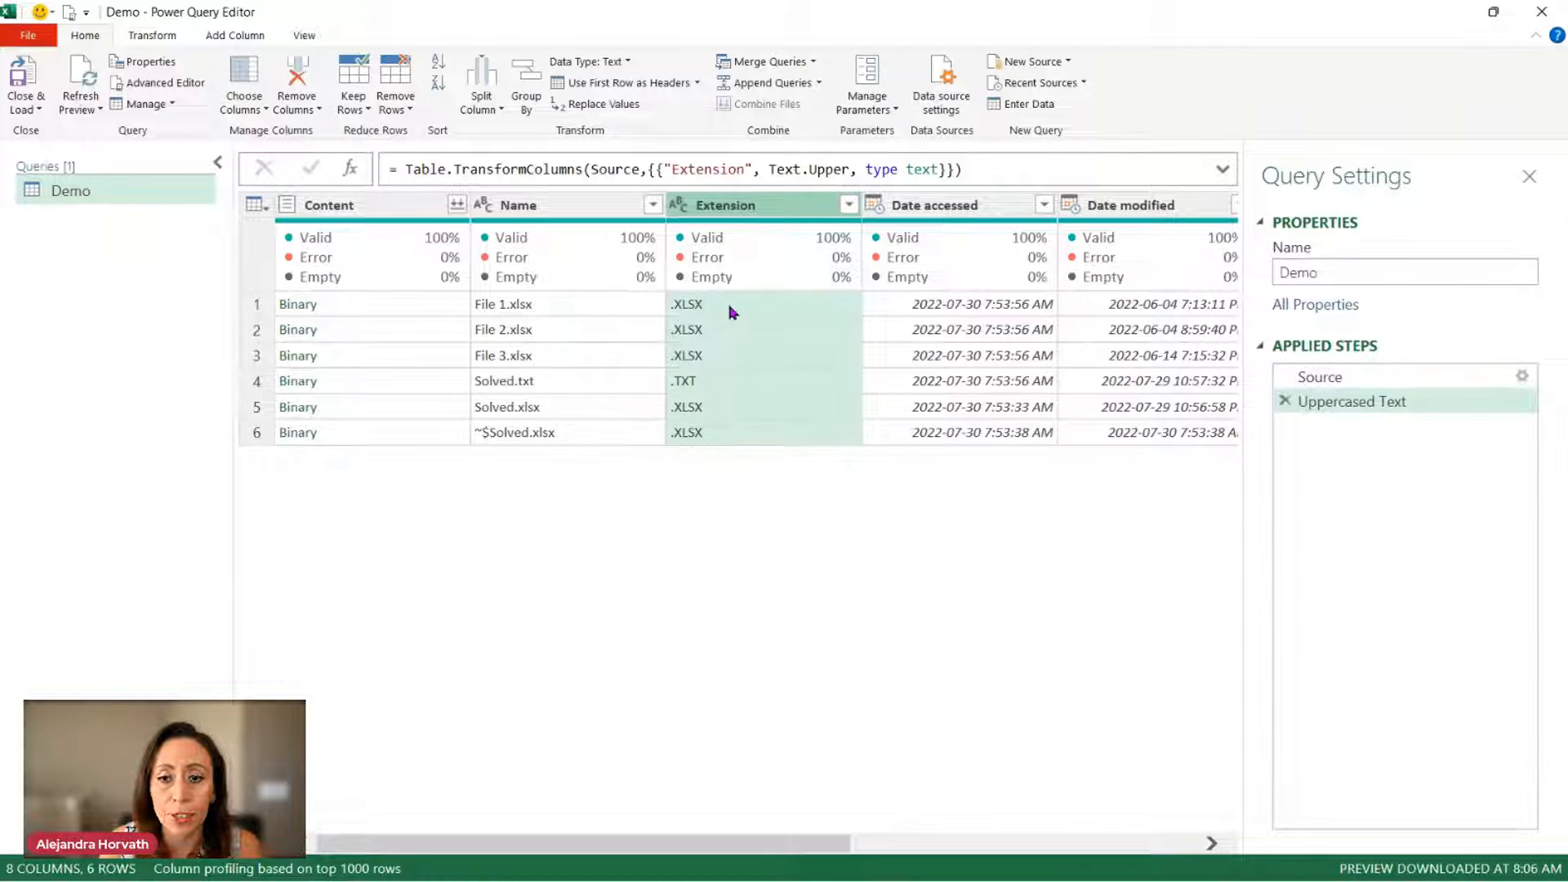
Step: Filter the Extension column to keep only the rows that equal .XLSX
click(719, 386)
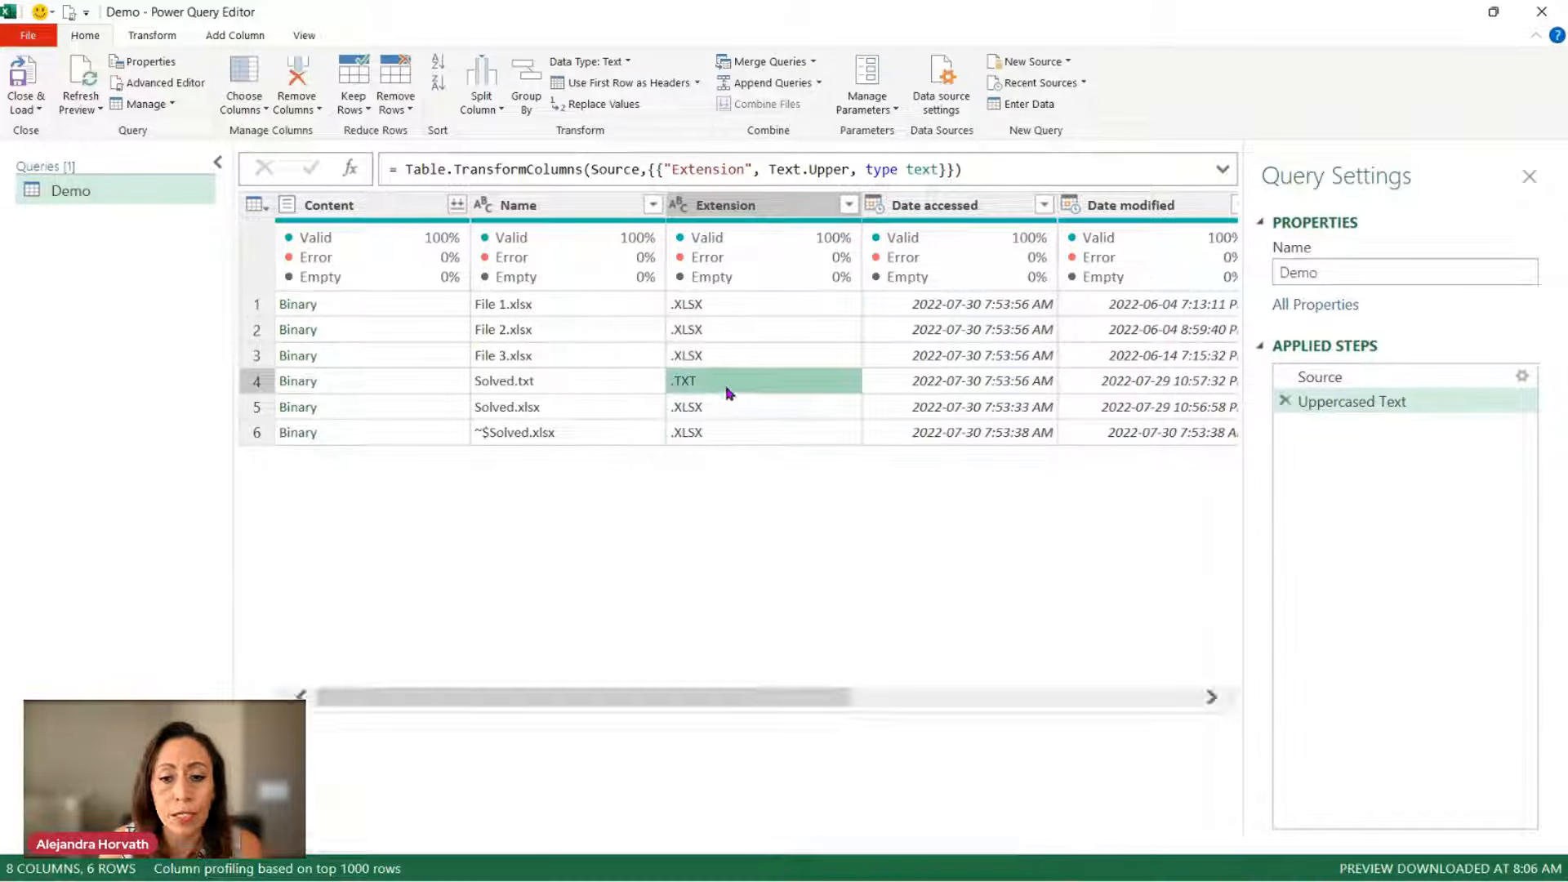
click(731, 408)
click(739, 434)
click(760, 359)
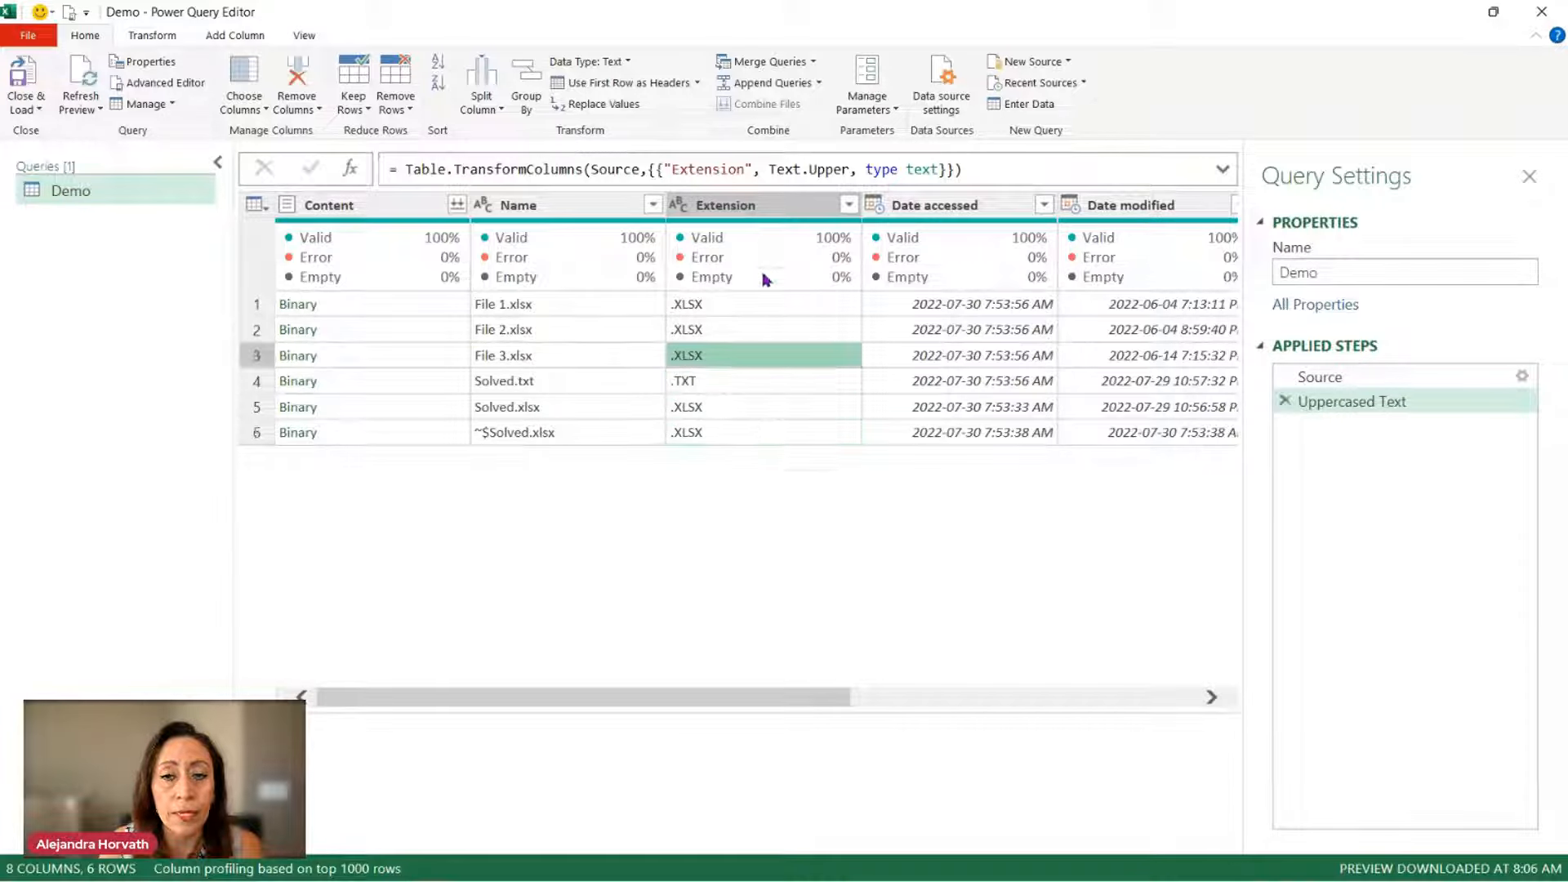
click(751, 310)
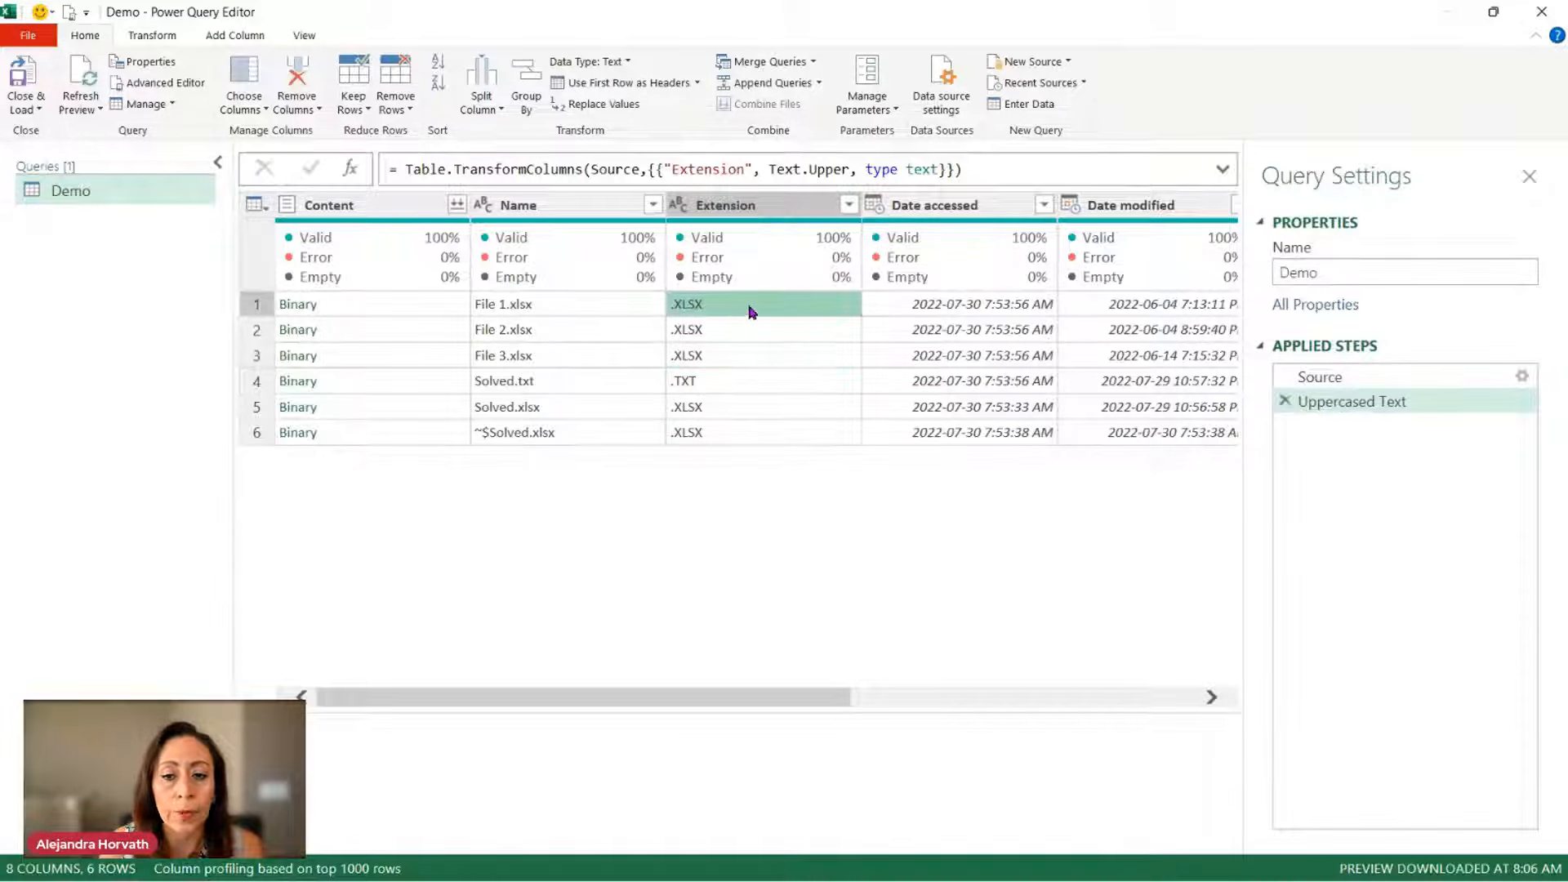
right_click(751, 310)
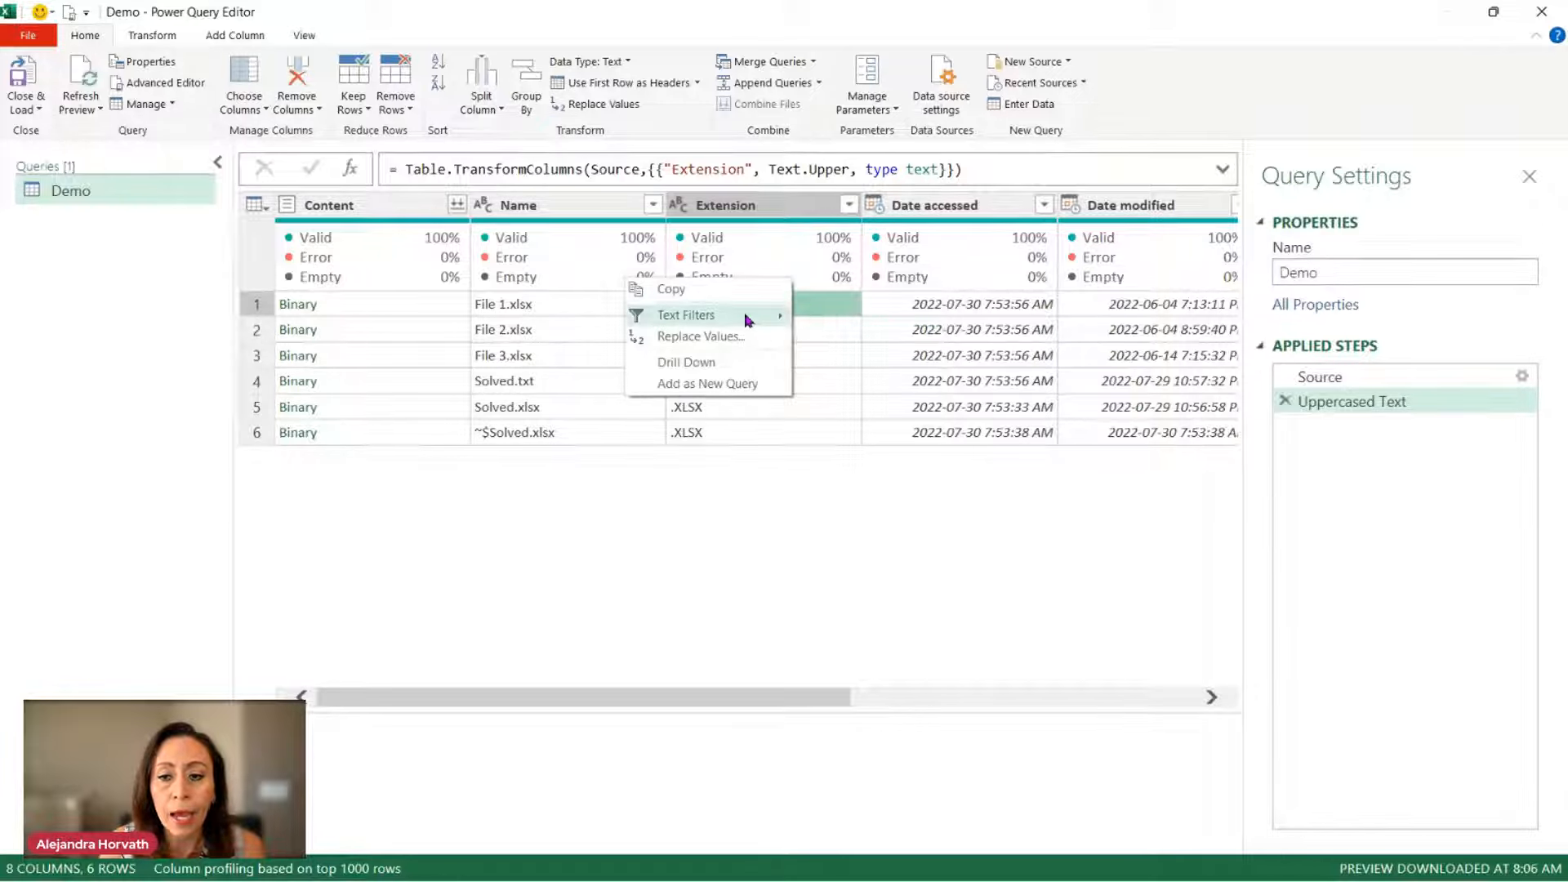
mouse_move(746, 320)
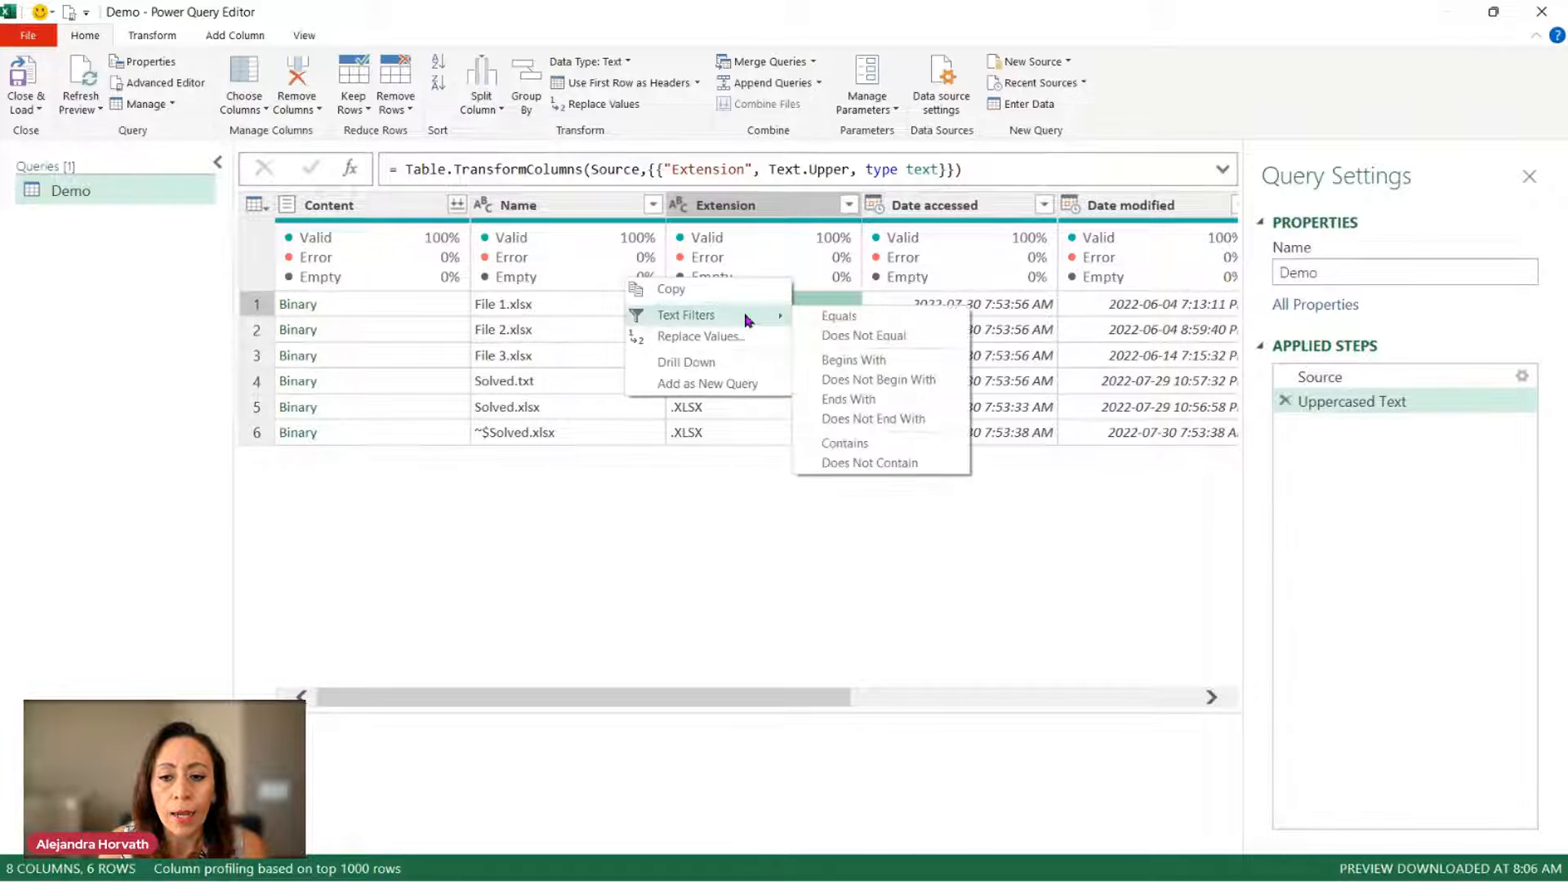
click(838, 316)
Step: Examine the Table.SelectRows formula behind the Extension filter, especially its ".XLSX" condition, without editing it
drag(920, 169, 406, 166)
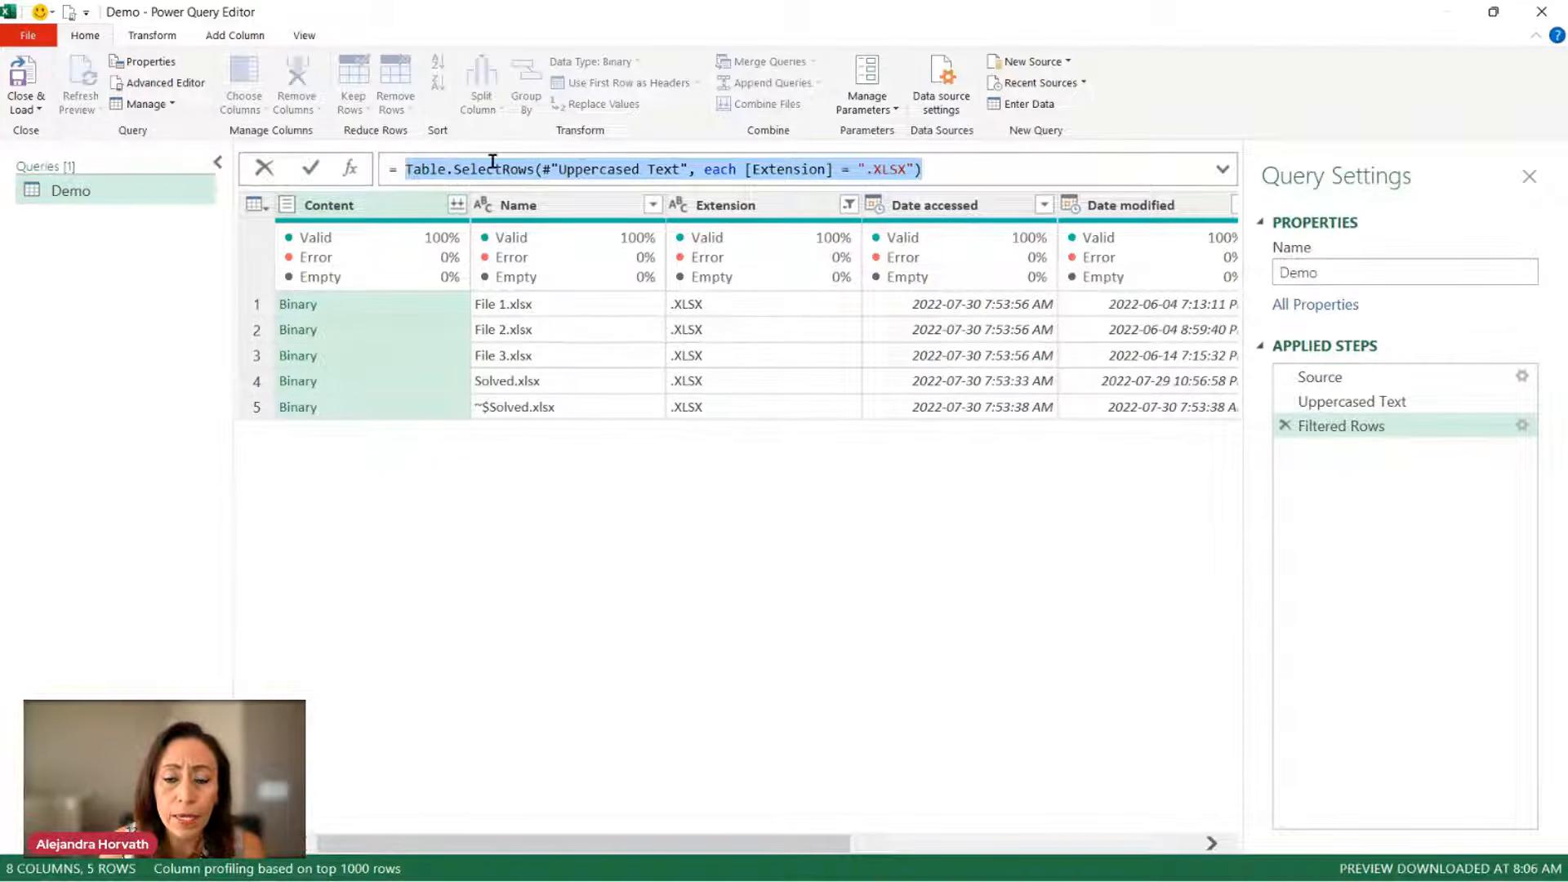
mouse_move(495, 162)
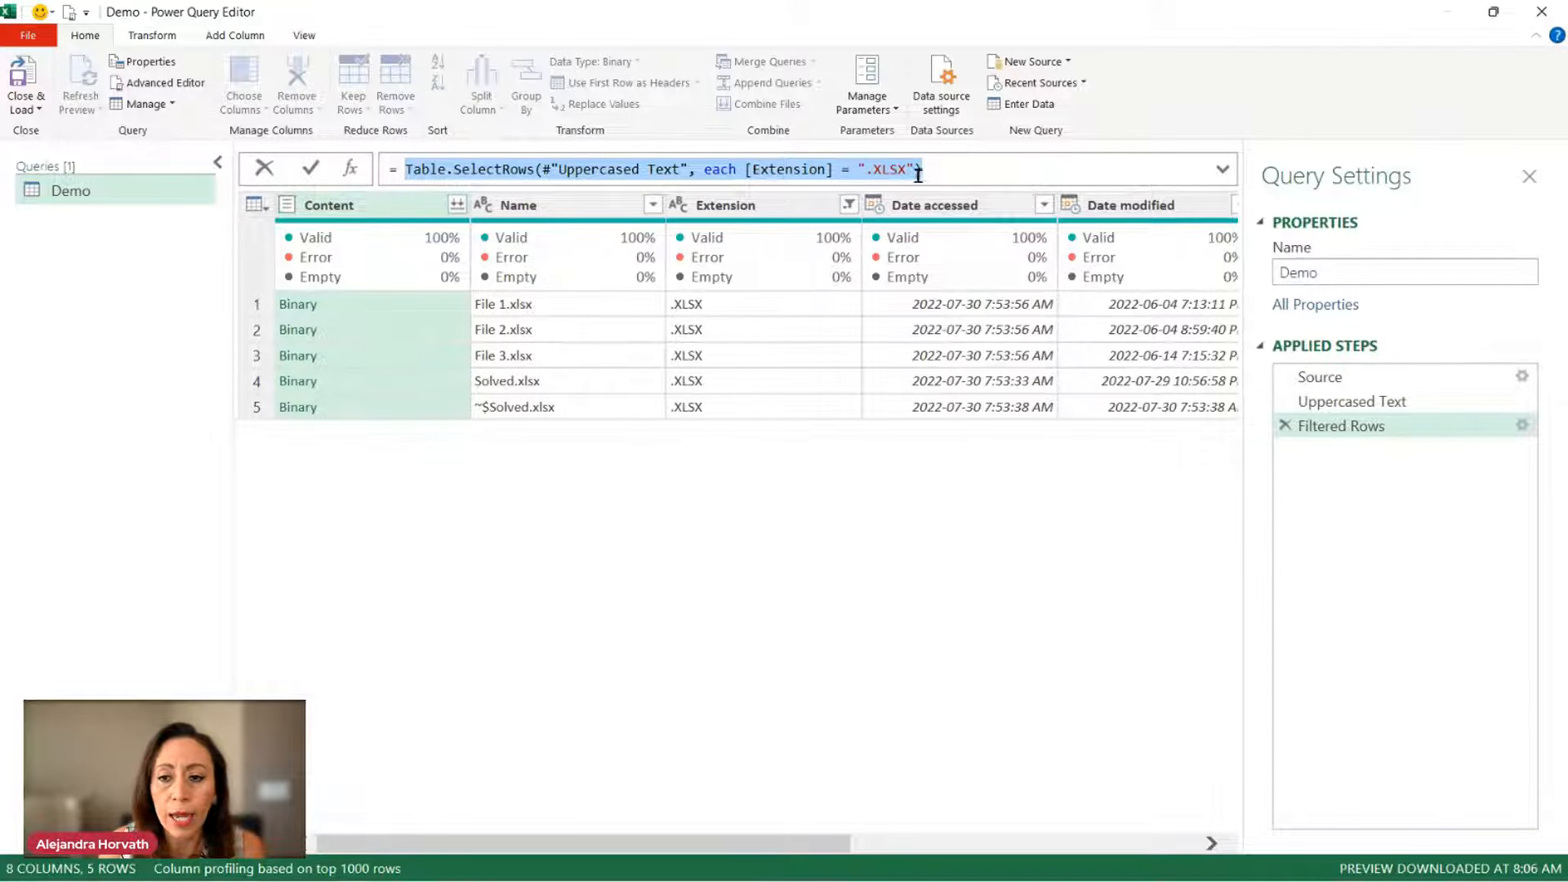
drag(923, 169, 858, 169)
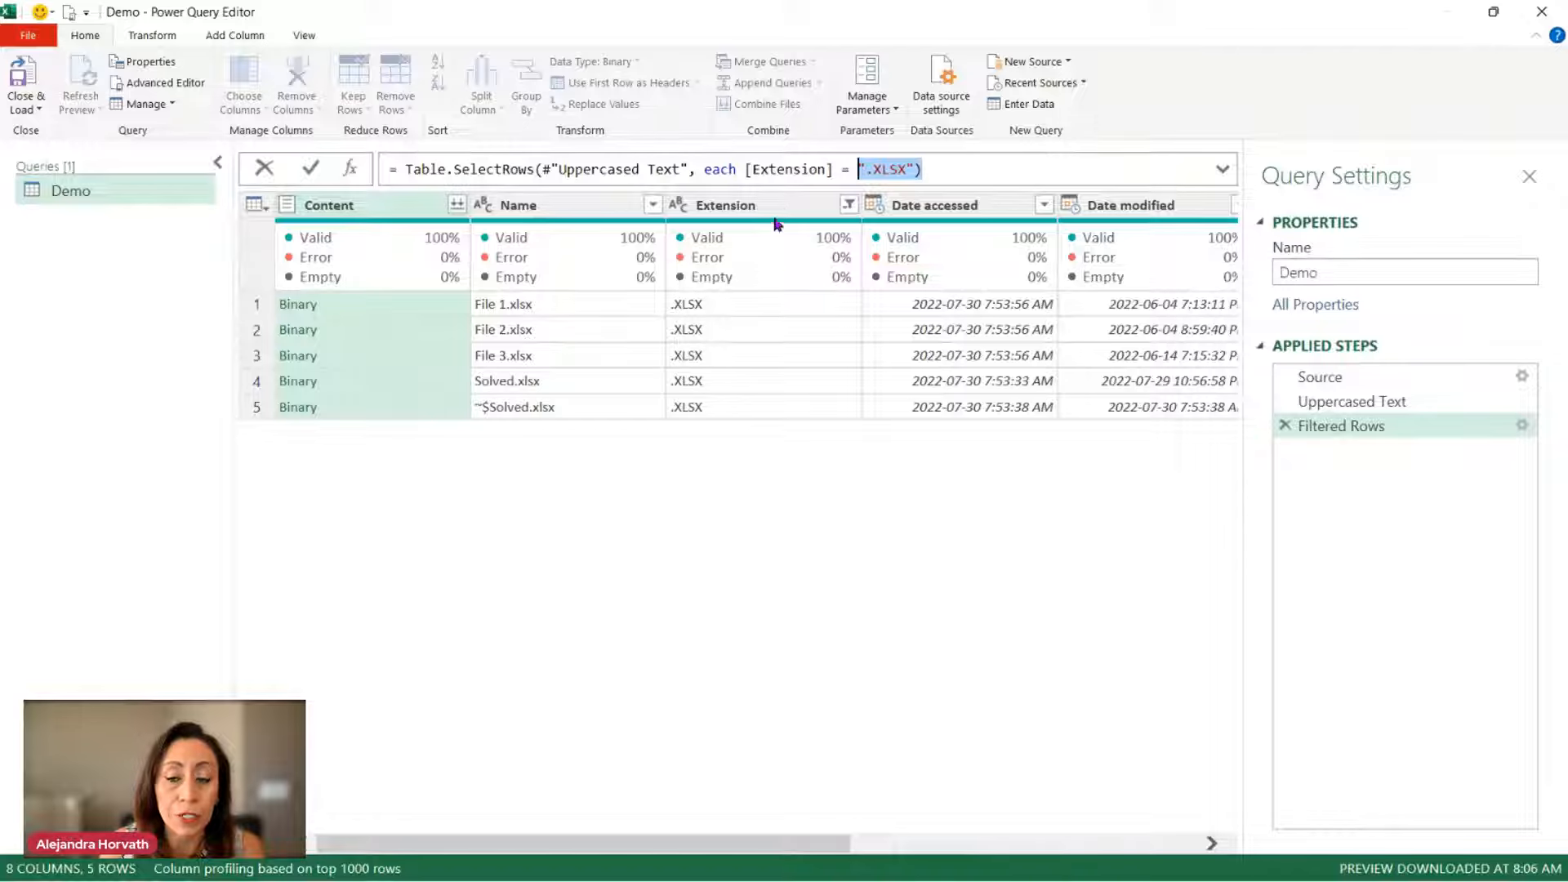
click(979, 169)
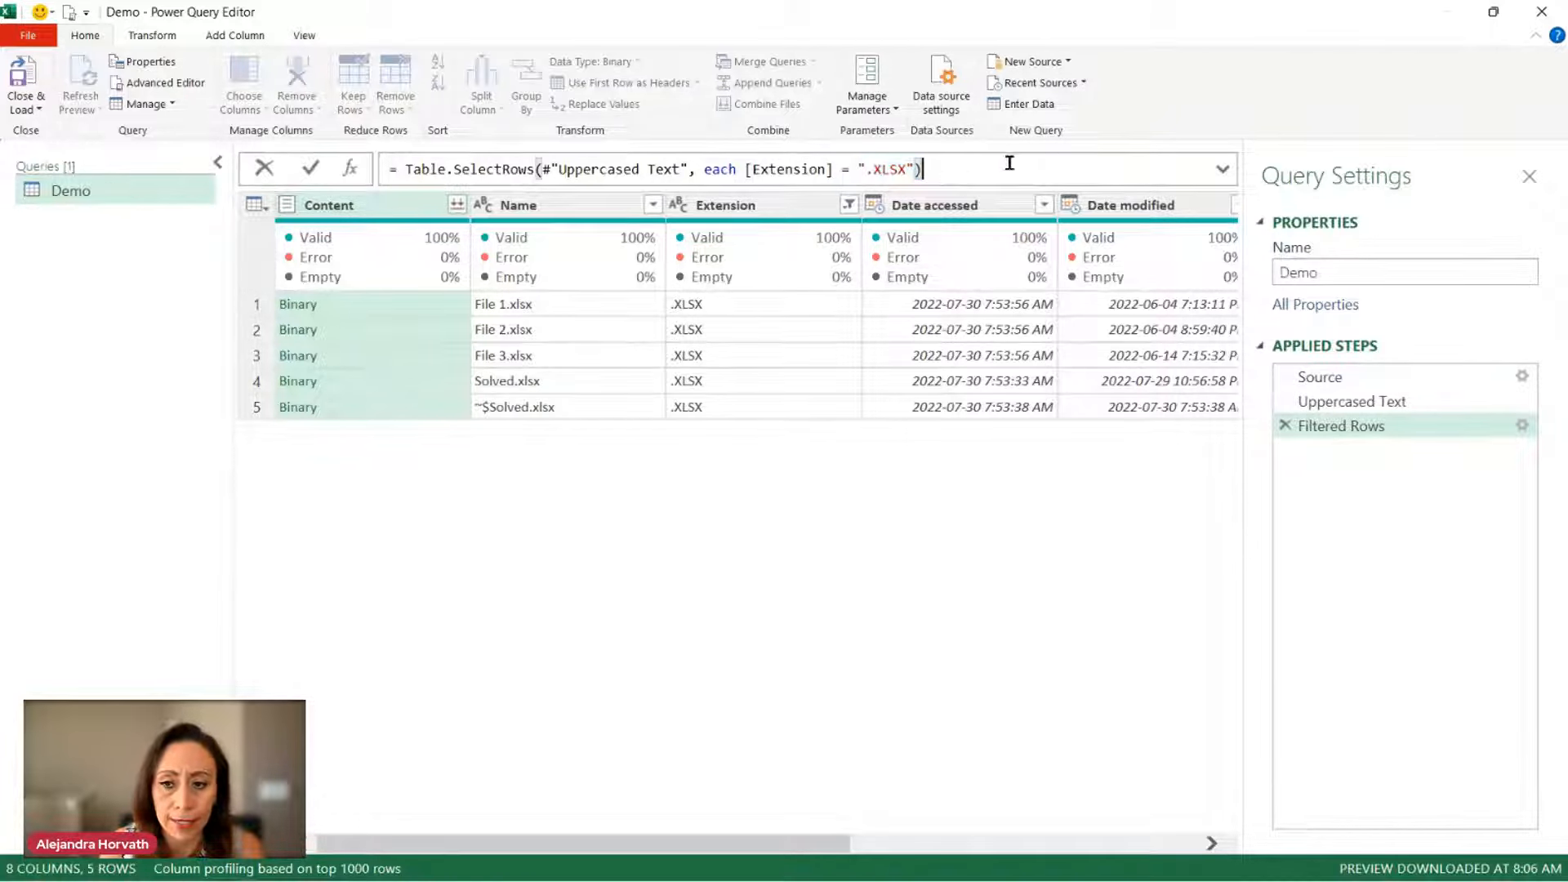
key(Escape)
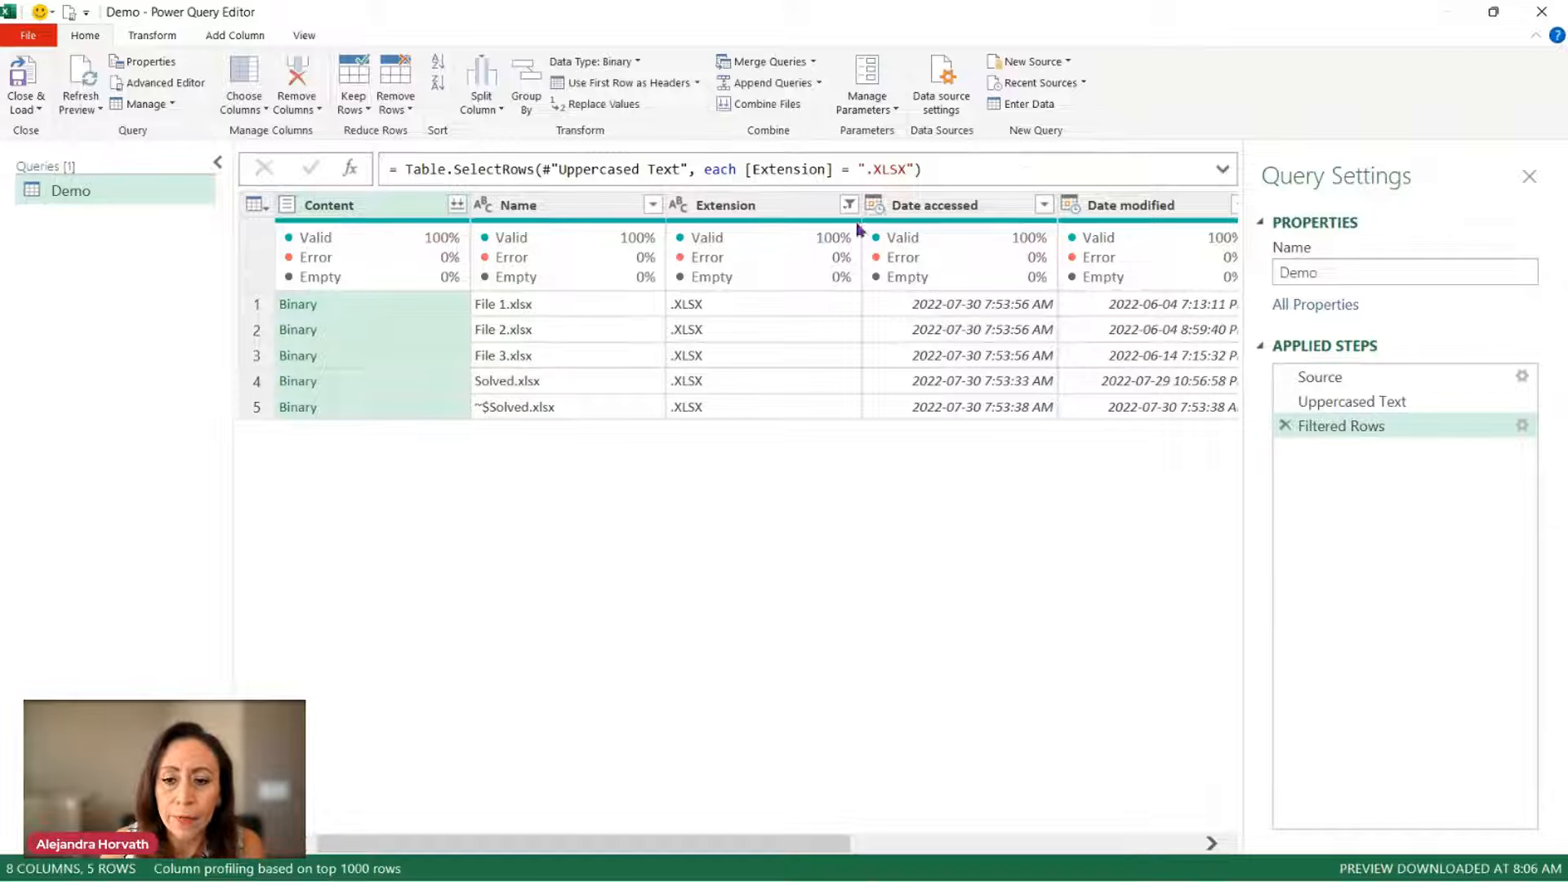
Step: Filter the Name column with a Does Not Begin With condition of "~" to exclude temporary files
click(585, 203)
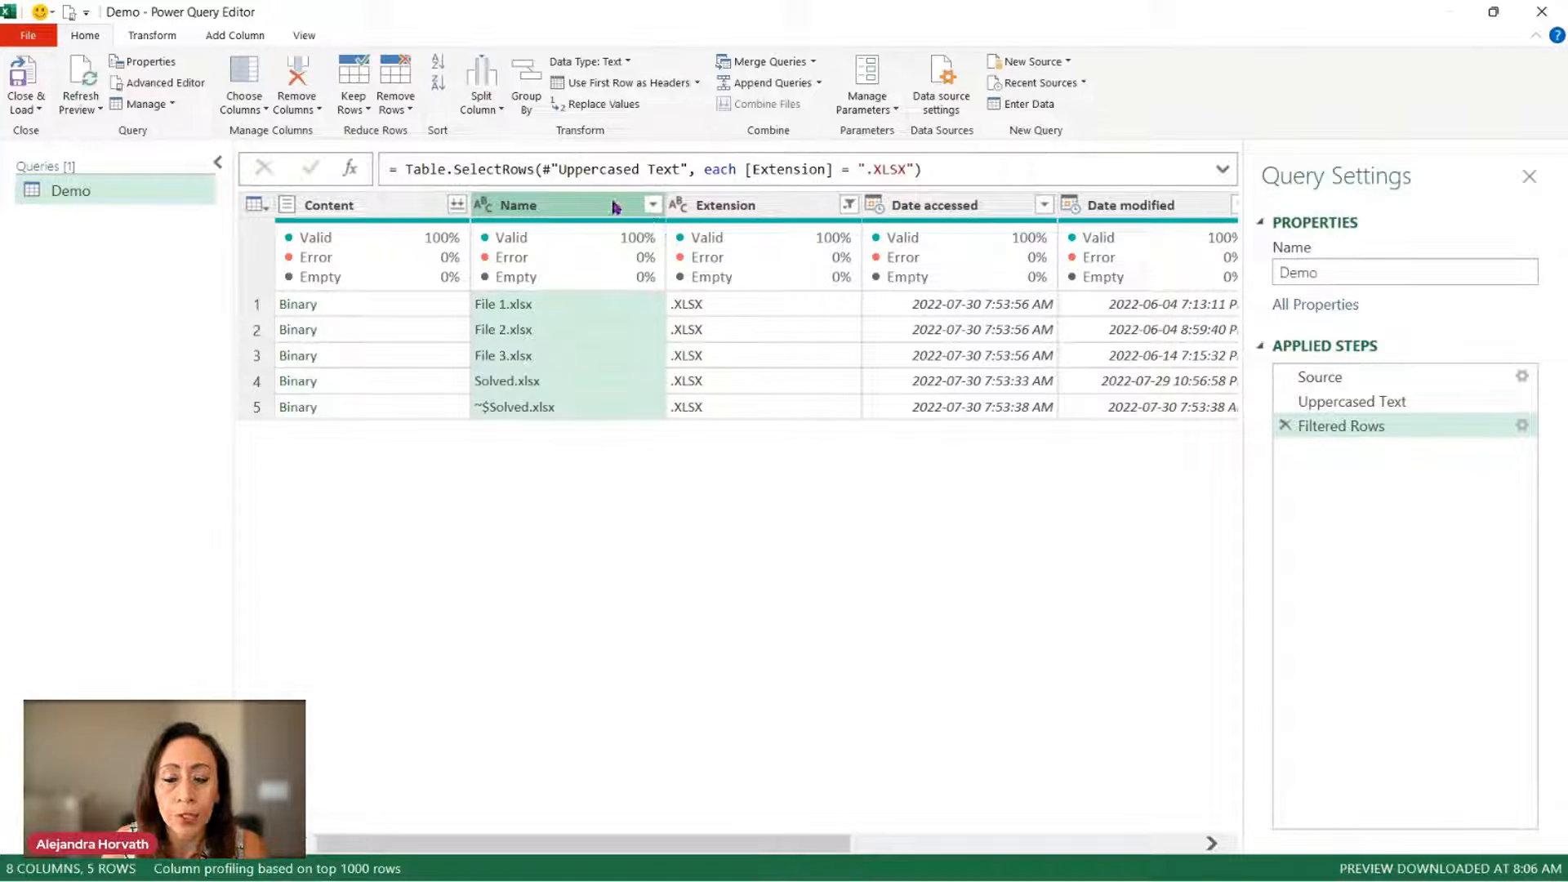
click(651, 207)
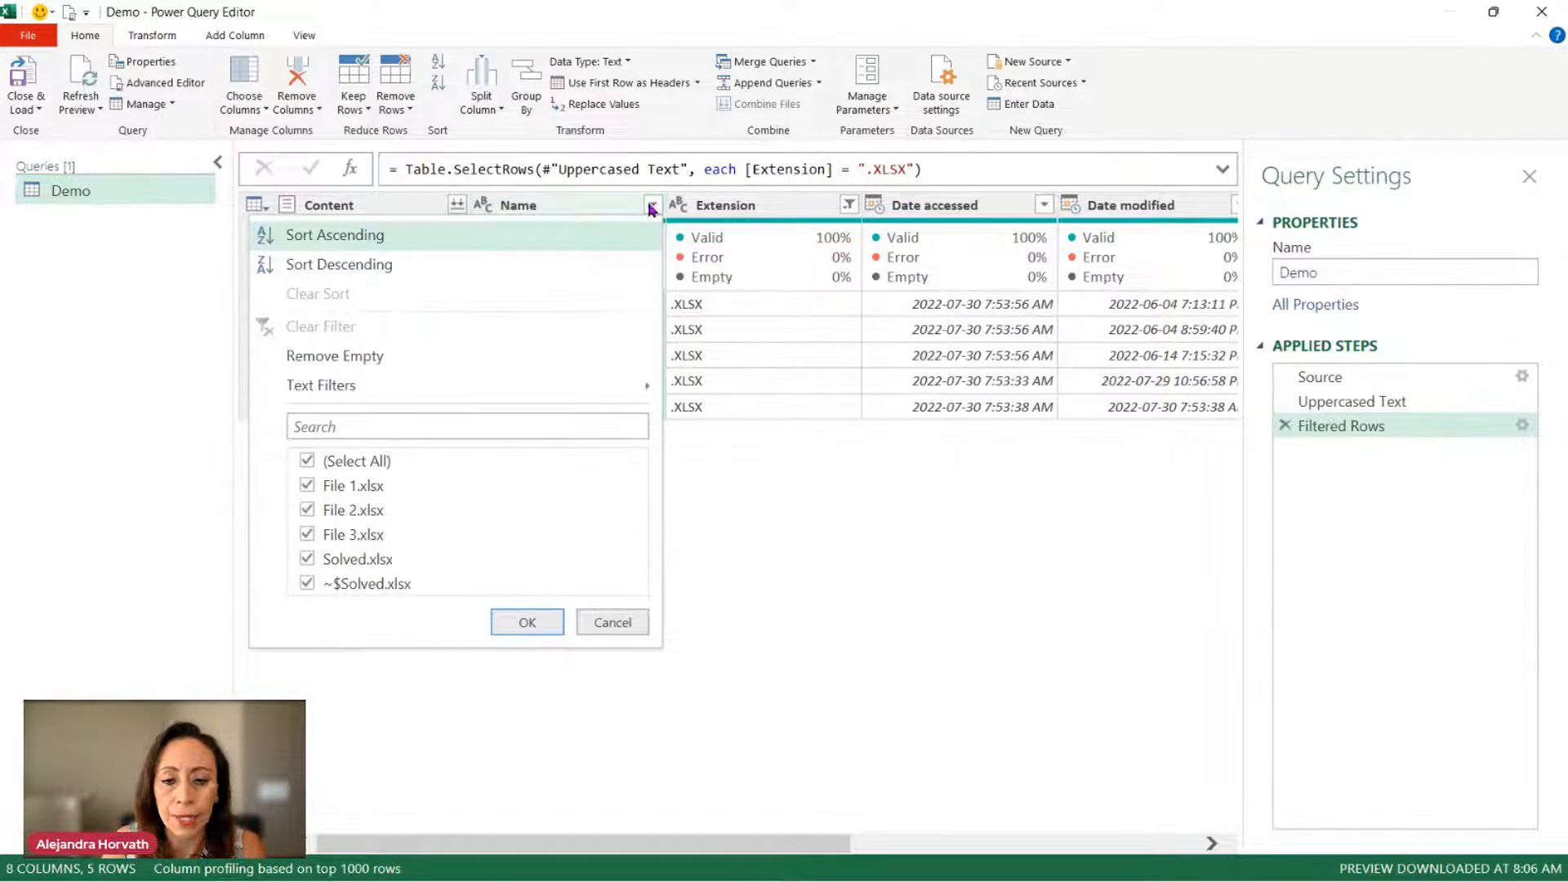
mouse_move(451, 386)
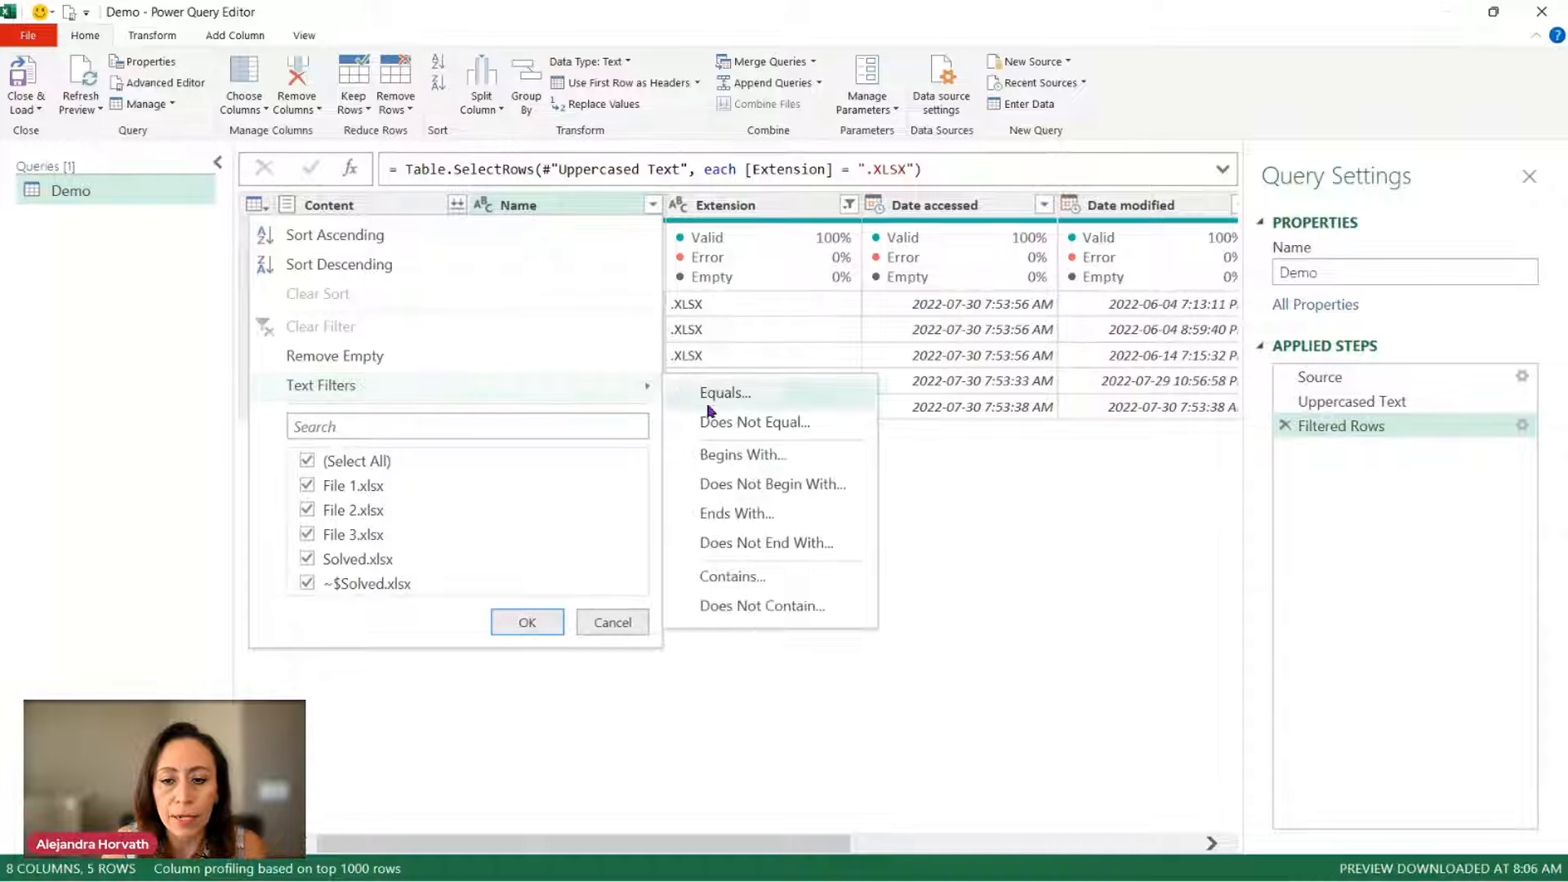
click(749, 485)
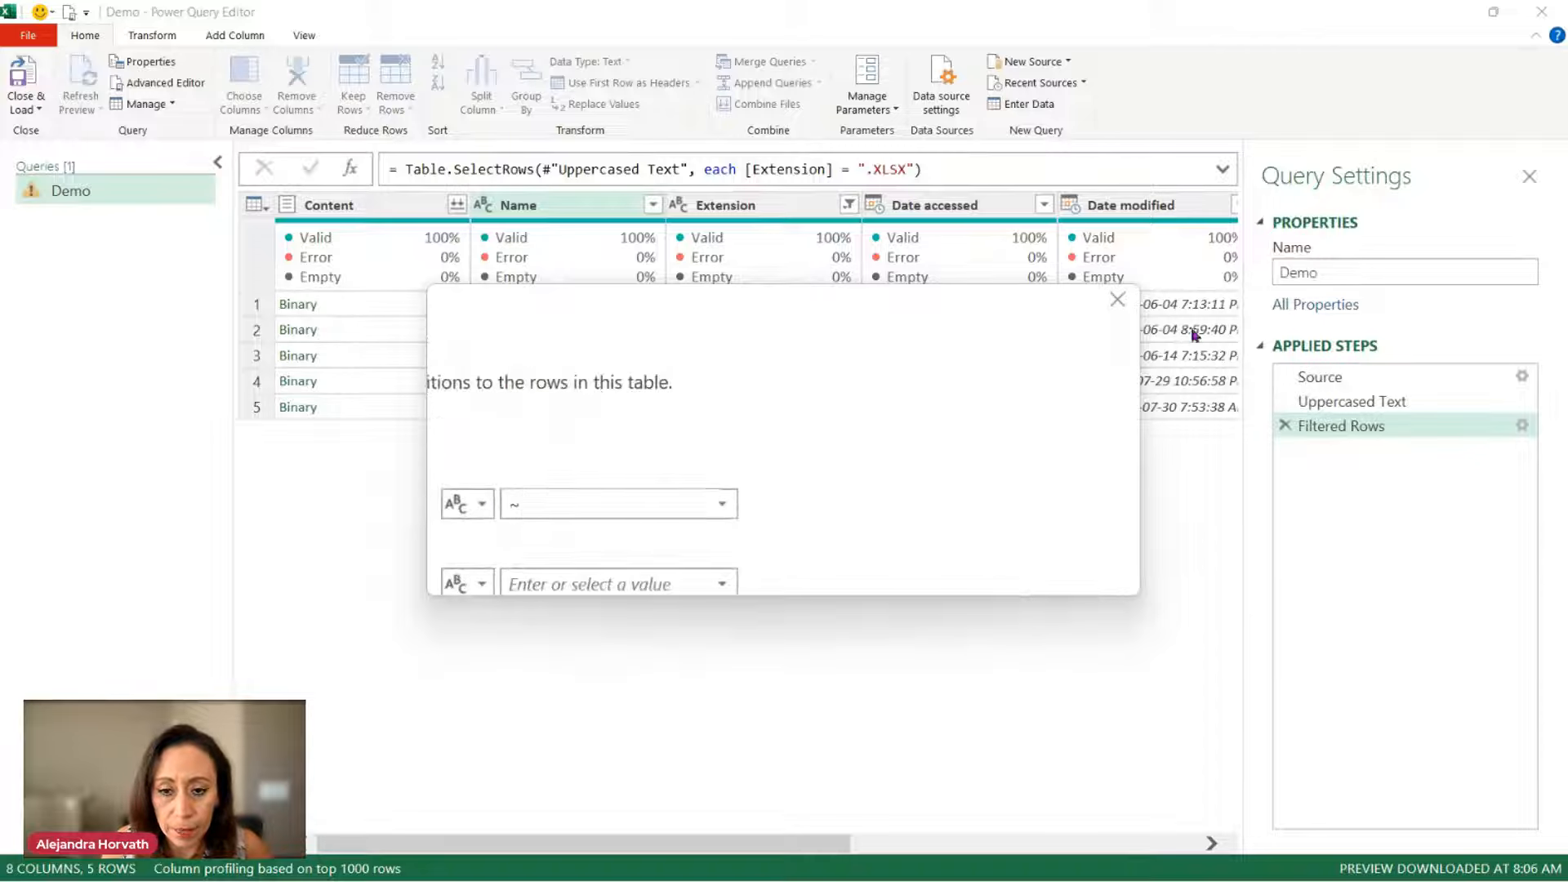
double_click(515, 504)
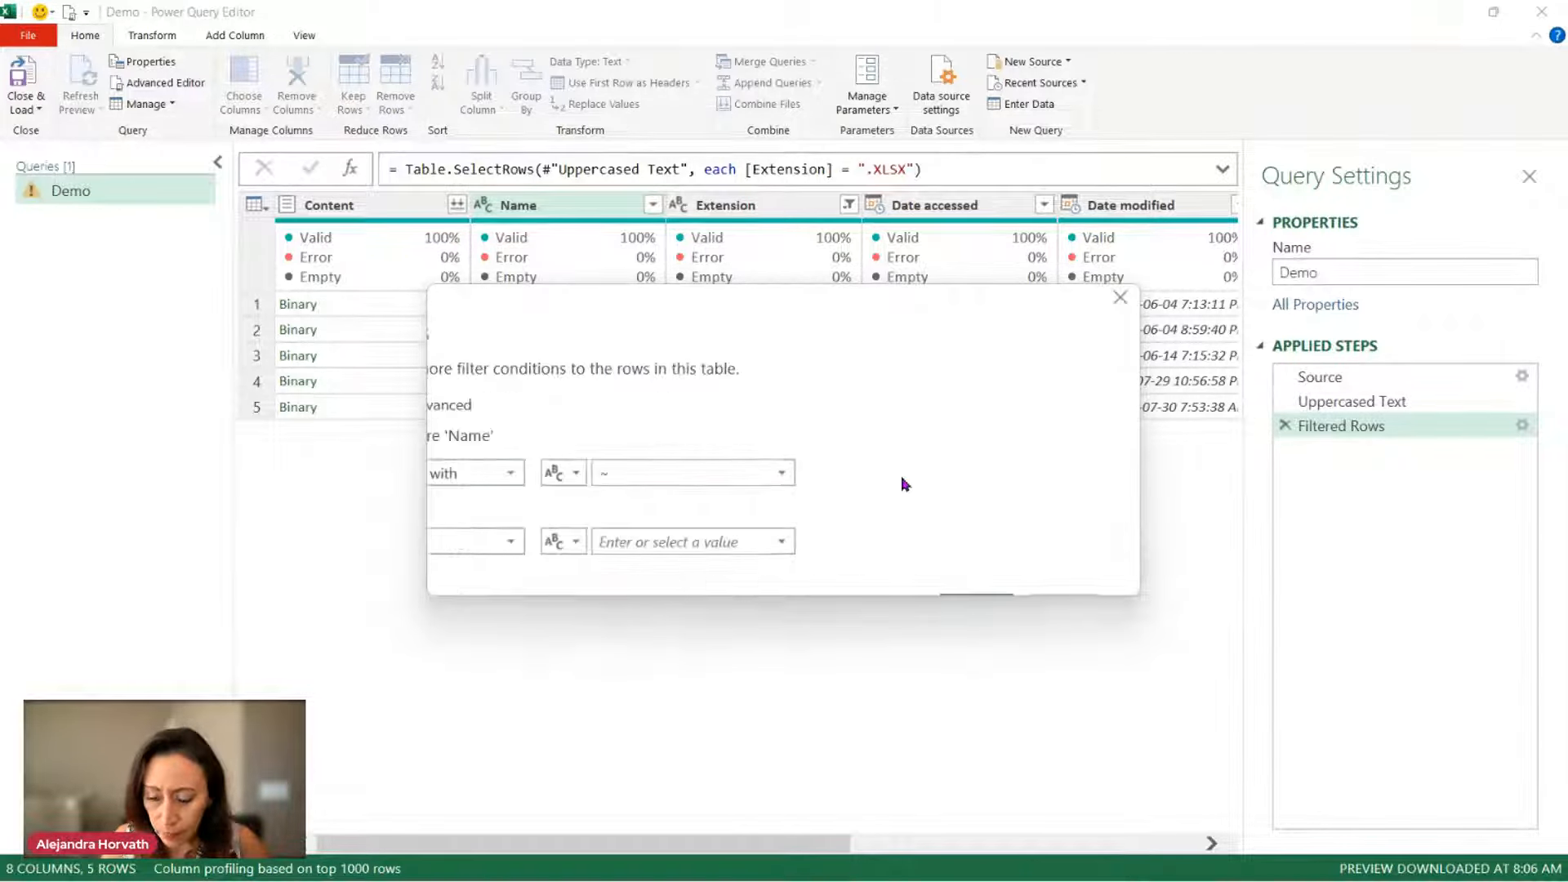
click(1004, 553)
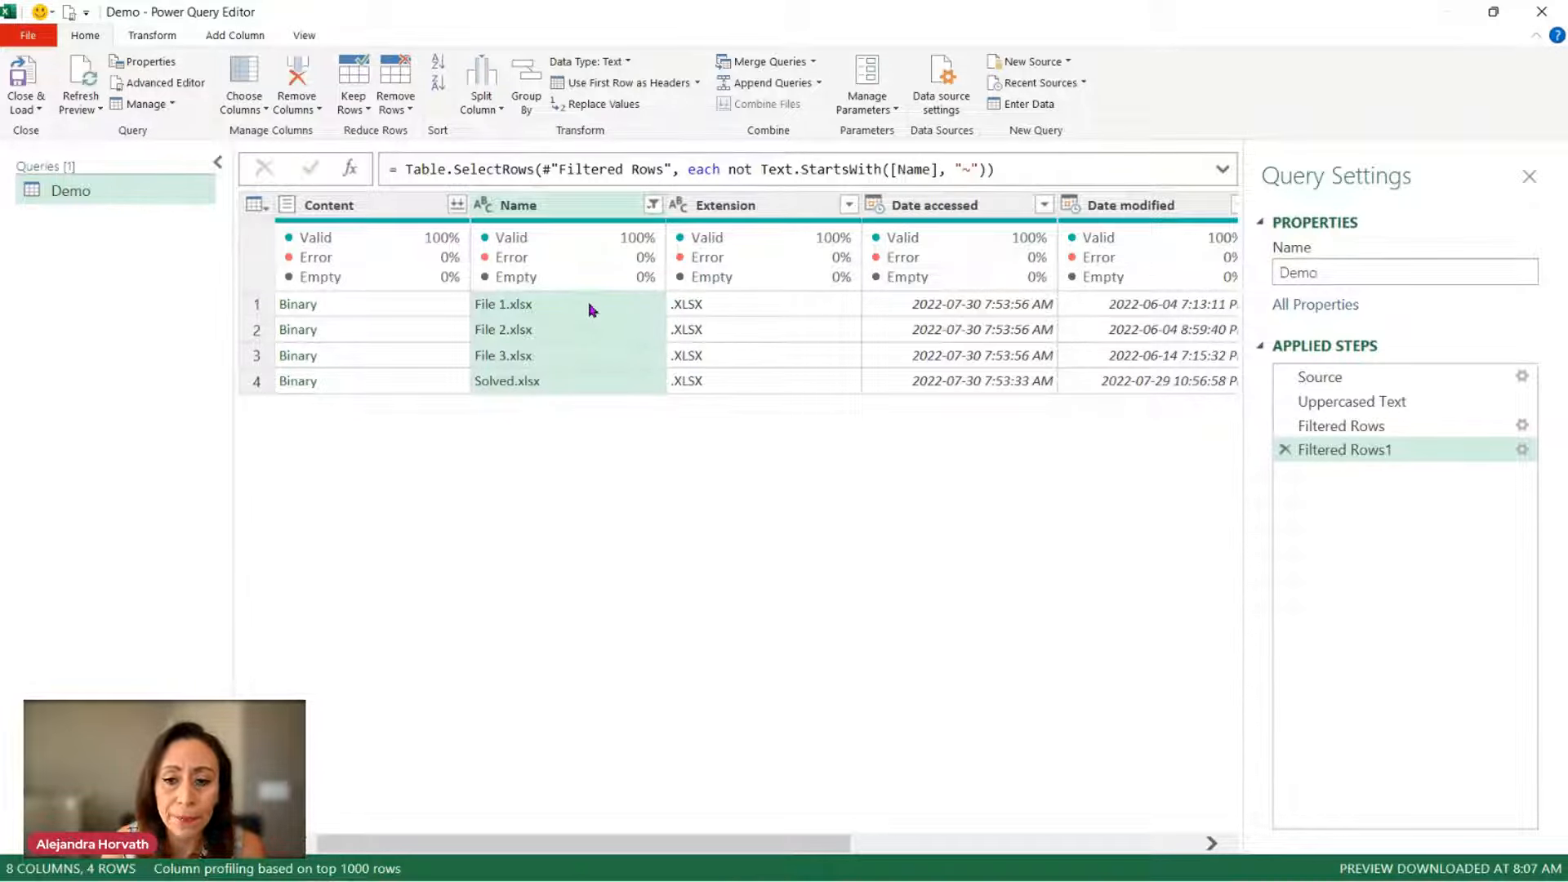
Step: Create another text filter on the Name column with the condition begins with "File"
click(656, 381)
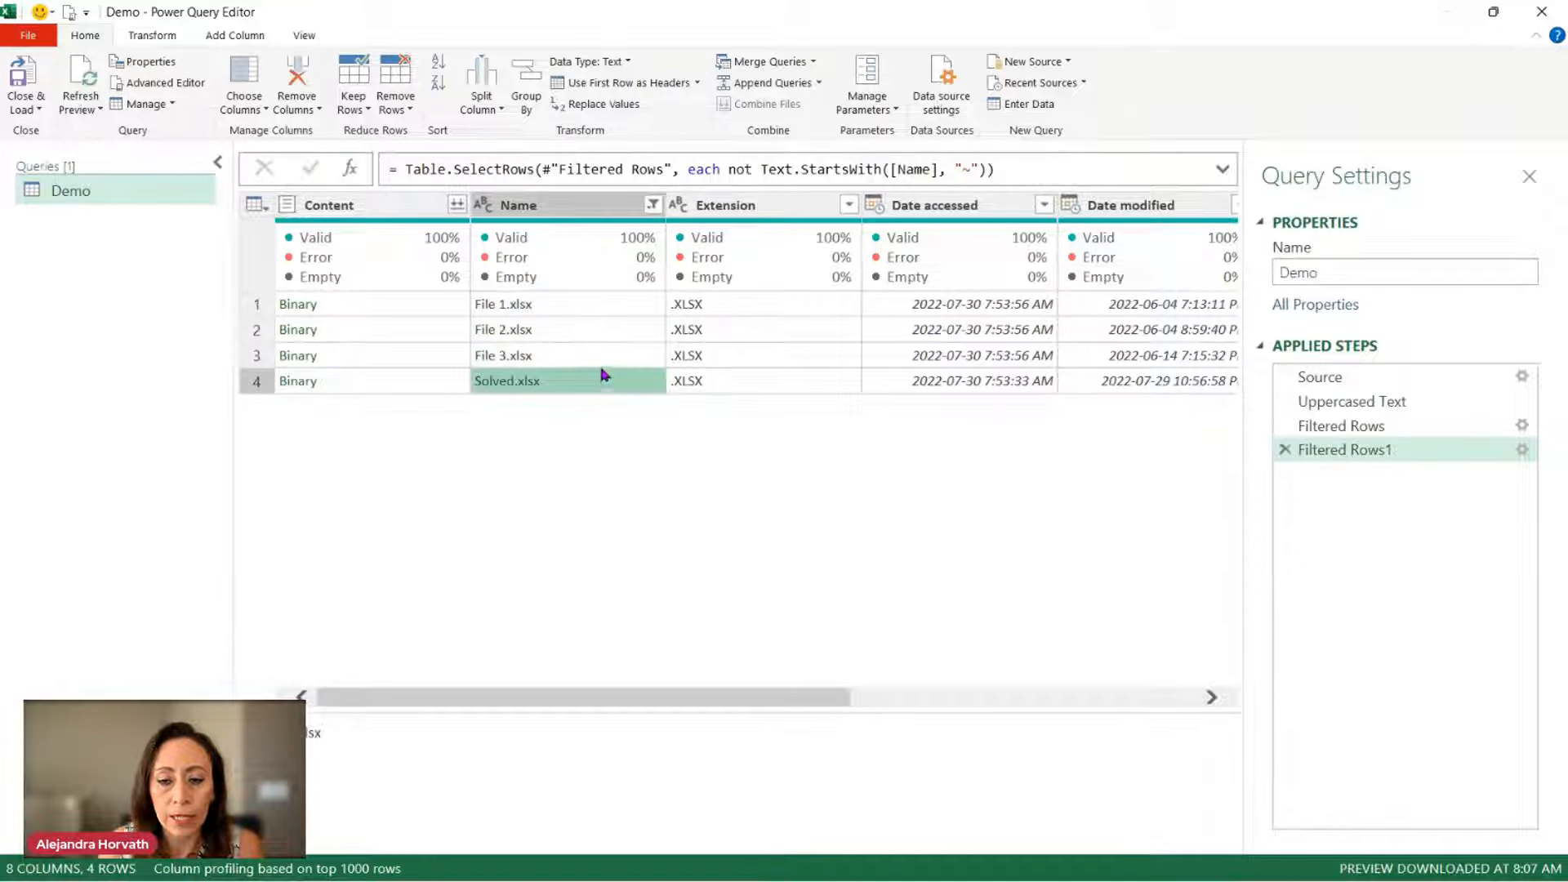
click(595, 303)
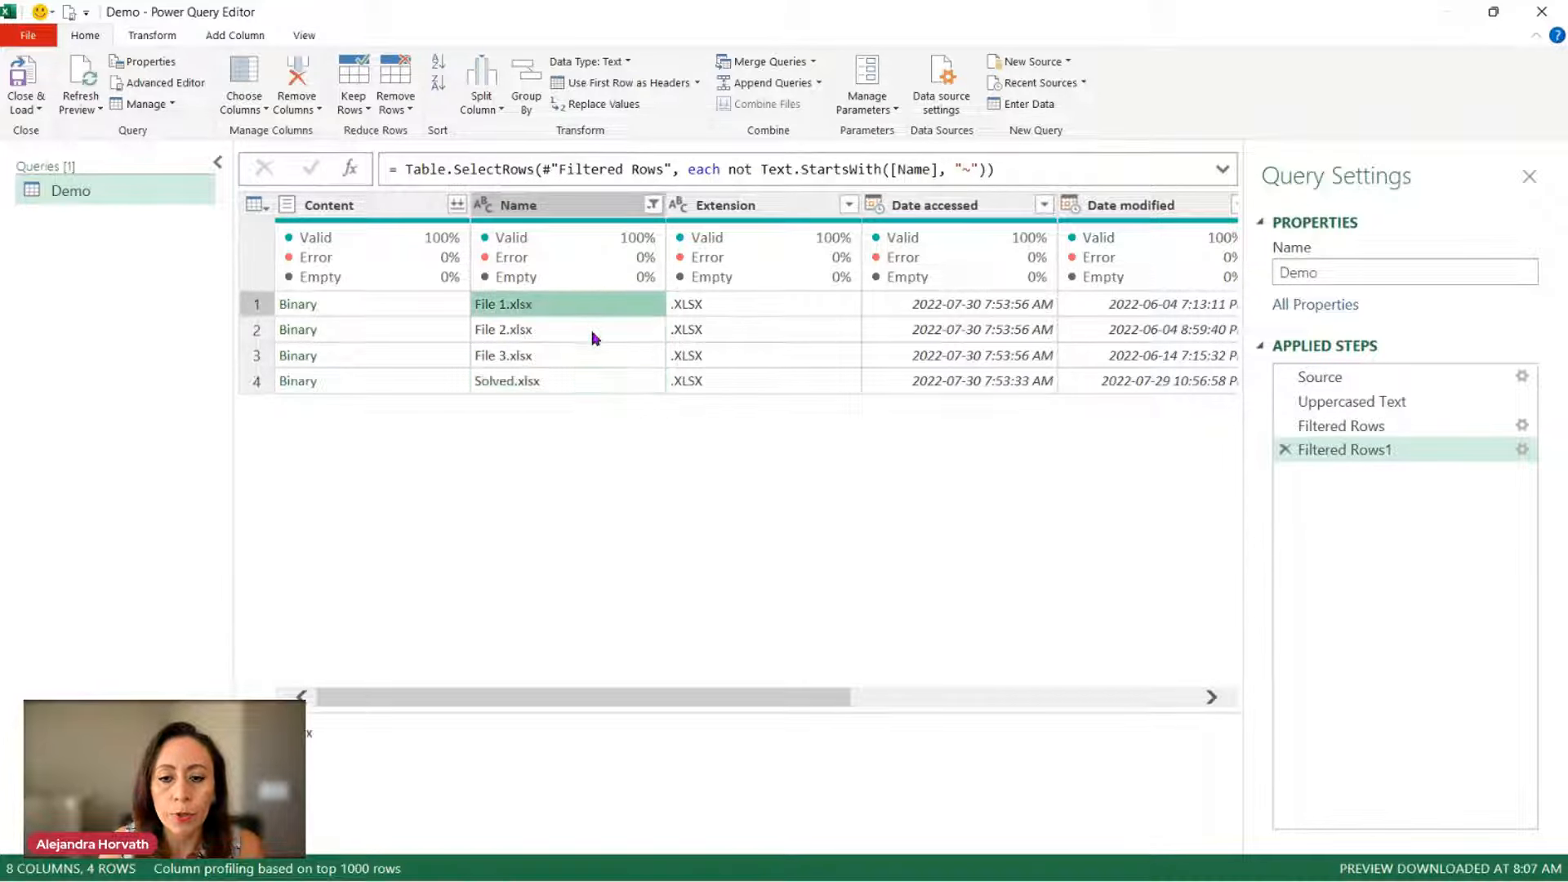
click(594, 335)
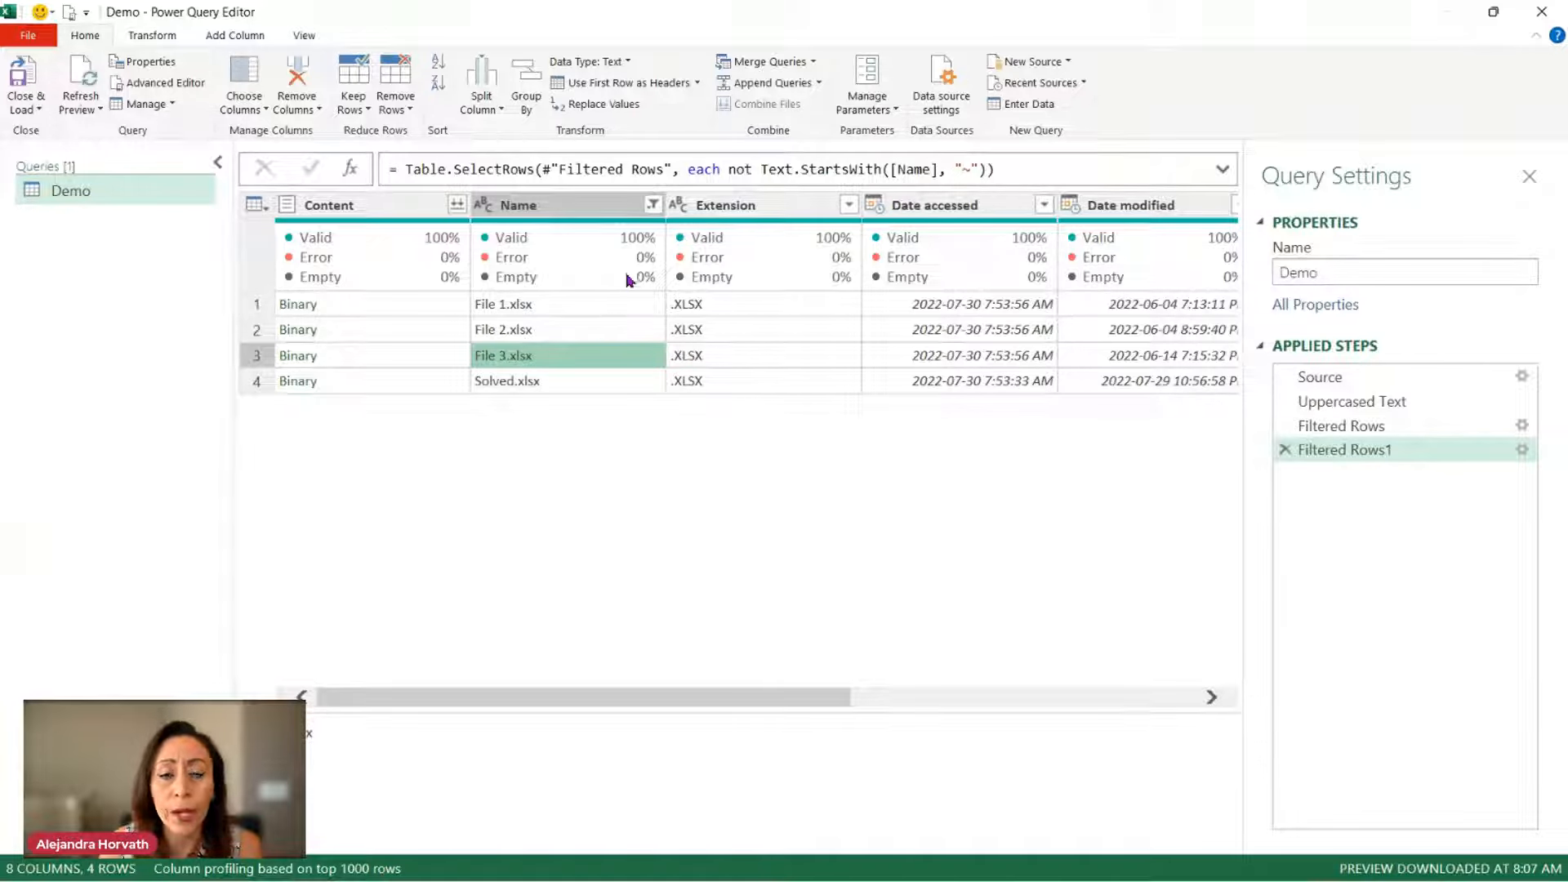
click(653, 205)
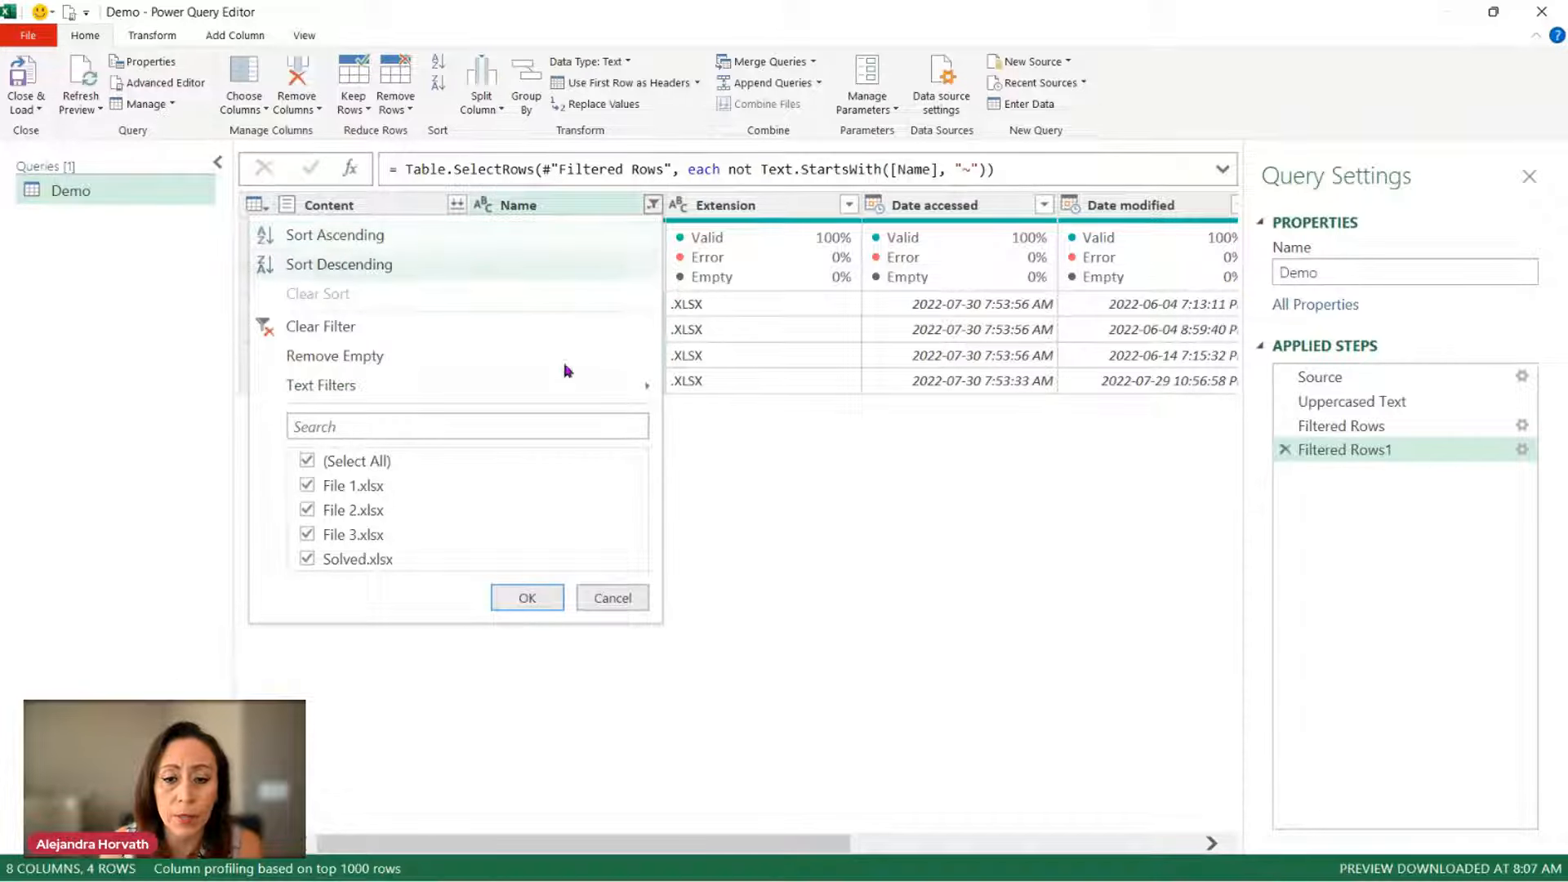
mouse_move(557, 400)
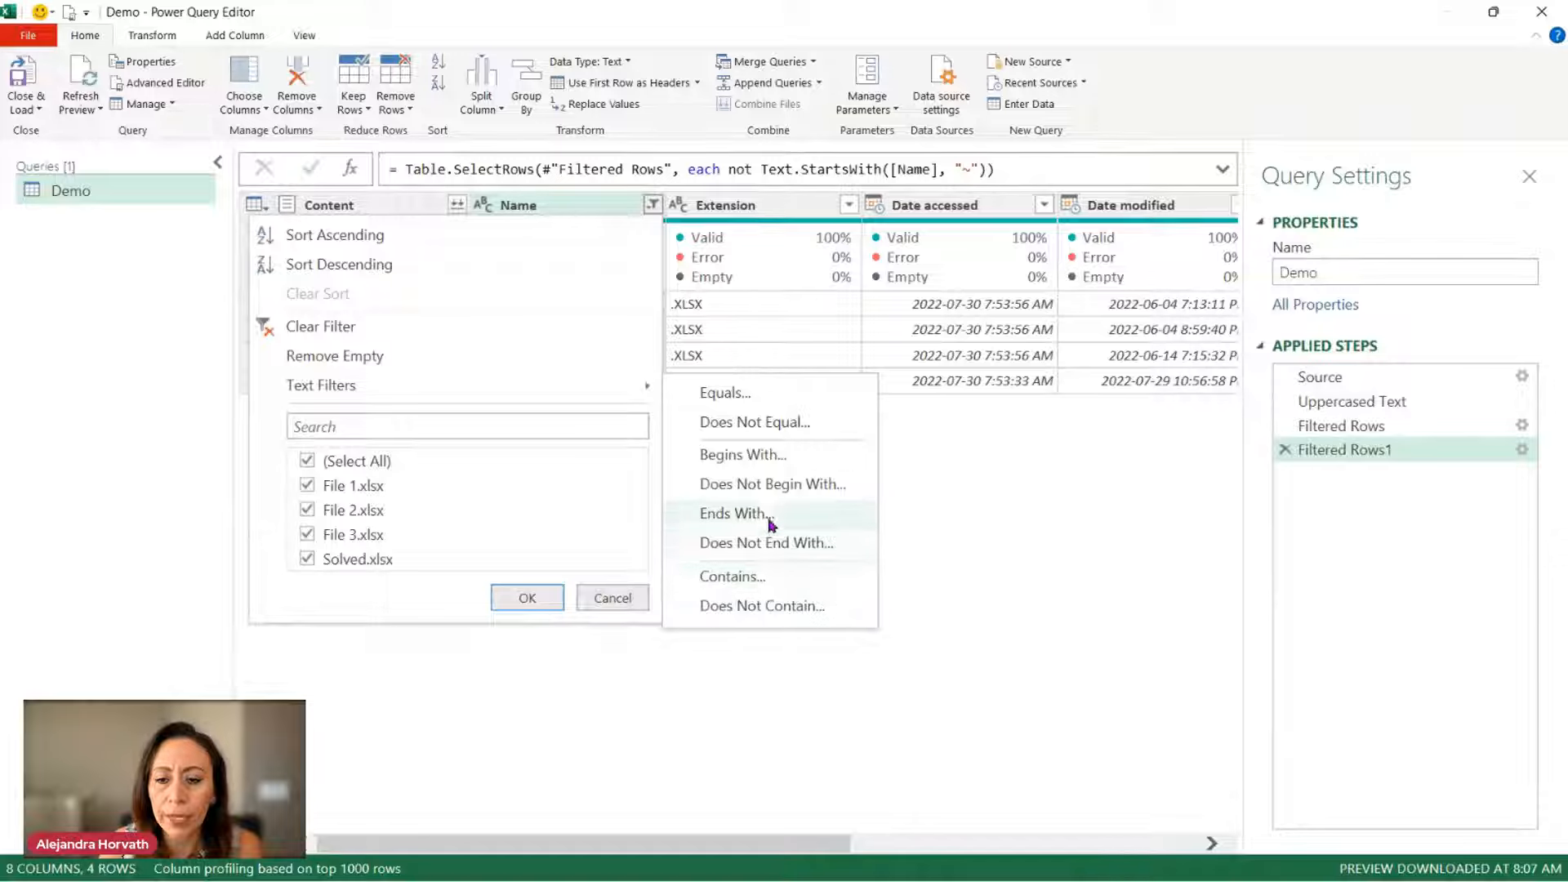
click(775, 457)
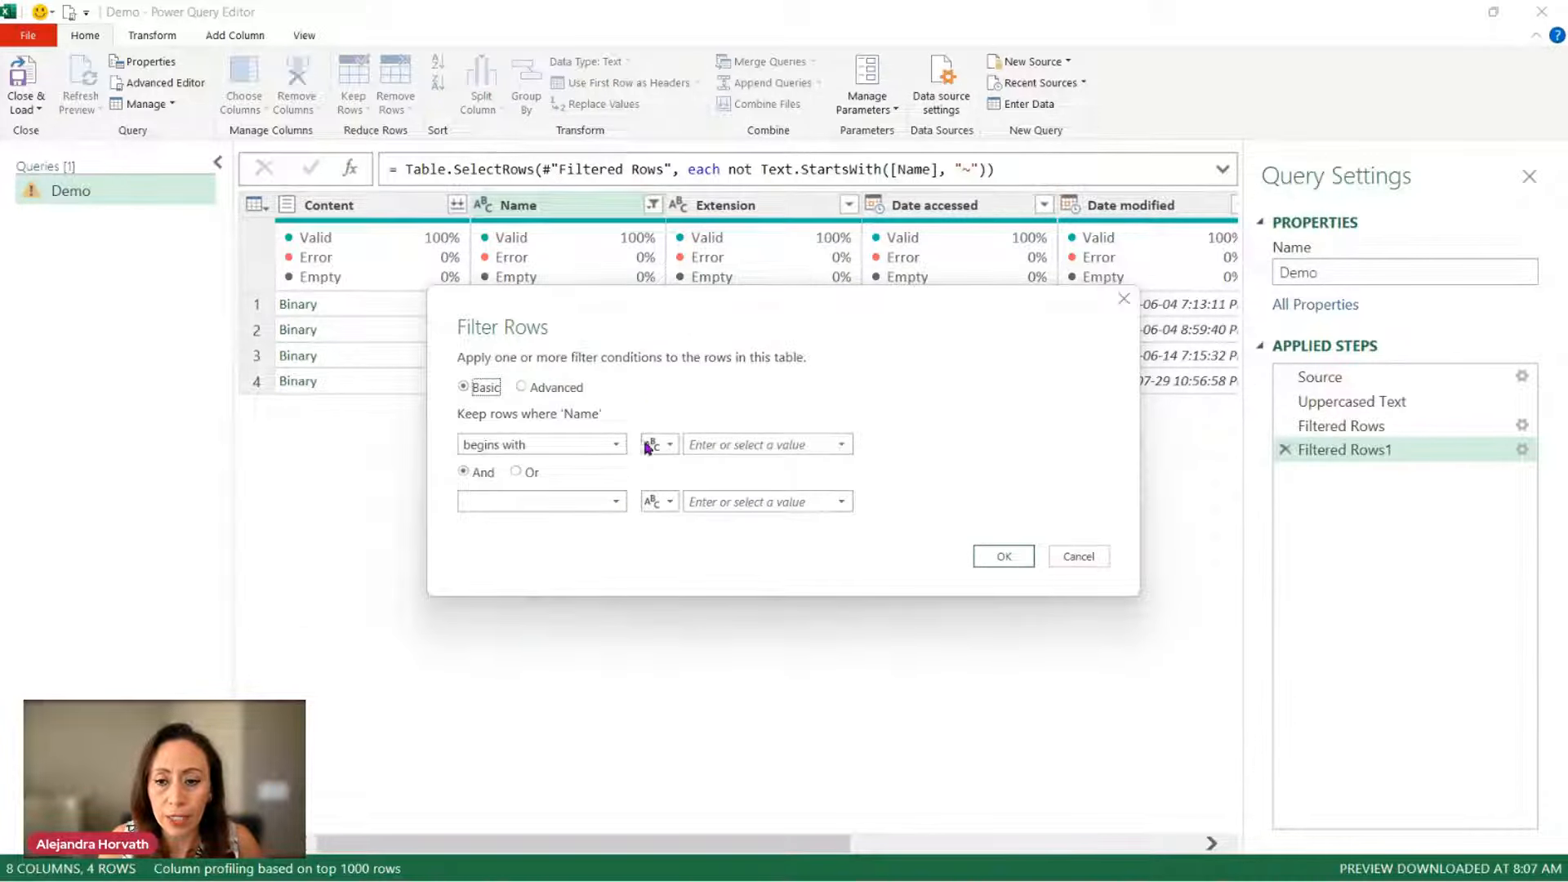
click(727, 446)
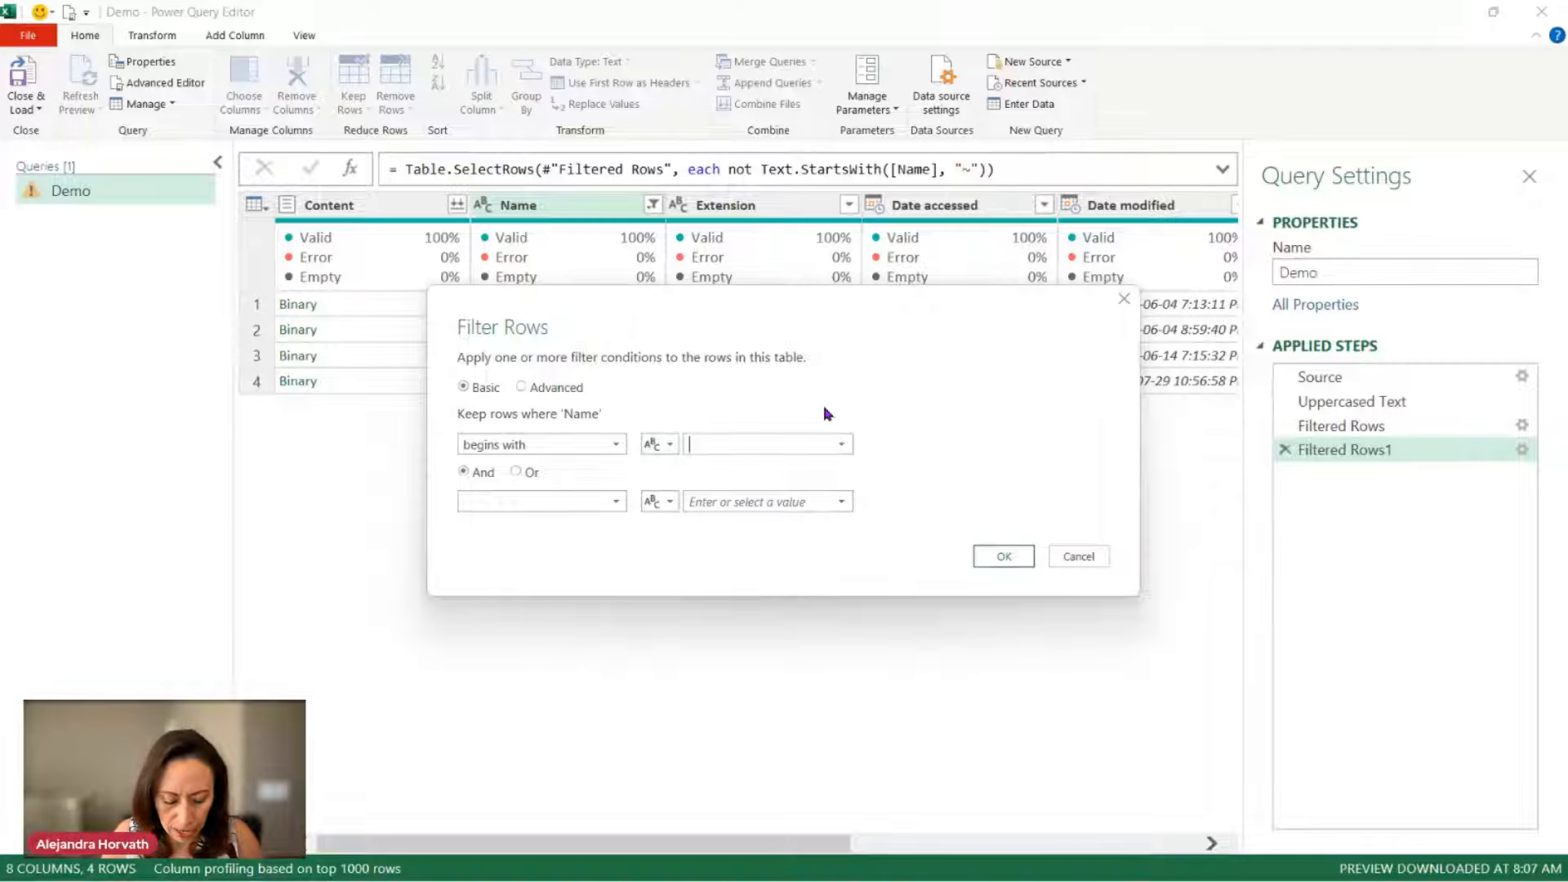
text(Fil)
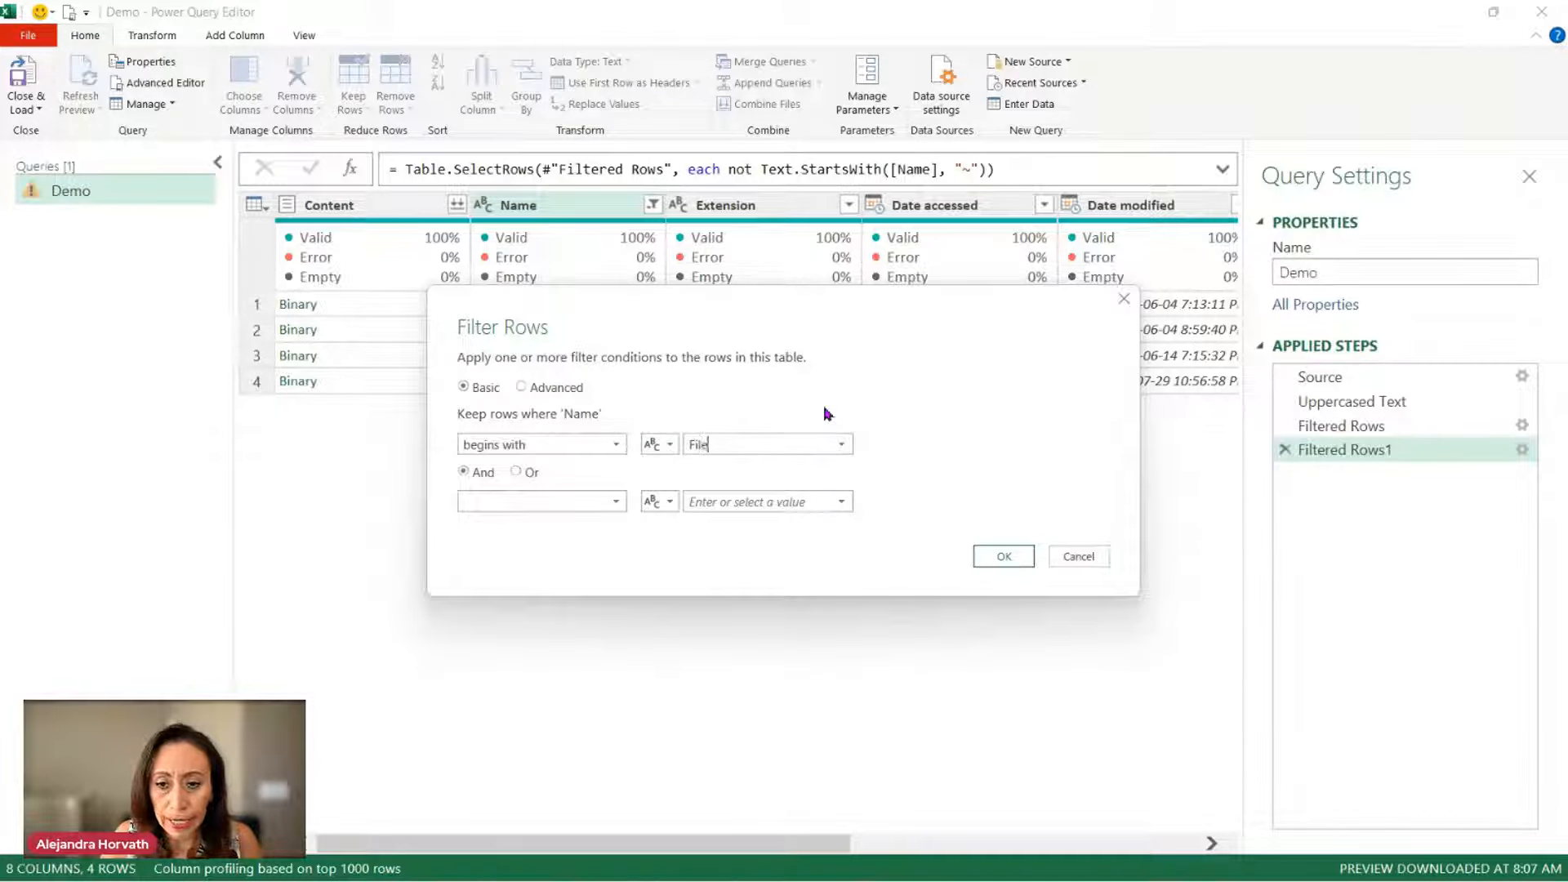
text(e)
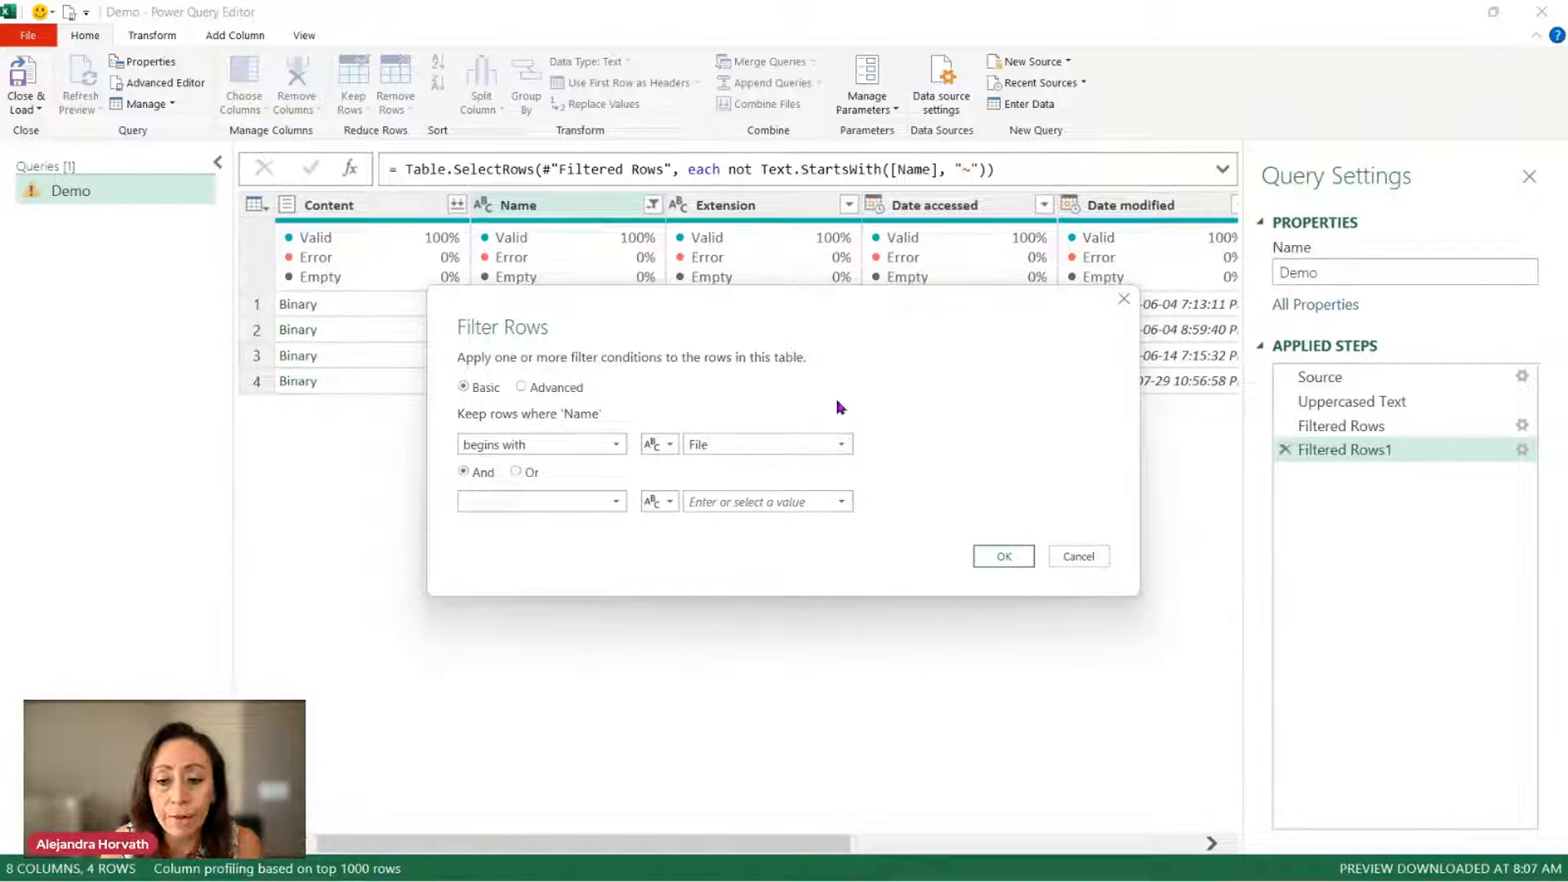
Step: Change the begins-with value of the Name filter to lowercase "file" and apply the filter
drag(847, 319, 902, 421)
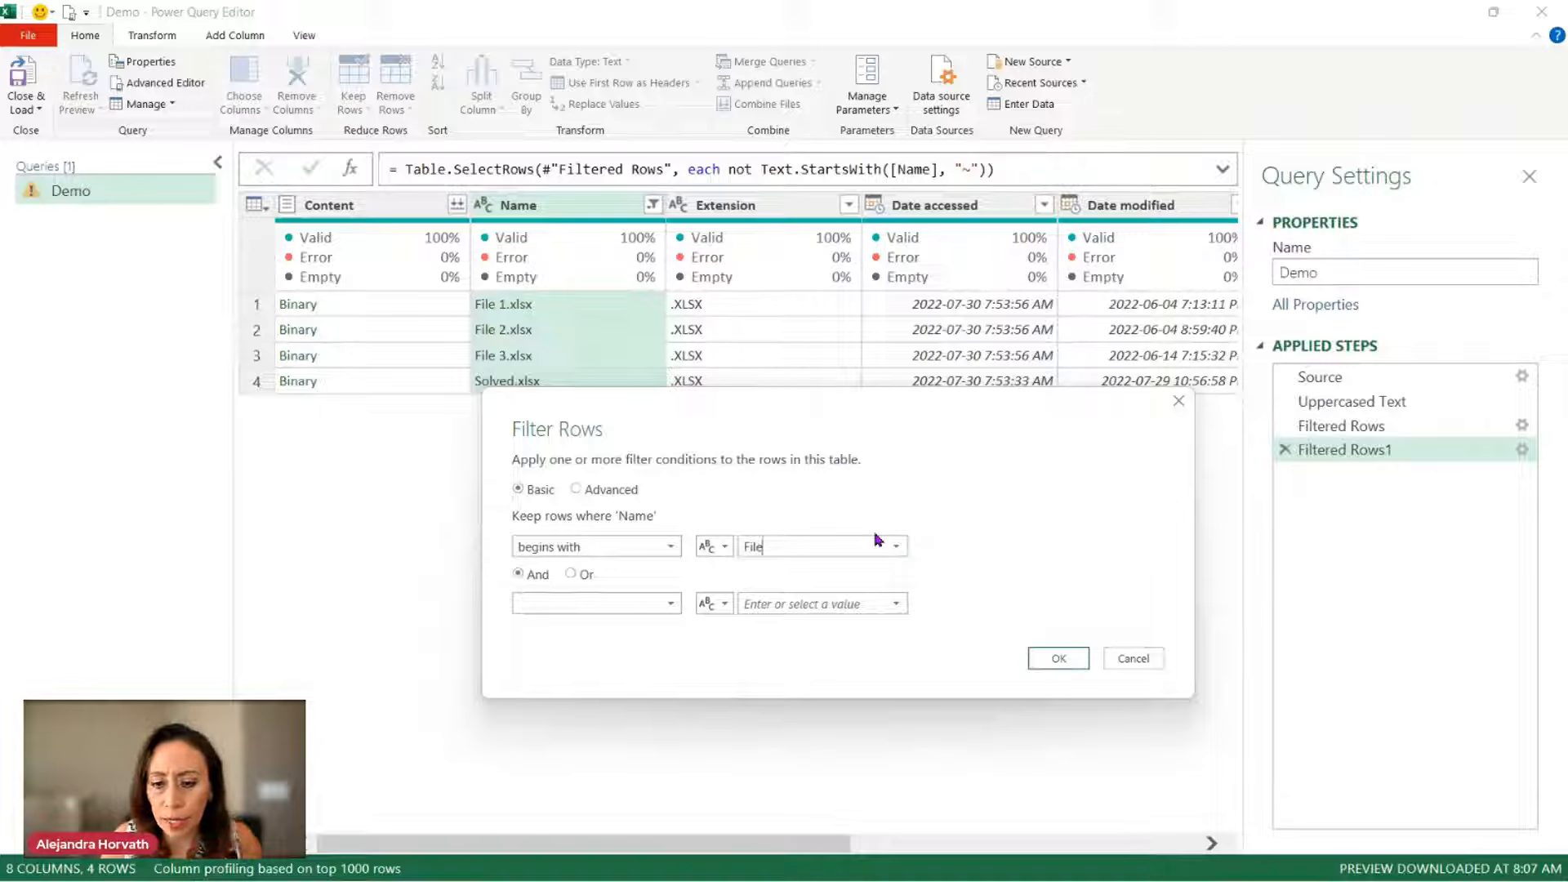
key(Home)
key(Delete)
text(f)
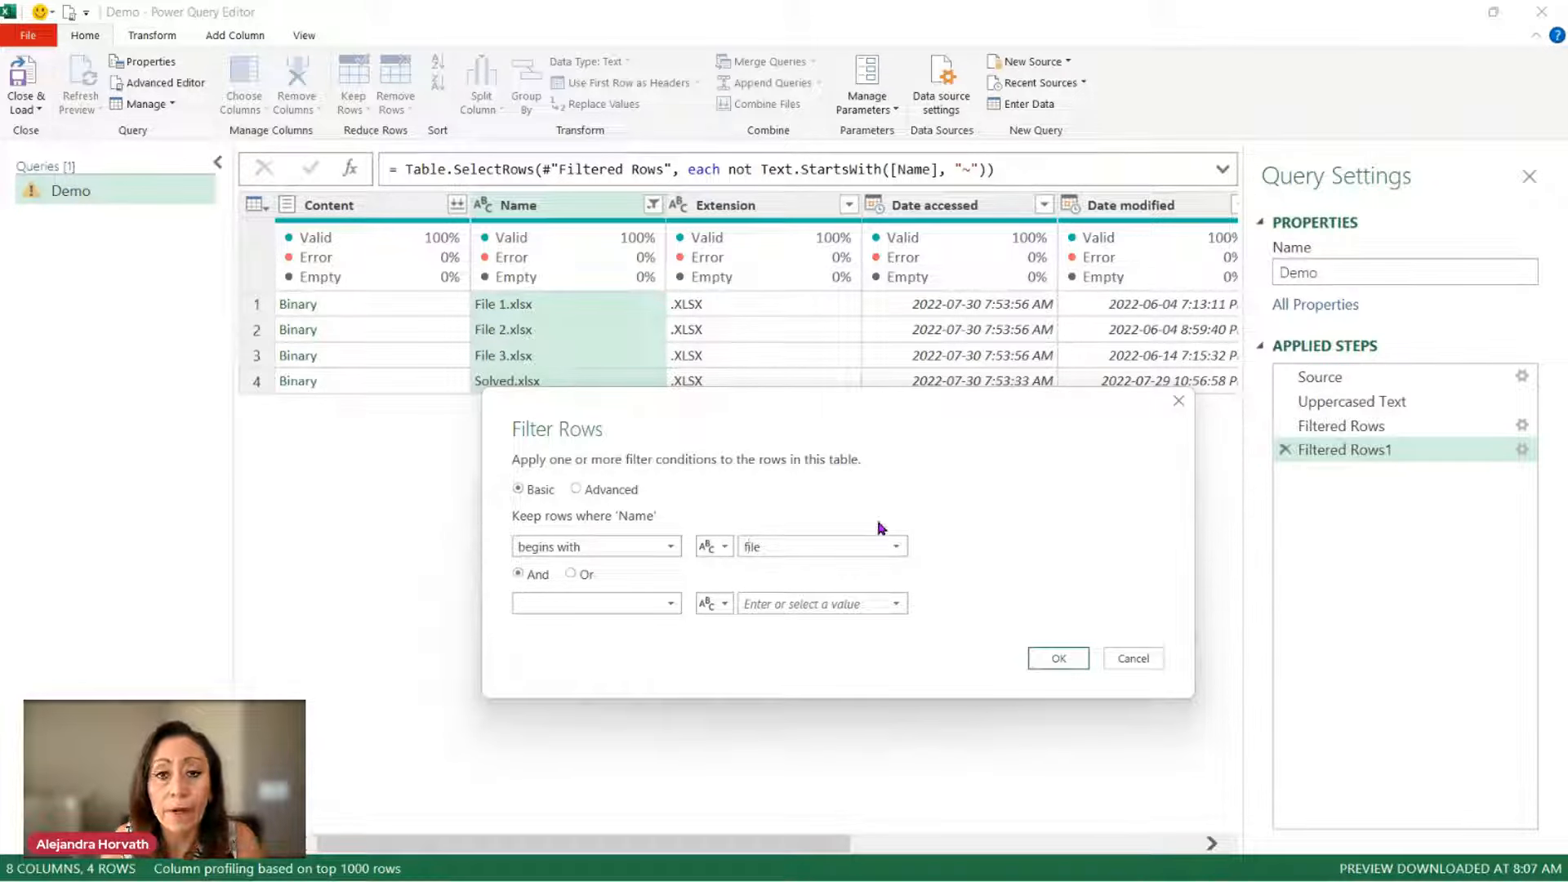
click(1080, 661)
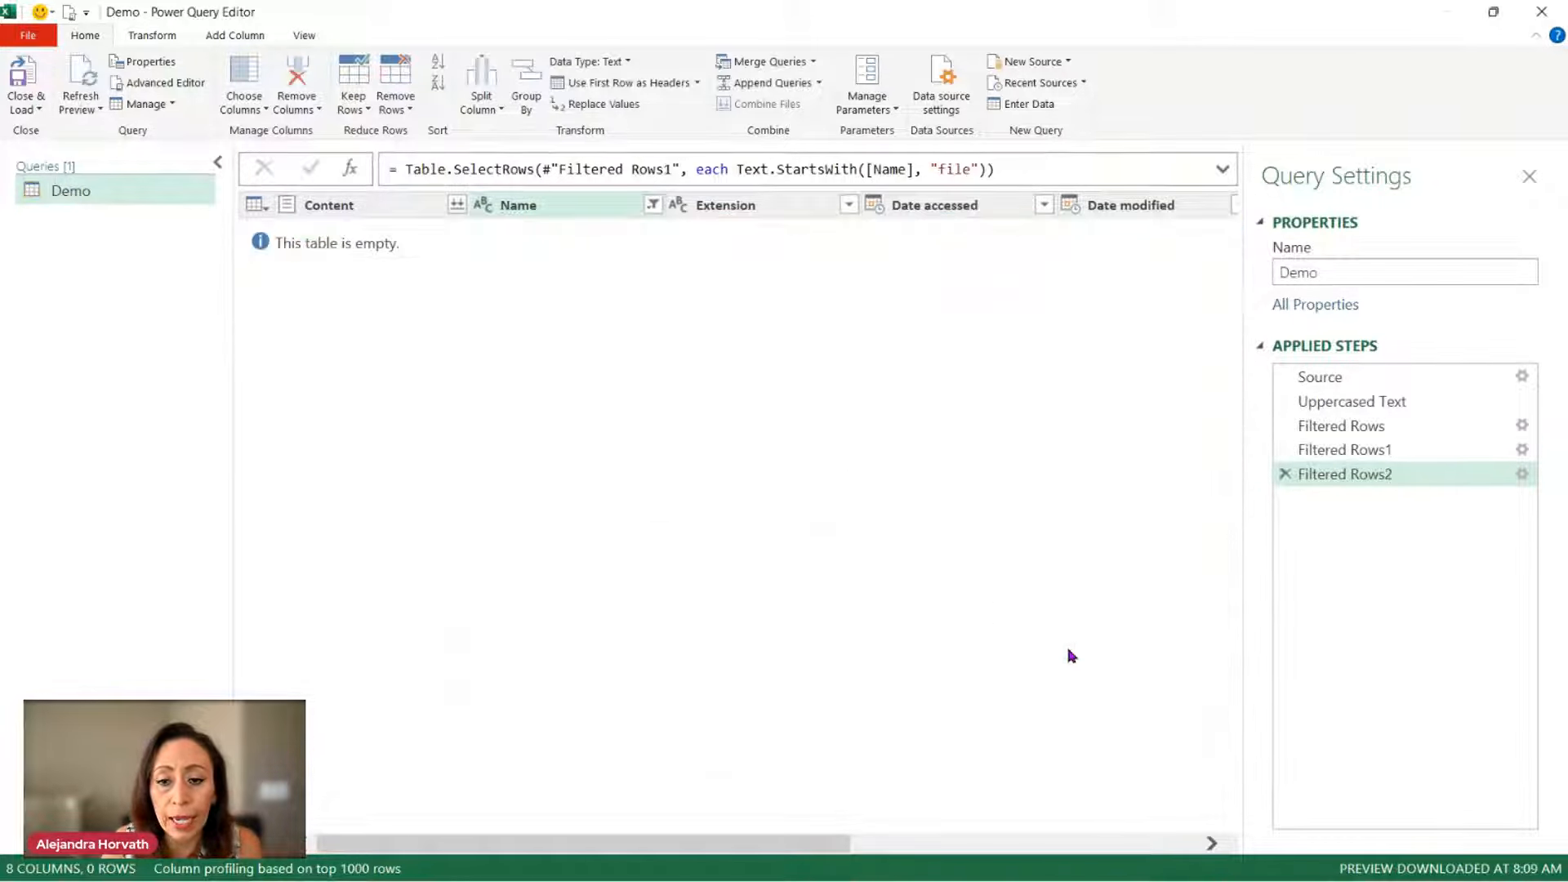
Step: Add Comparer.OrdinalIgnoreCase as a further argument after the "file" condition in the Name filter's formula
click(987, 168)
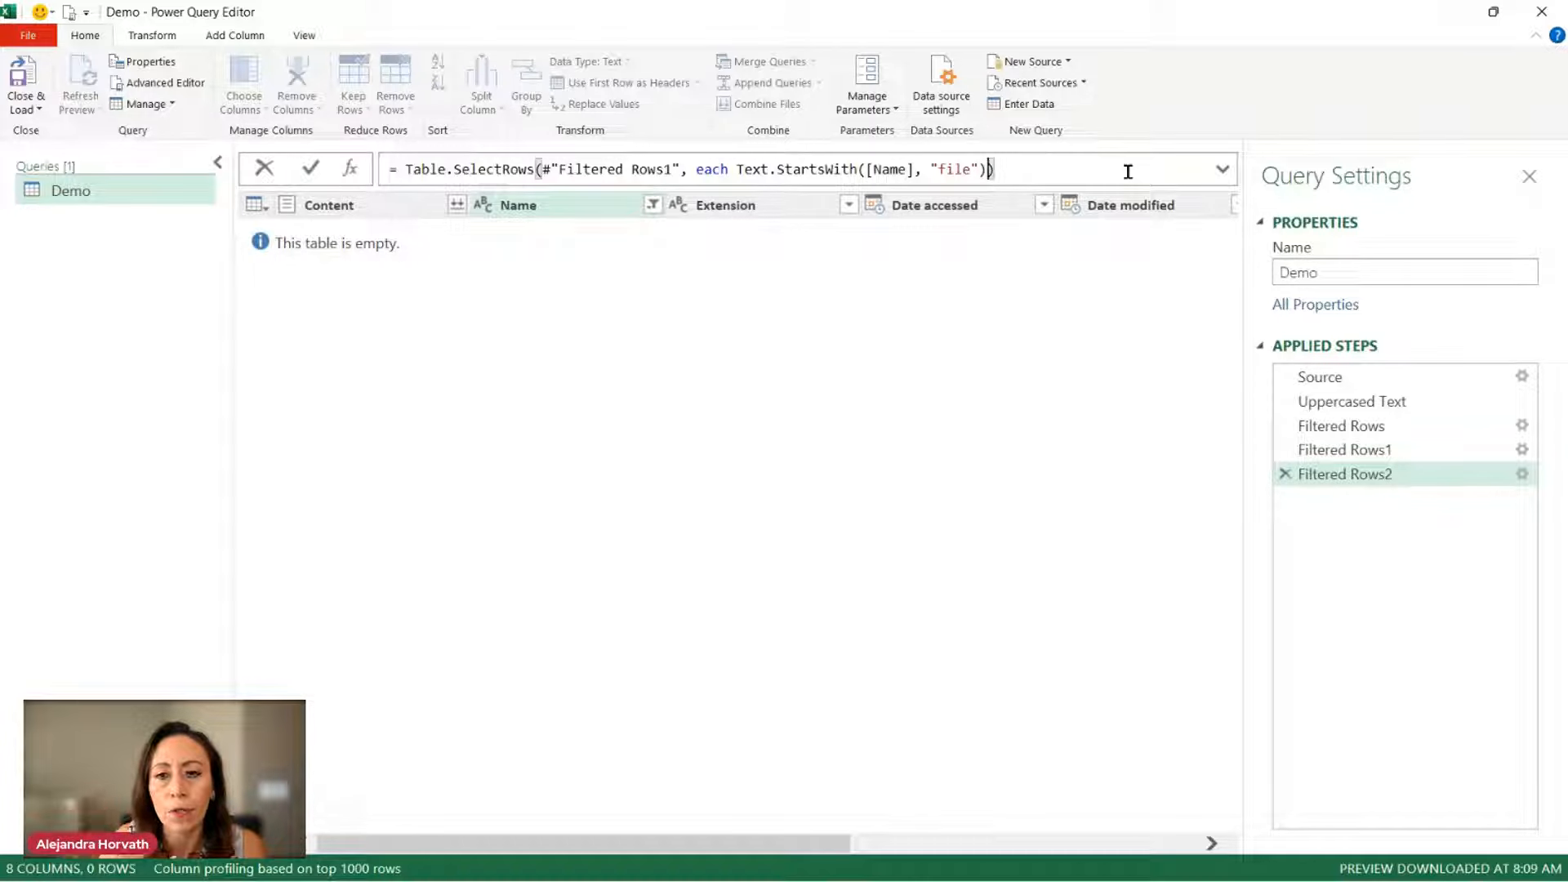
key(Left)
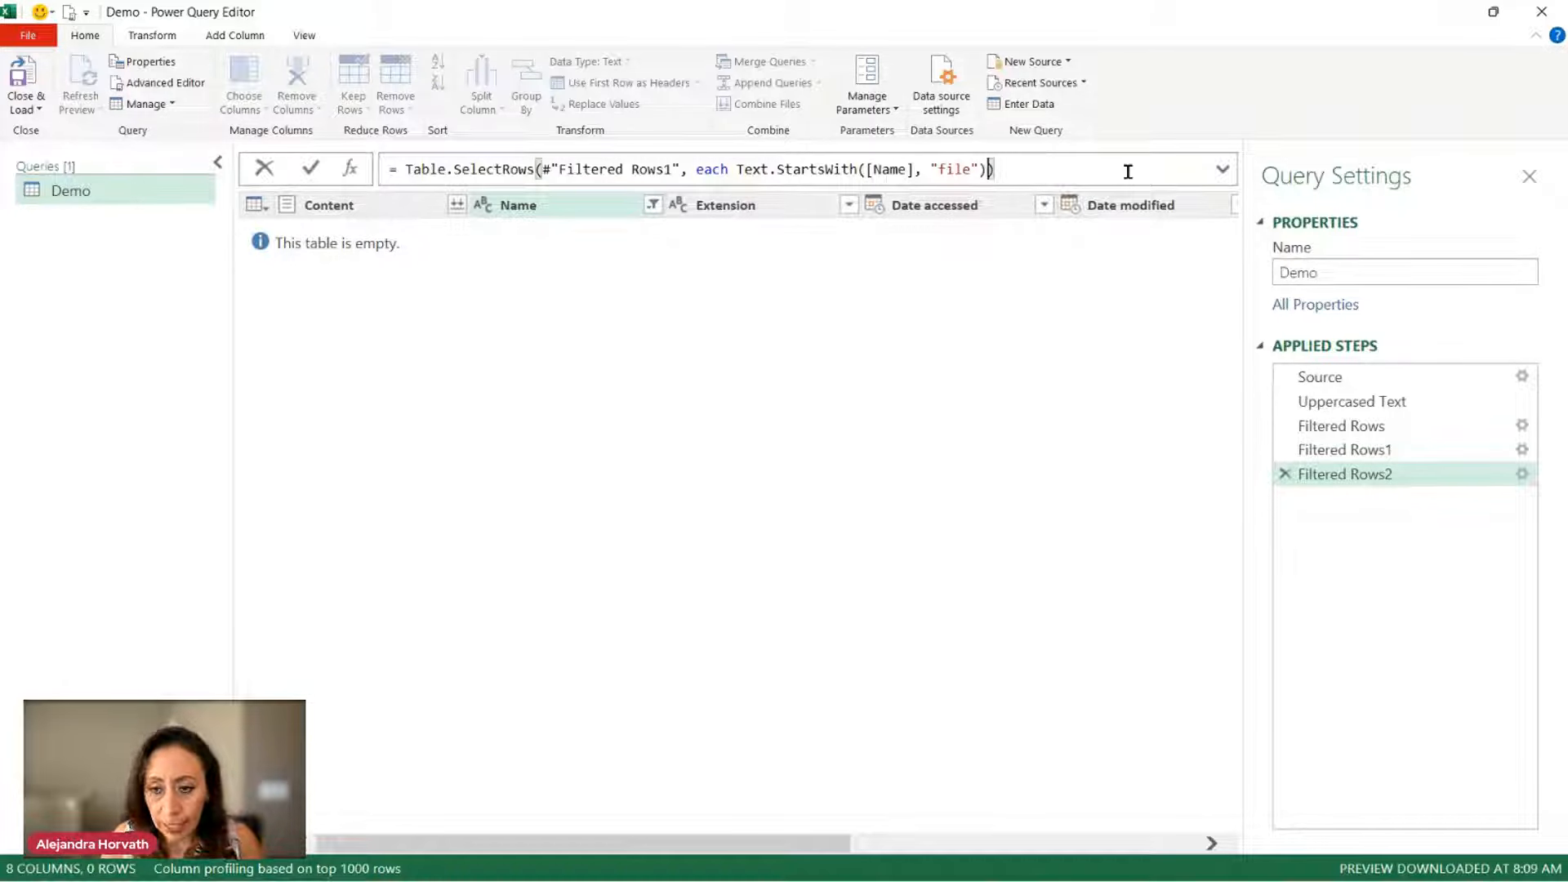
text(m)
key(BackSpace)
text(,)
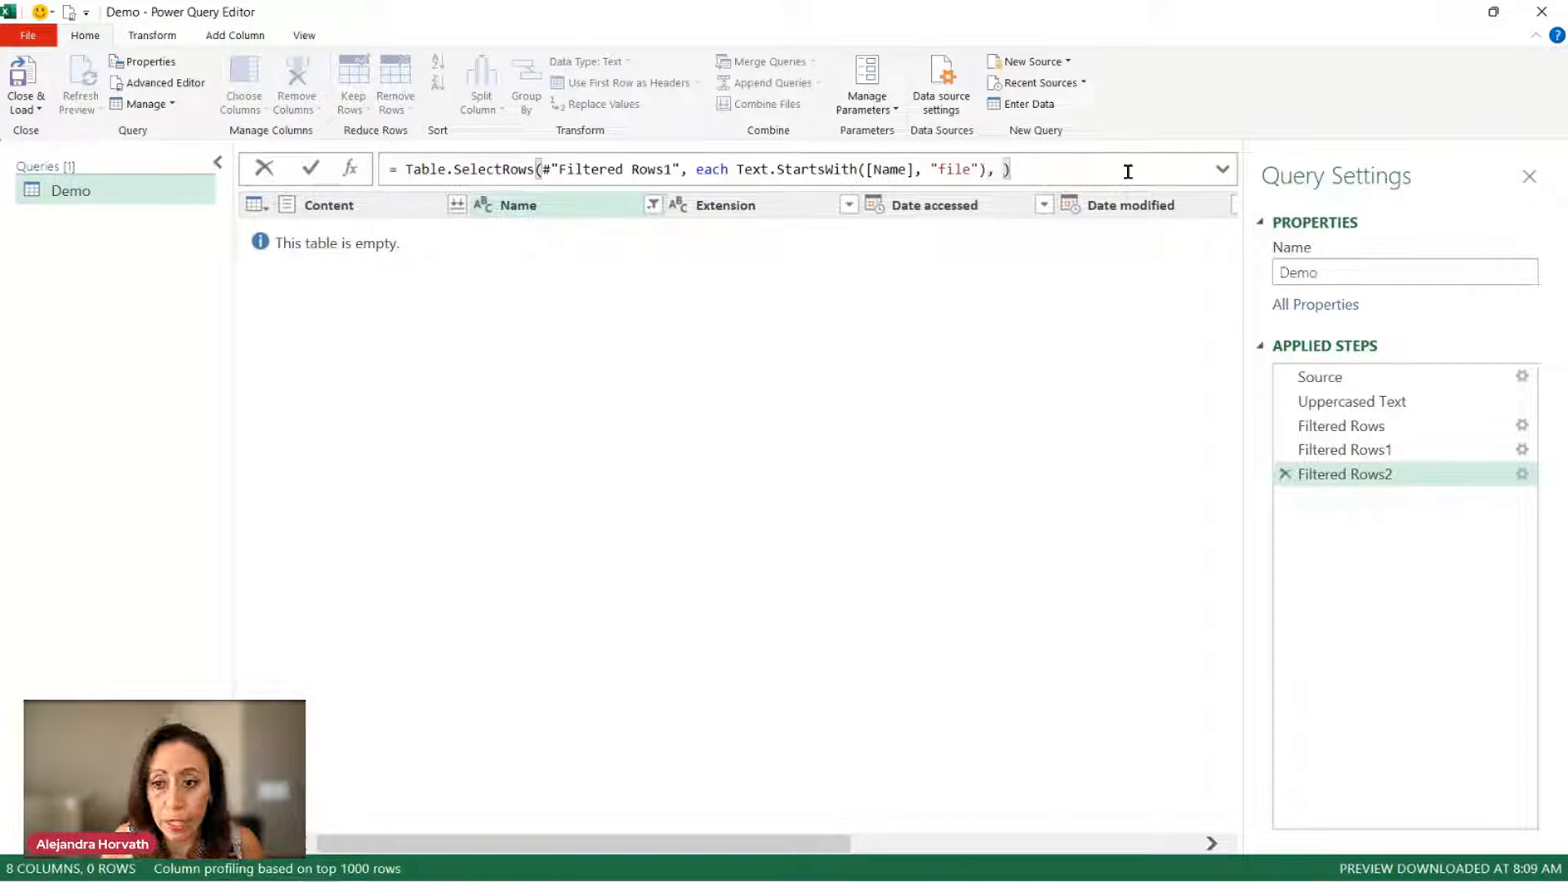
key(Left)
text(ign)
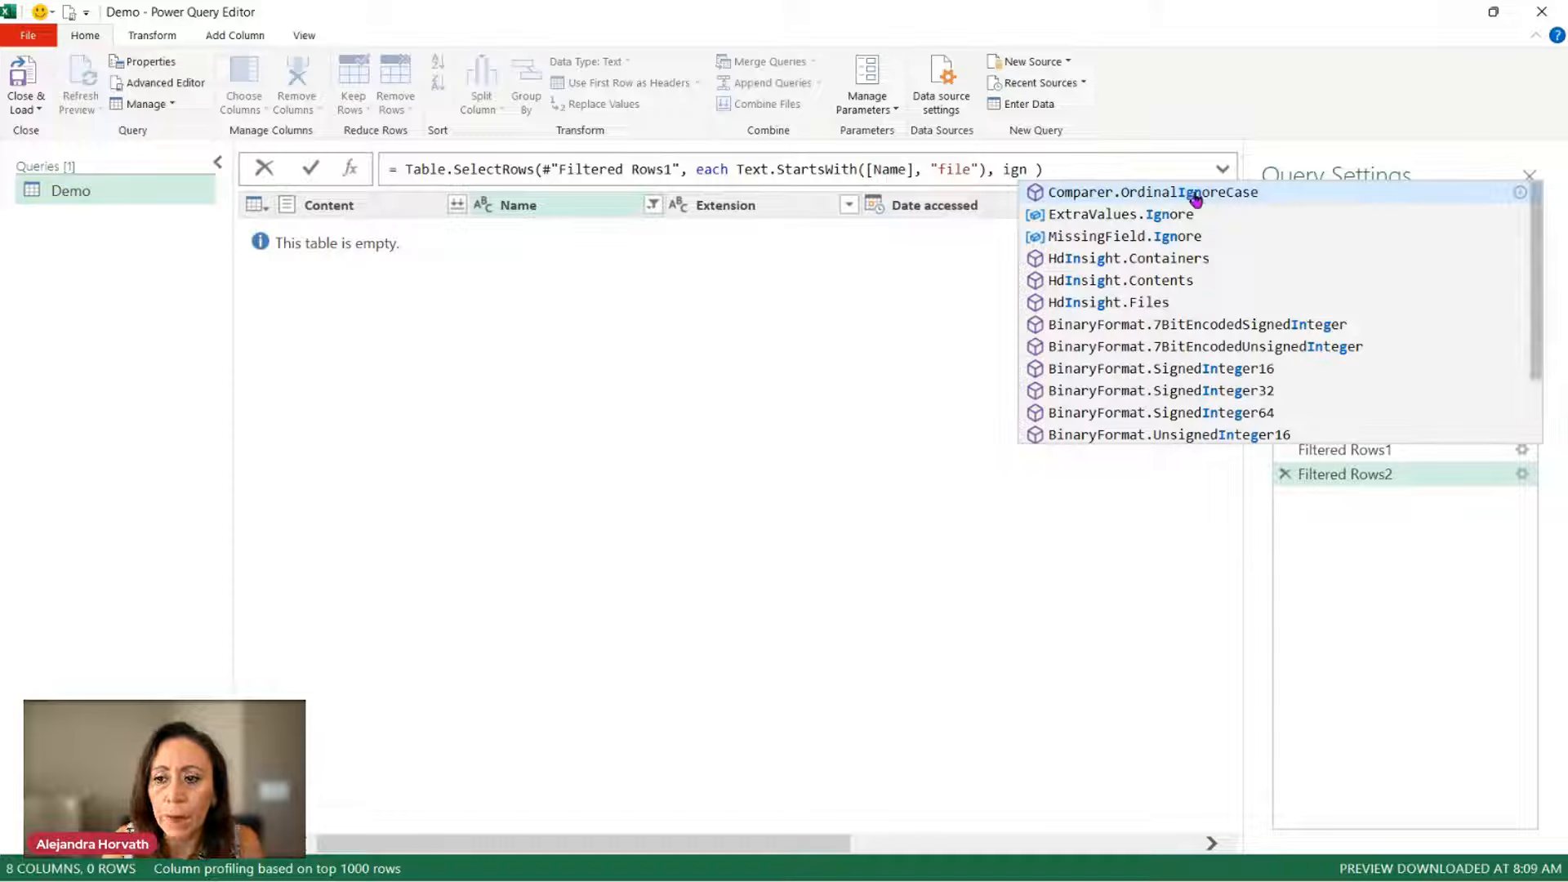
click(1267, 192)
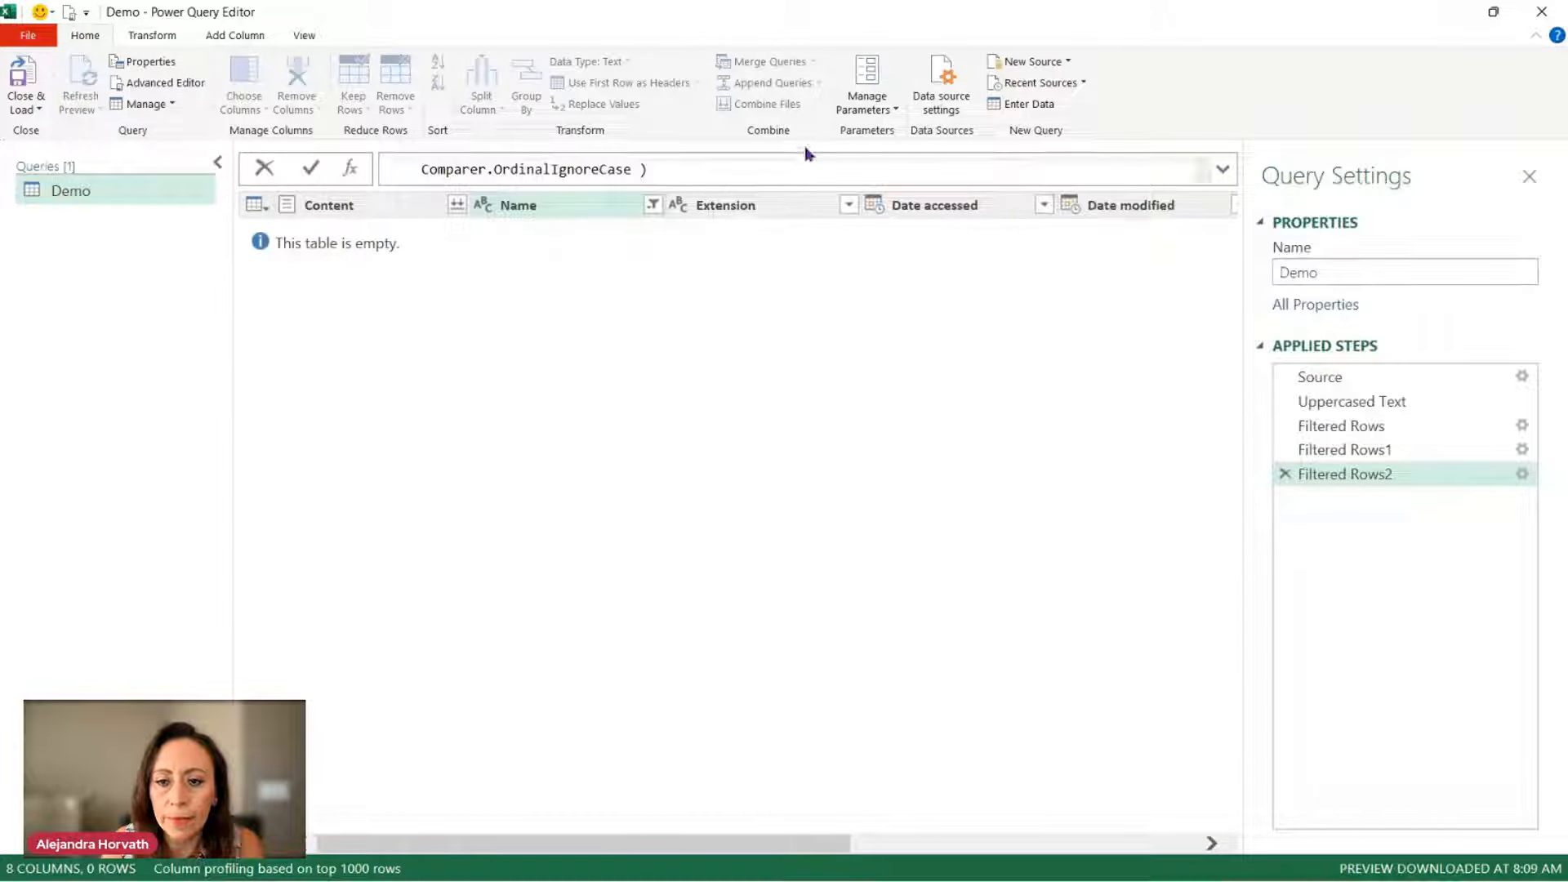
Step: Fix the filter formula's parentheses so Comparer.OrdinalIgnoreCase sits inside the Text.StartsWith call, and apply the formula
click(1222, 169)
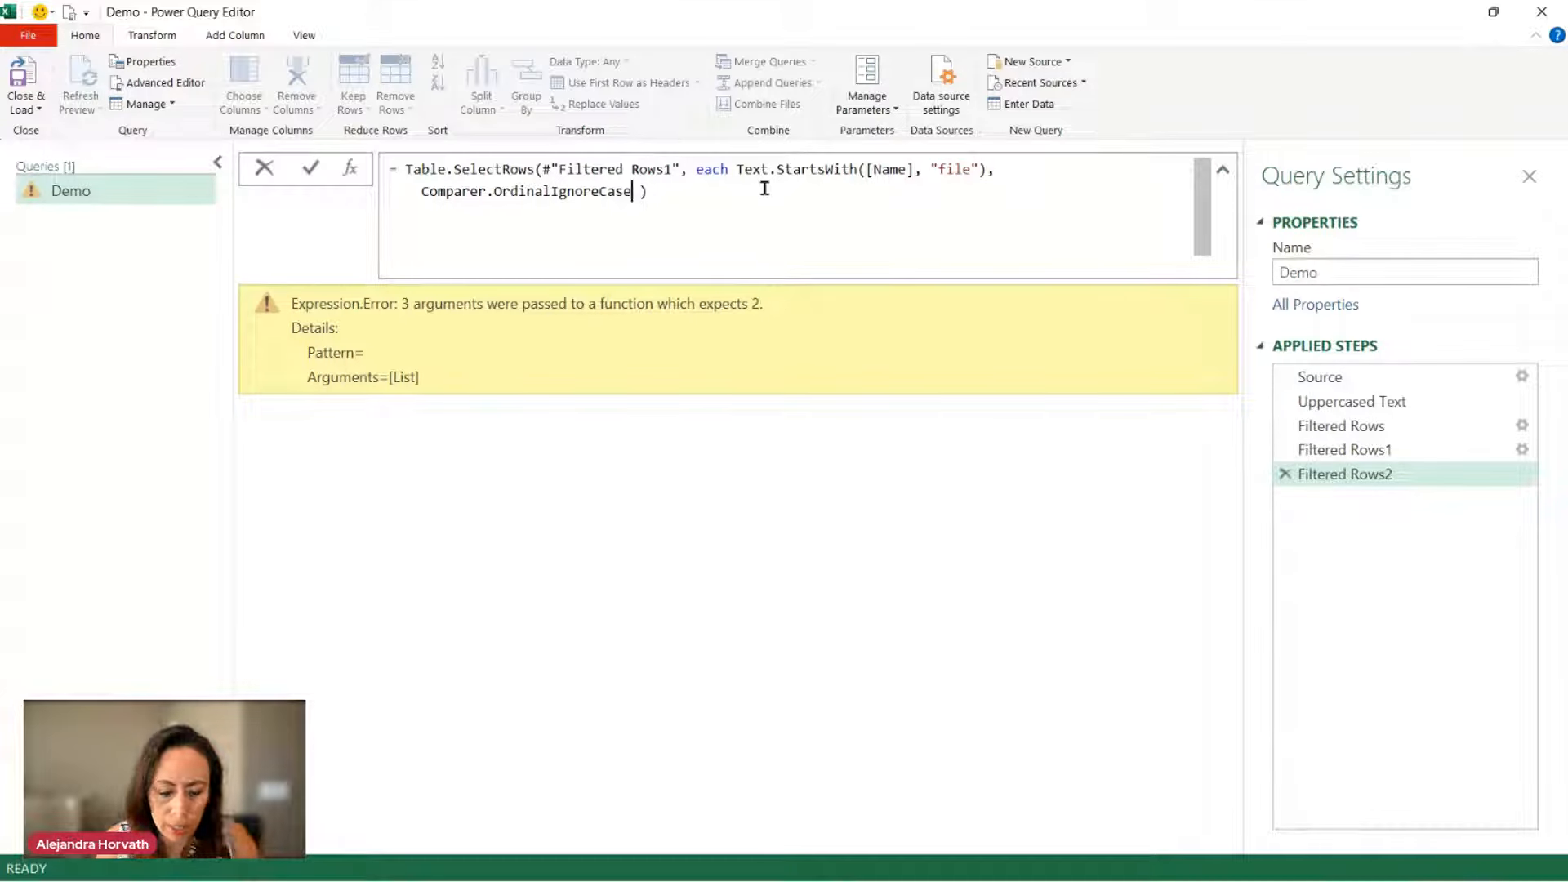
click(985, 172)
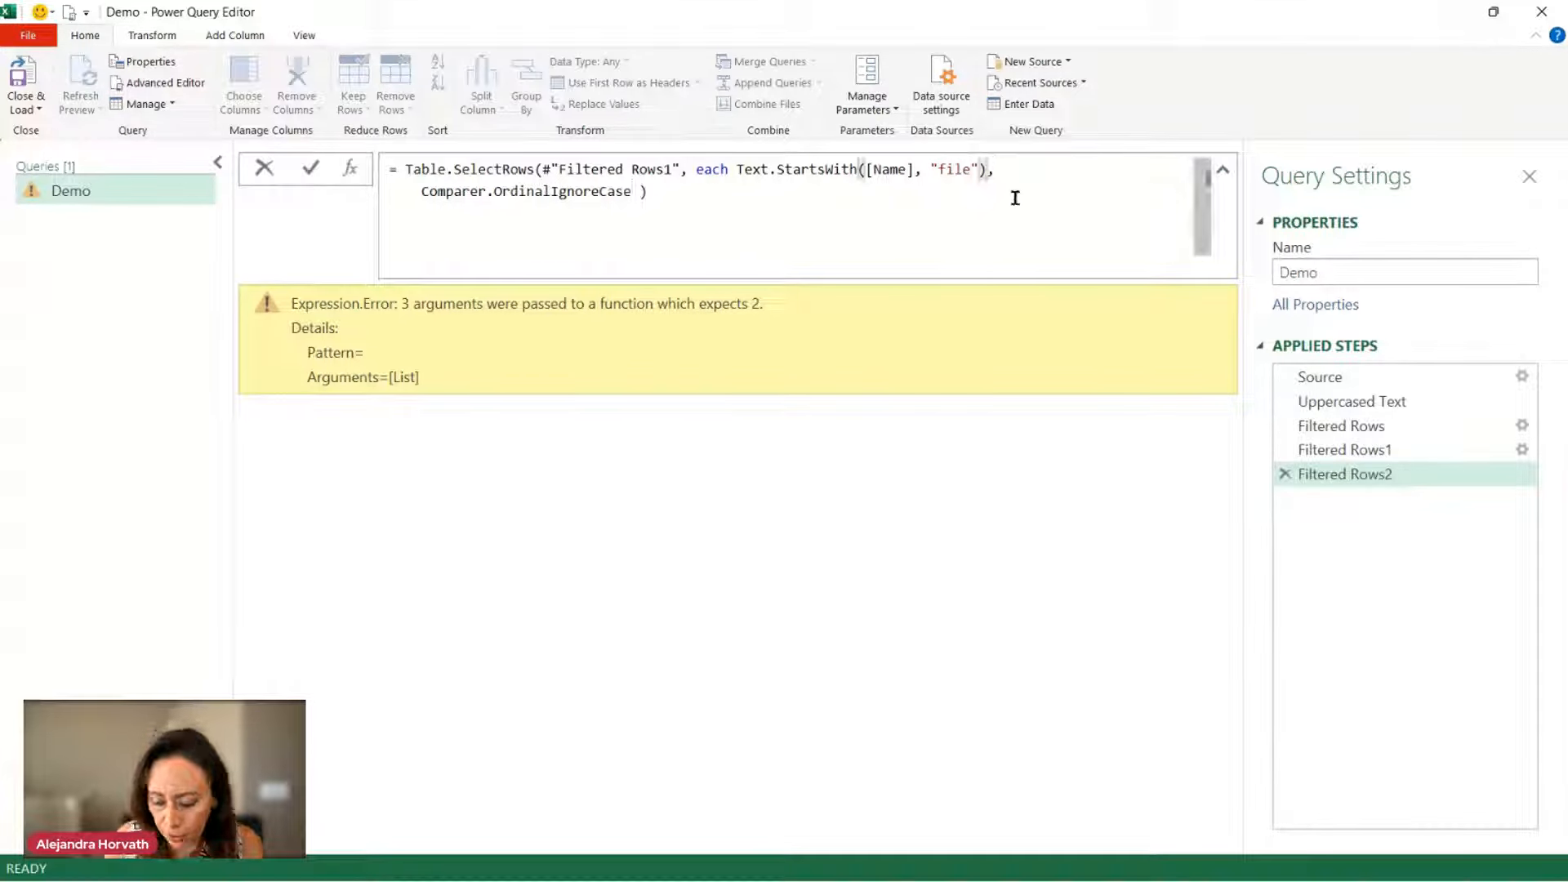
key(BackSpace)
key(Down)
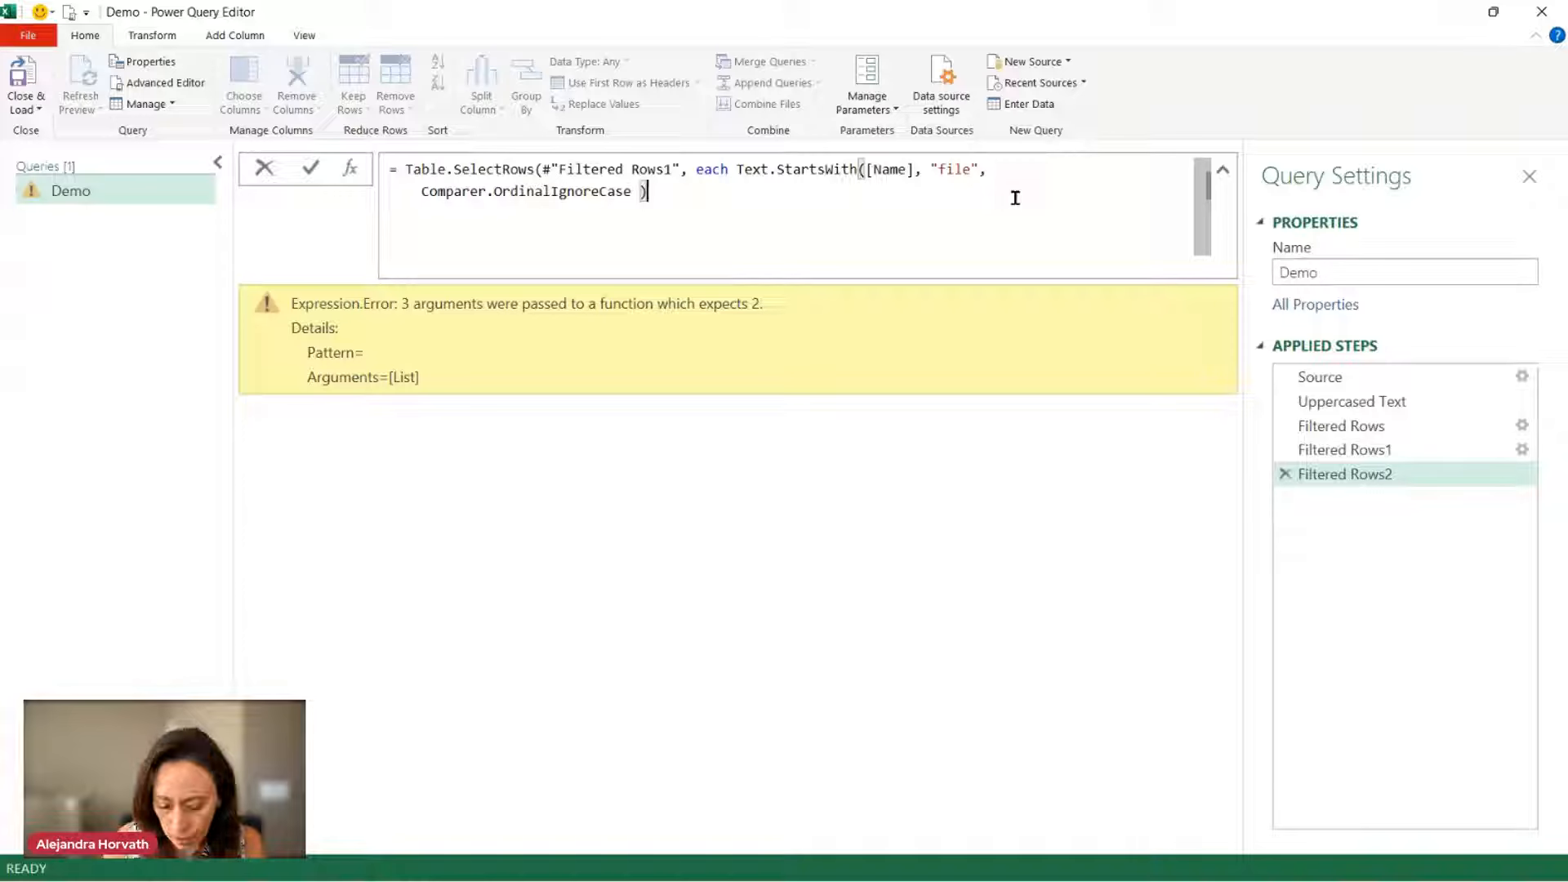
text())
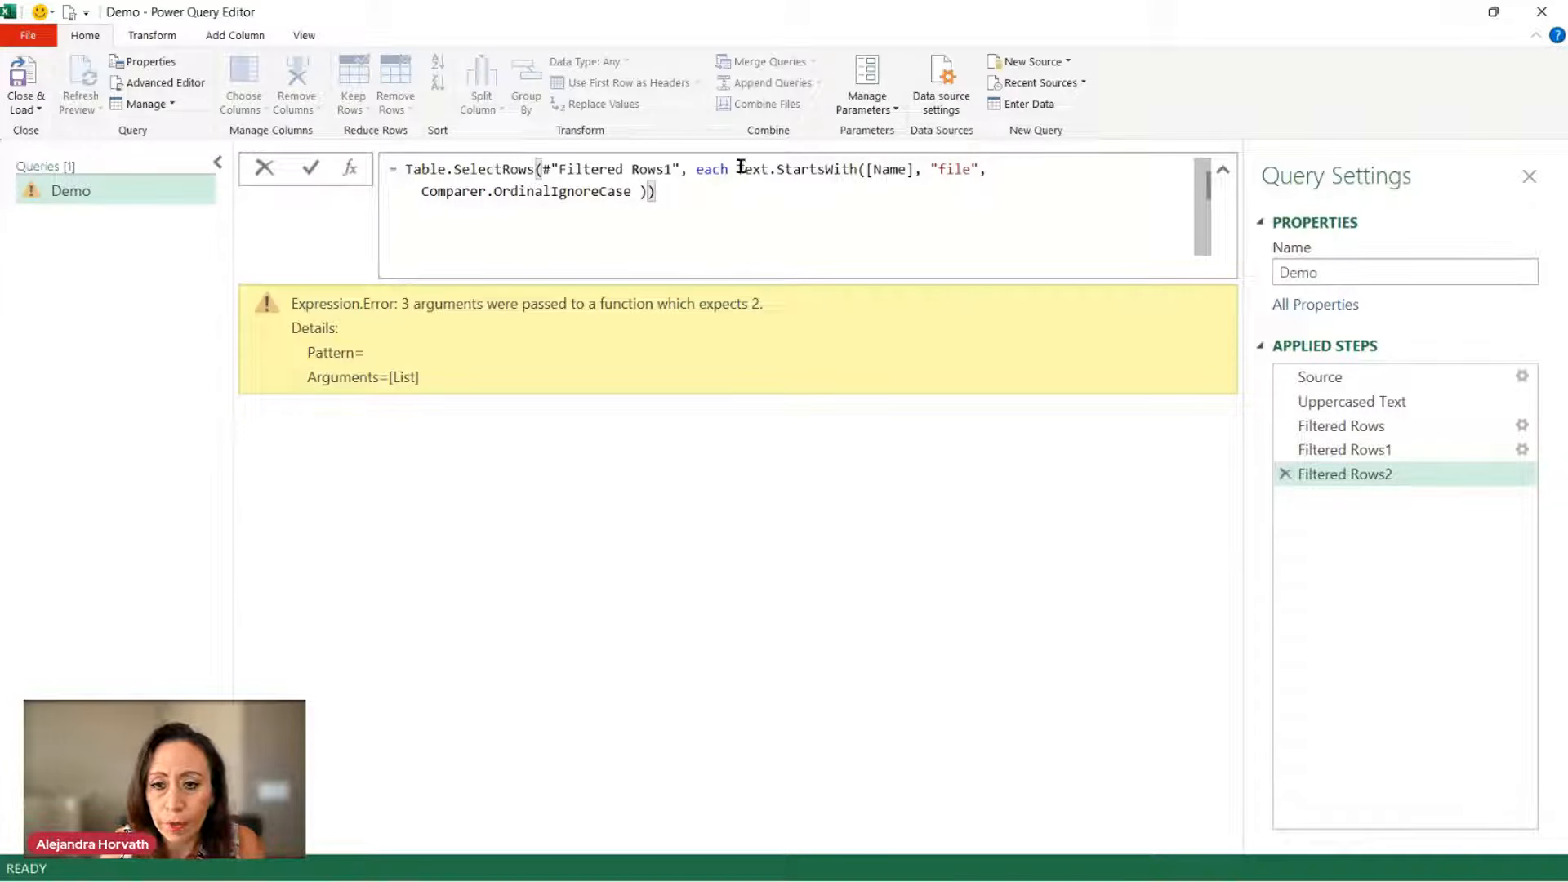
drag(737, 169, 657, 193)
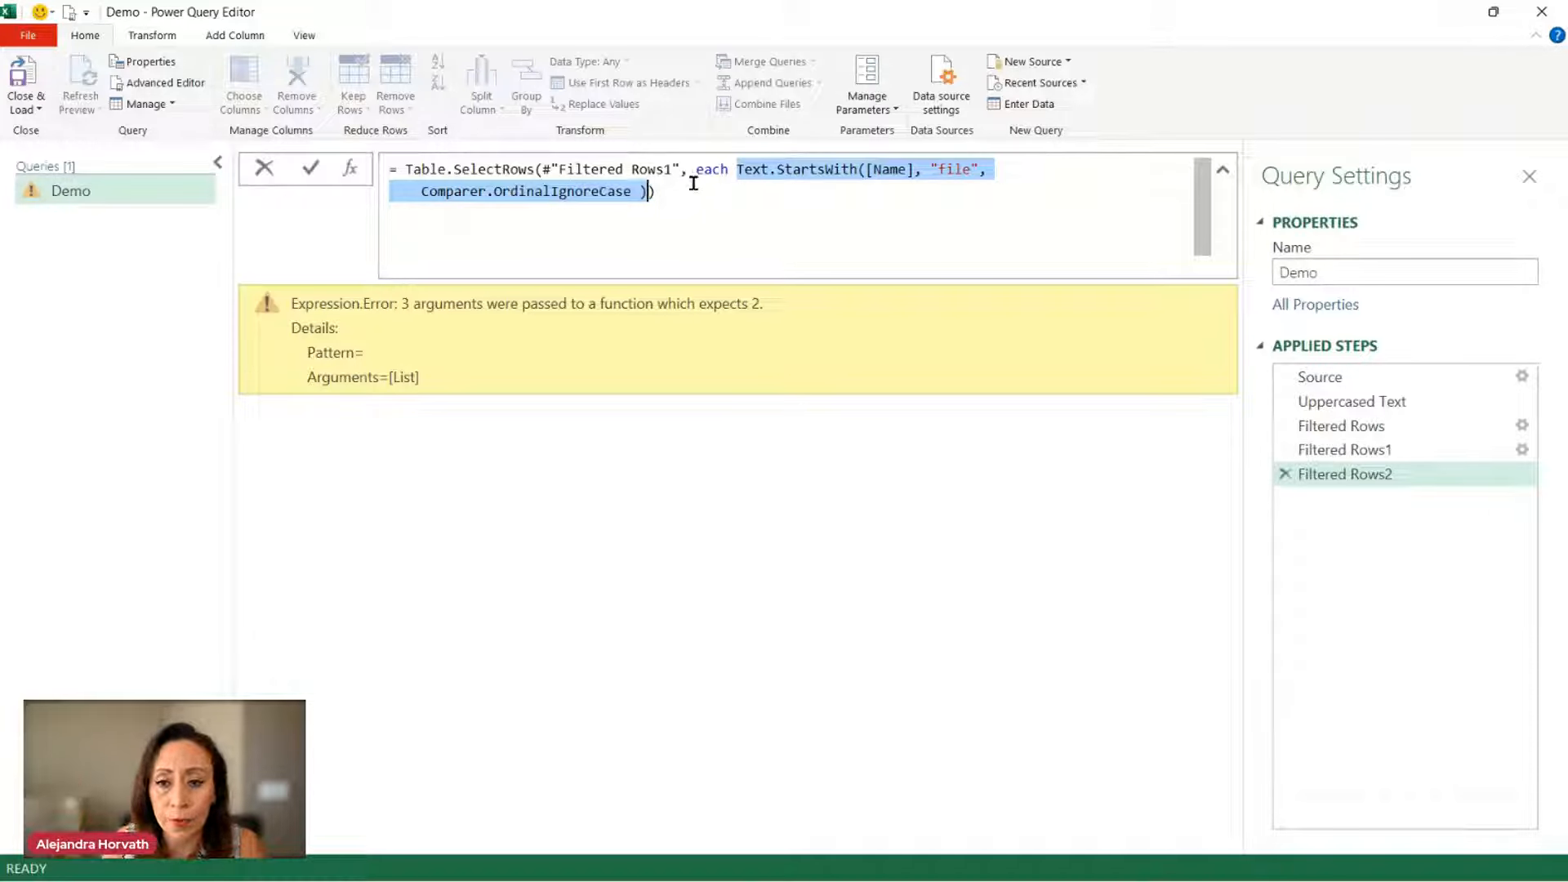
key(End)
key(Return)
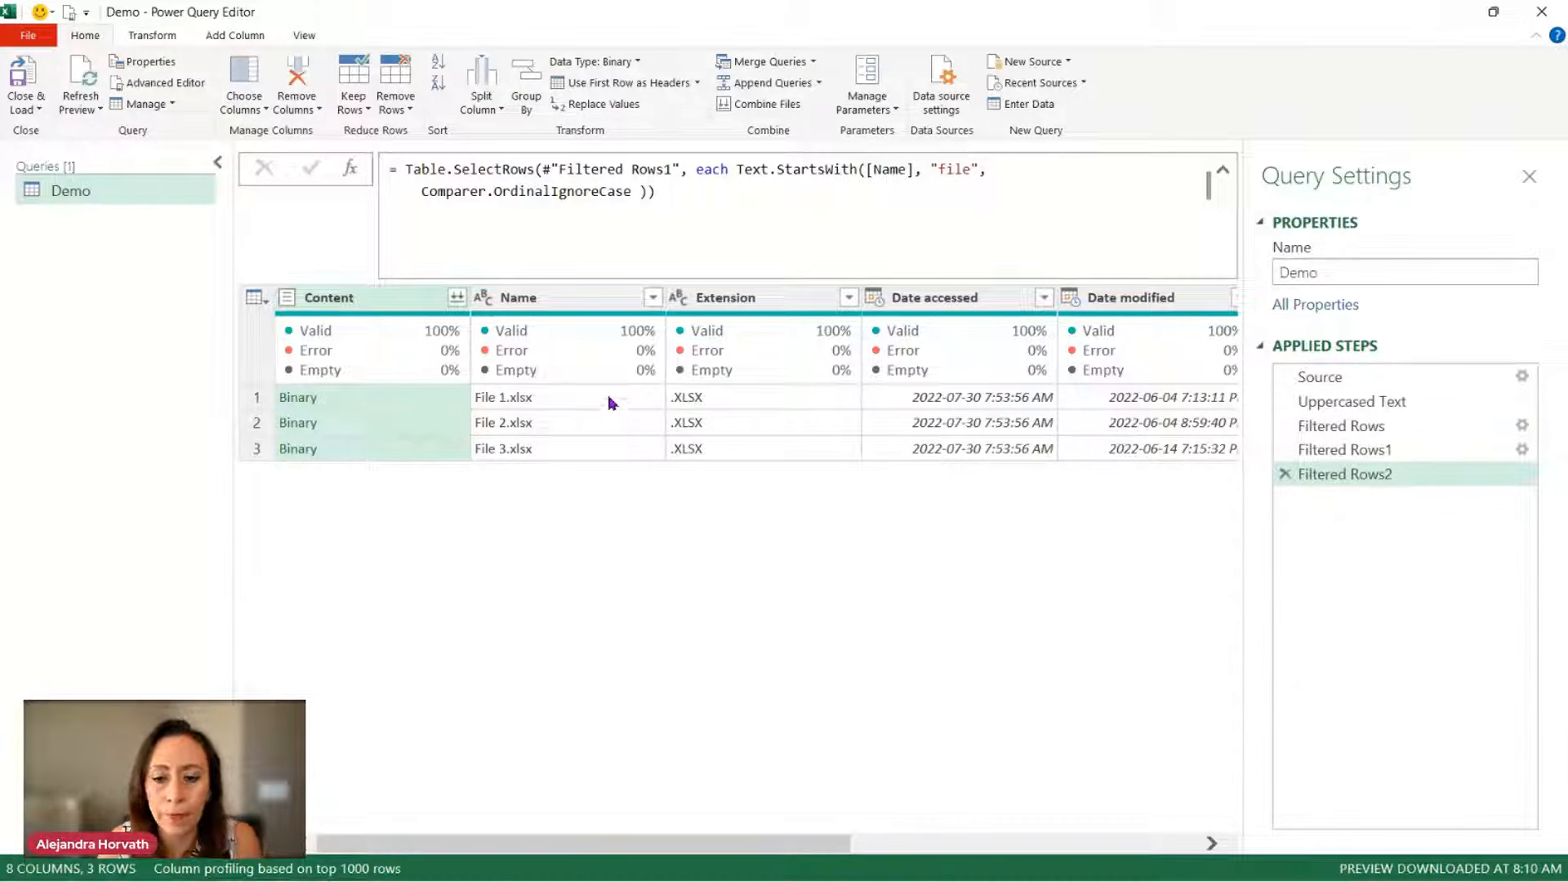
click(606, 418)
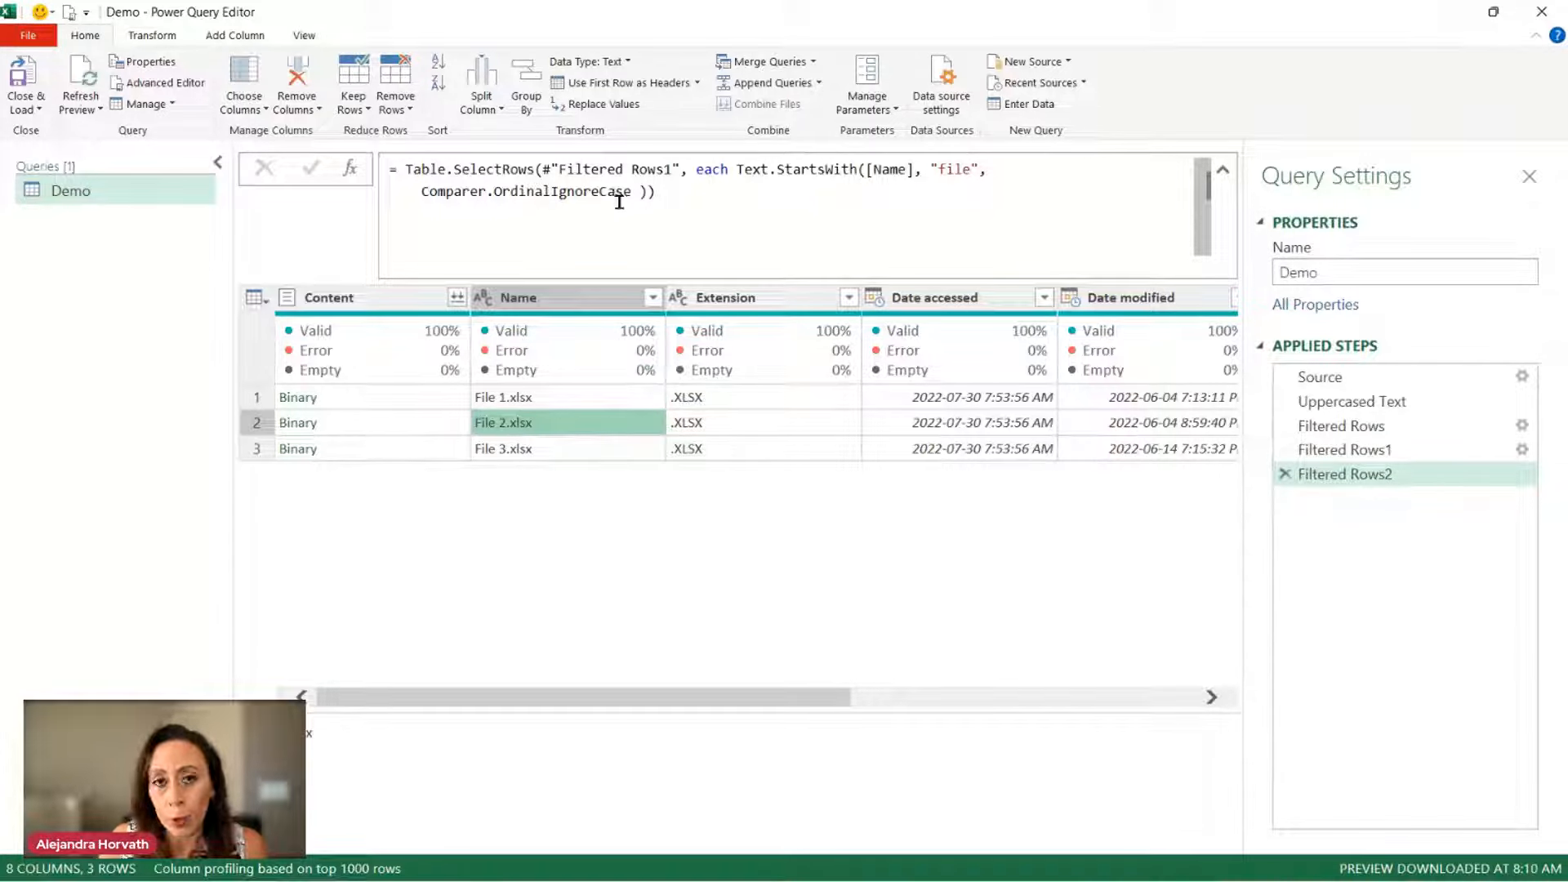
click(425, 397)
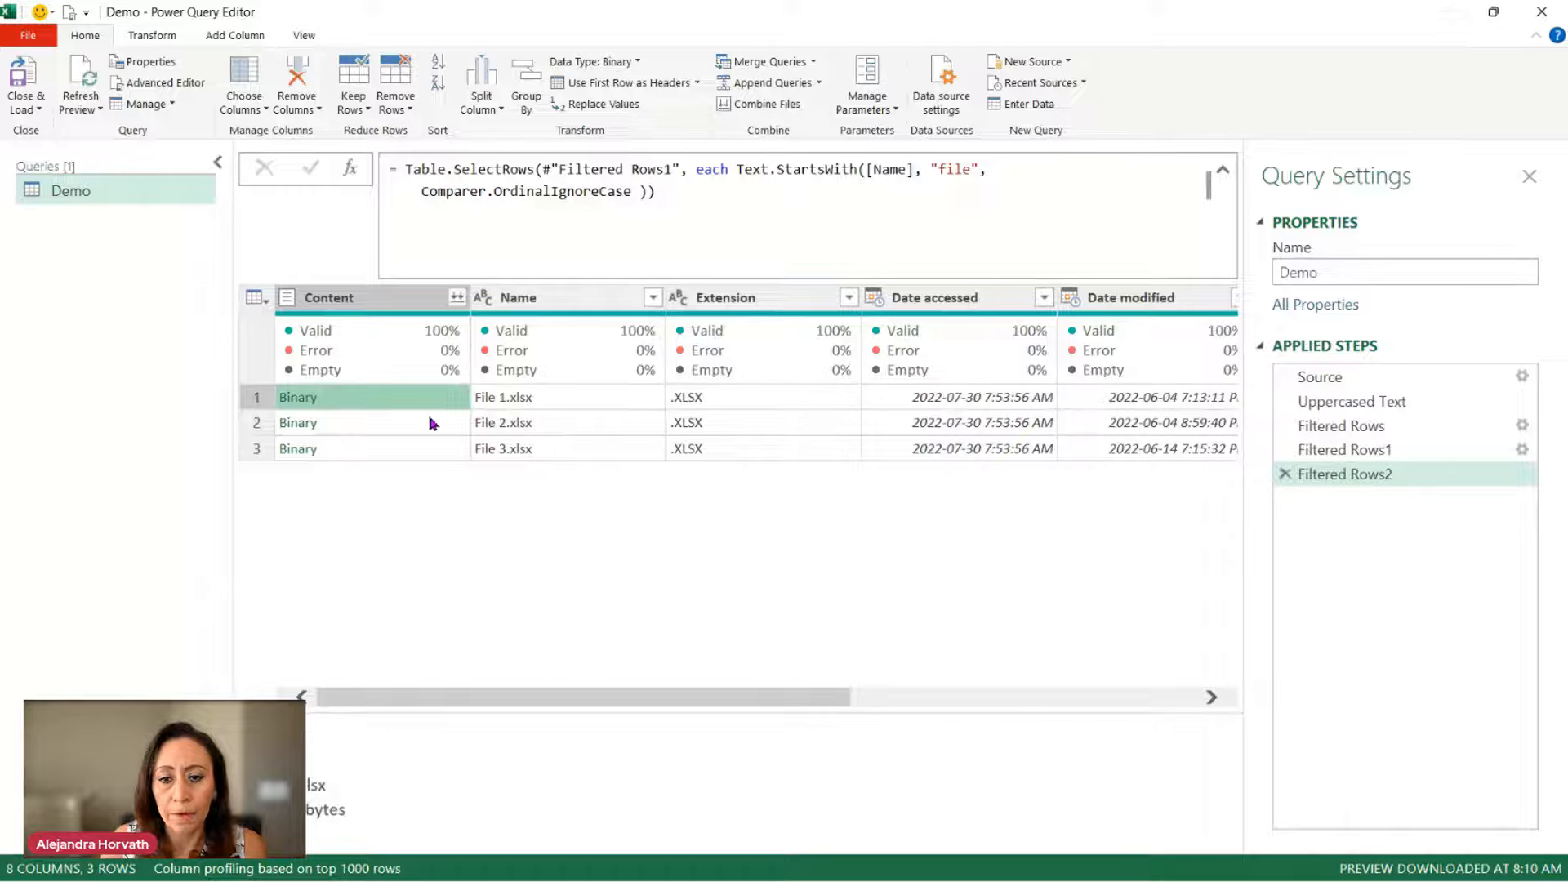
click(433, 423)
Step: Insert a new custom step after Filtered Rows2 in the Demo query
mouse_move(433, 394)
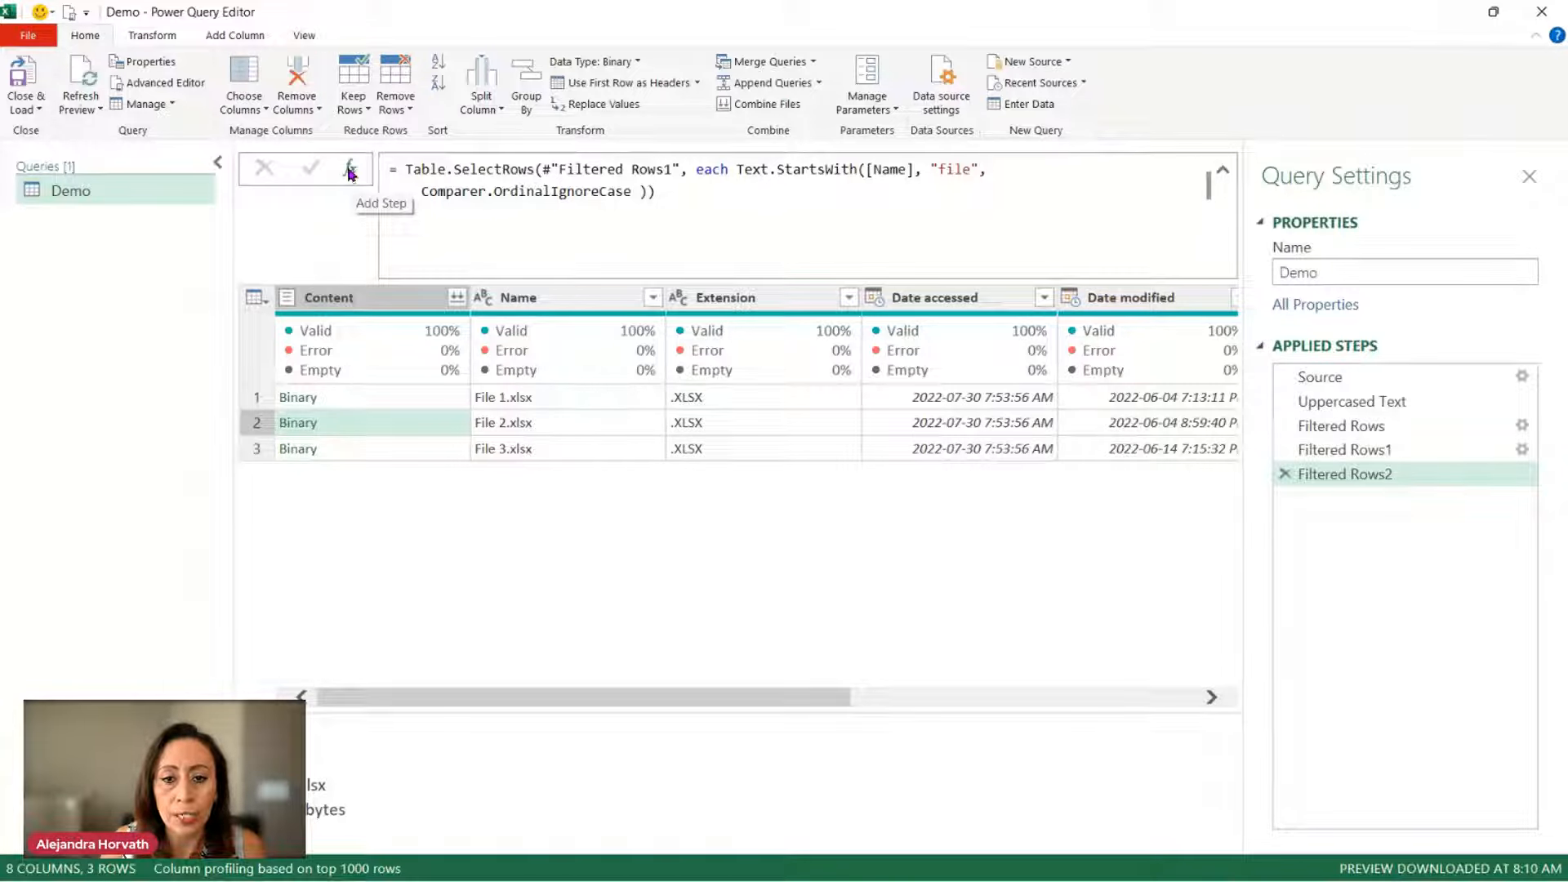
click(303, 35)
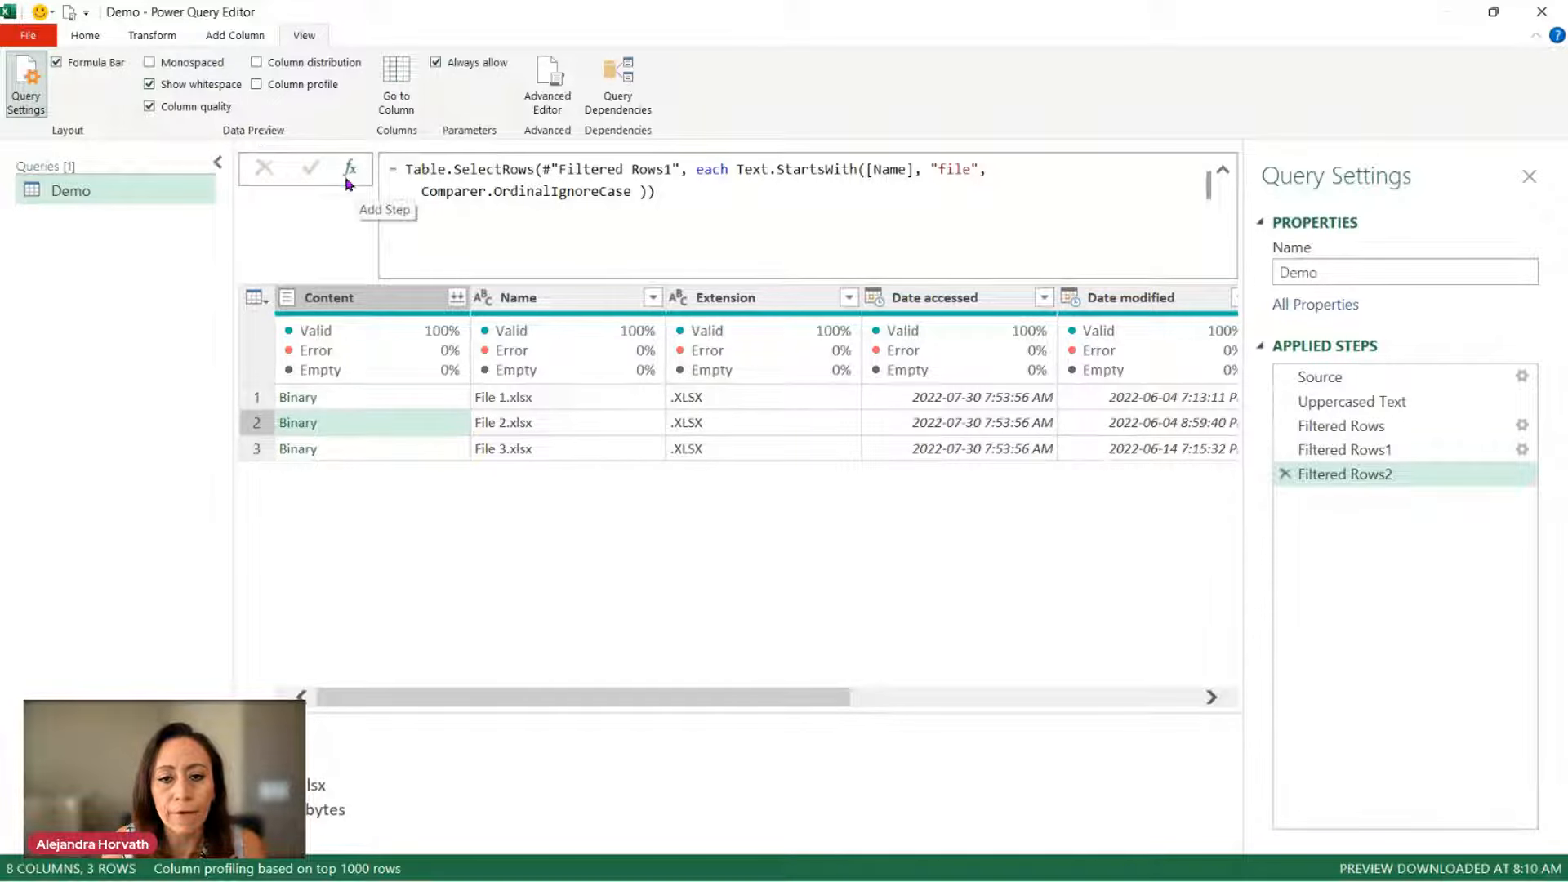
right_click(1406, 477)
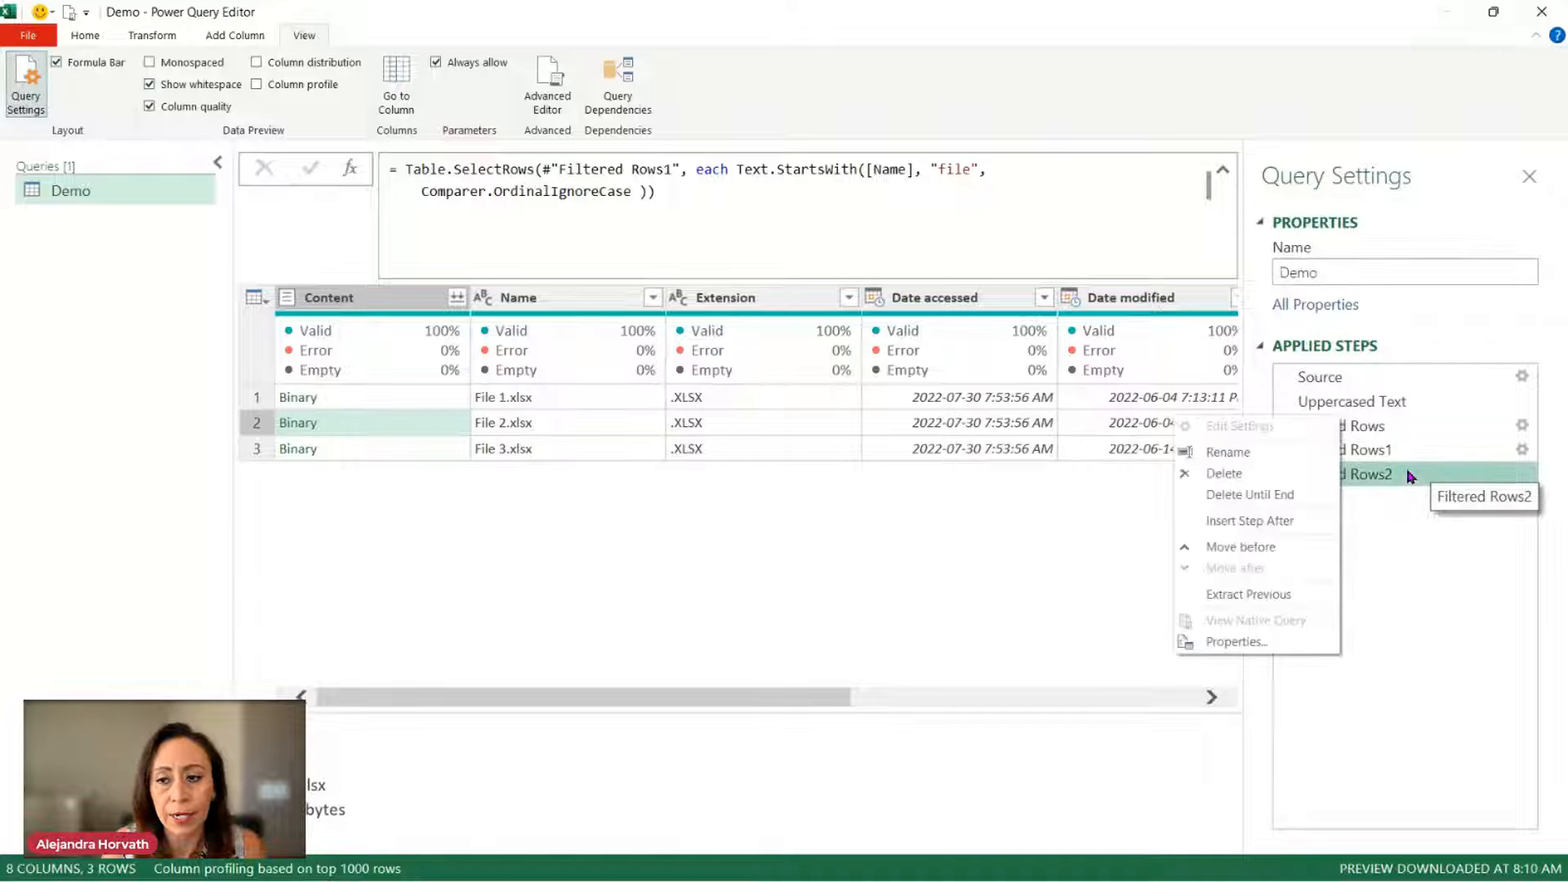
click(1279, 522)
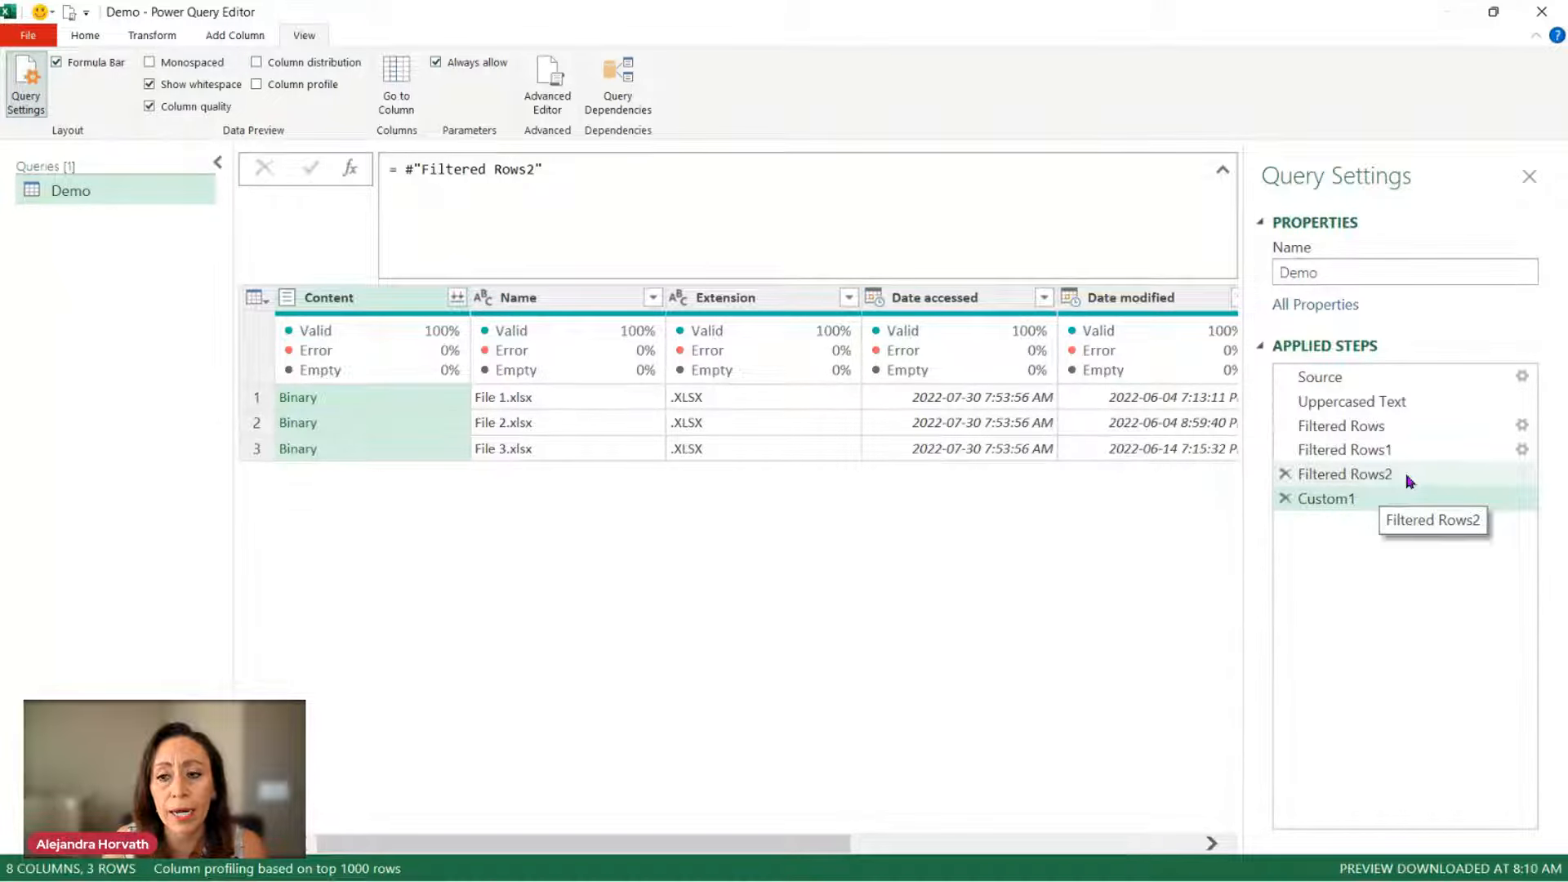
Step: Rename the Uppercased Text step as UppercasedText, without the space
click(1402, 404)
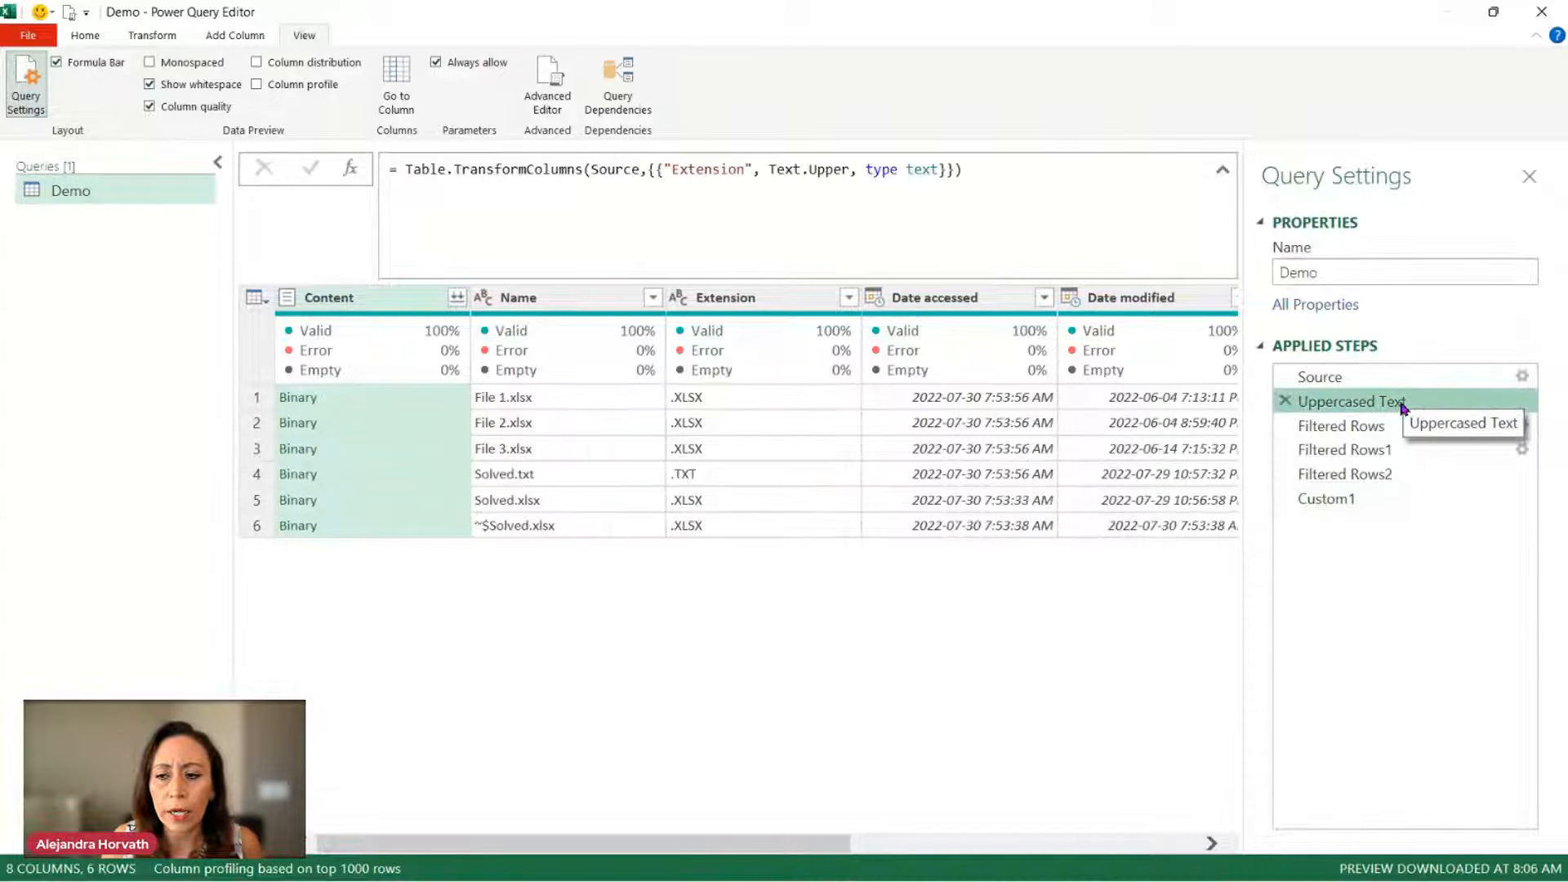
click(1405, 408)
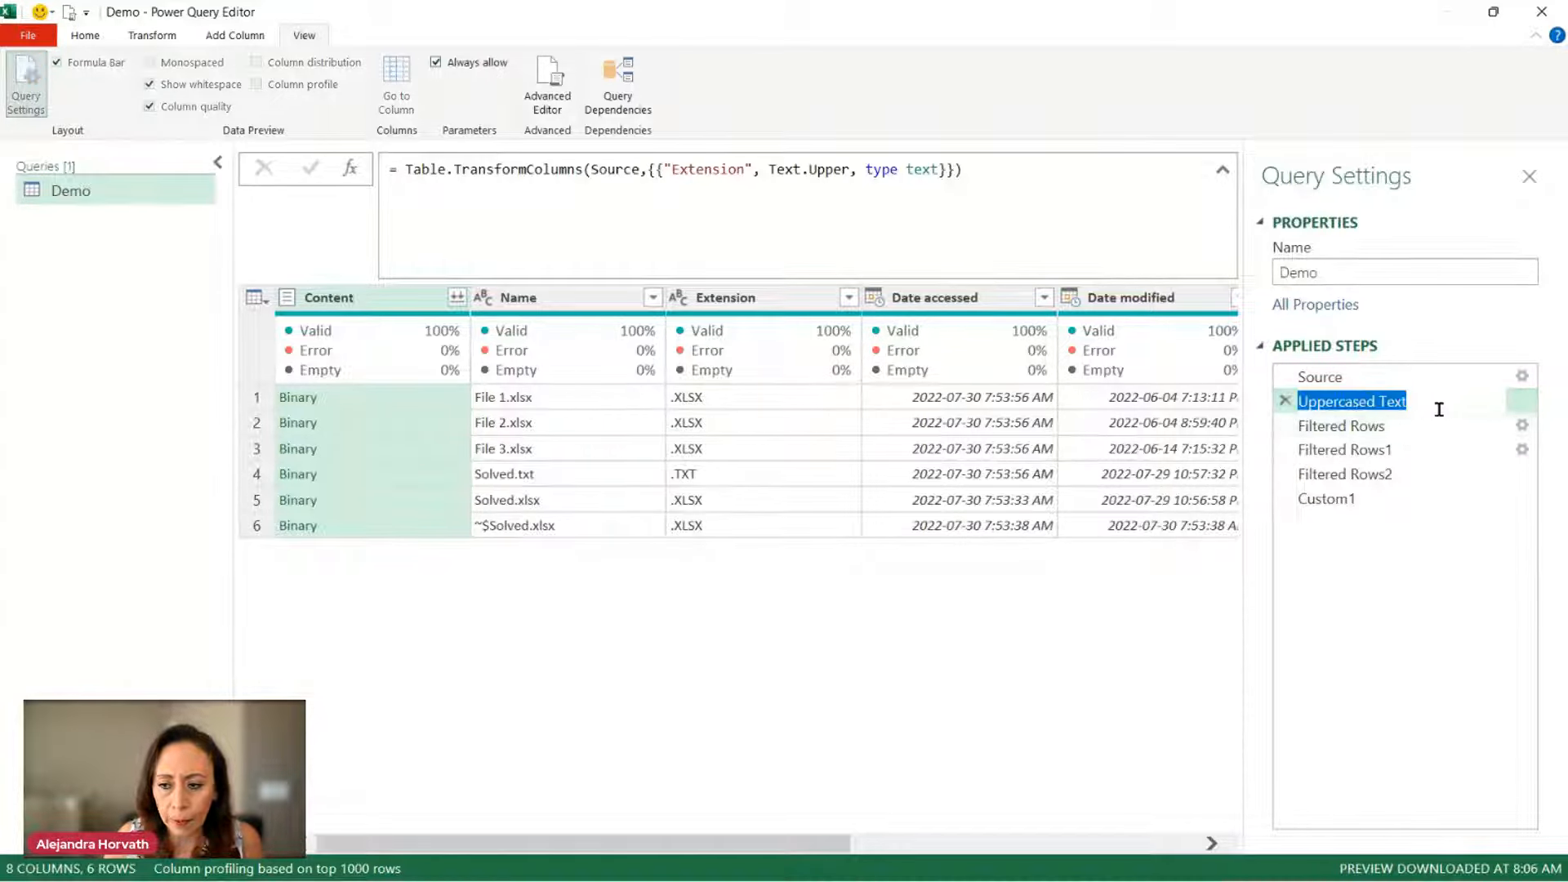
click(1439, 409)
key(Left)
key(Left)
key(Left)
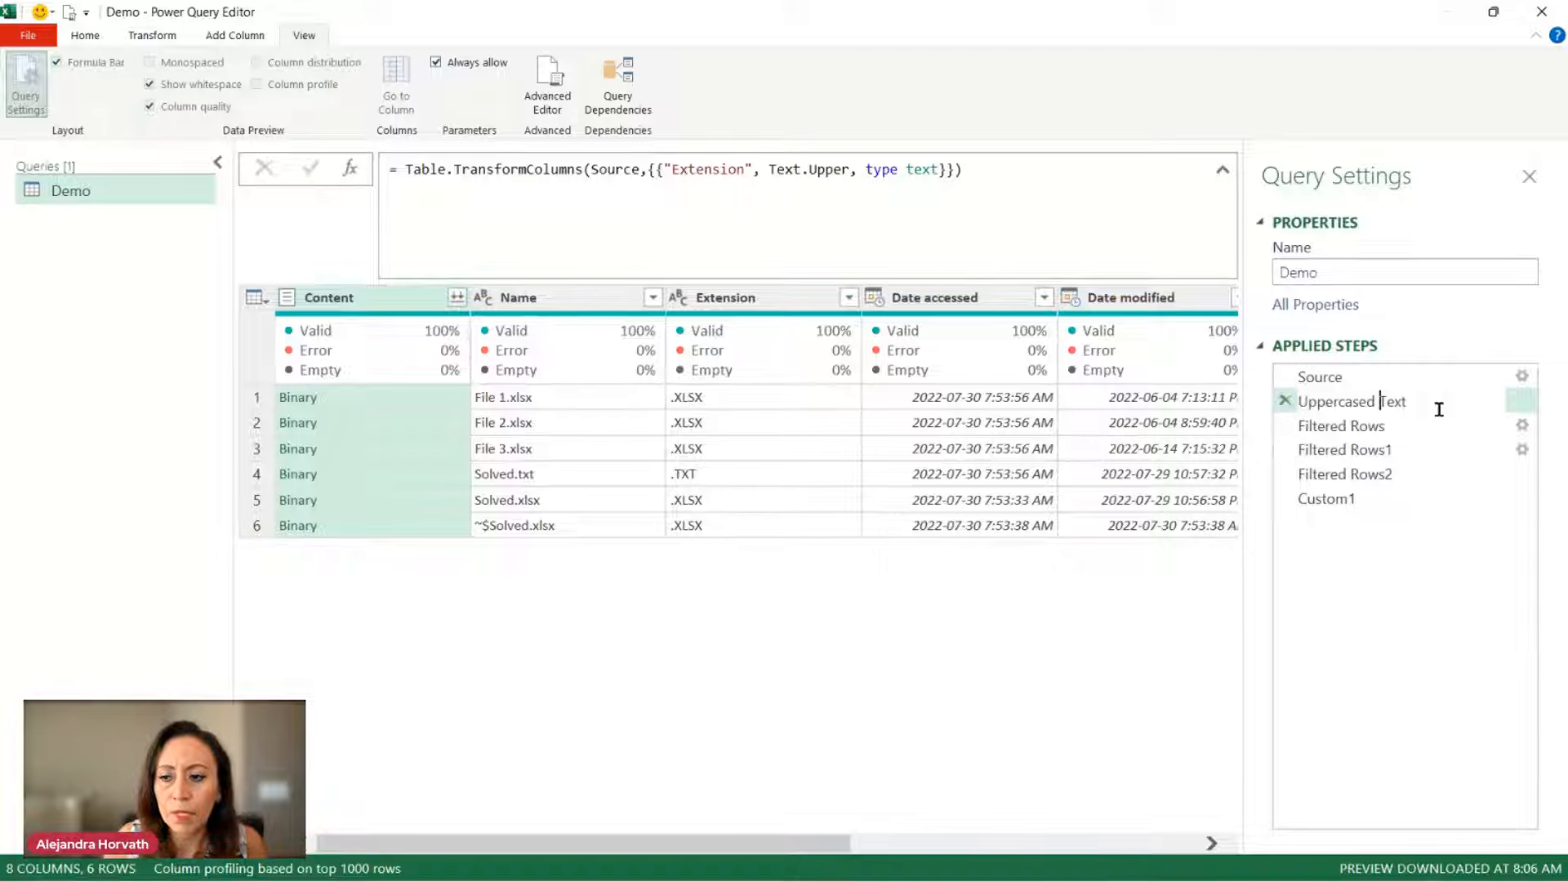
key(BackSpace)
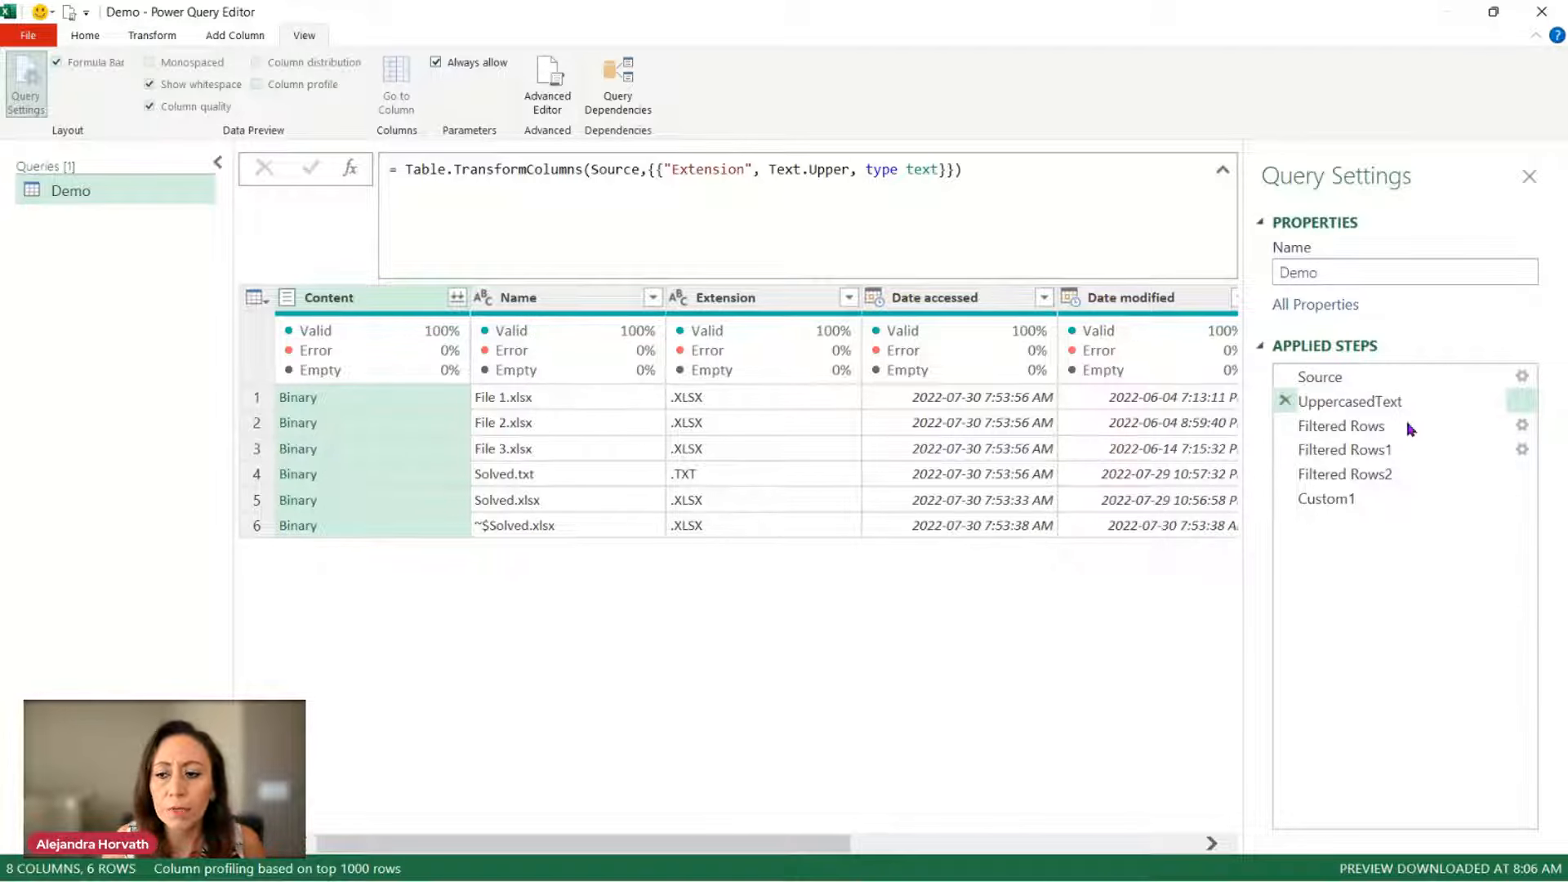
key(Return)
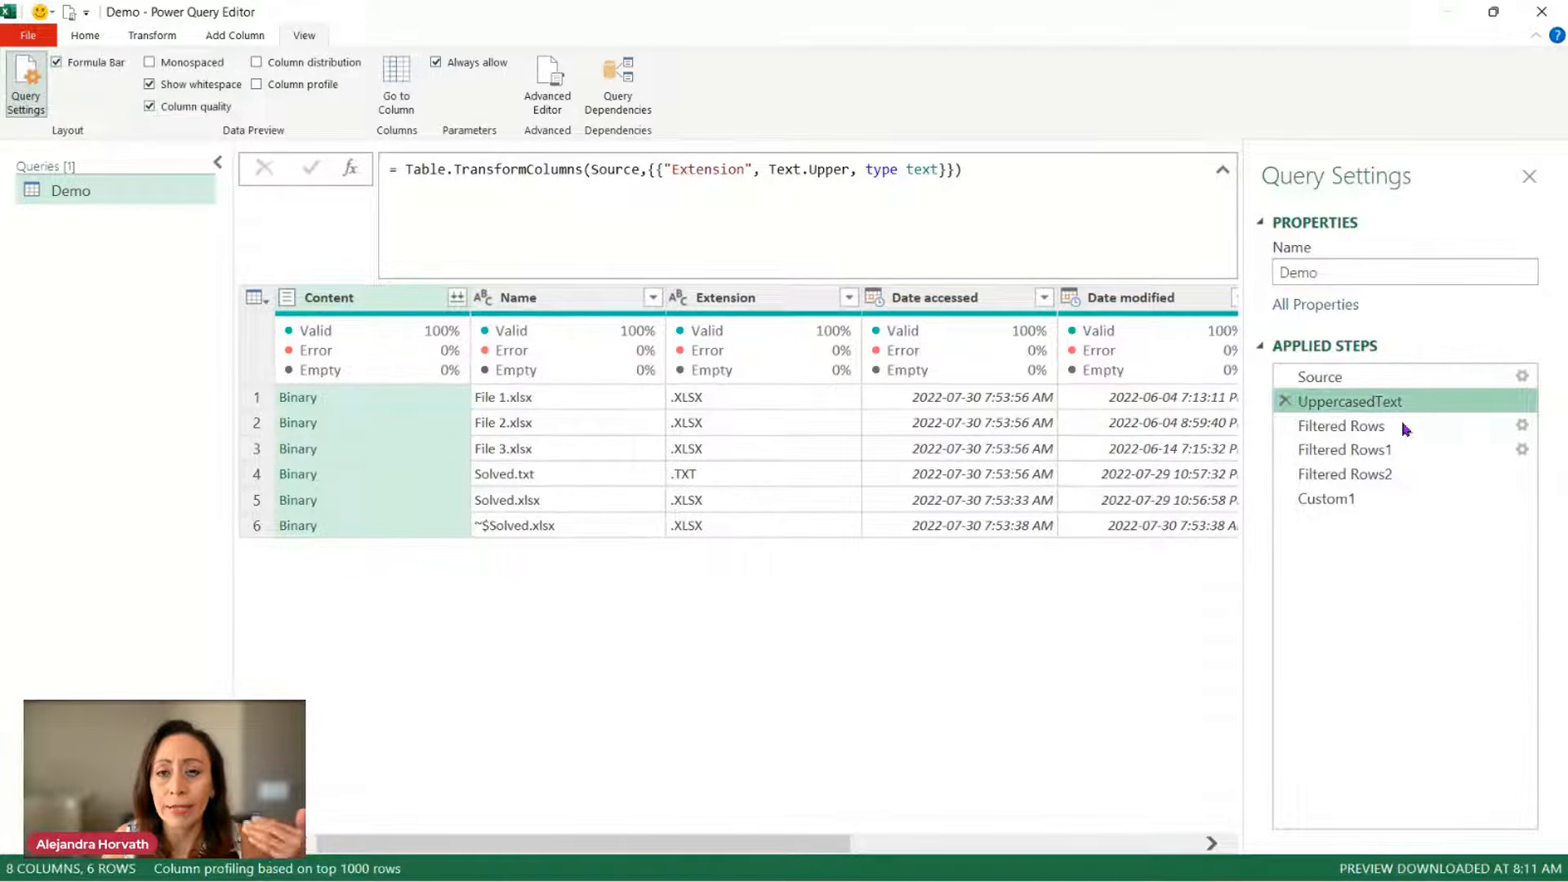
Step: Rename the Filtered Rows step, which filters the Extension column, as FilteredXLSX
click(1406, 427)
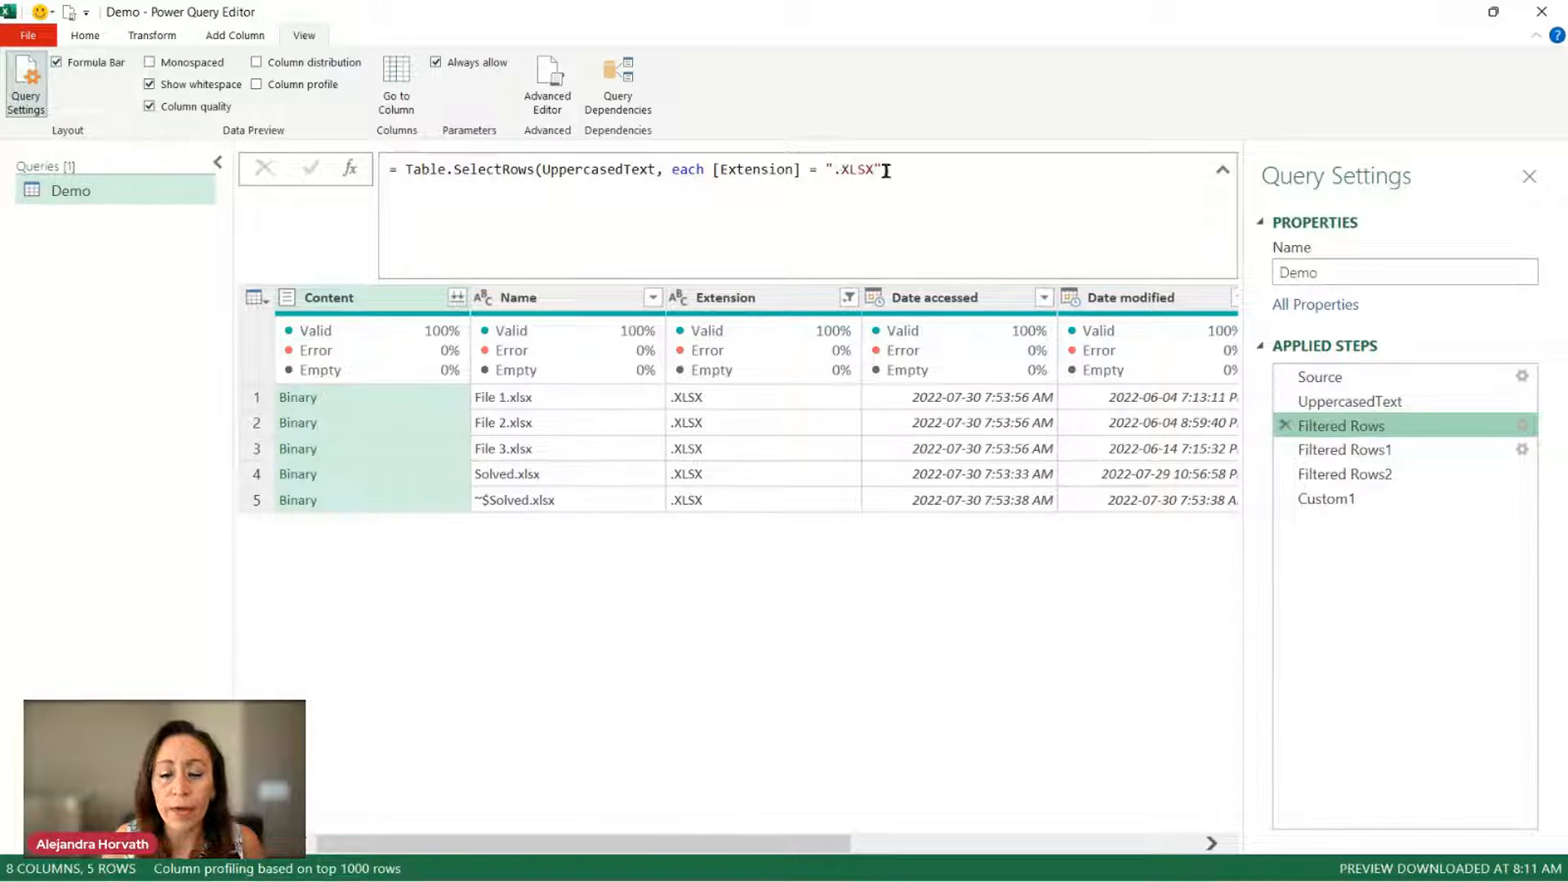
key(F2)
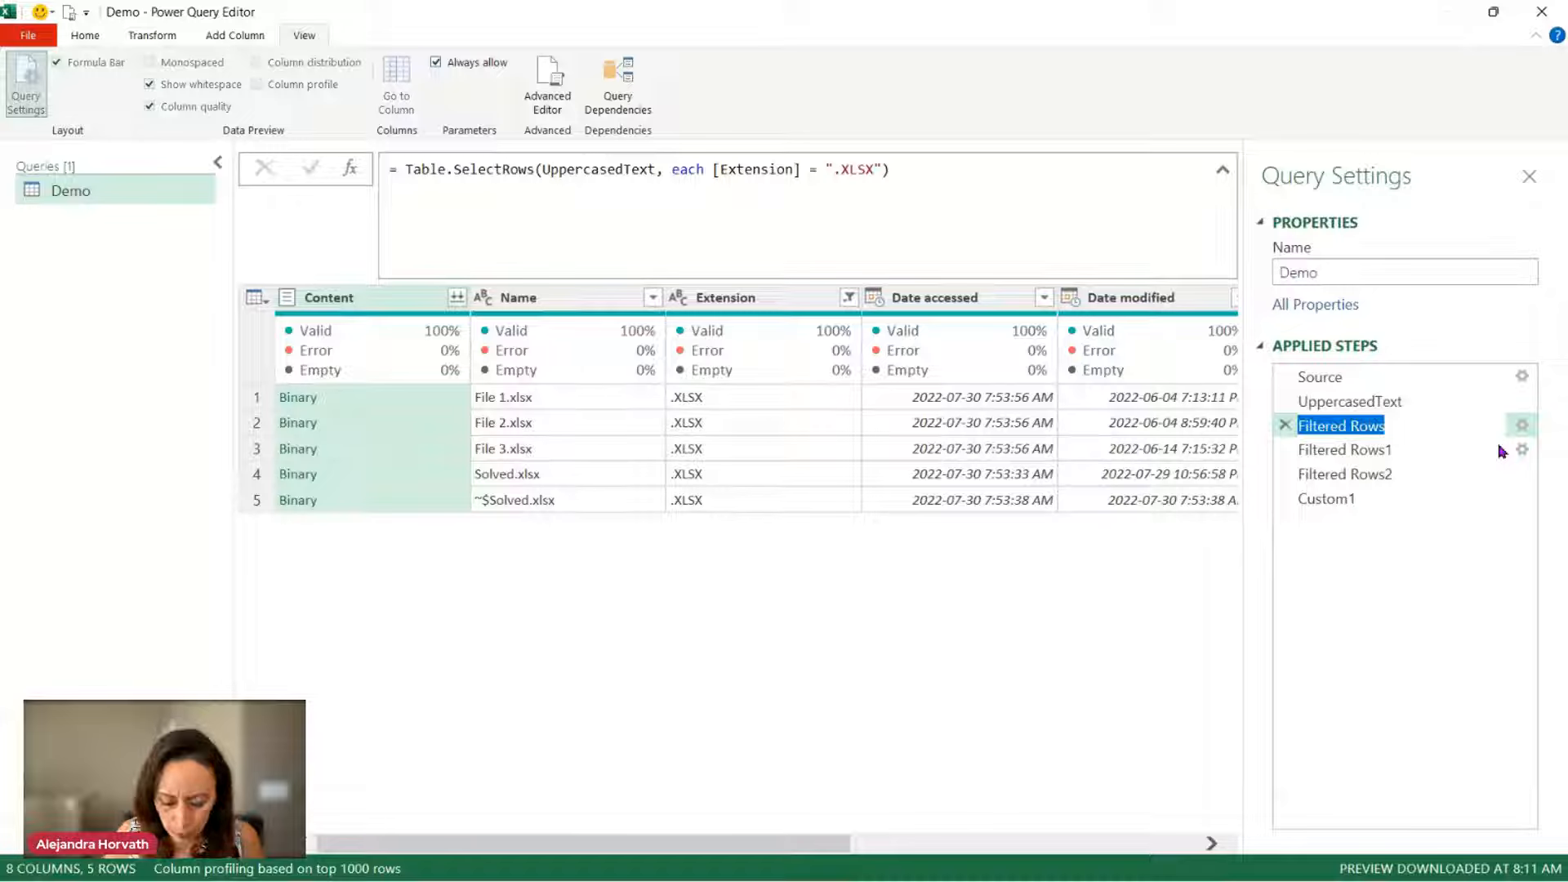
key(End)
key(BackSpace)
key(BackSpace)
key(BackSpace)
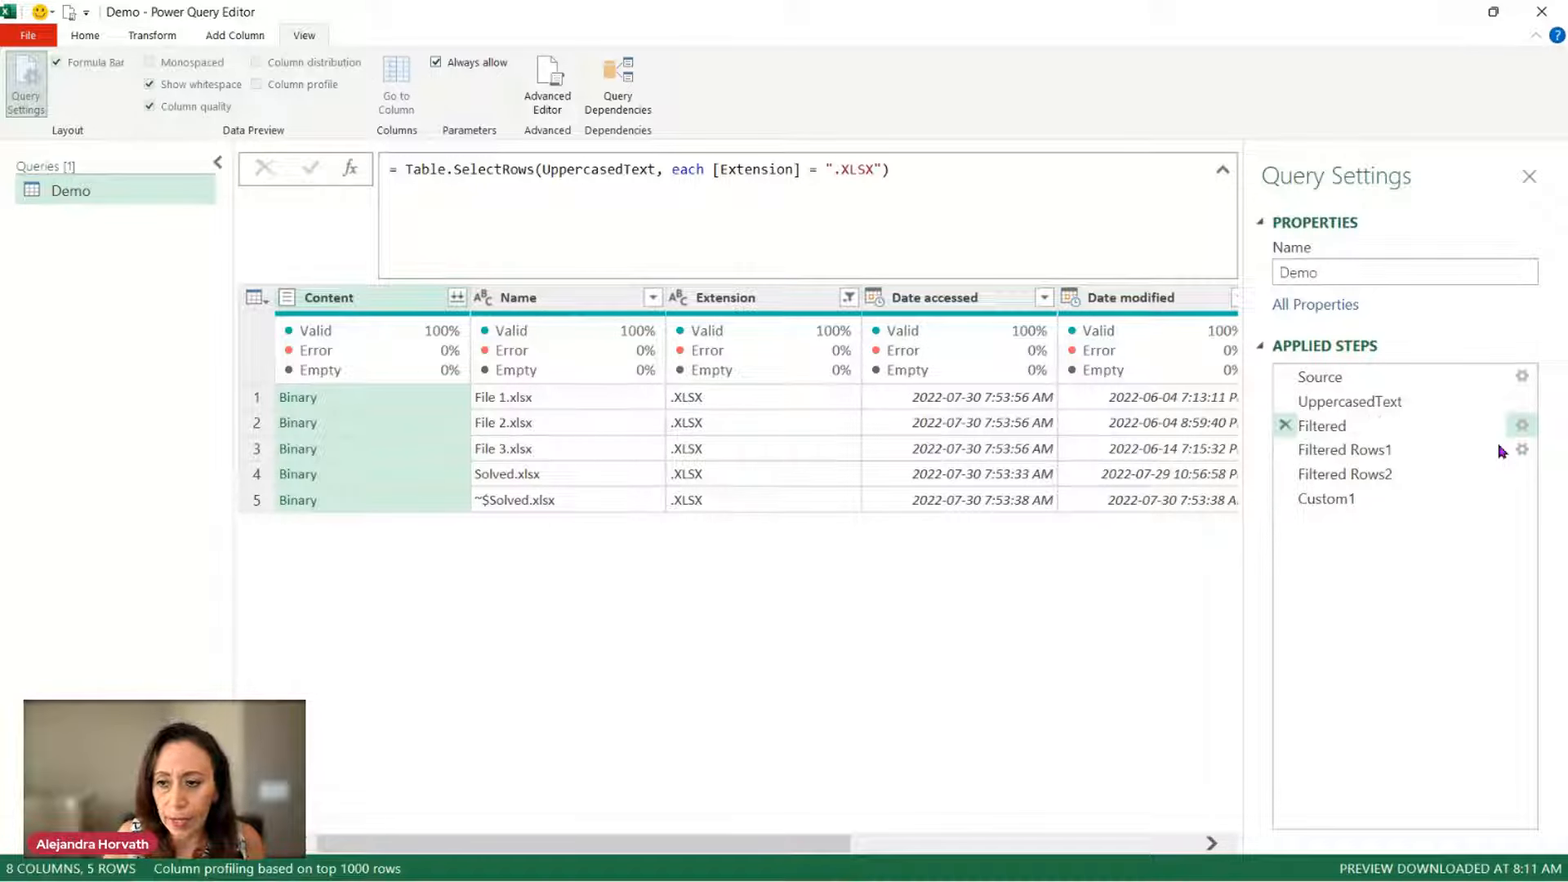
text(XLSX)
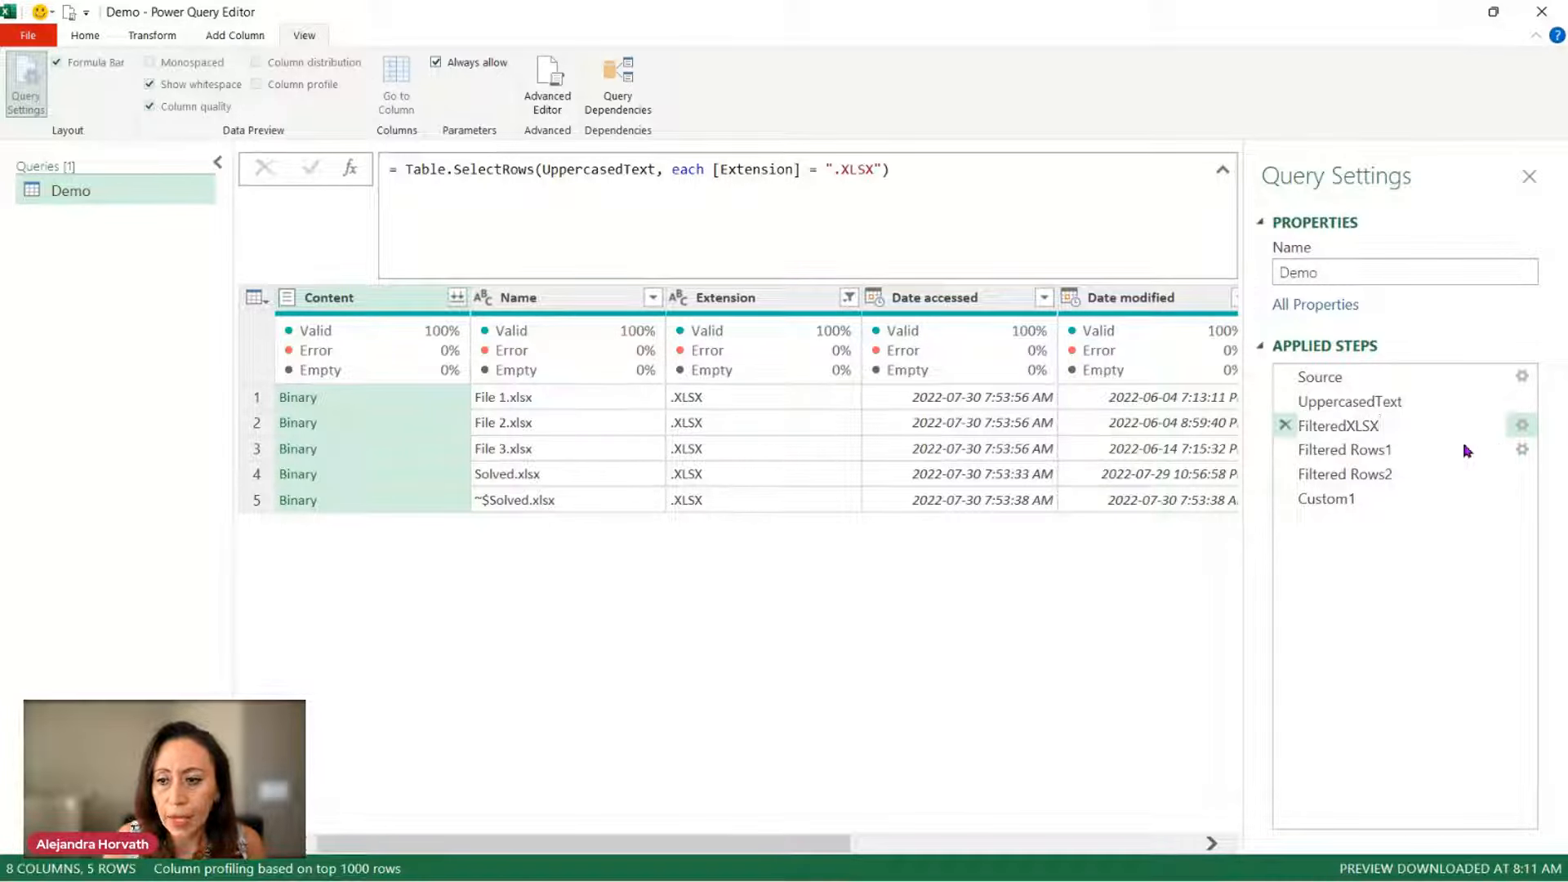
key(Return)
Step: Rename the Filtered Rows1 step, which excludes names beginning with "~", as FilteredOpenFiles
double_click(1406, 462)
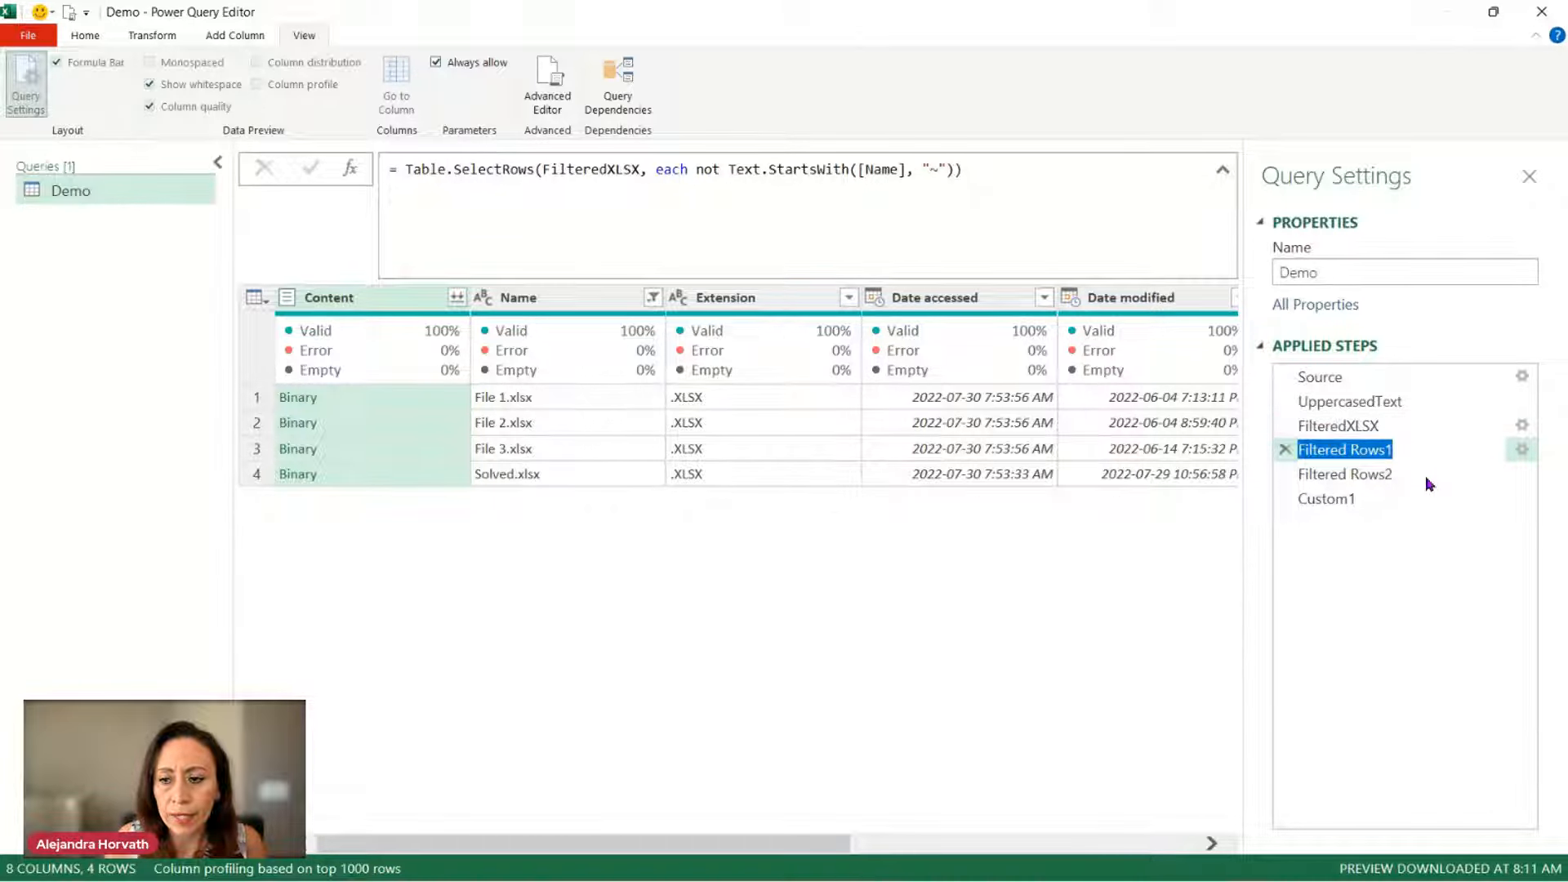
key(End)
key(BackSpace)
key(BackSpace)
key(BackSpace)
key(BackSpace)
key(BackSpace)
key(BackSpace)
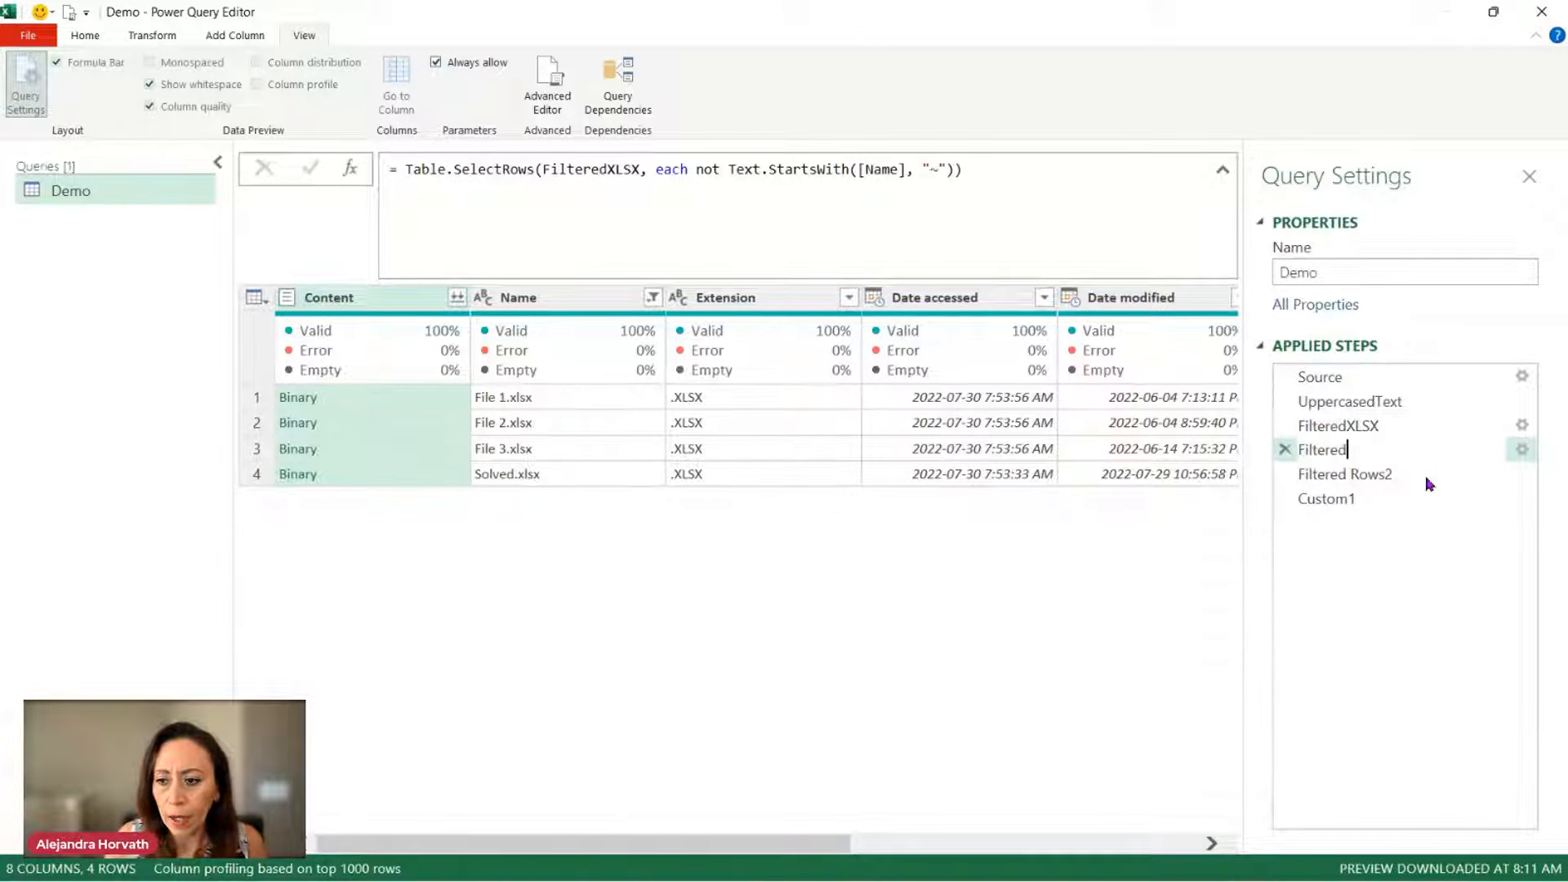
text(OpenFiles)
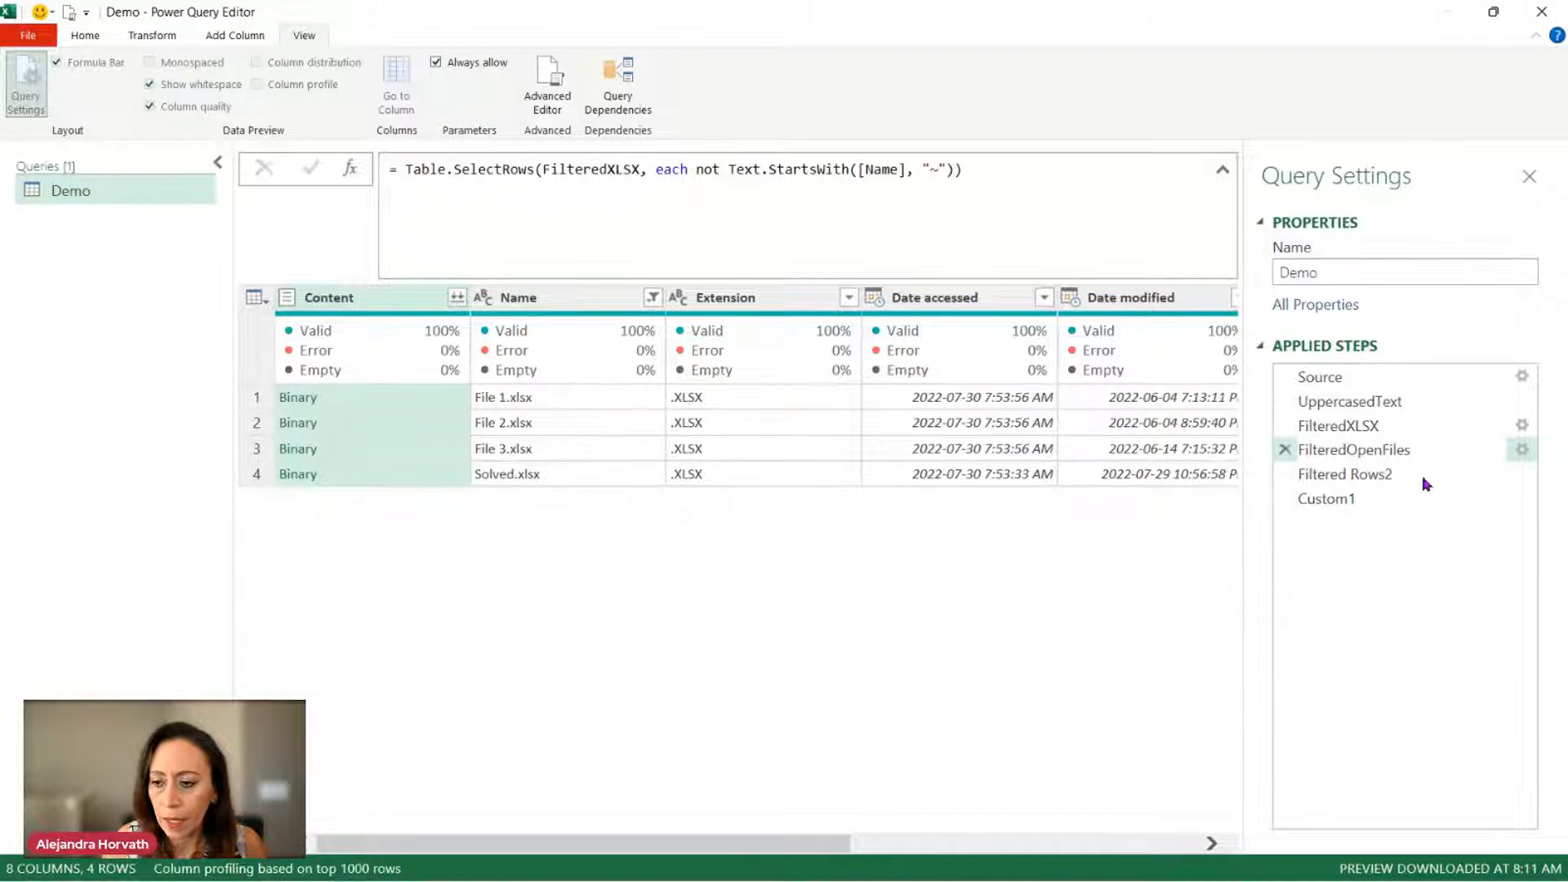
key(Return)
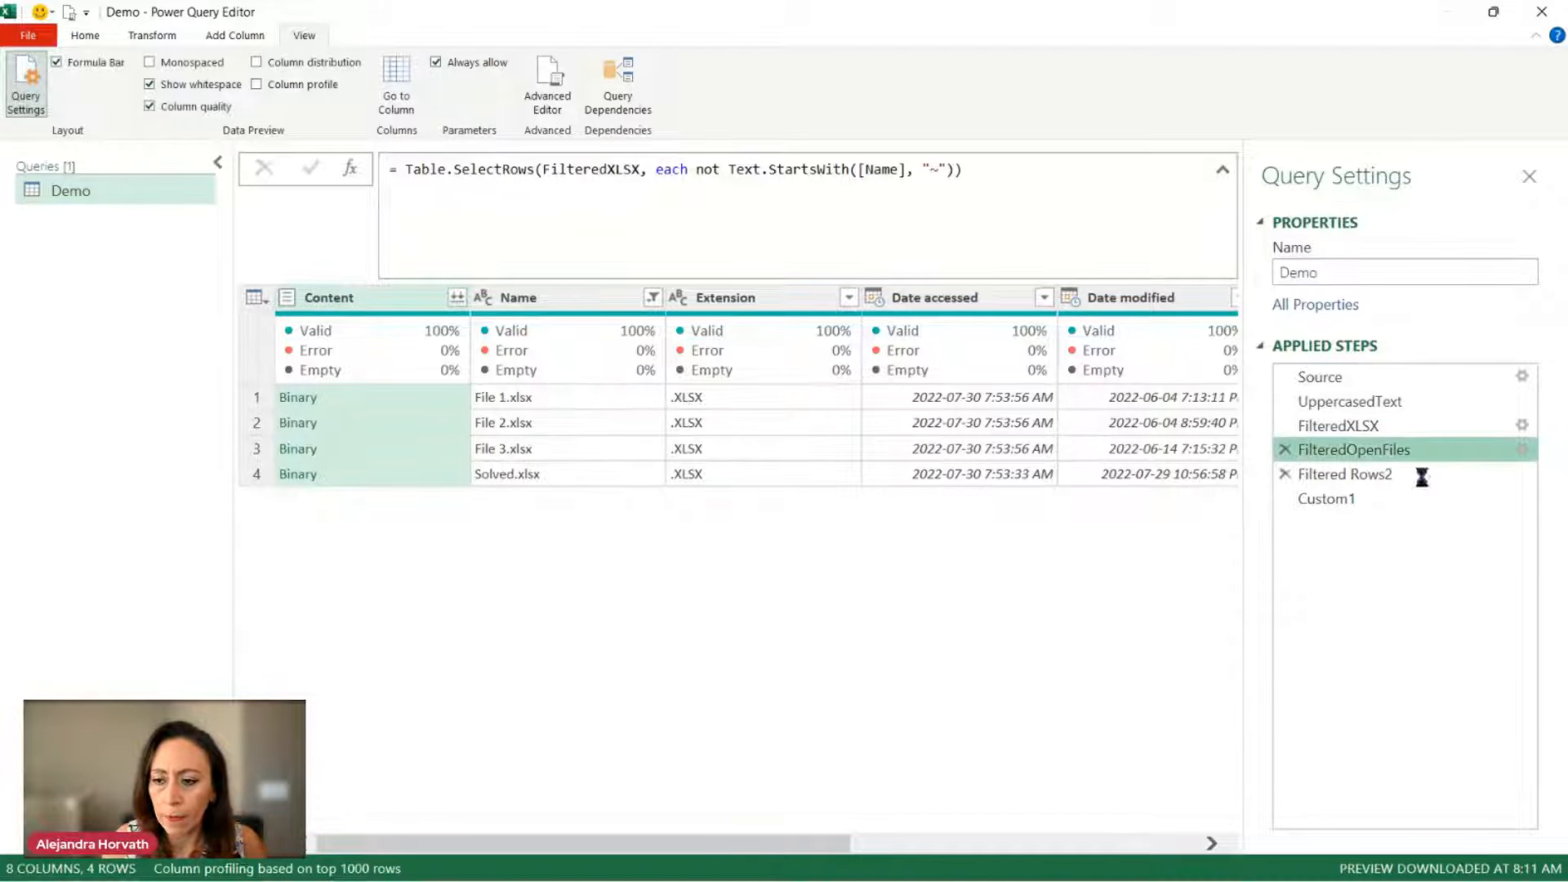
Step: Rename the Filtered Rows2 step as FilteredFileName and select the Custom1 step
click(1425, 482)
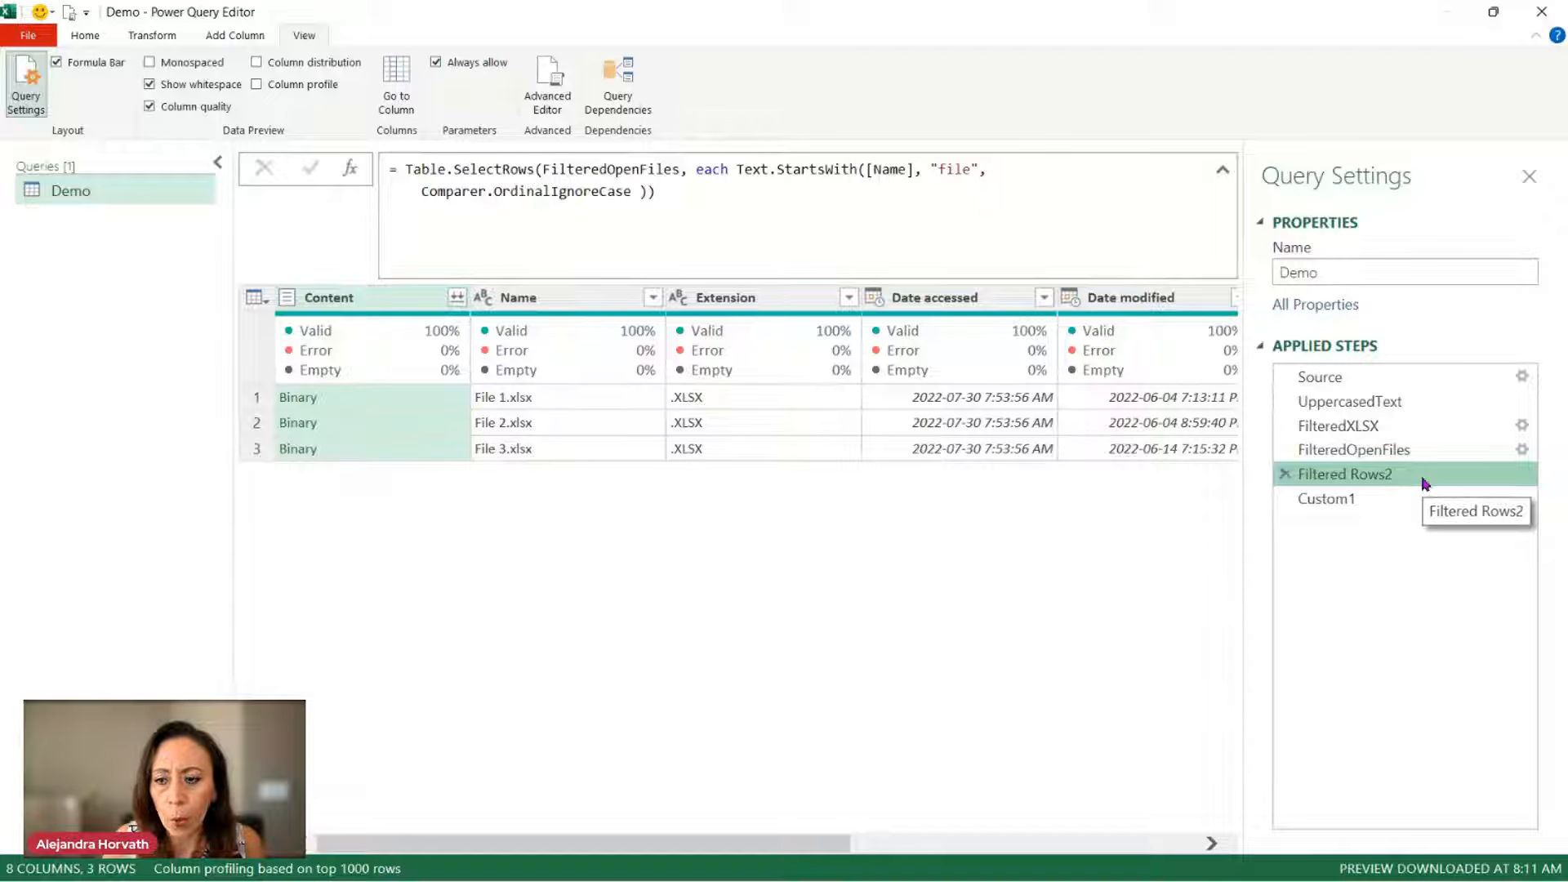
double_click(1425, 482)
key(End)
key(BackSpace)
key(BackSpace)
key(BackSpace)
key(BackSpace)
key(BackSpace)
key(BackSpace)
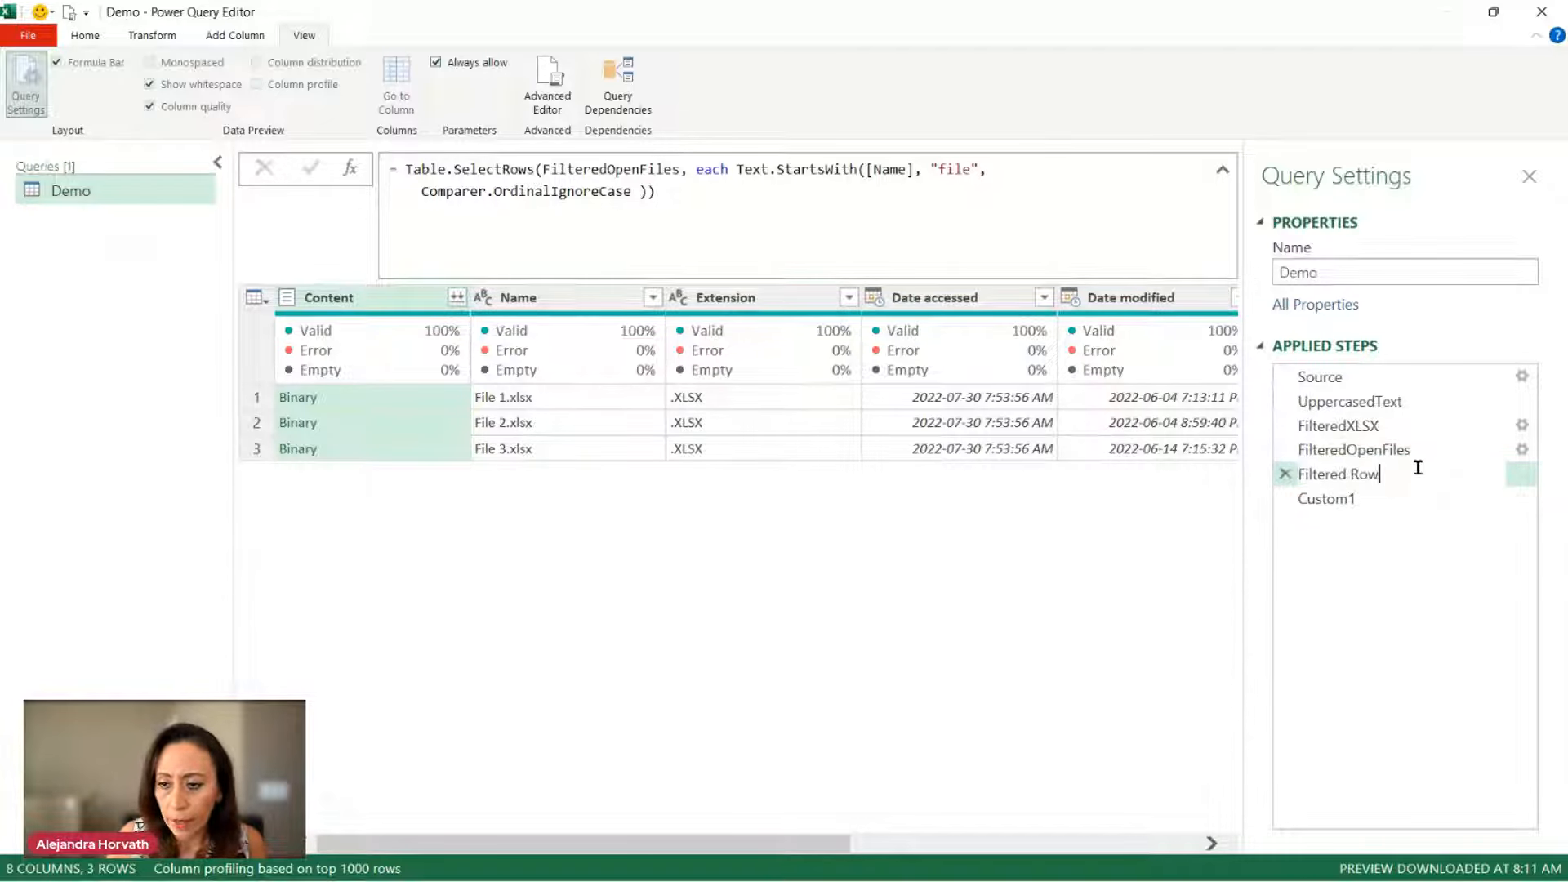
text(Fin)
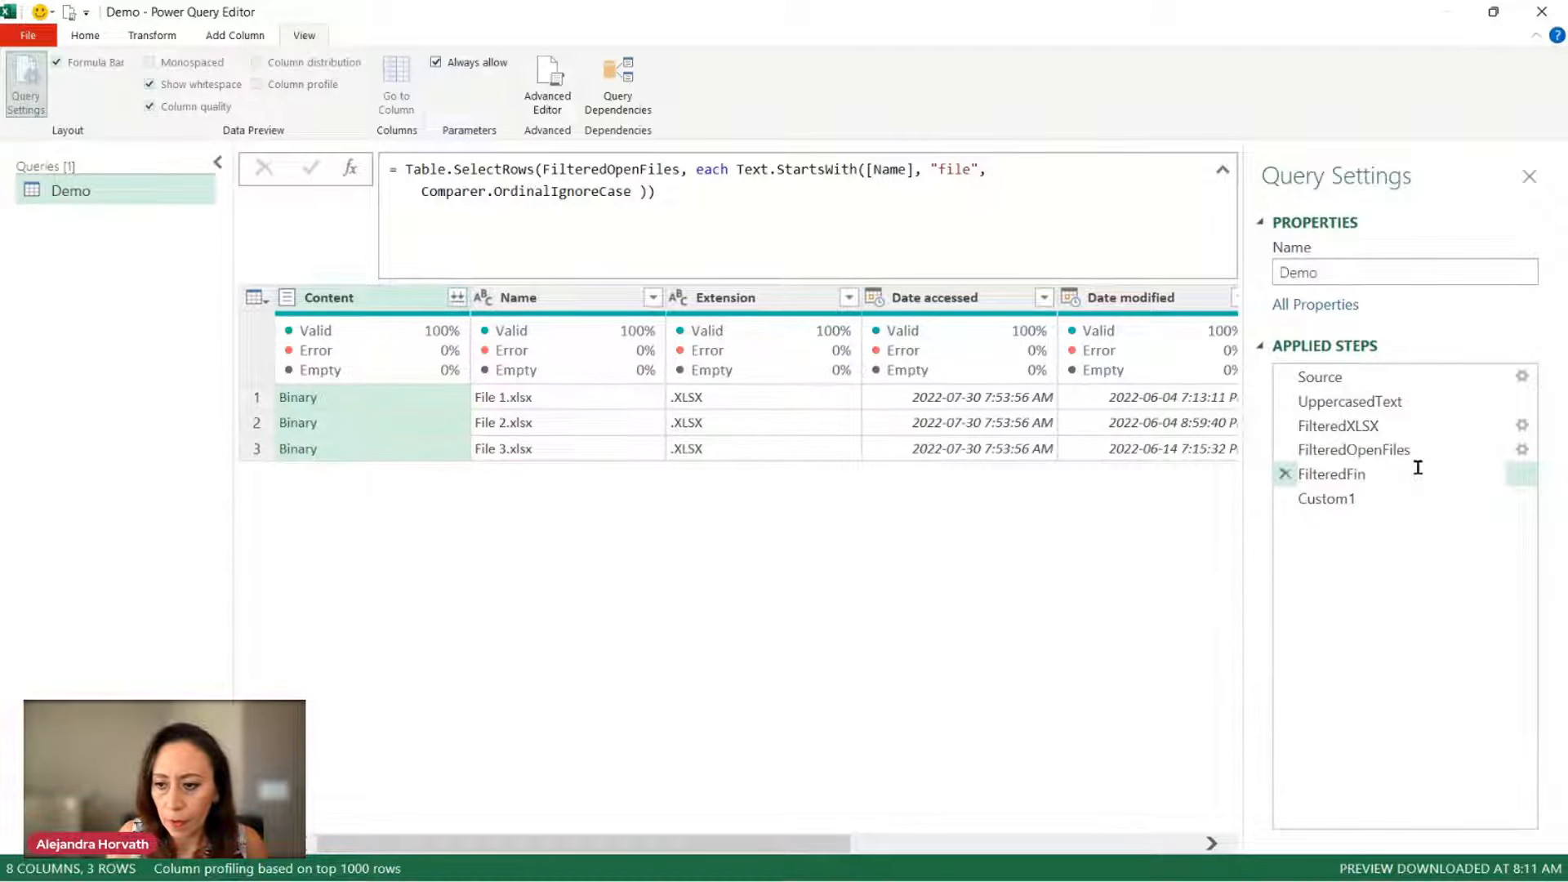
text(eName)
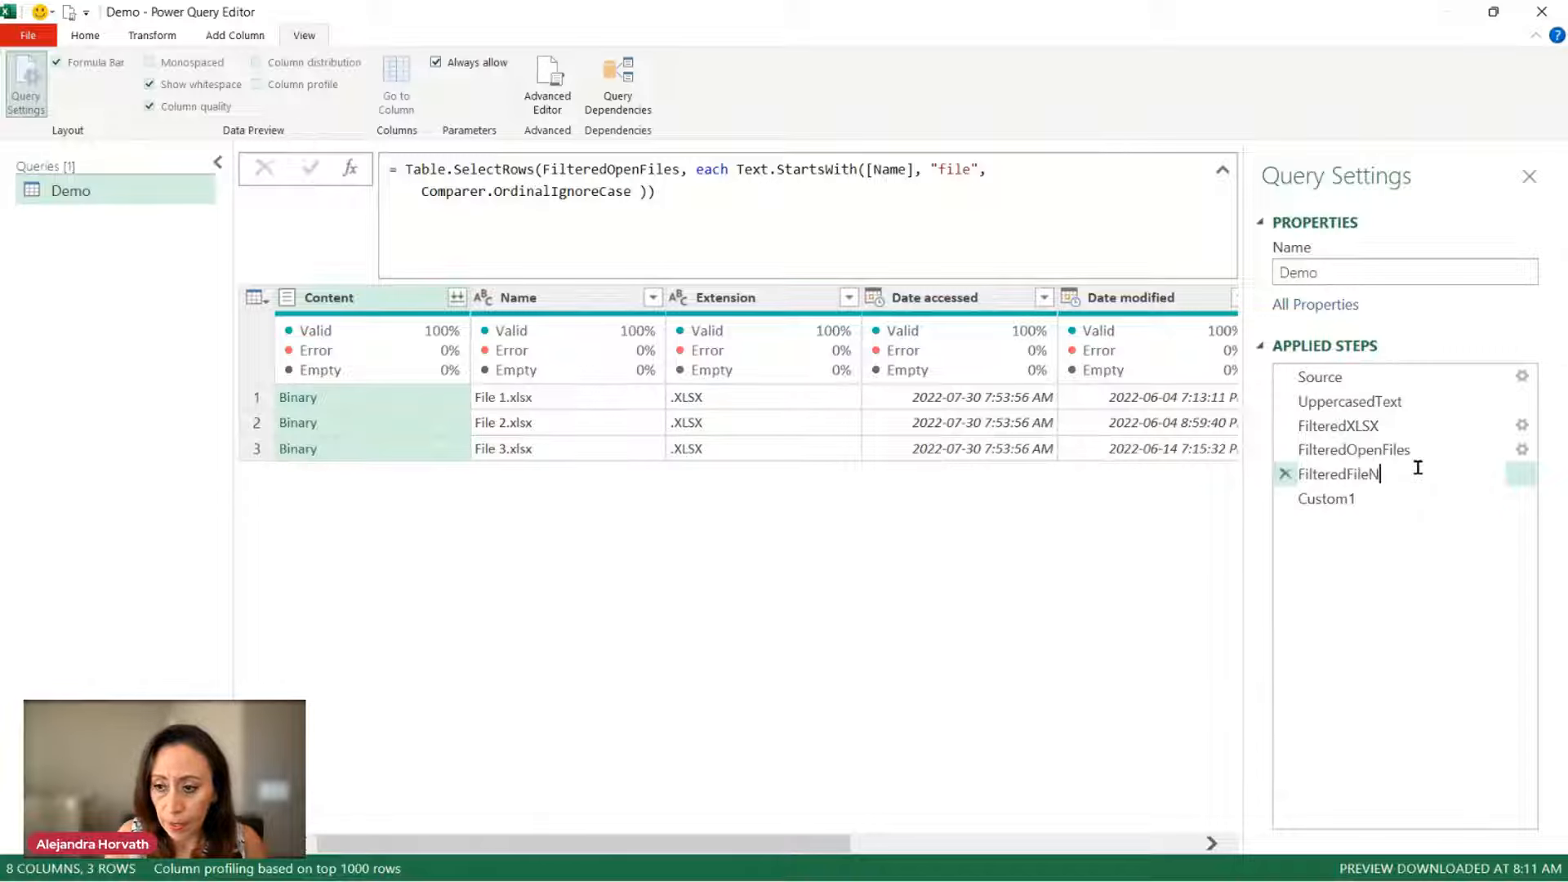
click(1370, 500)
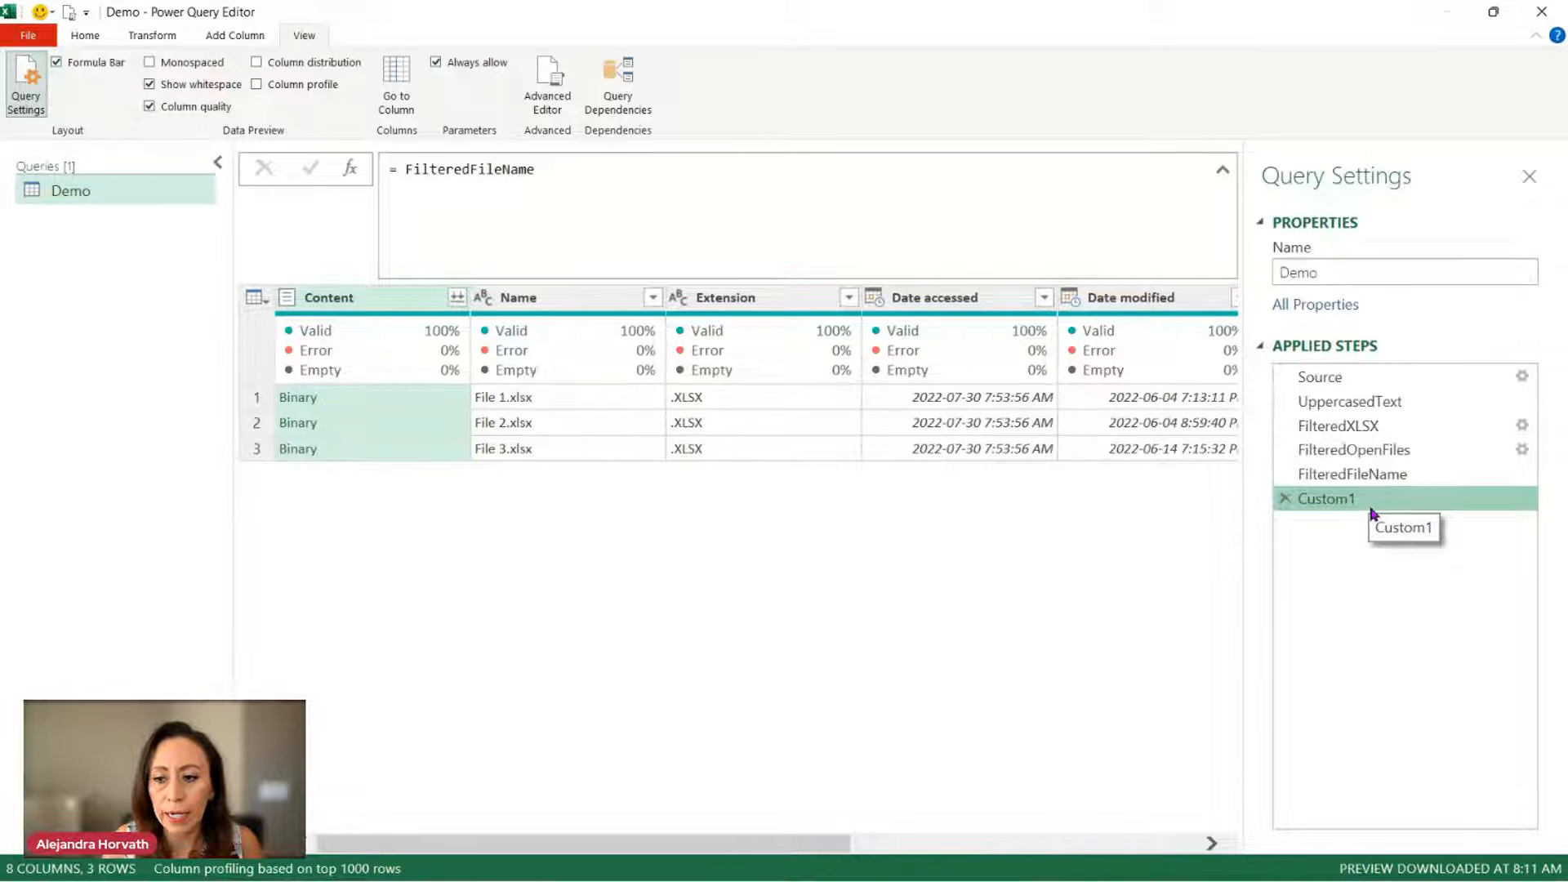
Step: Rename the Custom1 step as ExtractContent
double_click(1372, 503)
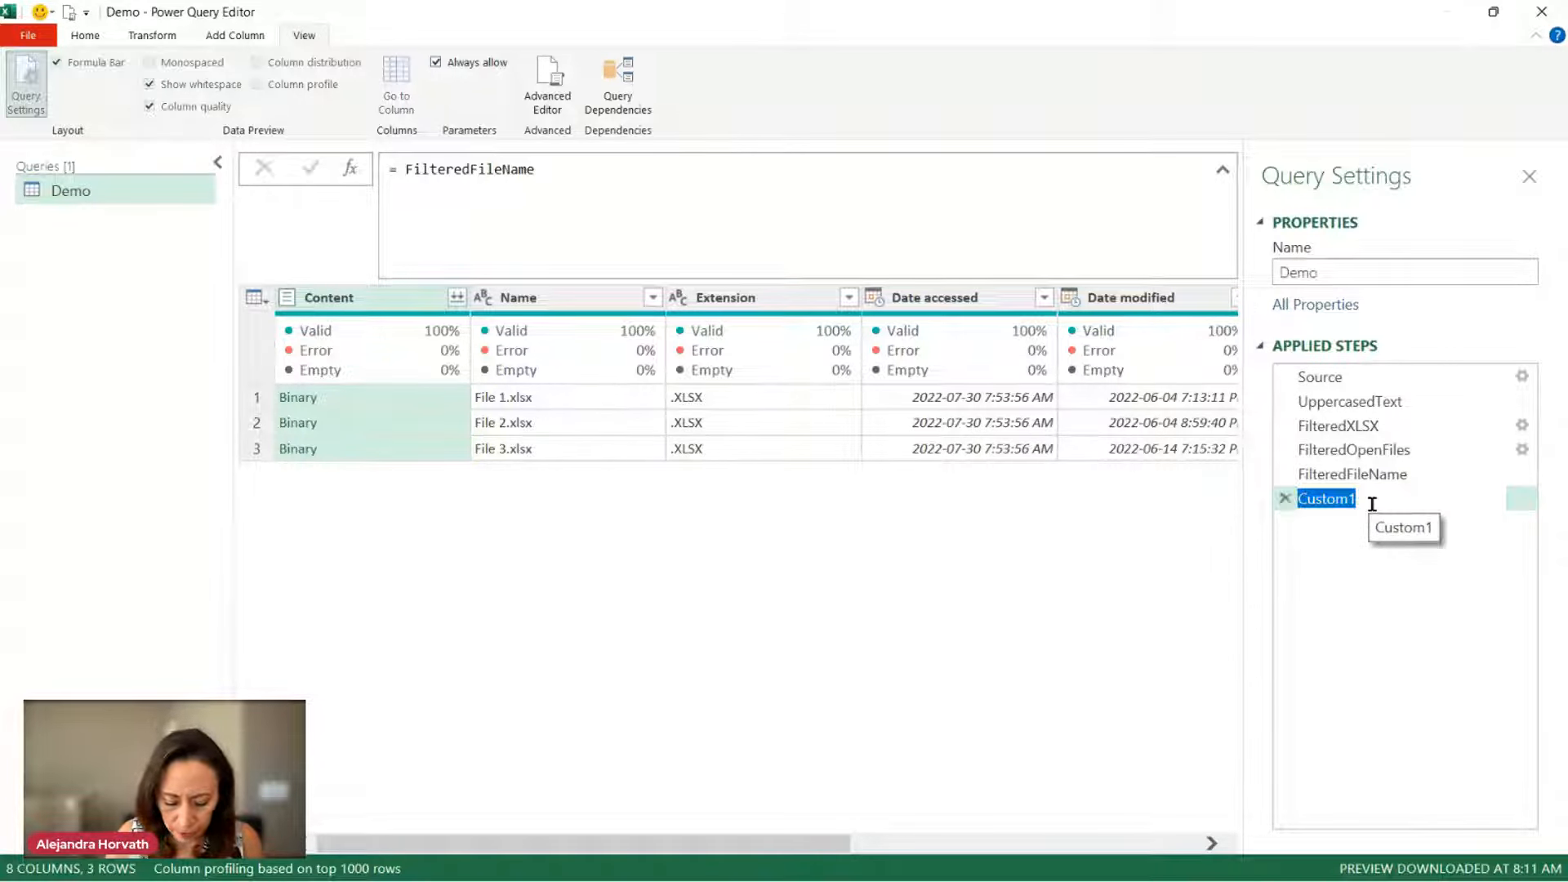
text(Extract)
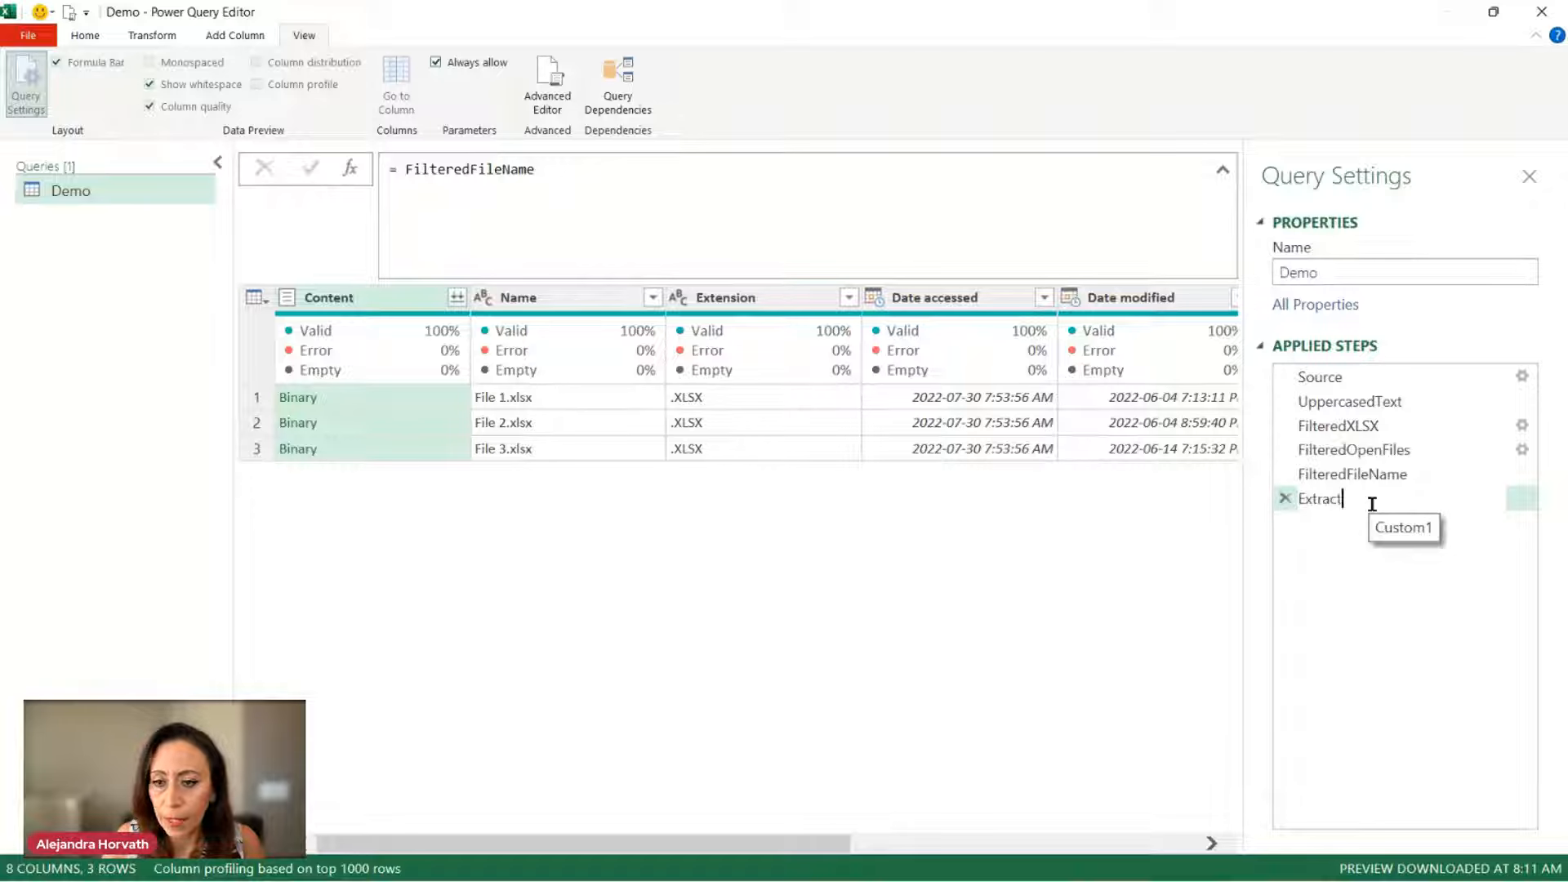
text(Cont)
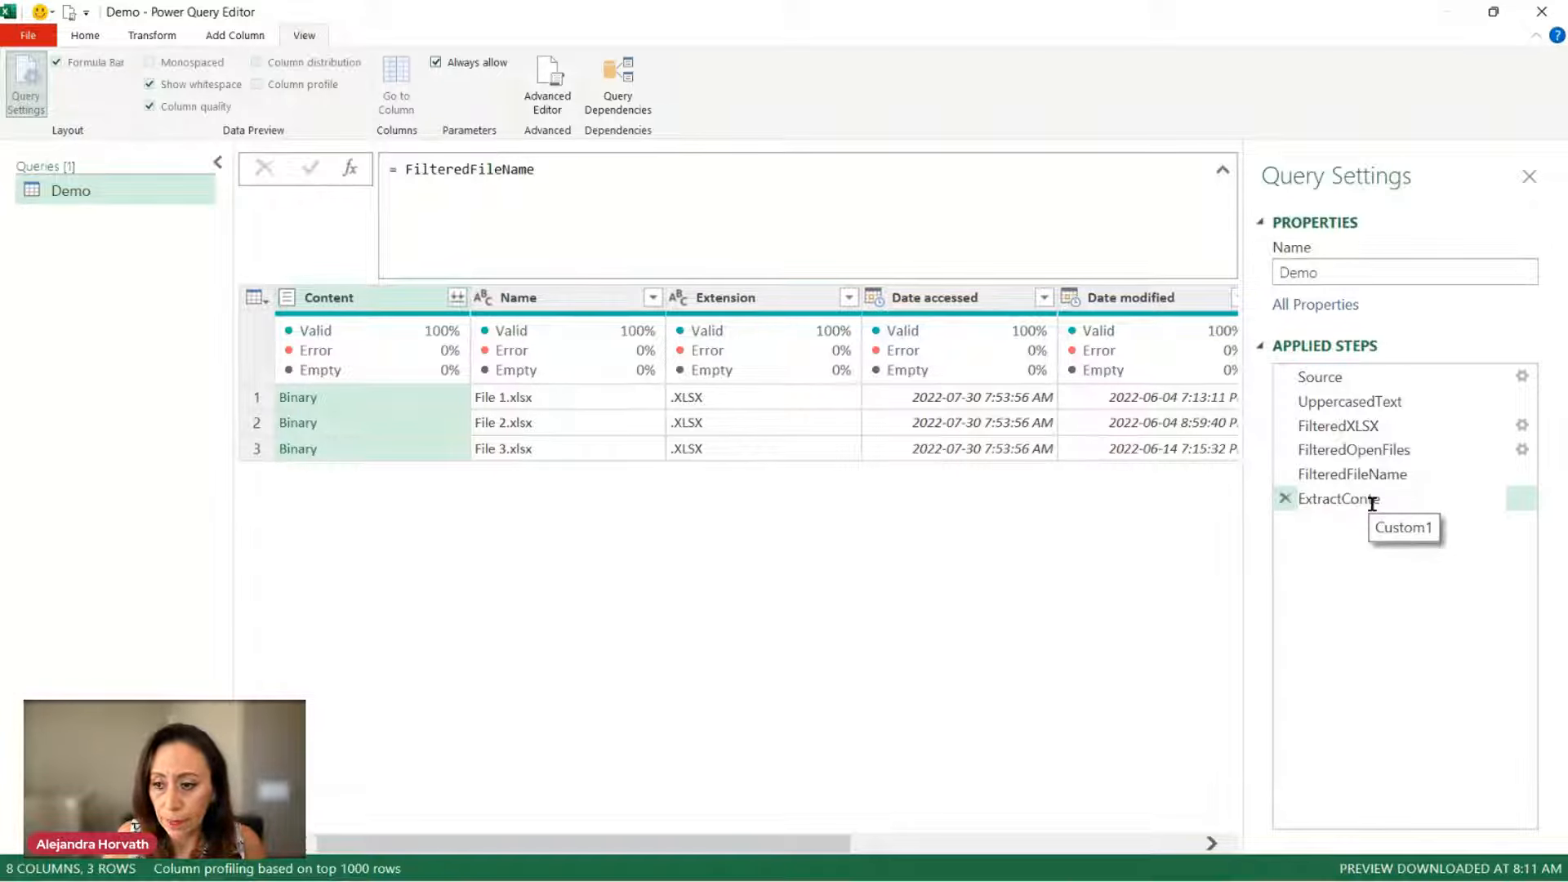
text(ent)
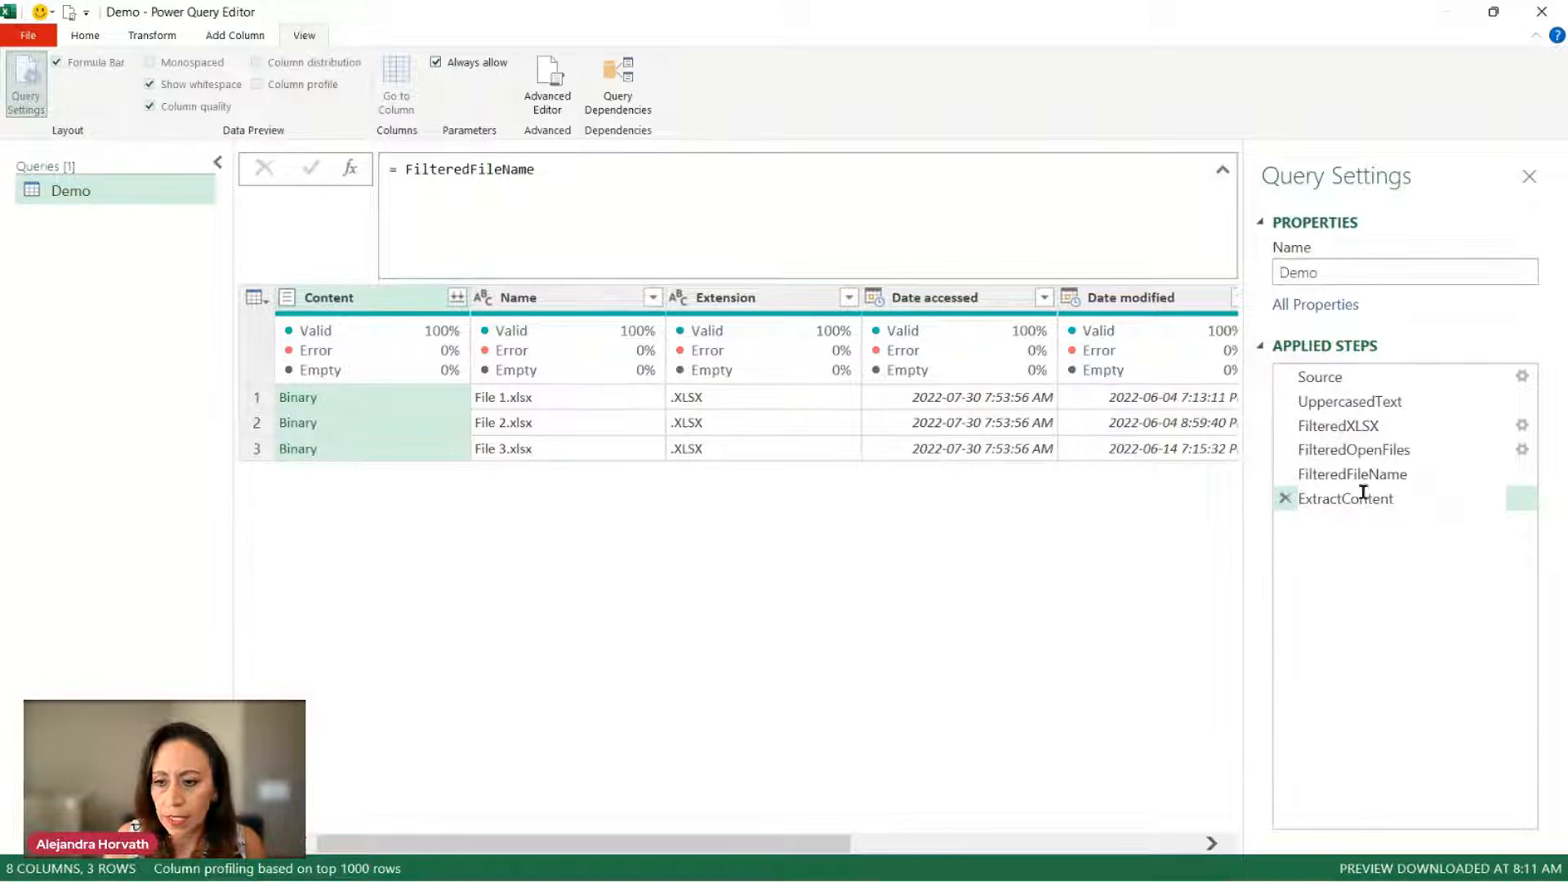
key(Escape)
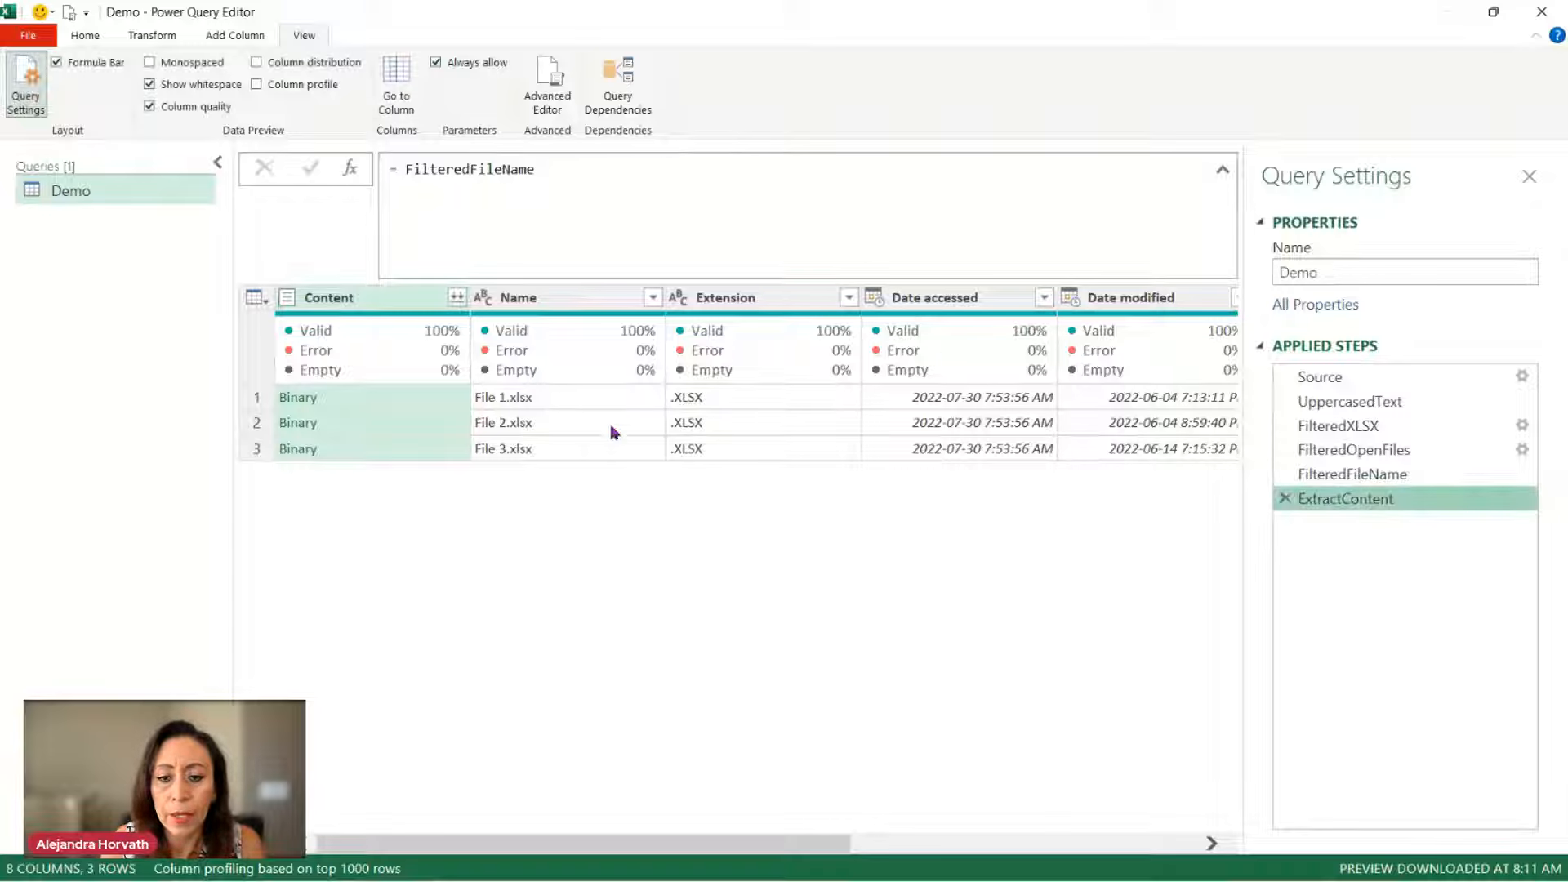
Step: Insert the Table.TransformColumns function and an opening parenthesis before FilteredFileName in the ExtractContent step's formula
click(504, 190)
key(ctrl+shift+plus)
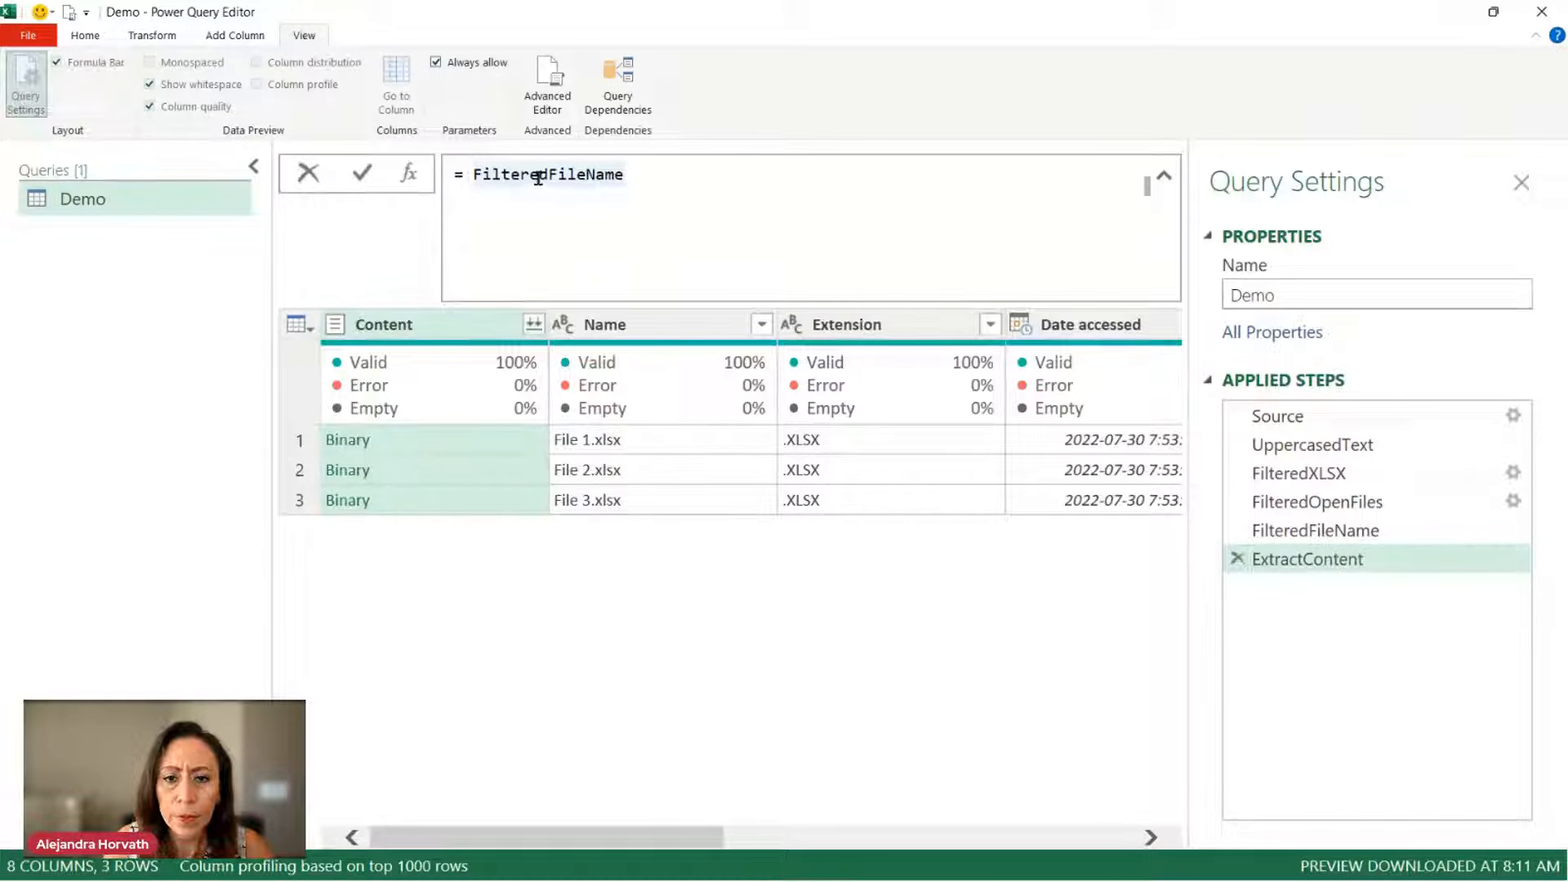
mouse_move(575, 178)
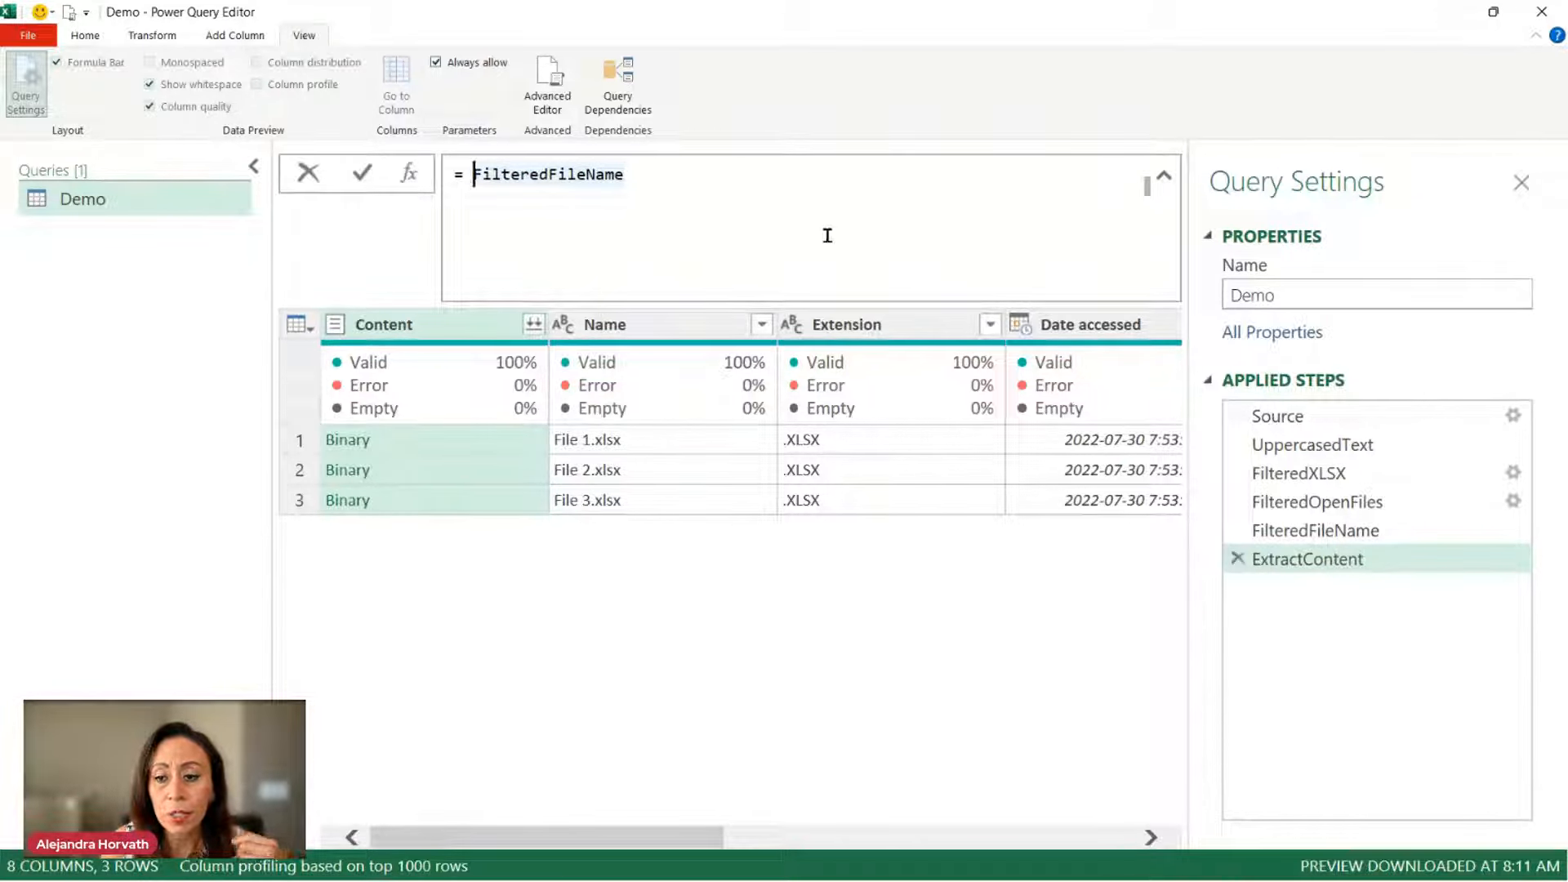
key(Left)
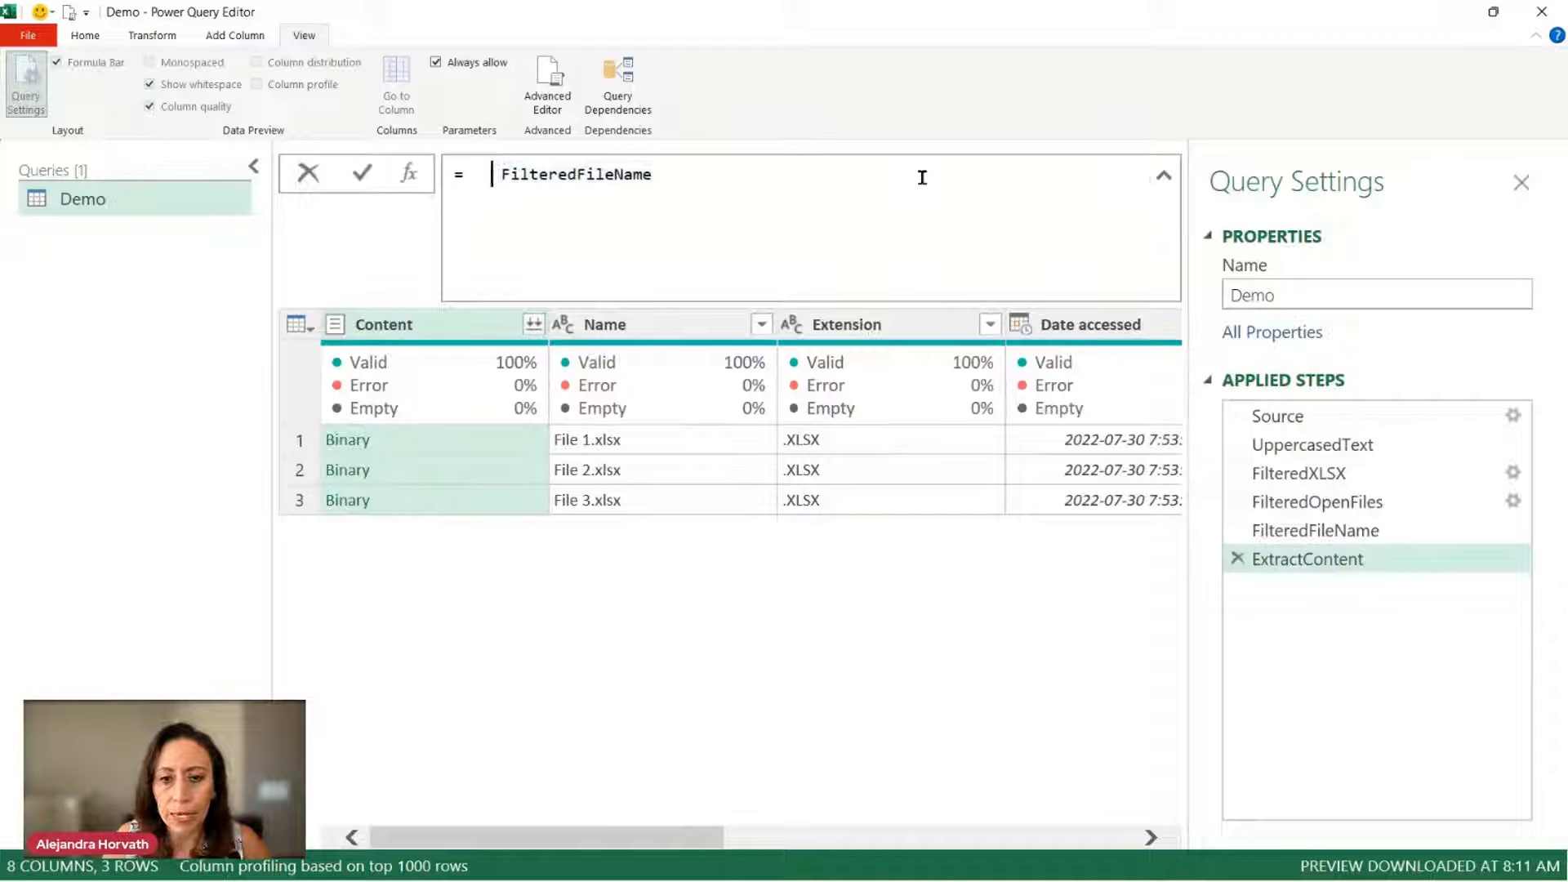
key(Left)
key(Left)
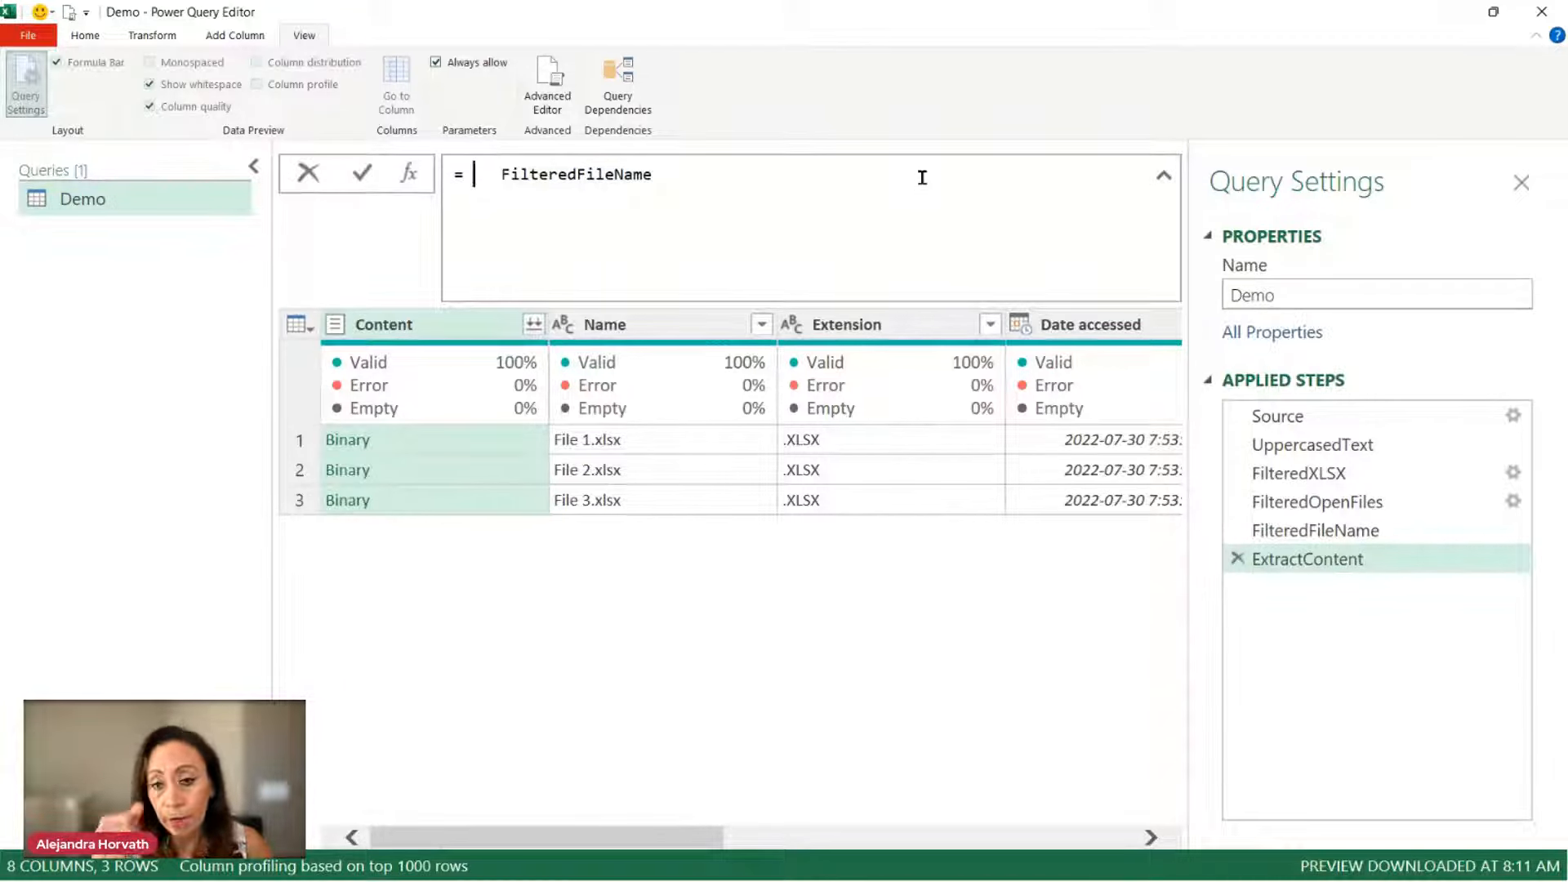
text(ta)
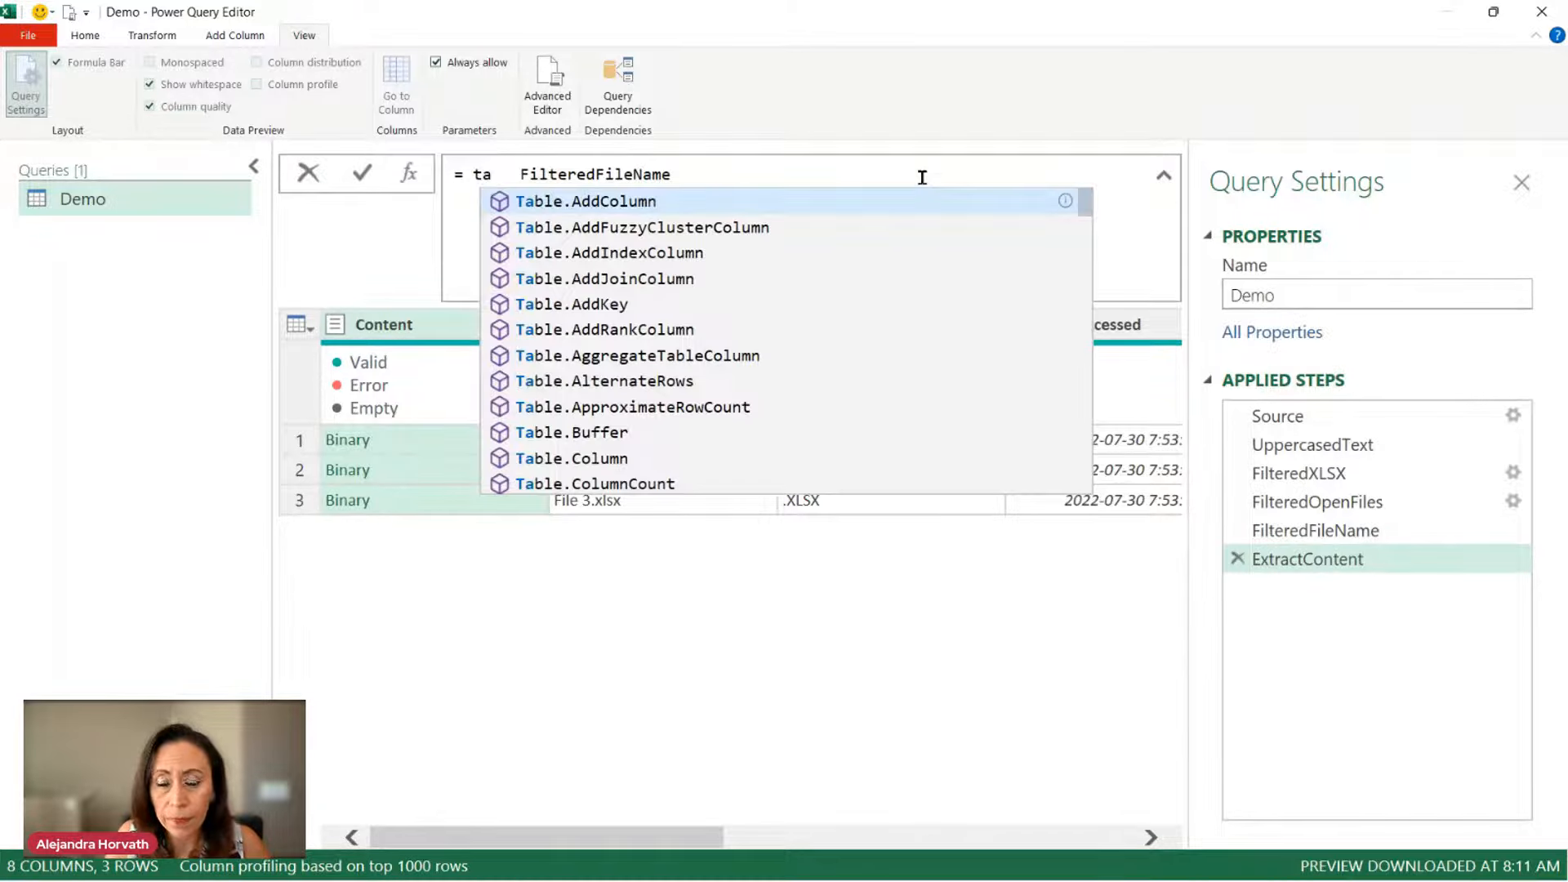
text(ta)
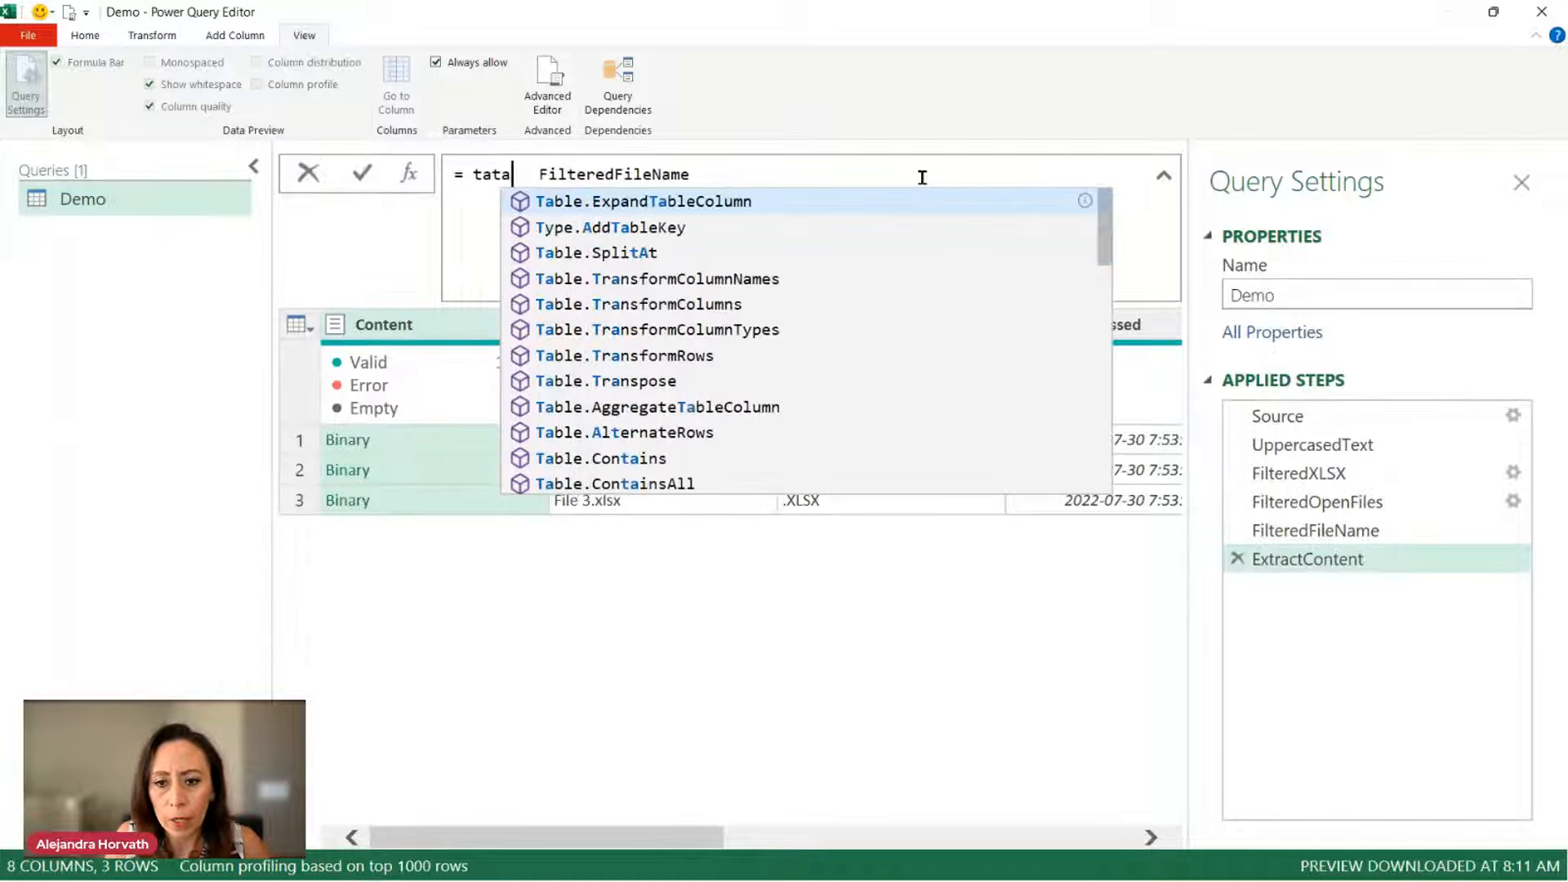
text(c)
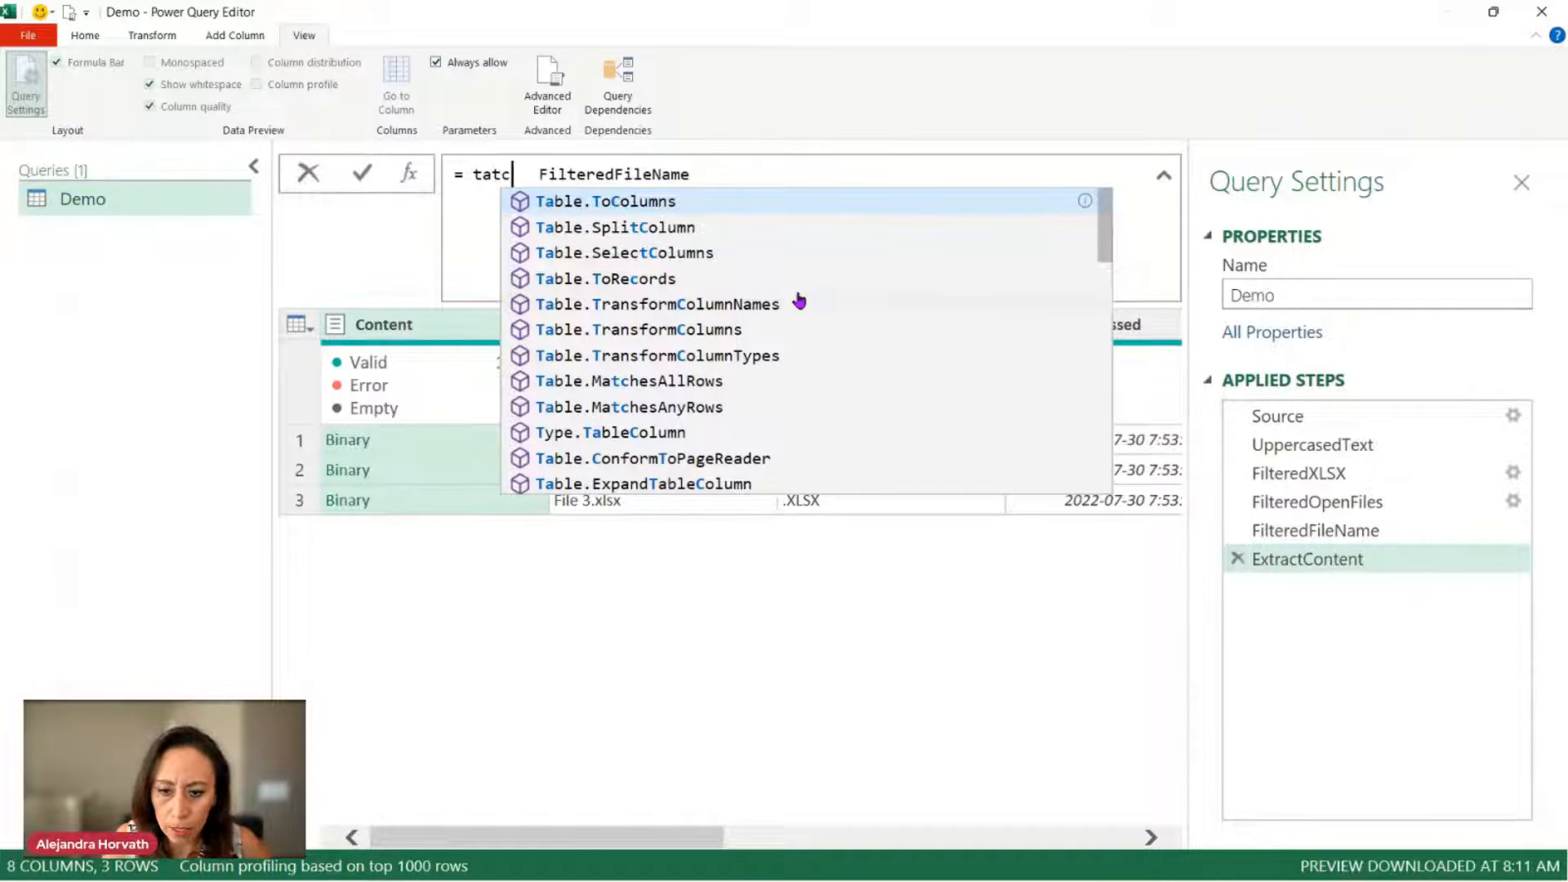
text(ol)
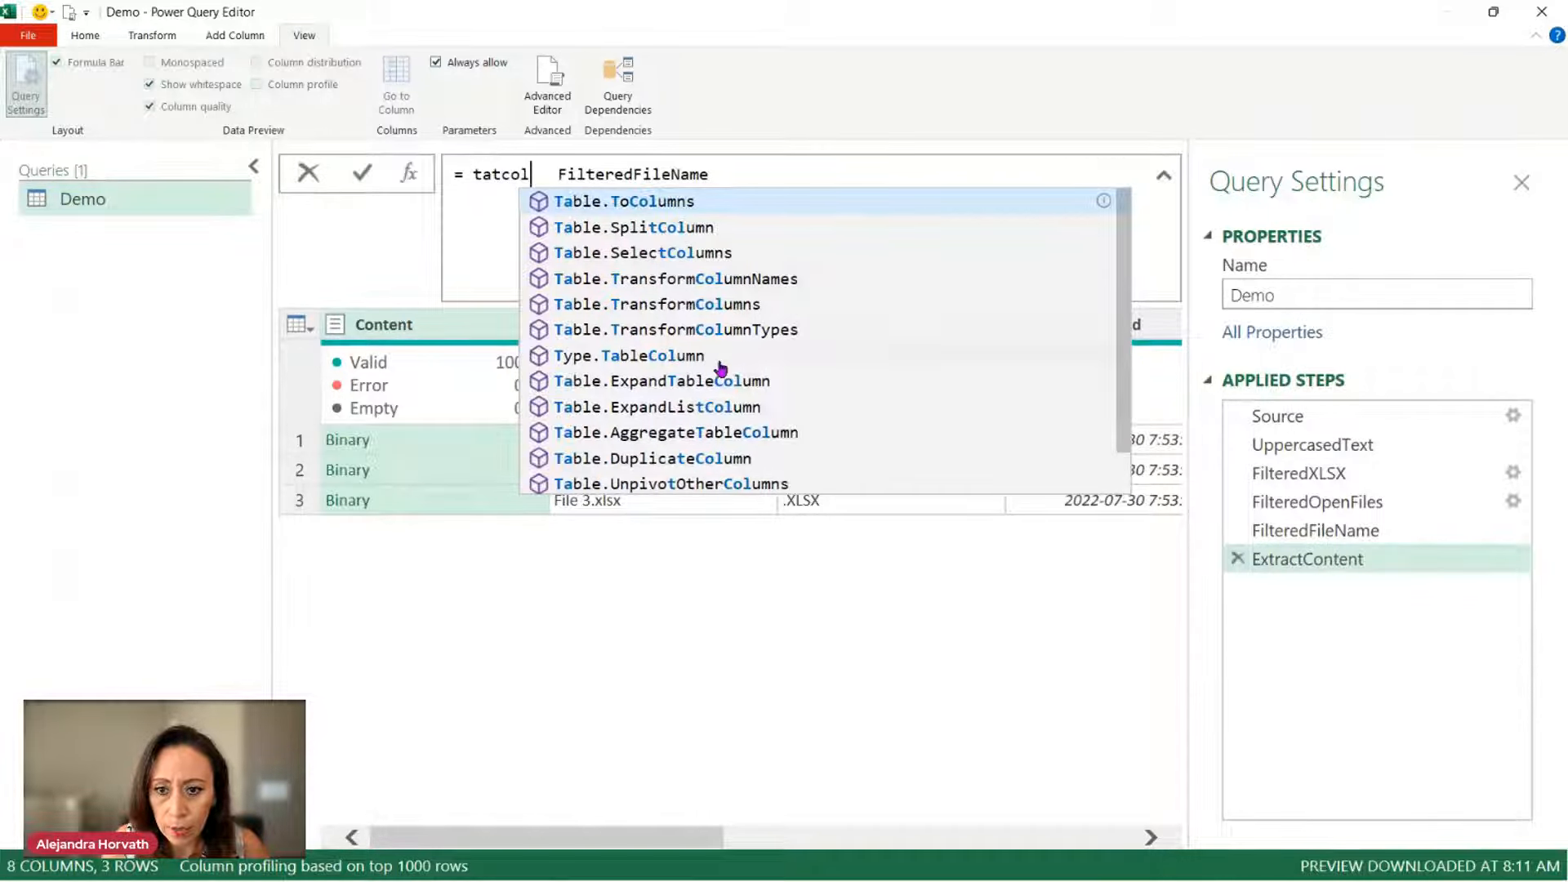
click(735, 306)
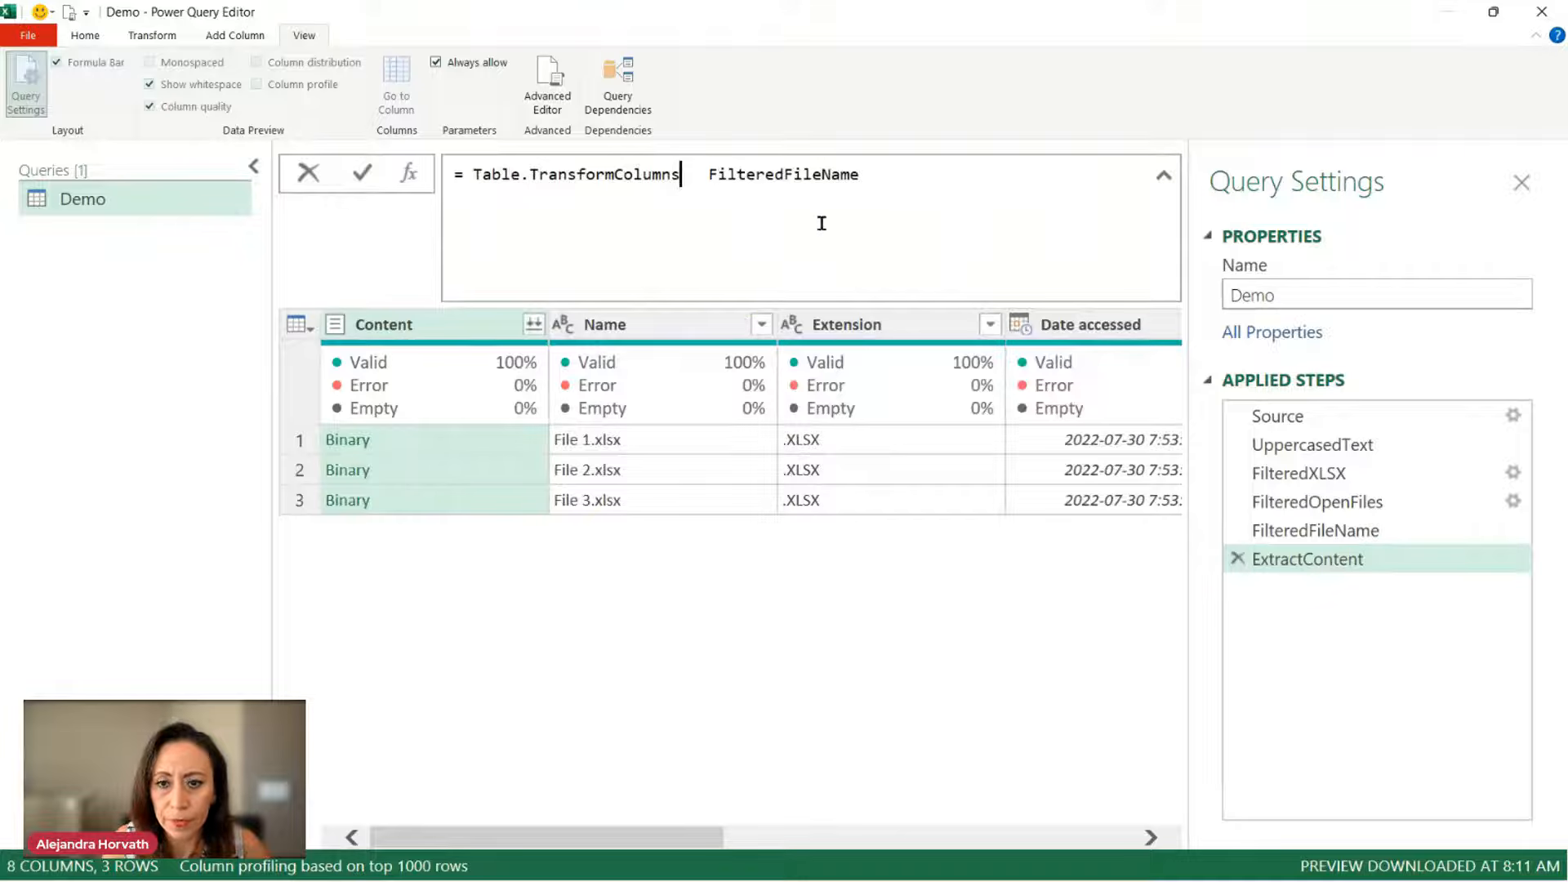
key(Right)
key(Right)
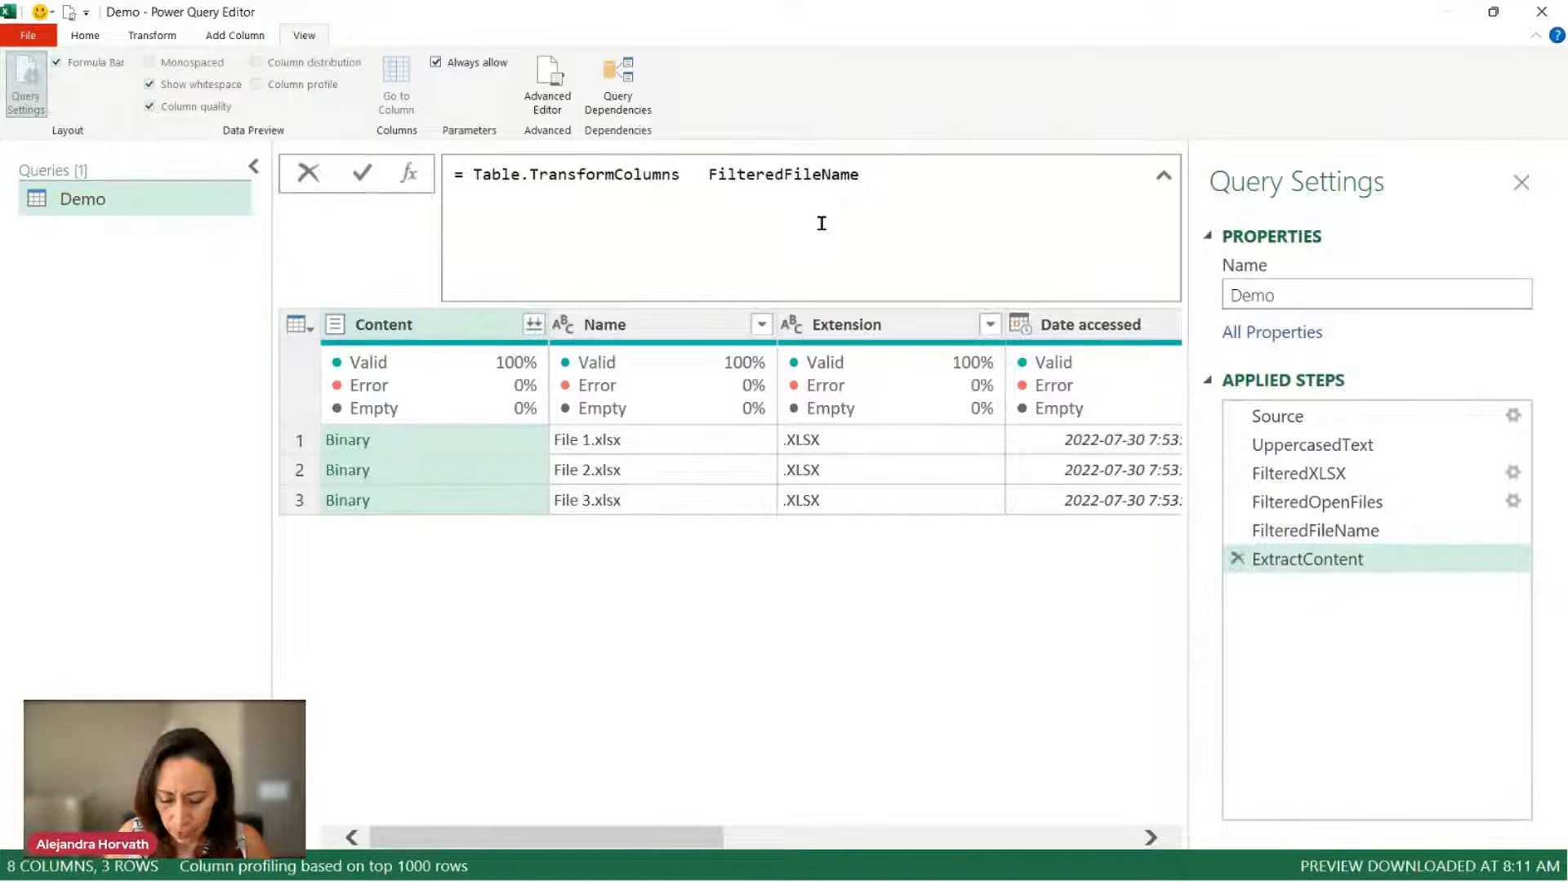
text(()
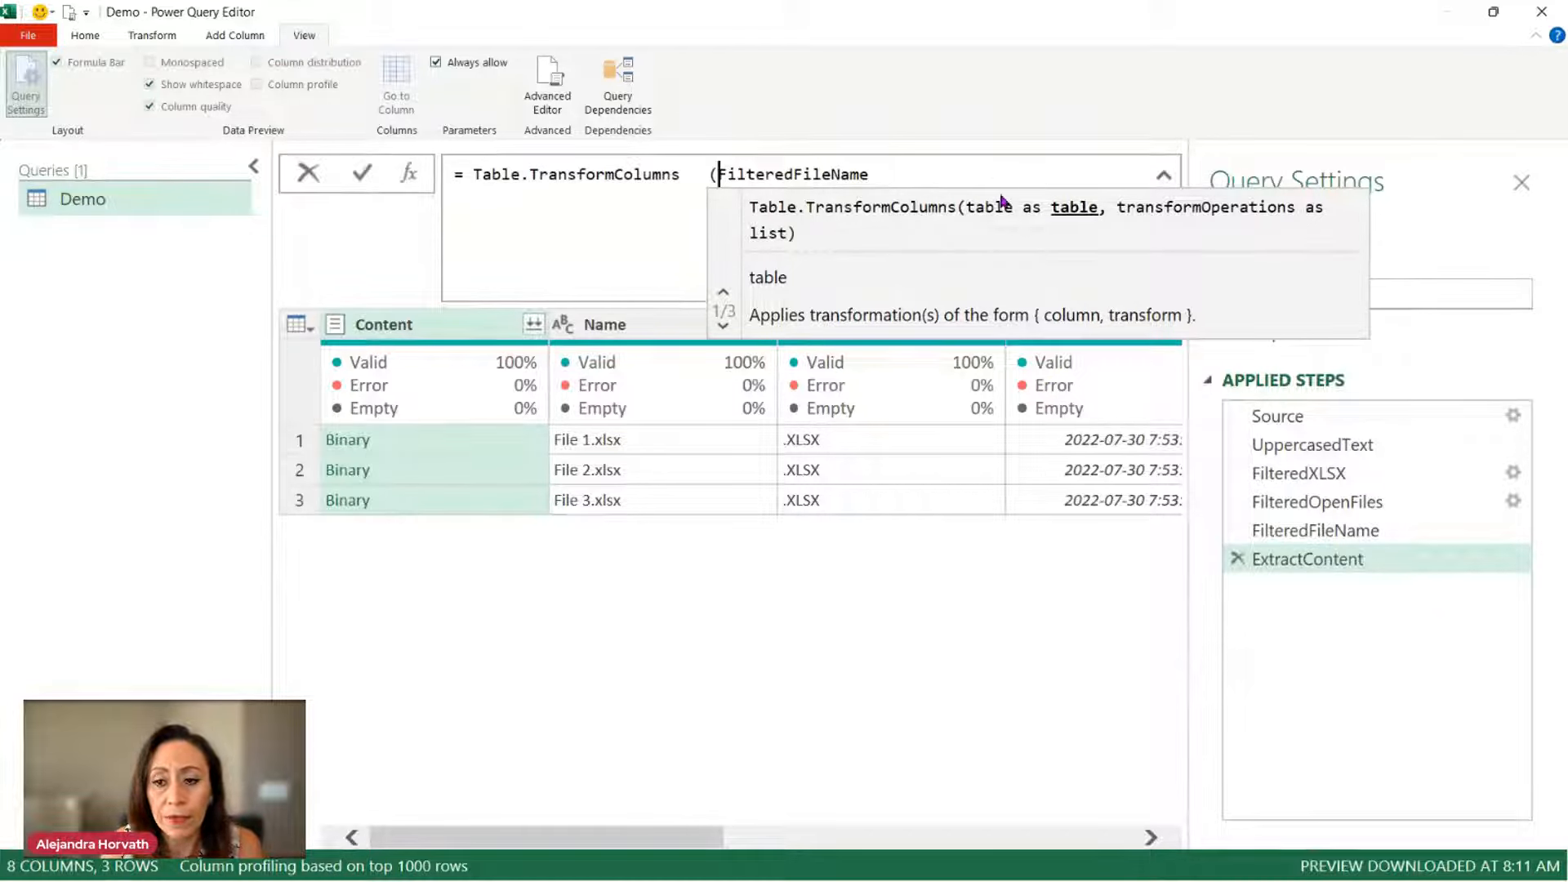
Step: Add a second argument after FilteredFileName: a list in curly braces that starts with the column name "Content"
click(870, 175)
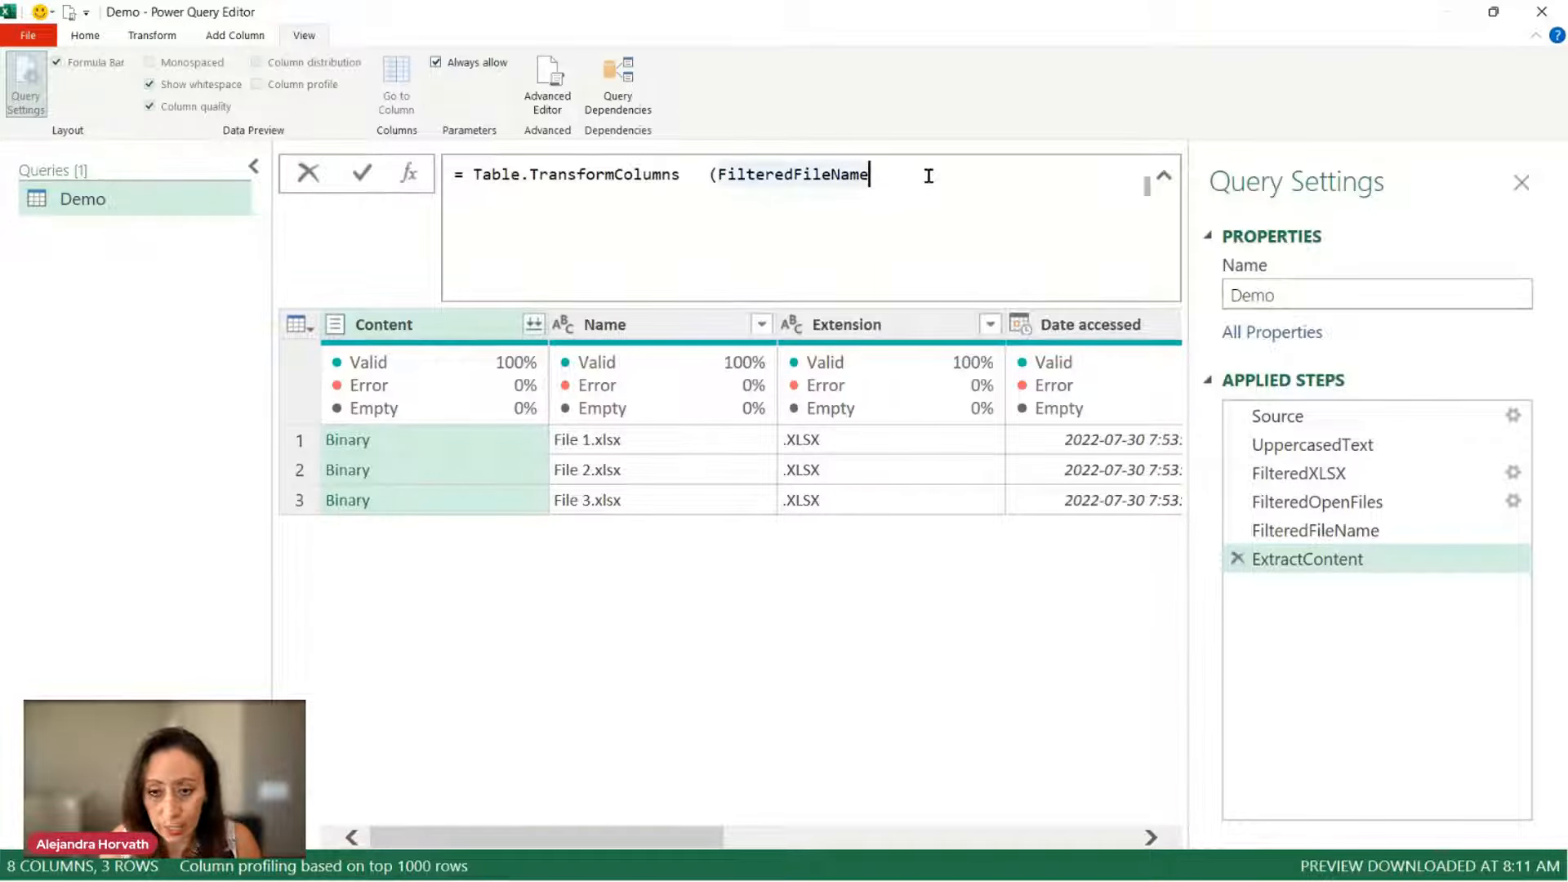
text(,)
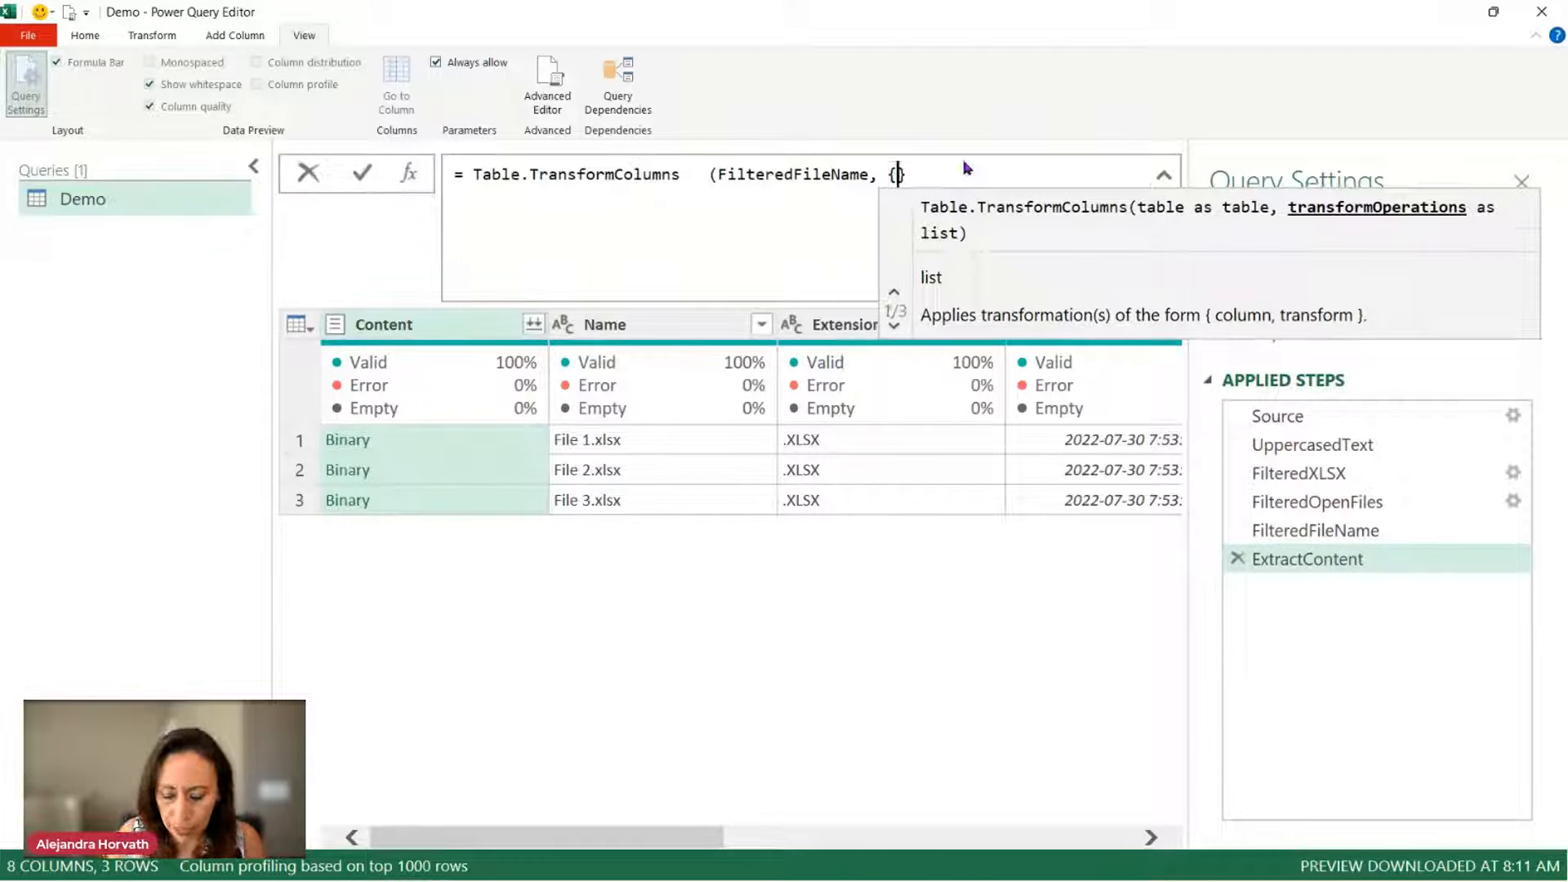
text({)
key(Left)
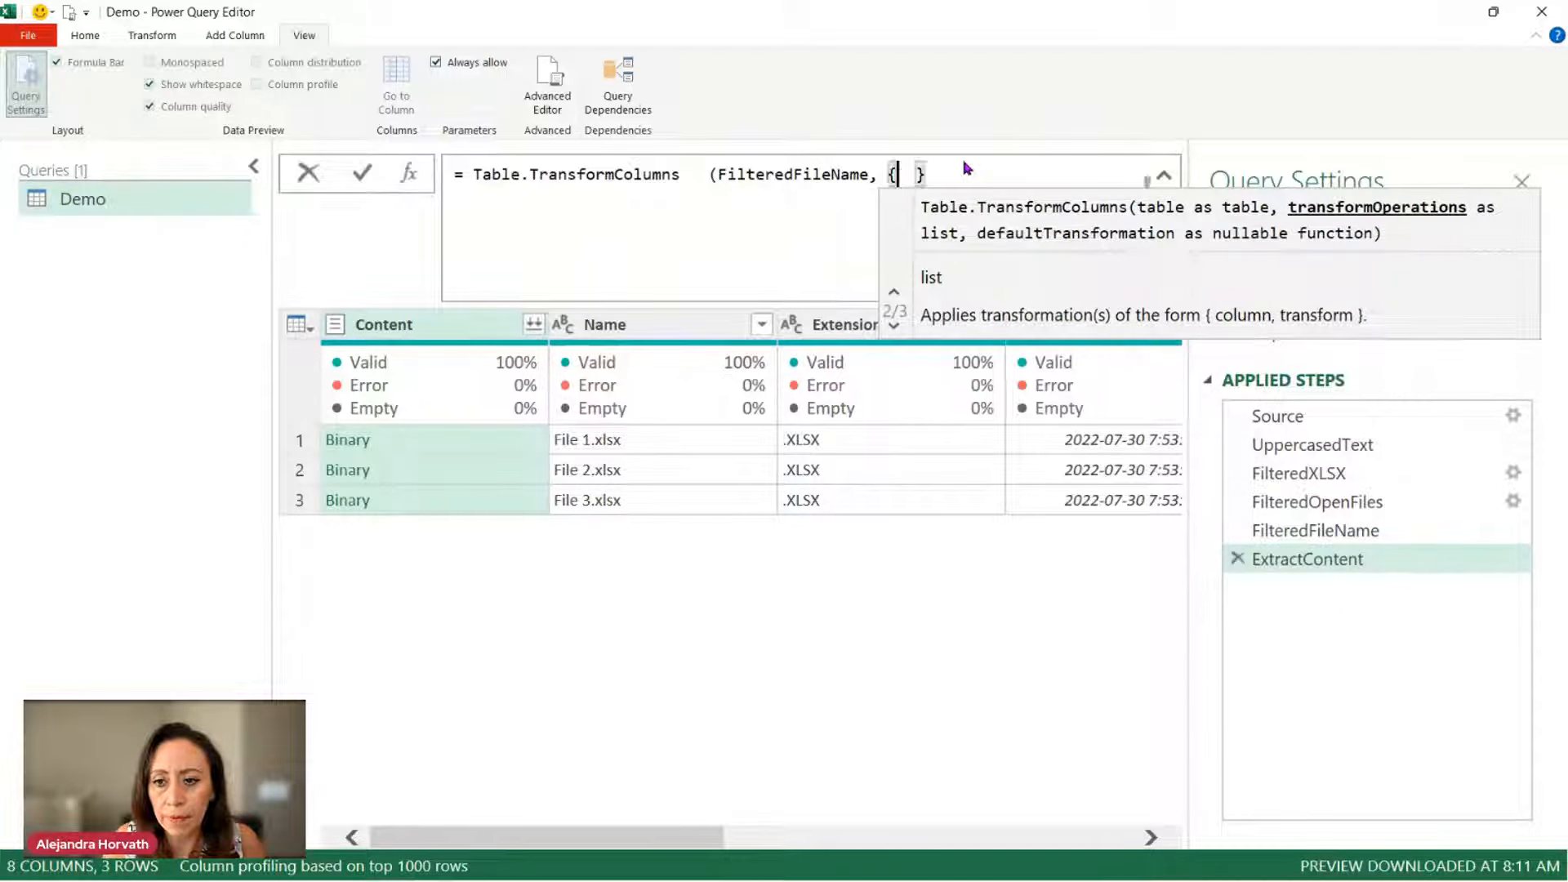
text(")
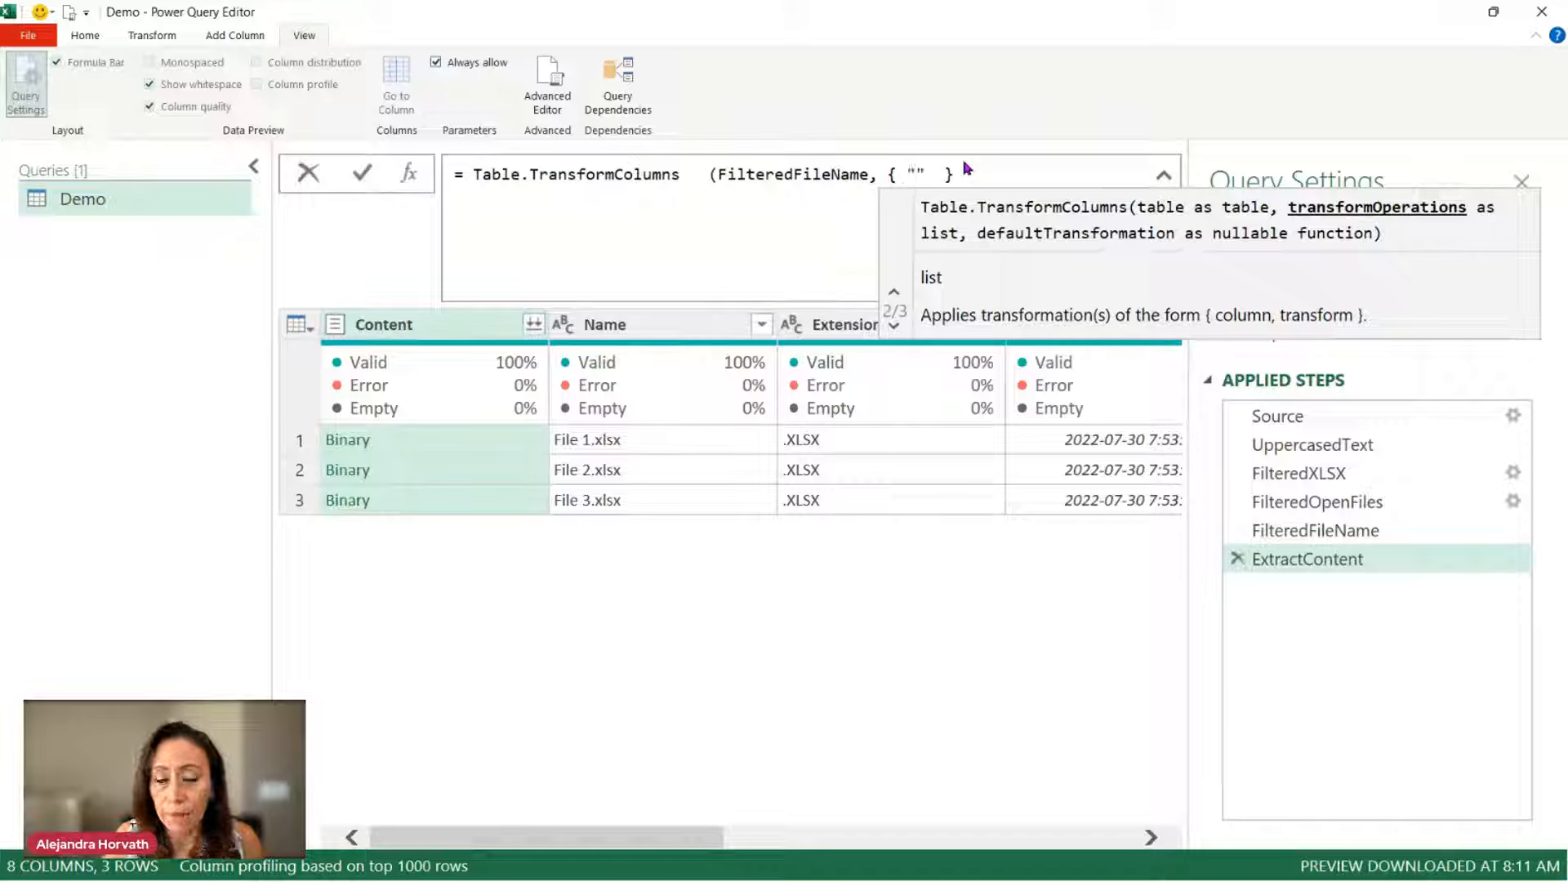
text(C)
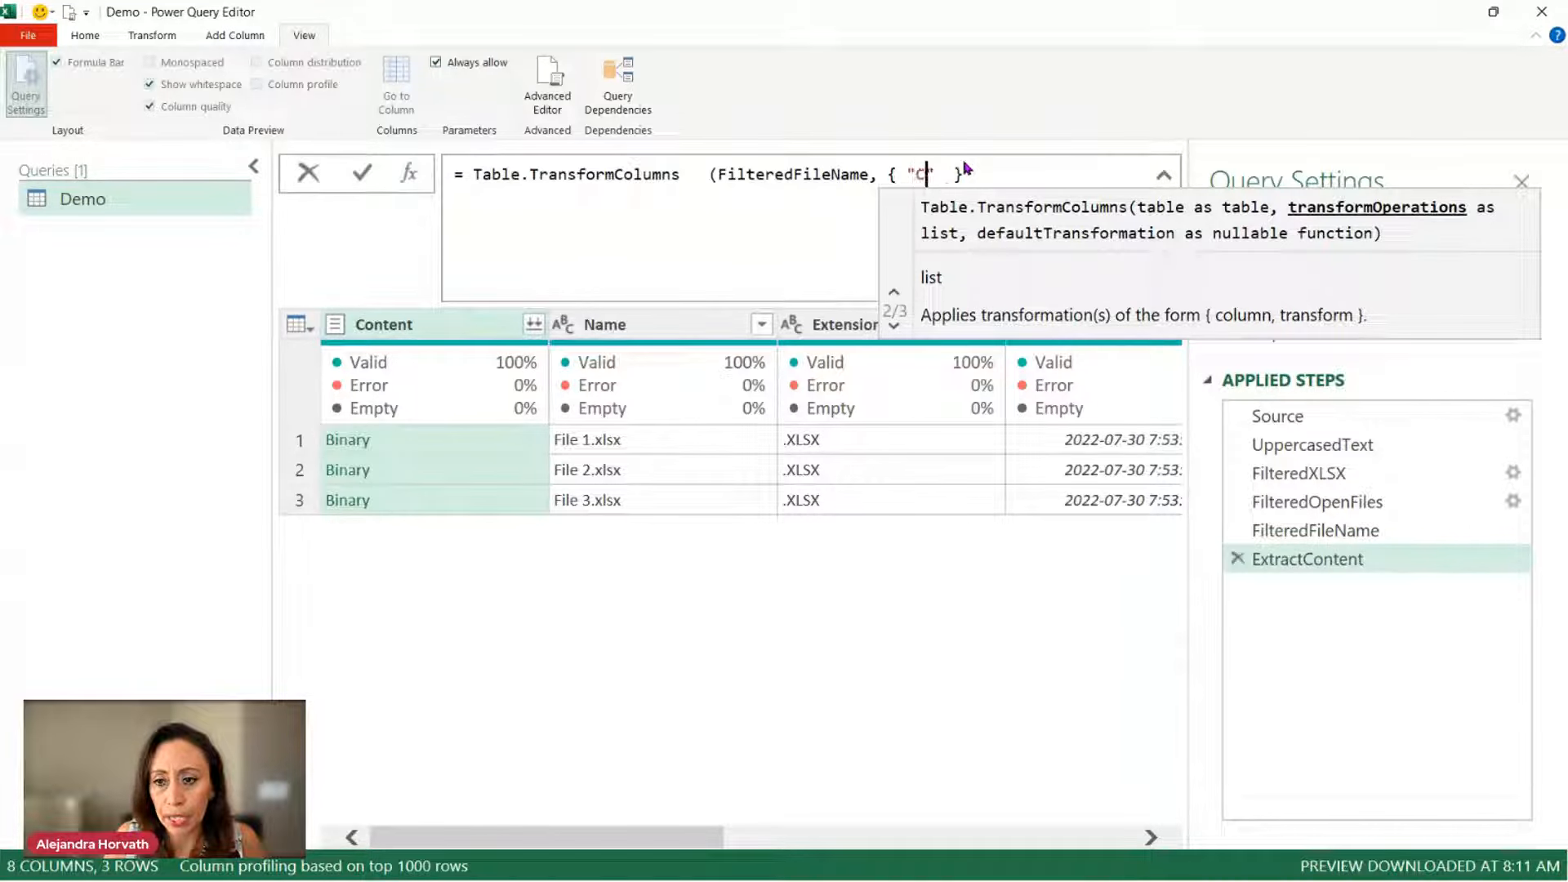
text(onten)
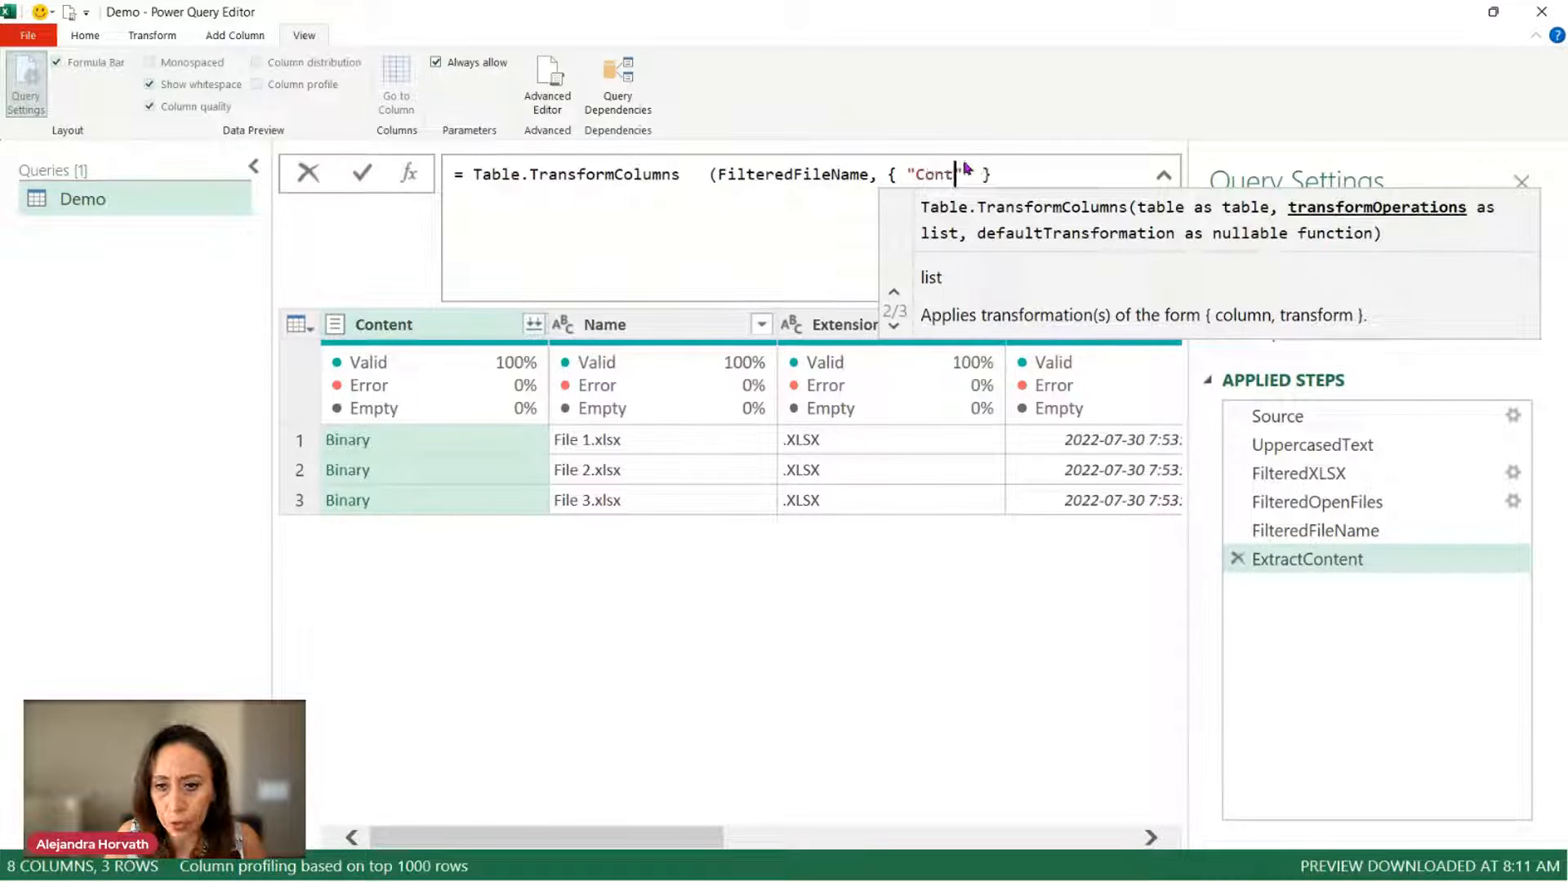
text(t")
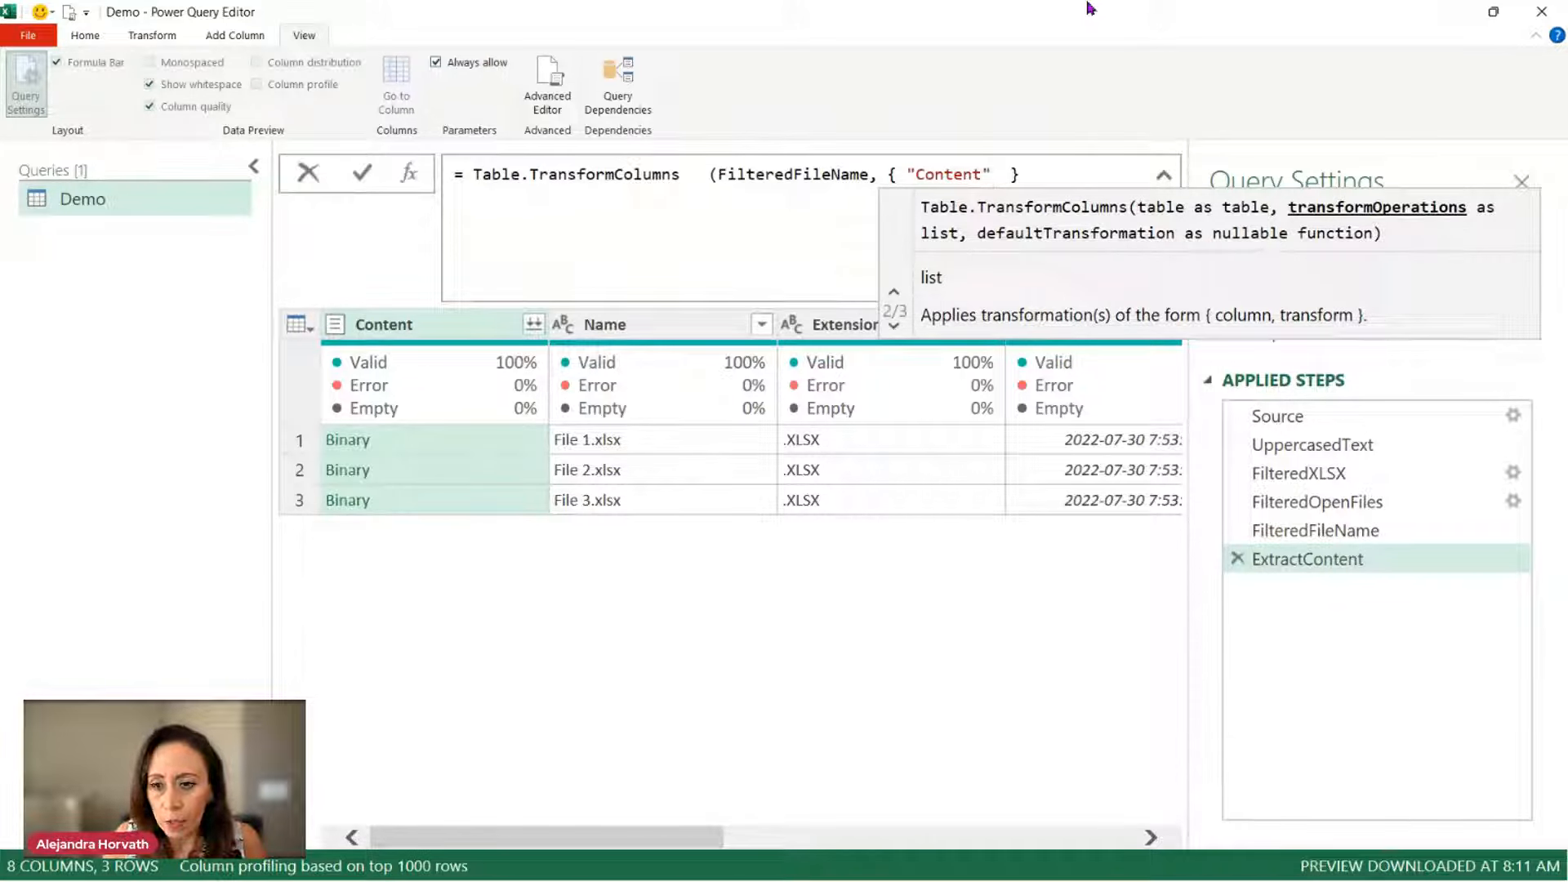
Step: Add each Excel.Workbook( _ ) to the list as the transformation applied to the "Content" column
text(, )
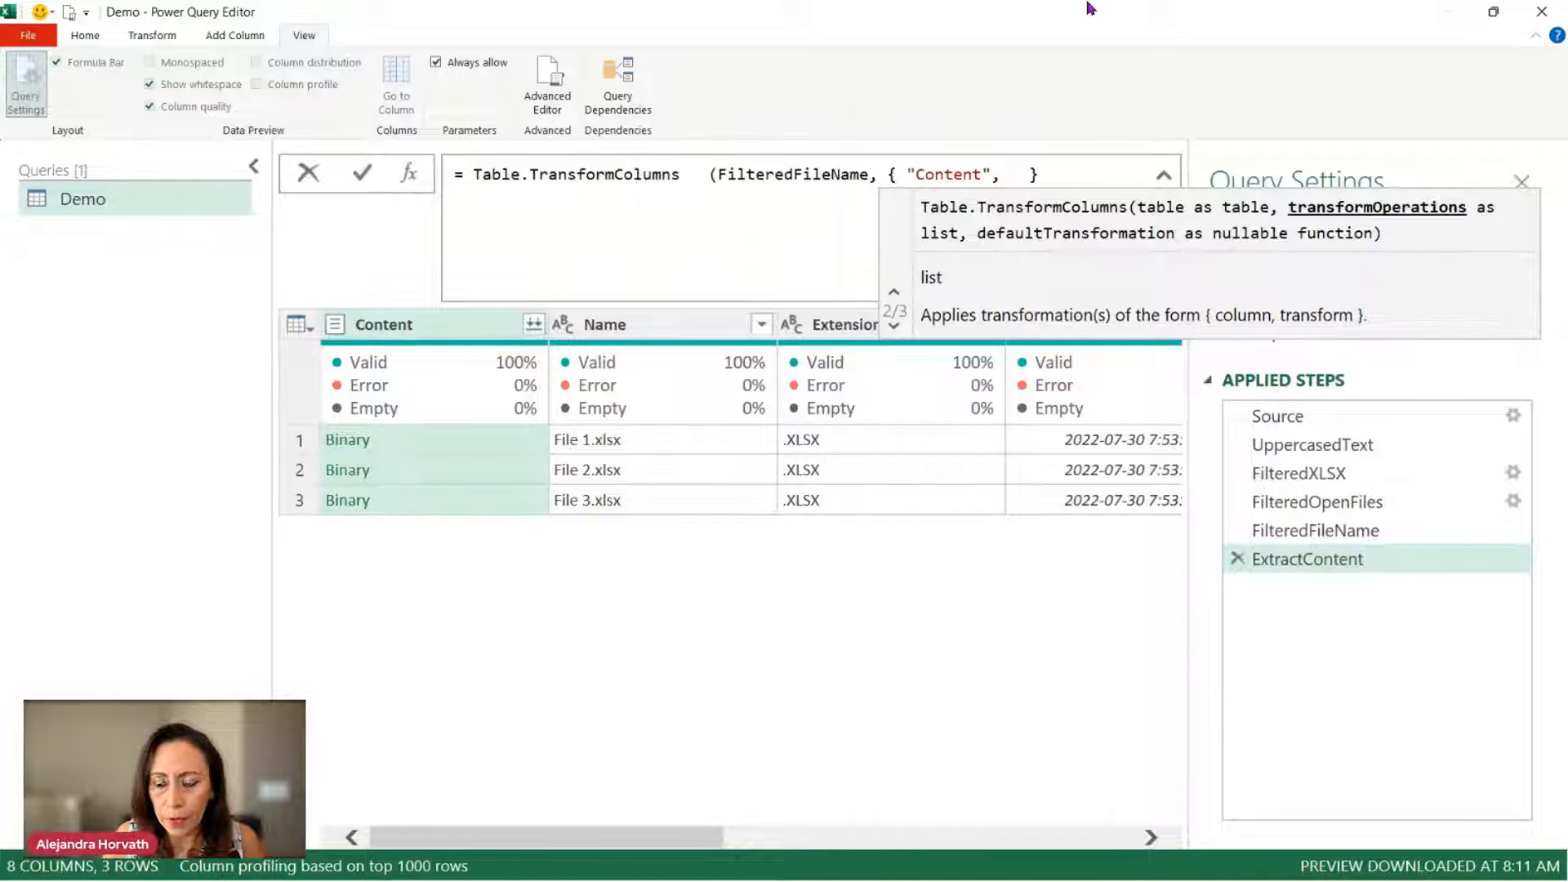
text(each)
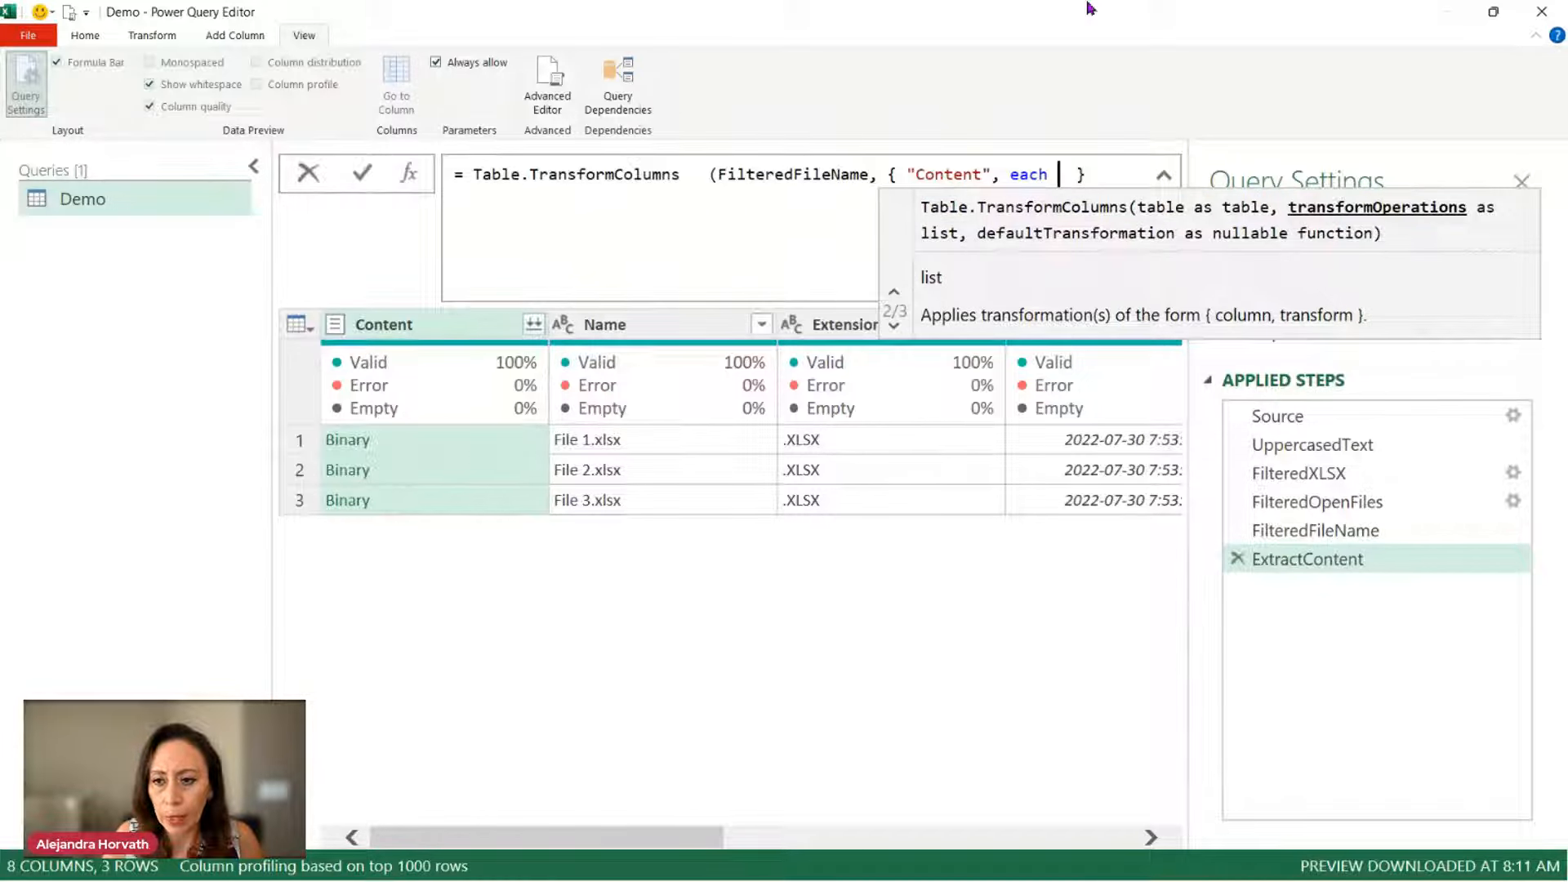
text( exc)
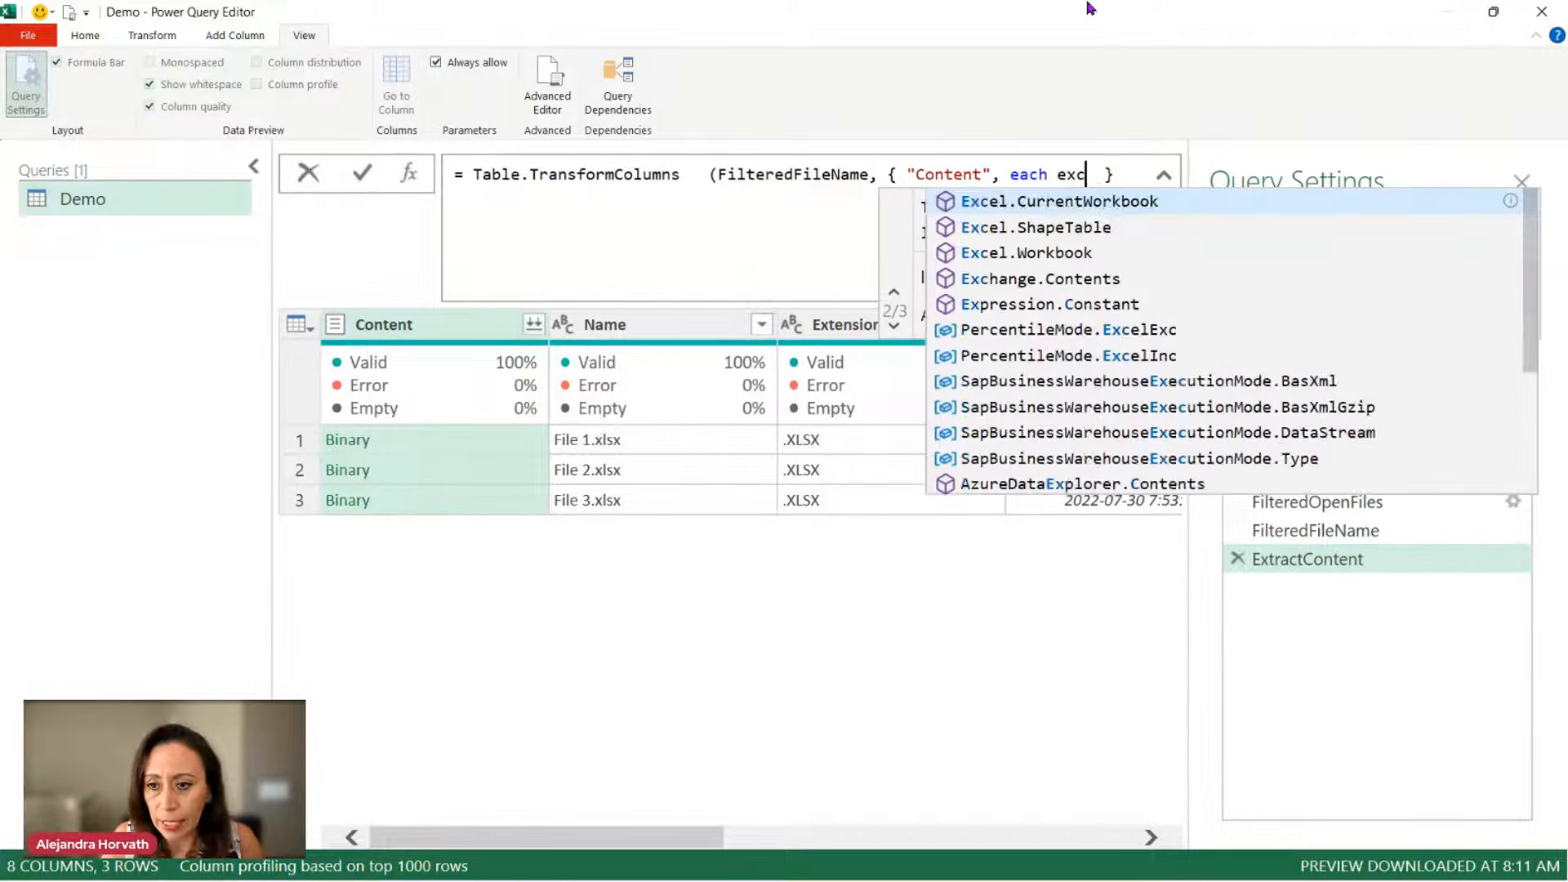
click(1025, 252)
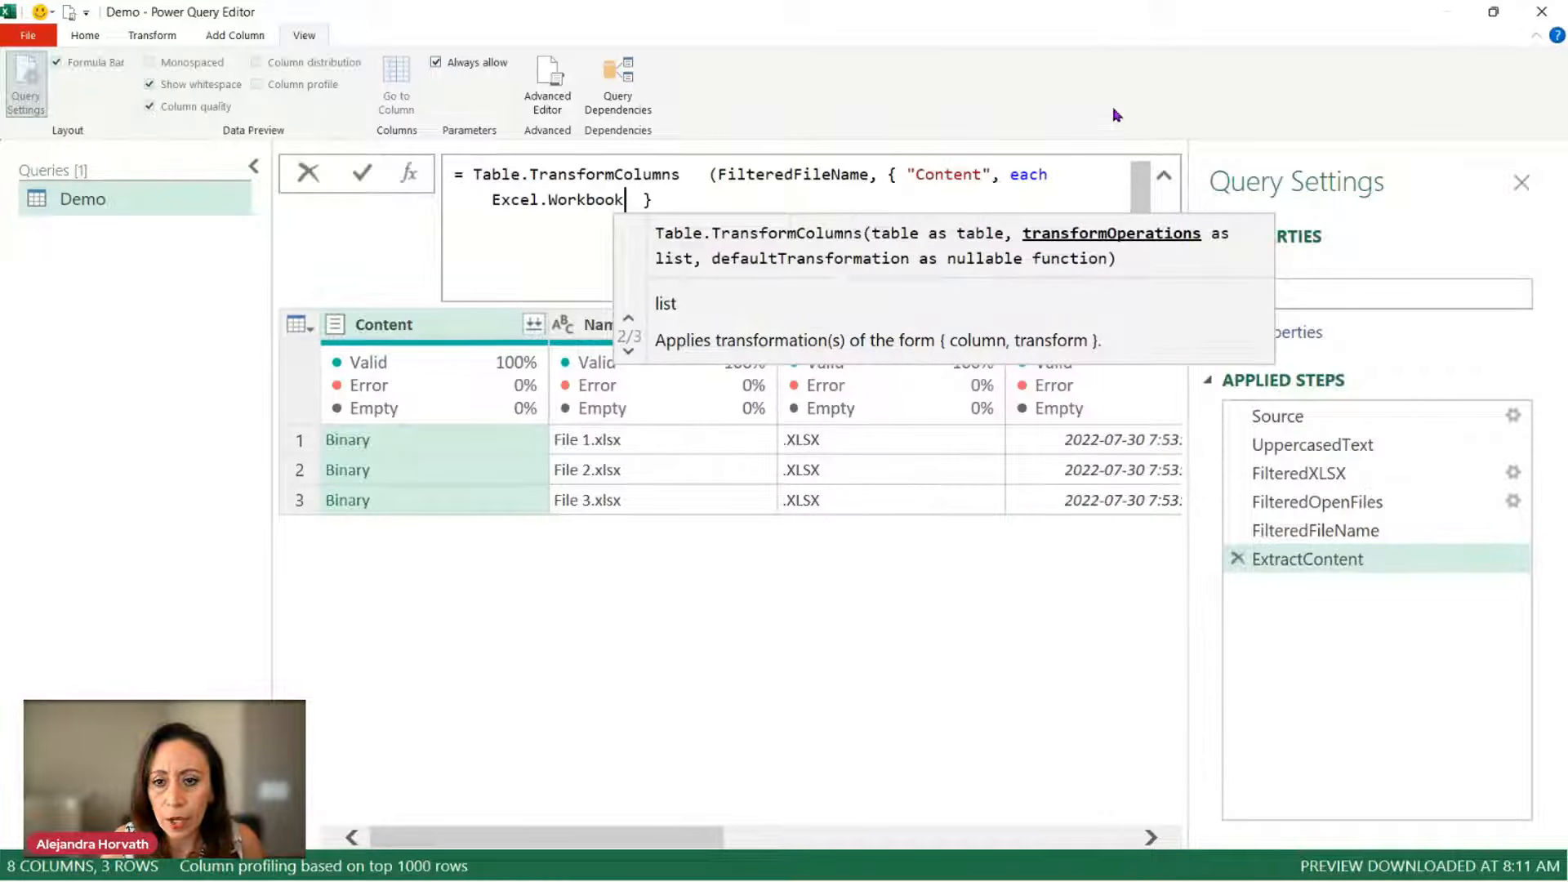
text(()
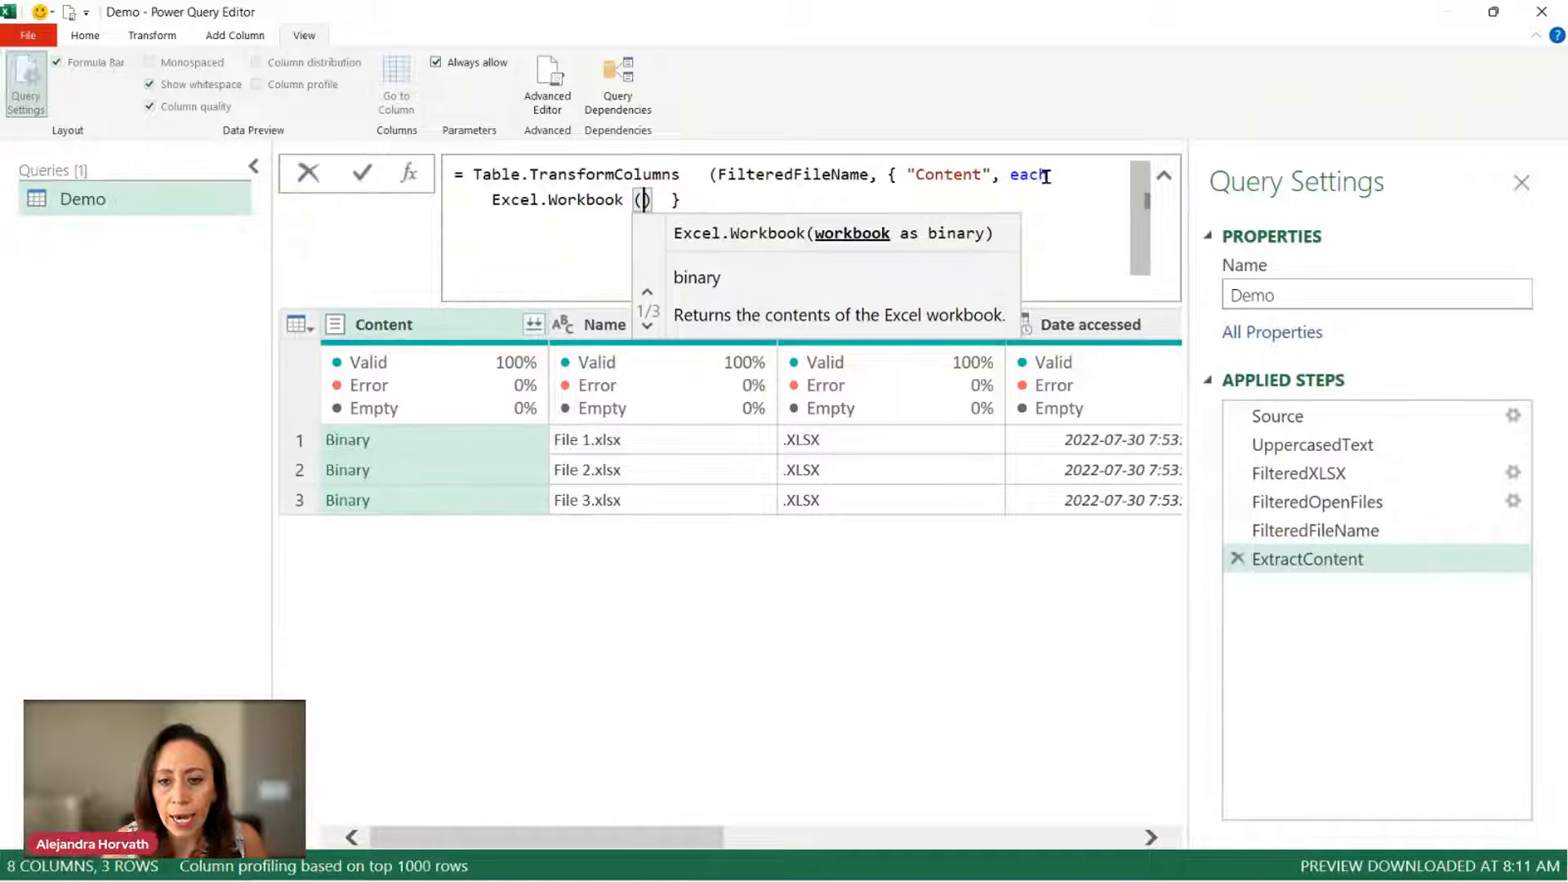
text(_)
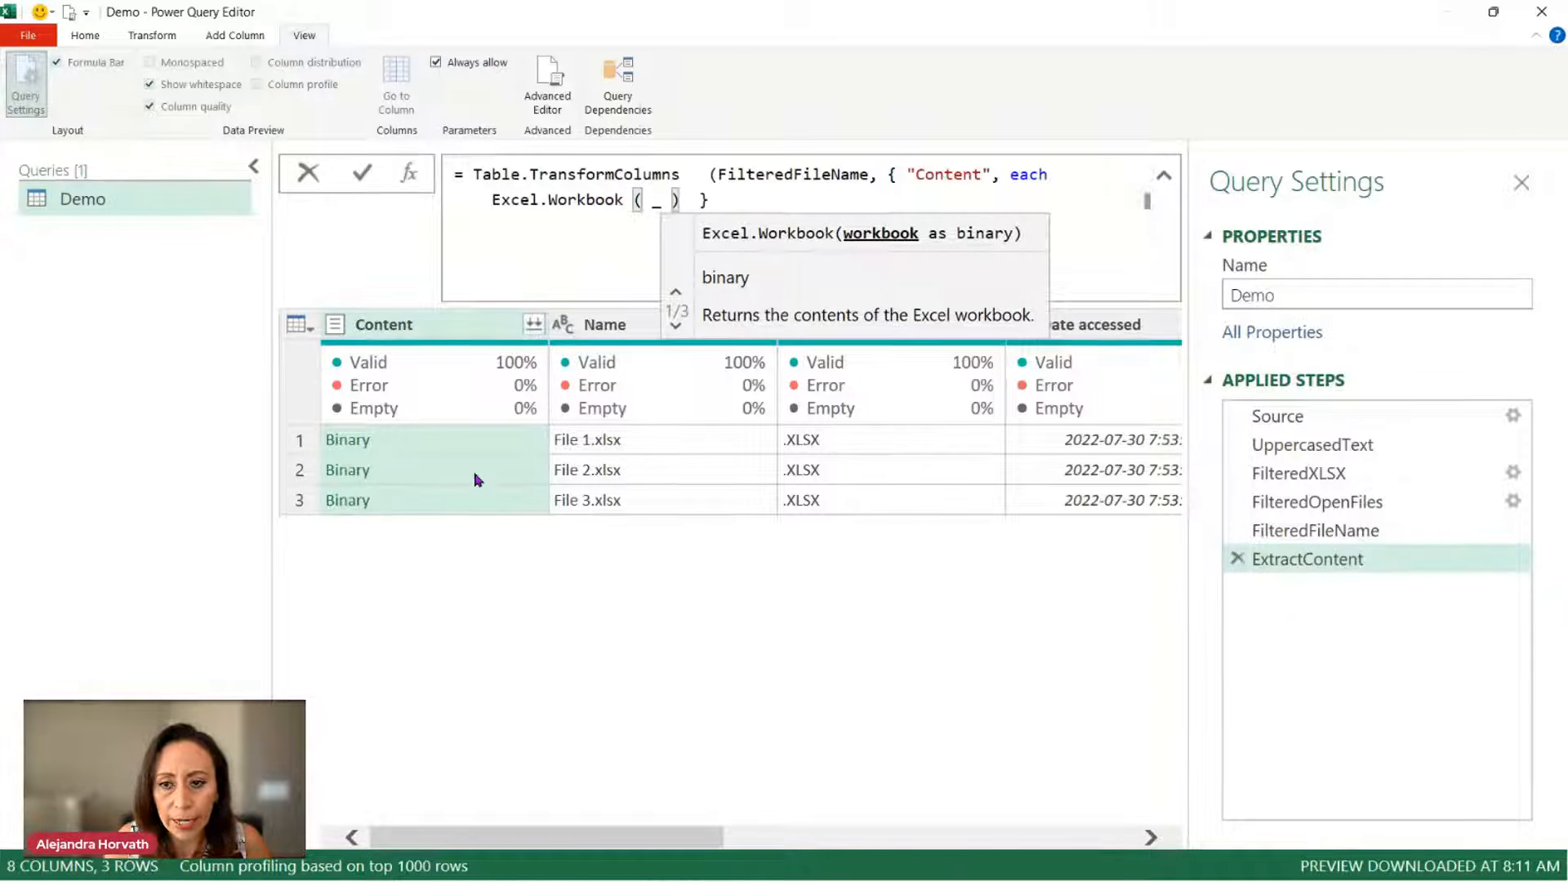
key(Left)
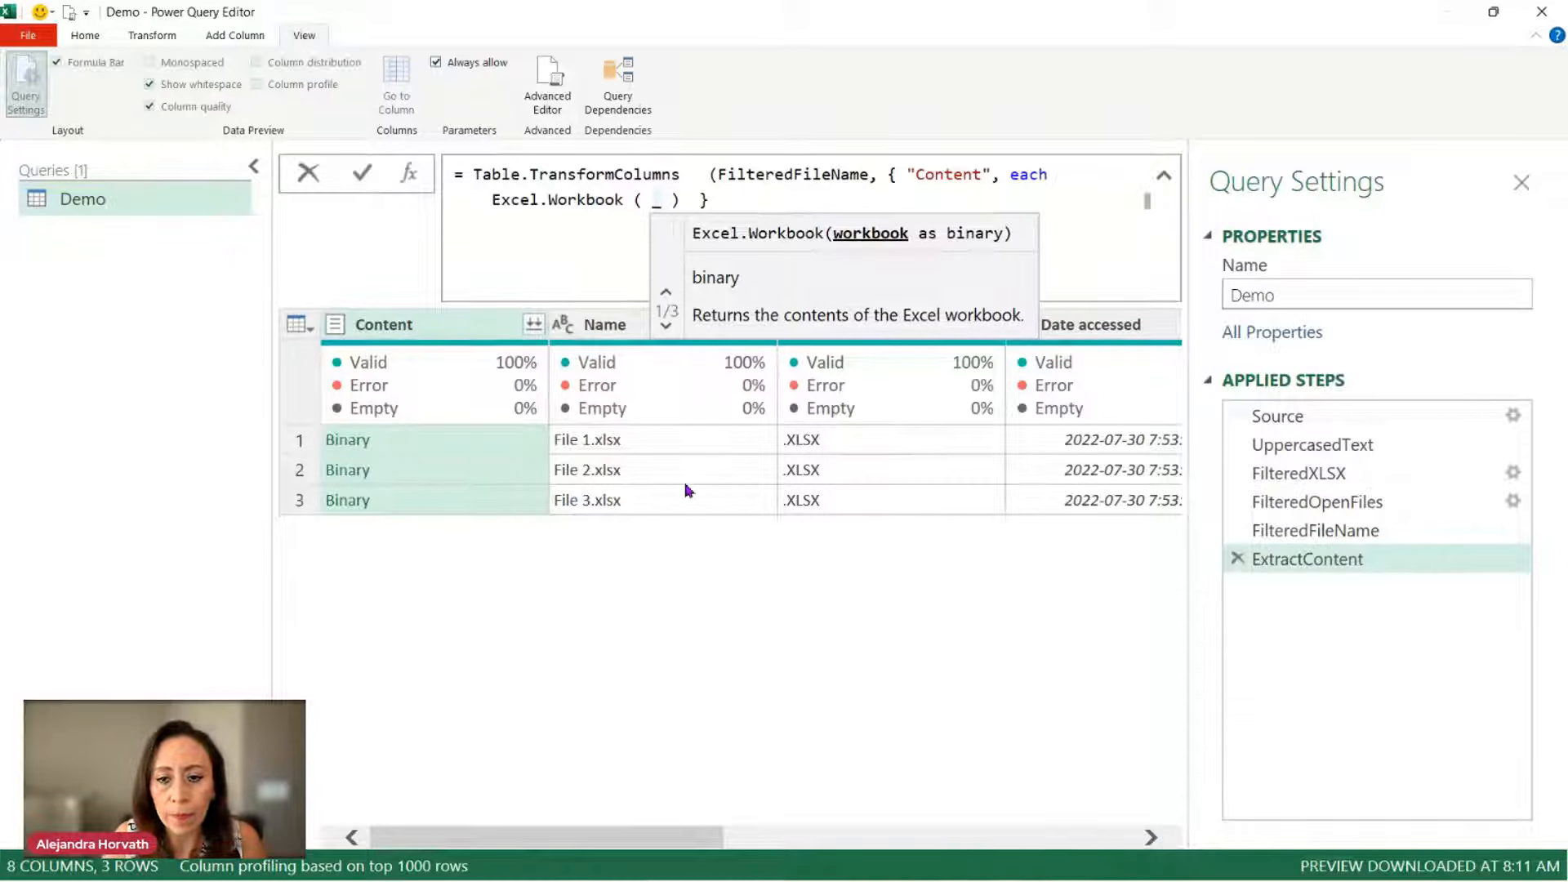
text(,)
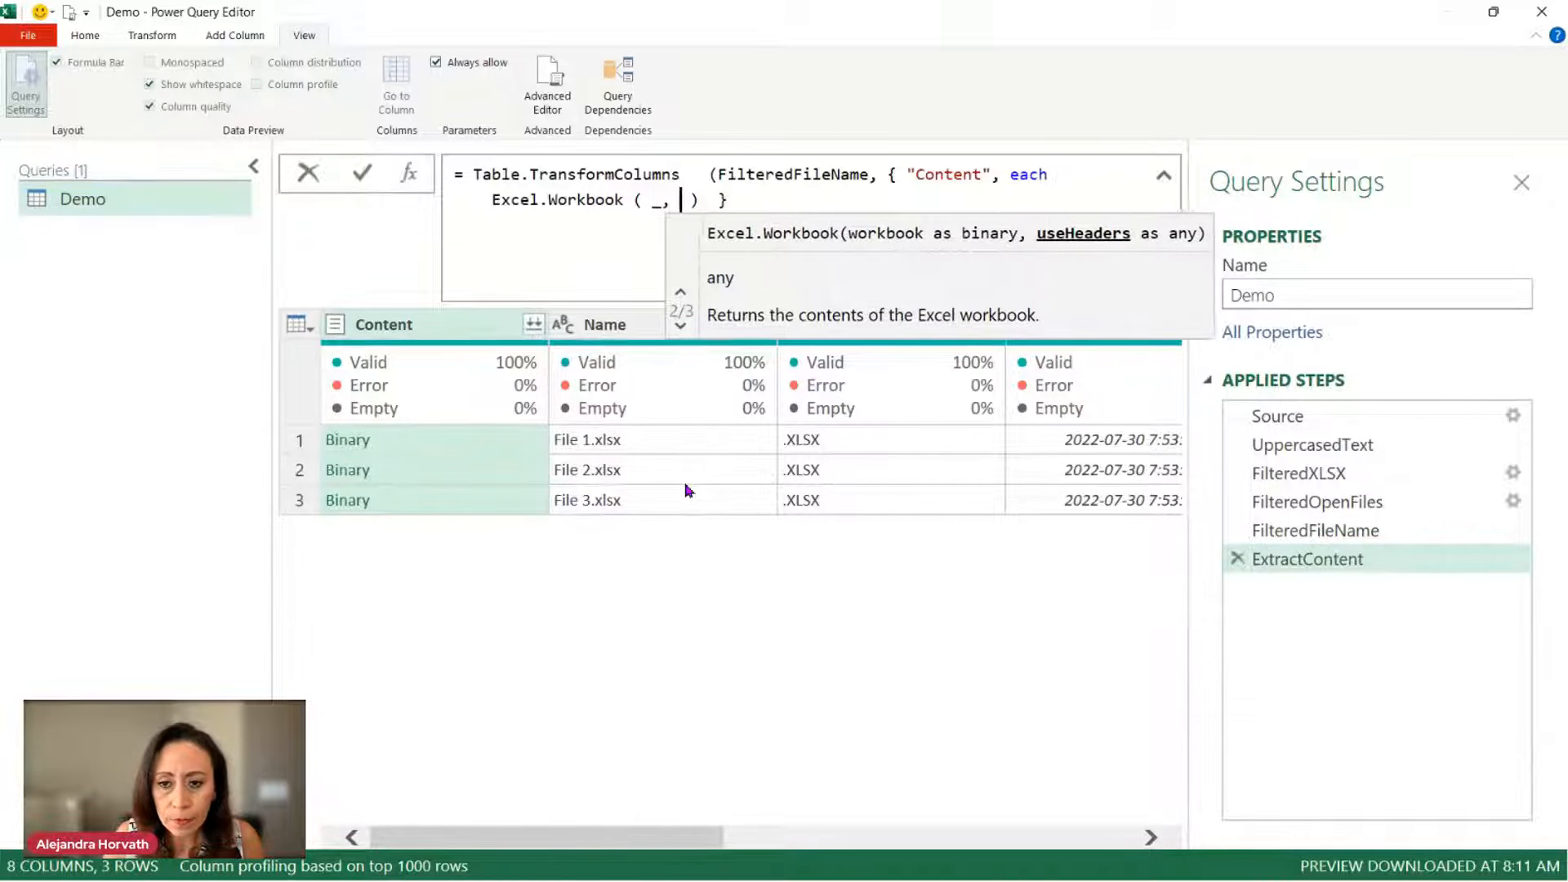
text( true)
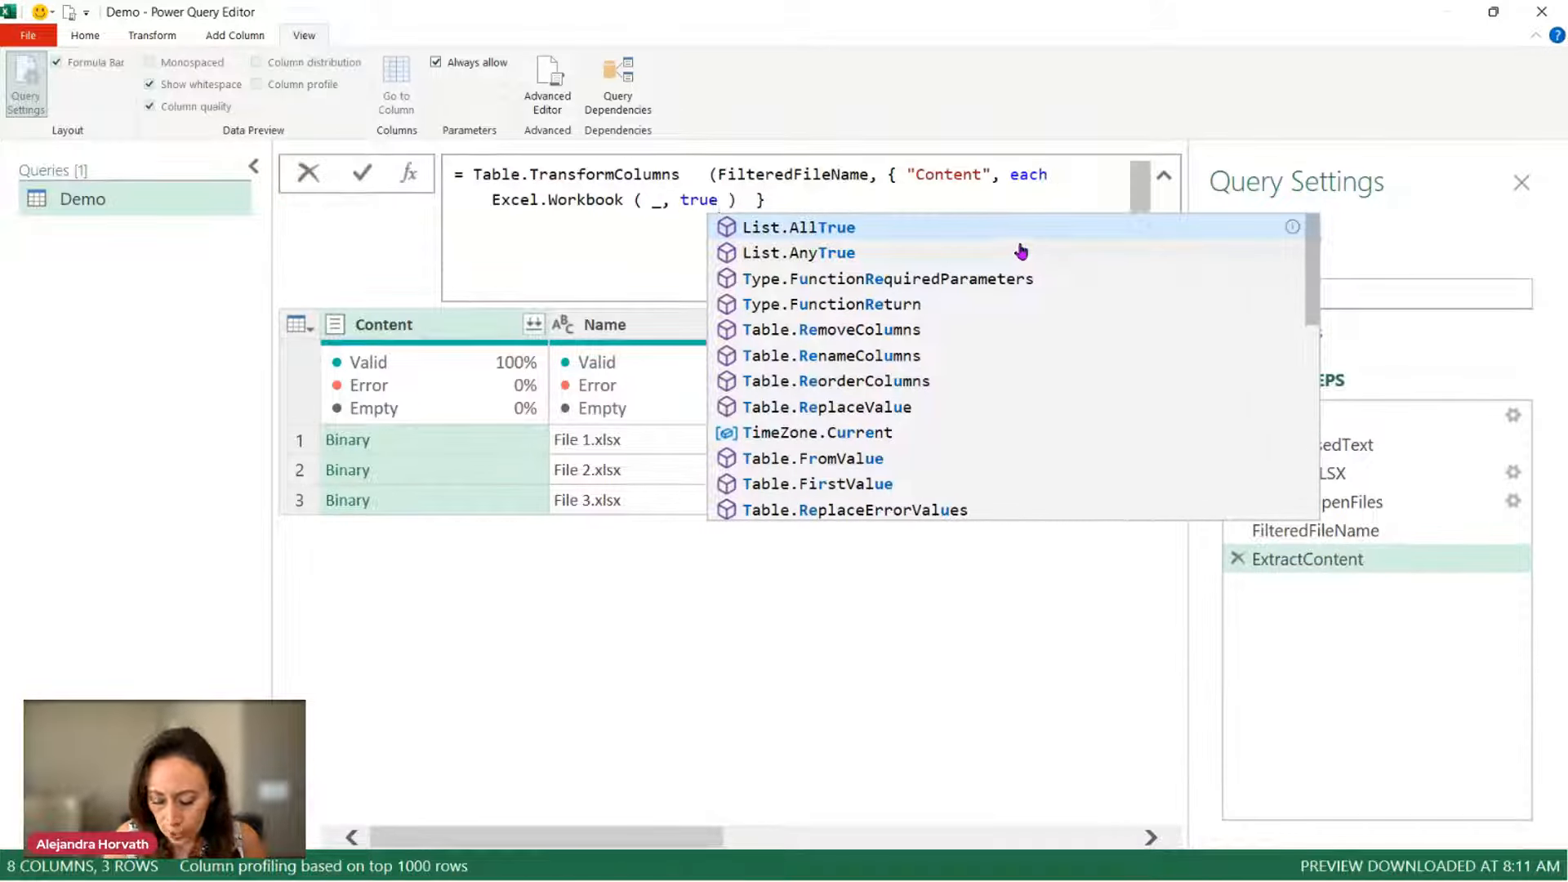
key(BackSpace)
key(BackSpace)
key(BackSpace)
key(BackSpace)
key(BackSpace)
key(BackSpace)
Step: Set the useHeaders argument of Excel.Workbook to true and close the Table.TransformColumns call with a final parenthesis
text(,)
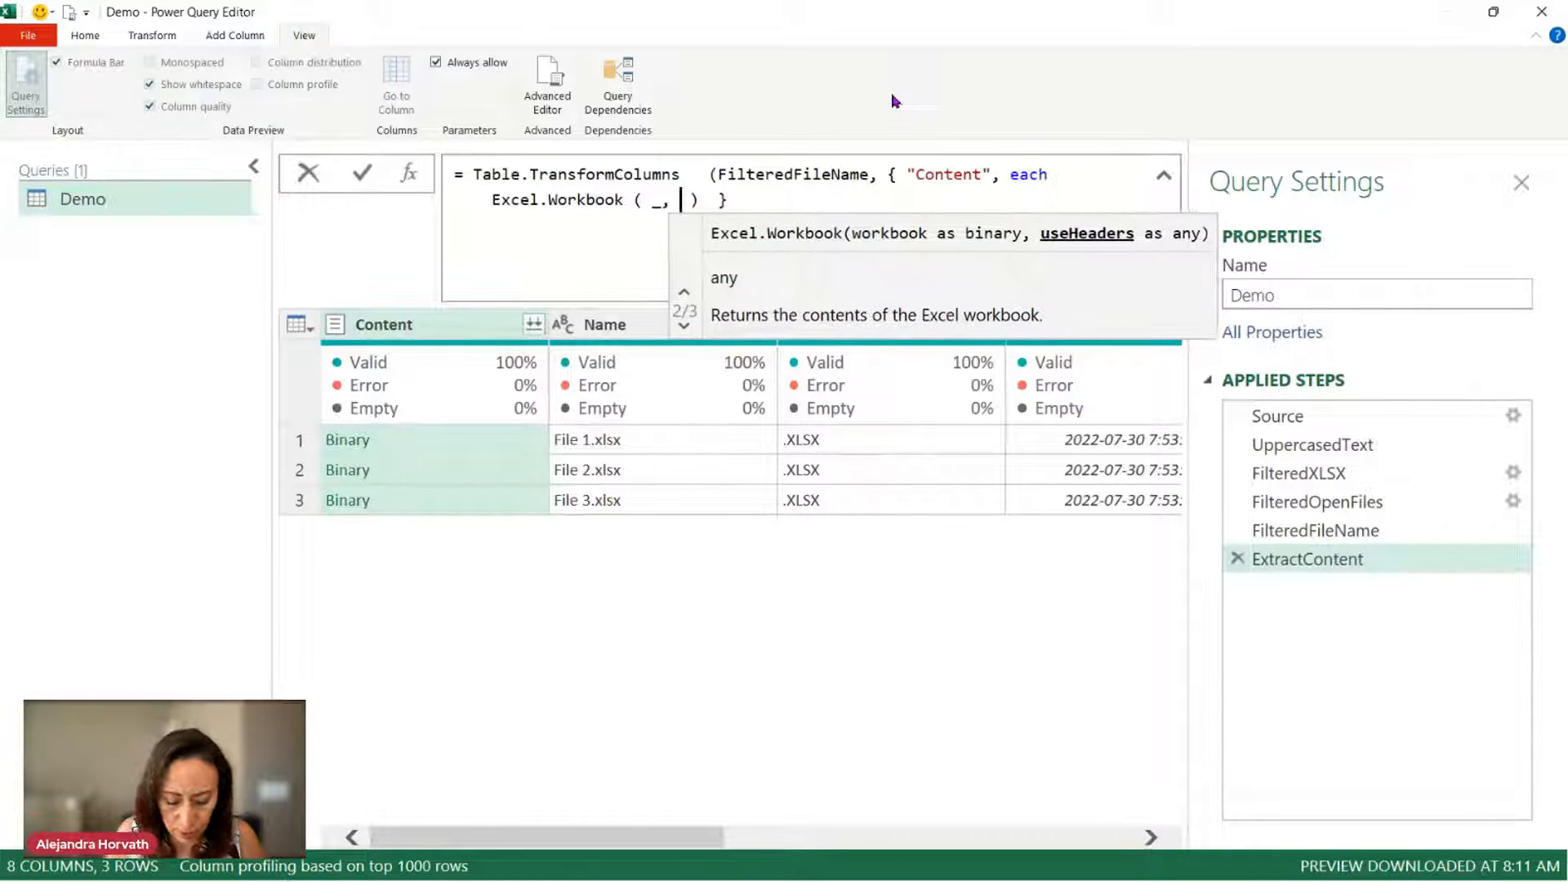
text(true)
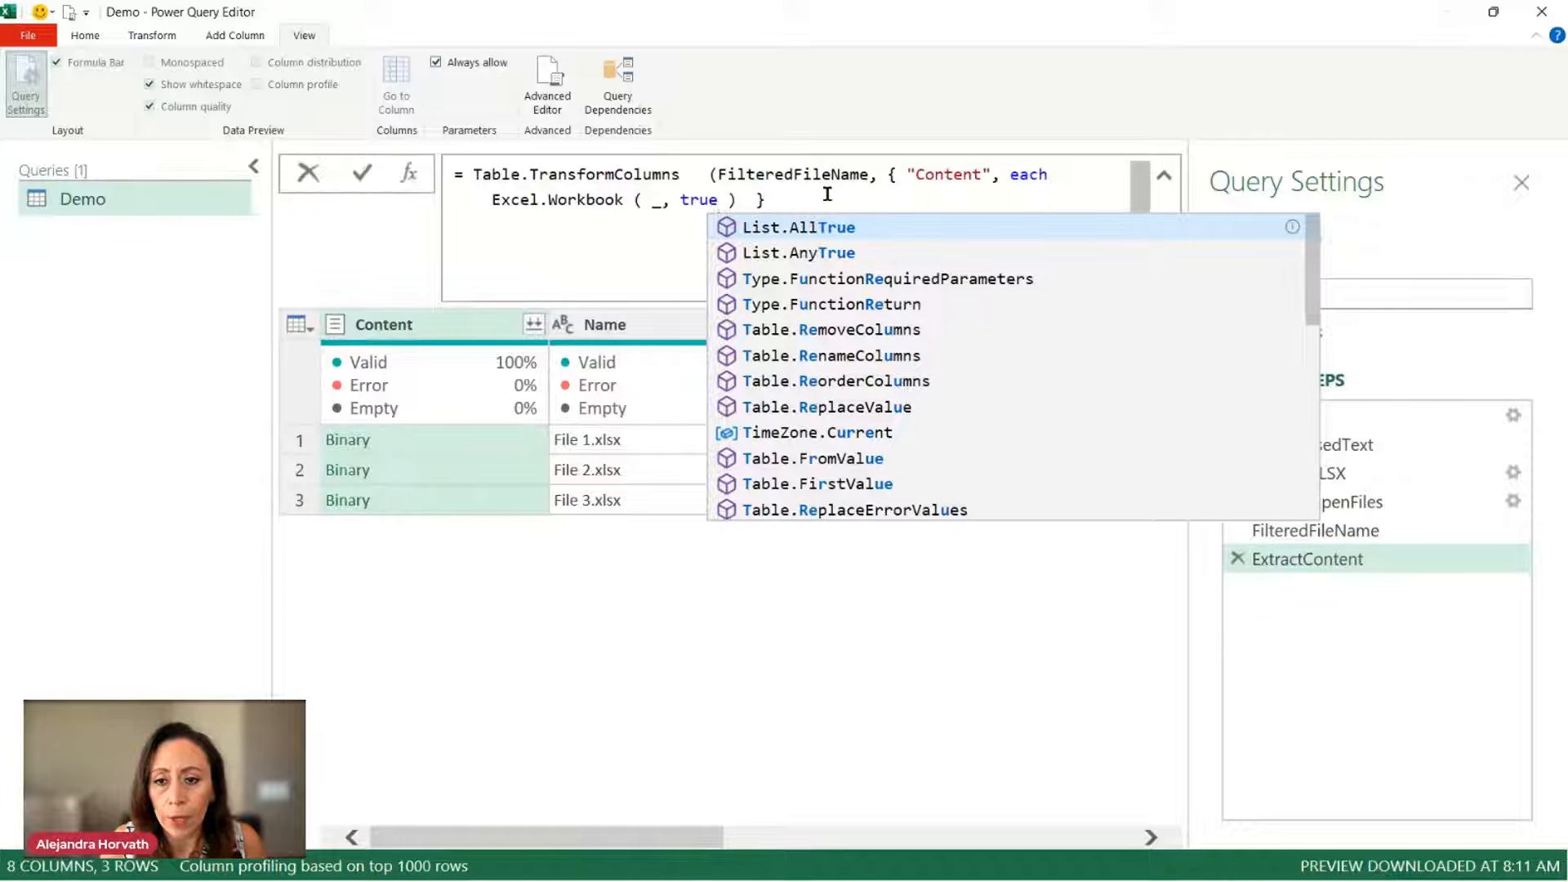
click(827, 194)
text())
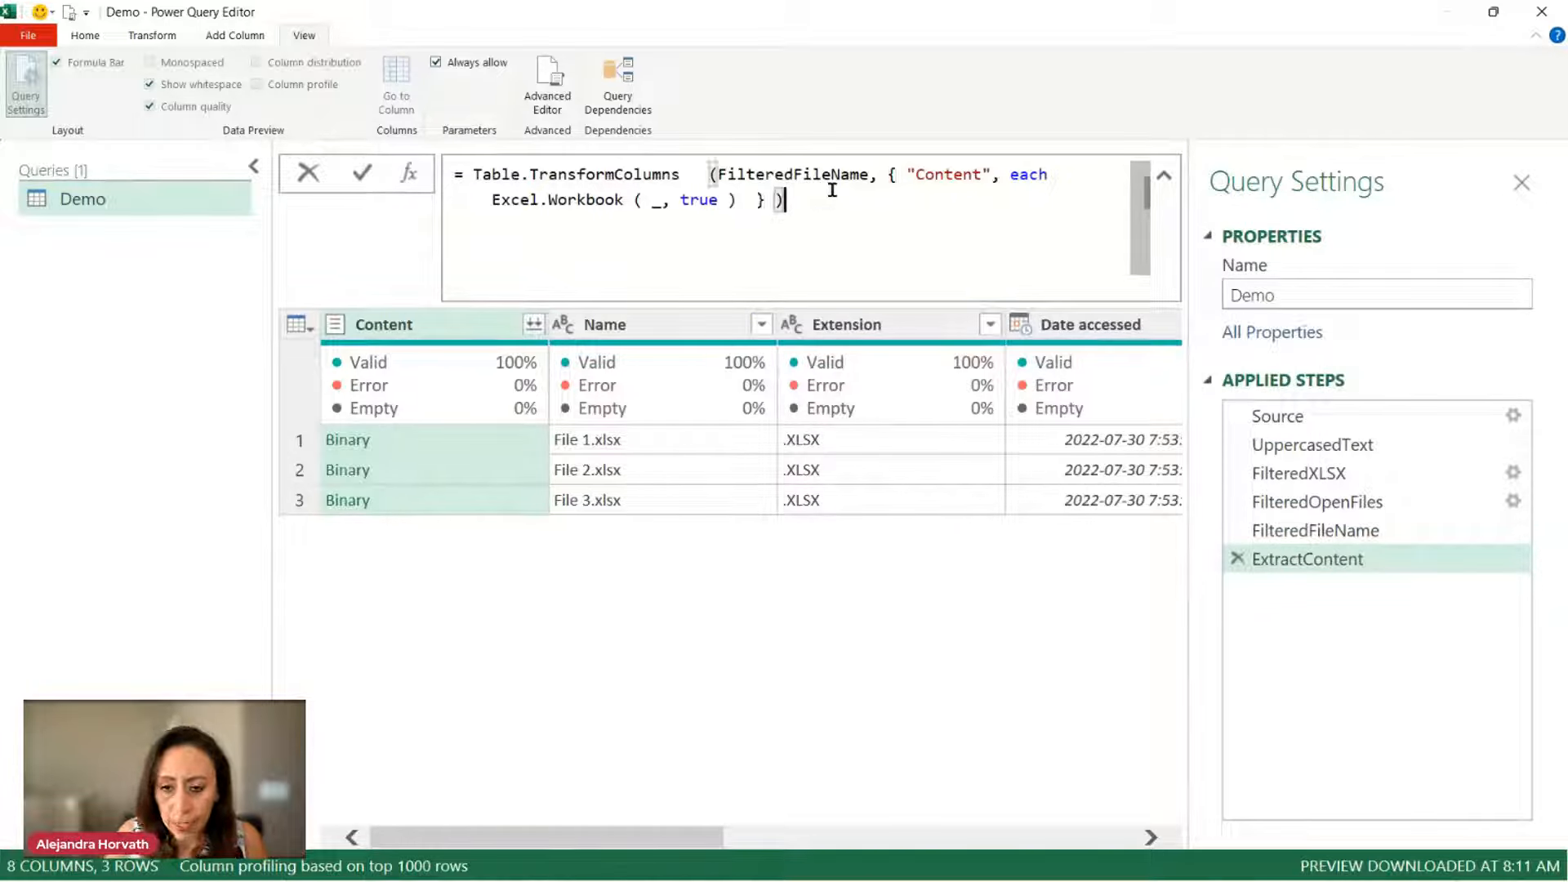
Step: Apply the ExtractContent formula and preview the nested Content table for File 1.xlsx
key(Return)
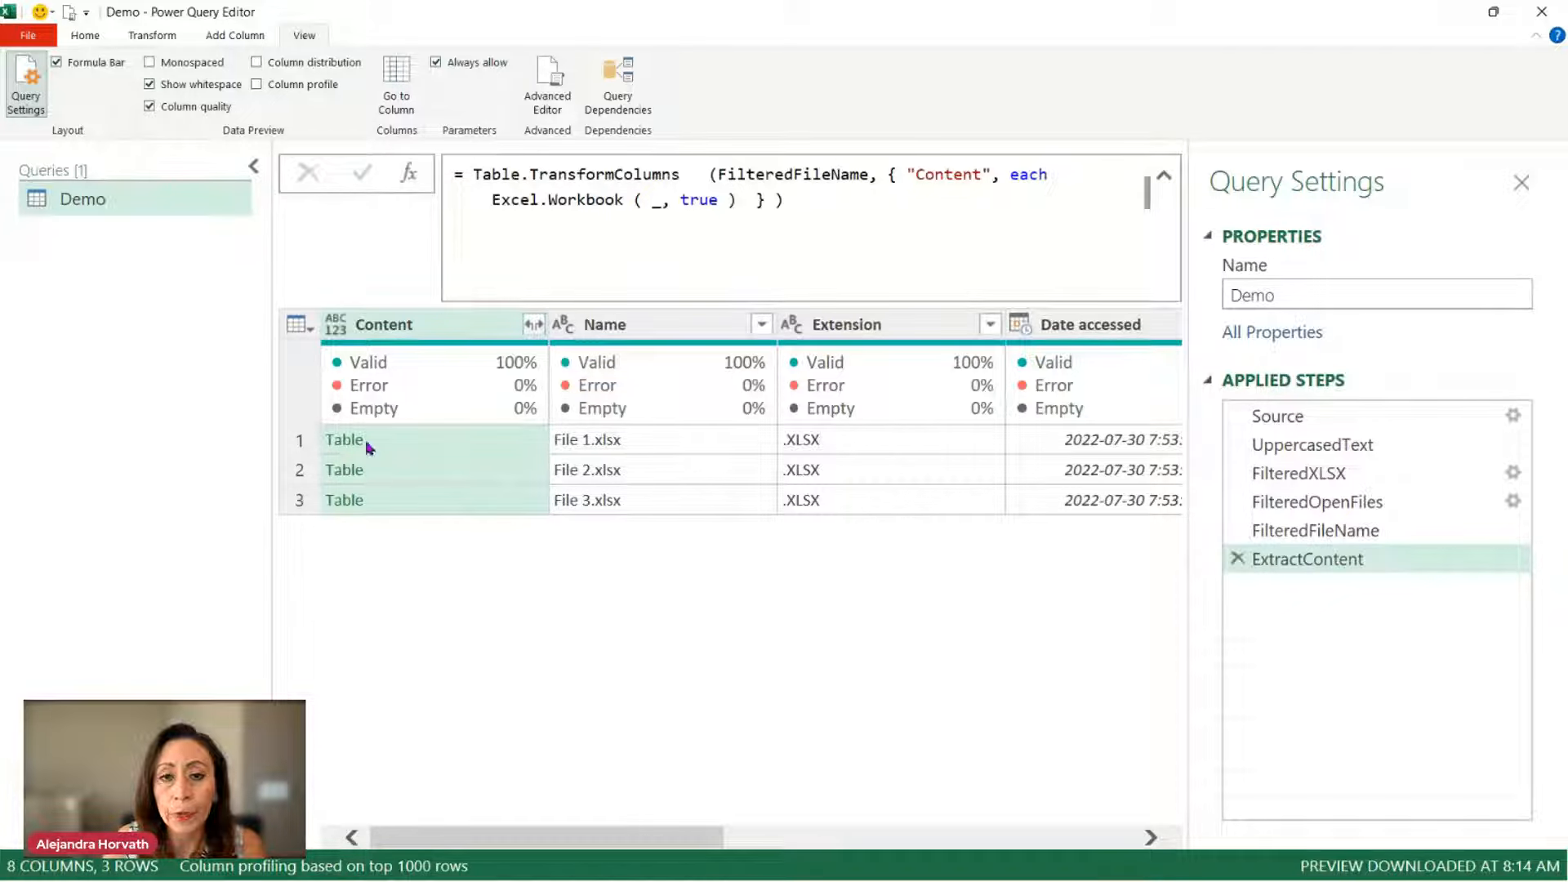
click(481, 443)
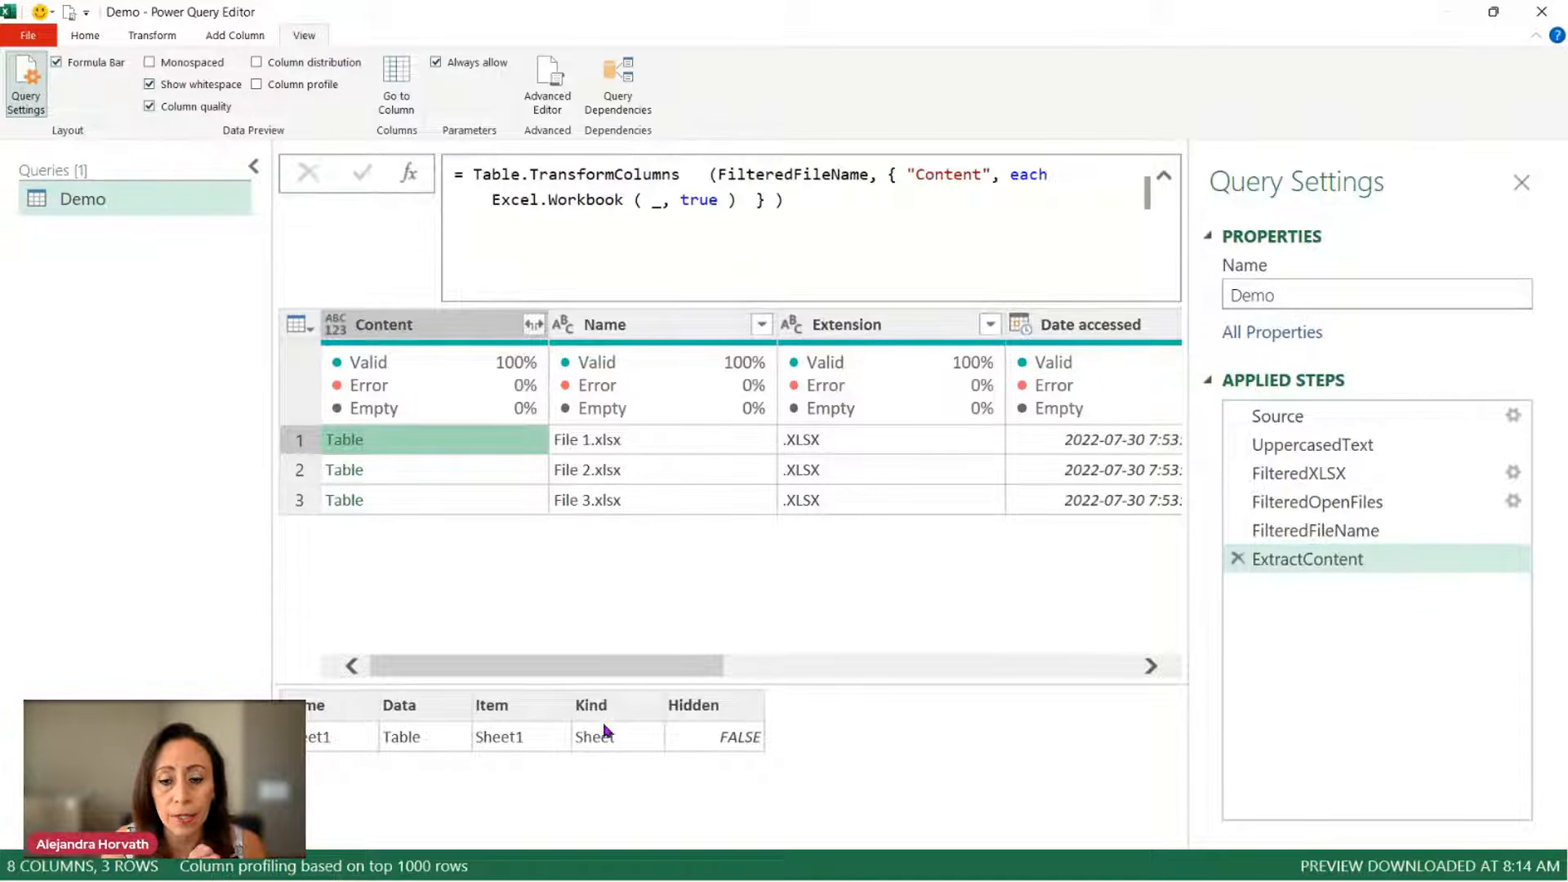
click(451, 732)
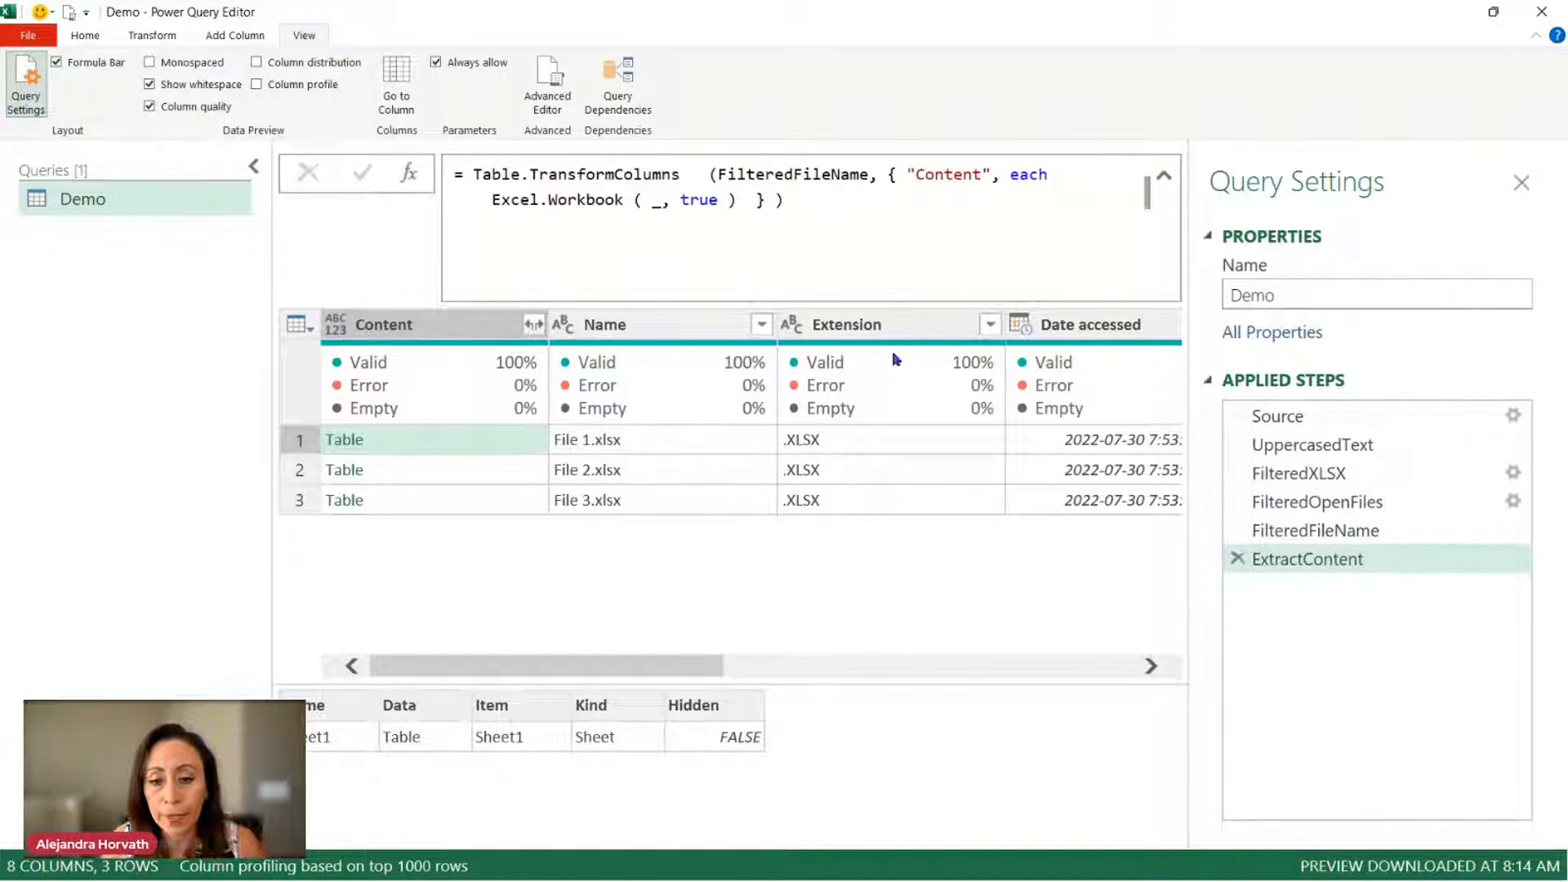
Step: Move the Name column before Content and remove all columns other than Name and Content
click(634, 327)
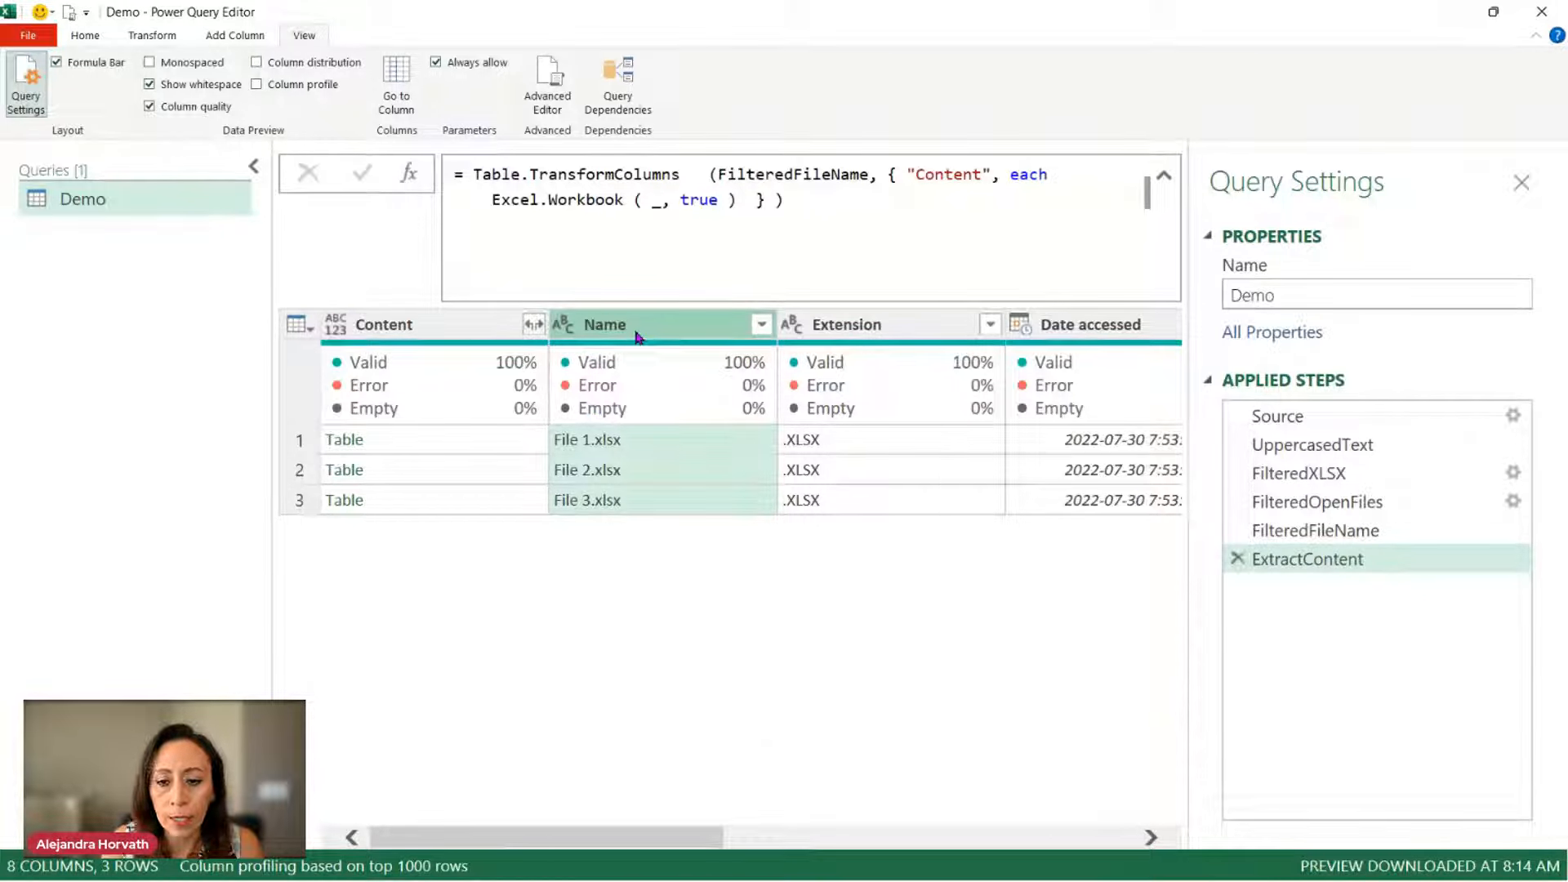
drag(638, 336, 355, 327)
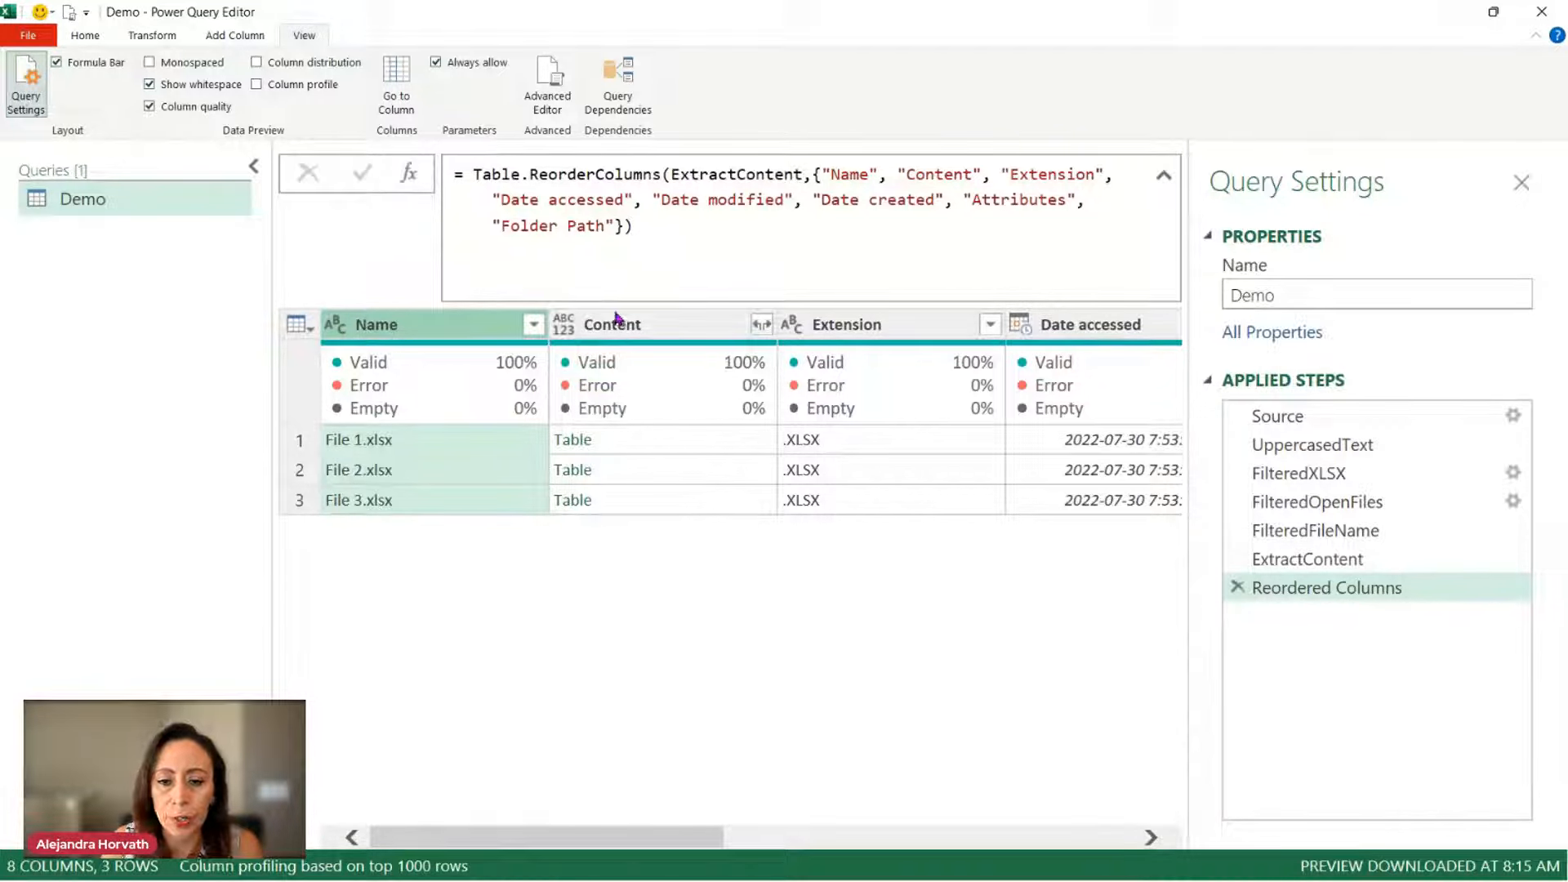
click(640, 327)
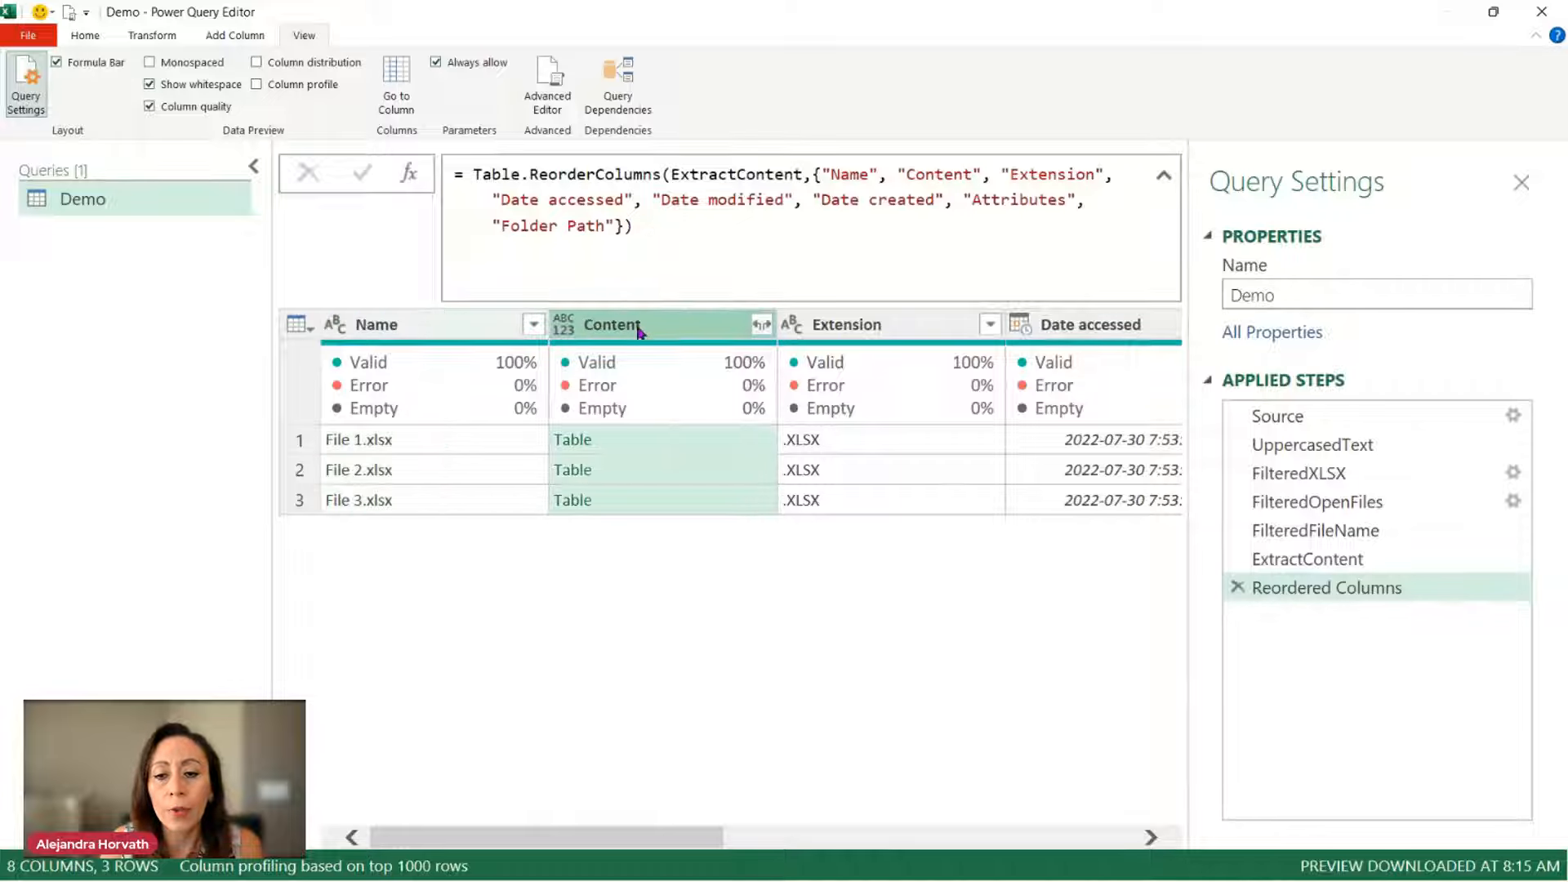
click(477, 337)
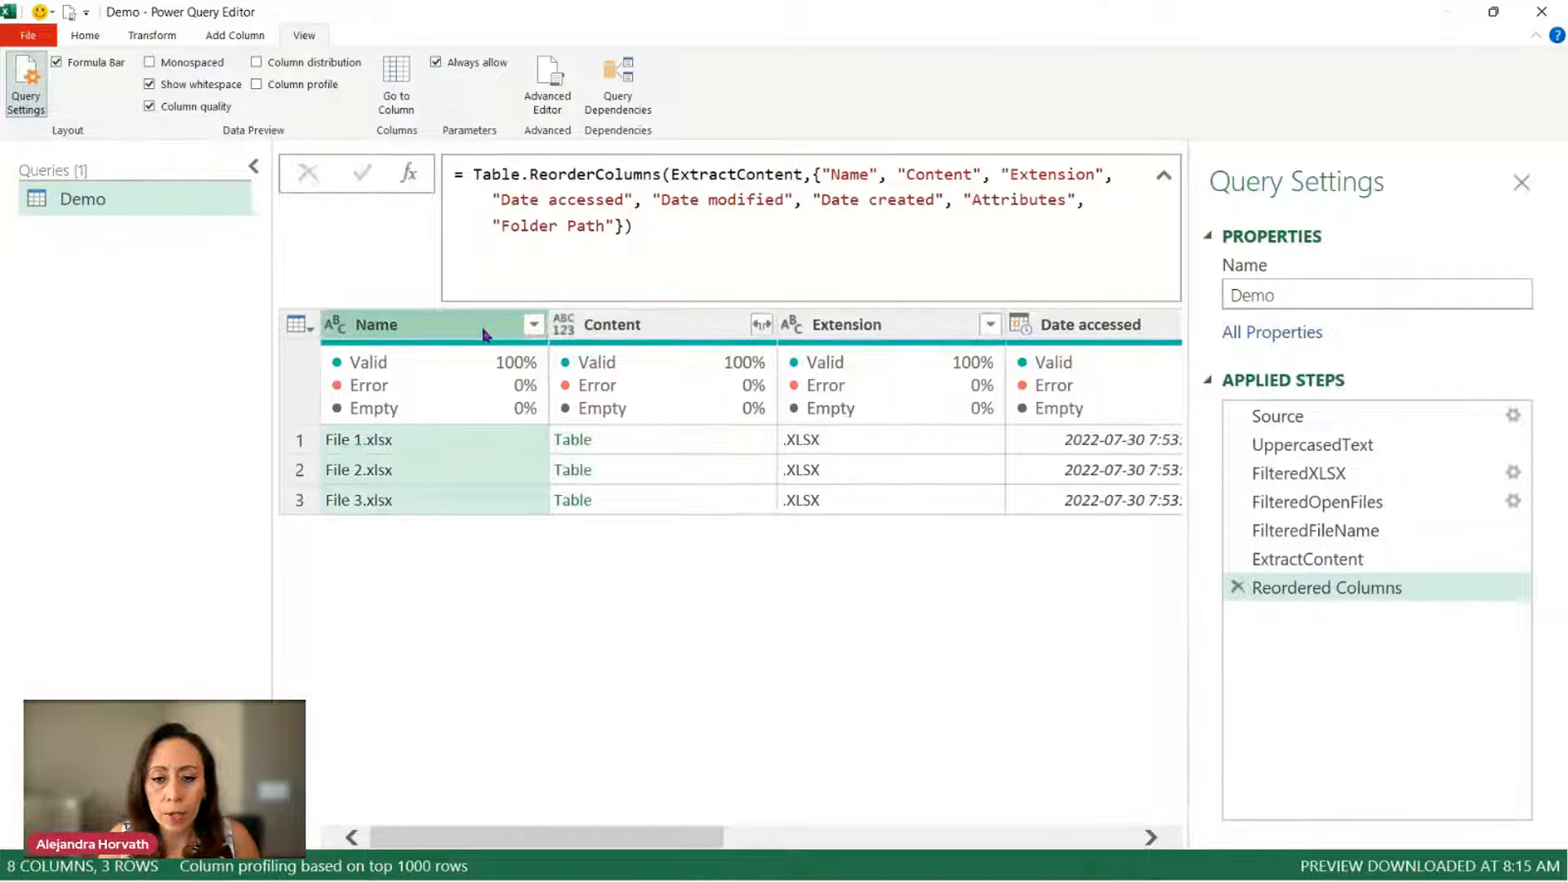
ctrl+click(684, 330)
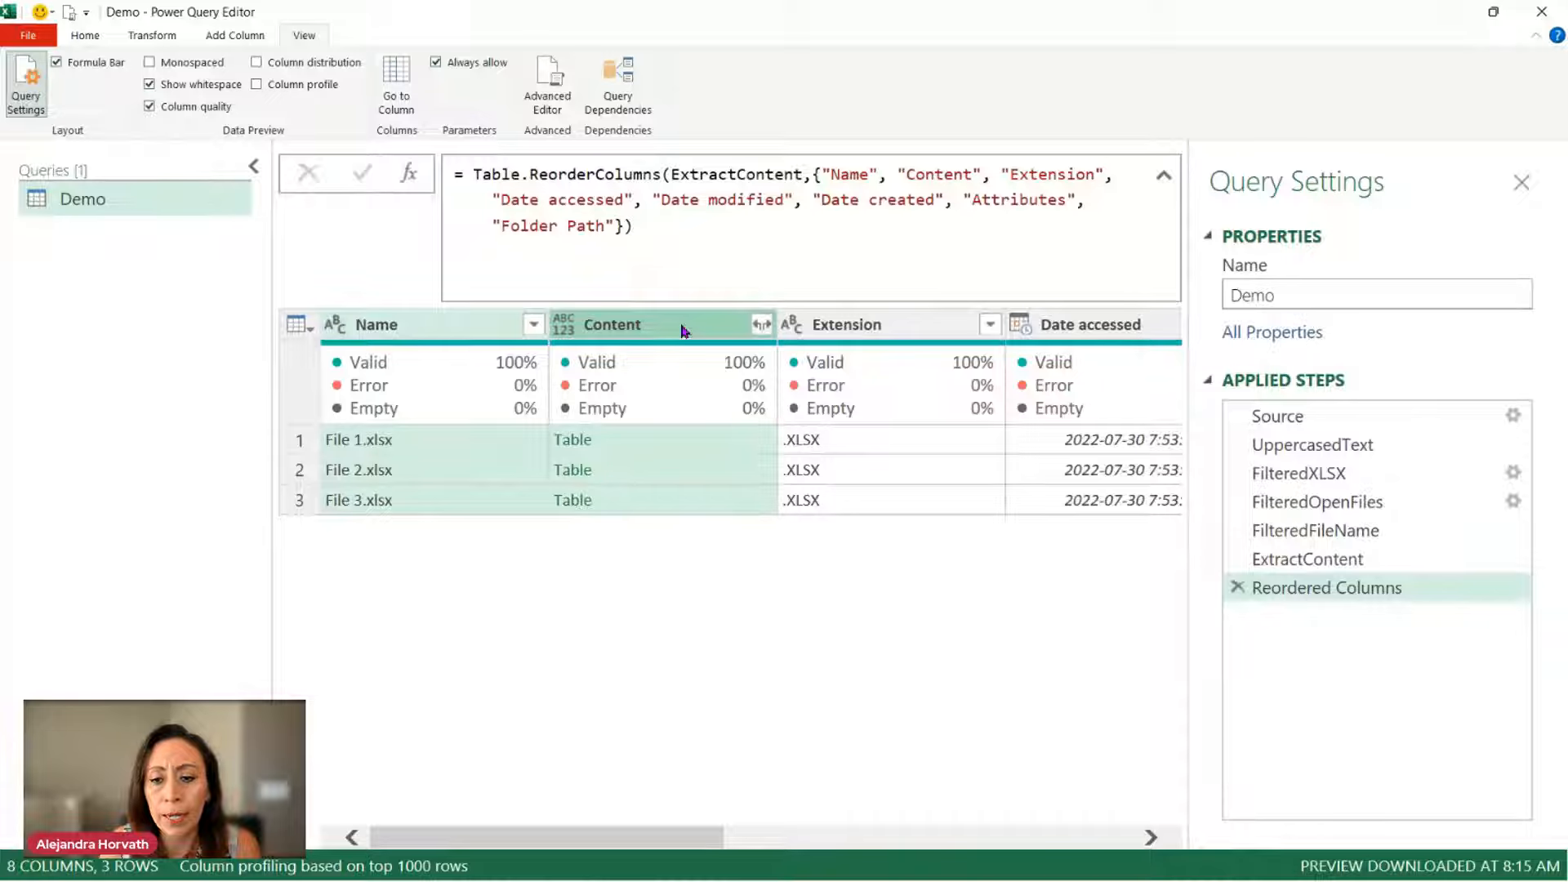
right_click(684, 330)
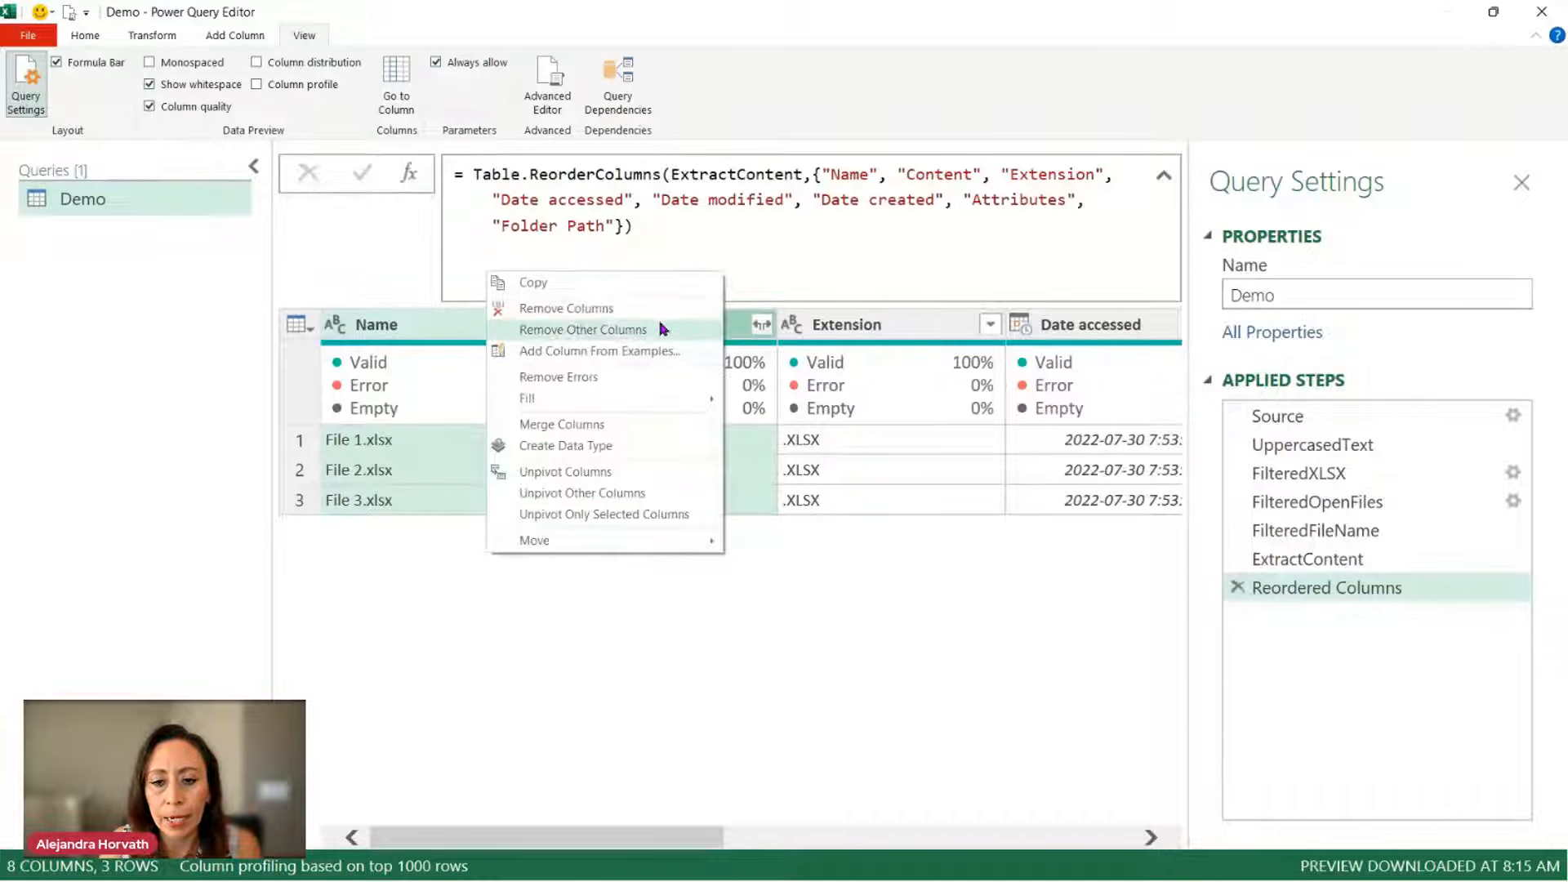
click(662, 329)
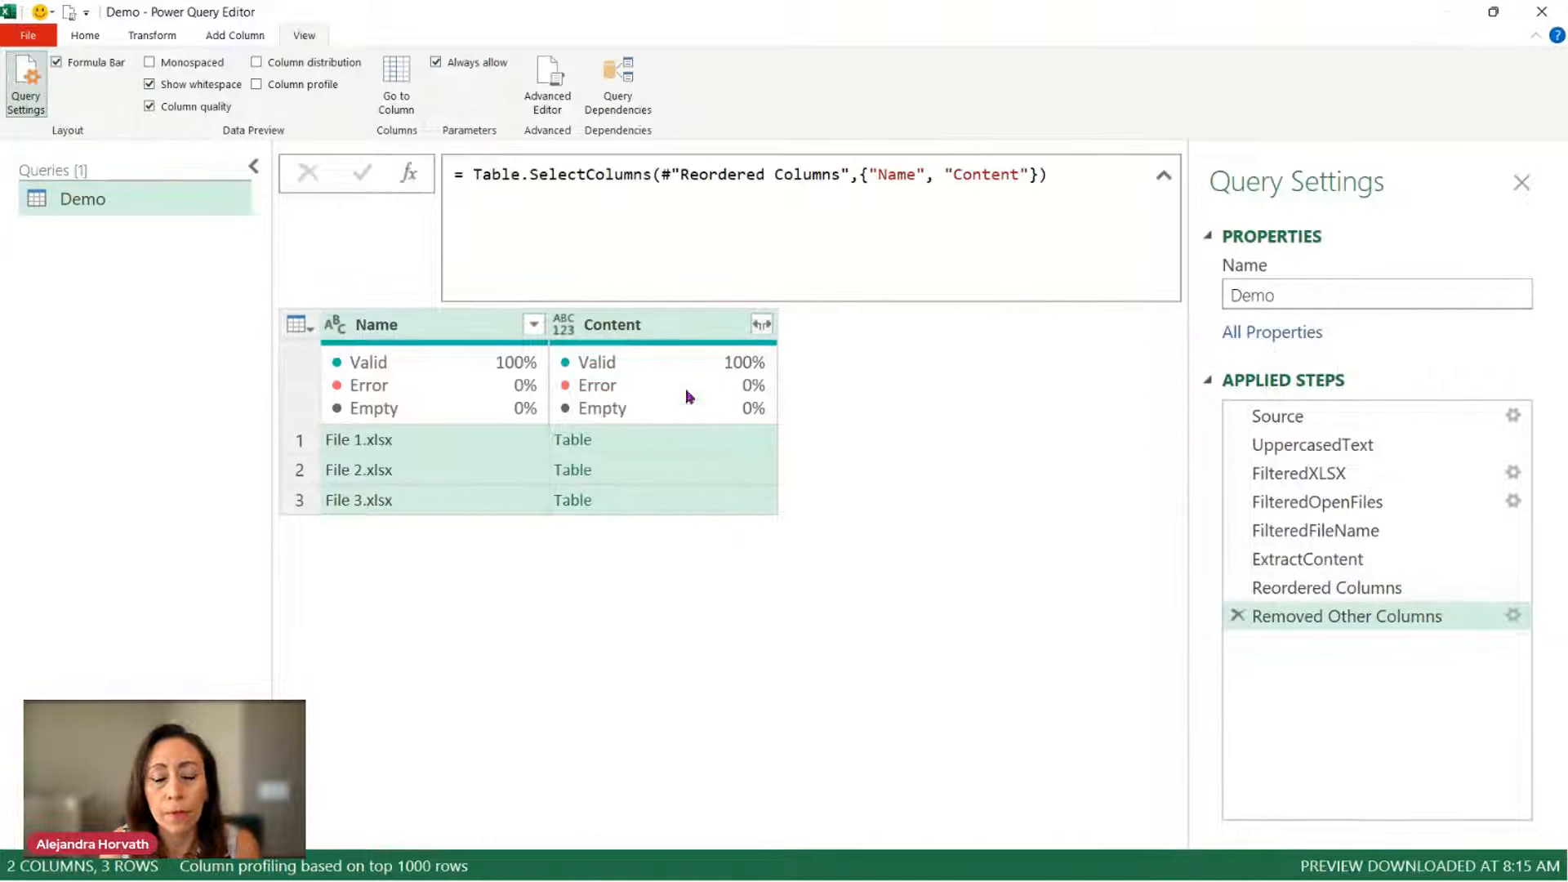
Step: Expand the Content column to its Data field only, without using the original column name as prefix
drag(567, 389, 702, 338)
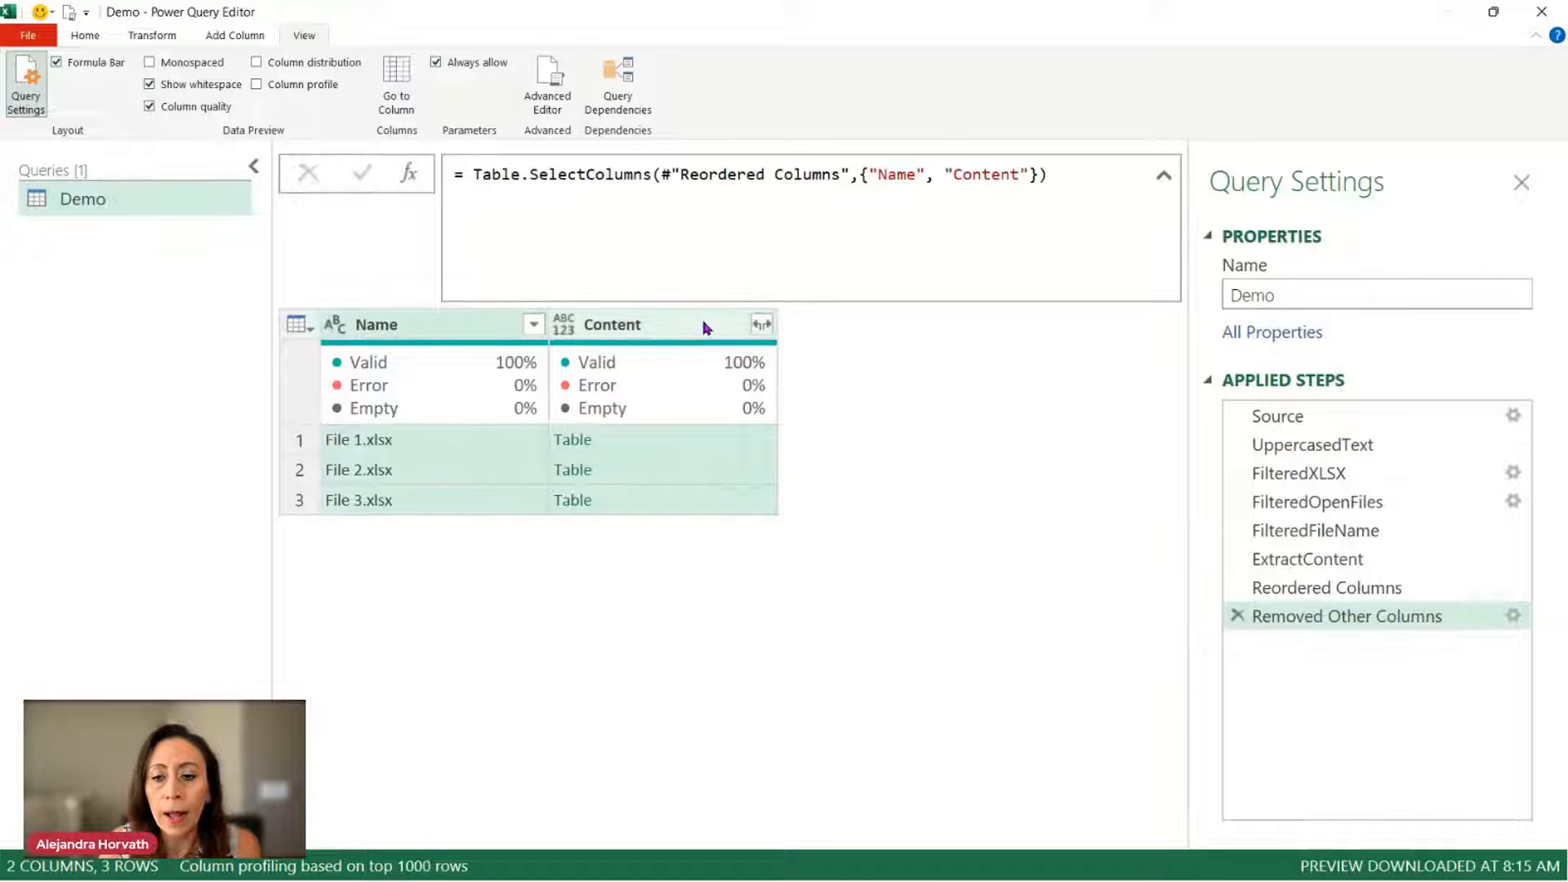
click(707, 326)
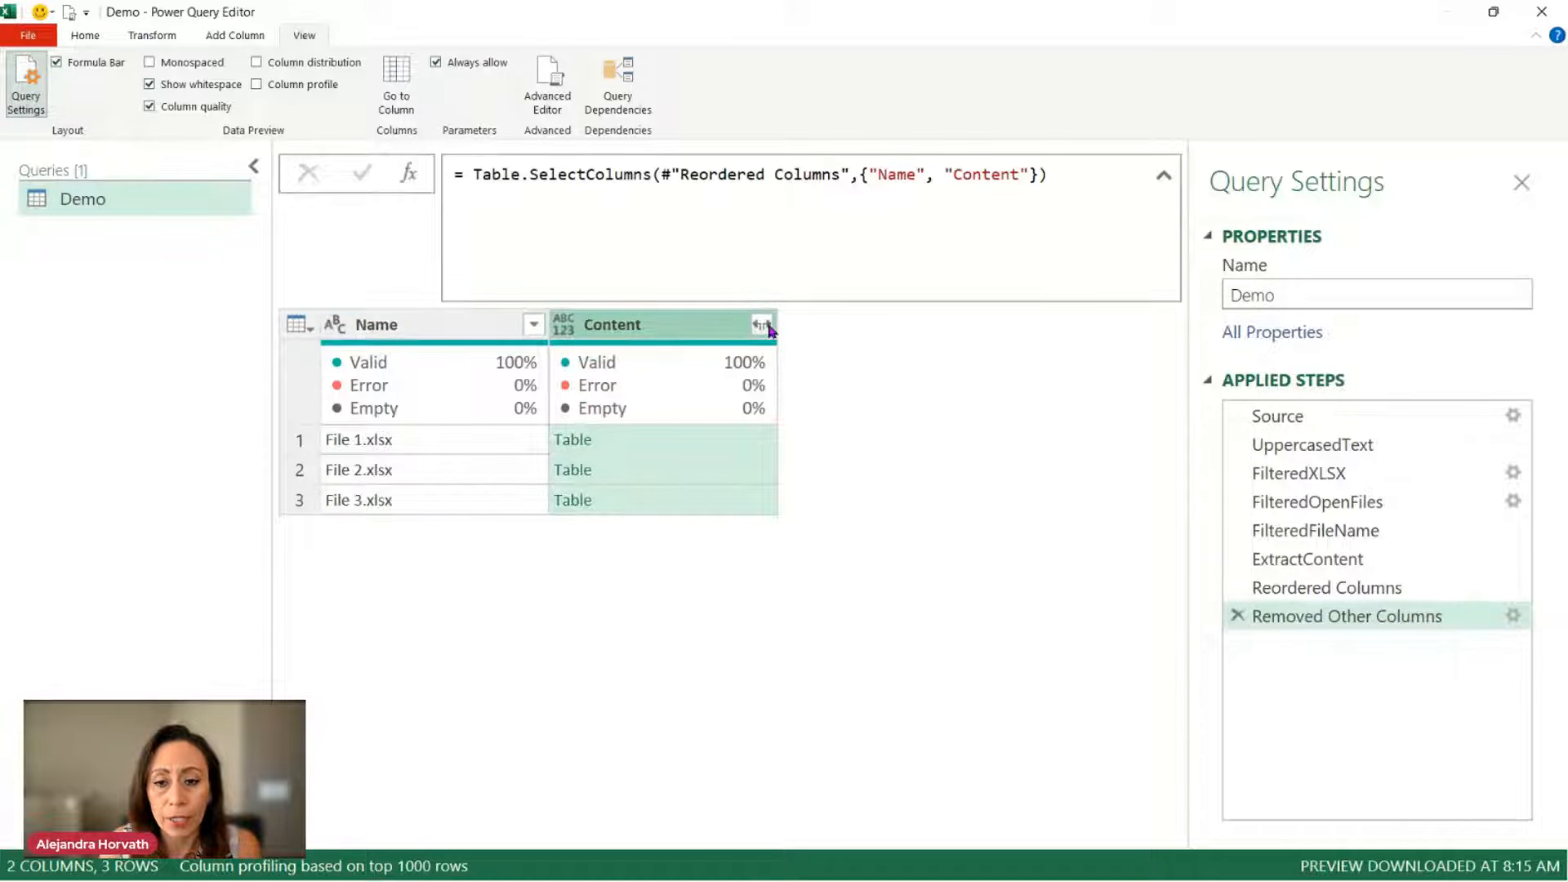
click(762, 325)
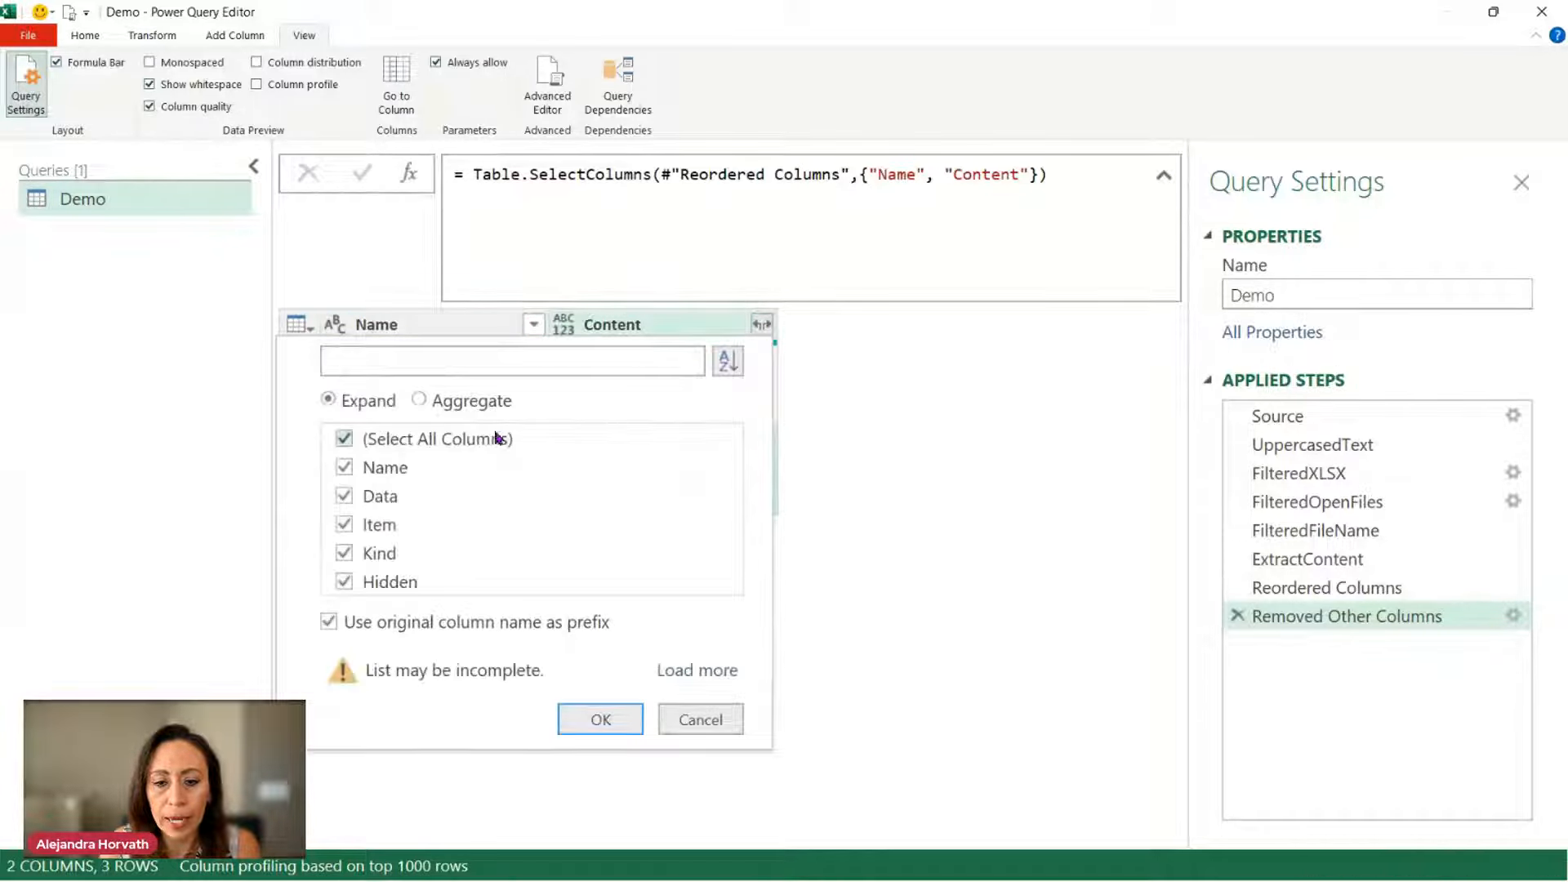
click(346, 439)
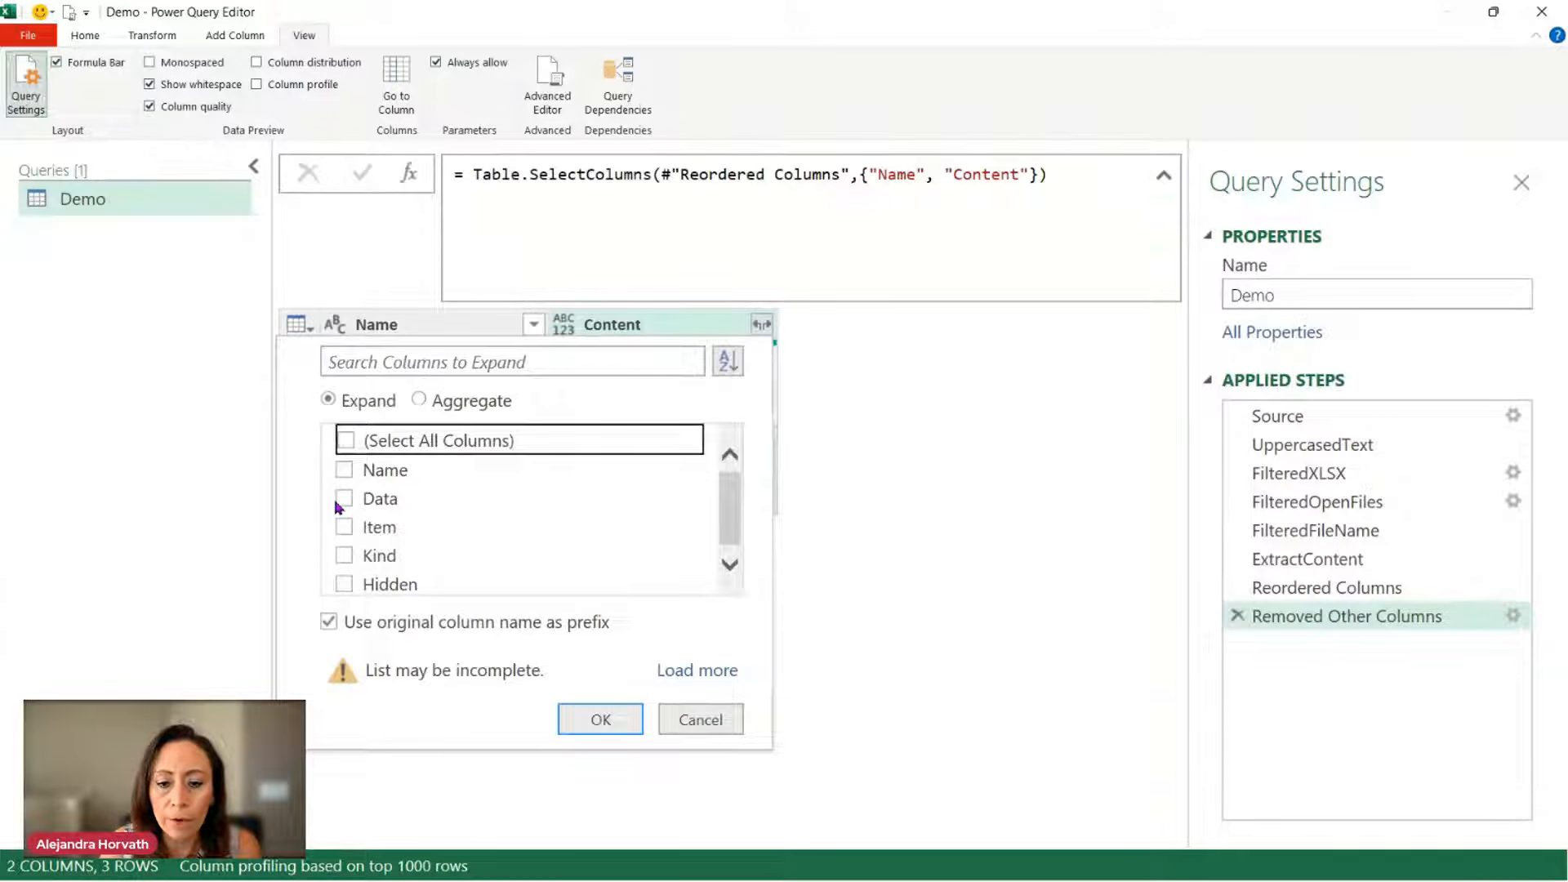
click(343, 500)
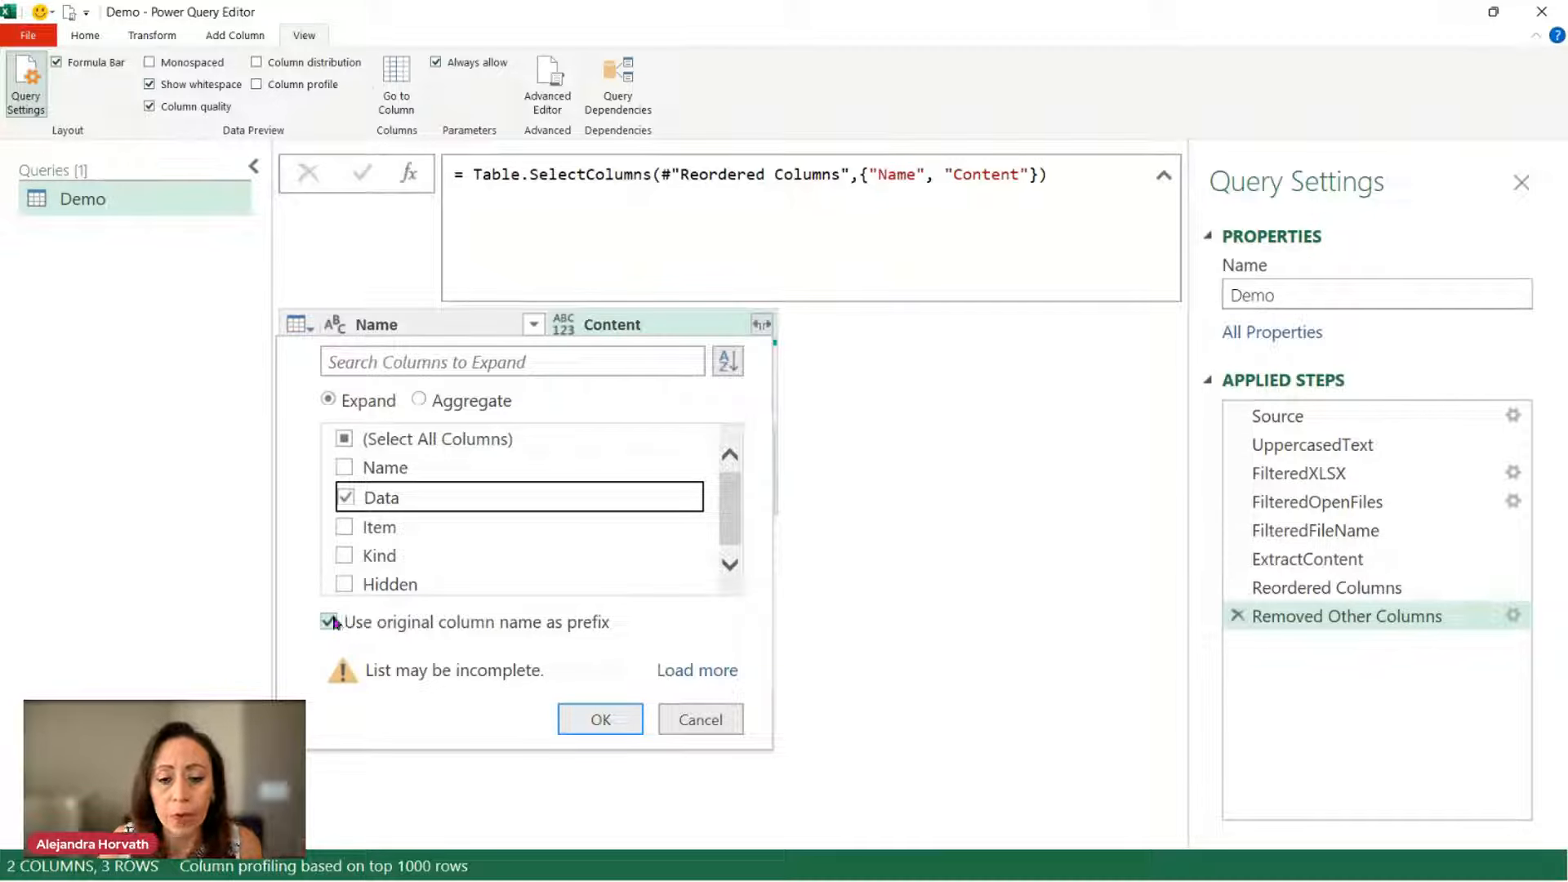
click(330, 623)
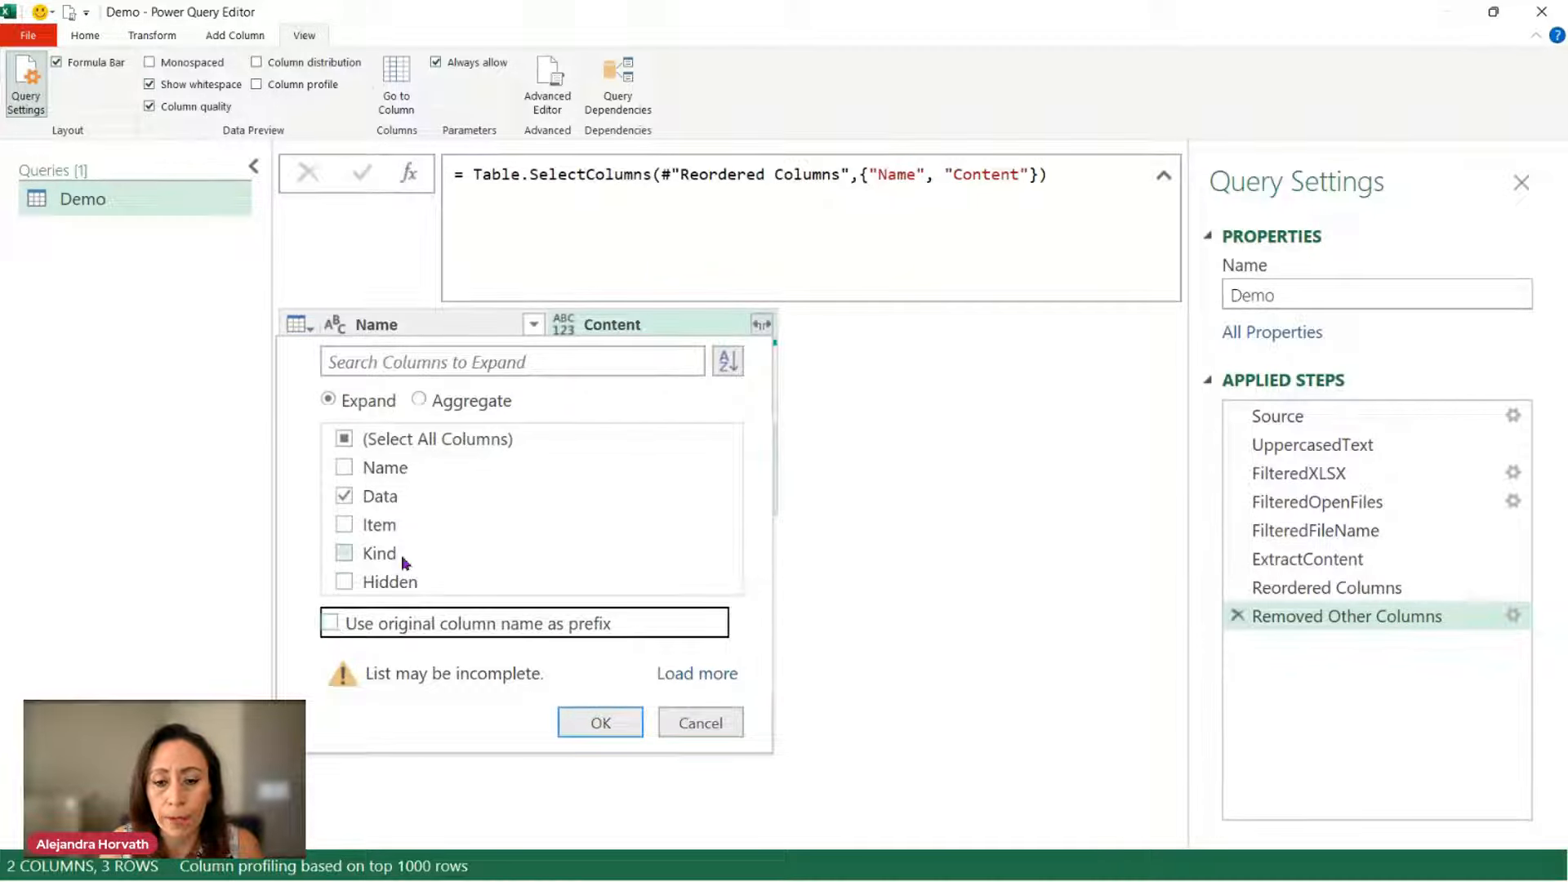
click(601, 724)
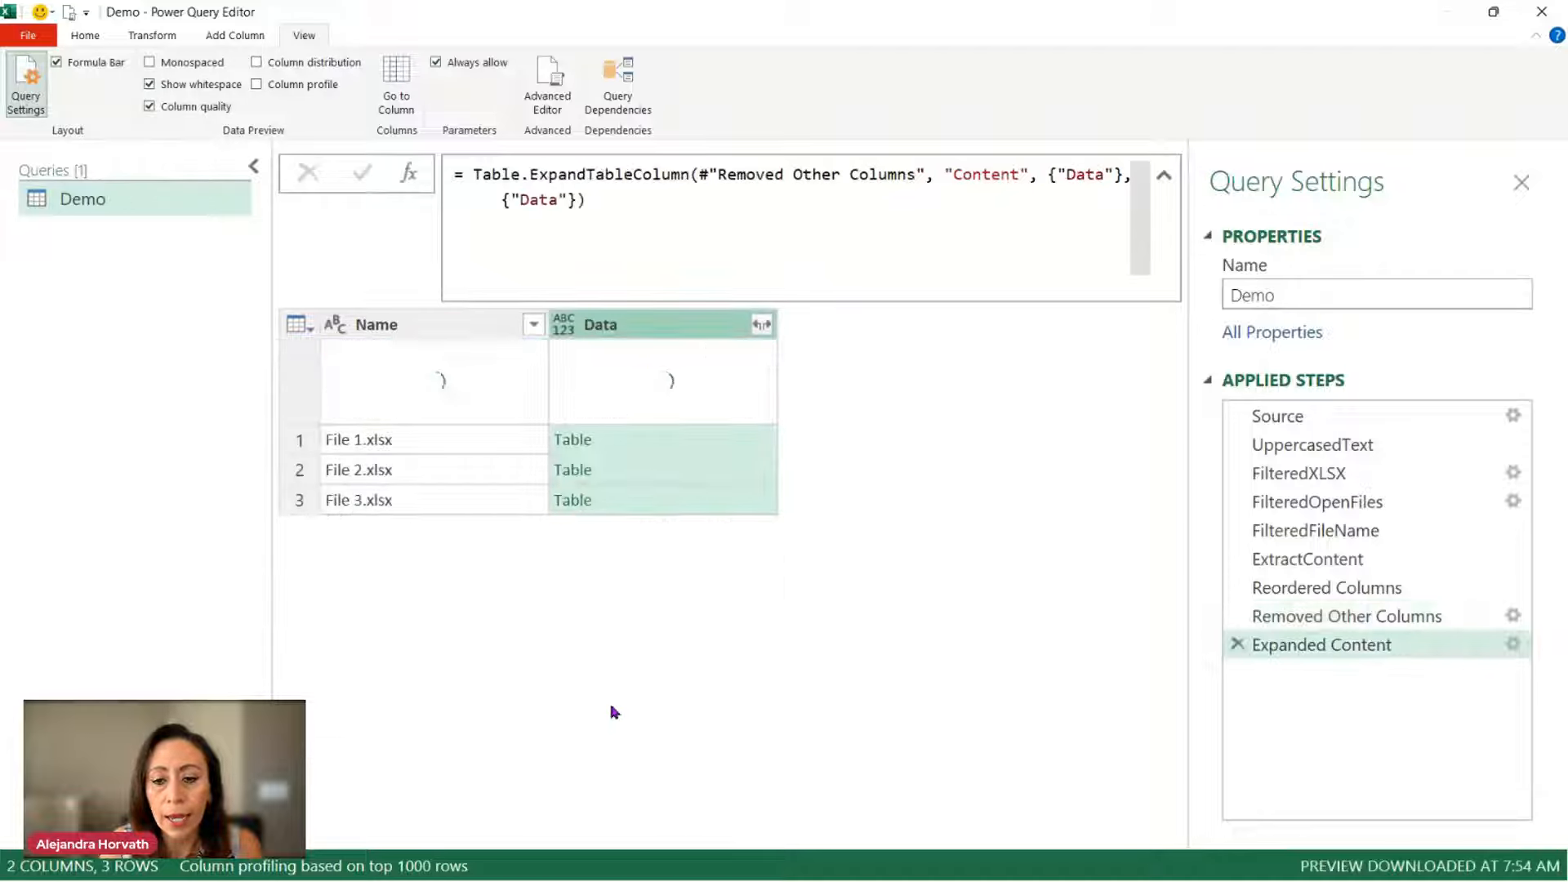
Step: Preview the nested Data tables of File 1.xlsx, File 2.xlsx and File 3.xlsx to examine their columns and rows
click(661, 441)
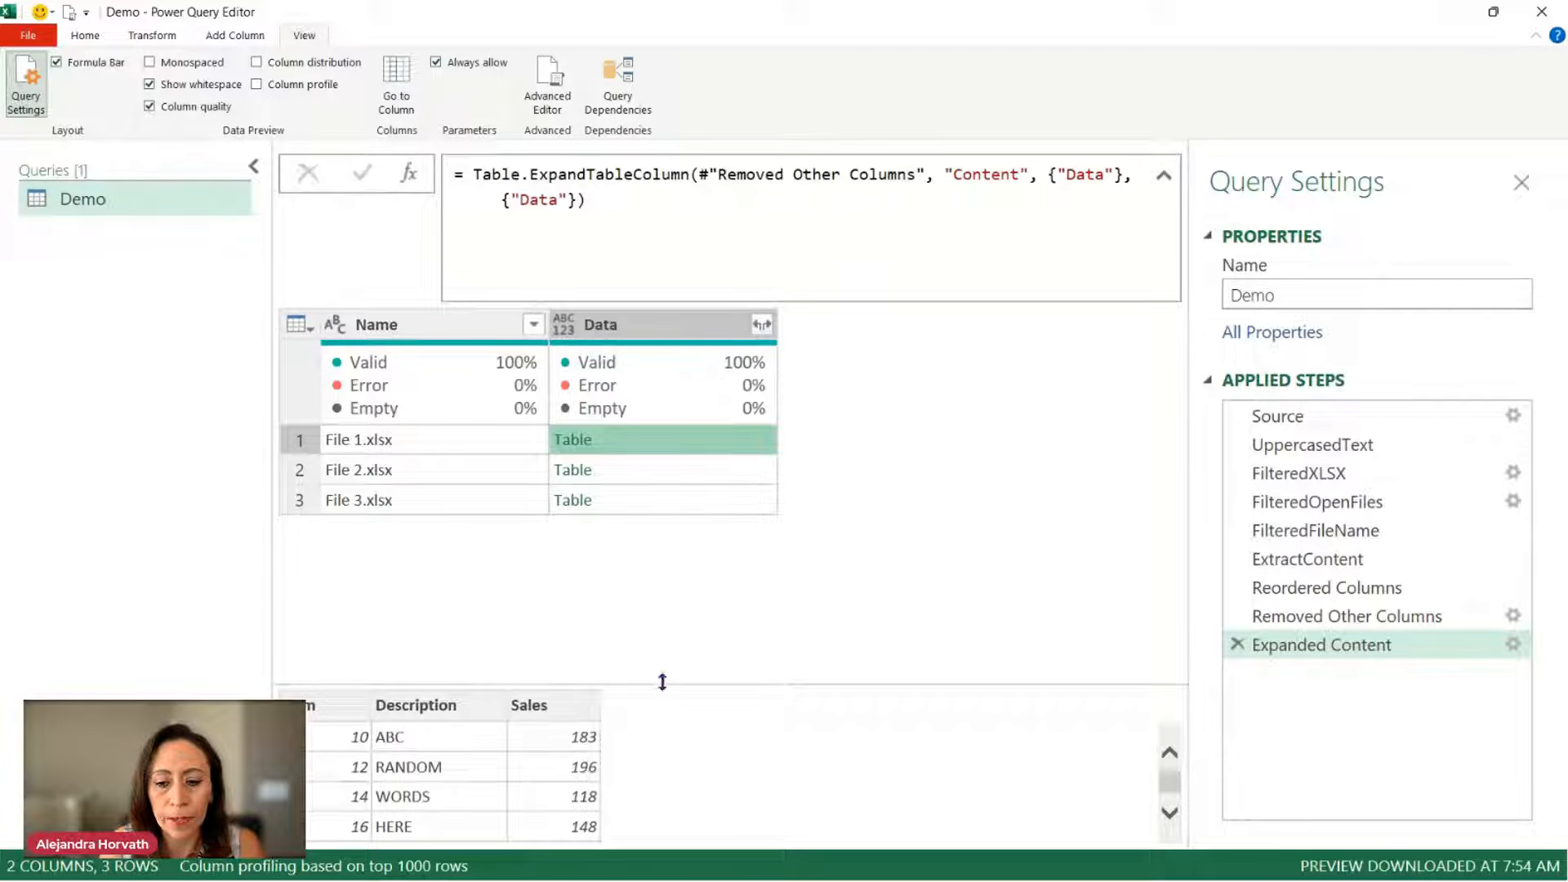
drag(661, 682, 658, 587)
scroll(518, 675, down, 2)
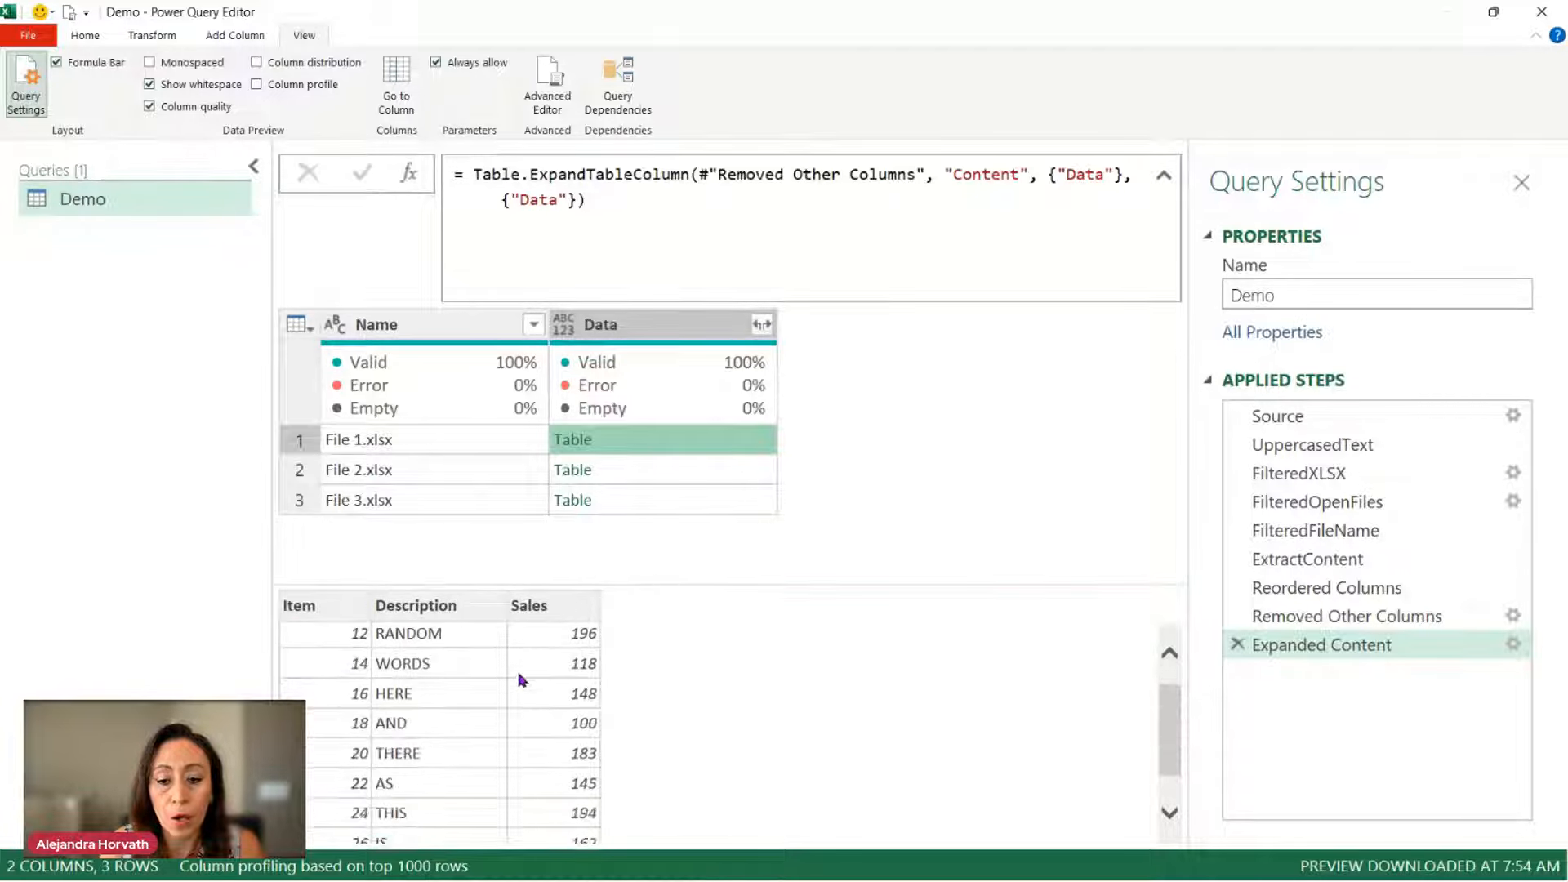
click(675, 469)
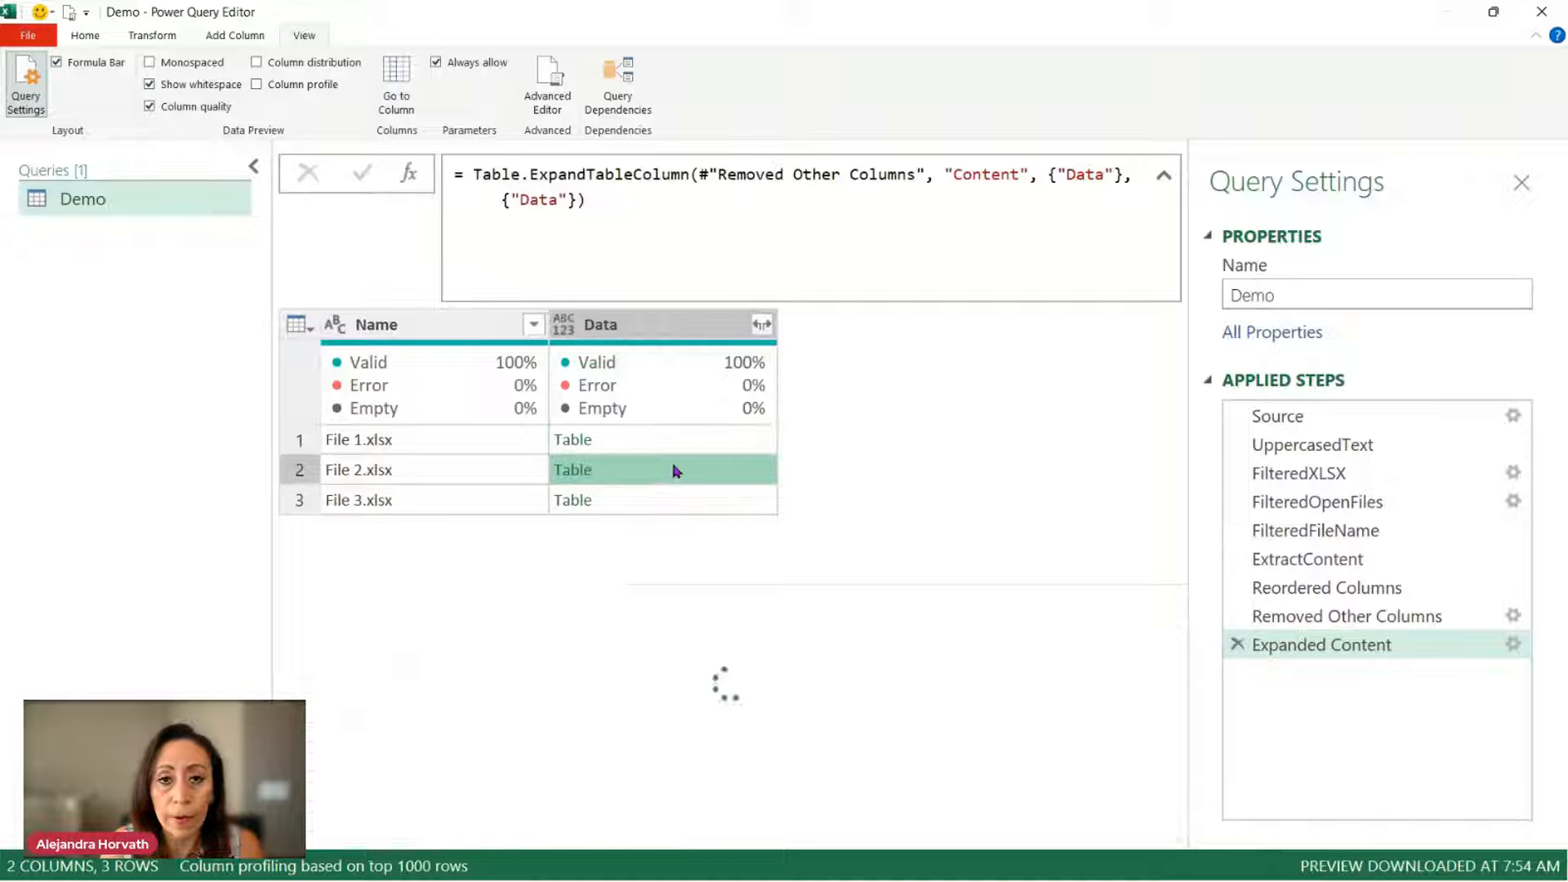
click(685, 501)
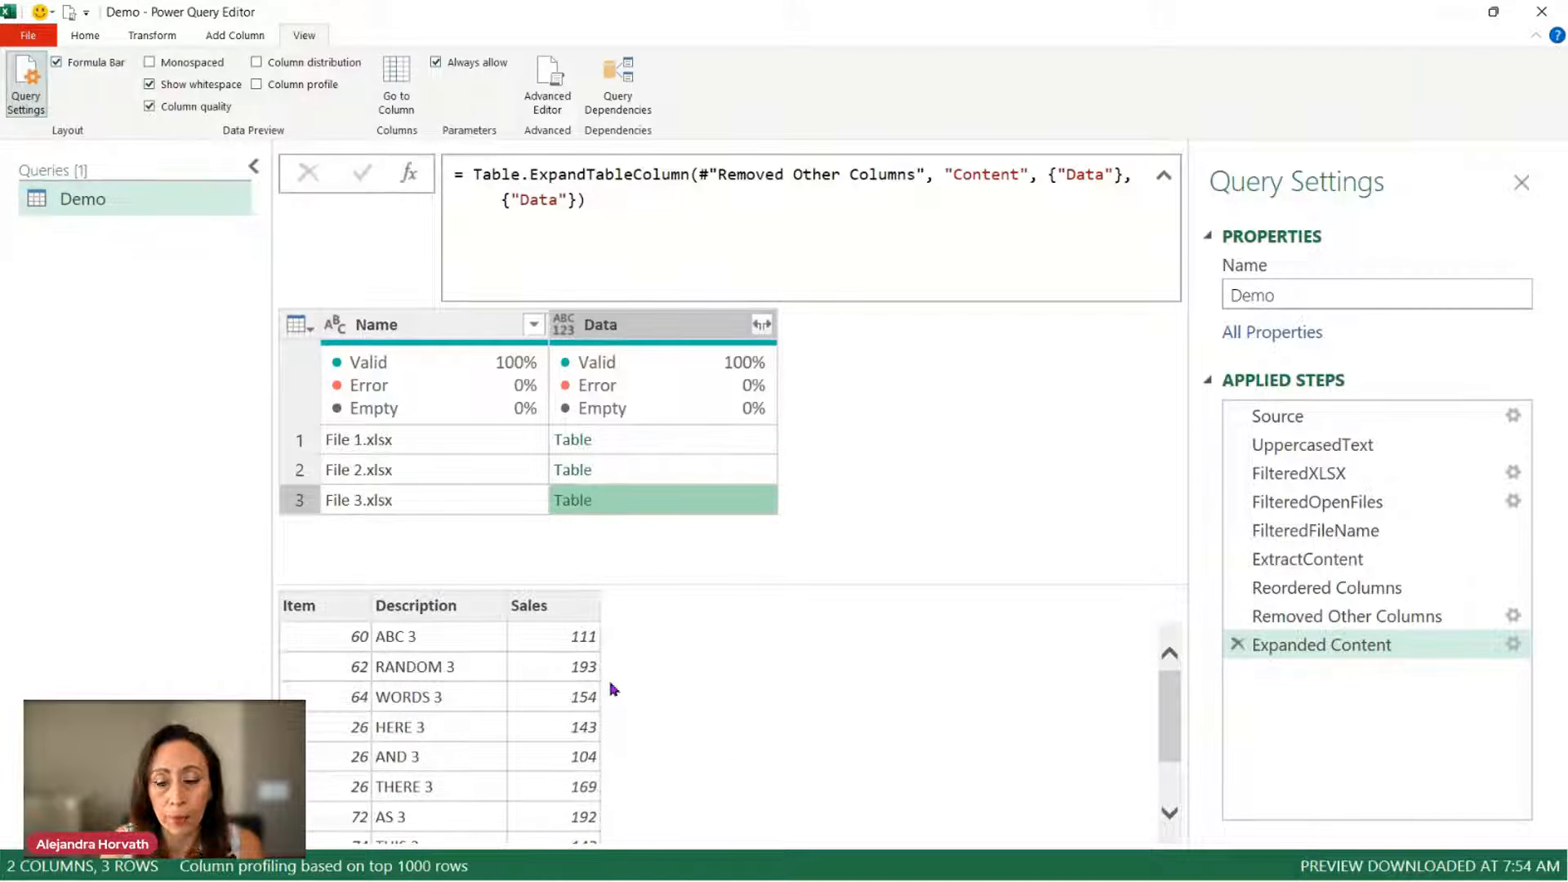
click(741, 481)
click(737, 502)
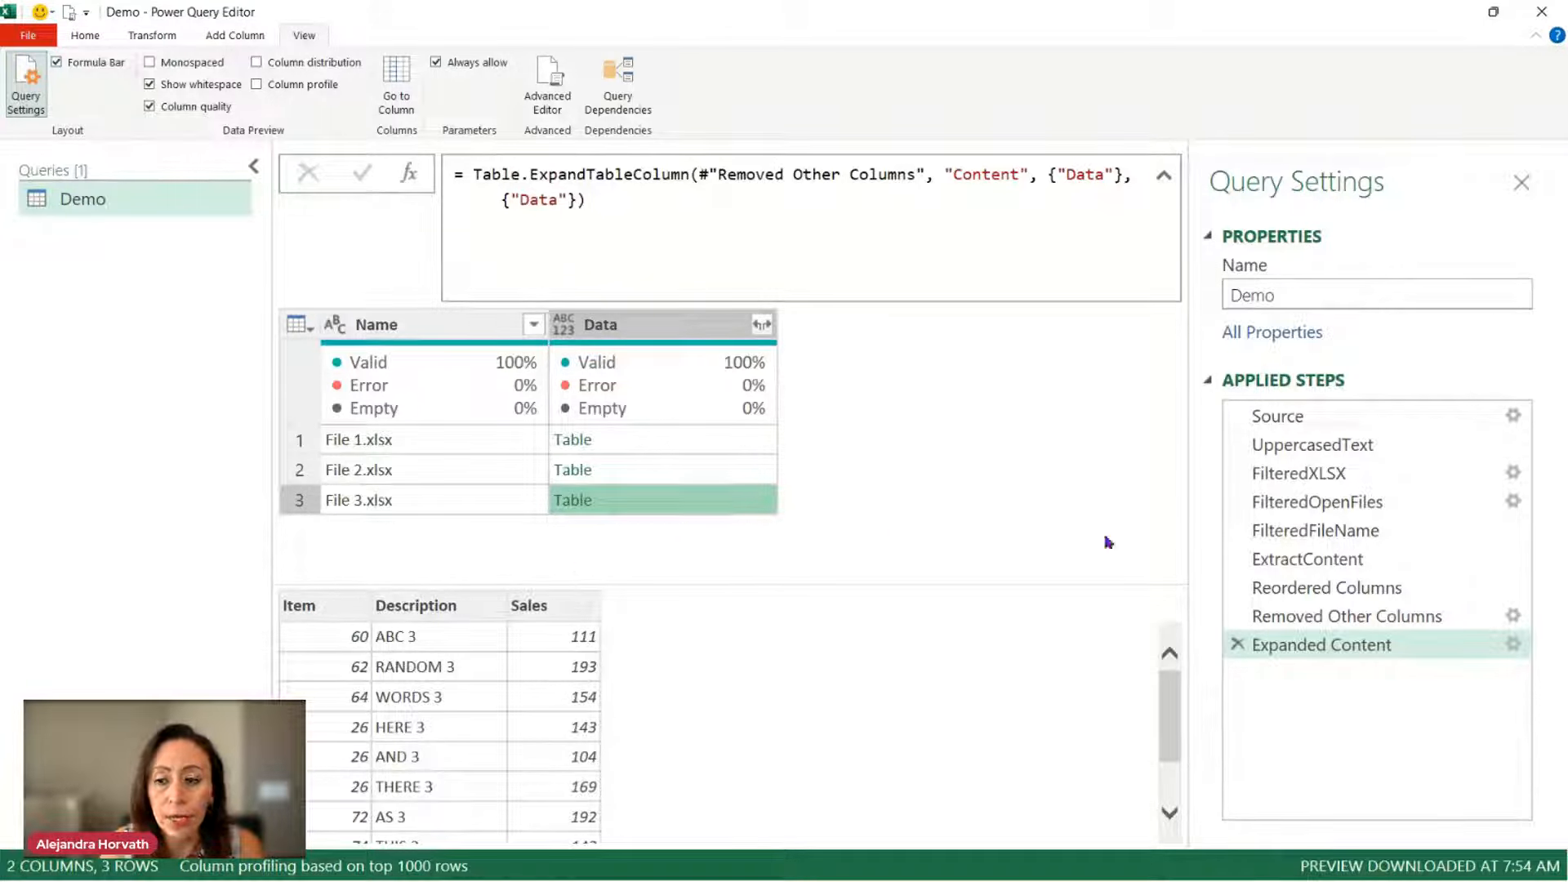
Step: Rename the Reordered Columns step to ReorderedColumns, without the space
click(1402, 595)
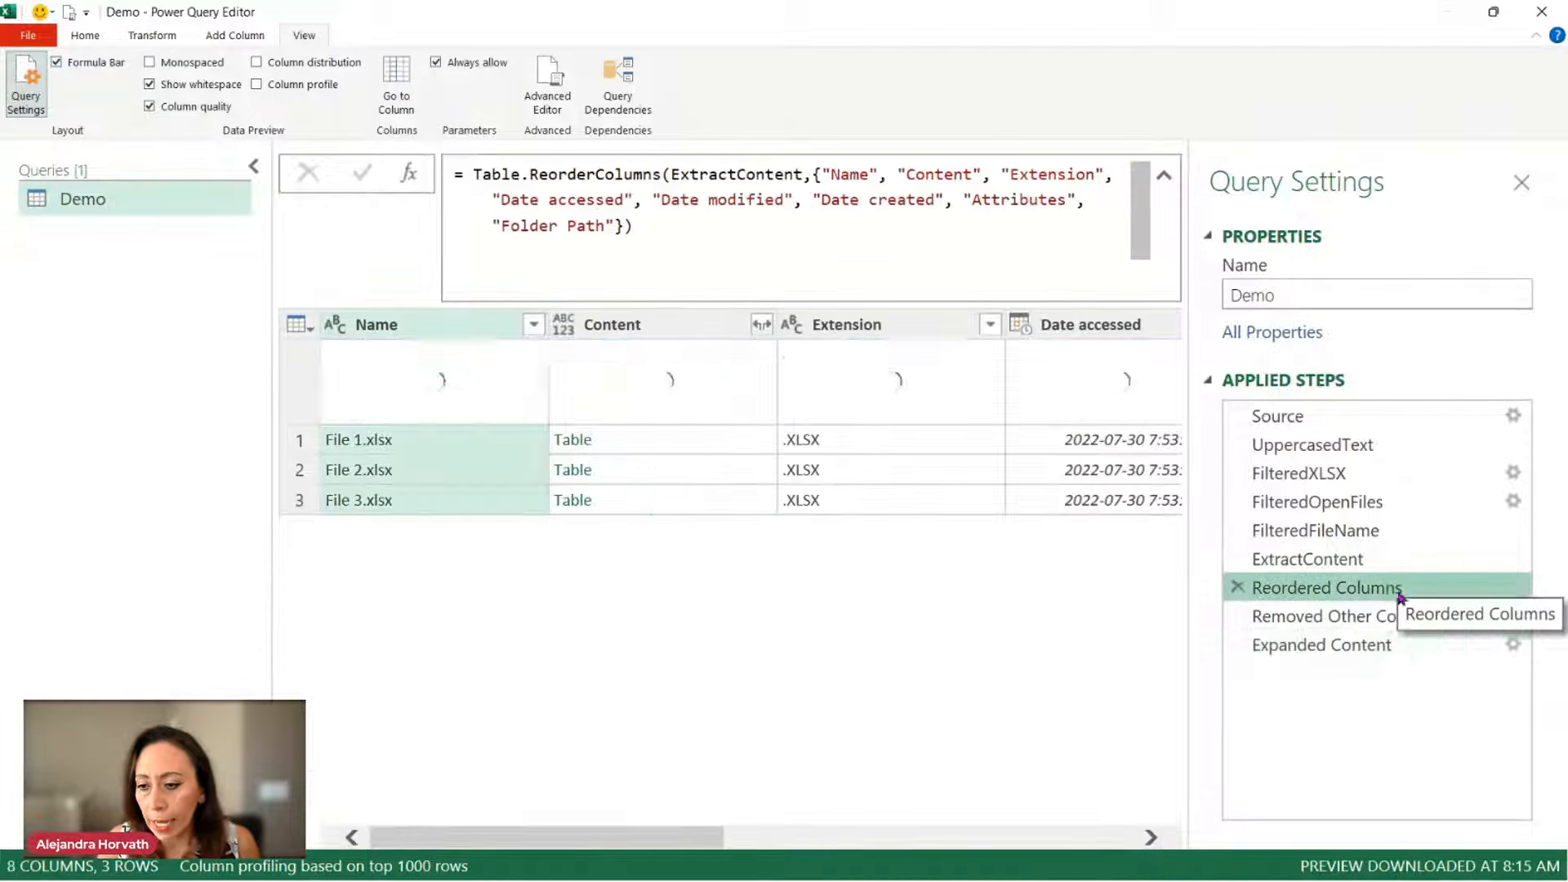
click(1401, 595)
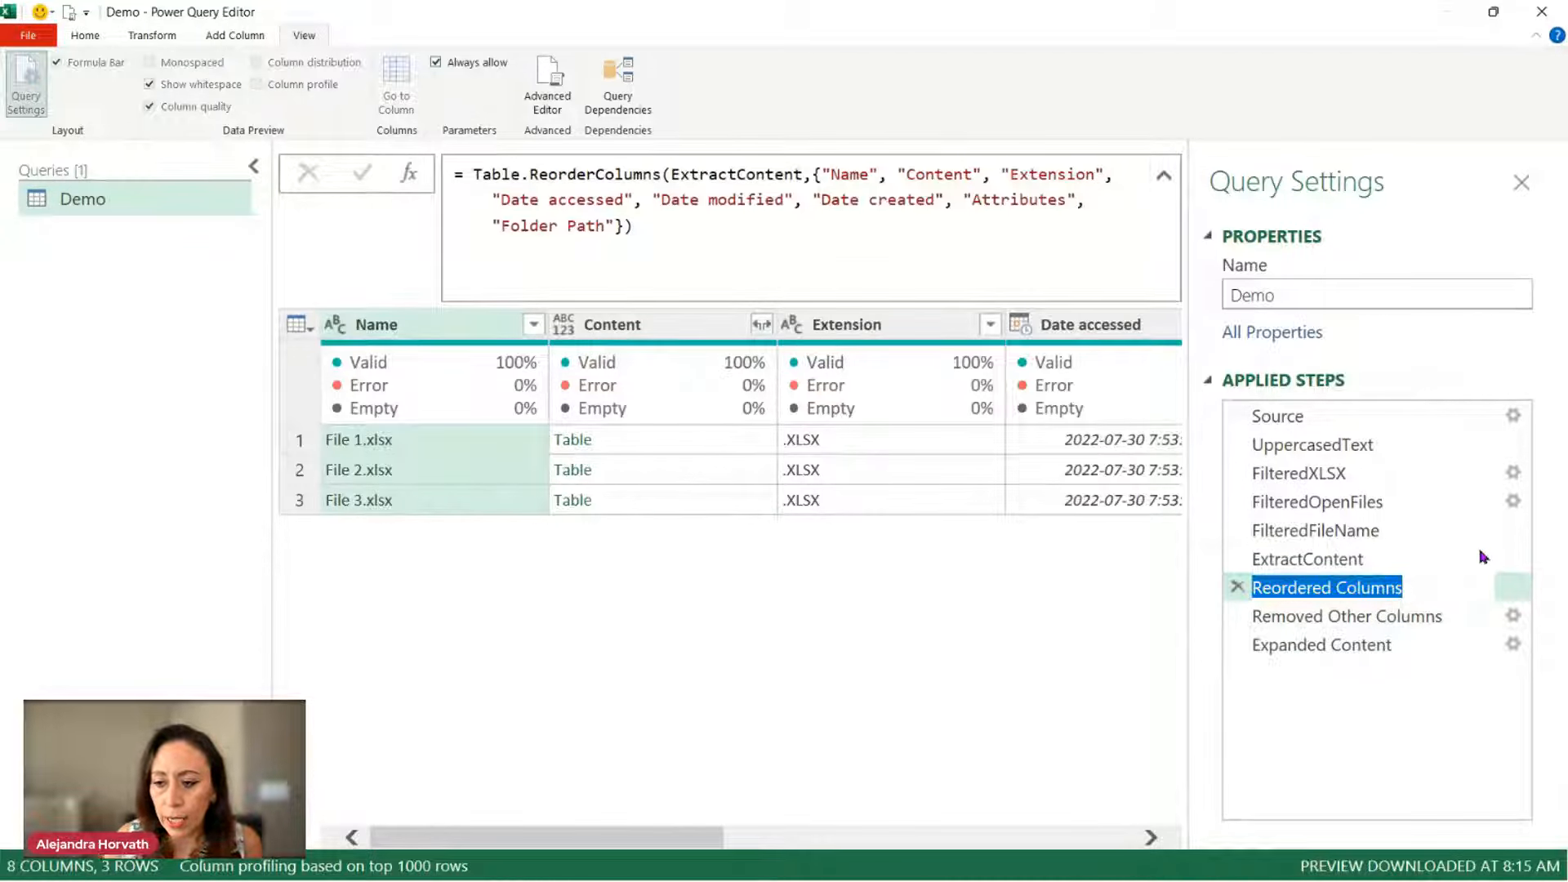
key(End)
key(Left)
key(Left)
key(Left)
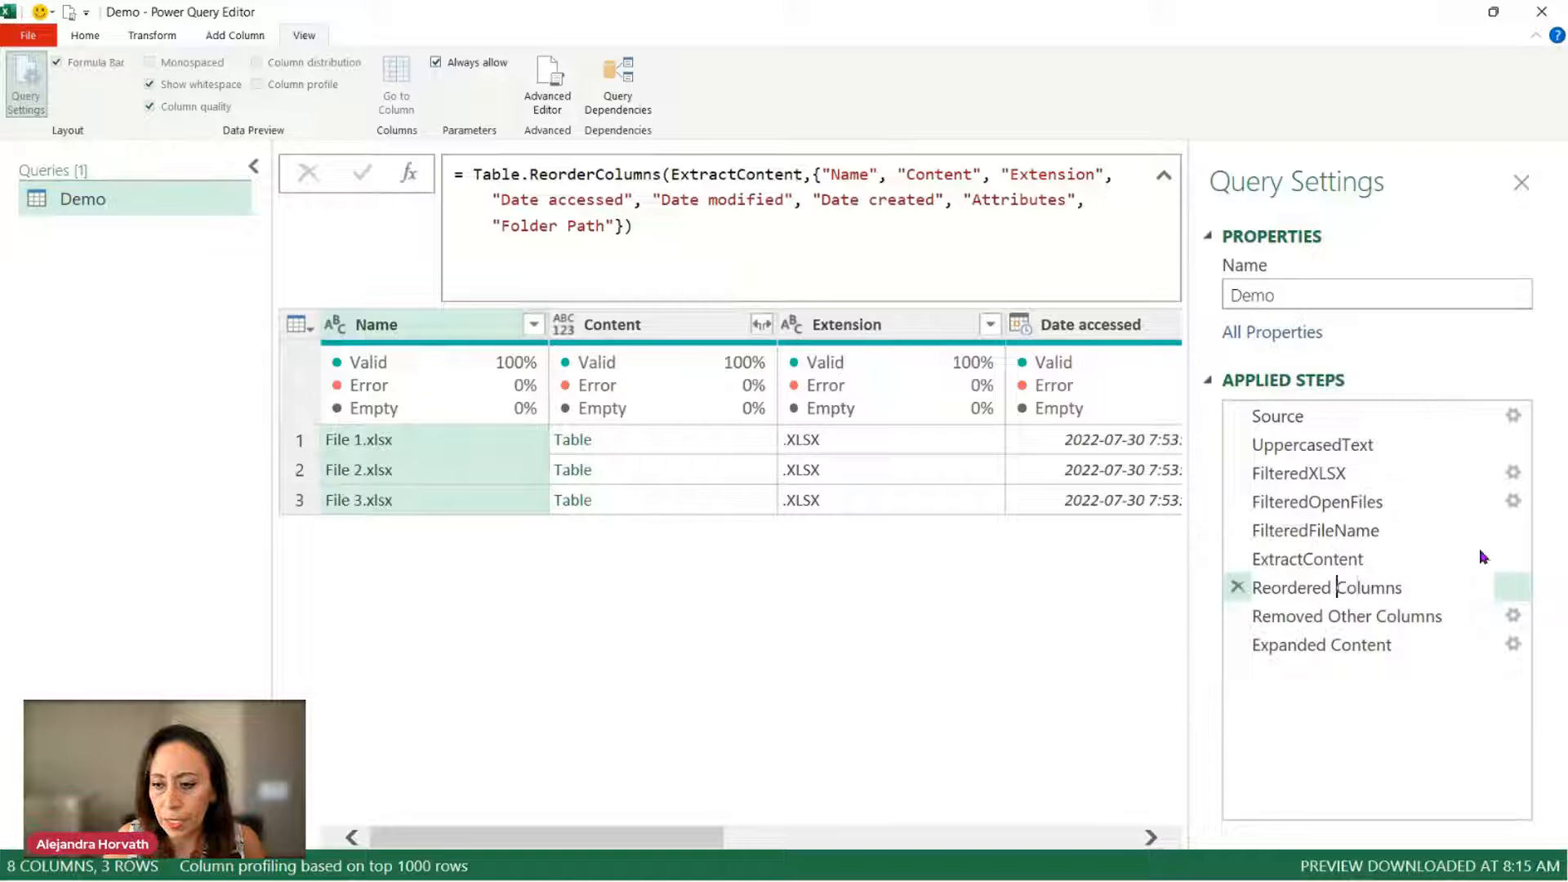
key(BackSpace)
key(Return)
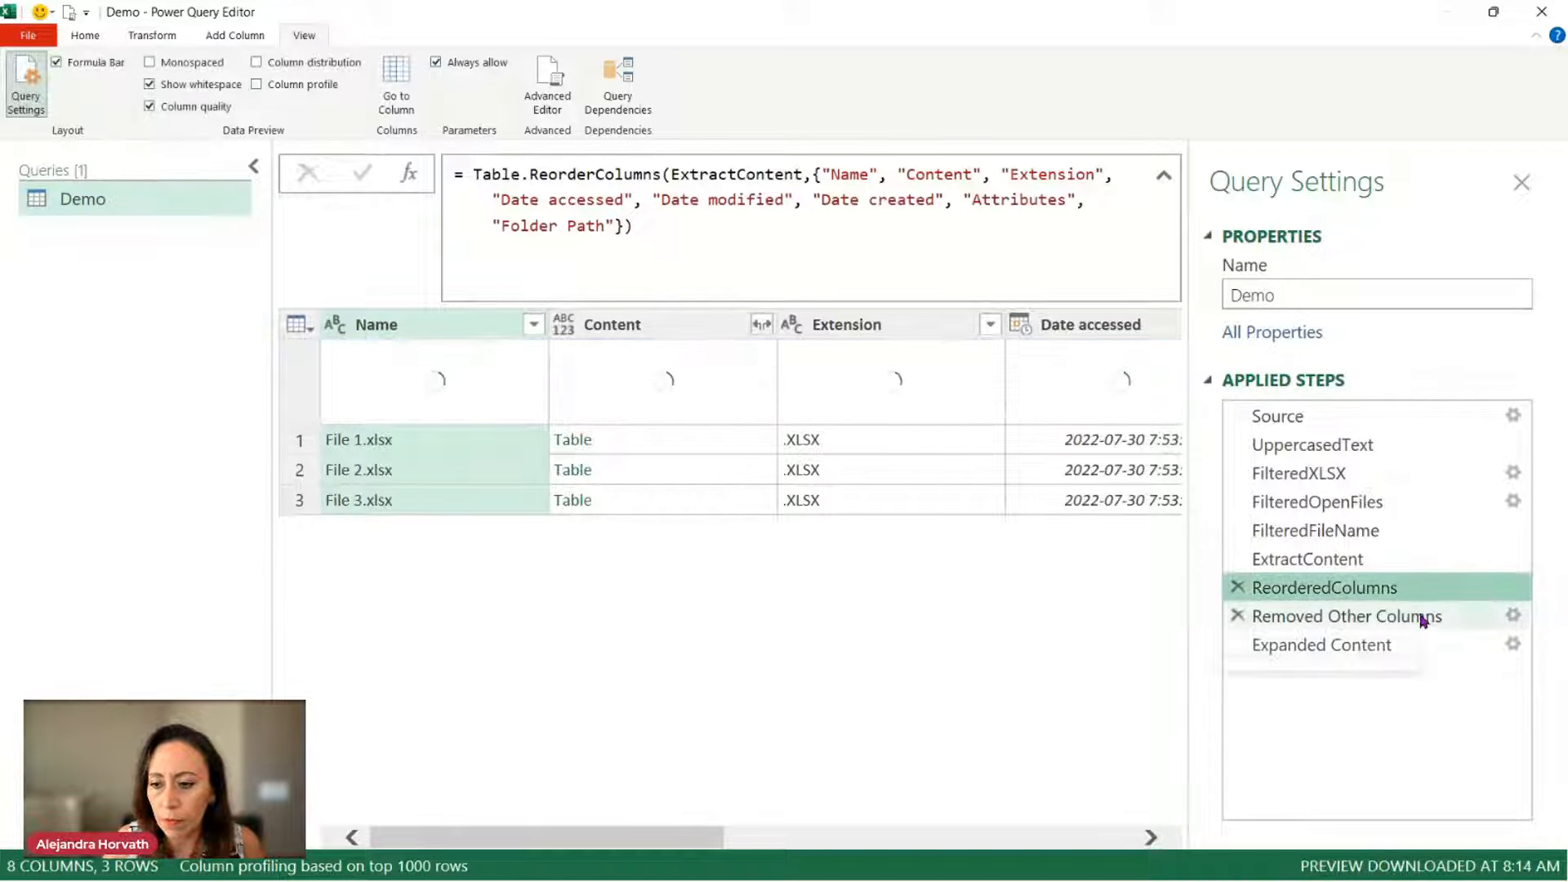
Step: Rename the Removed Other Columns step to Keep2ColumnsOnly
click(1422, 621)
key(F2)
text(K)
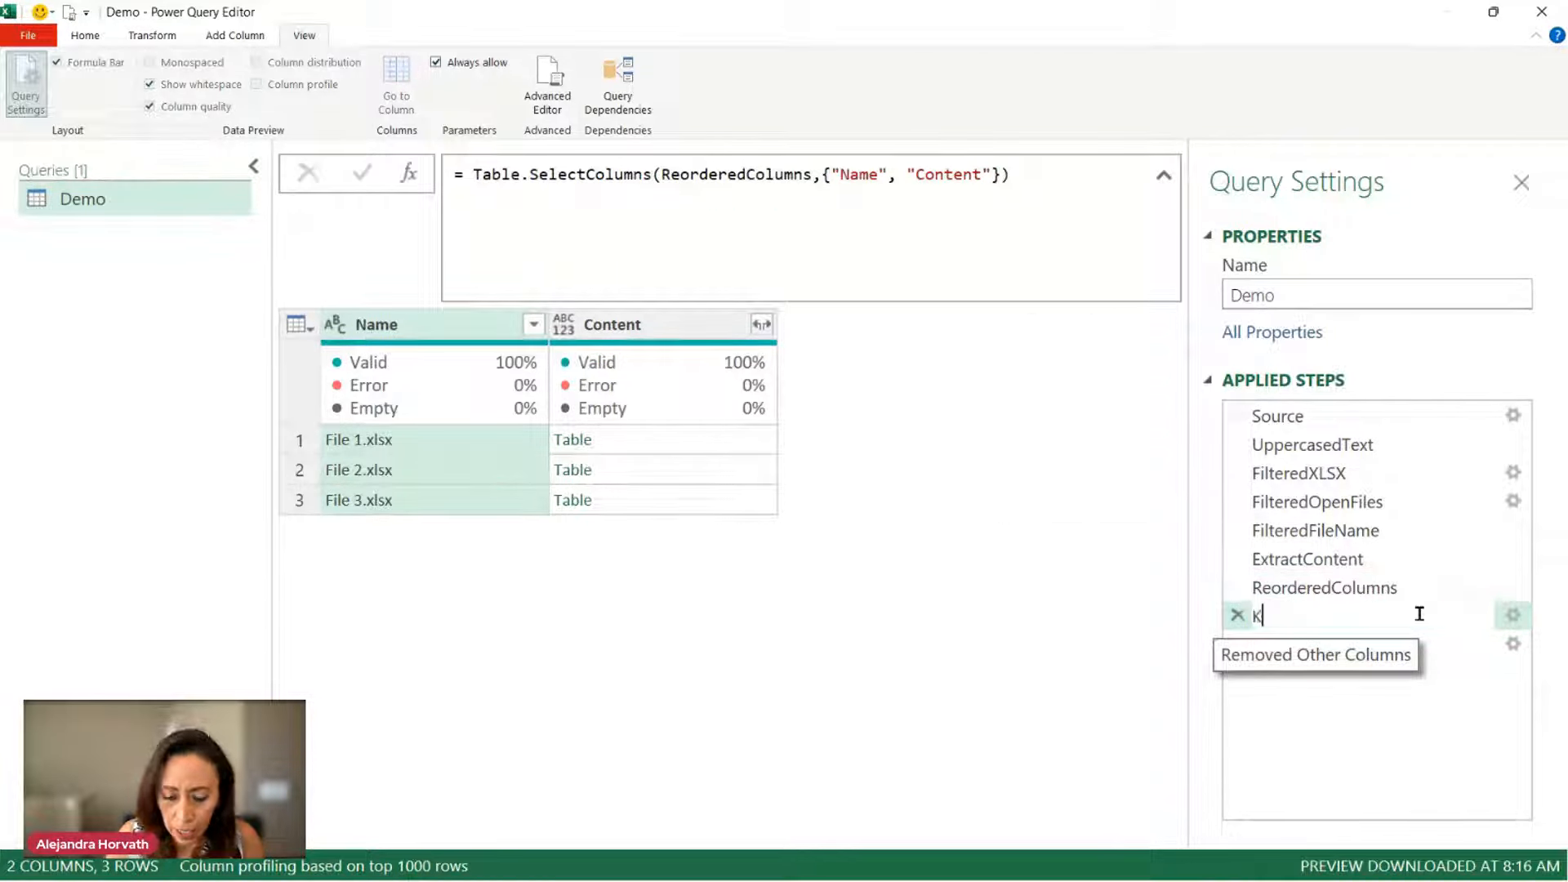
text(eep)
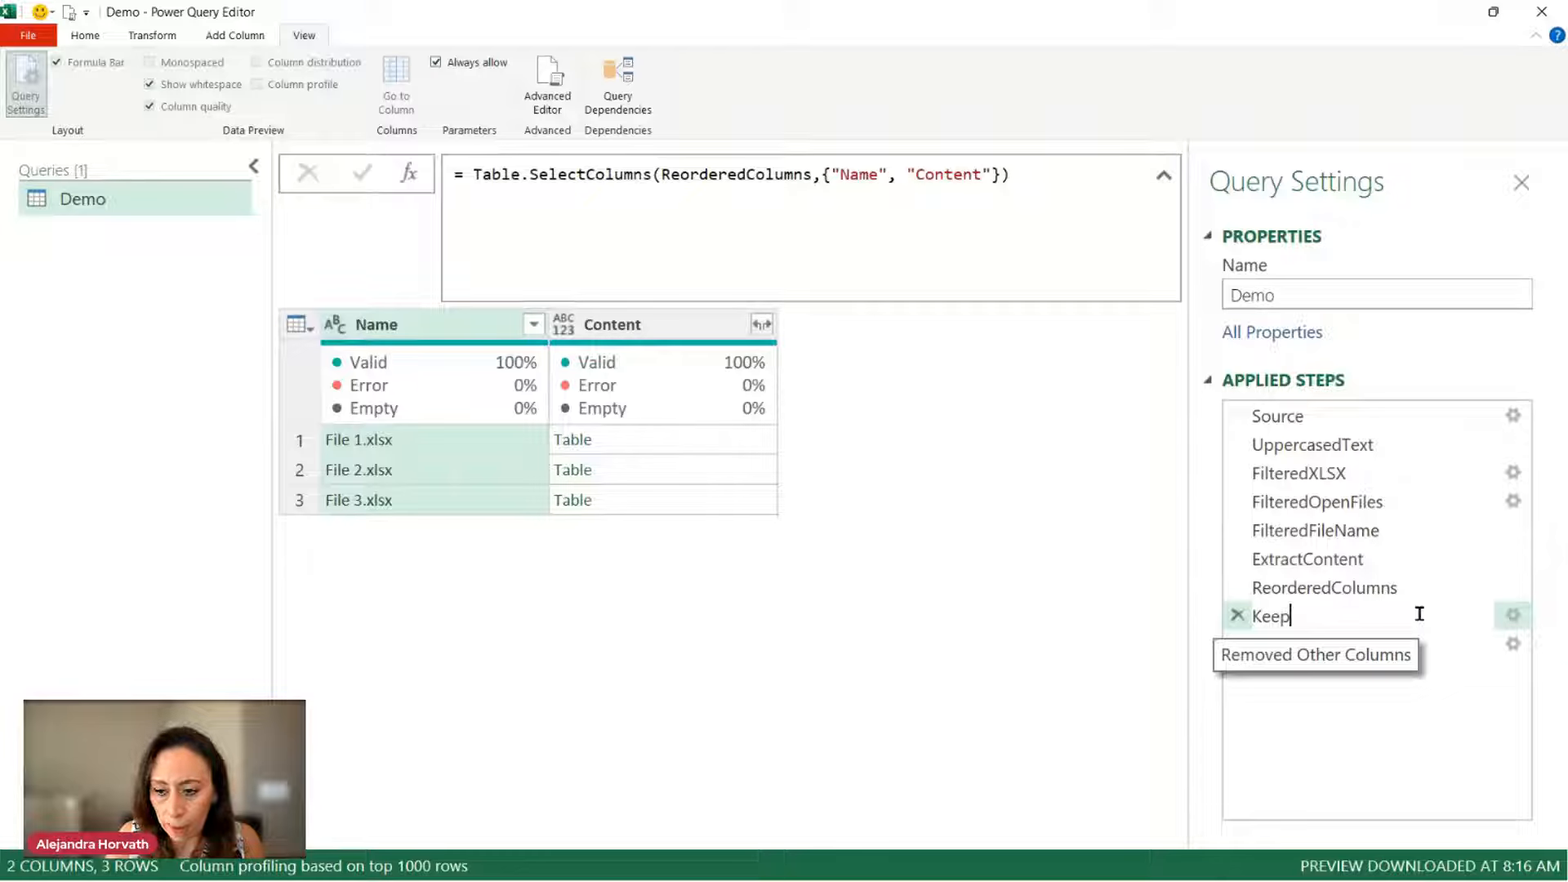
text(2C)
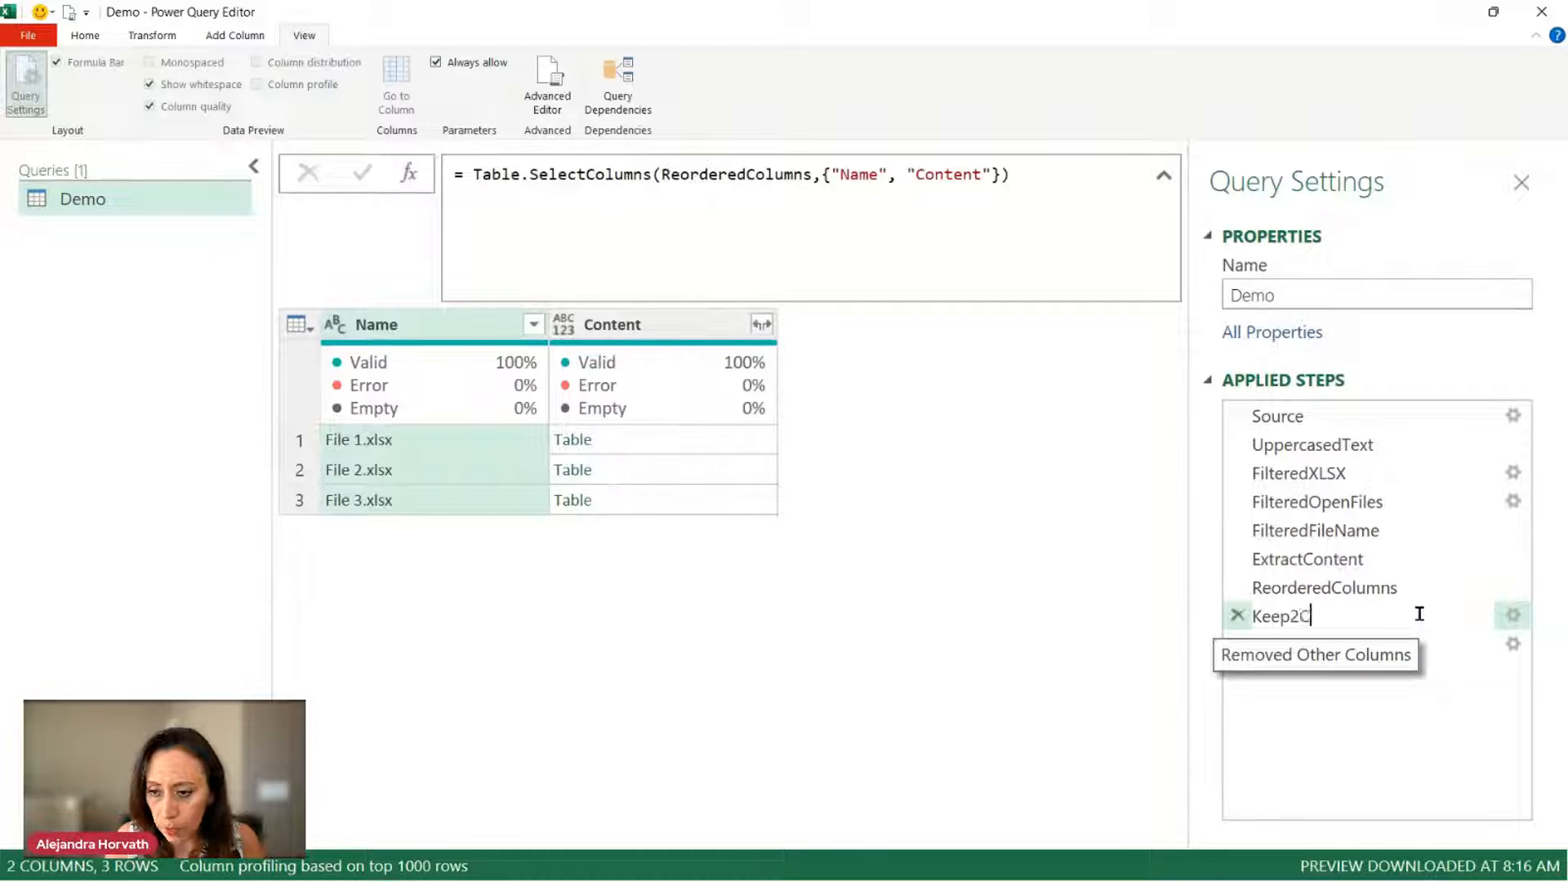
text(olumns)
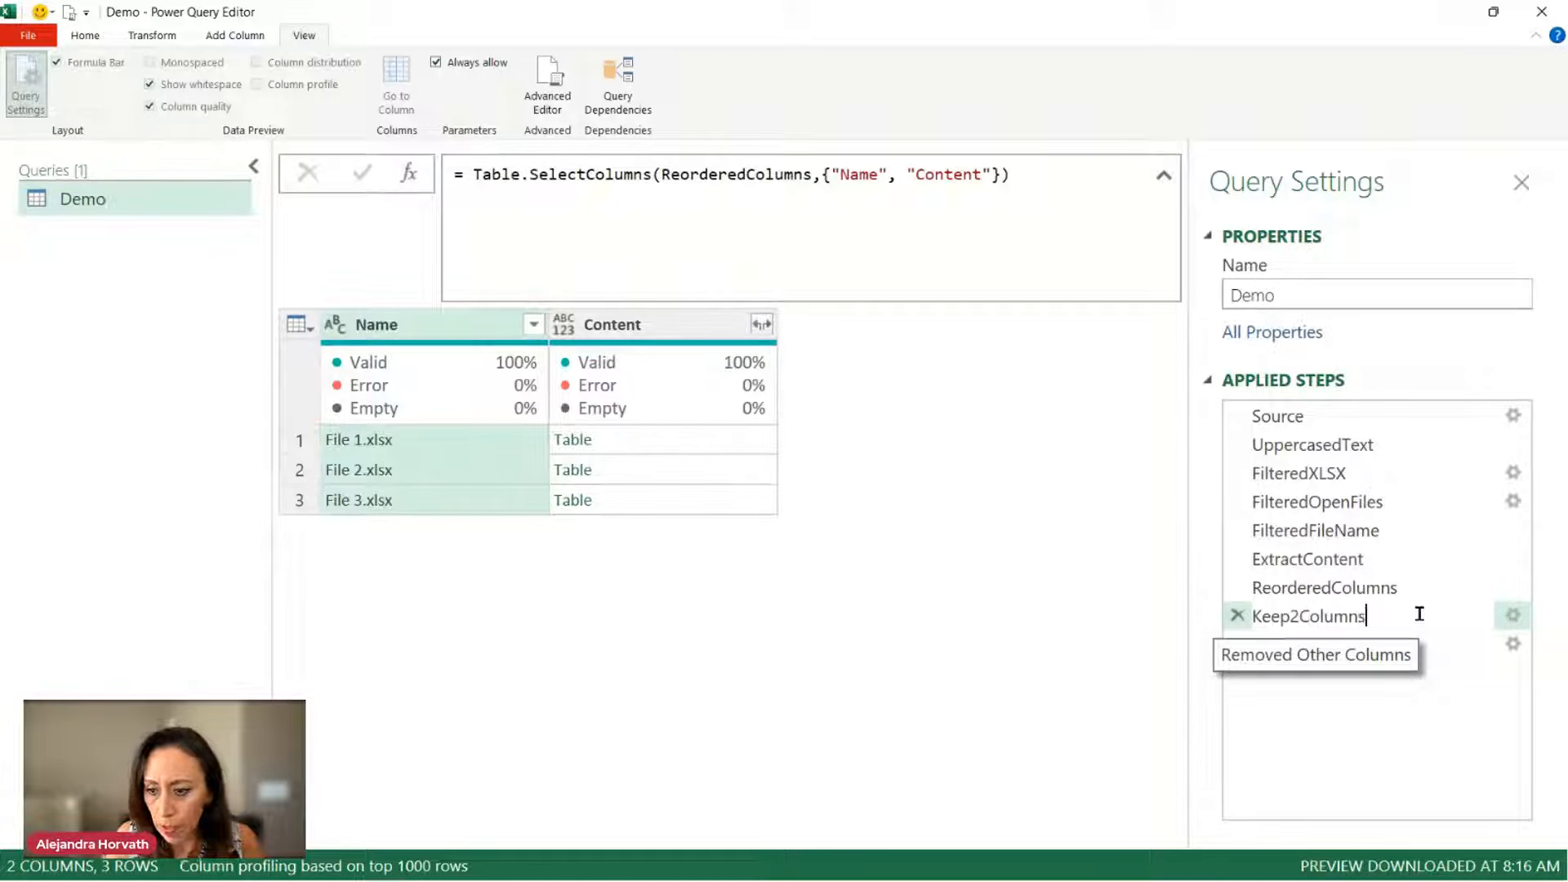
text(Onl)
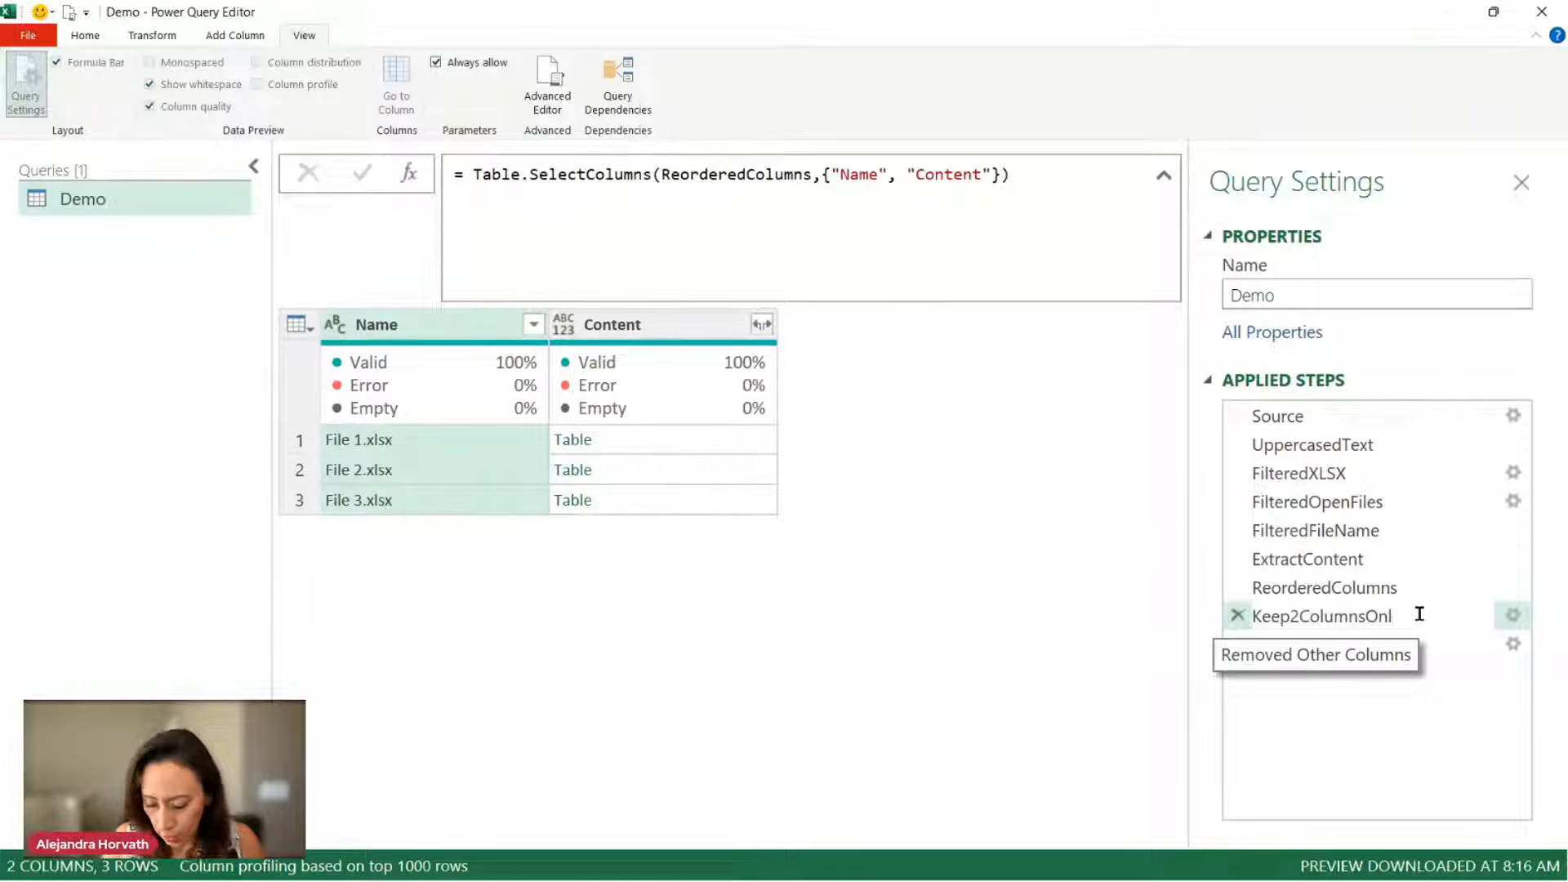
text(y)
key(Return)
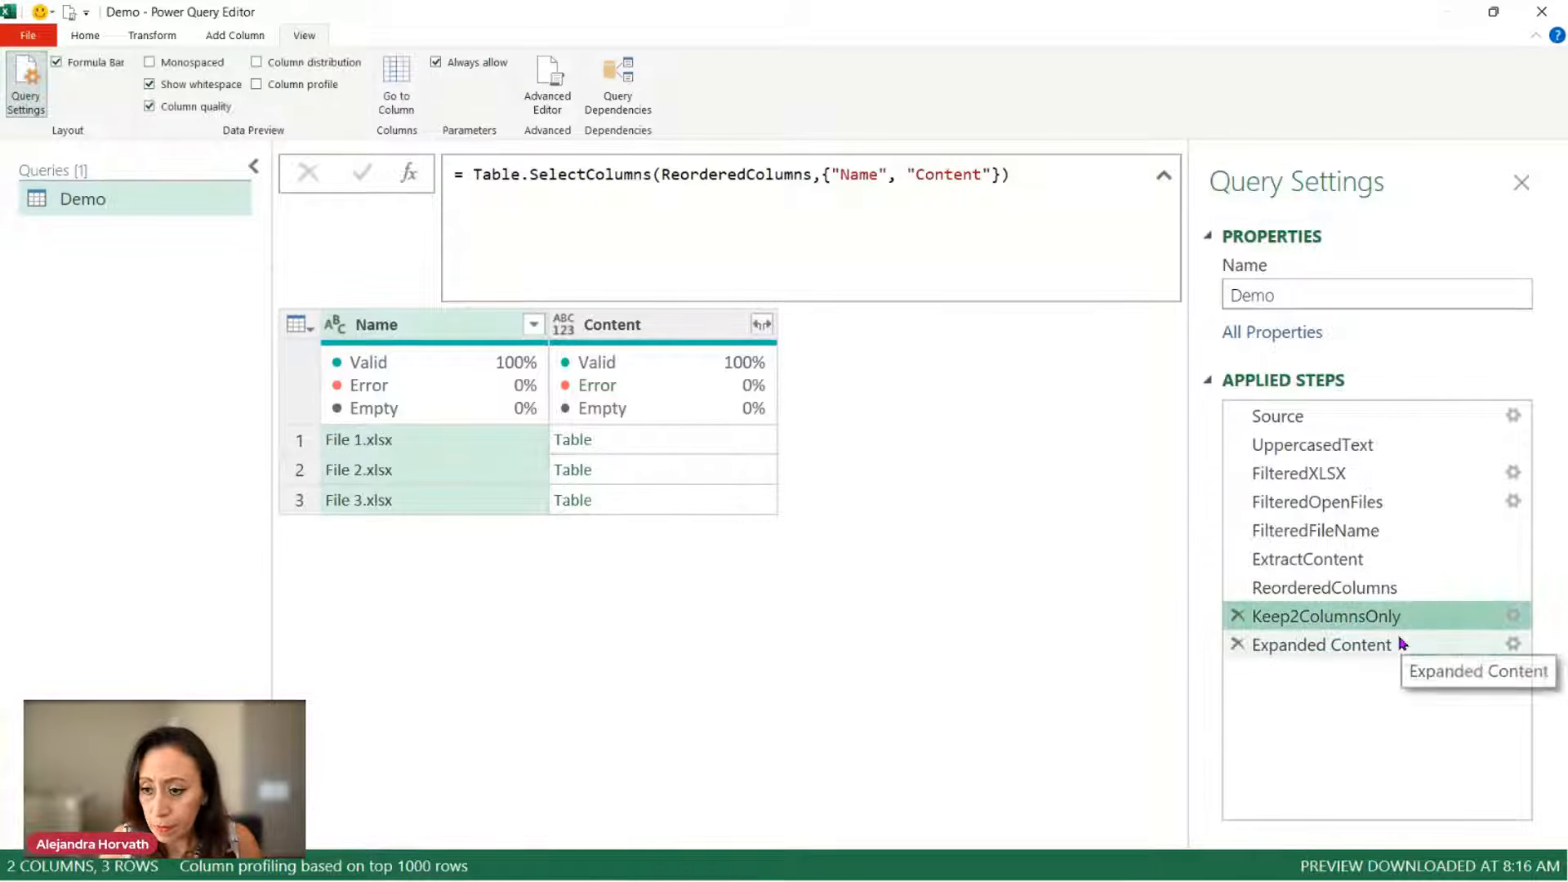
Step: Rename the Expanded Content step to ExpandedWkbkContent
click(1412, 647)
click(1416, 650)
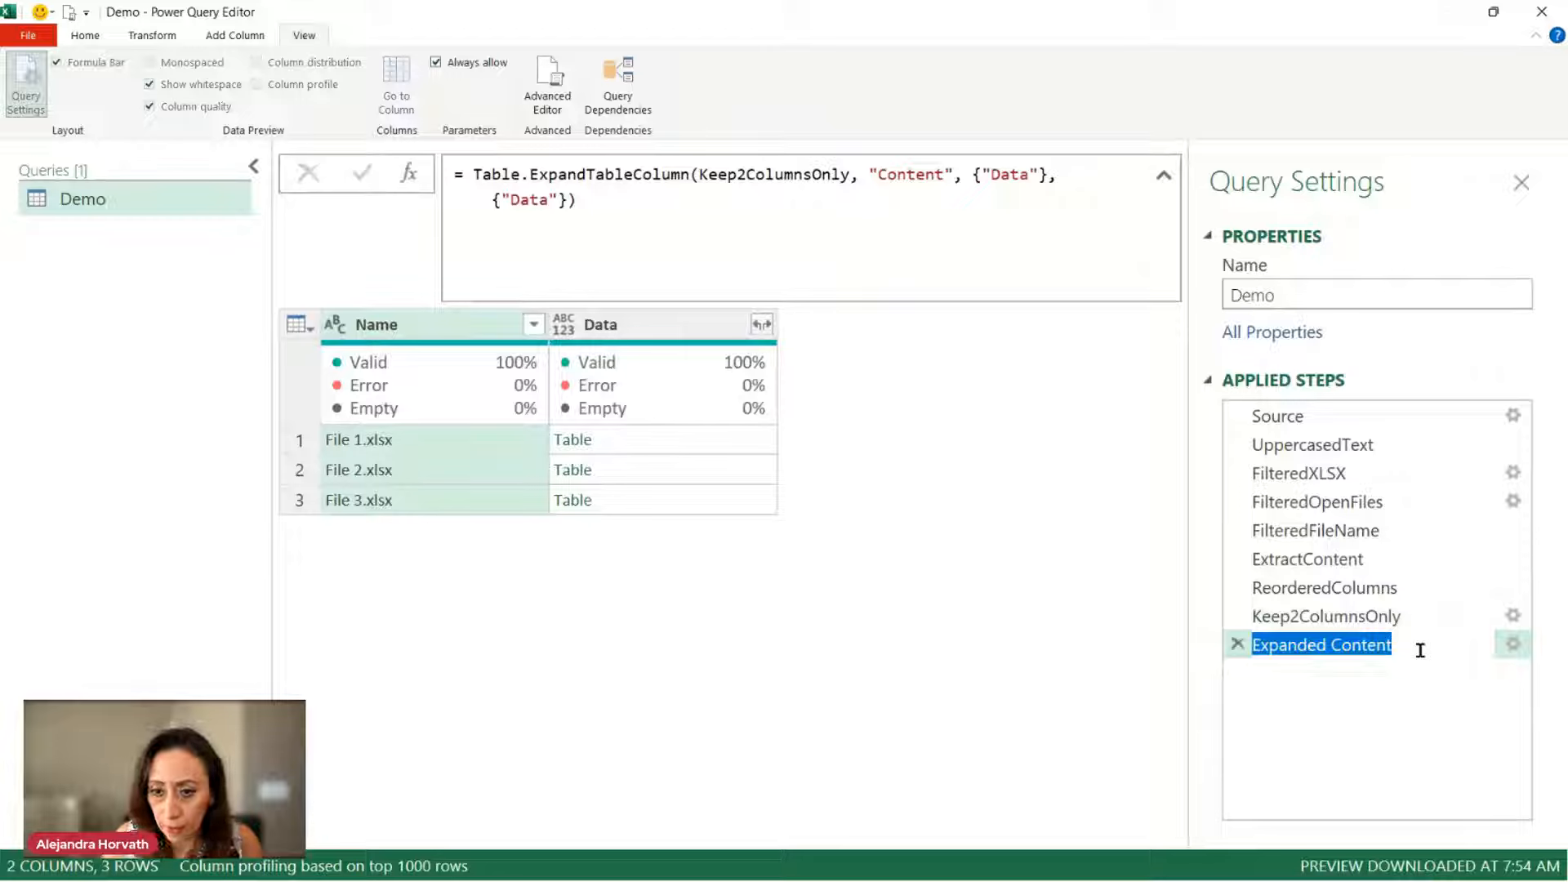
click(1421, 651)
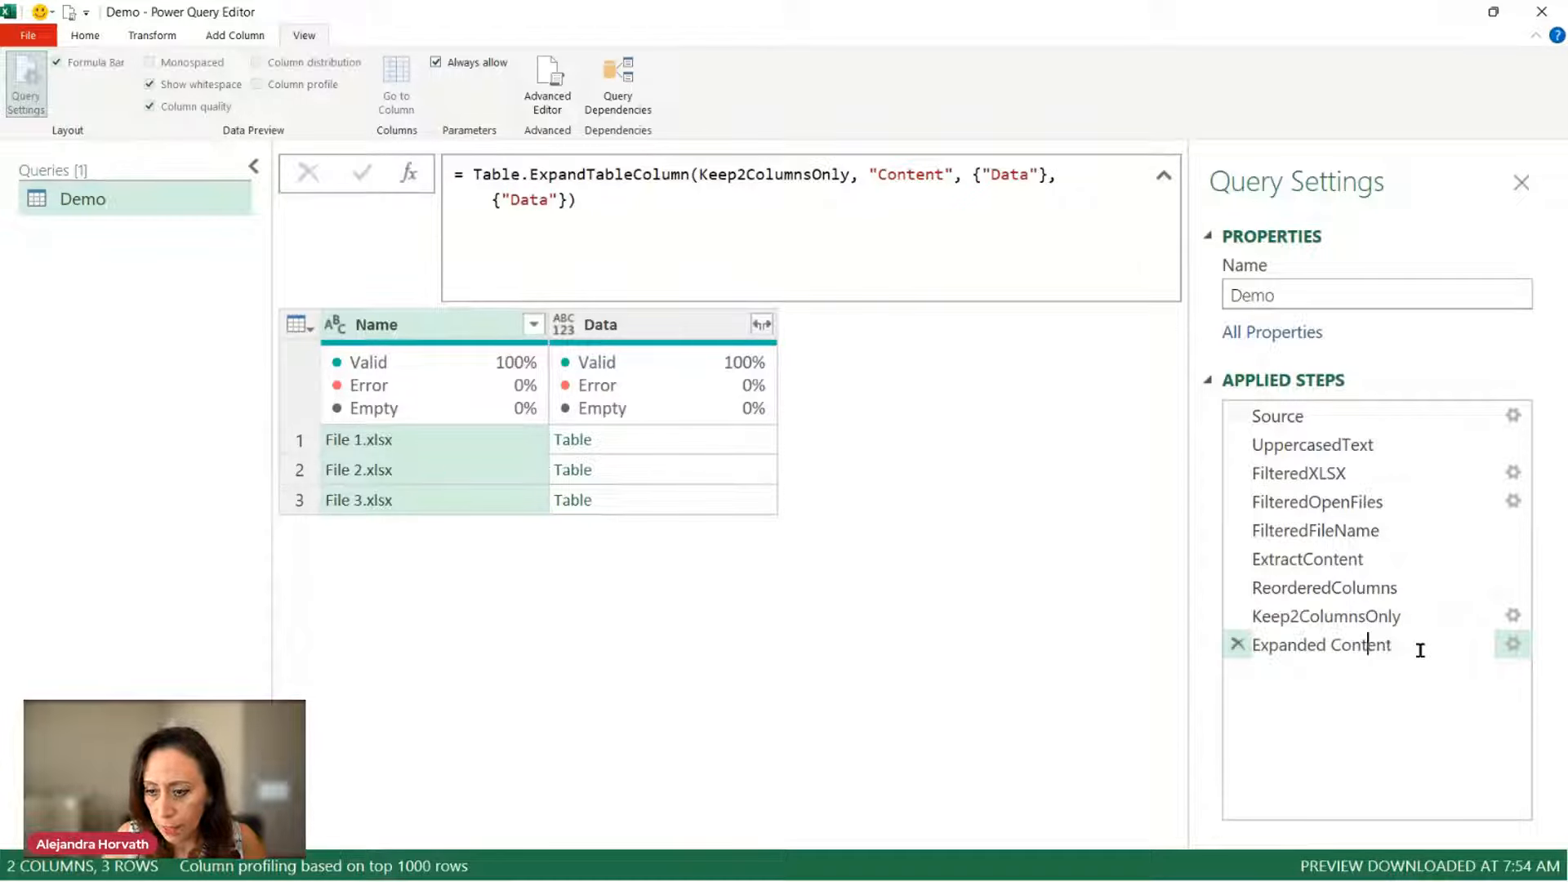
key(BackSpace)
text(Wk)
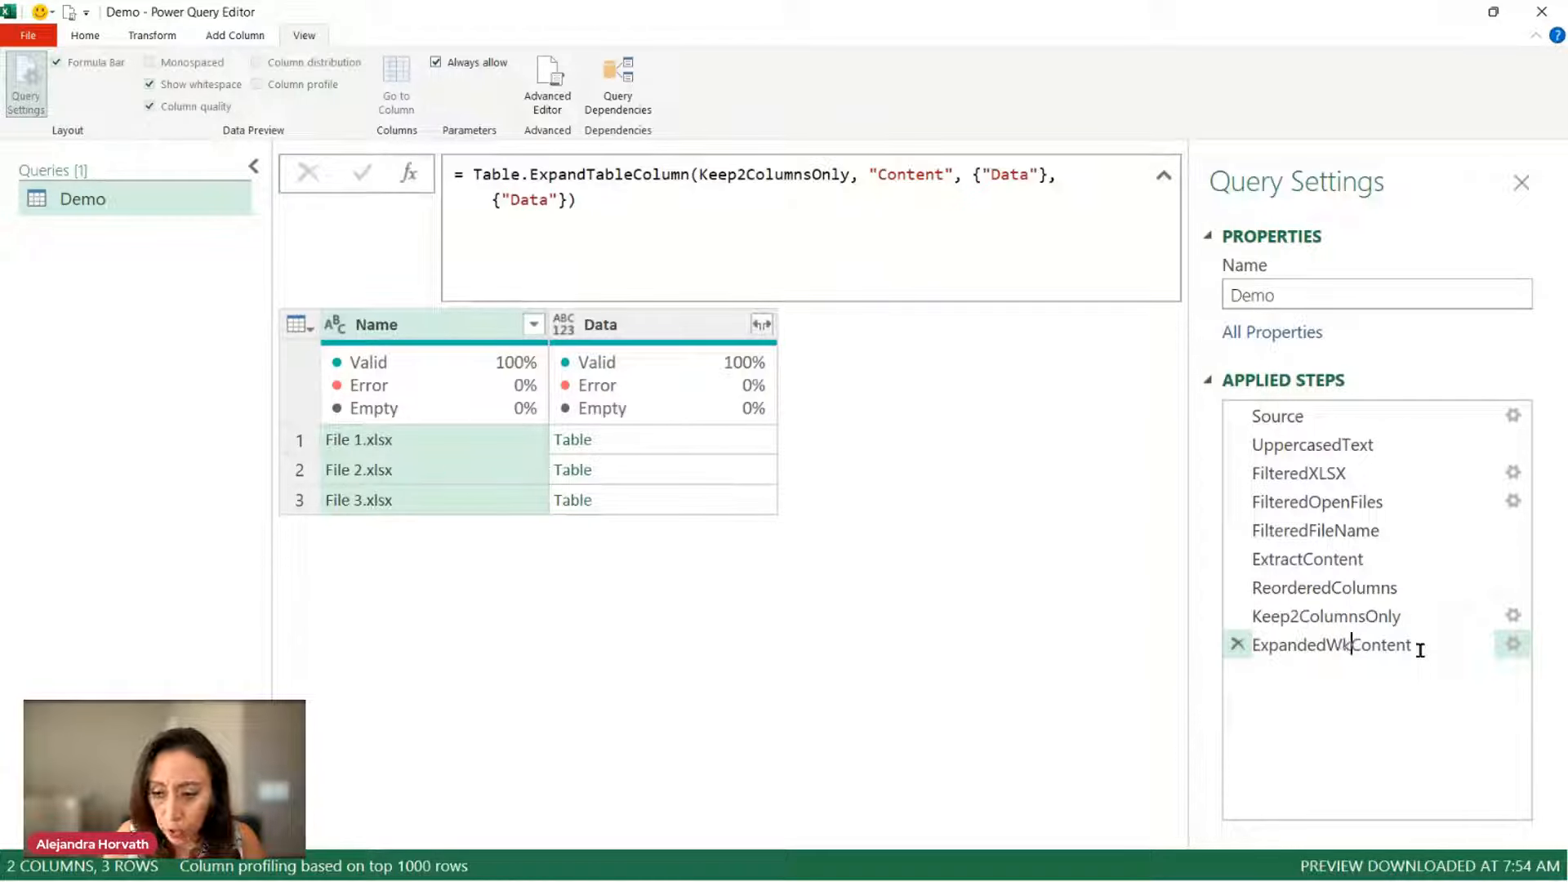
text(bk)
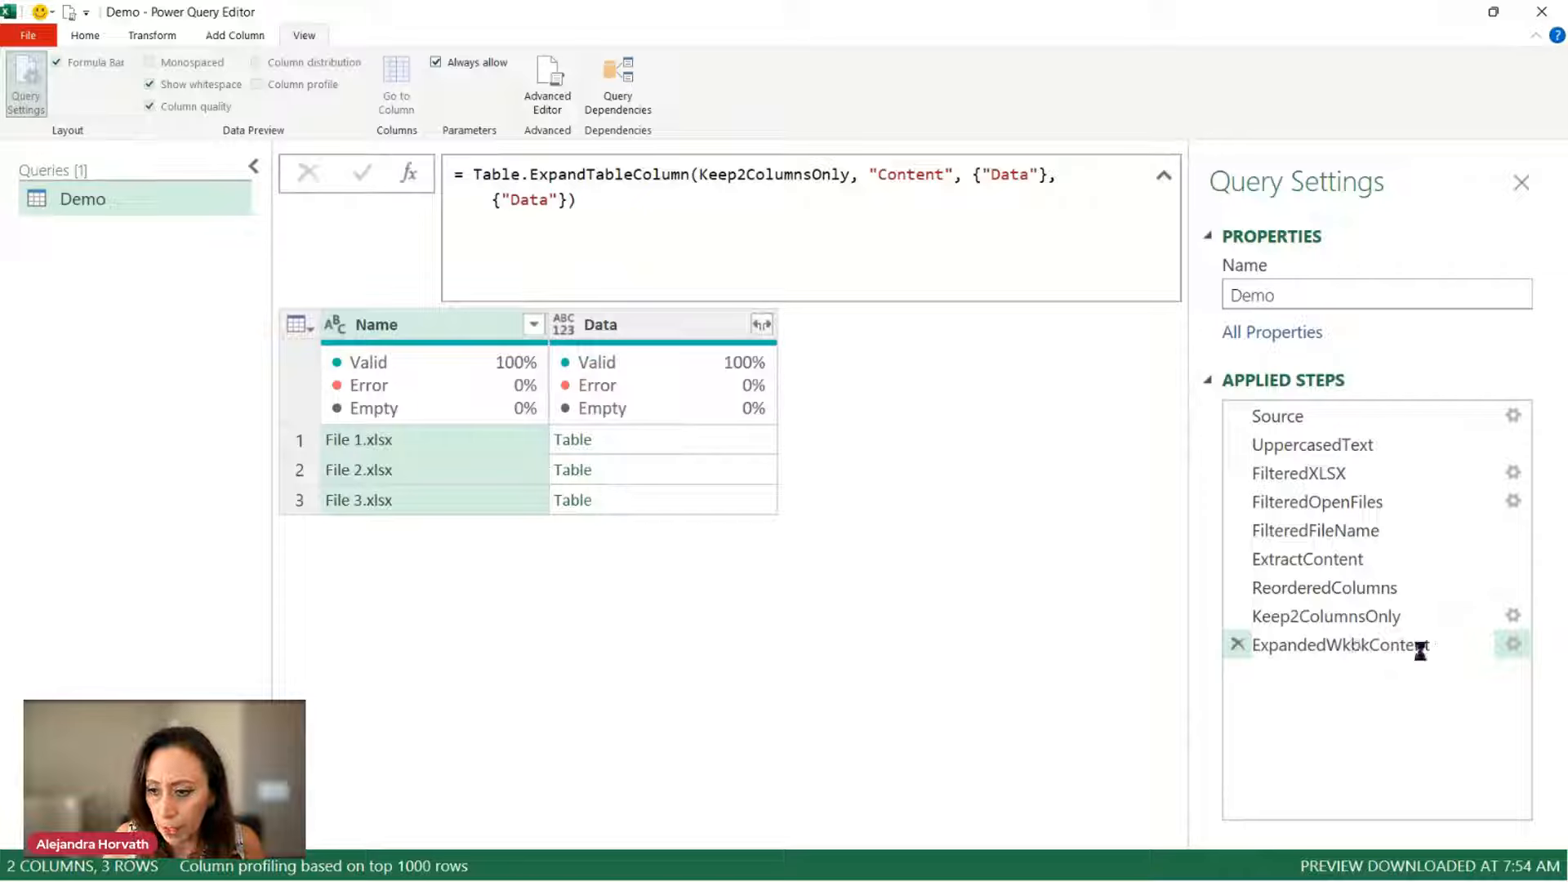
key(Return)
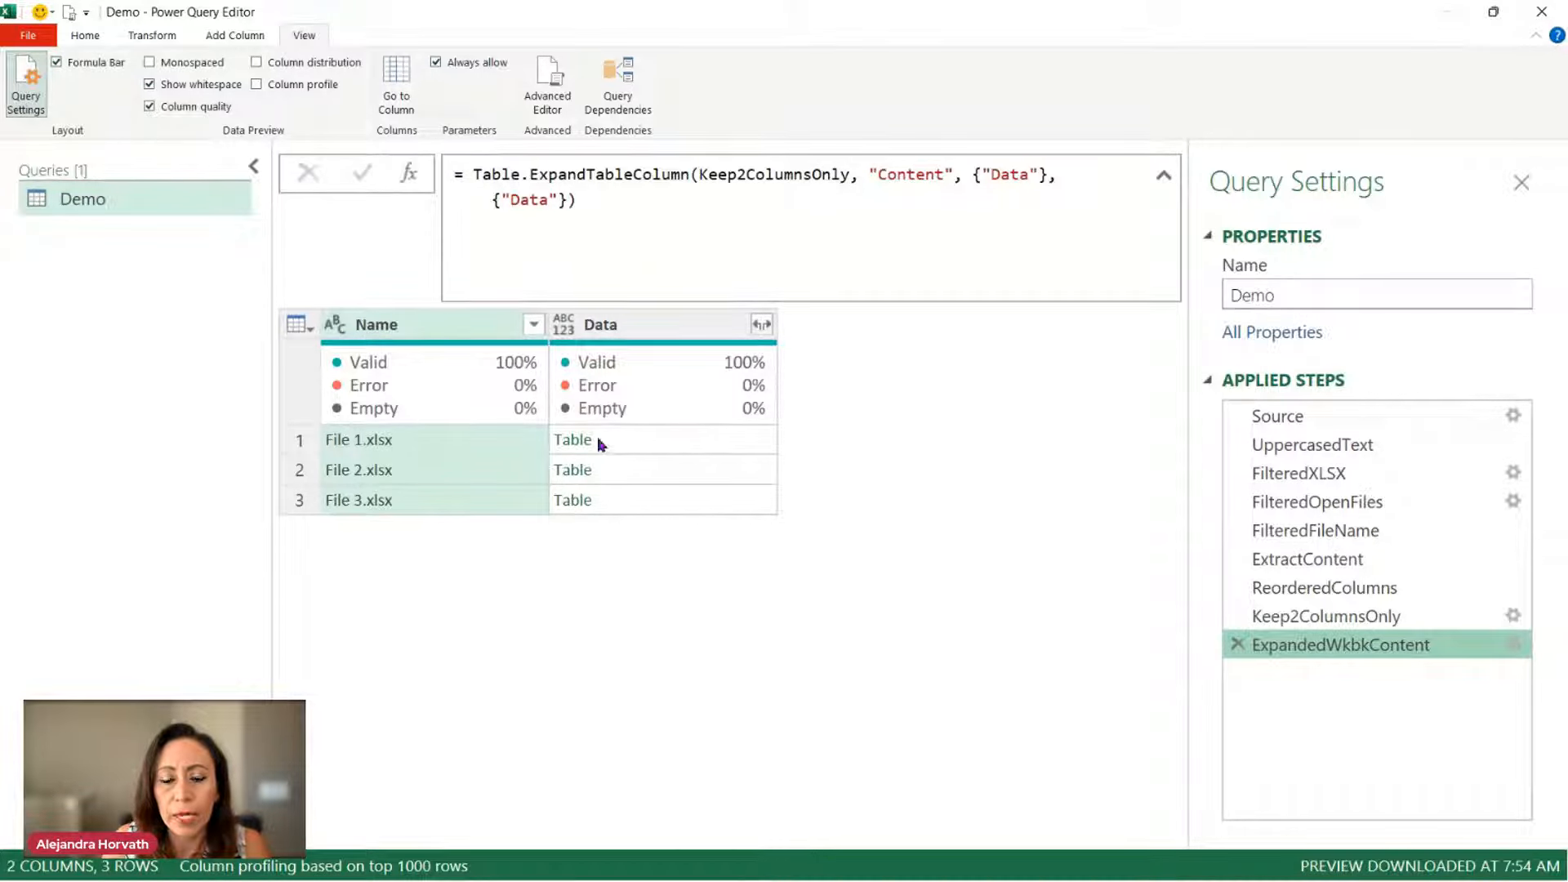
Step: Extract only the text before the "." delimiter in the Name column, removing the file extensions
click(381, 446)
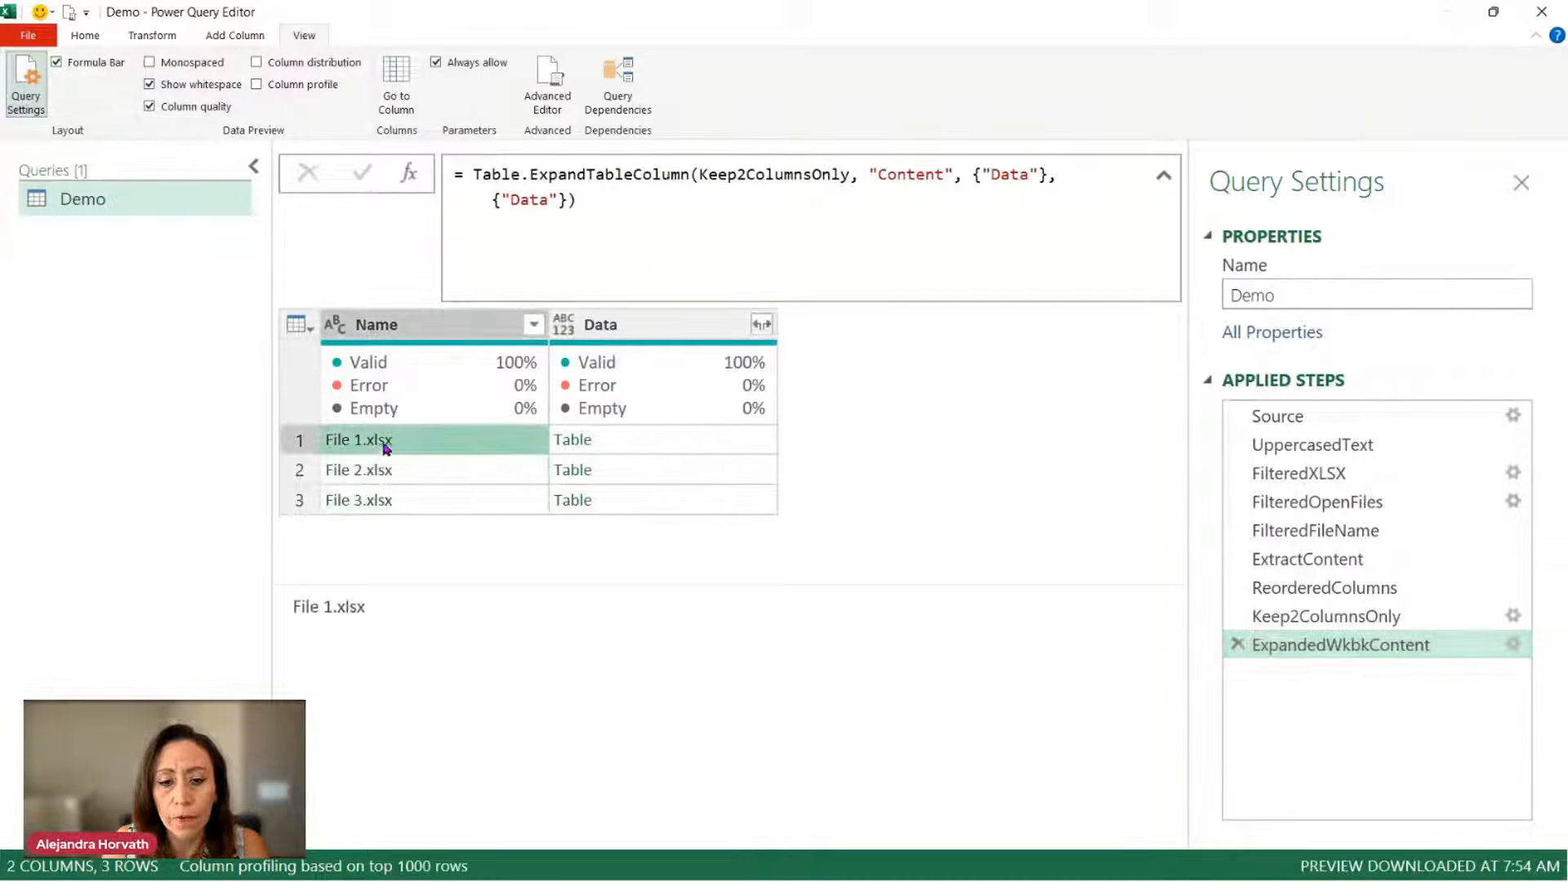
click(406, 473)
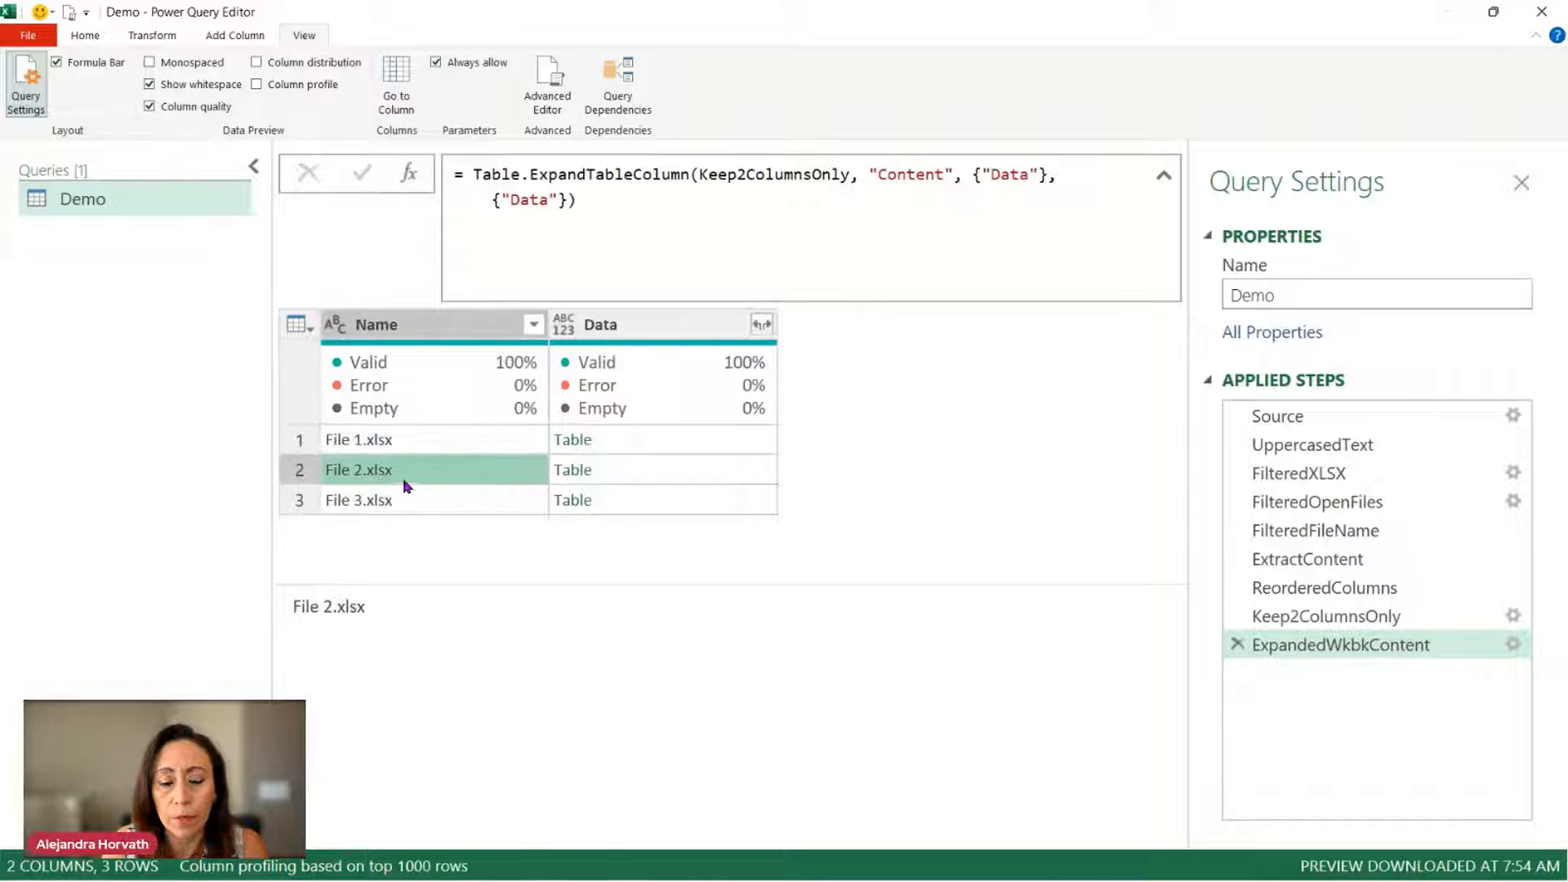
click(444, 326)
click(158, 36)
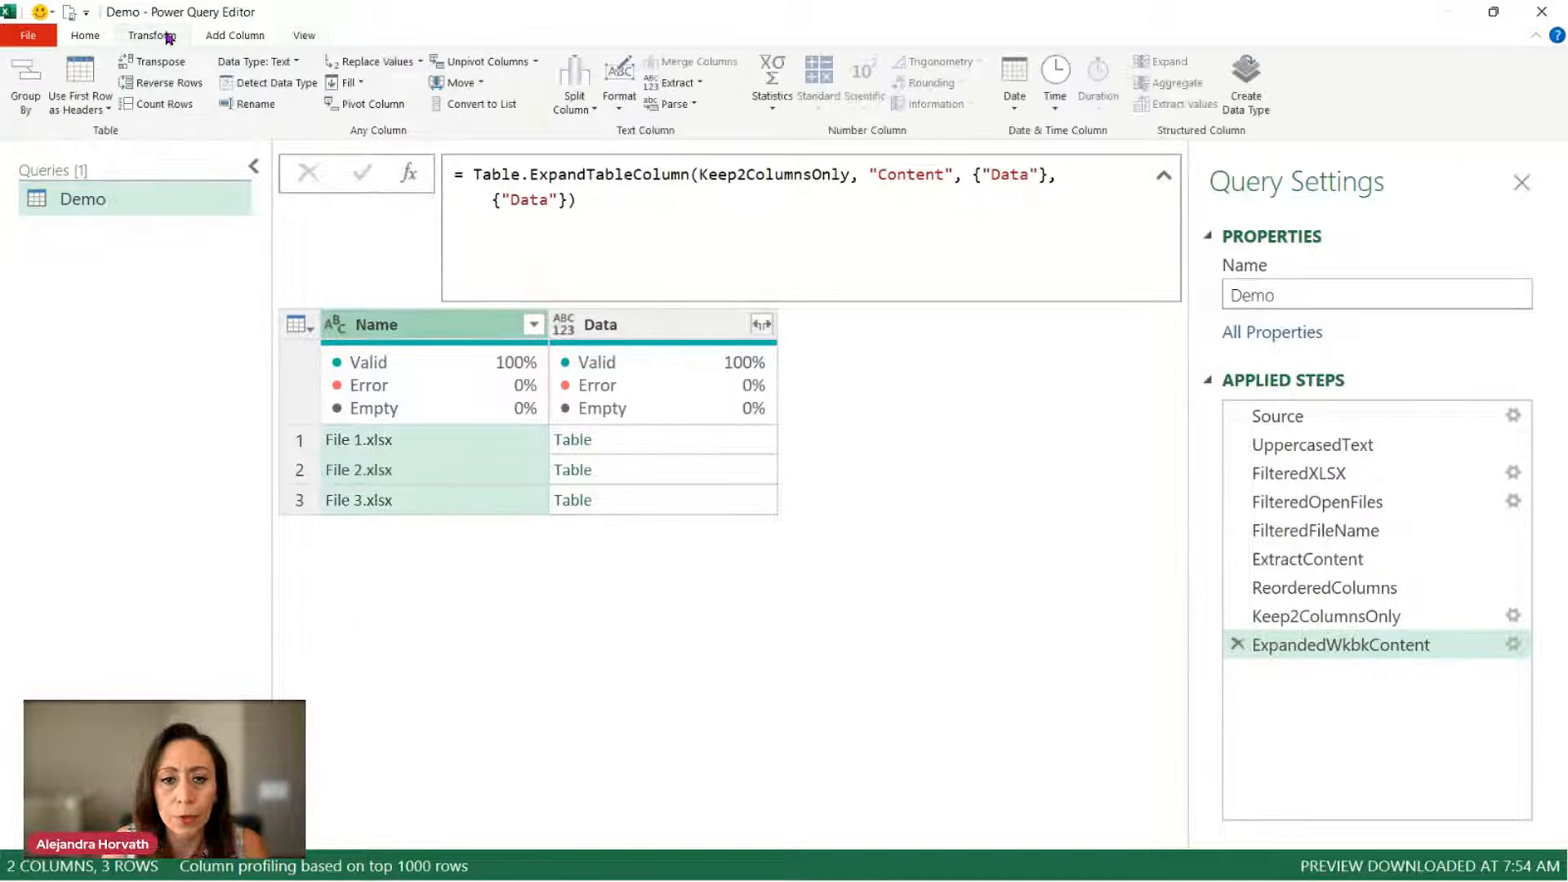
click(698, 85)
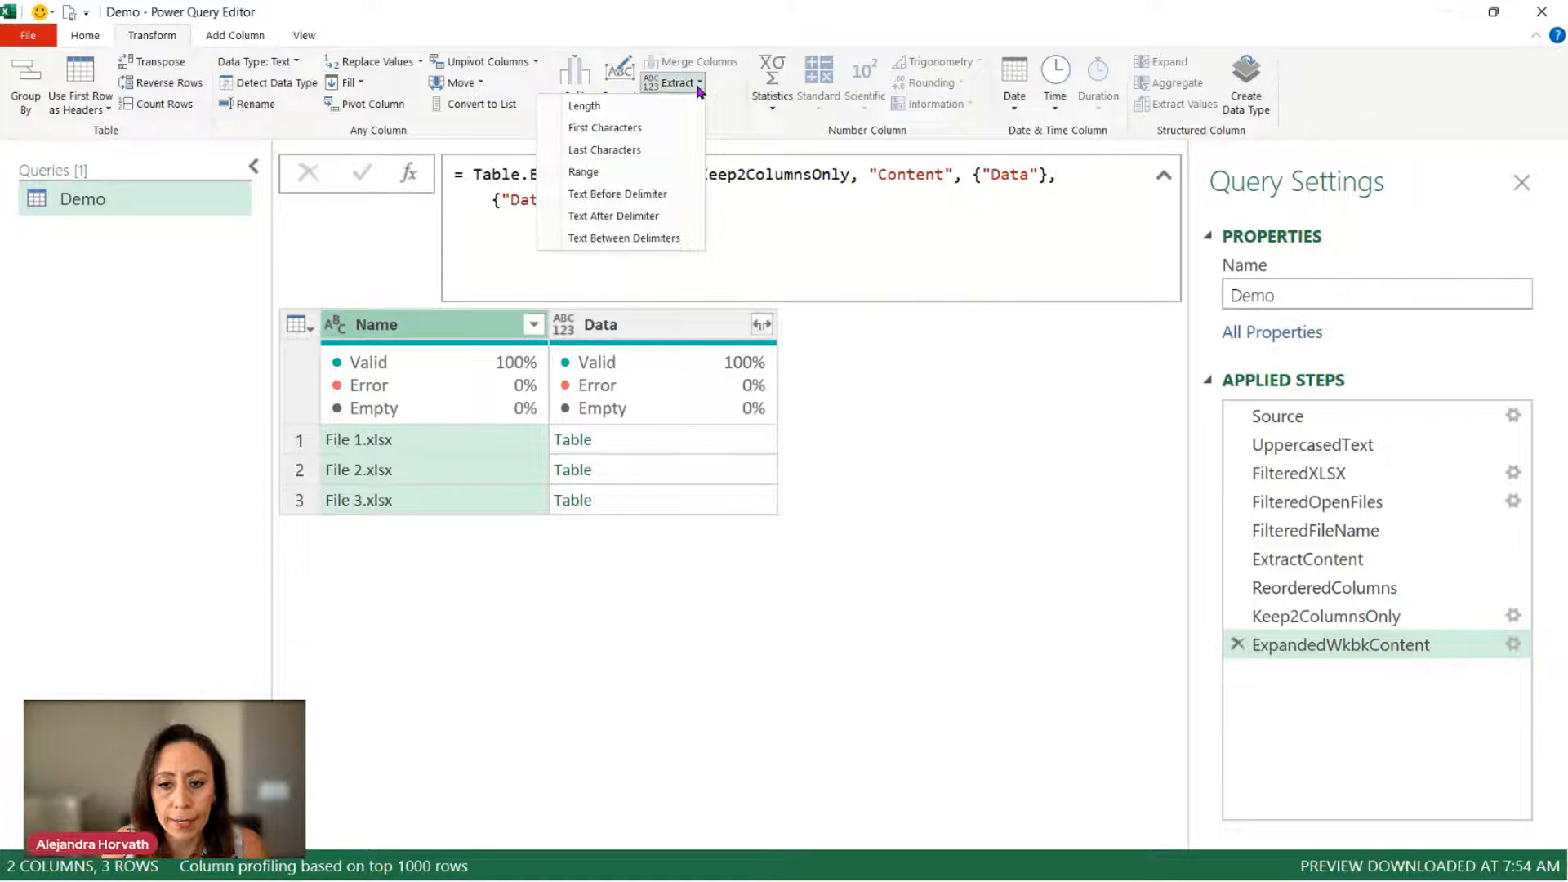
click(660, 196)
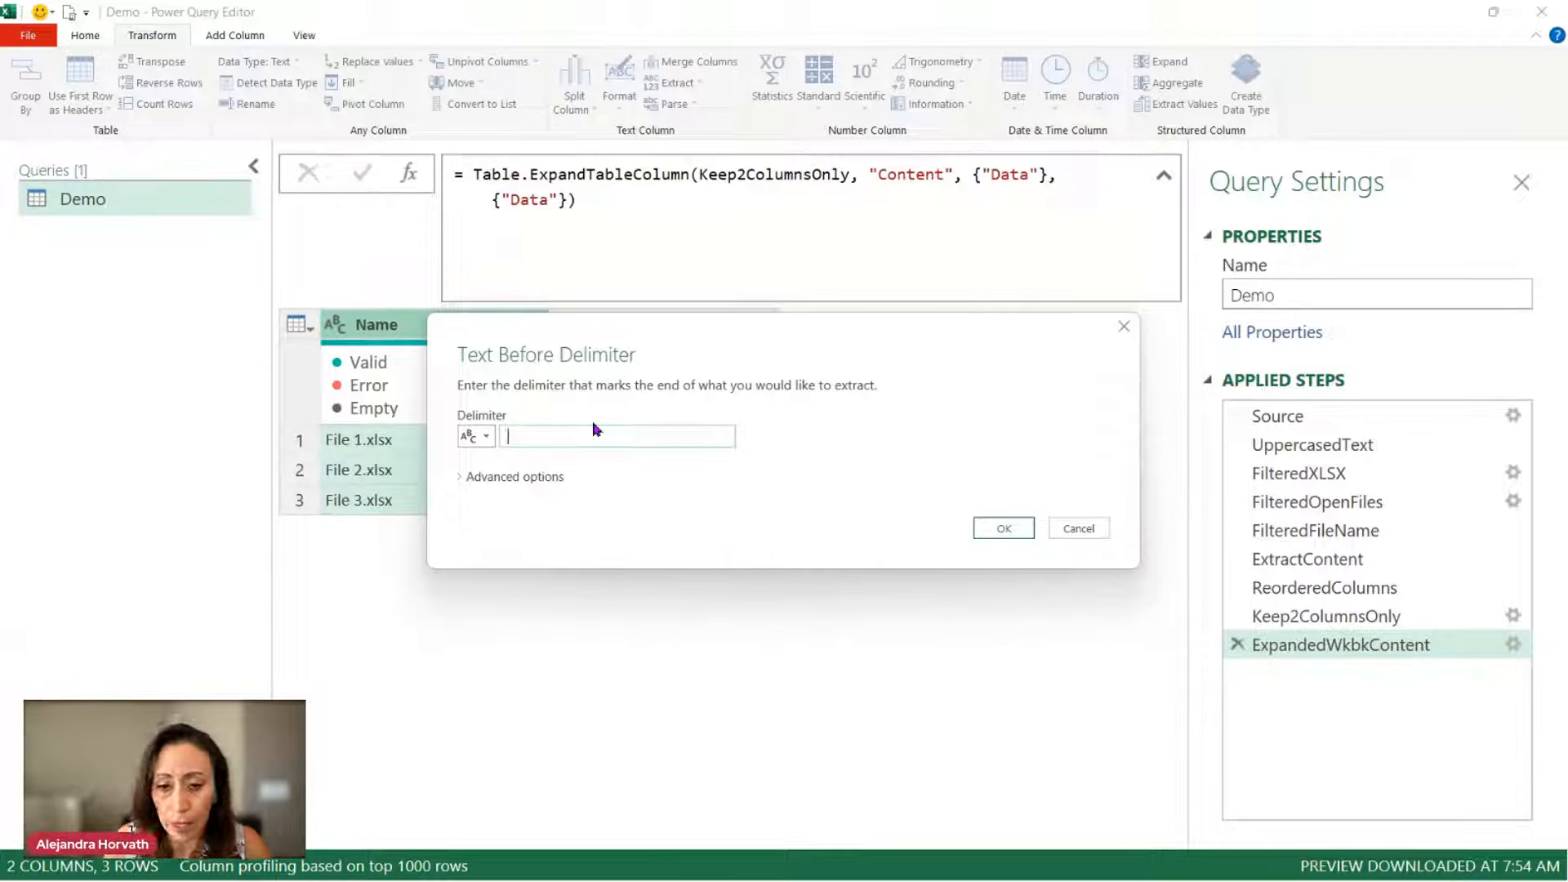
click(989, 529)
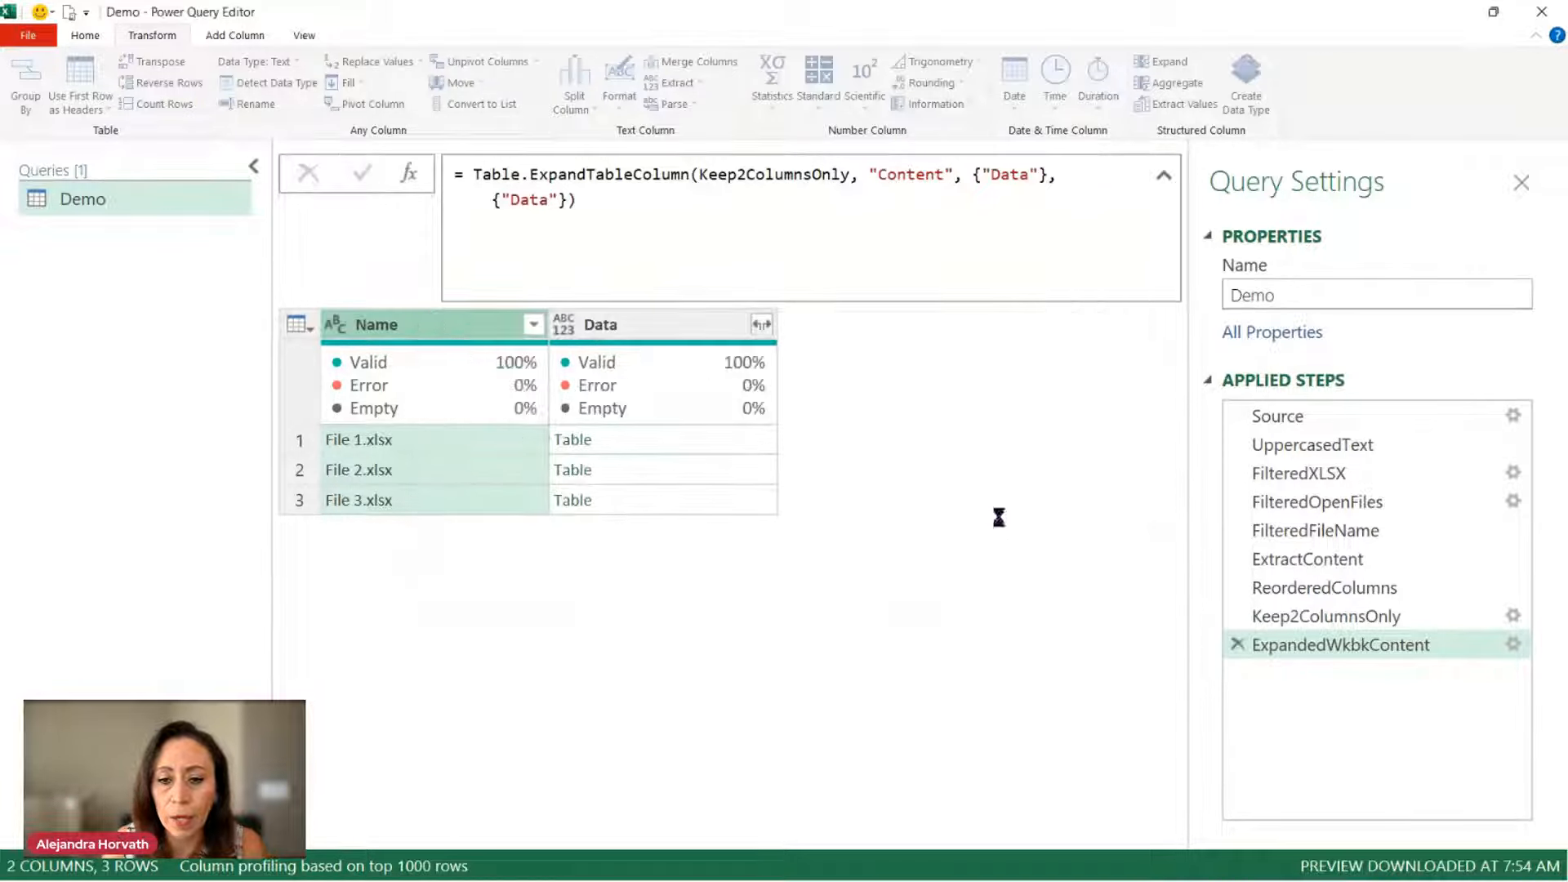
click(385, 441)
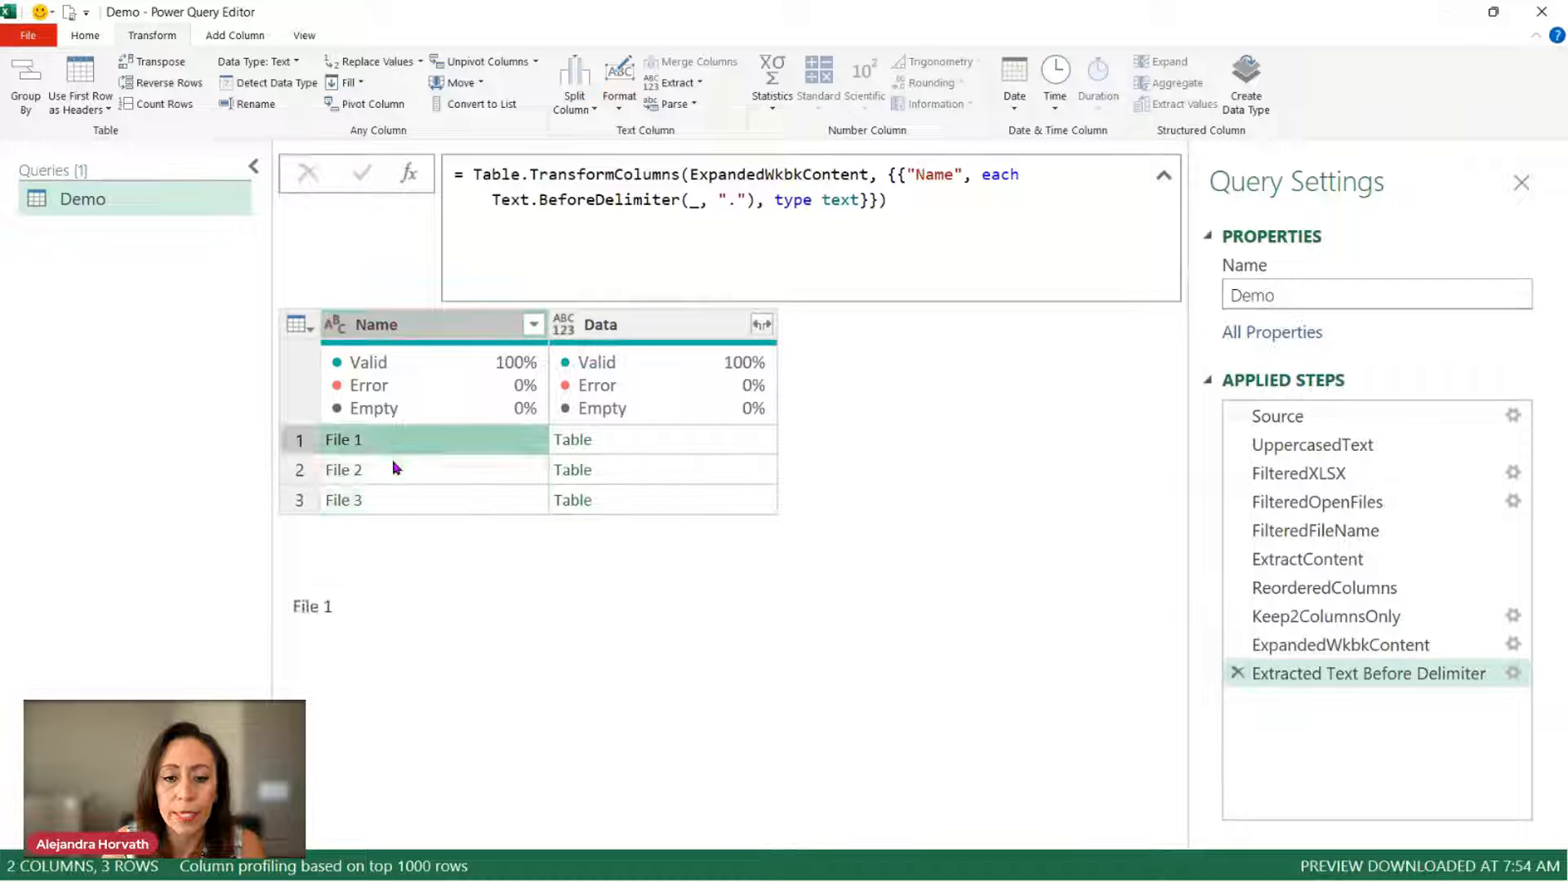
click(399, 475)
click(403, 500)
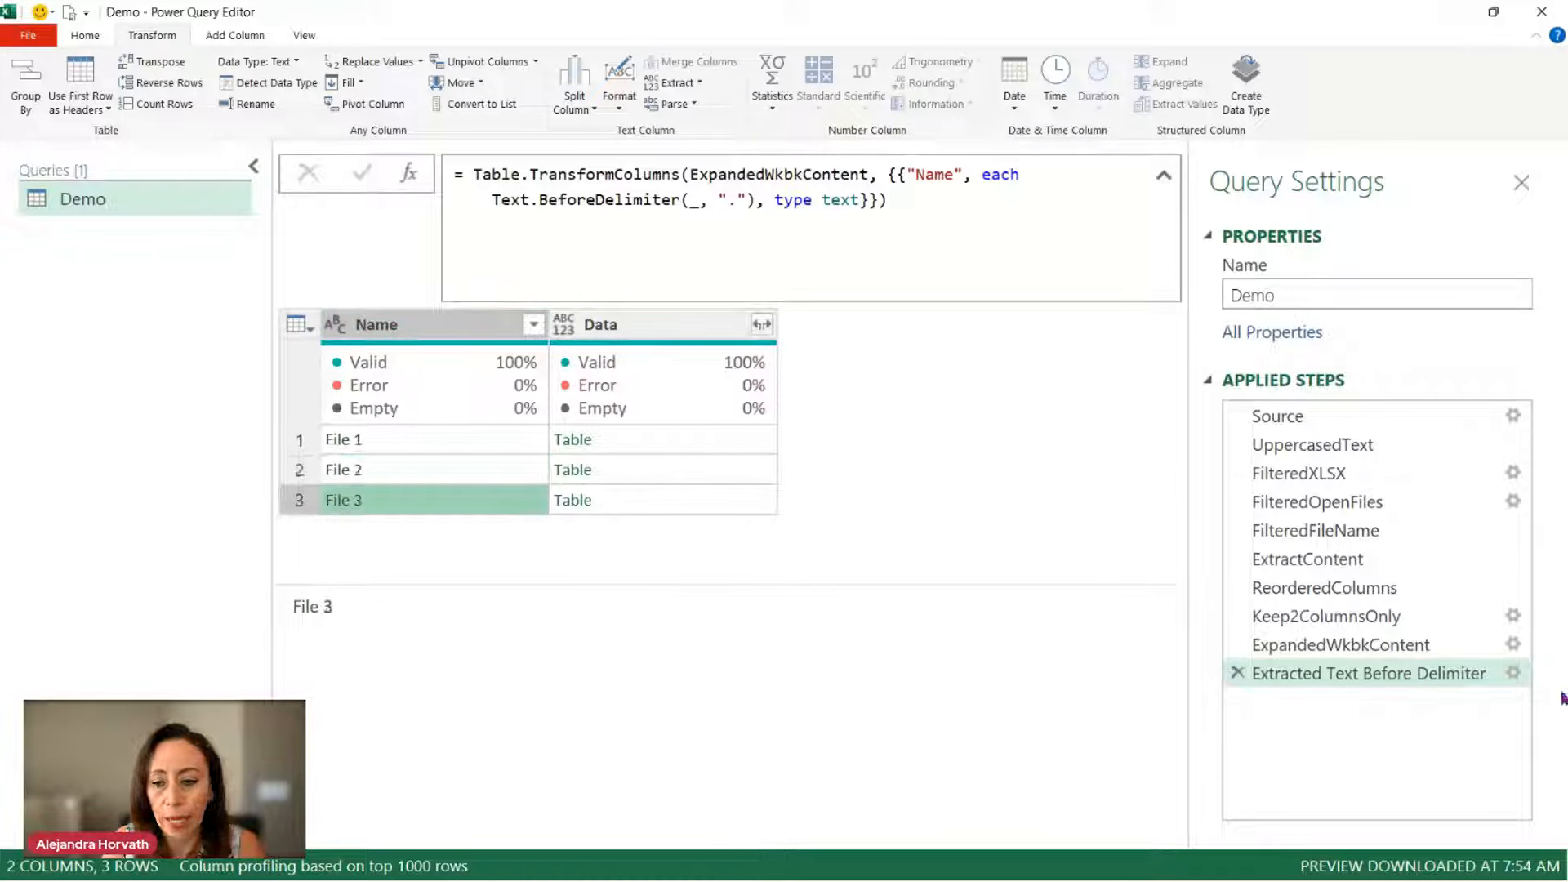
Step: Rename the Extracted Text Before Delimiter step to ExtractedFileName
click(1466, 685)
click(1467, 690)
key(End)
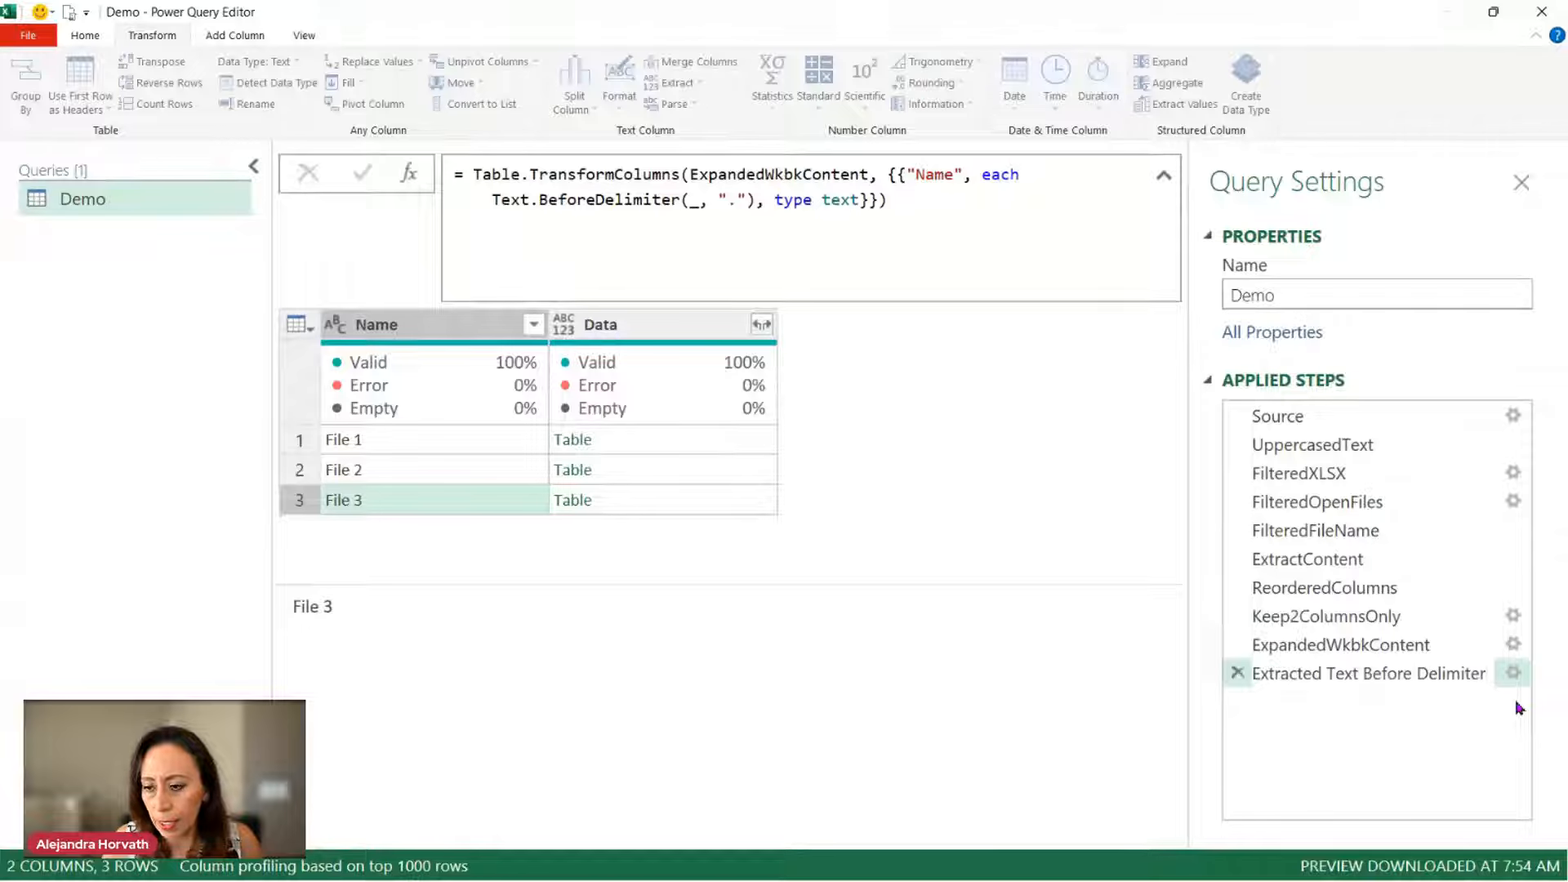
key(shift+Home)
key(shift+Right)
key(shift+Right)
key(shift+Right)
key(shift+Right)
key(shift+Right)
key(shift+Right)
key(shift+Right)
key(shift+Right)
key(shift+Right)
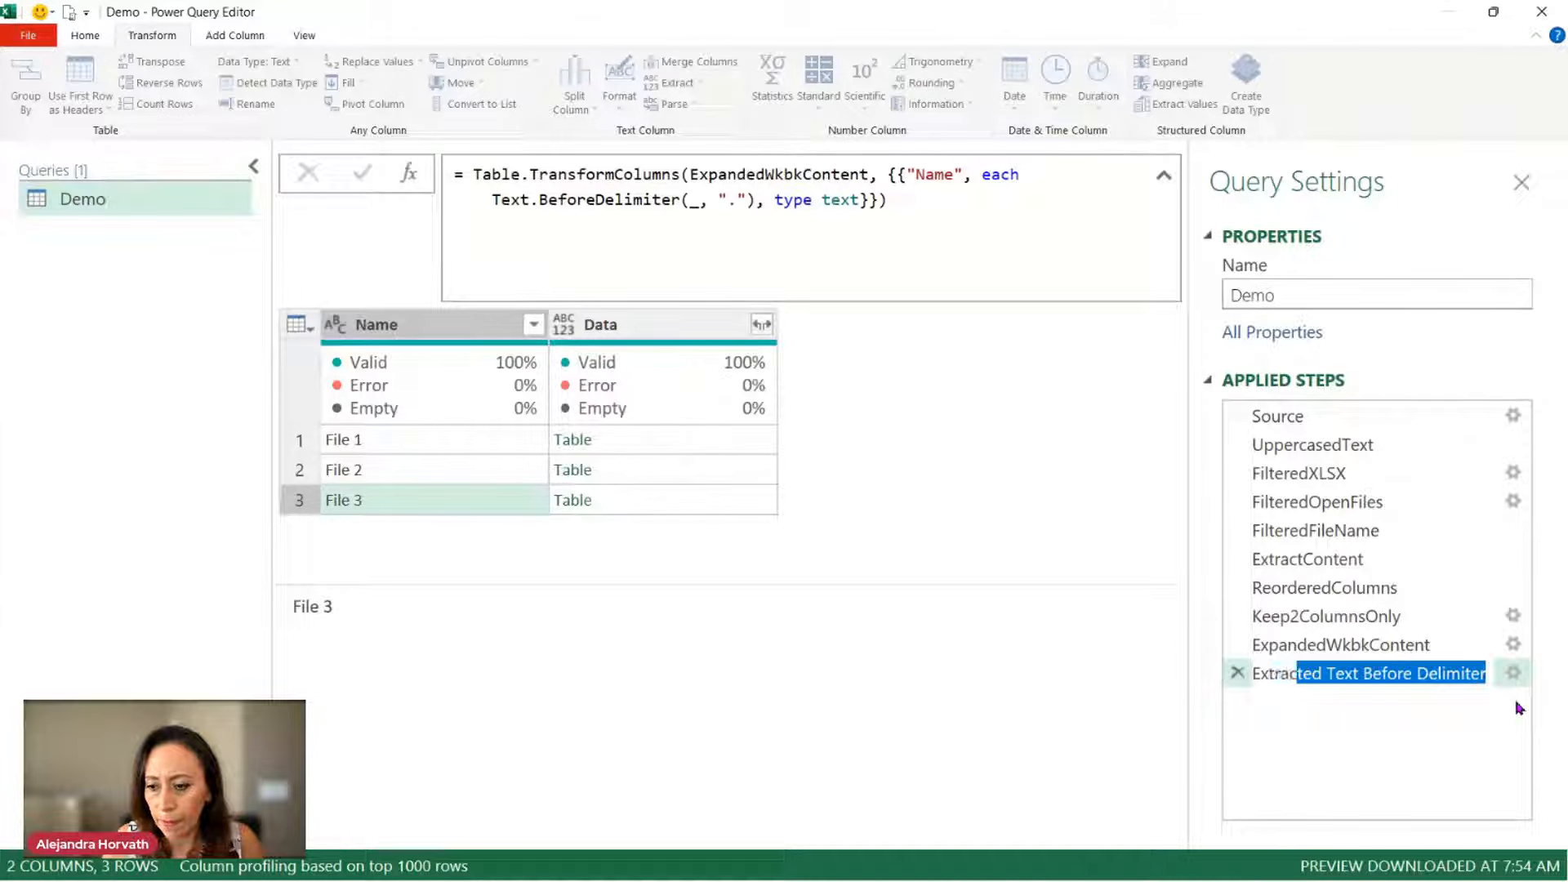
text(FileName)
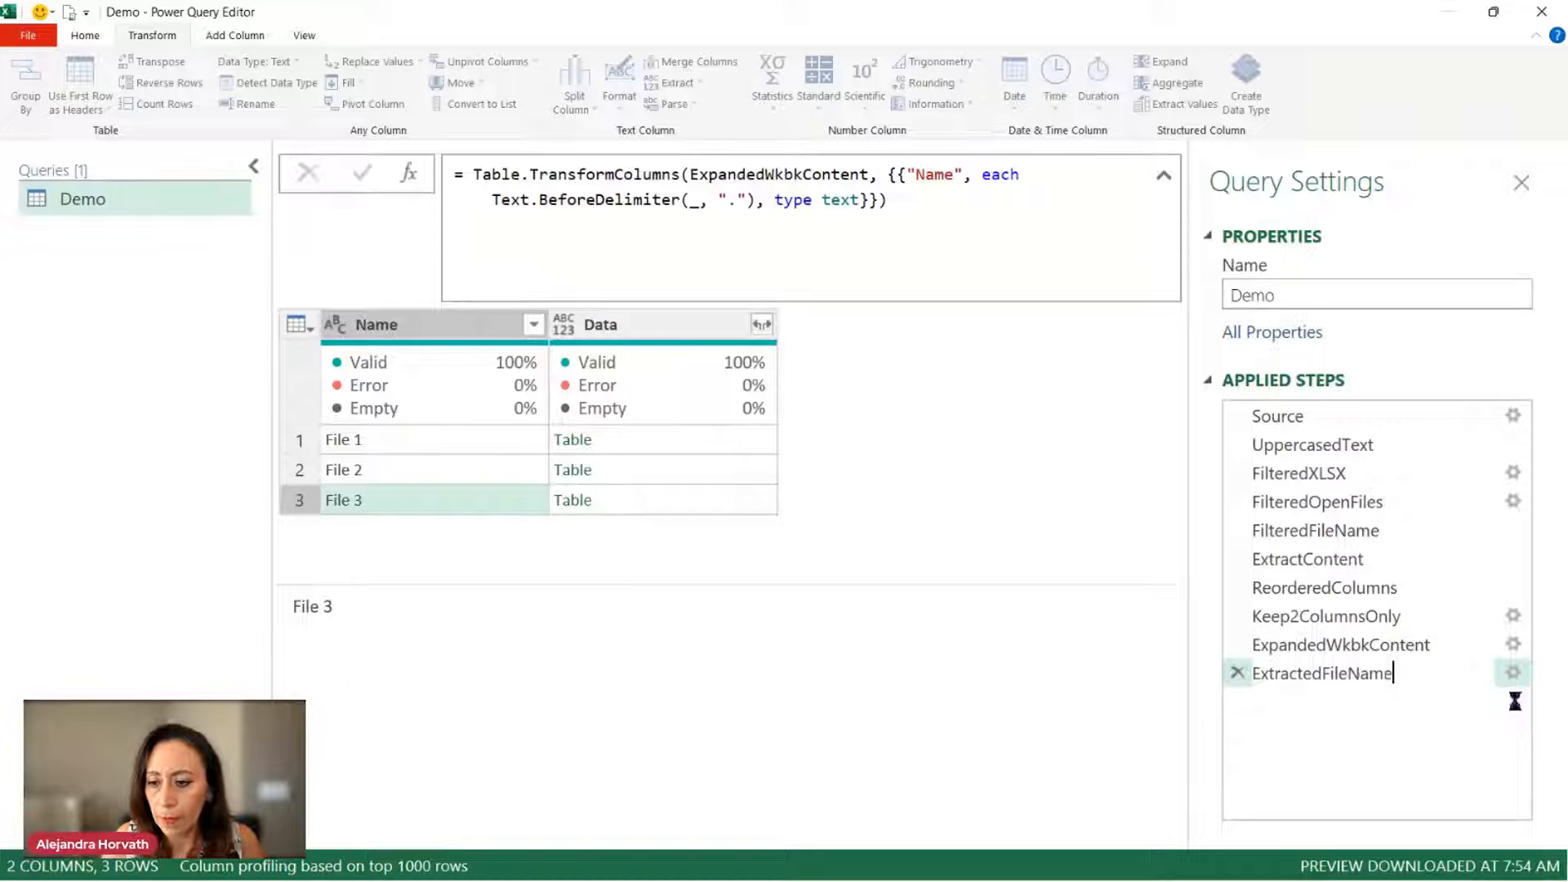
key(Return)
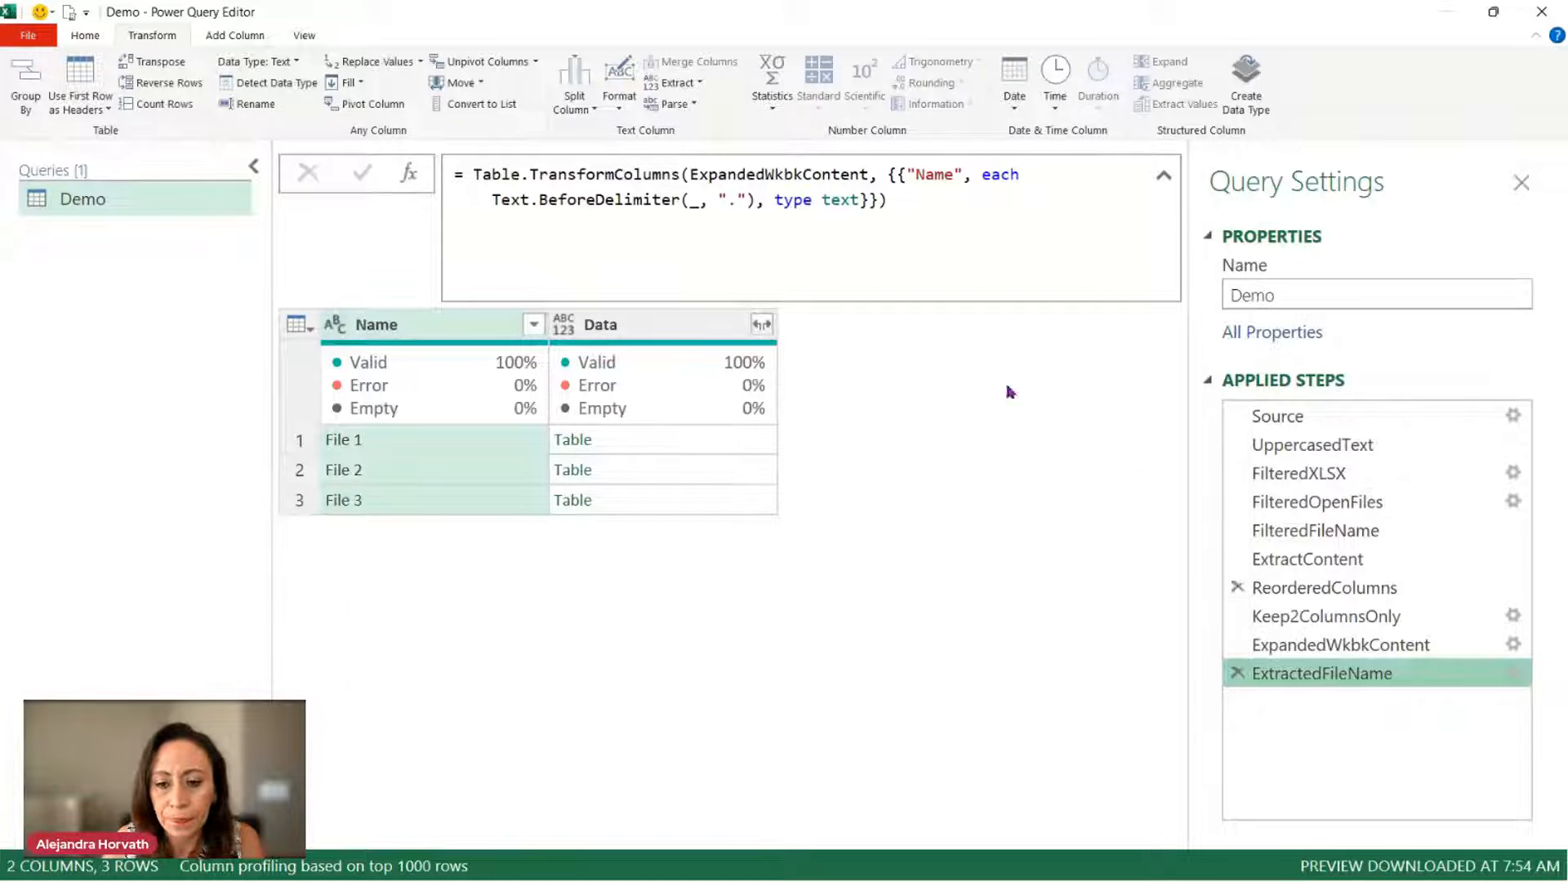
Step: Preview the nested tables of File 1 and File 2, and start a custom column formula with the Table.SelectRows function
click(663, 446)
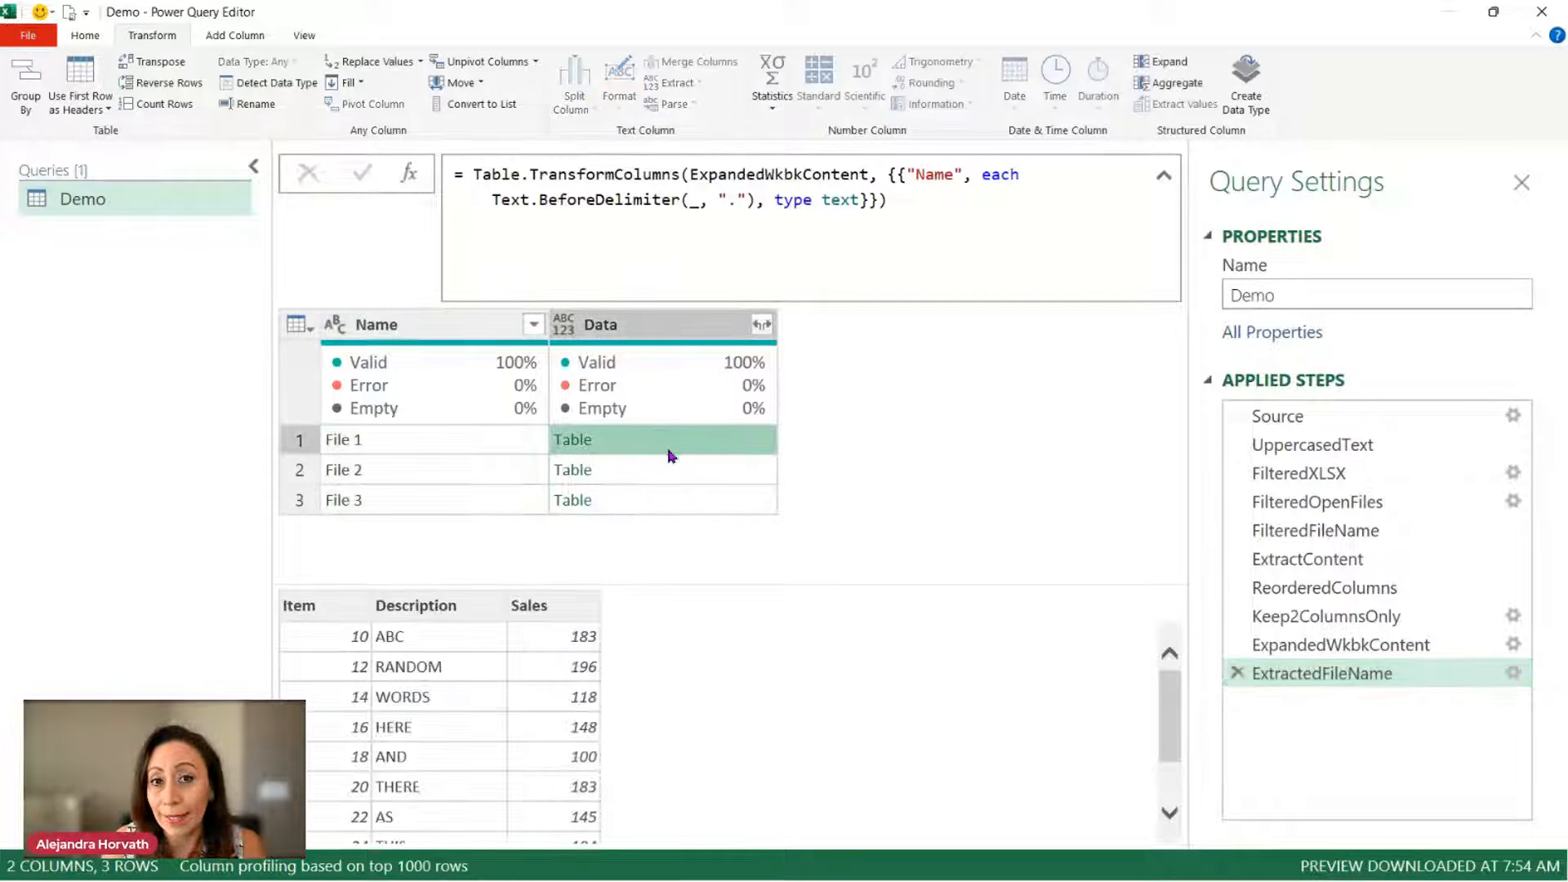
click(673, 473)
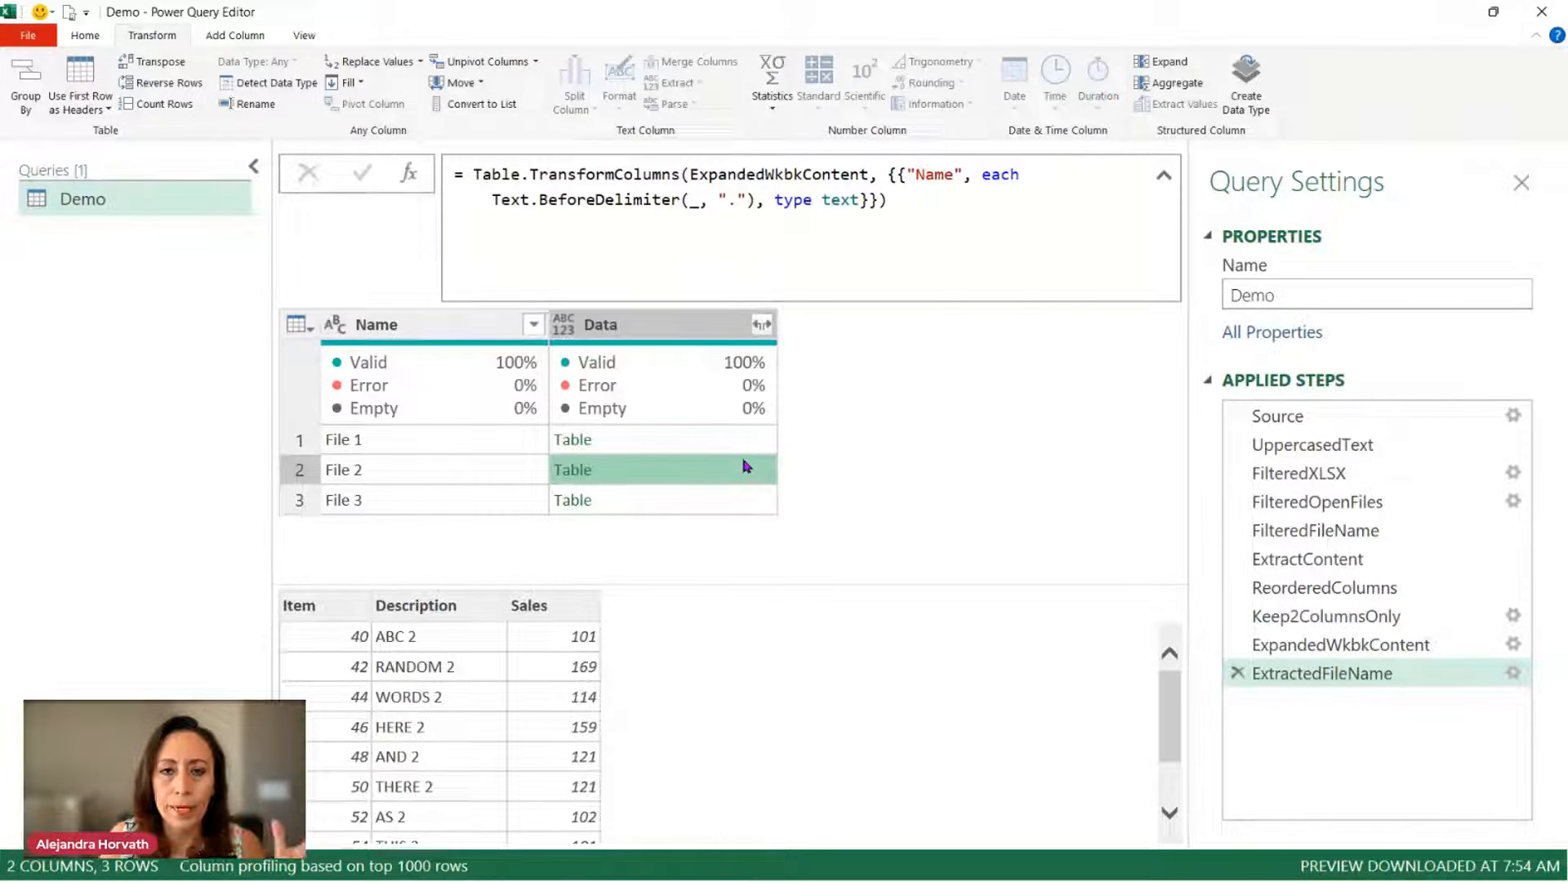
mouse_move(738, 373)
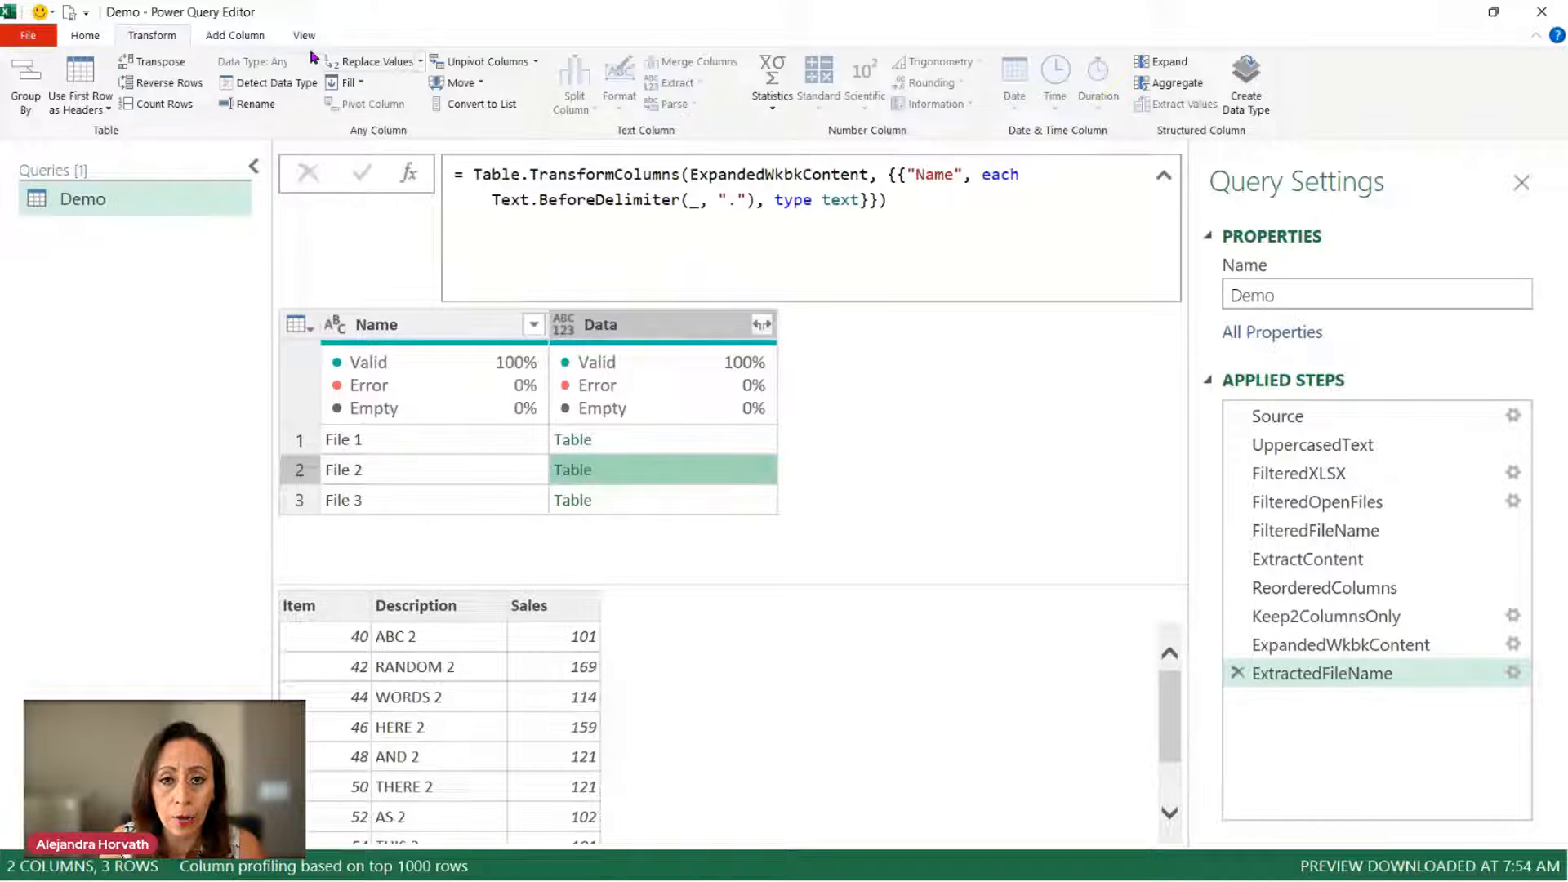
click(237, 36)
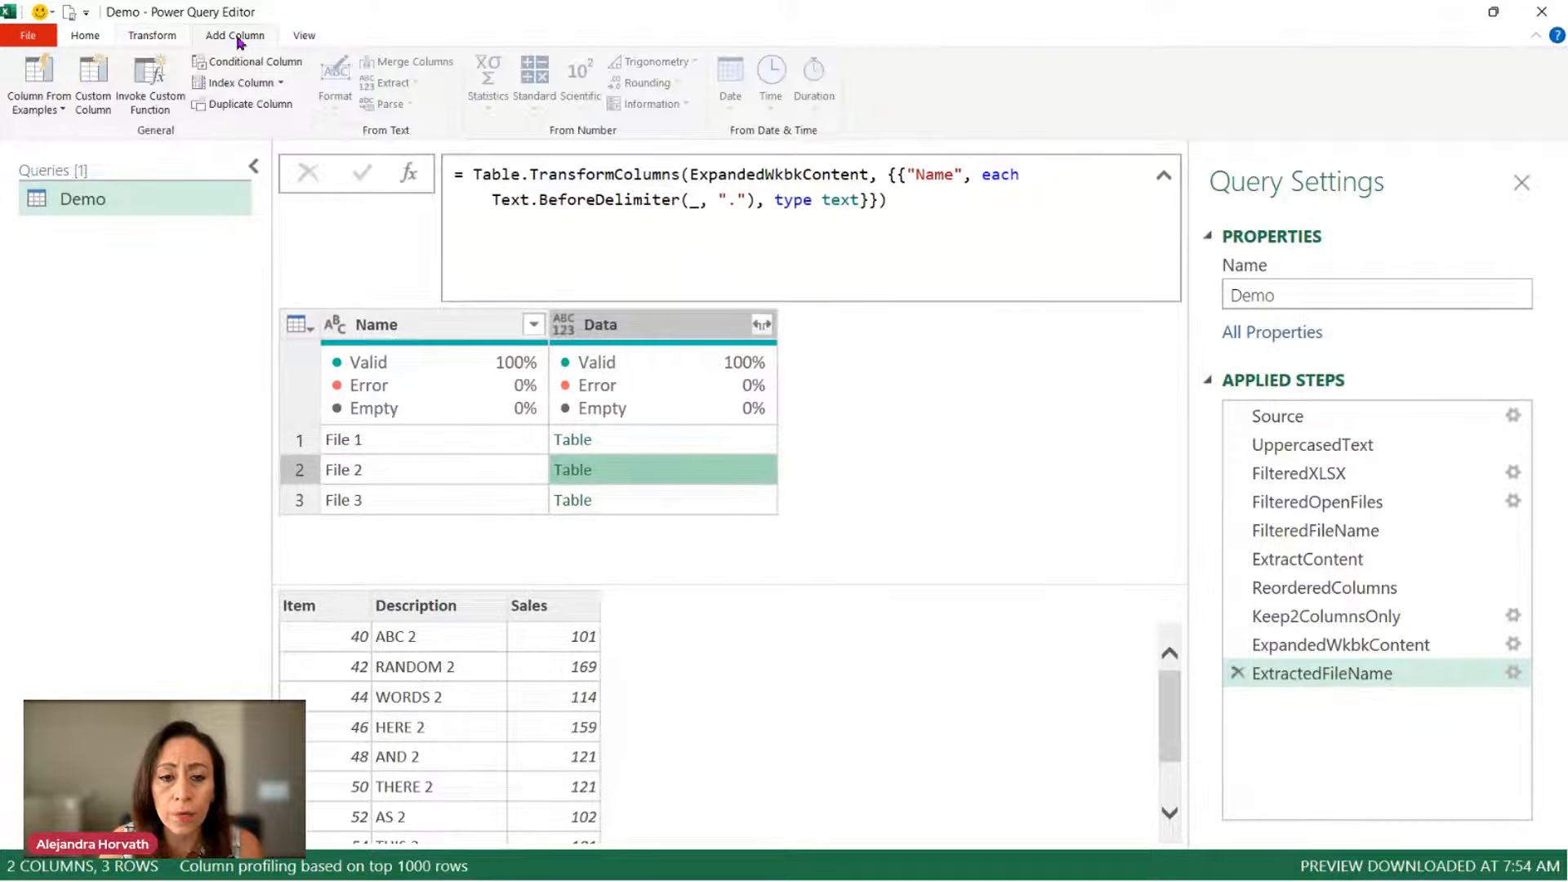
click(102, 88)
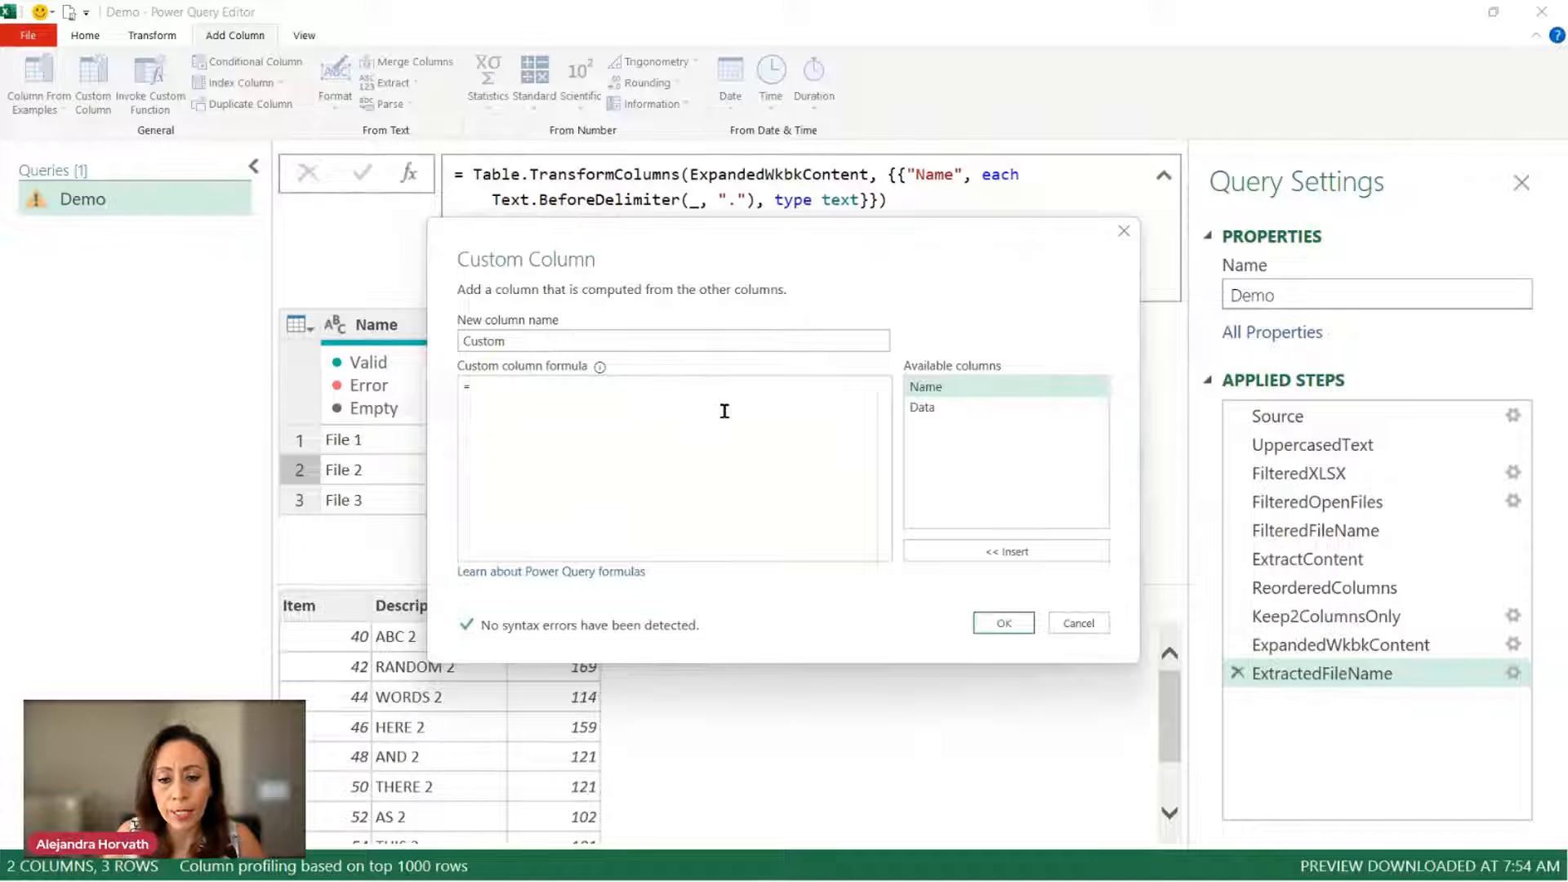
text(tabls)
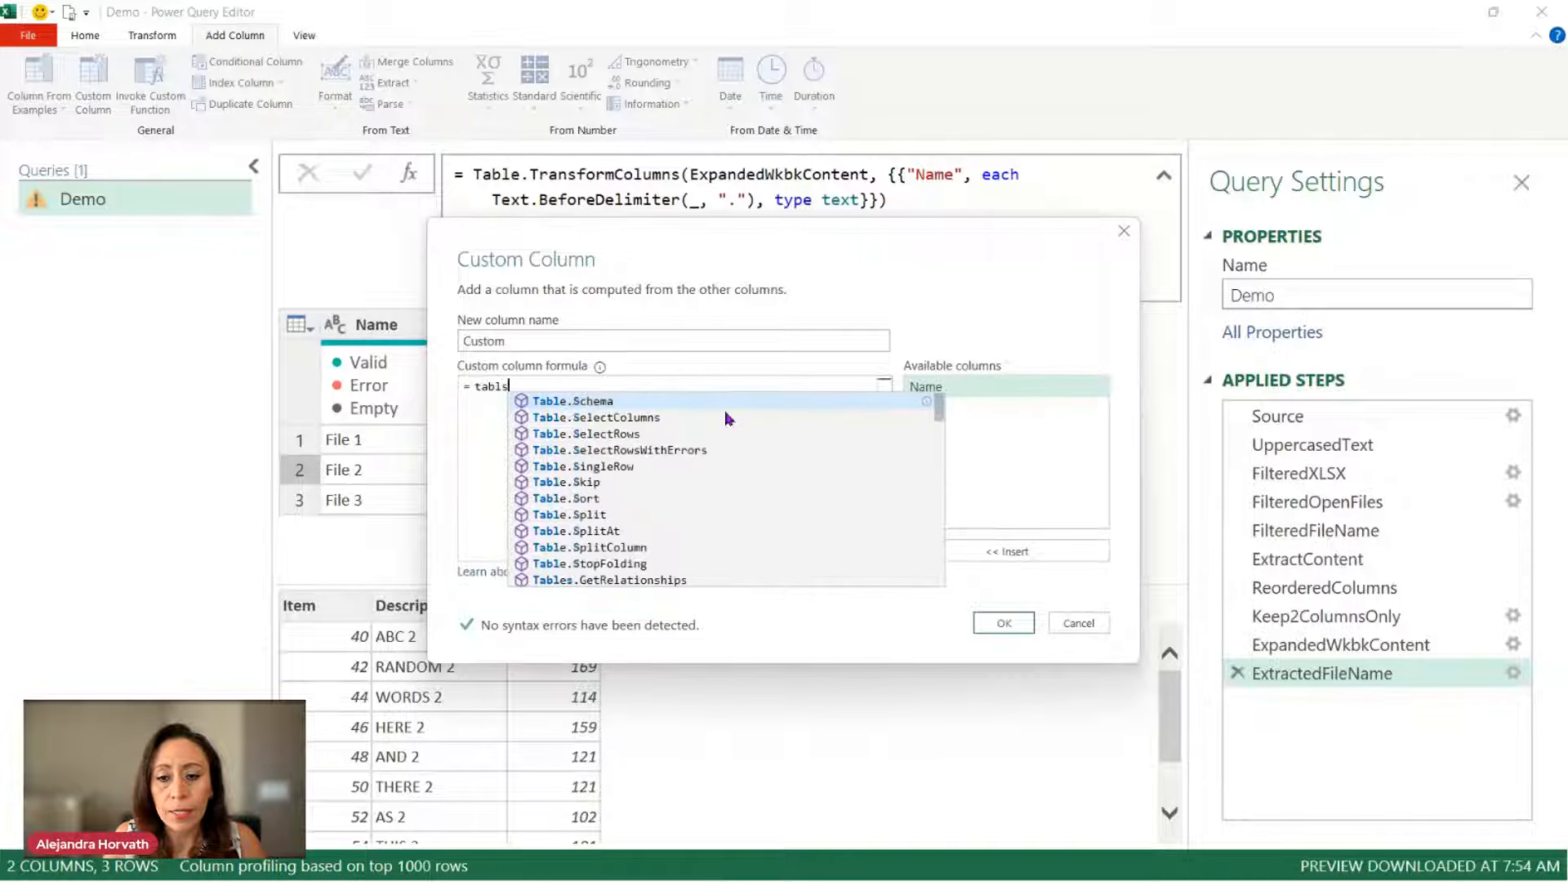
text(elr)
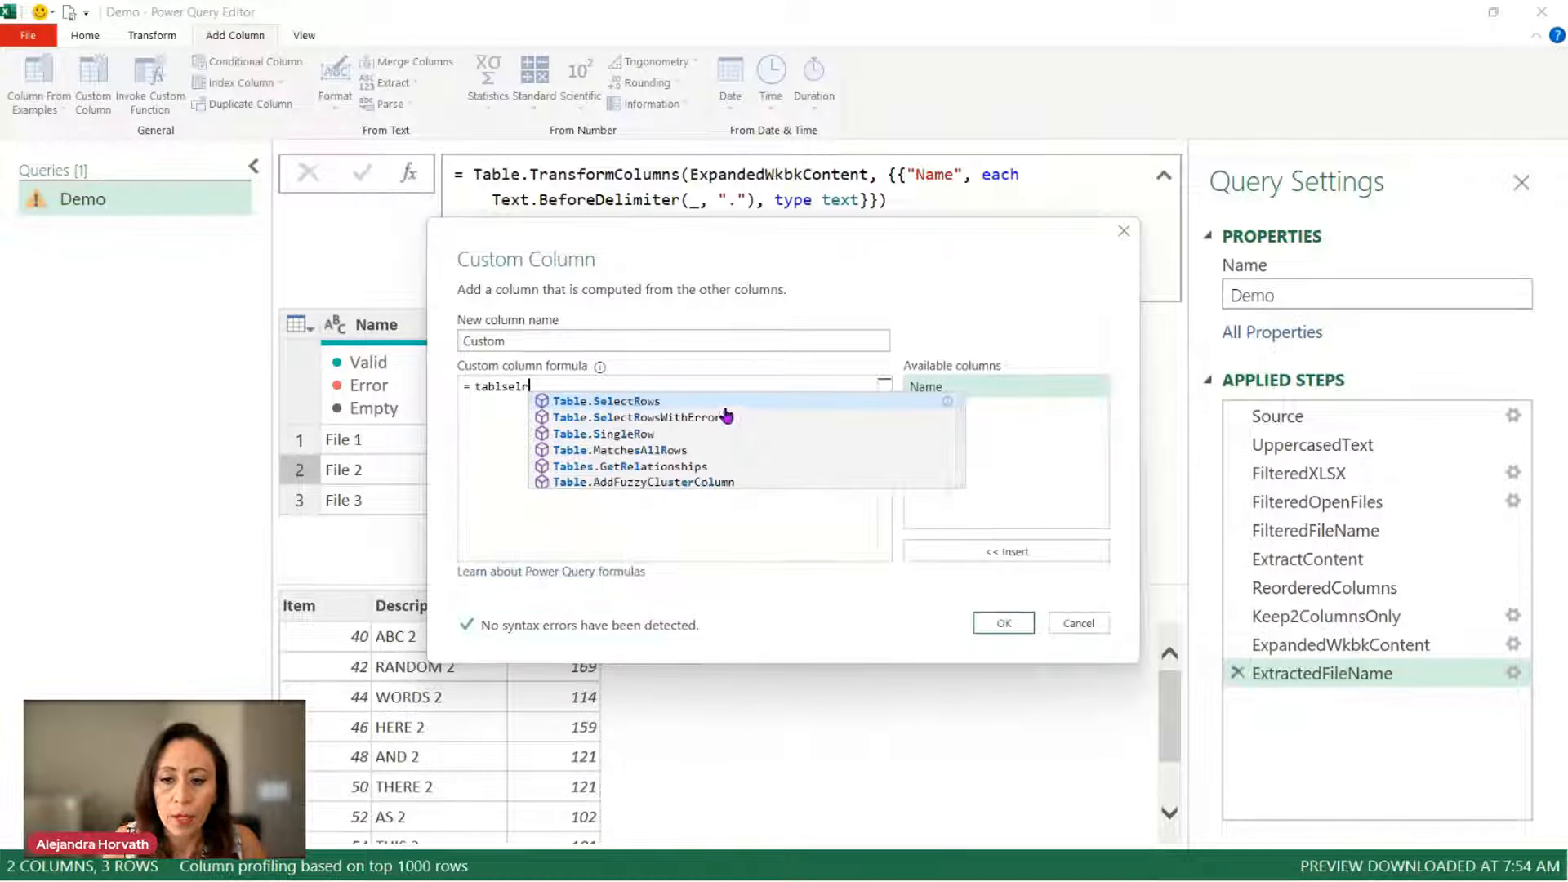
click(727, 401)
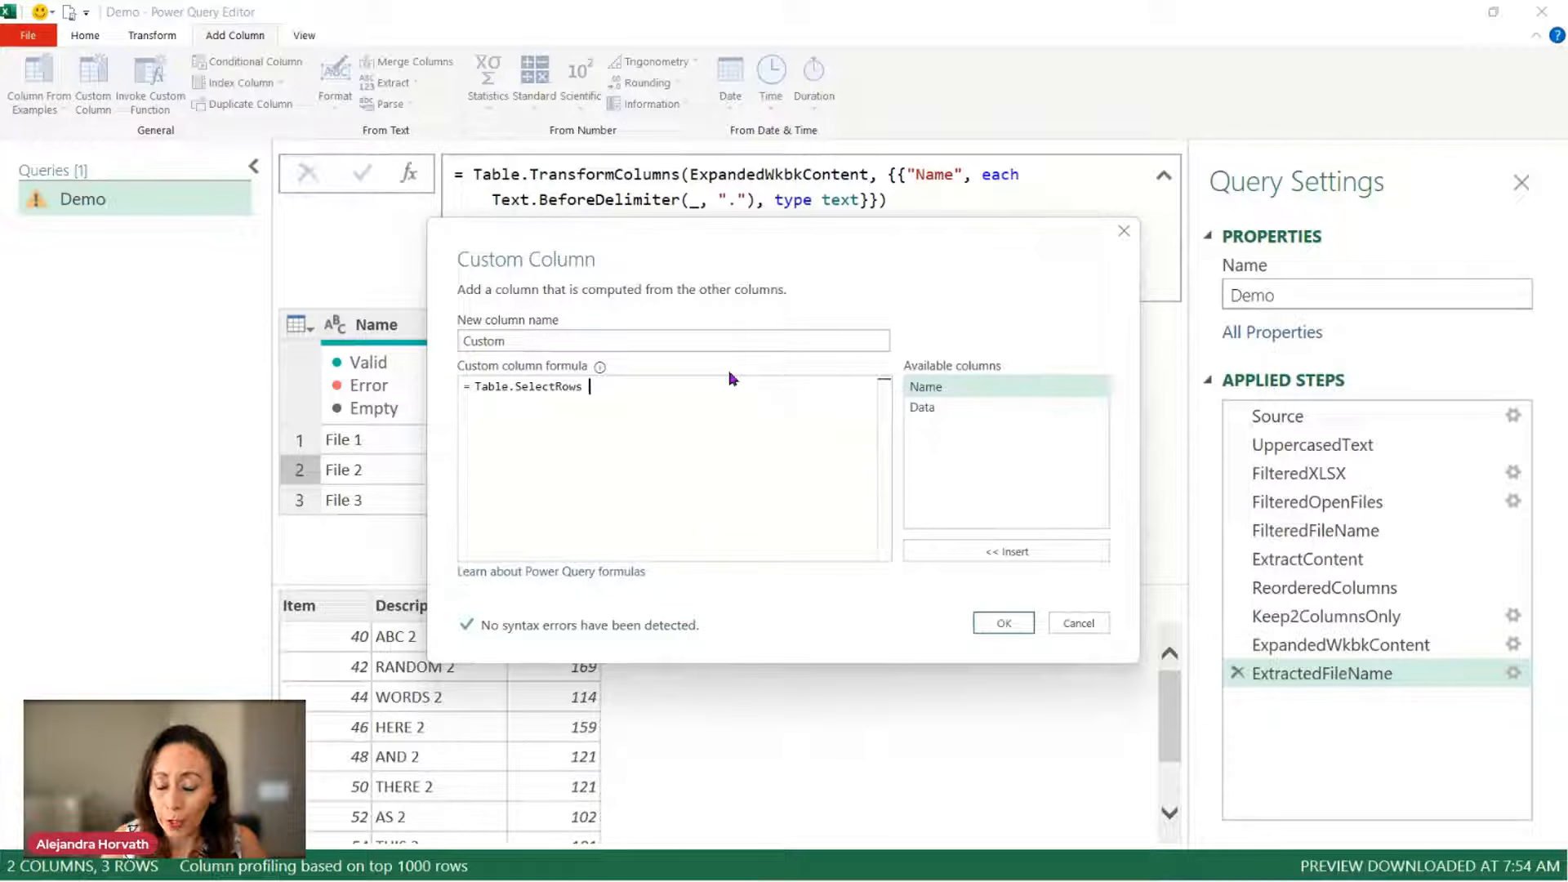
text(()
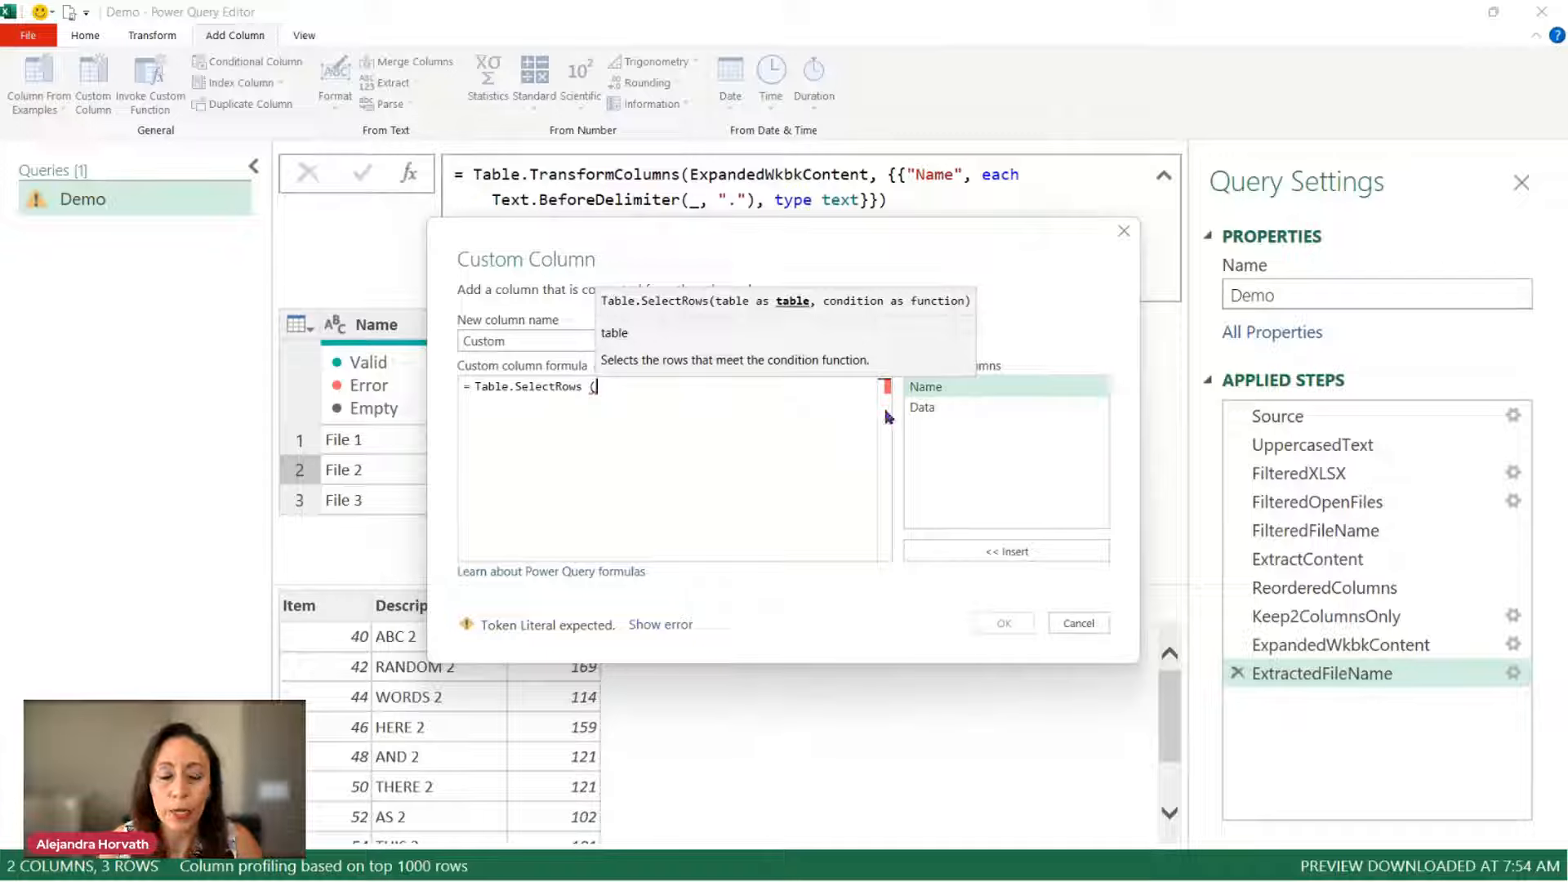
Step: Supply the Data column as the table argument of Table.SelectRows, keeping the nested table preview uncovered by the dialog
drag(792, 239, 1151, 238)
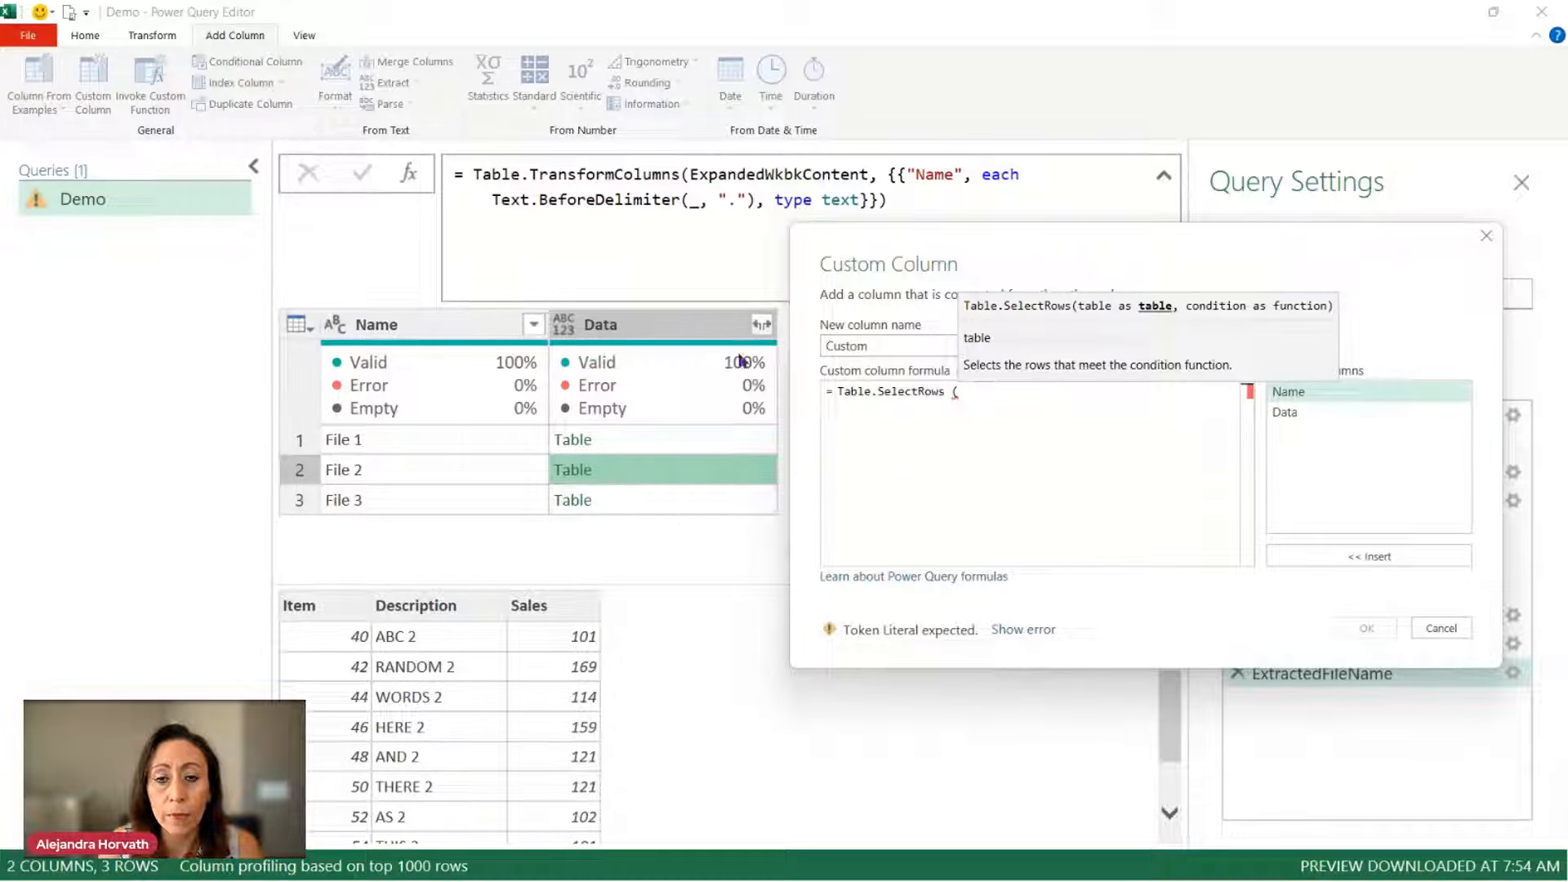
click(1327, 423)
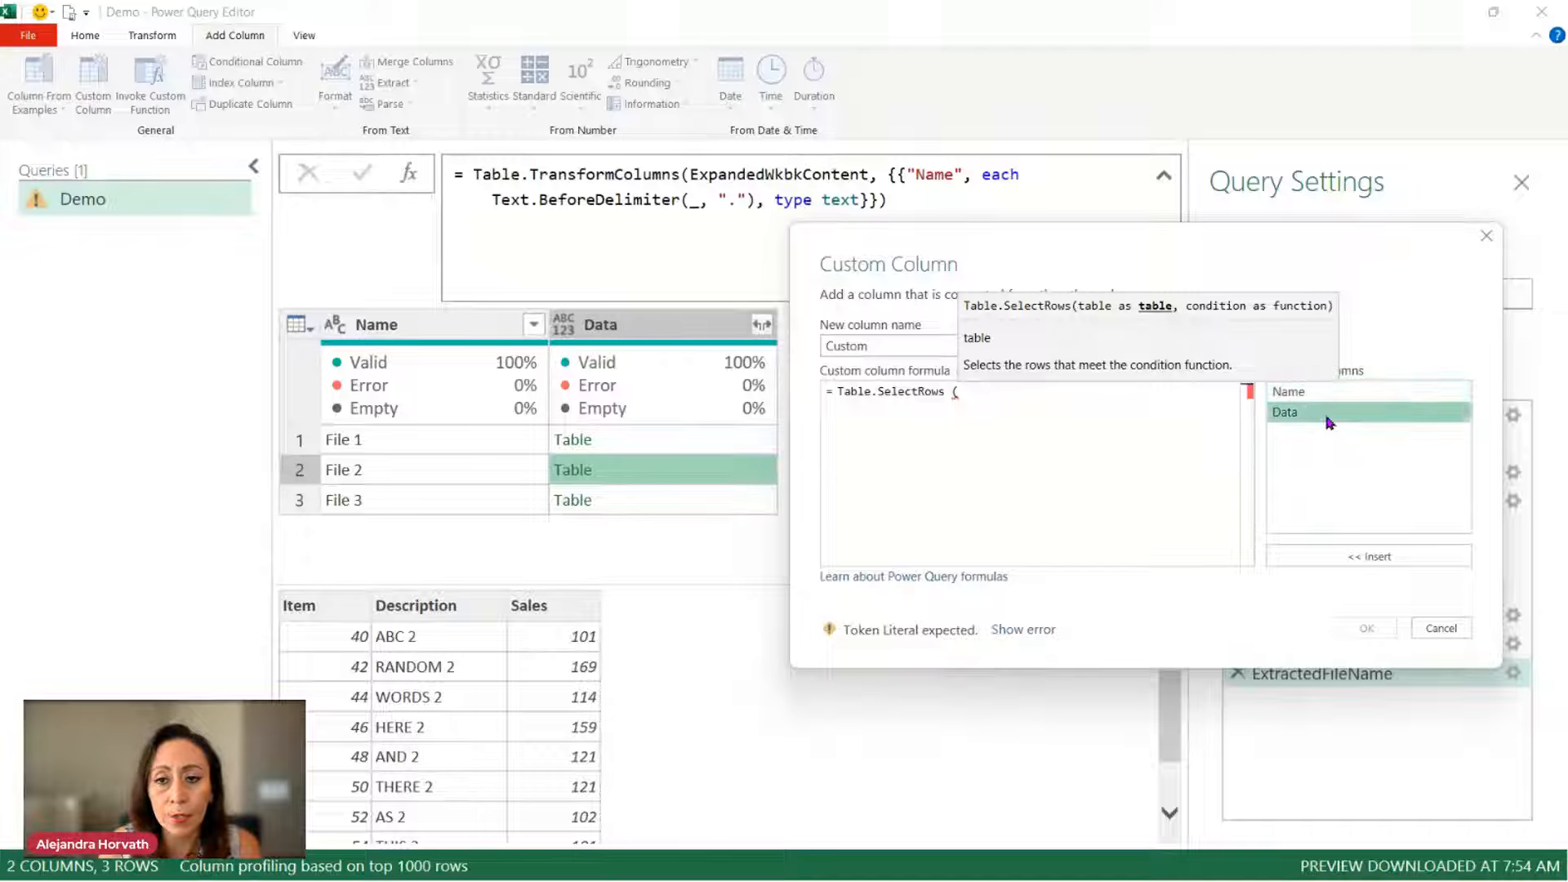
double_click(1328, 422)
text(,)
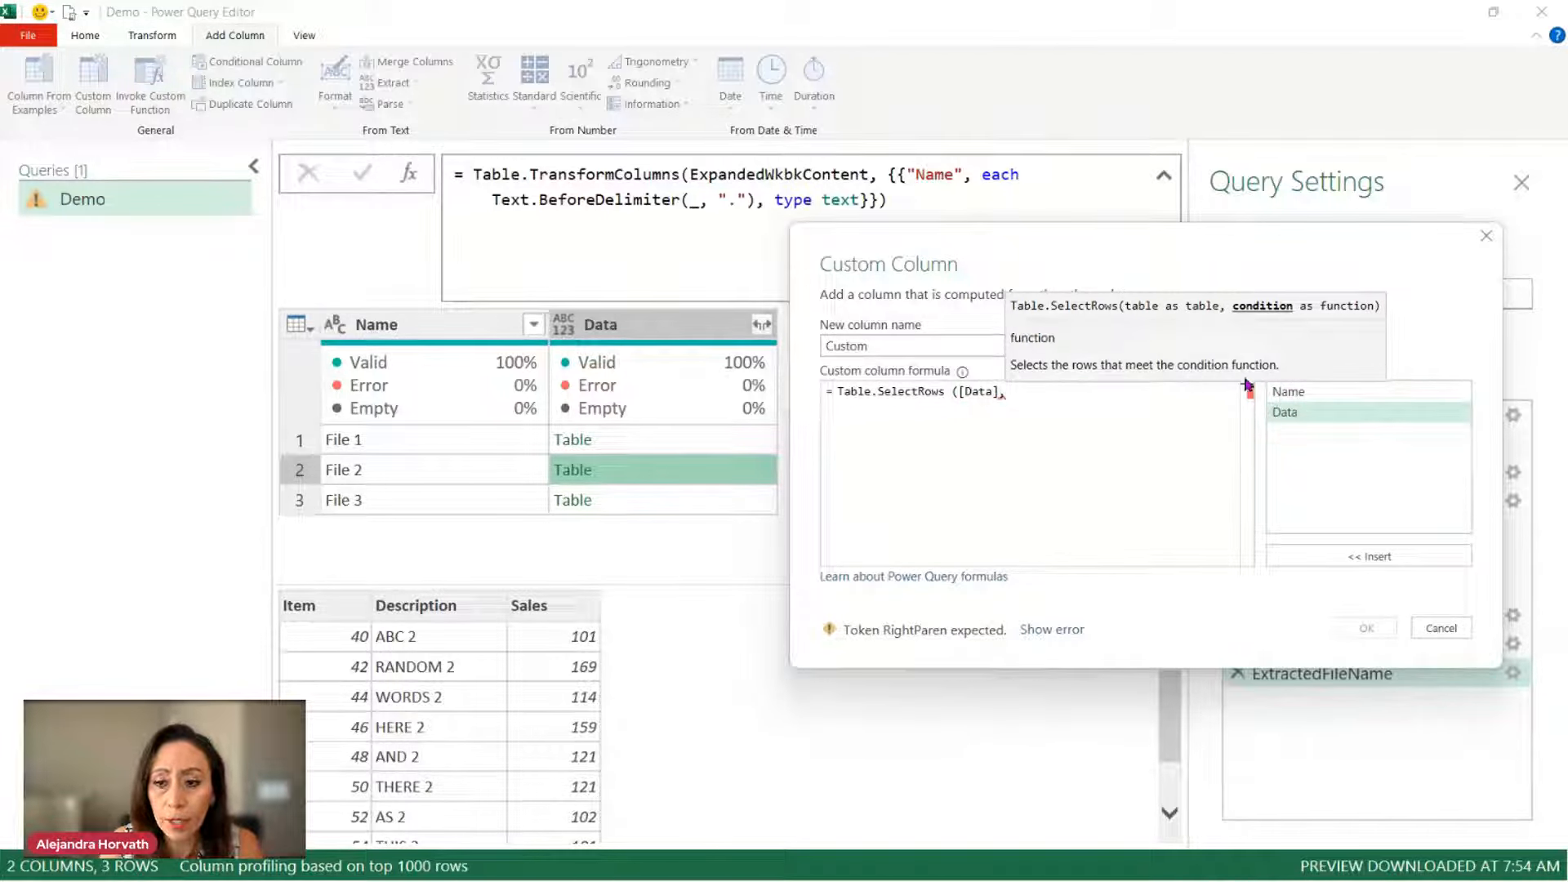
Step: Complete the Table.SelectRows formula with the condition each _ [Item] =24 and create the custom column
text( eac)
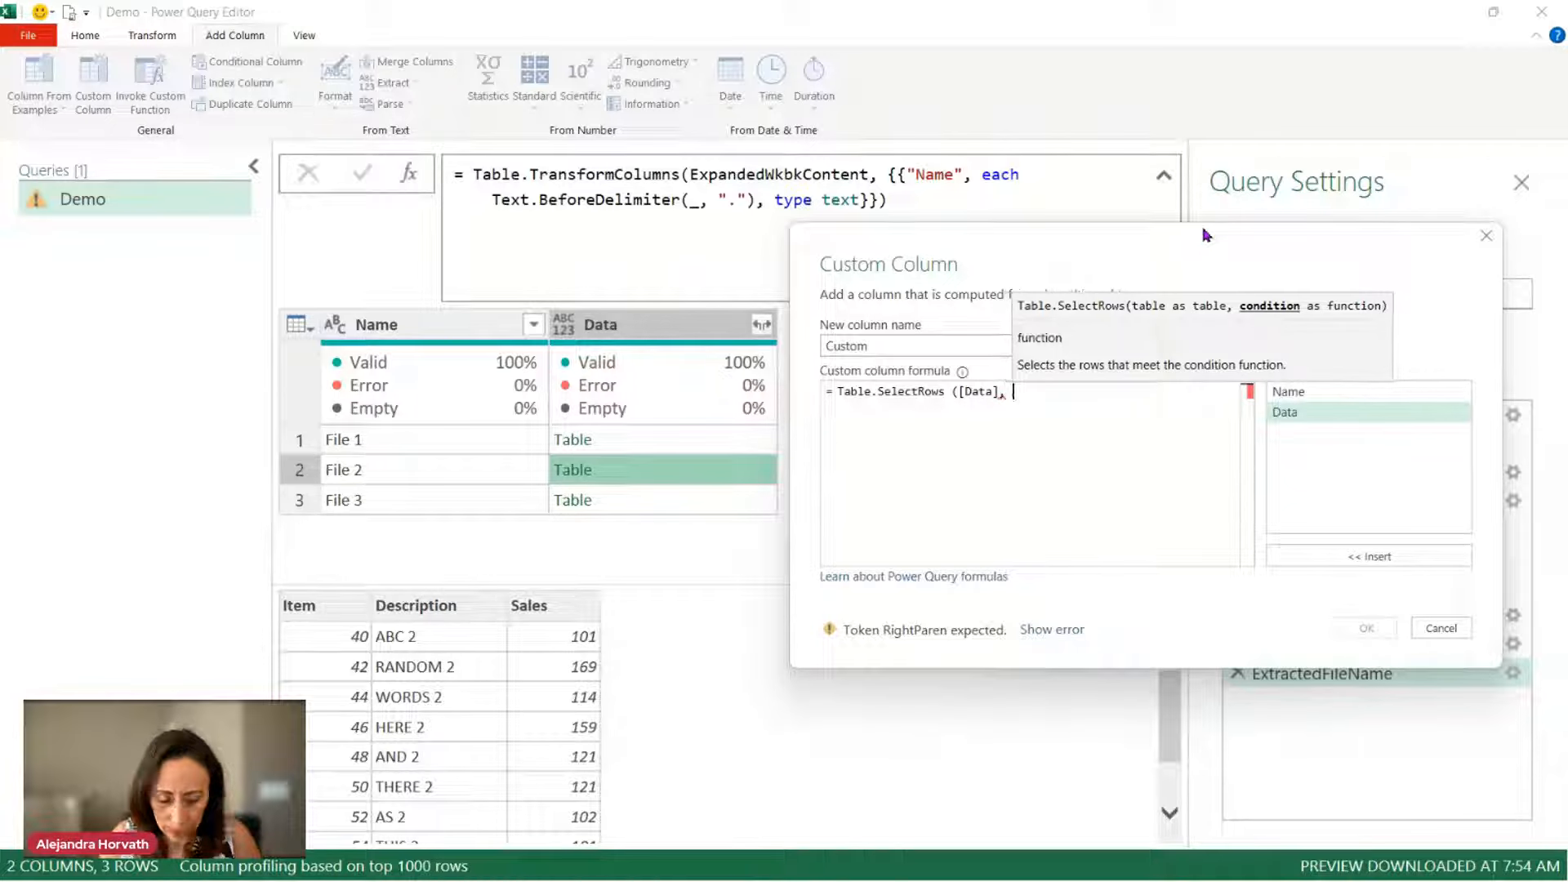
text(h)
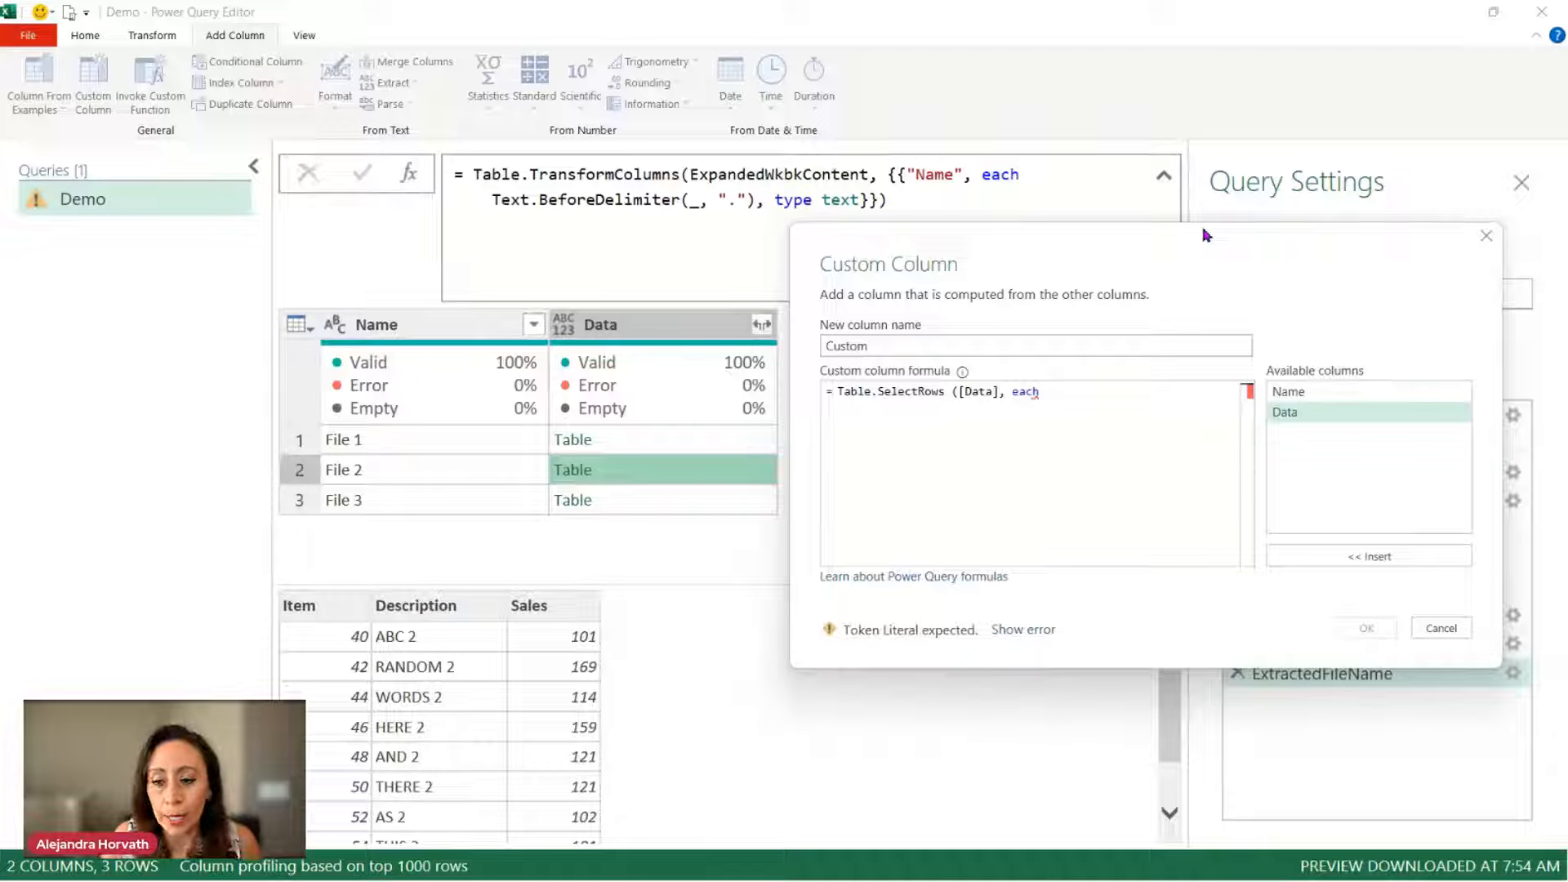
text(_)
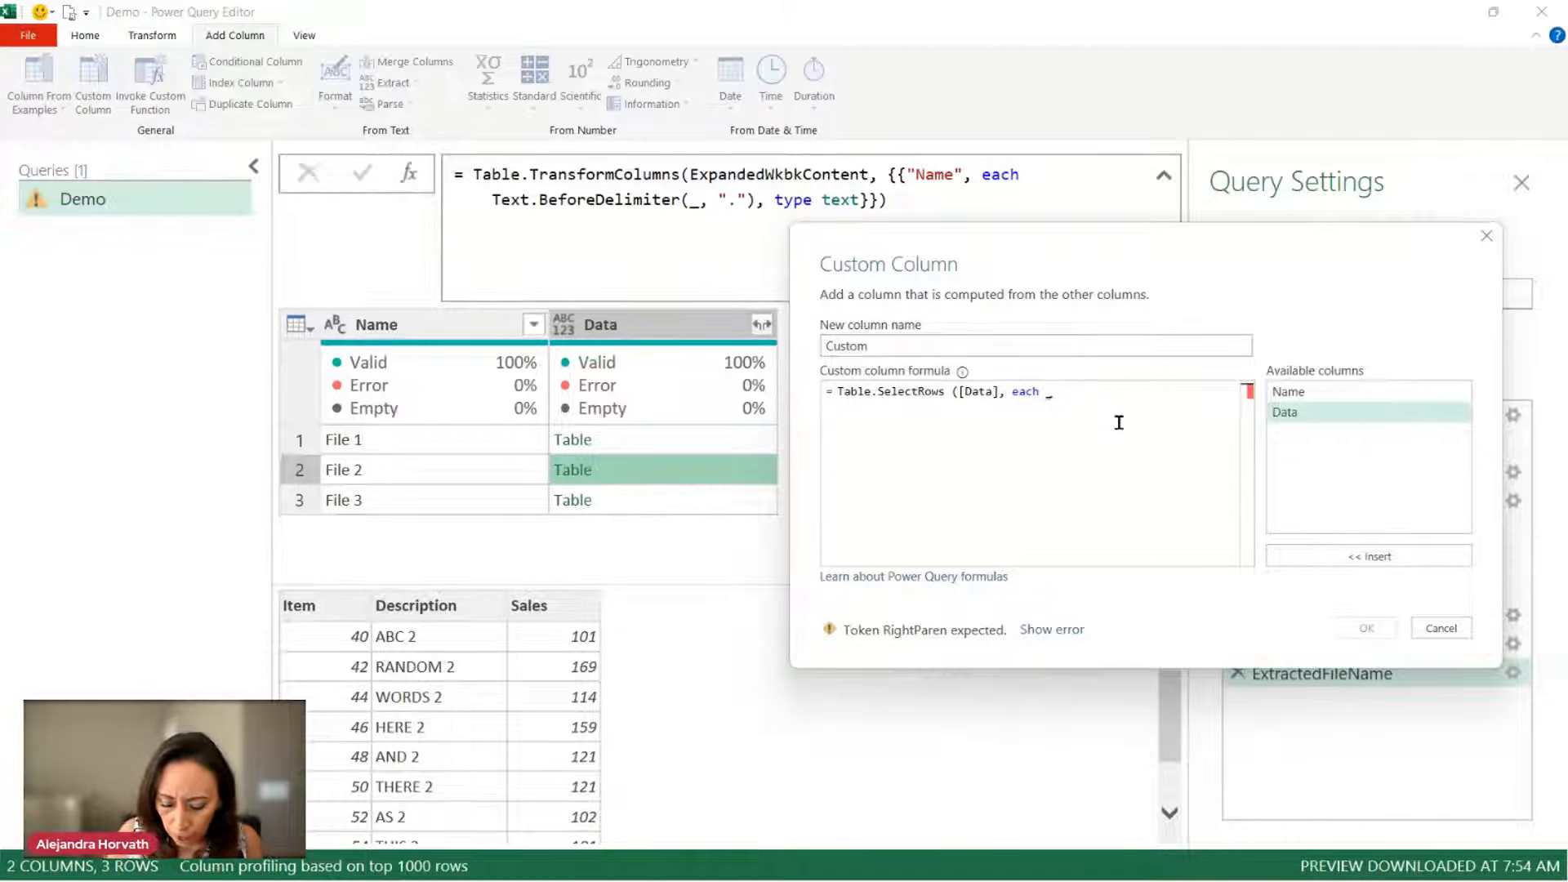
text([)
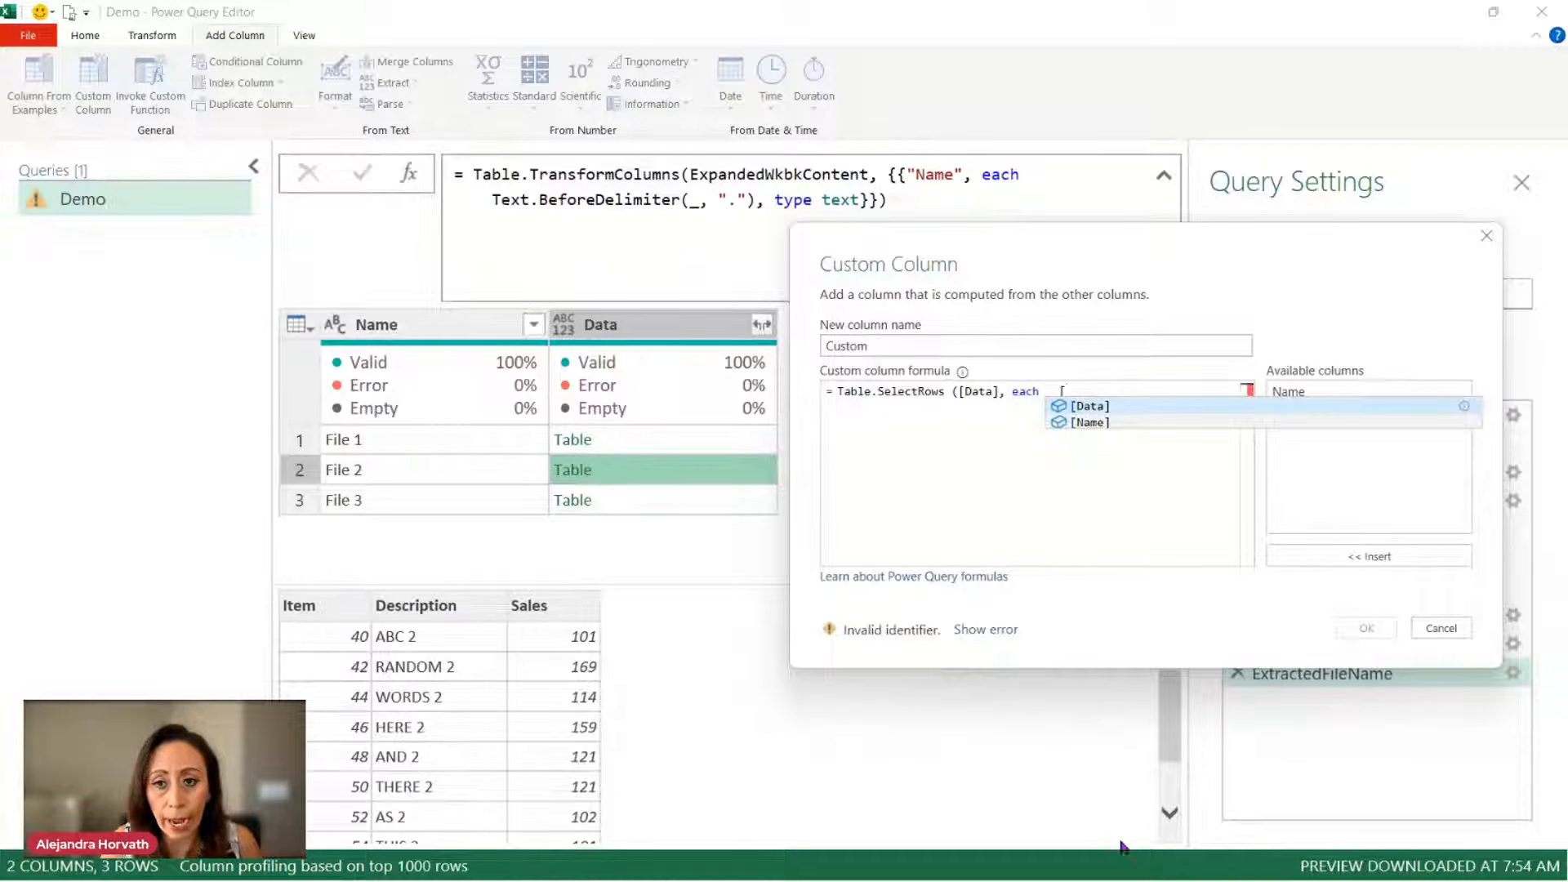
text(Item)
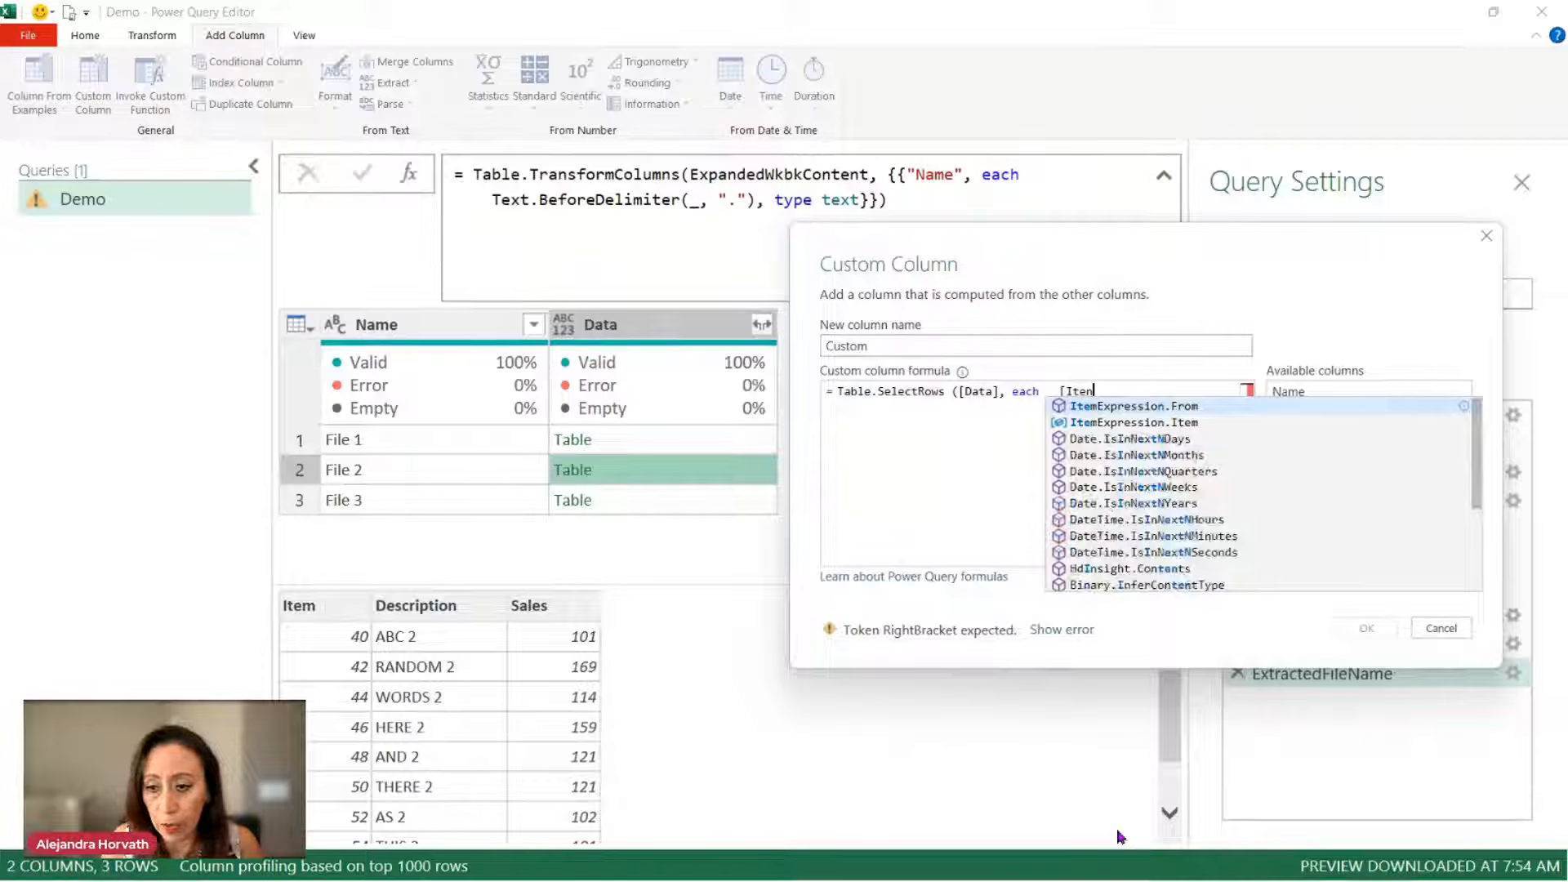
text(])
key(BackSpace)
key(BackSpace)
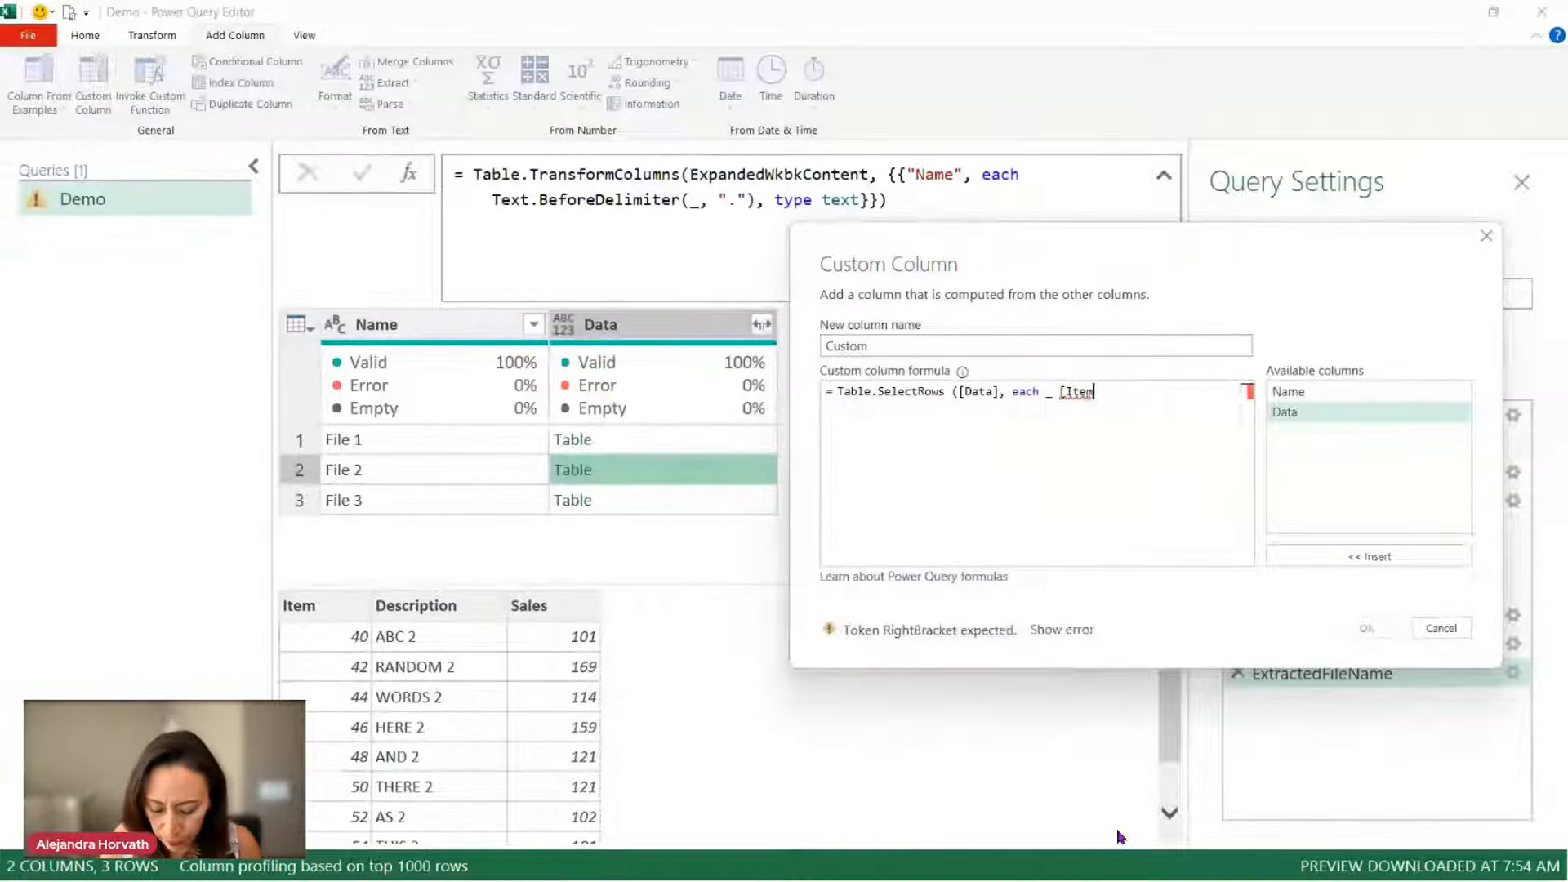
text(m])
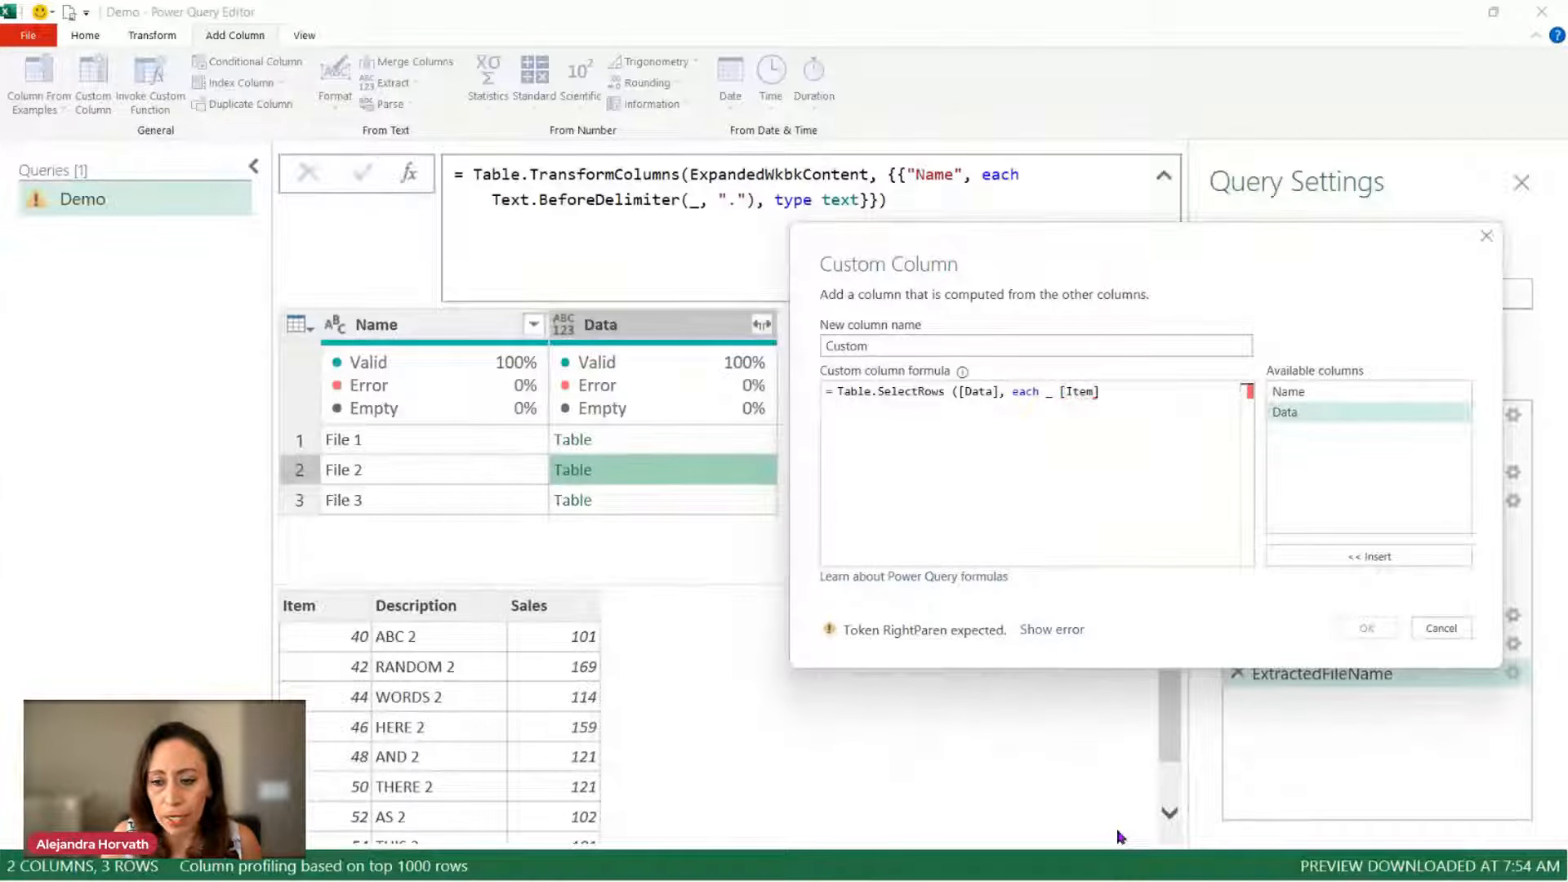
text(=24)
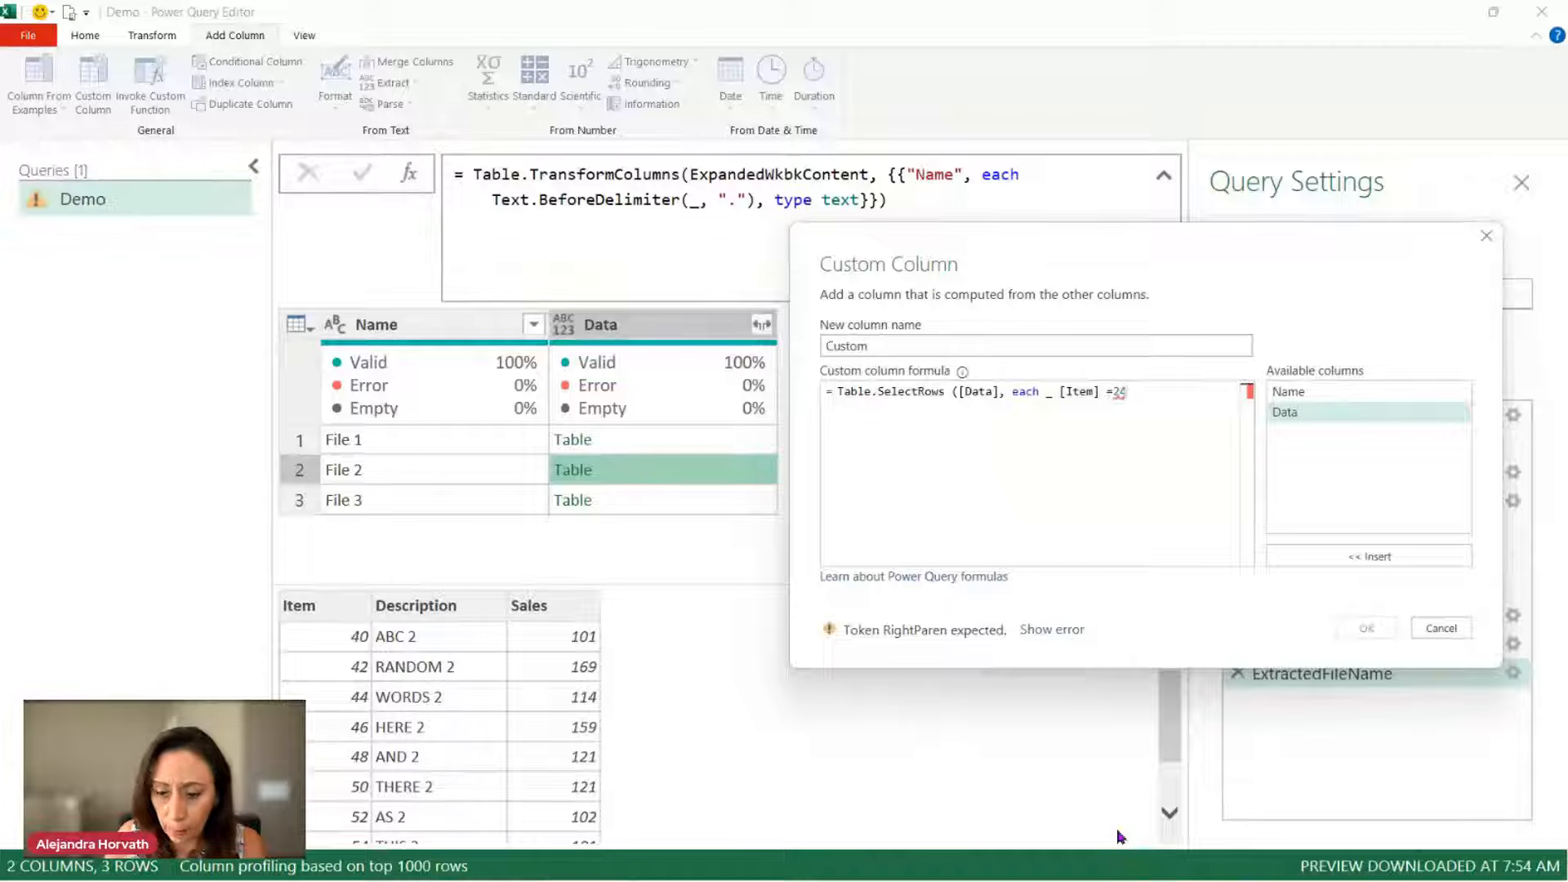
text())
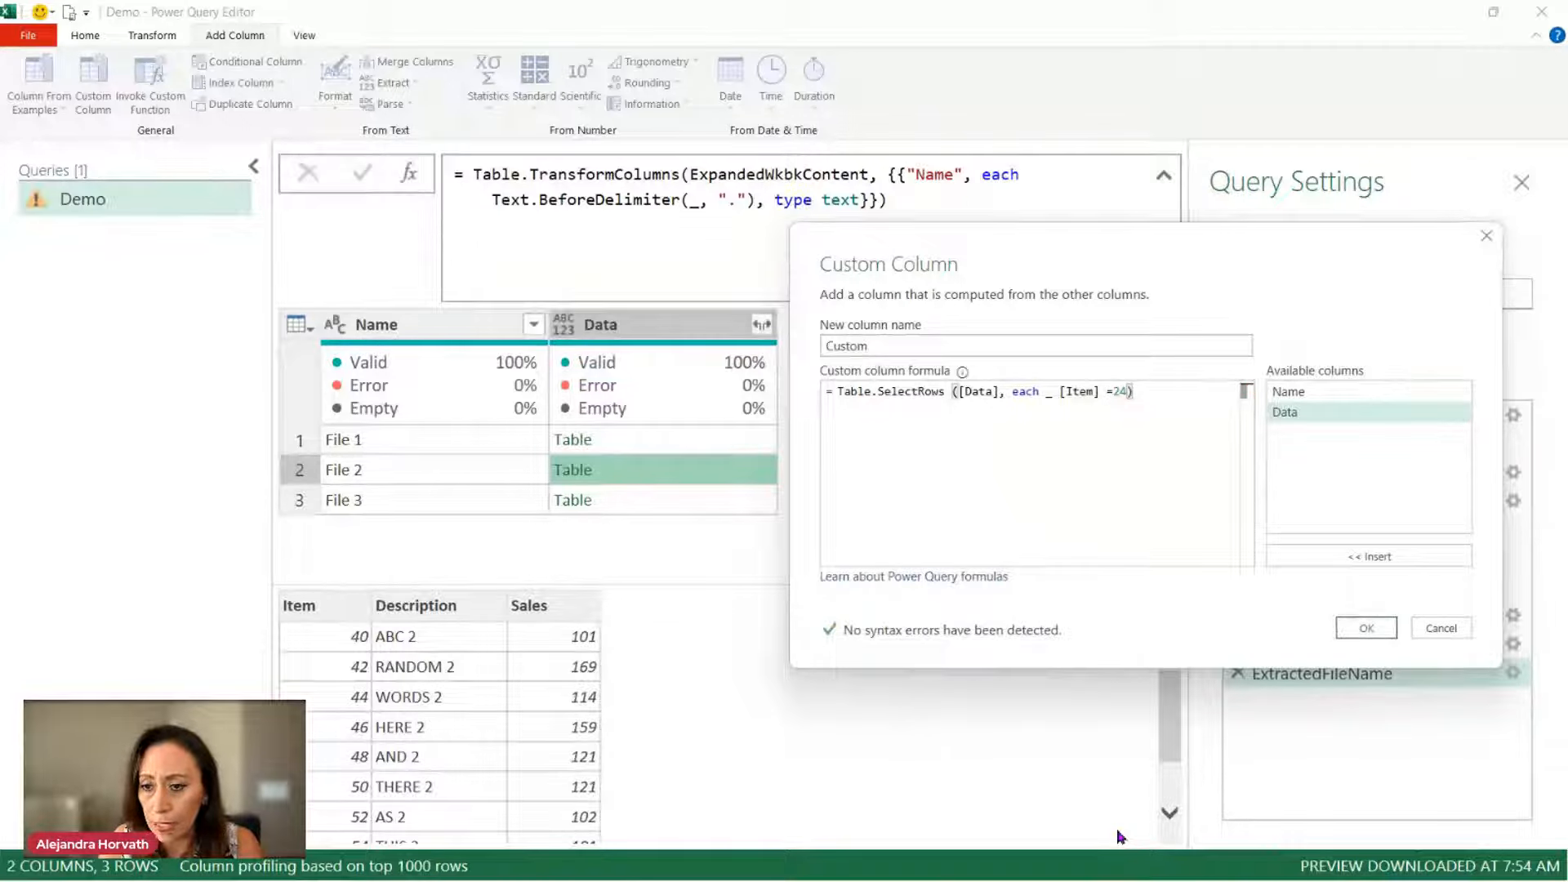
click(1362, 628)
Step: Compare File 1's nested tables in the Custom and Data columns, checking the =24 condition, and preview the Custom tables of File 2 and File 3
click(974, 448)
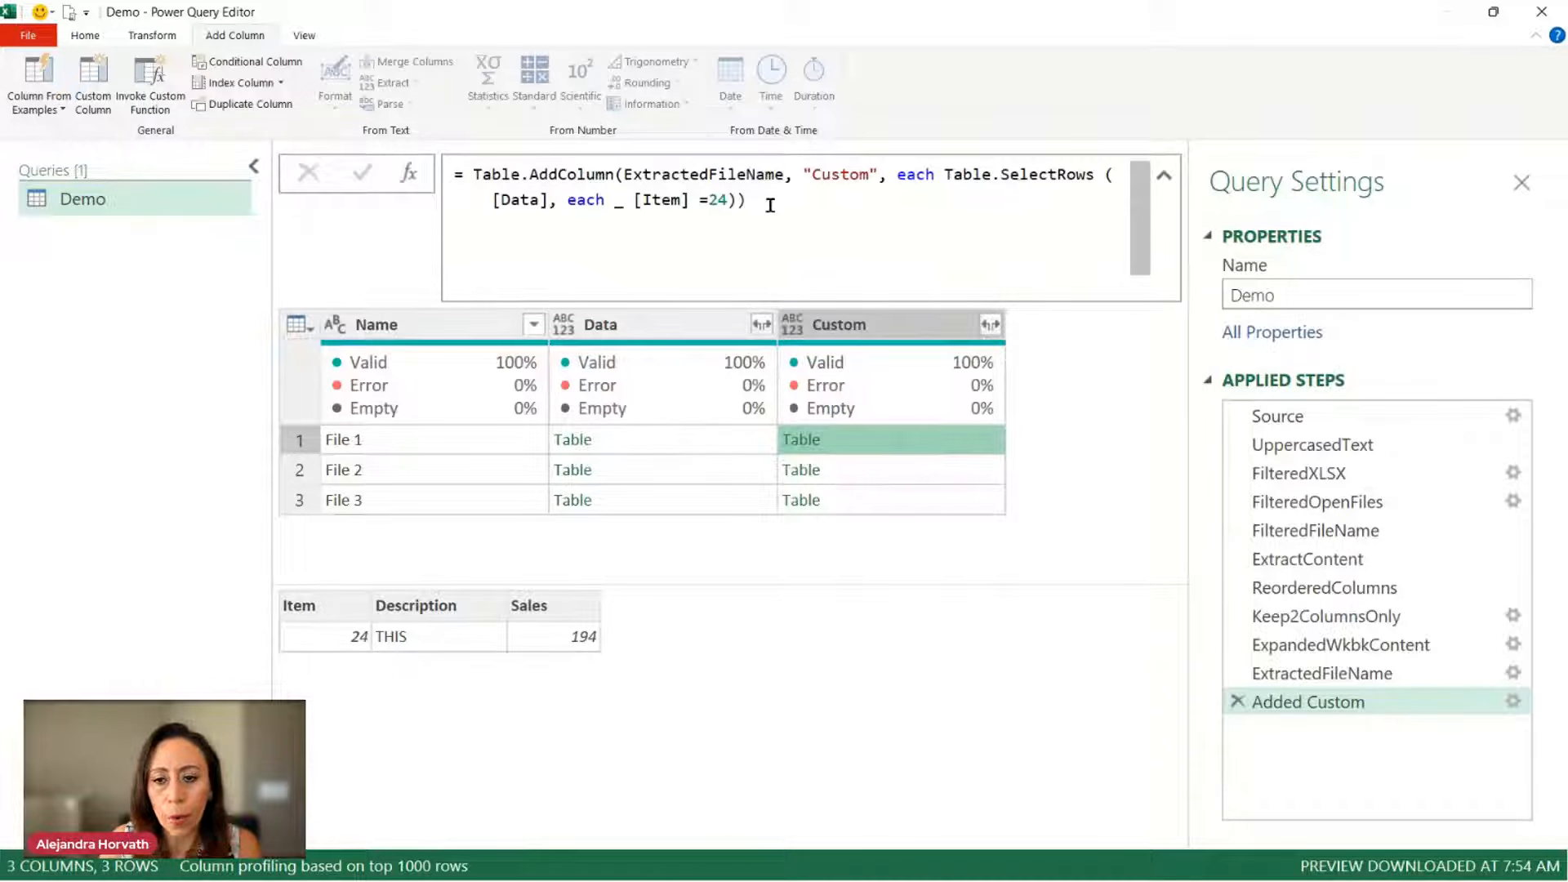
double_click(719, 199)
drag(700, 202, 698, 201)
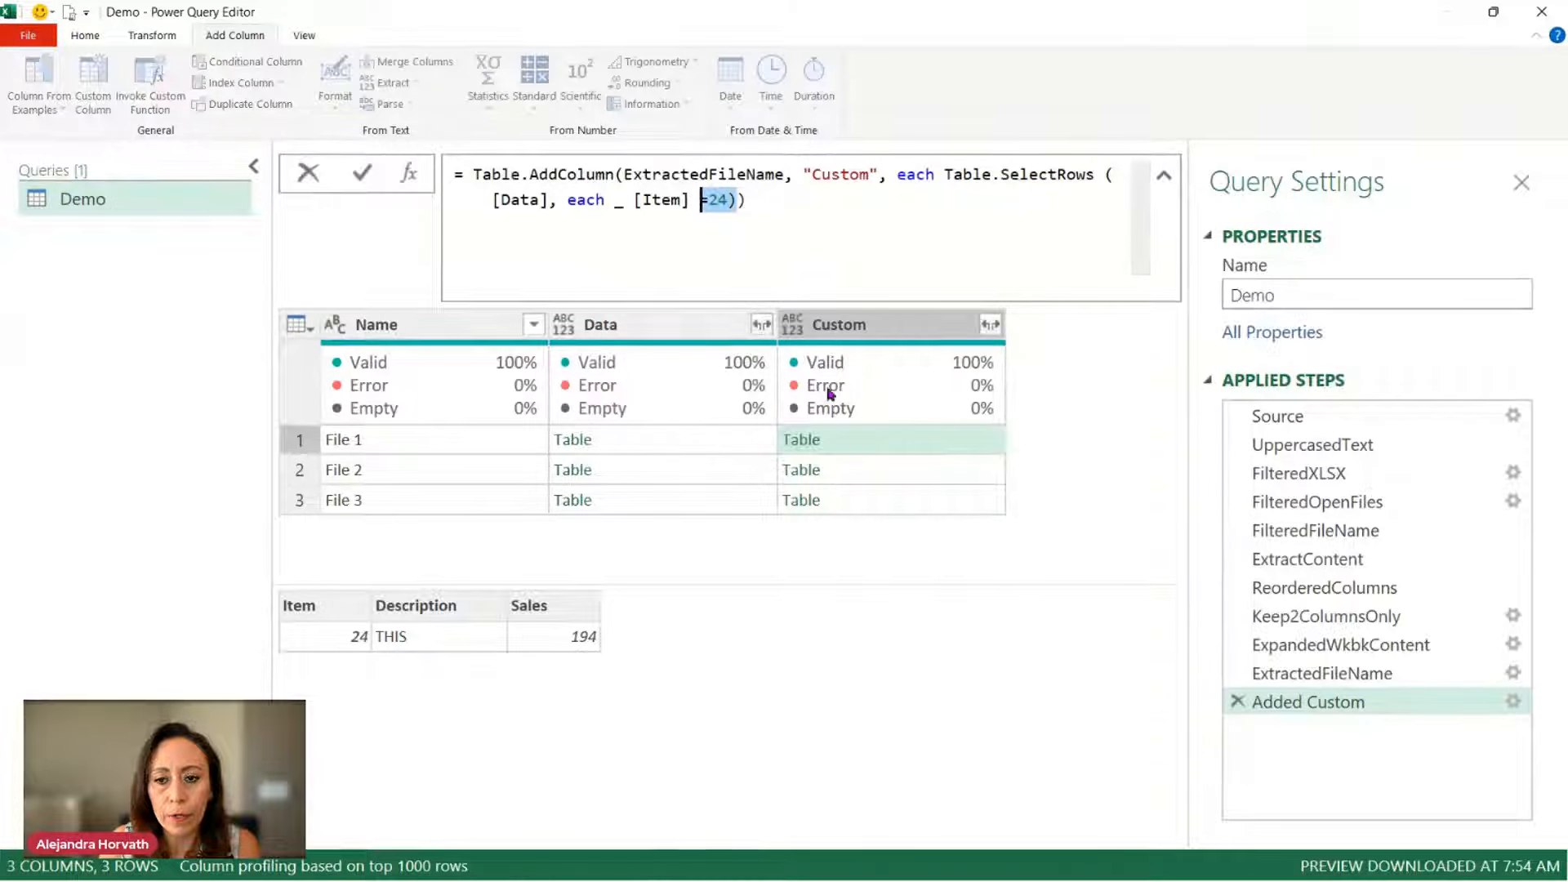
key(Escape)
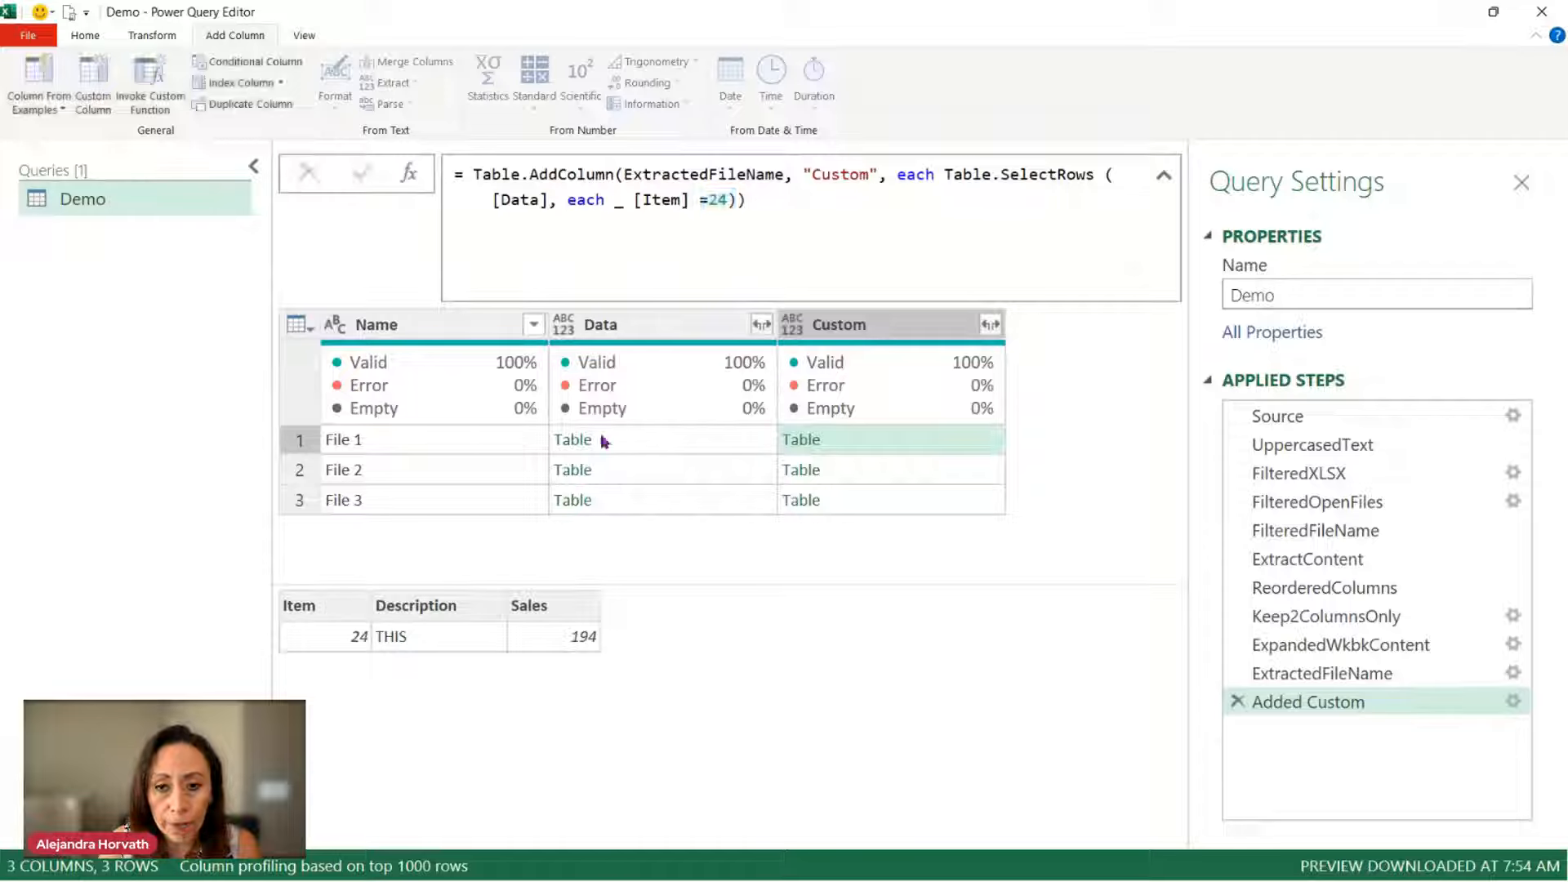
click(662, 441)
scroll(392, 677, down, 2)
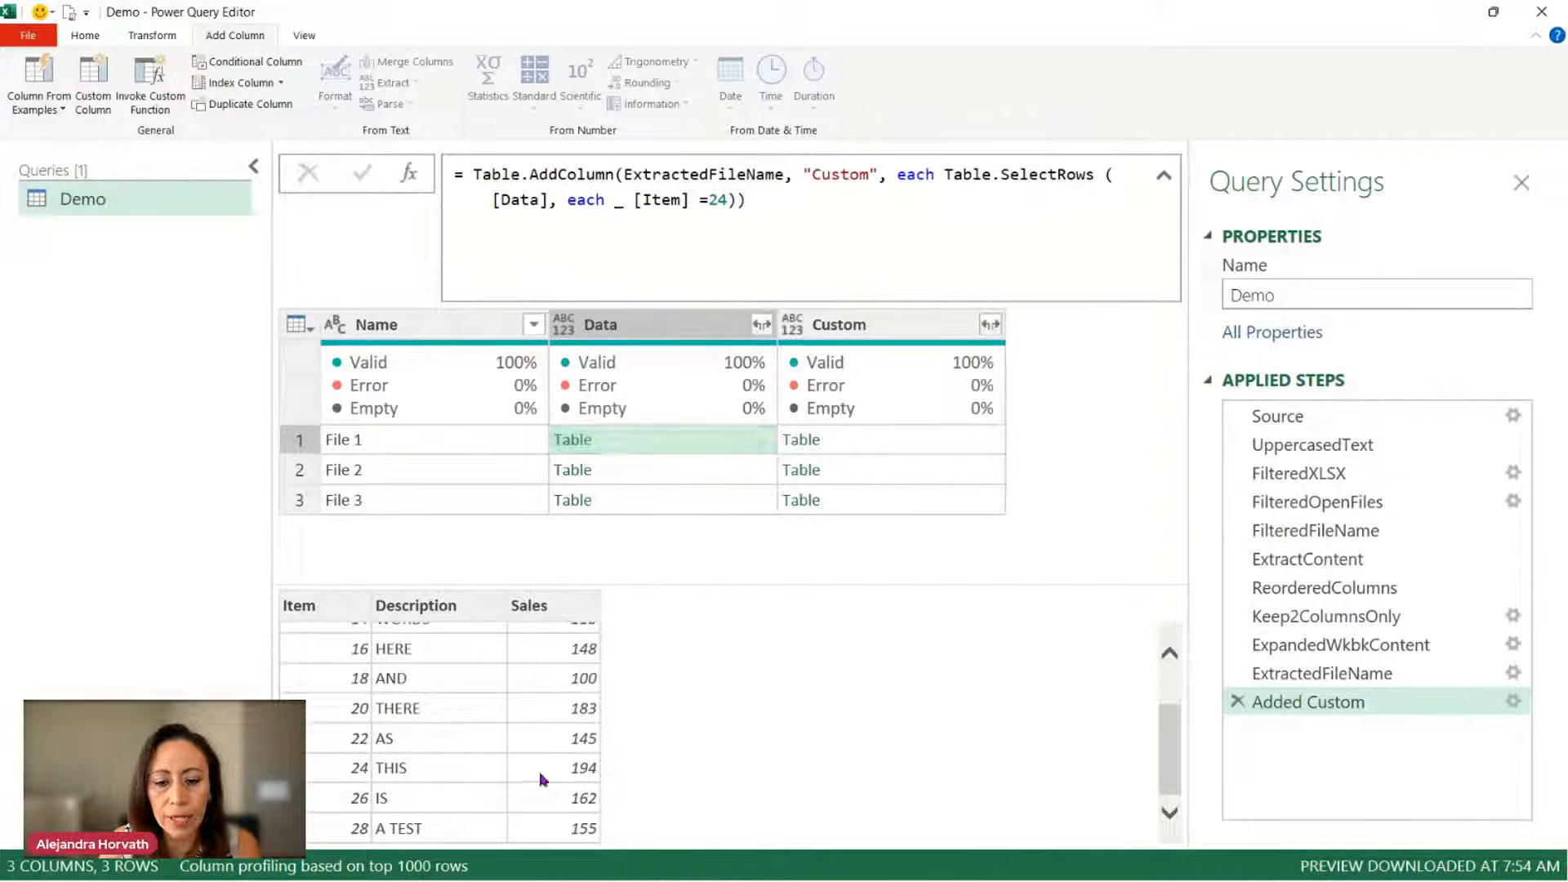
click(983, 445)
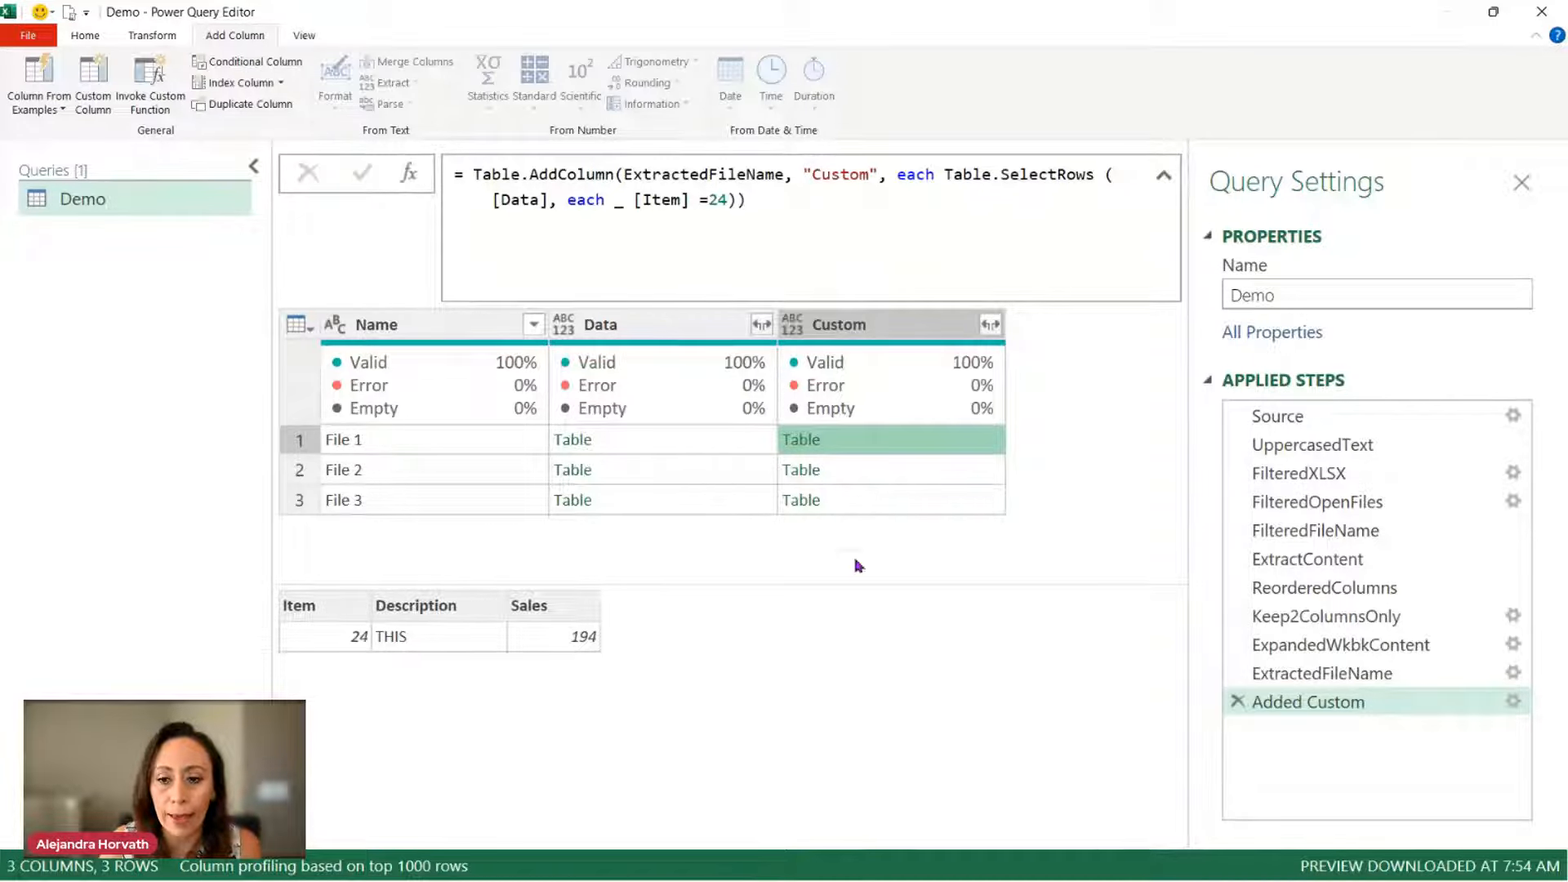
click(929, 475)
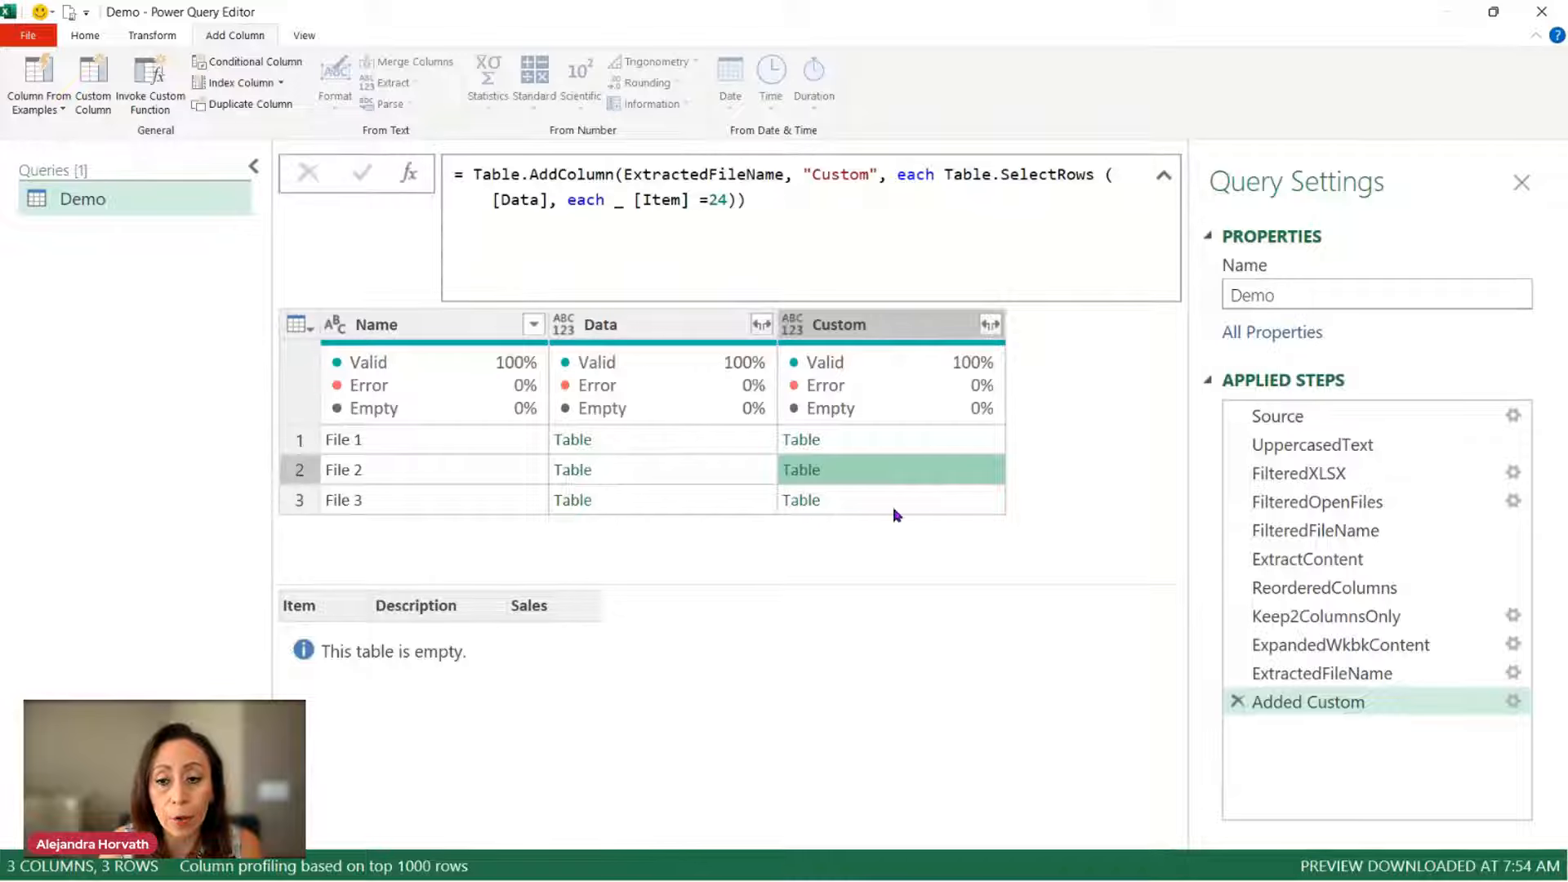
click(902, 503)
click(892, 475)
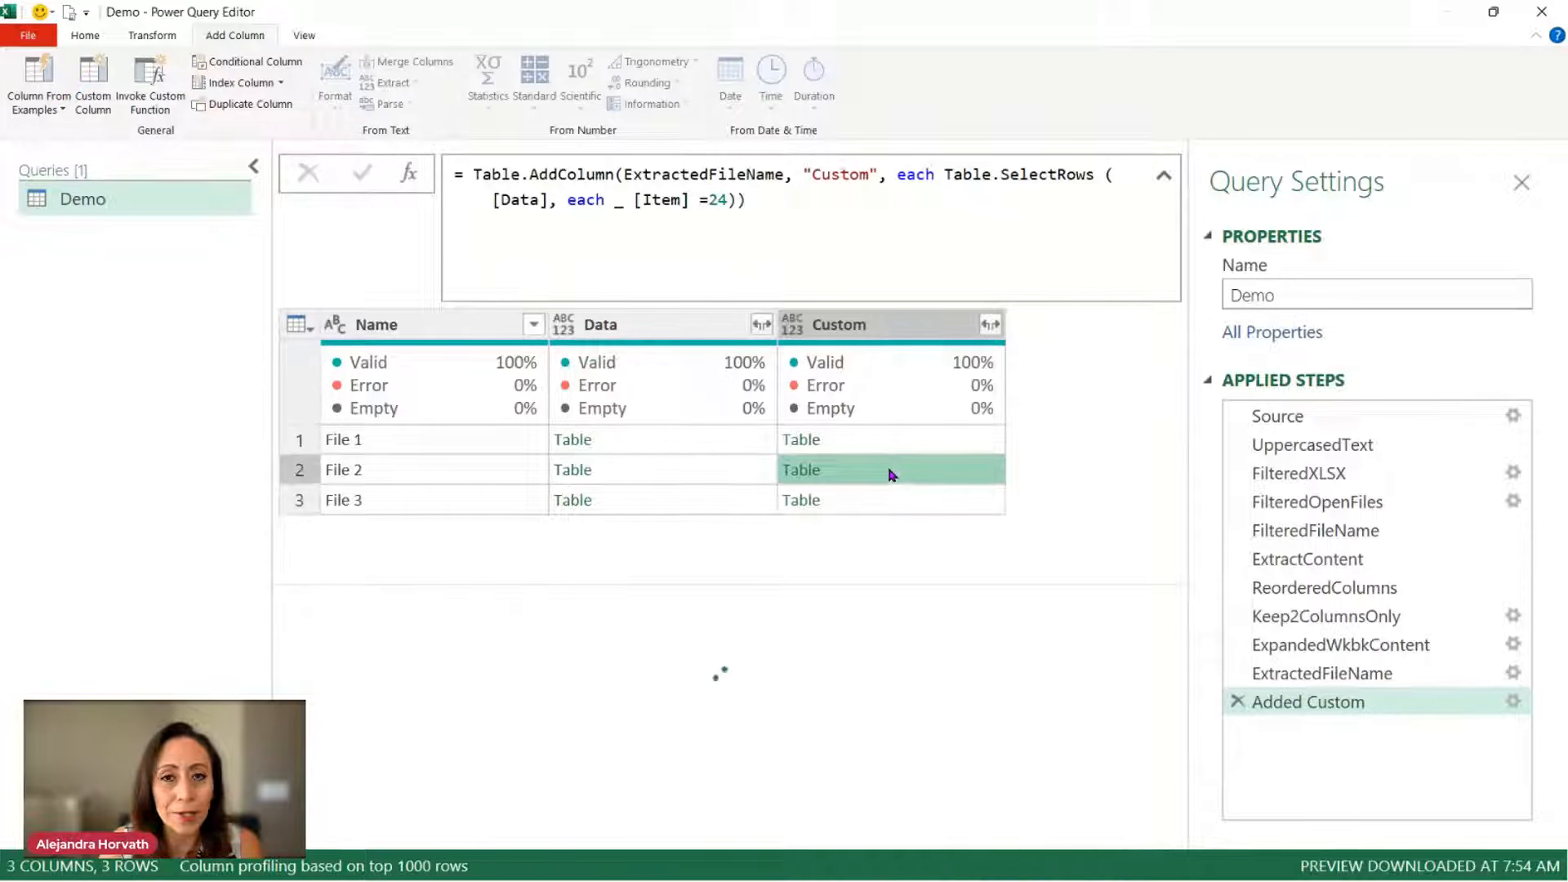
click(899, 442)
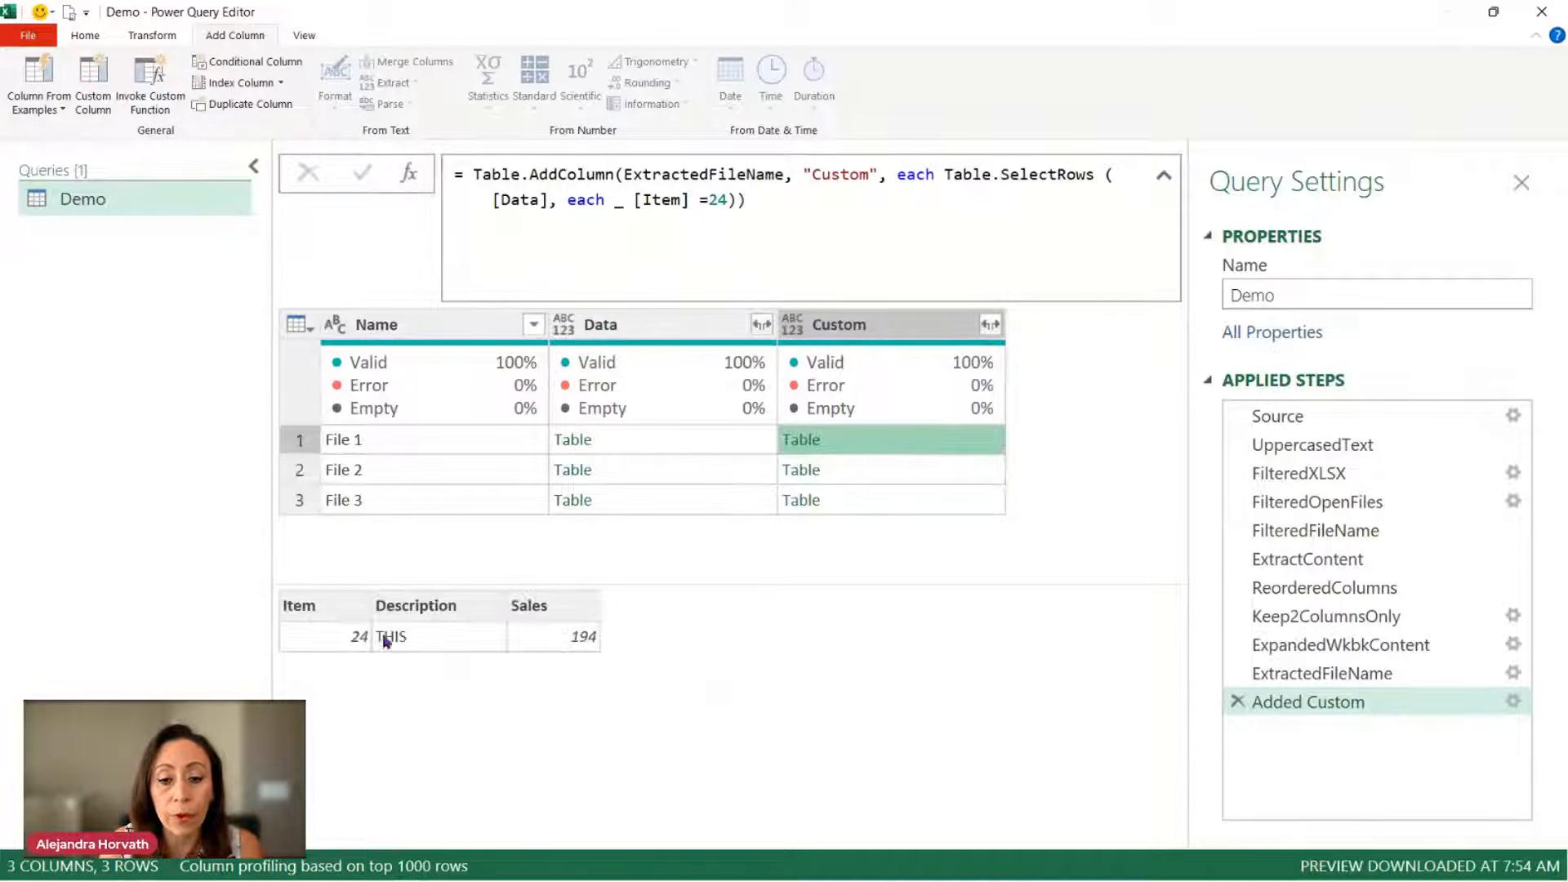
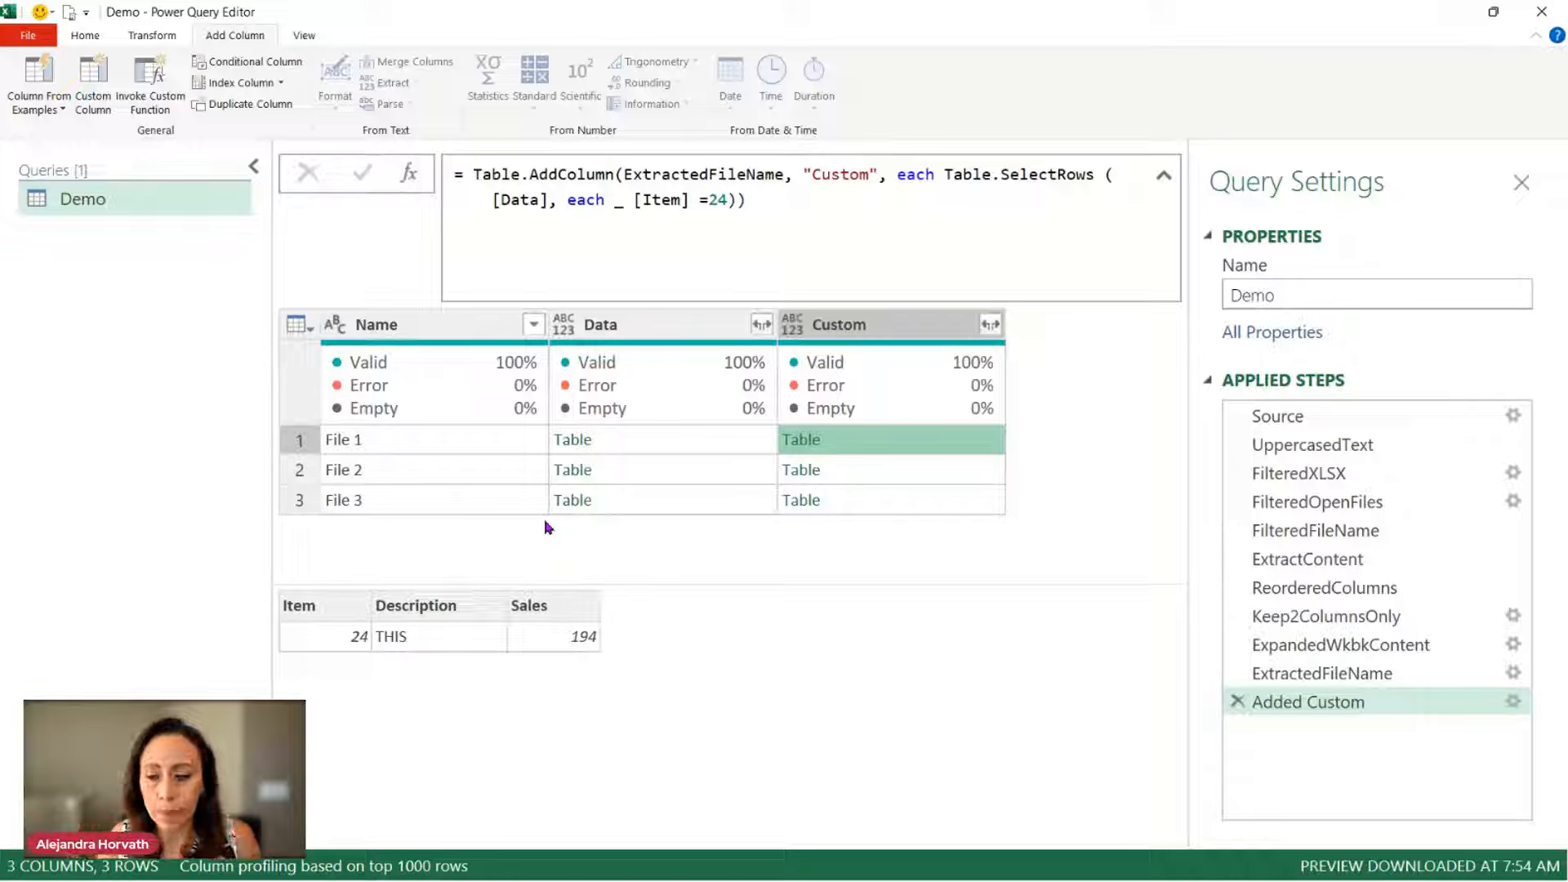
Step: Rename the Added Custom step with a name beginning with Filtering
click(1407, 700)
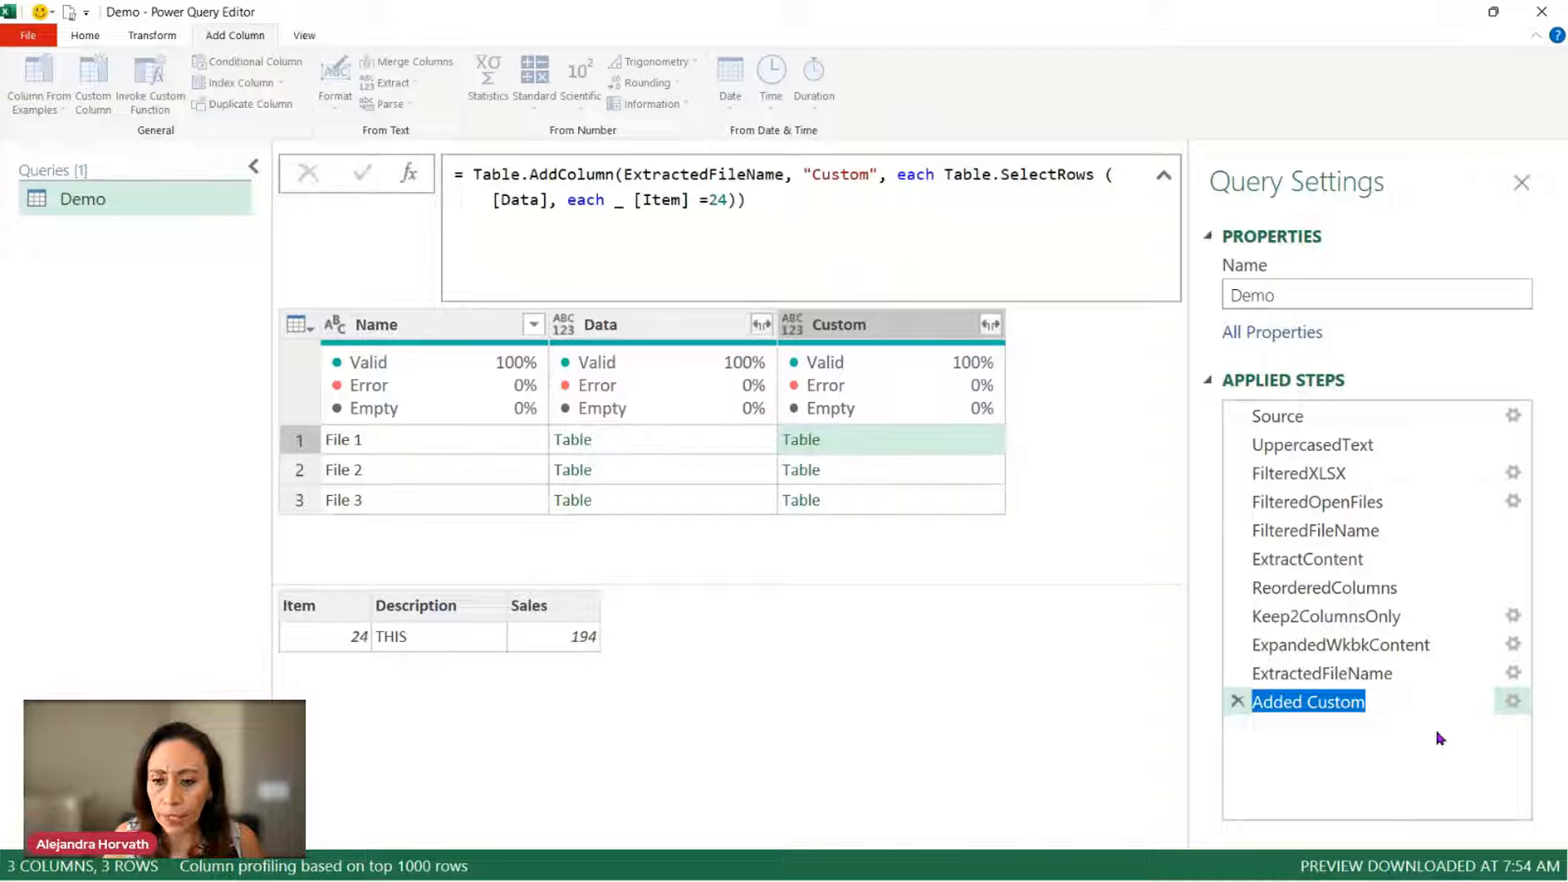
text(Fil)
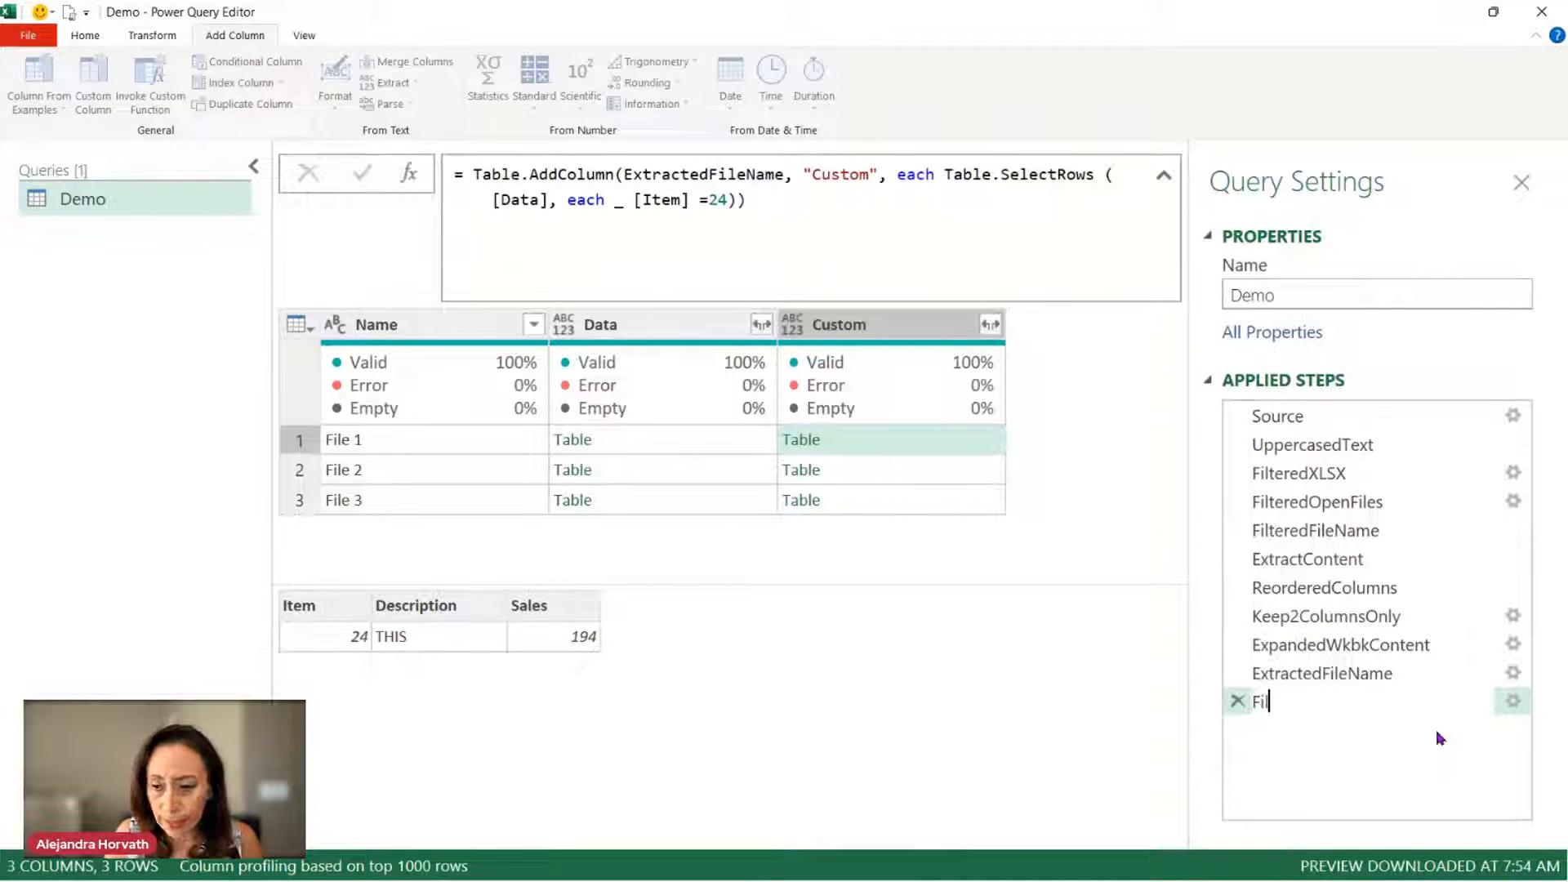
text(tering)
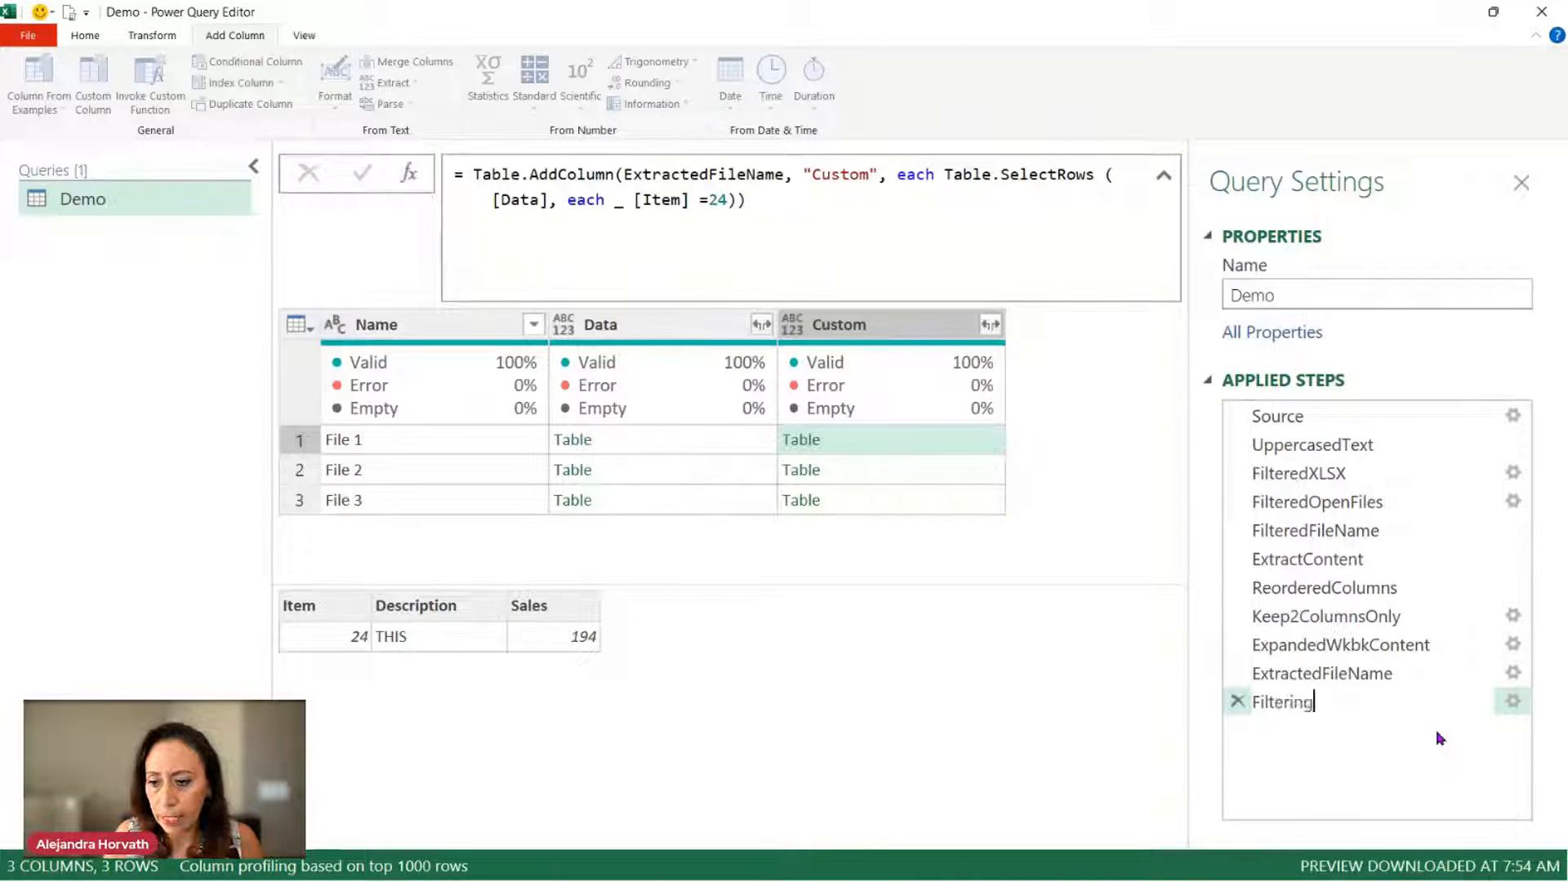
Step: Complete the name of the last applied step as FilteringCriteria
text(Criter)
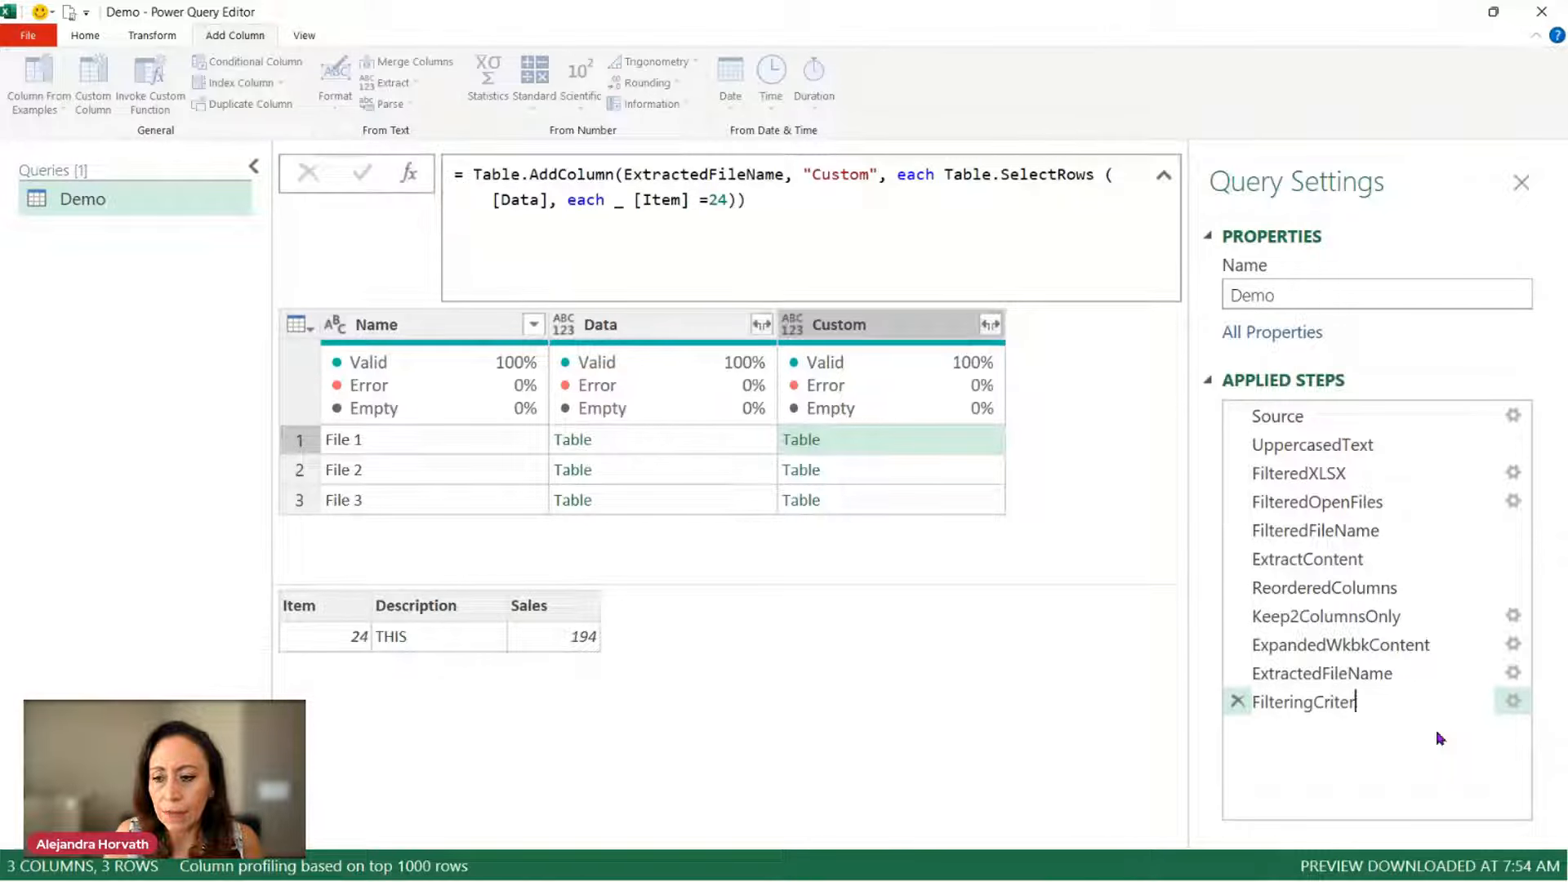
text(ia)
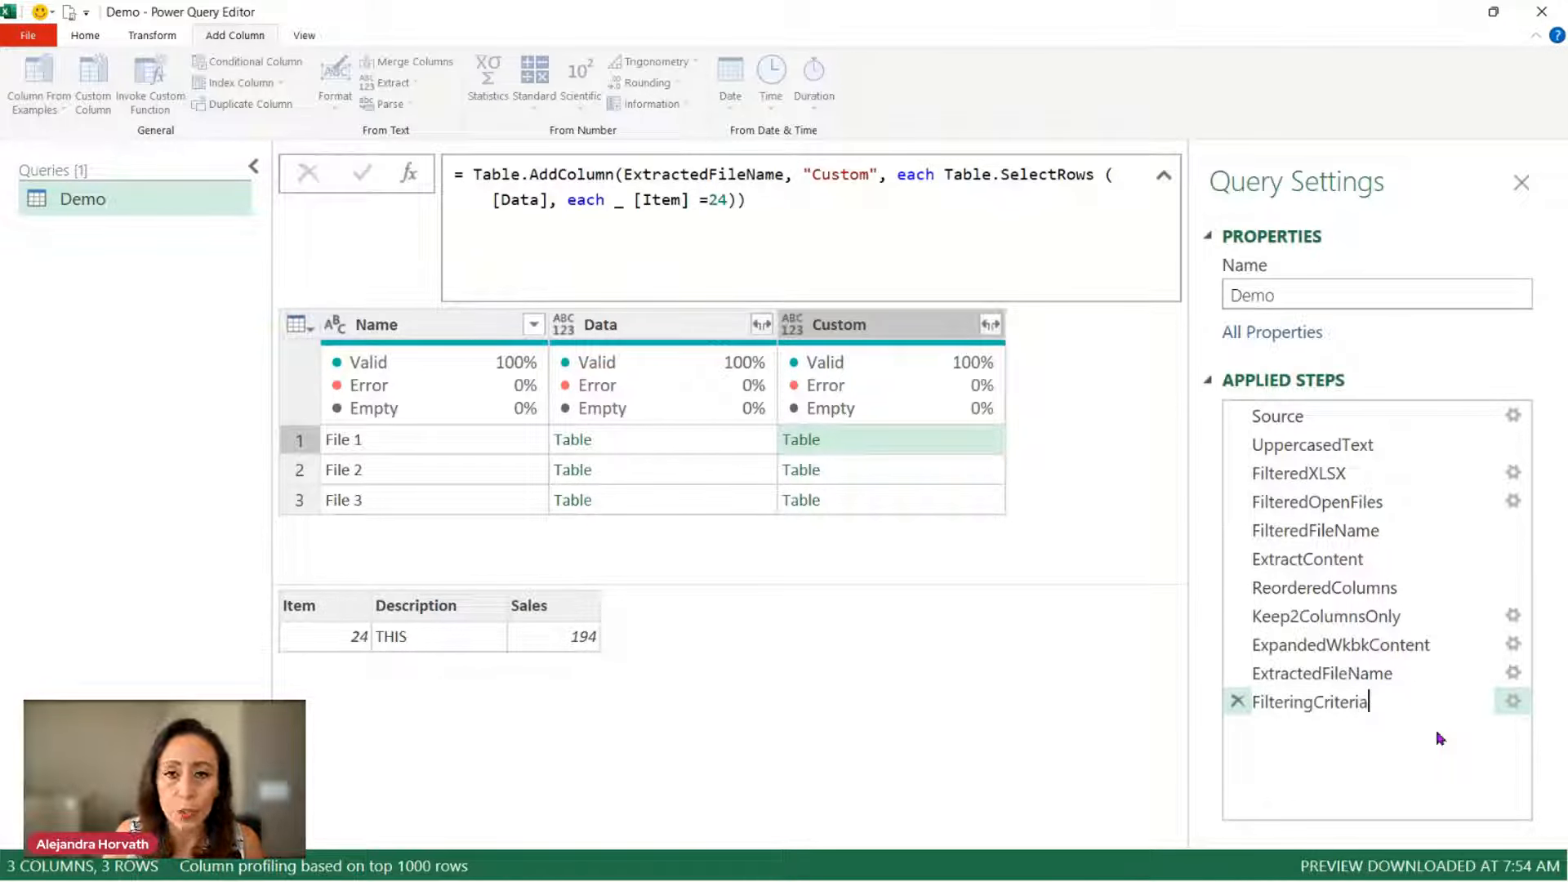
key(Return)
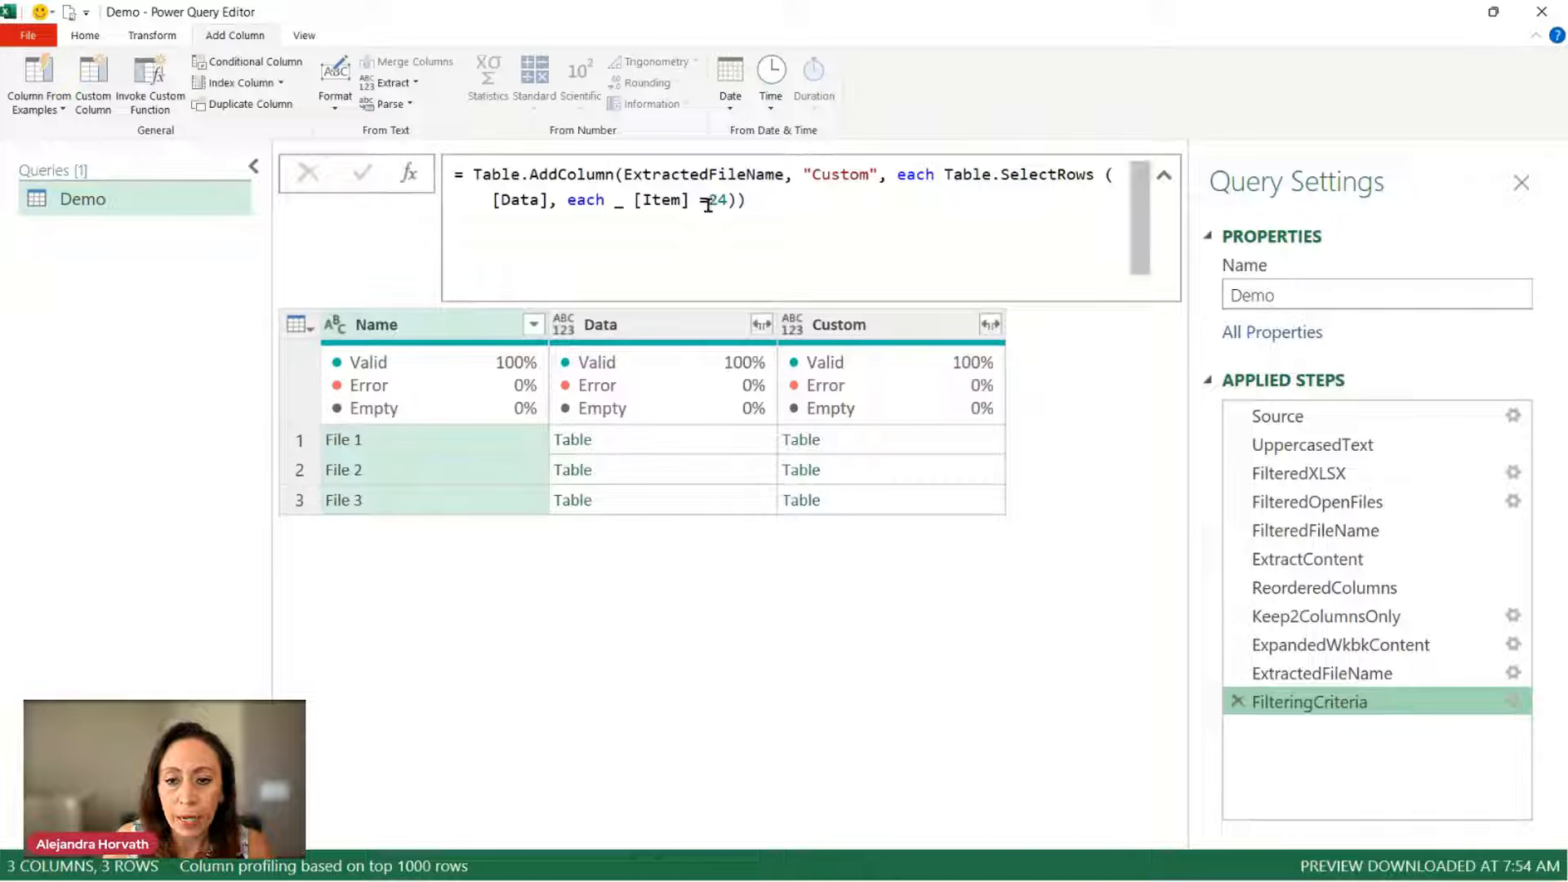
Step: Change the Item condition in the FilteringCriteria formula to >=24
click(728, 199)
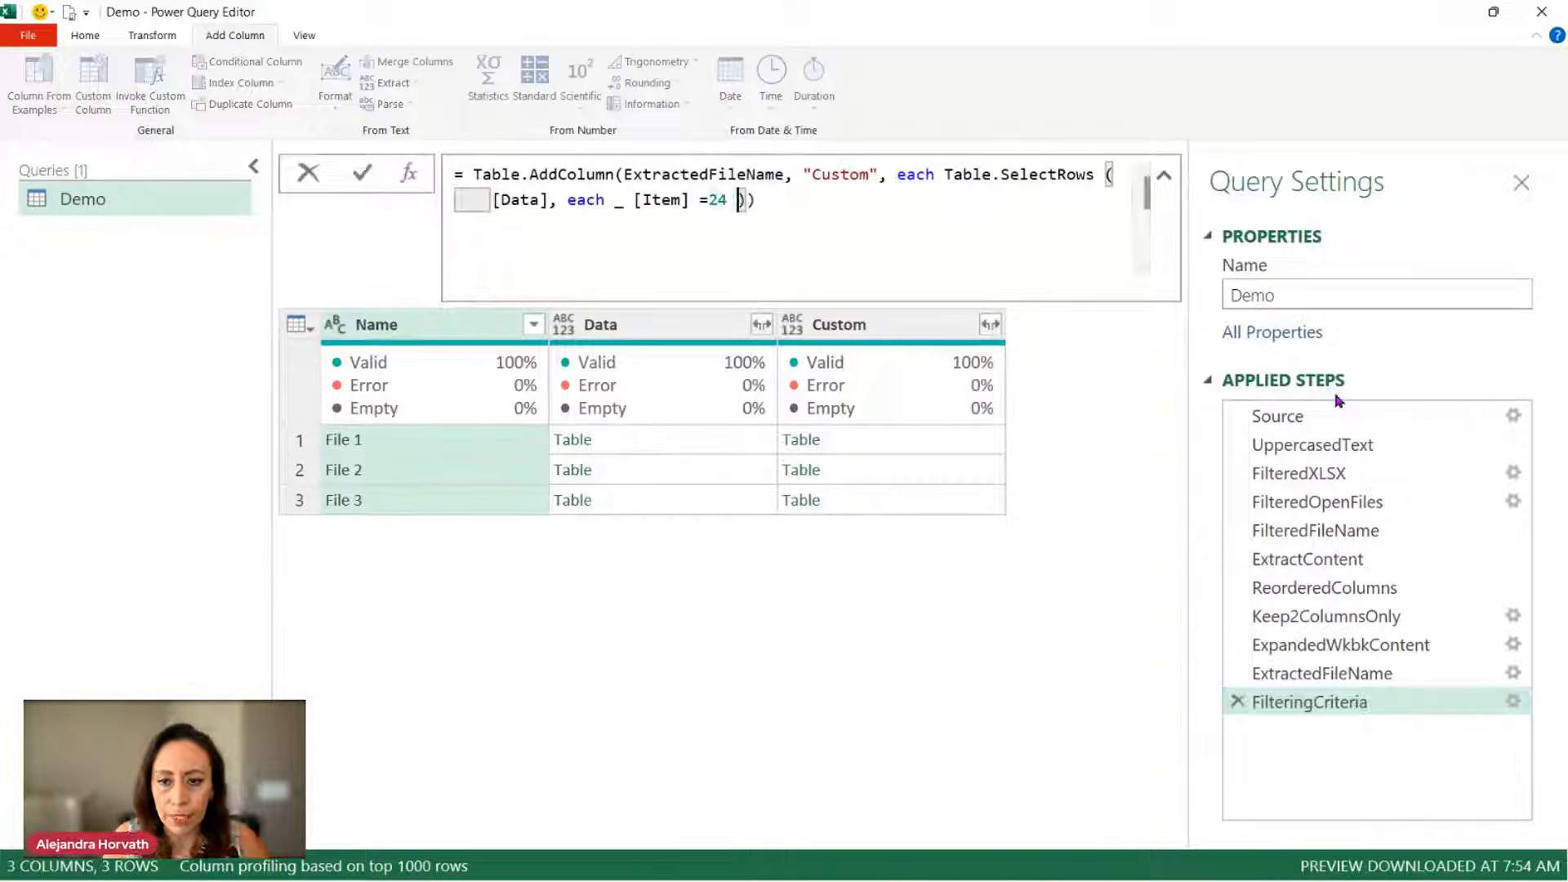
key(Left)
key(Left)
key(Left)
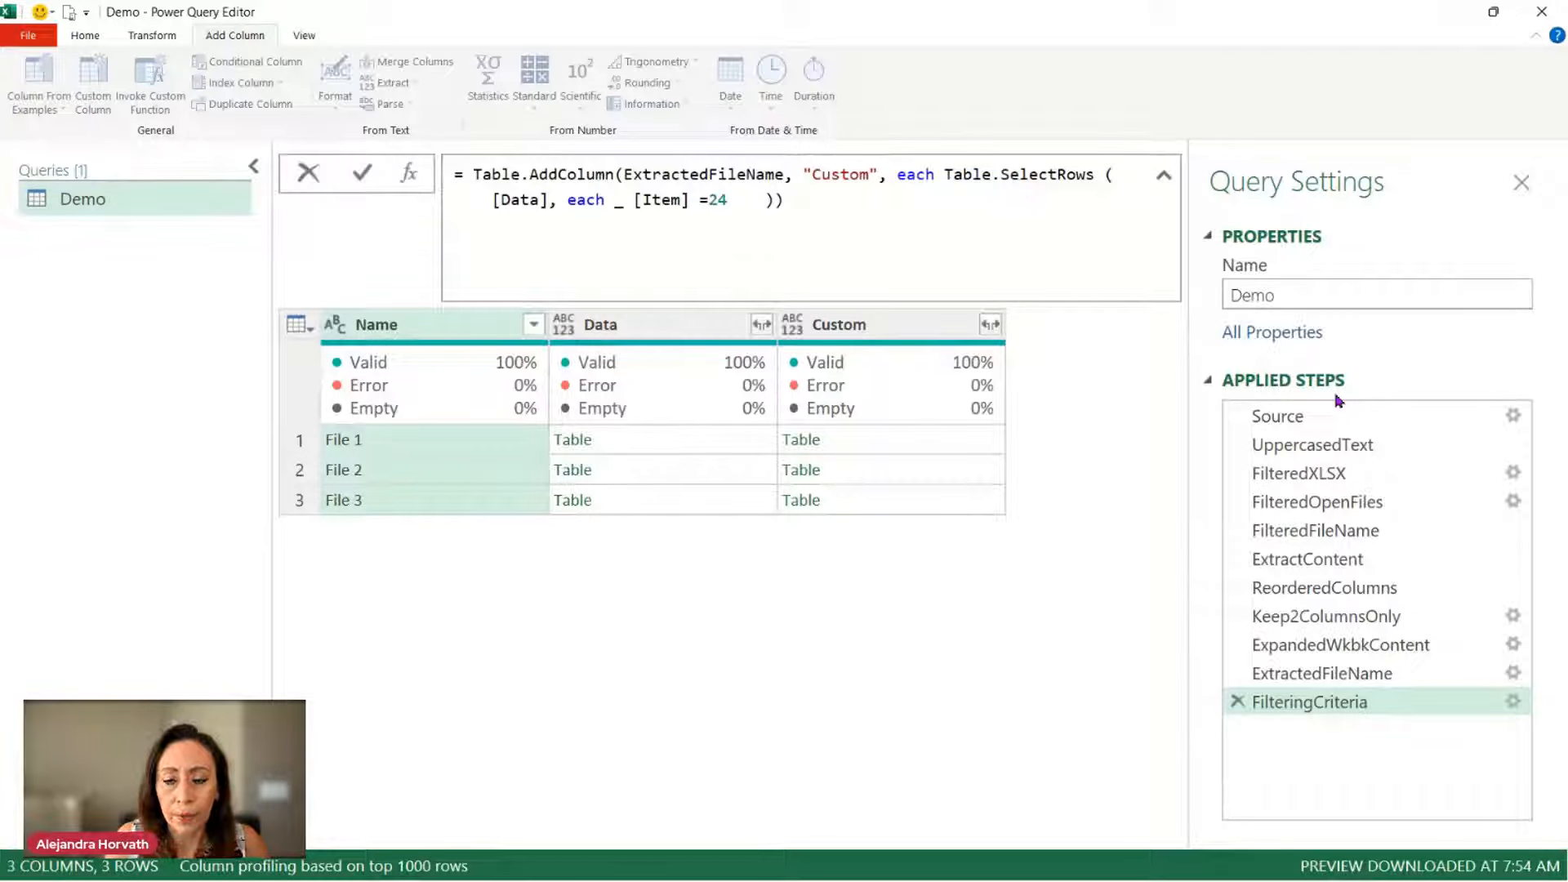
key(Left)
key(Left)
key(Left)
key(Left)
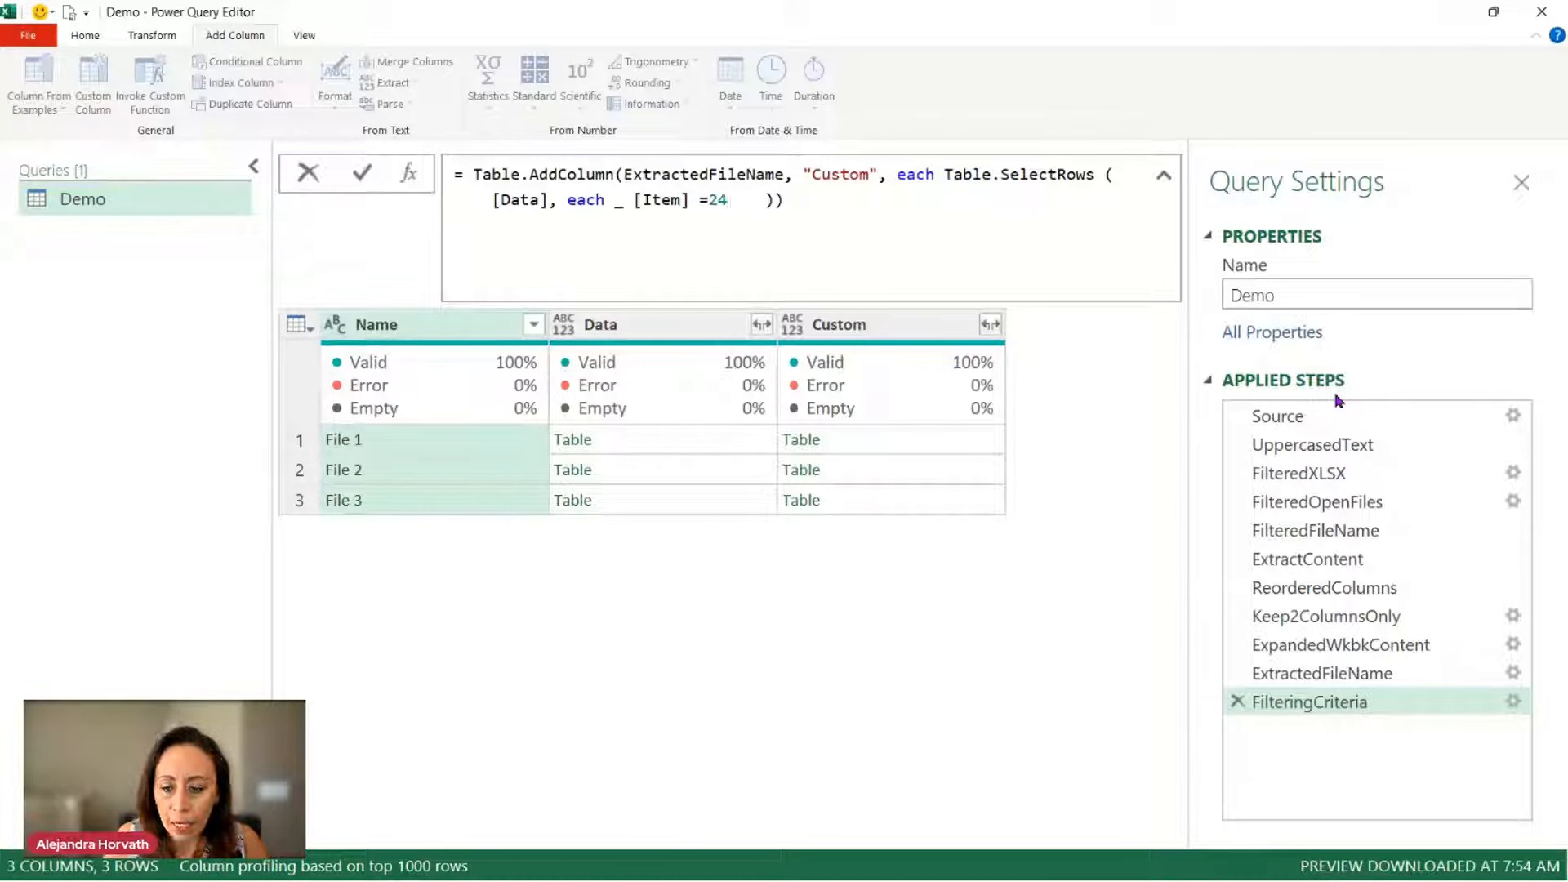
text(>)
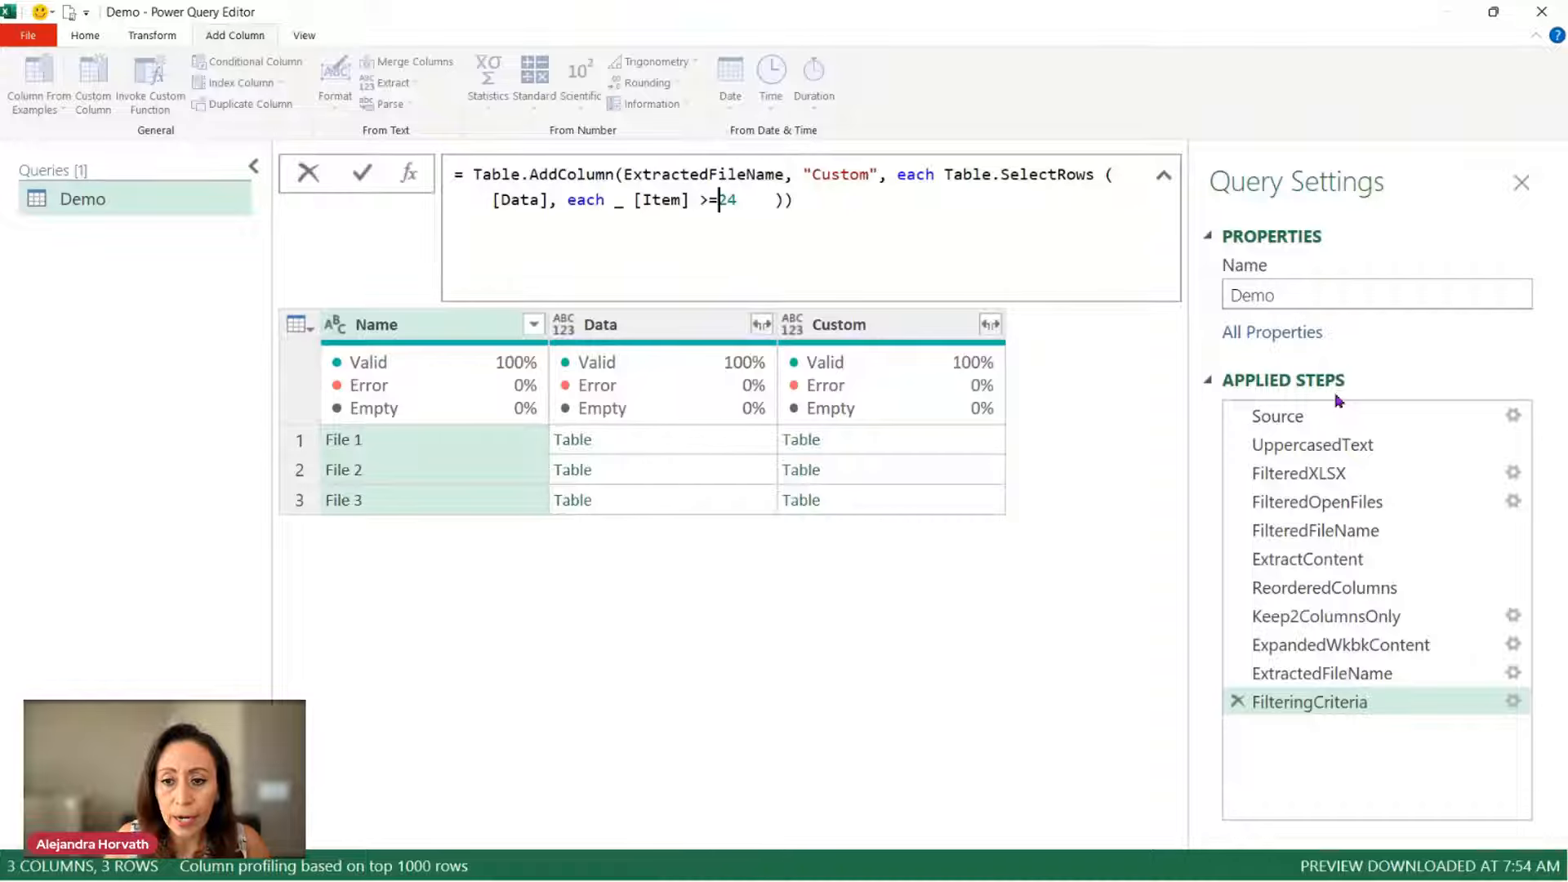
Step: Add "and <= 60" after the >=24 condition in the formula and apply it
key(Right)
key(Right)
key(Right)
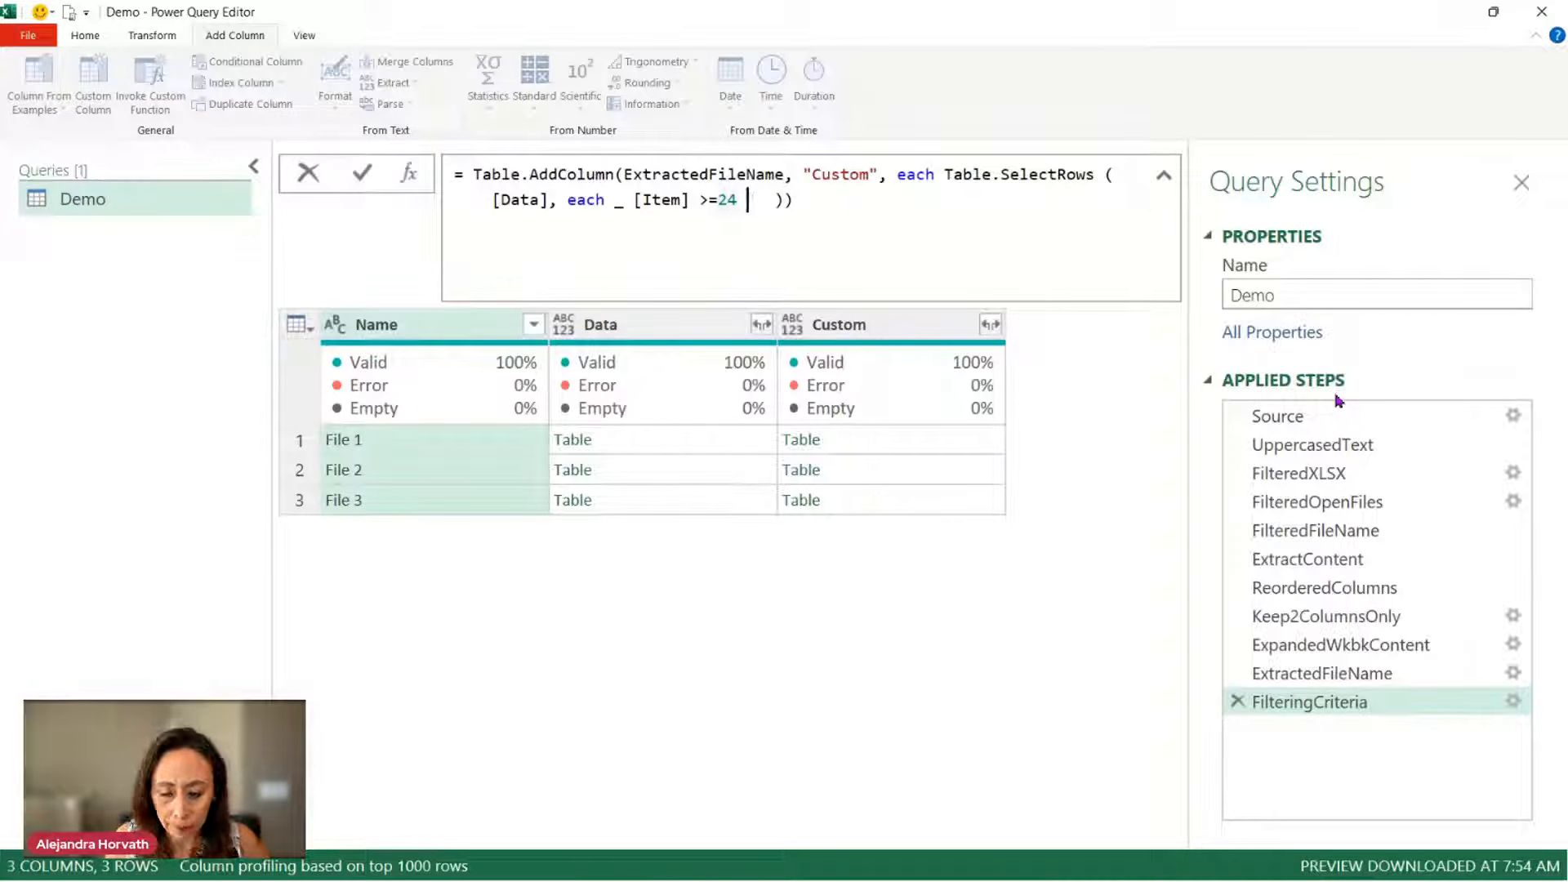
text(and )
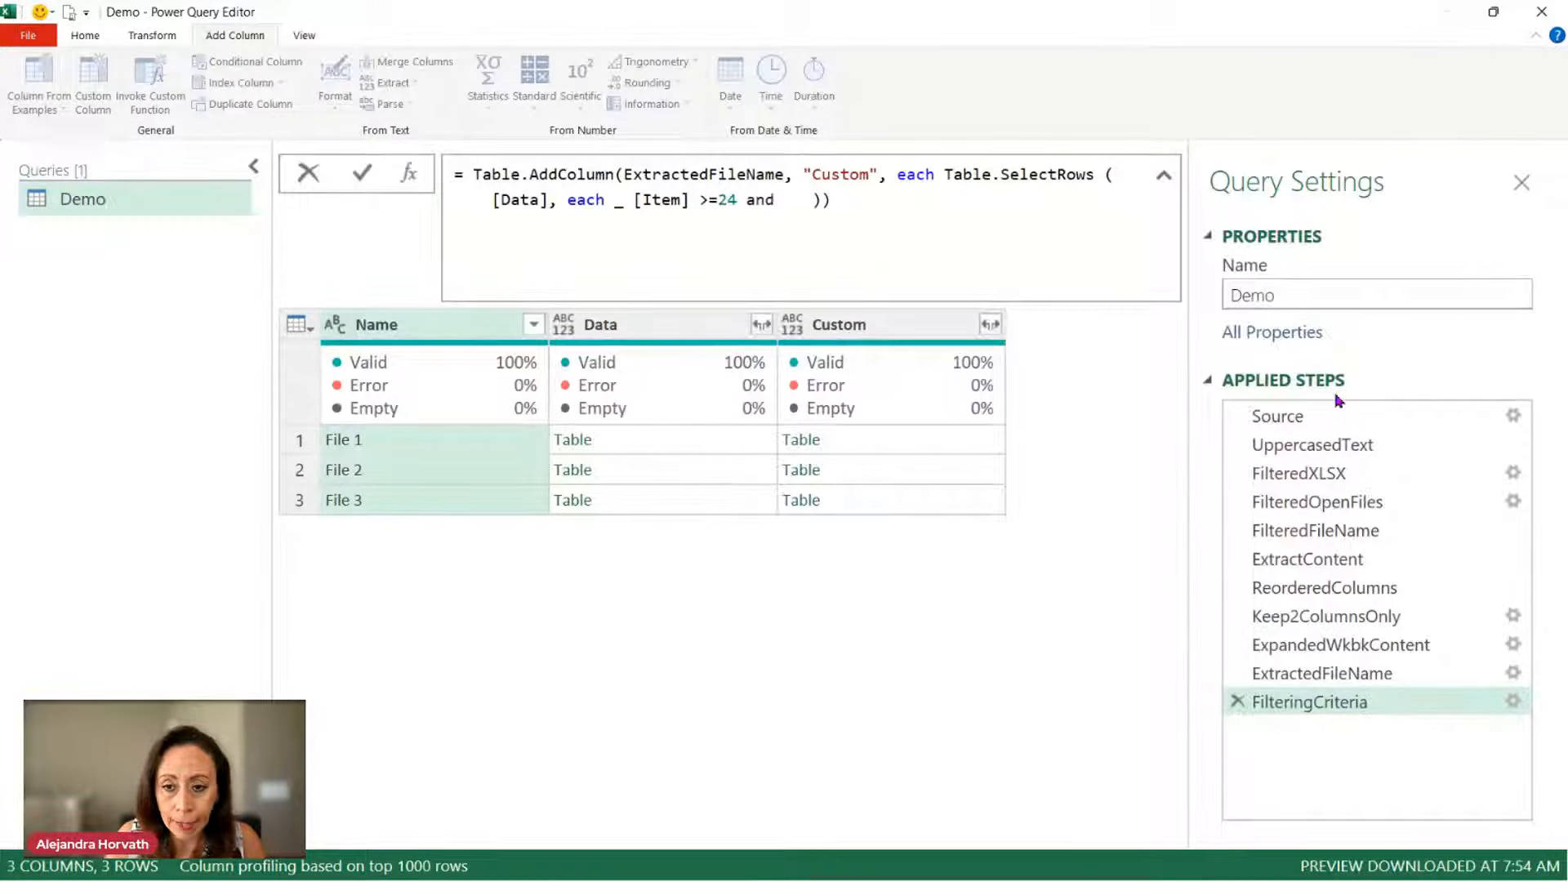
text(<)
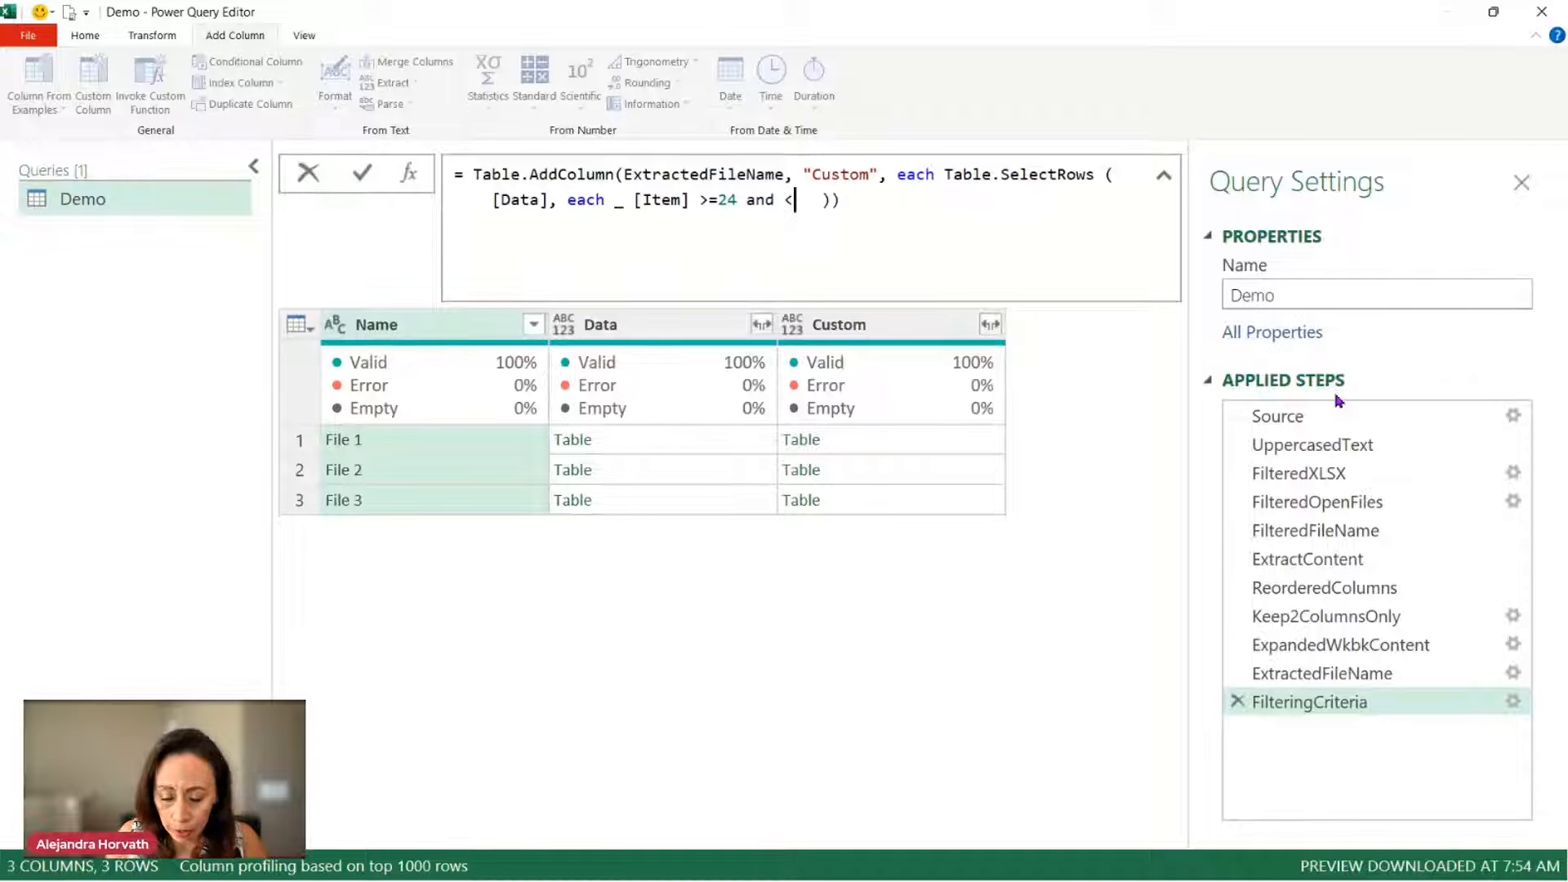
text(=)
text( 60)
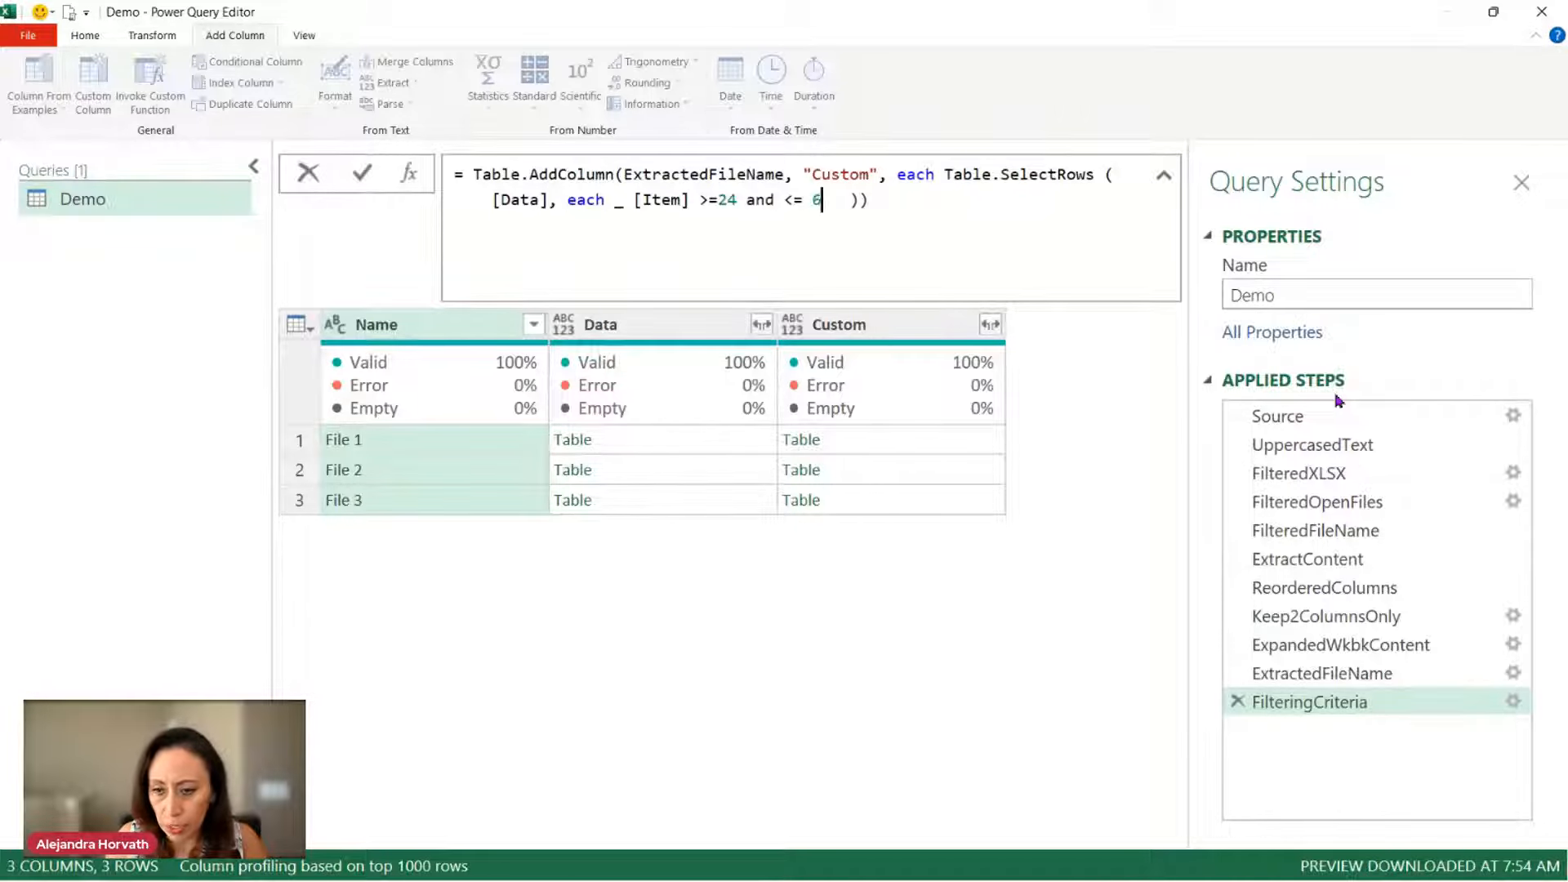
key(End)
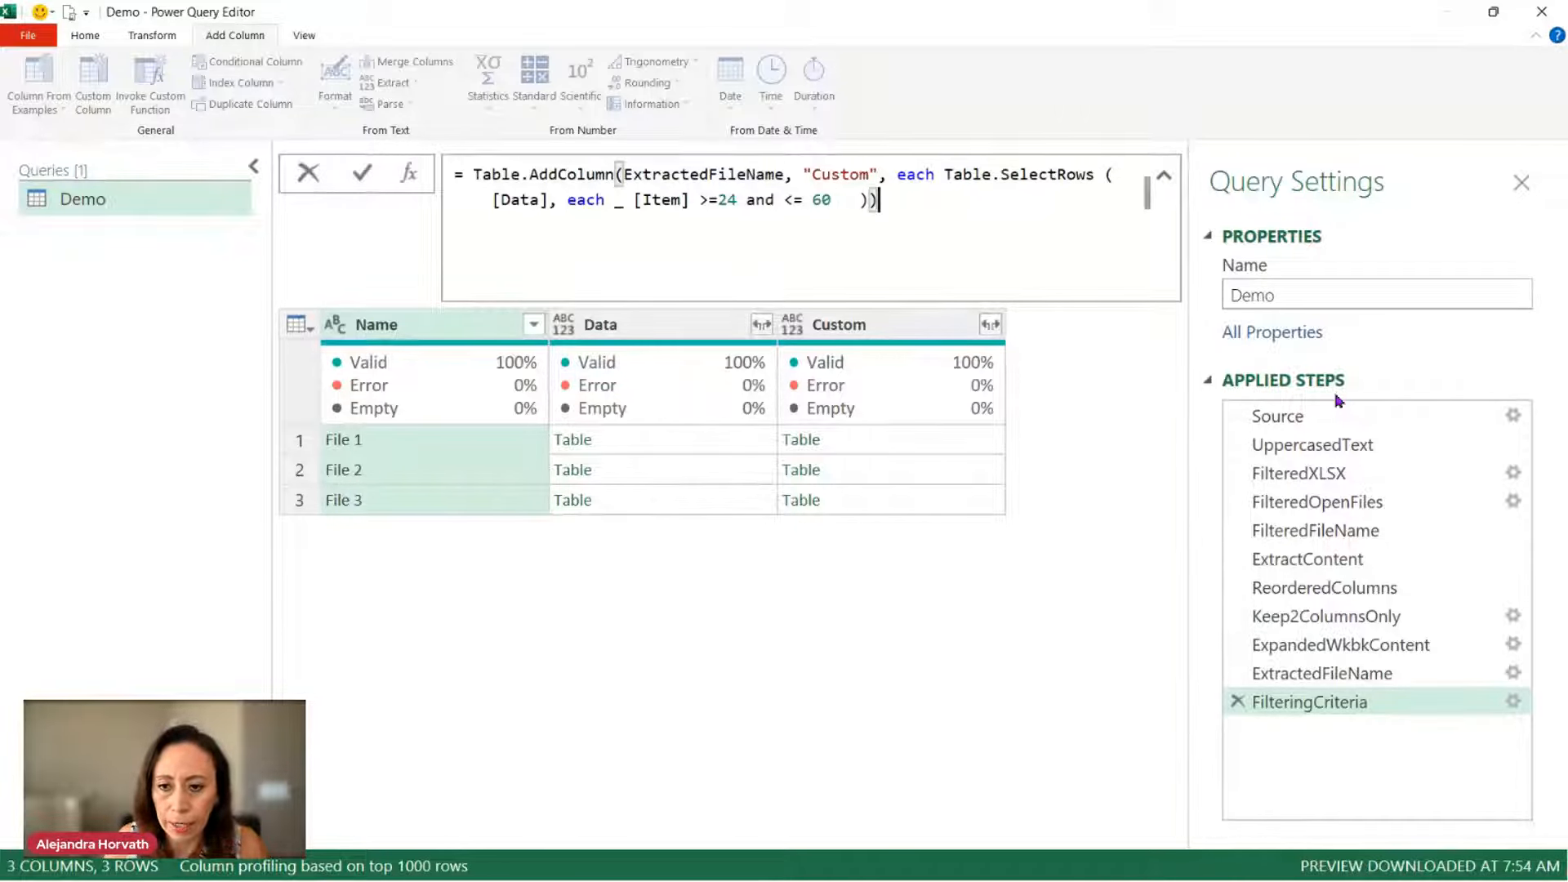
key(Return)
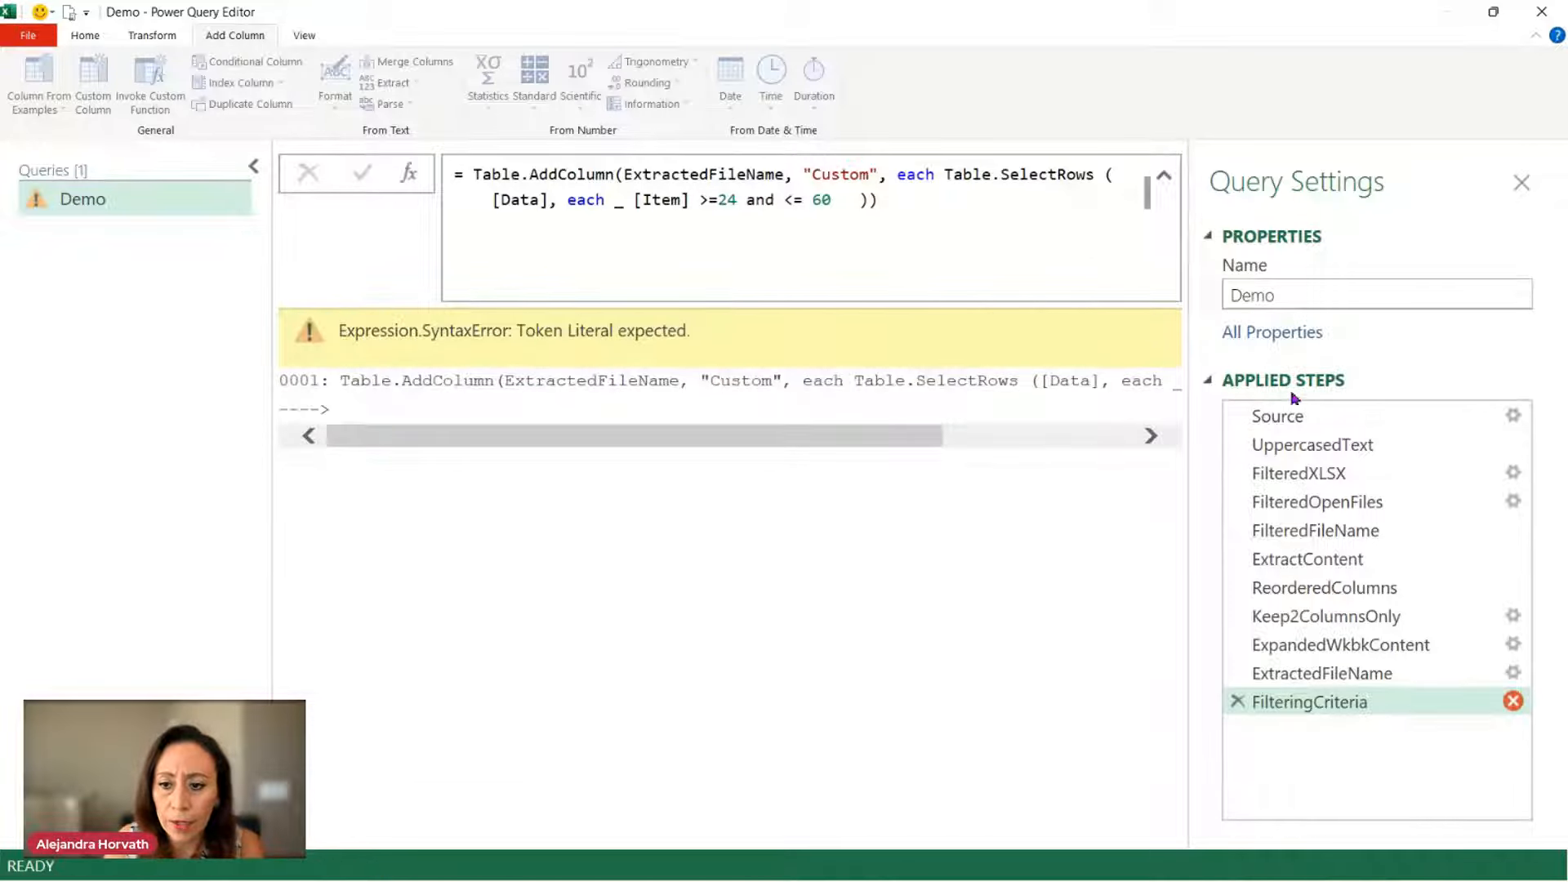
Step: Locate the syntax error, insert the missing _[Item] reference before <= 60, and apply the corrected formula
click(782, 201)
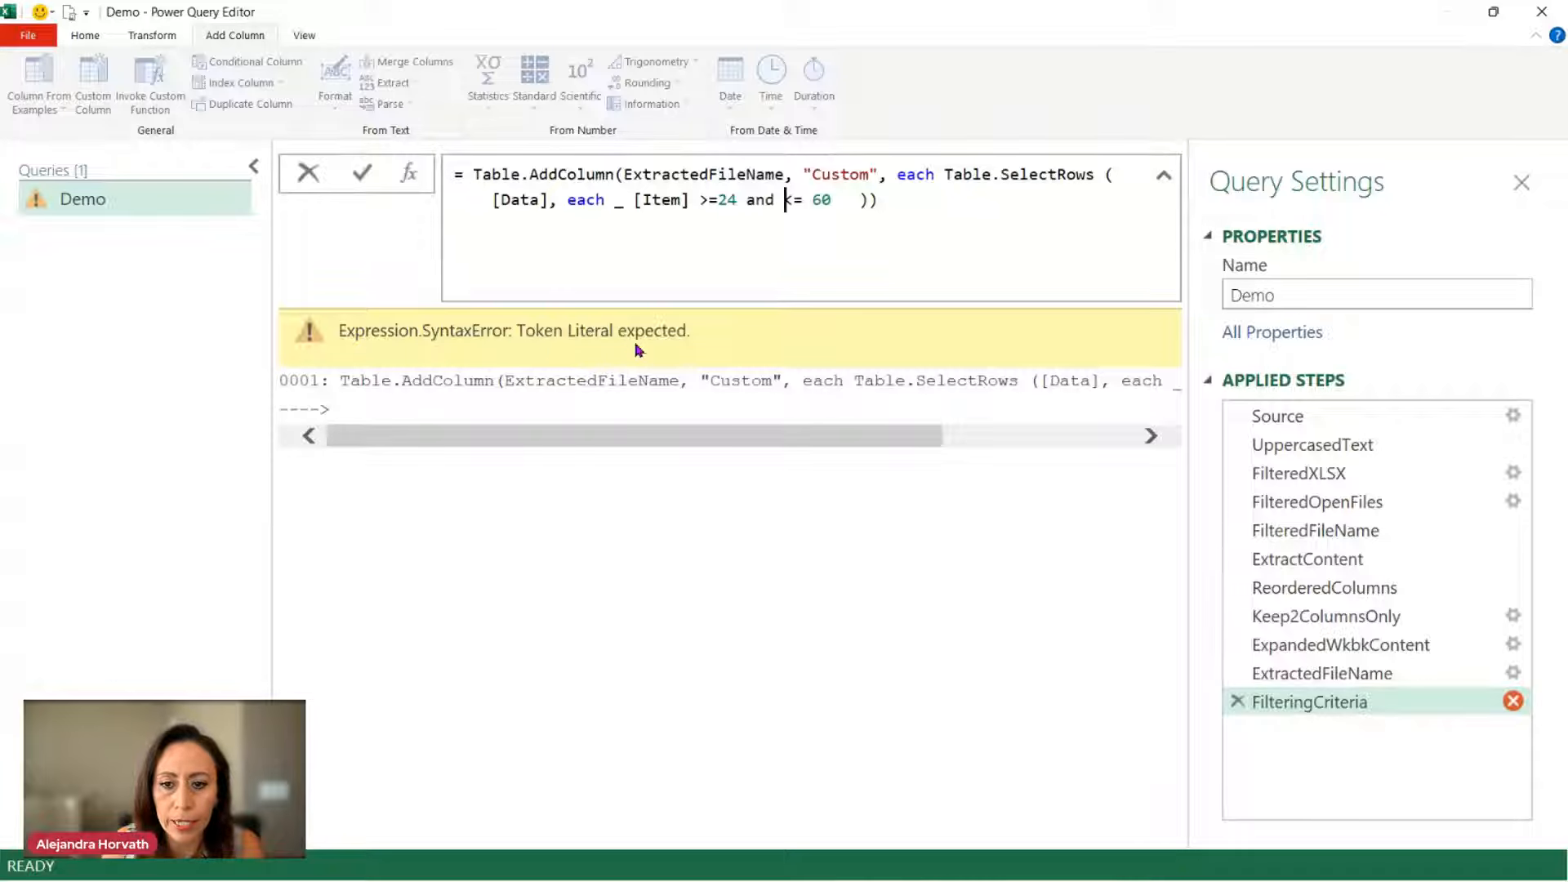
click(744, 448)
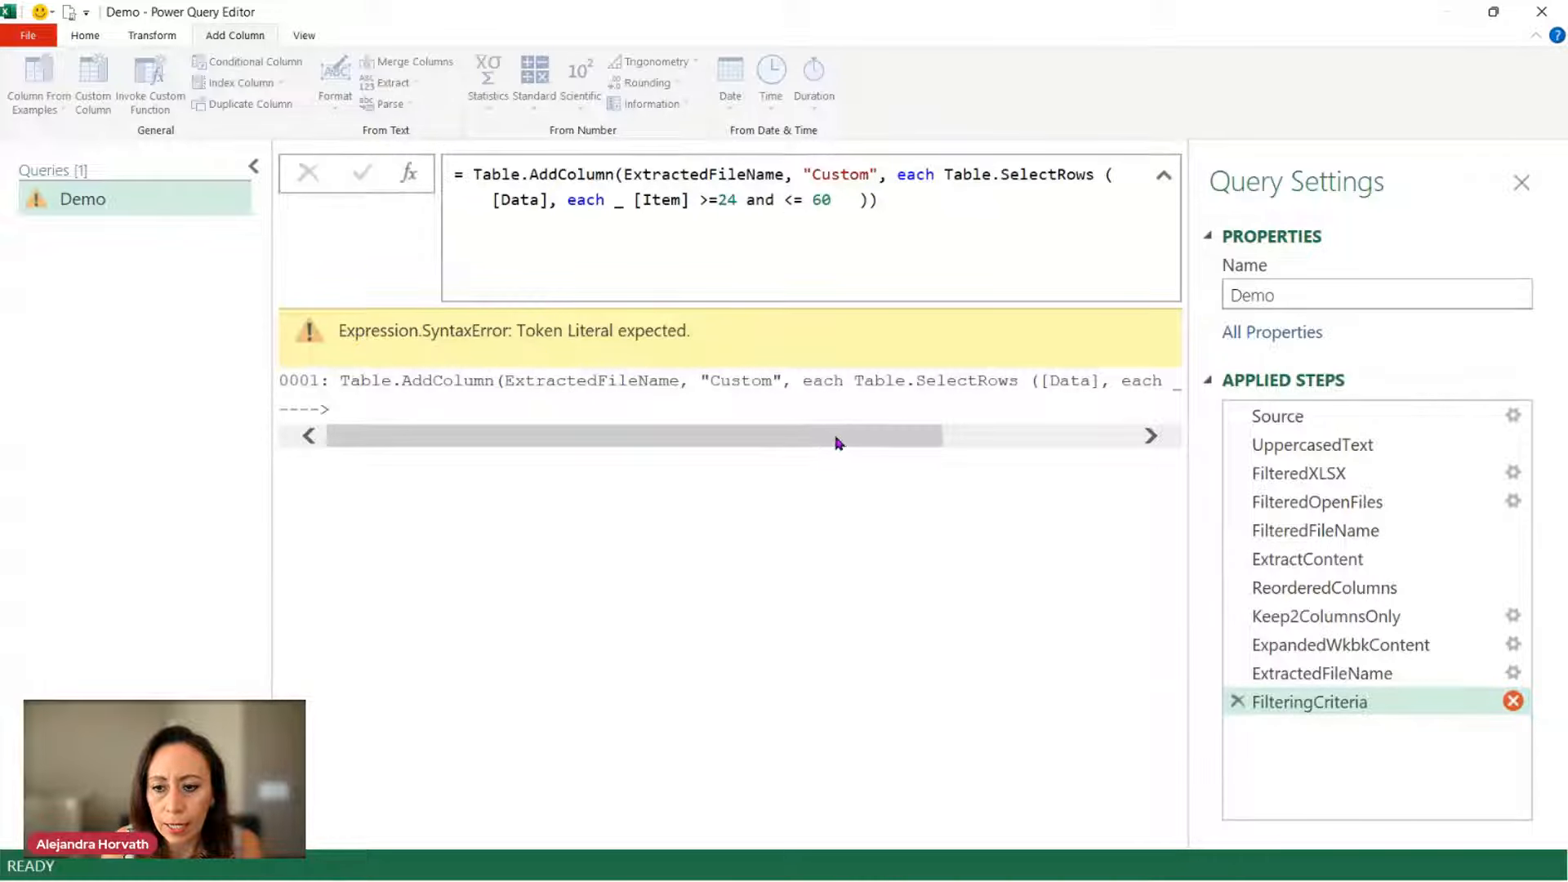
drag(837, 441, 1058, 439)
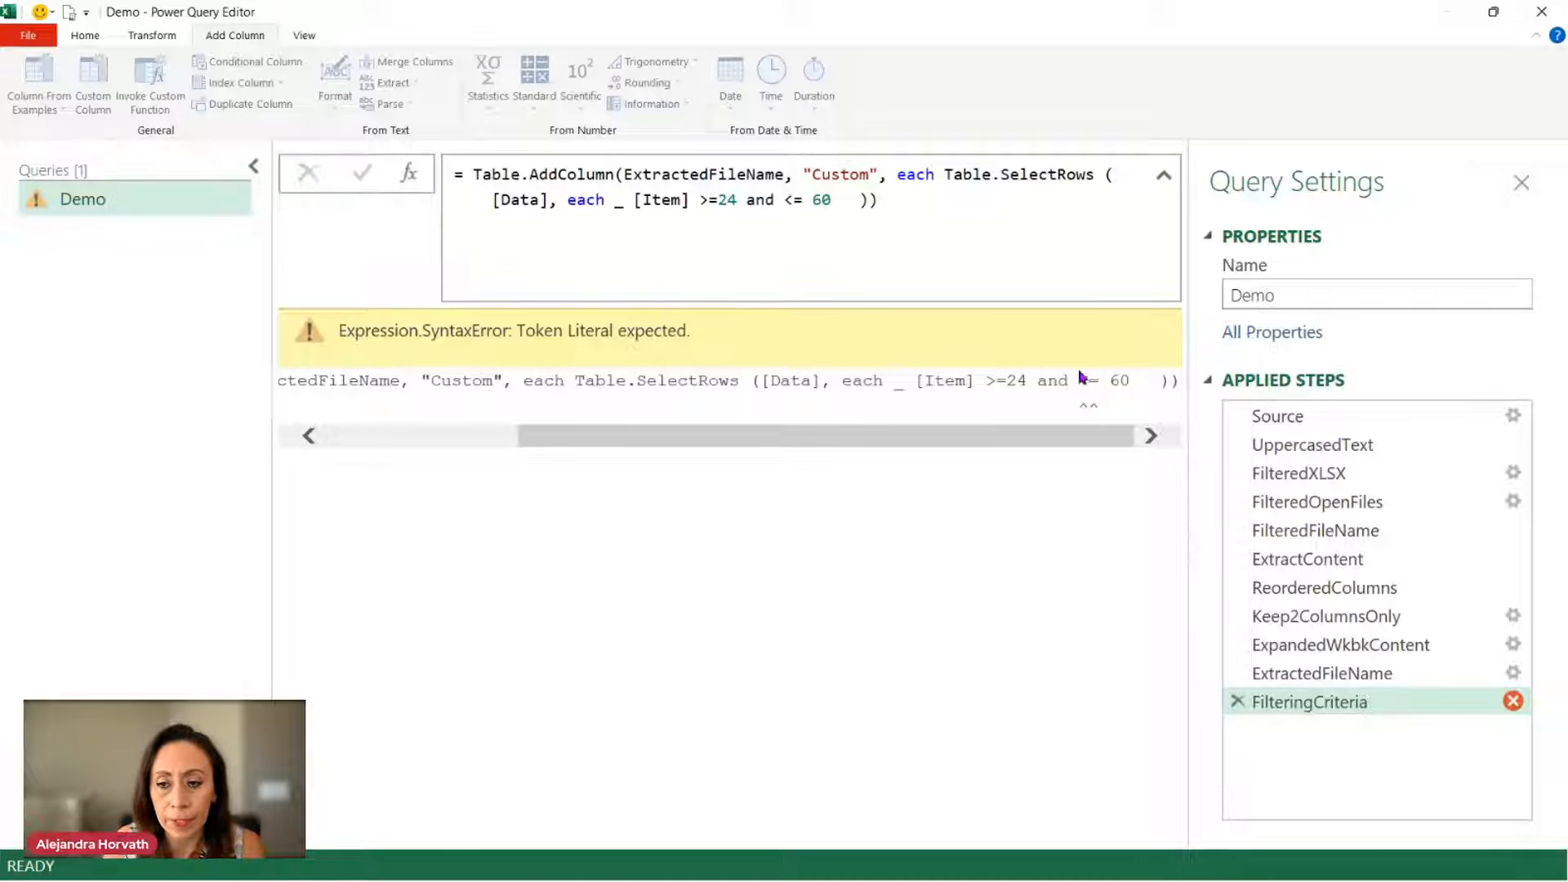
click(774, 202)
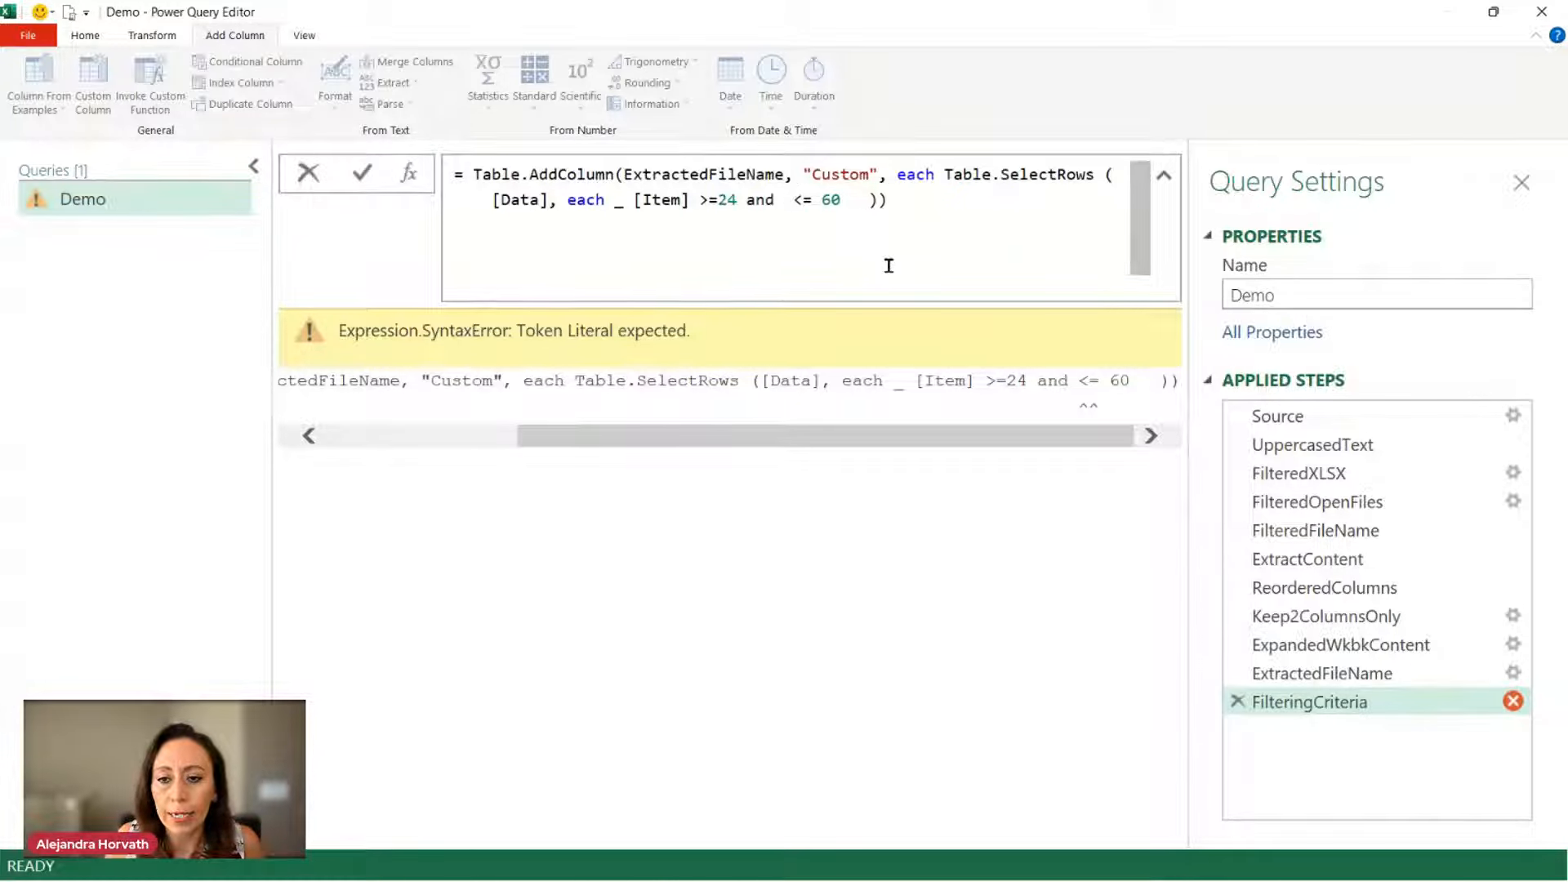
text(_)
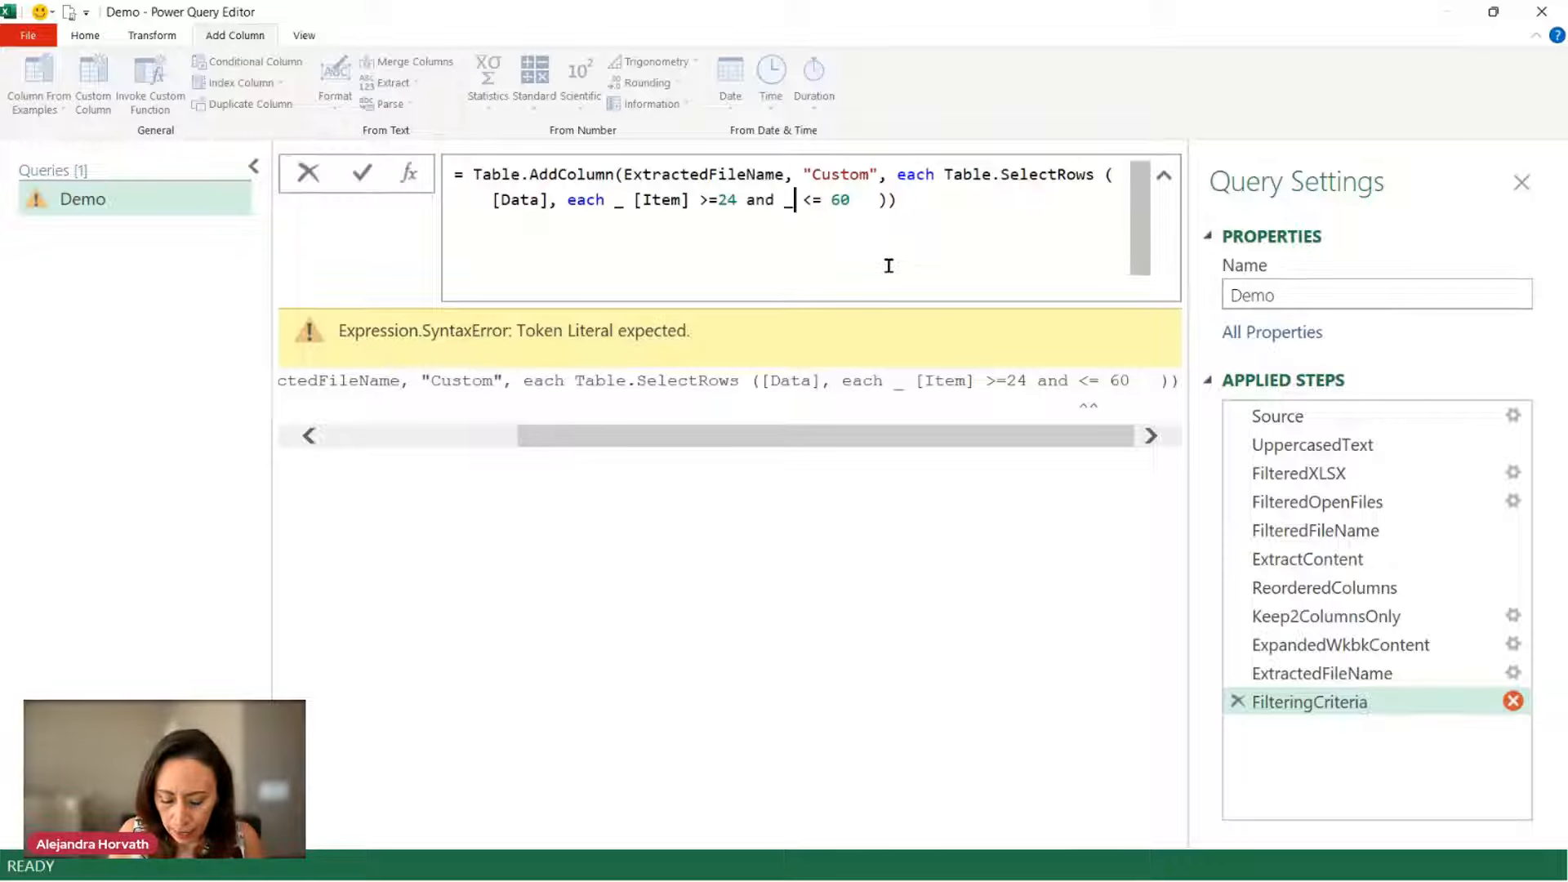
text([)
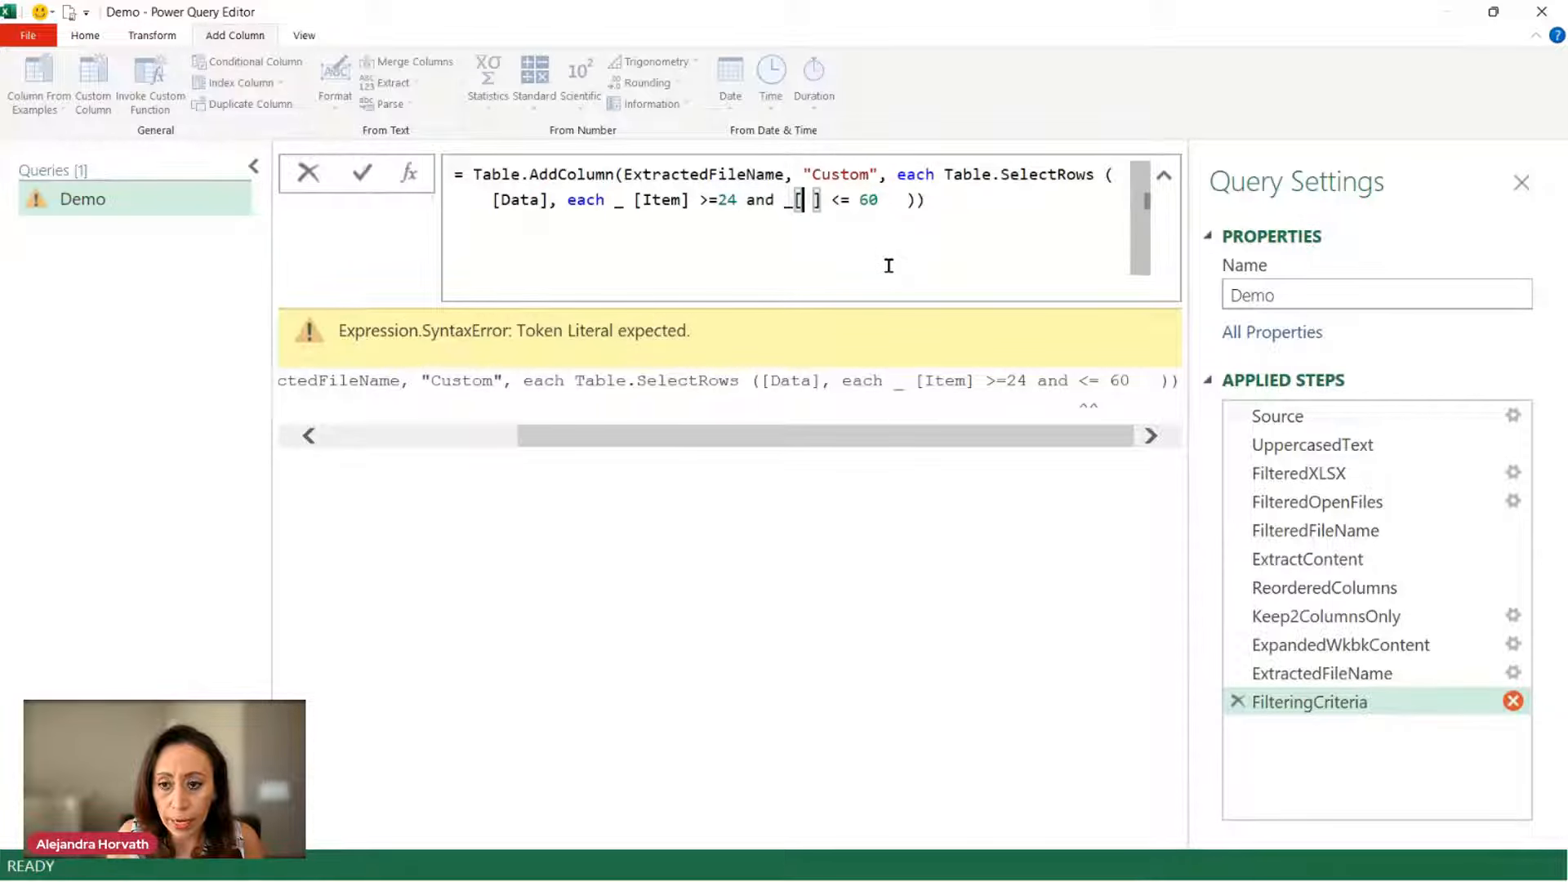
text( Item)
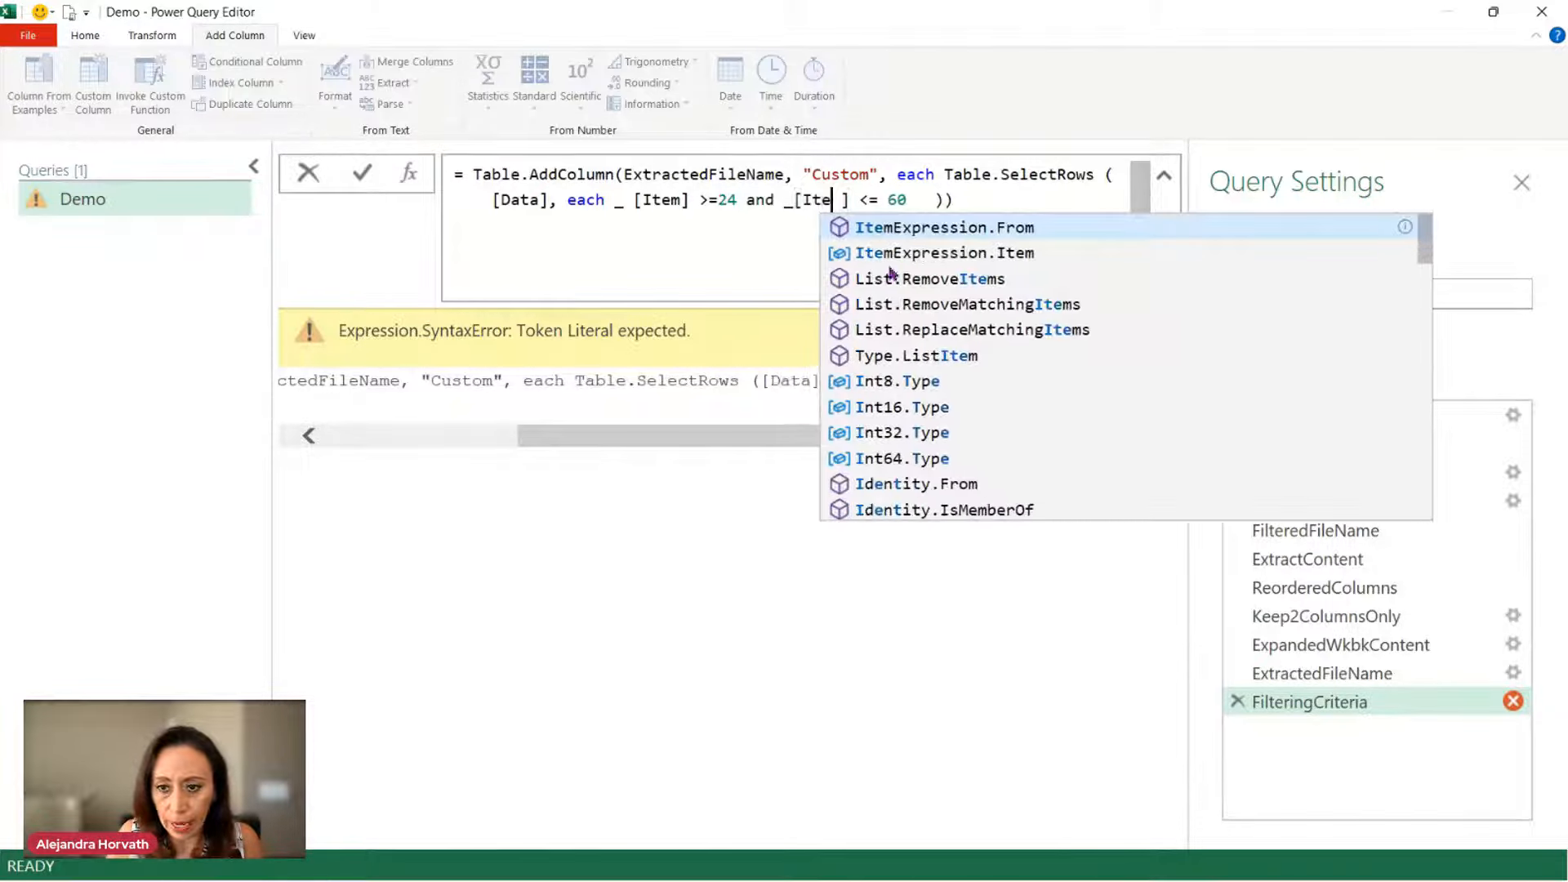
key(Delete)
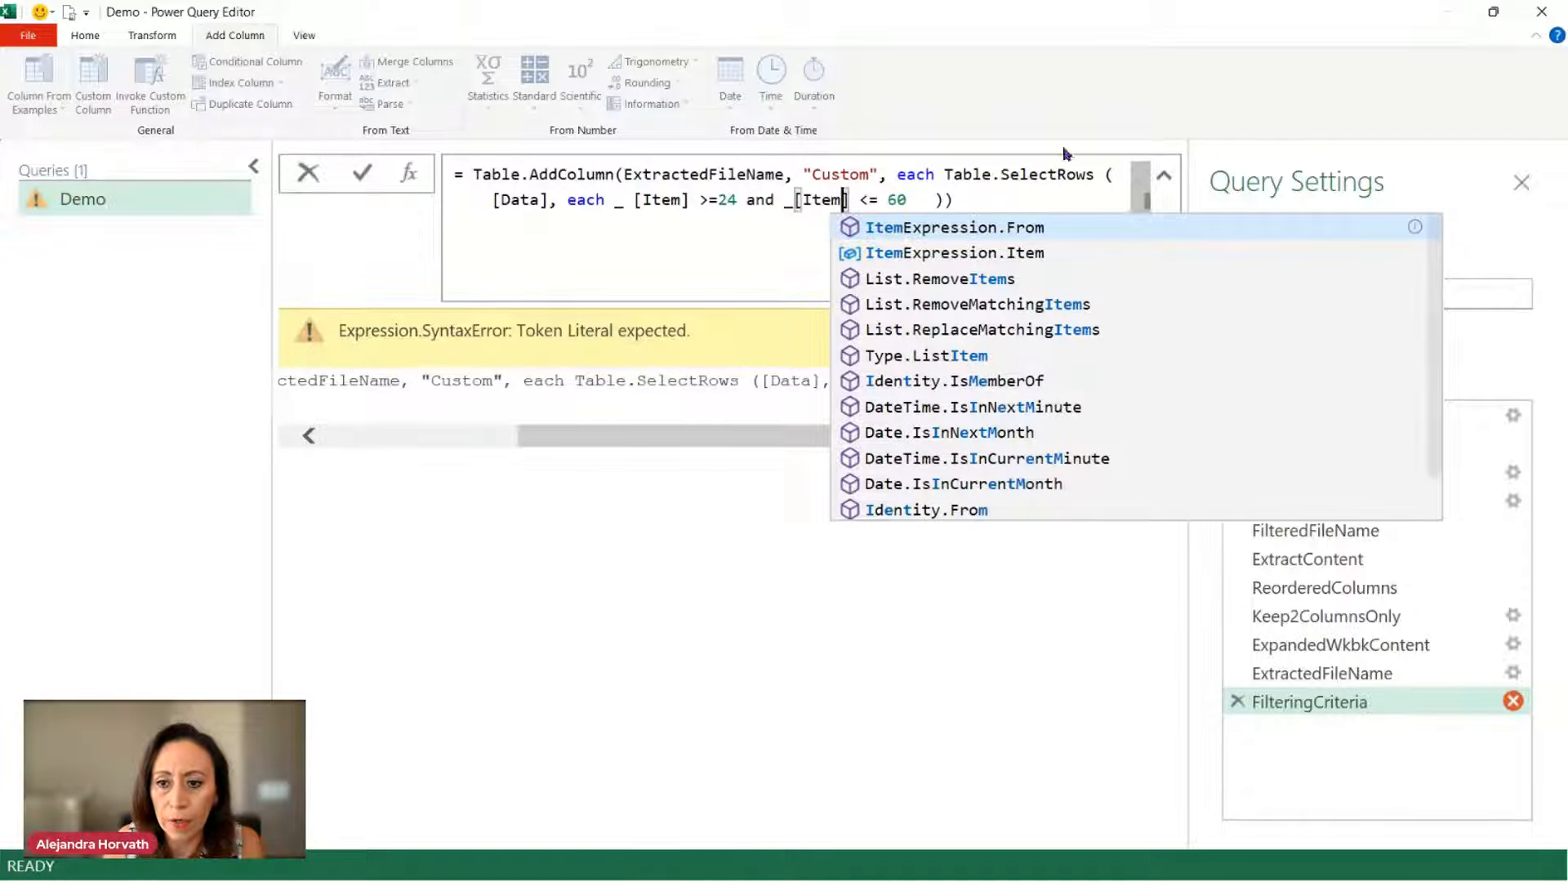
click(1033, 196)
key(Return)
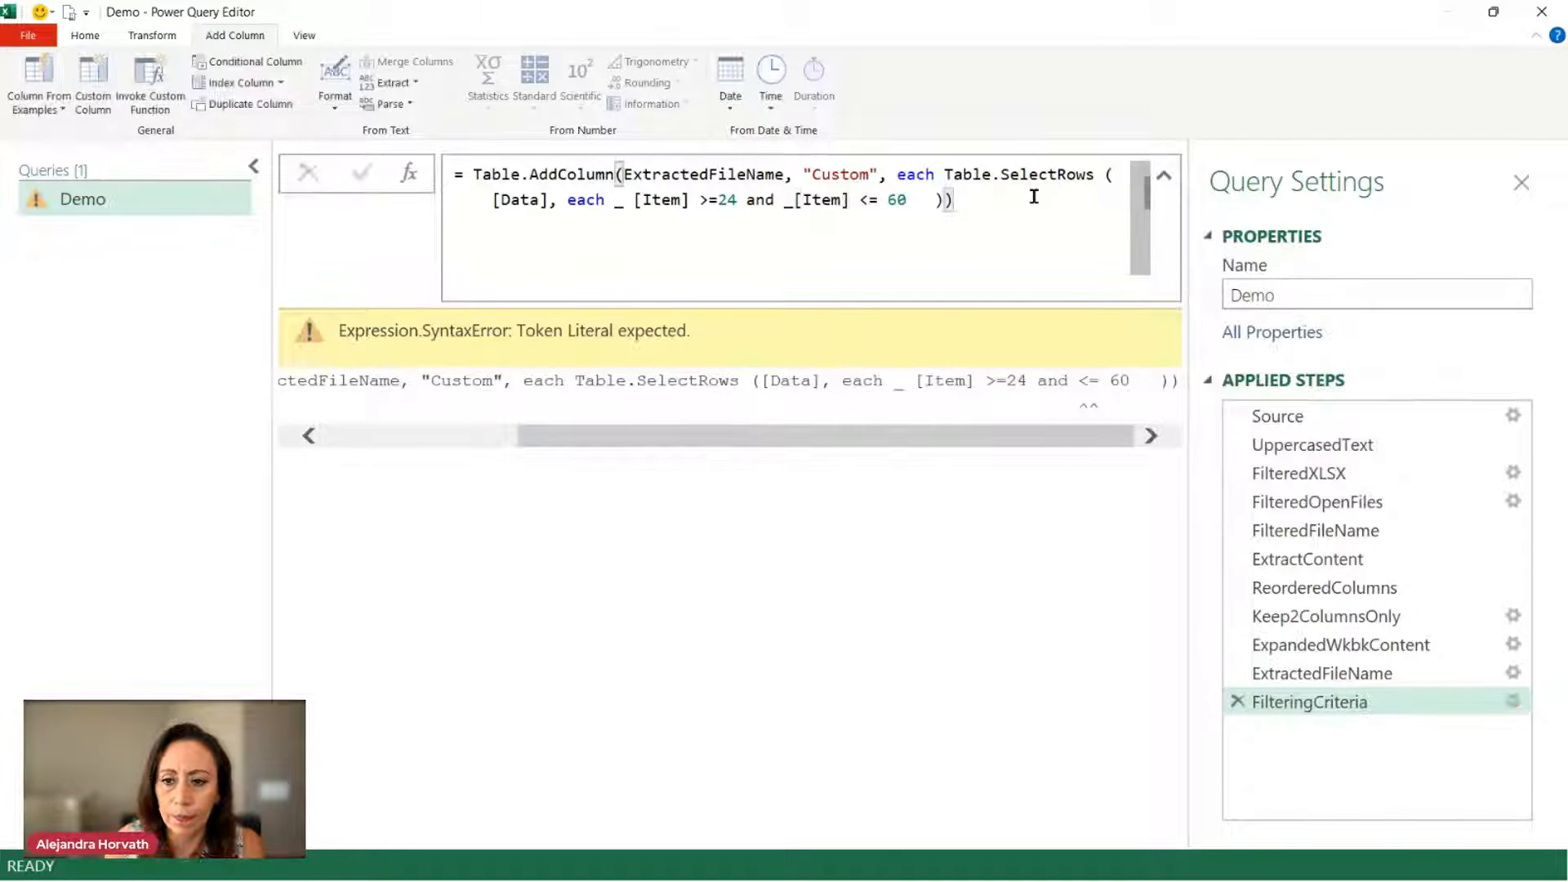
Step: Preview the filtered Custom tables for File 1, File 2 and File 3 and compare their items with the formula's criteria
click(972, 441)
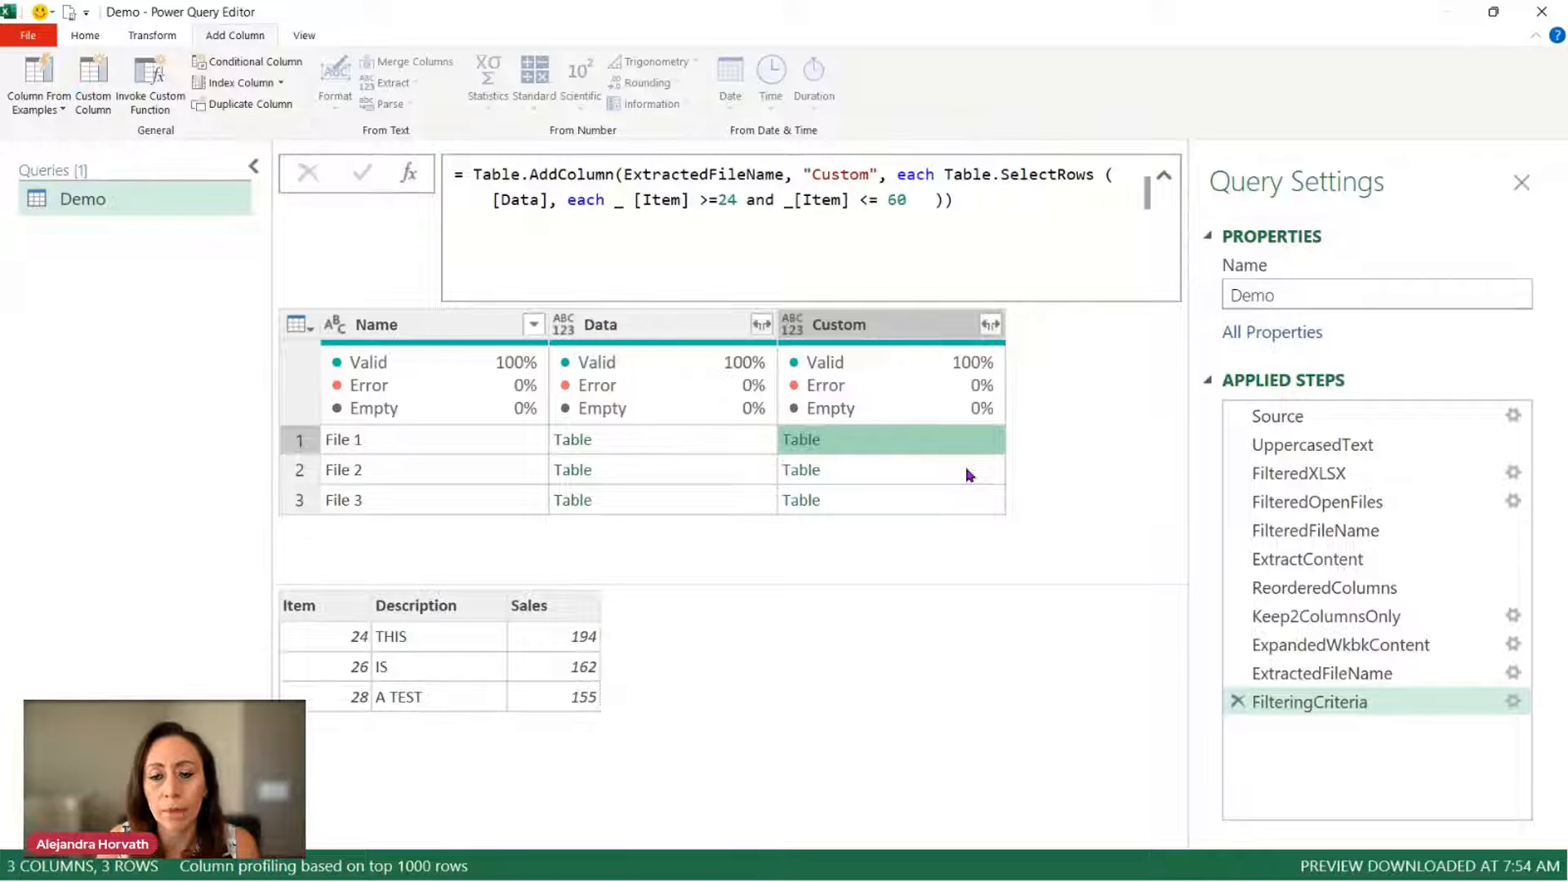
click(969, 474)
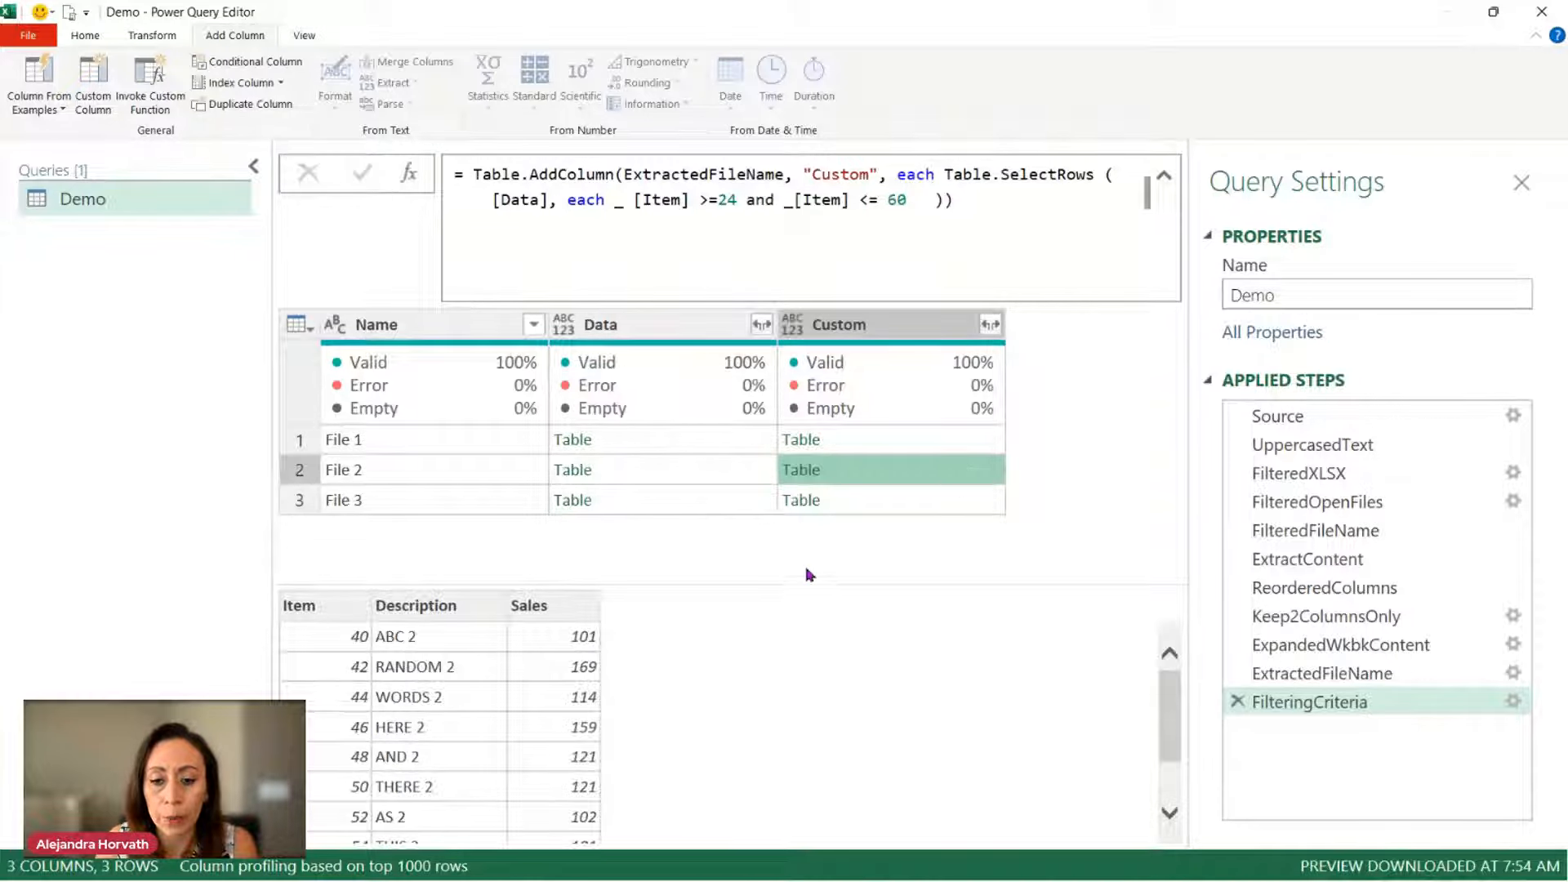
drag(805, 585, 805, 561)
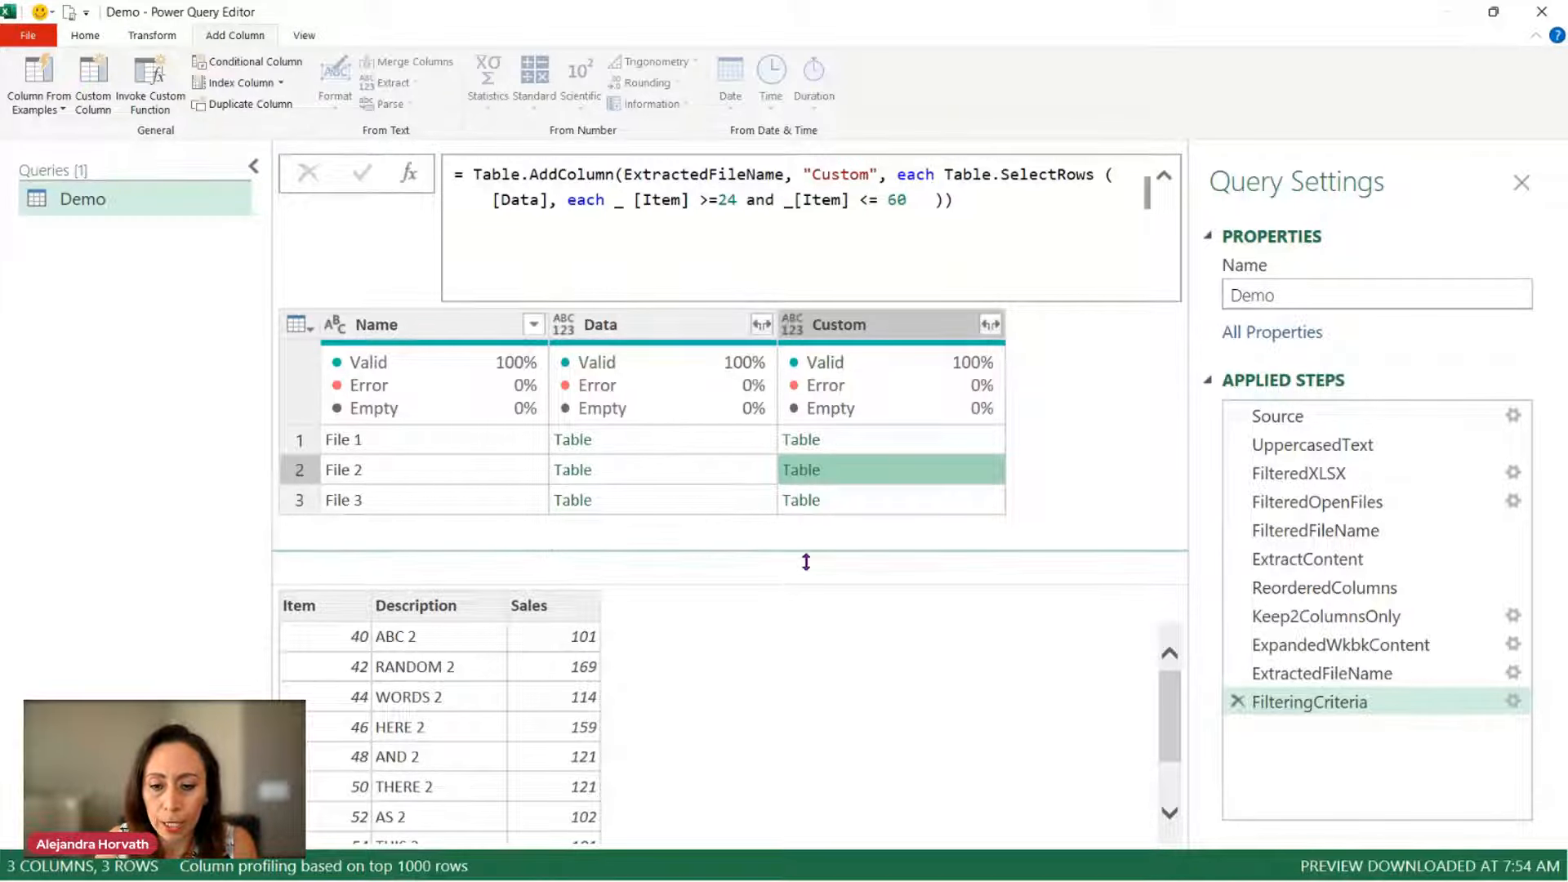
click(840, 508)
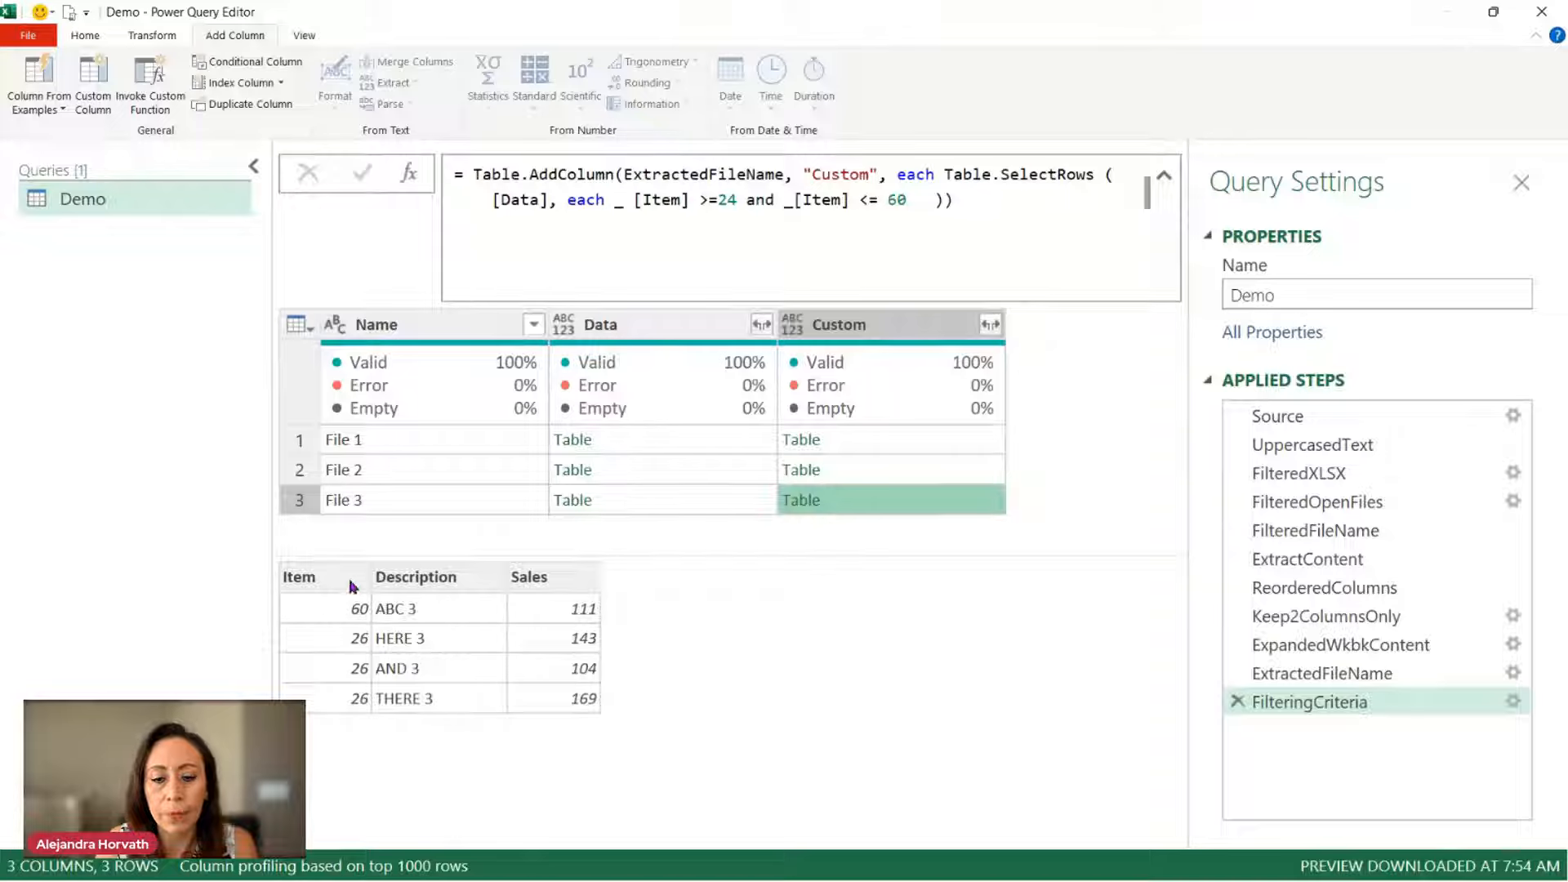
drag(988, 199, 581, 200)
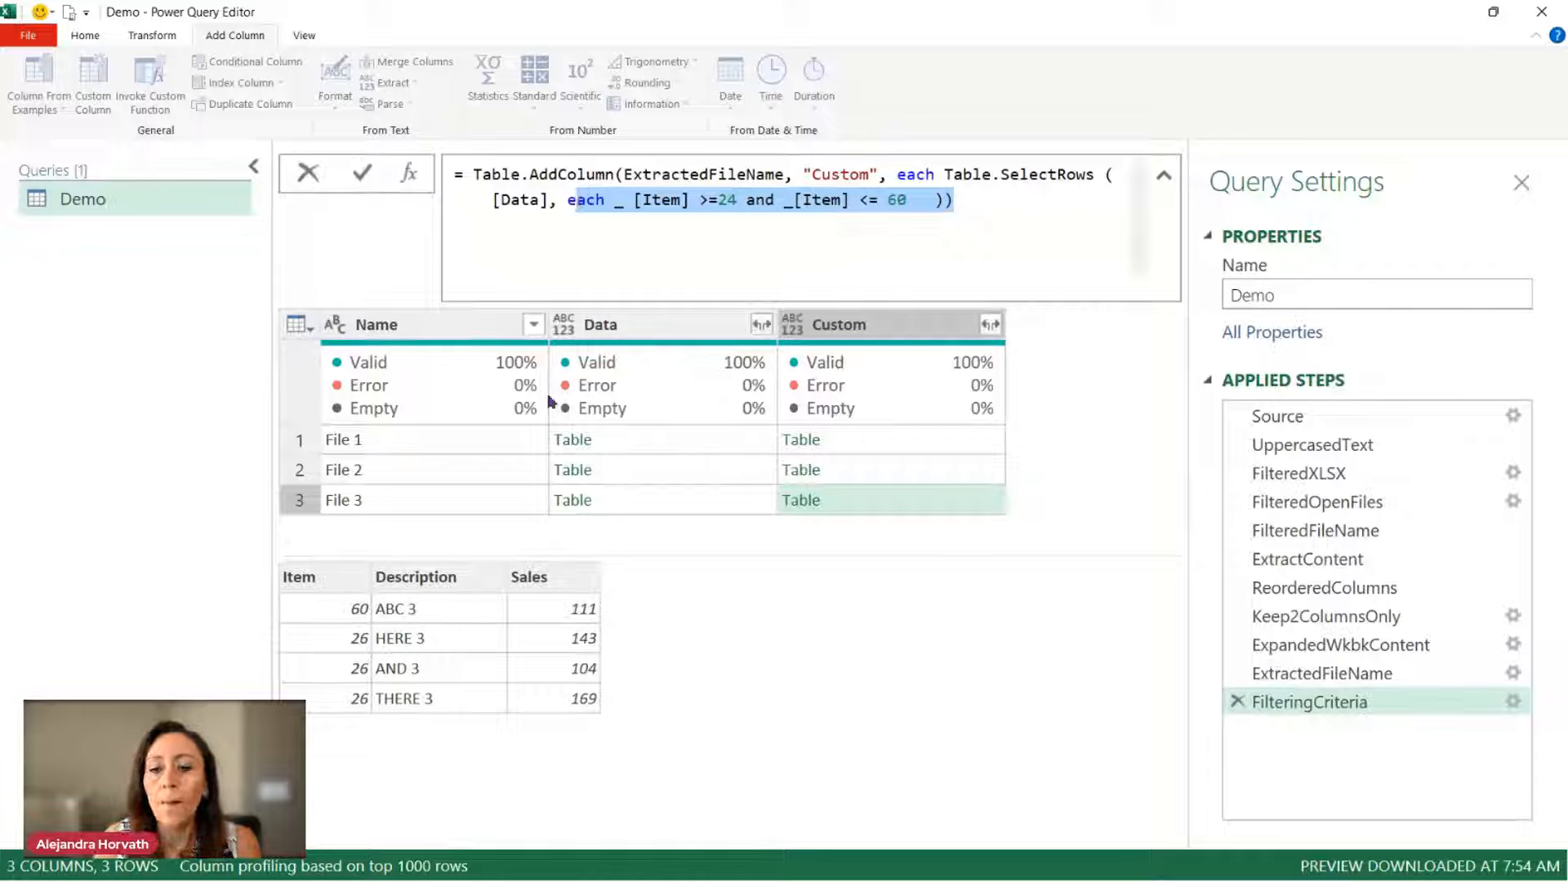
click(925, 335)
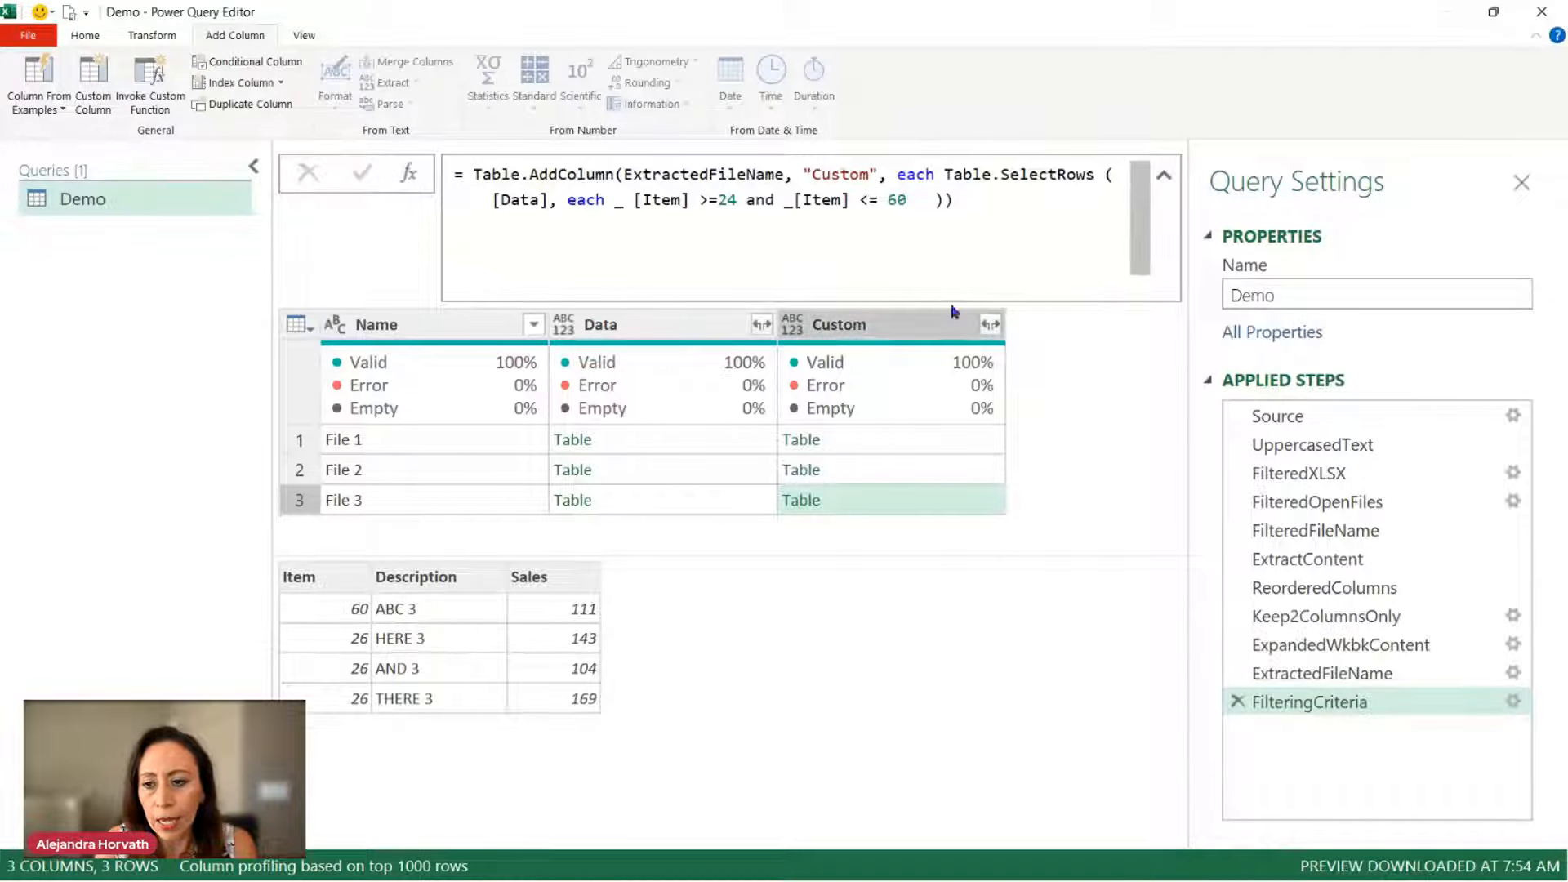
click(668, 330)
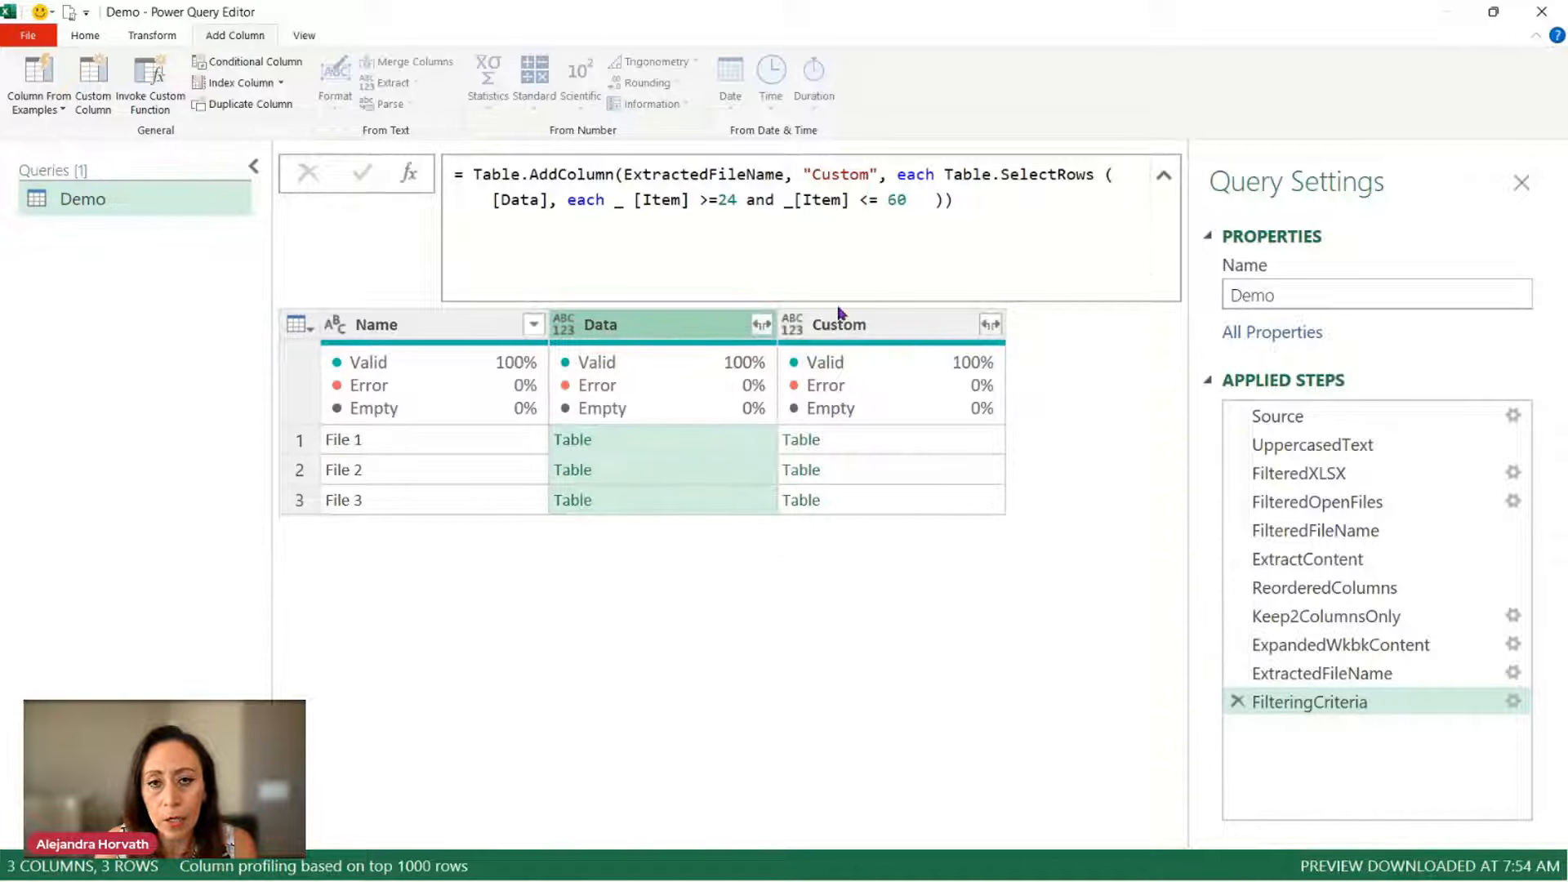
click(917, 505)
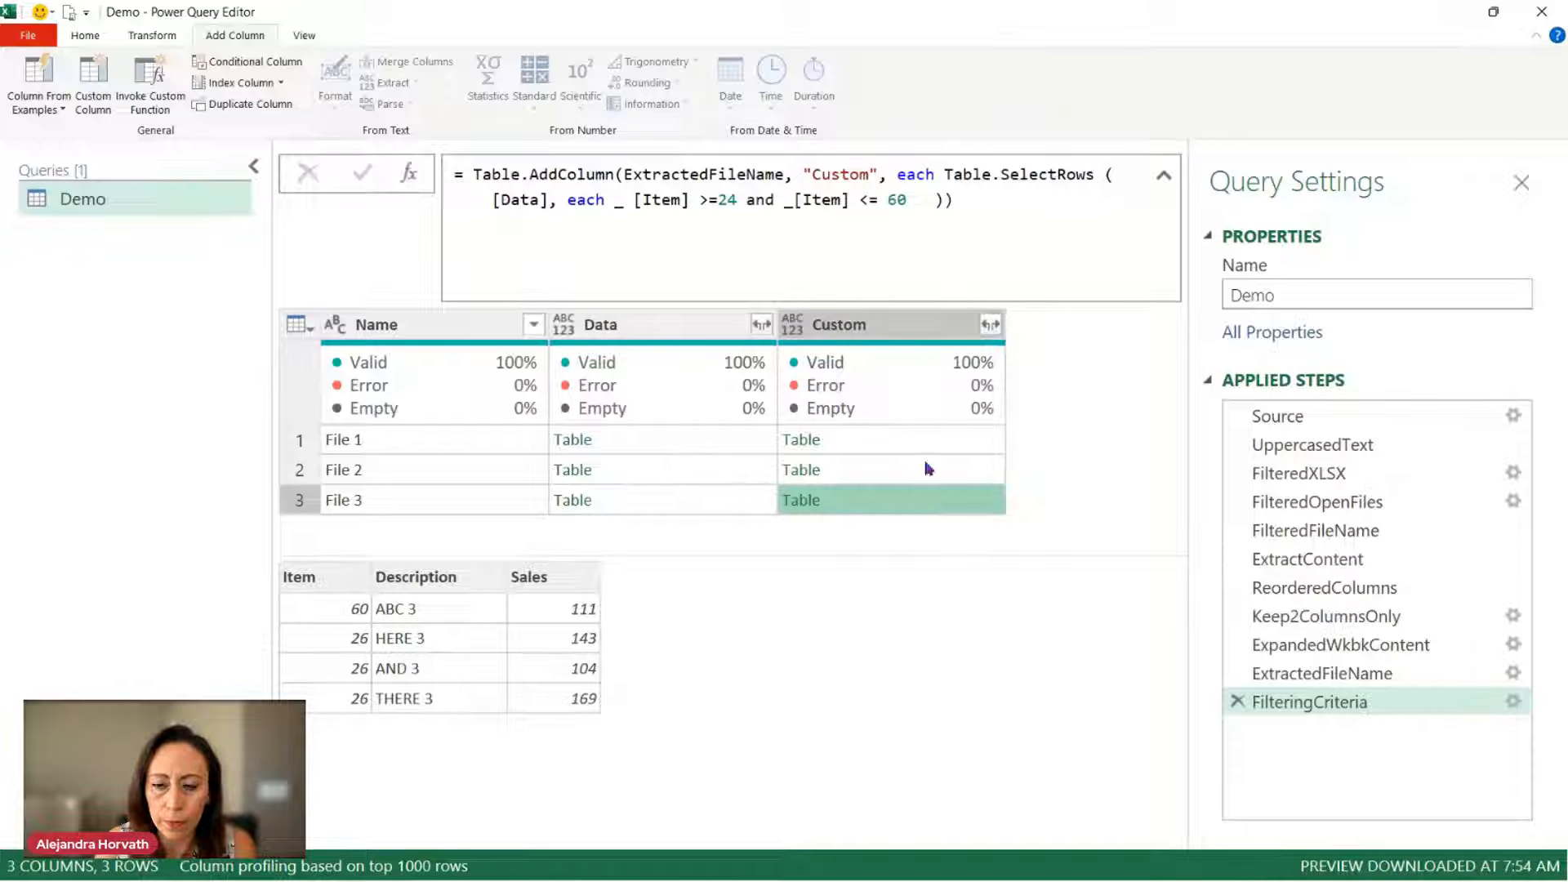
click(888, 511)
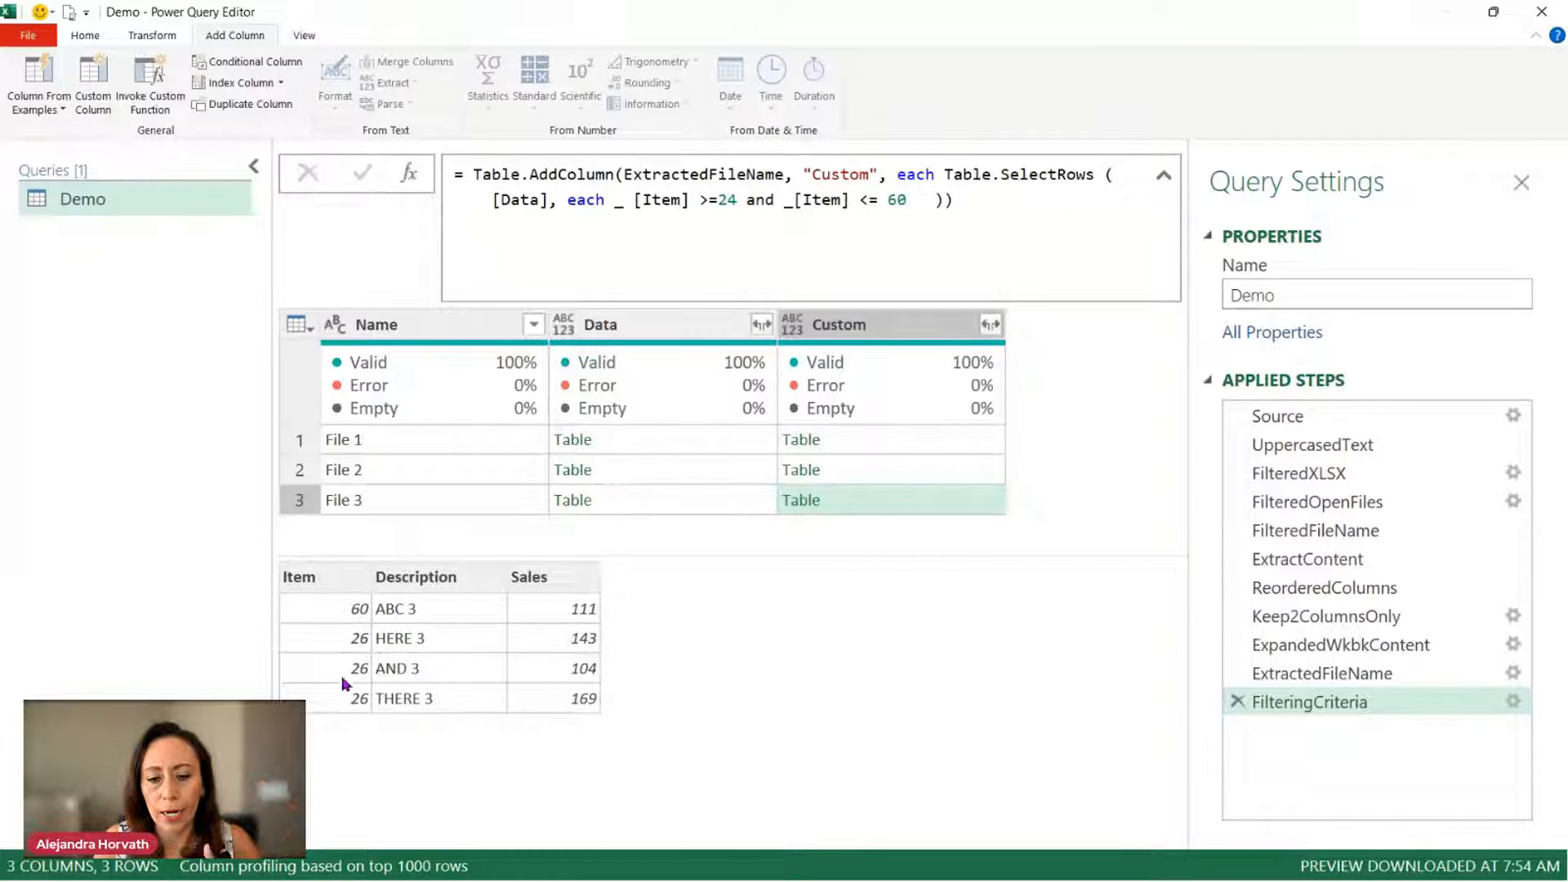
Step: Set the upper Item limit in the formula to 70 and preview File 3's filtered Custom table
click(900, 200)
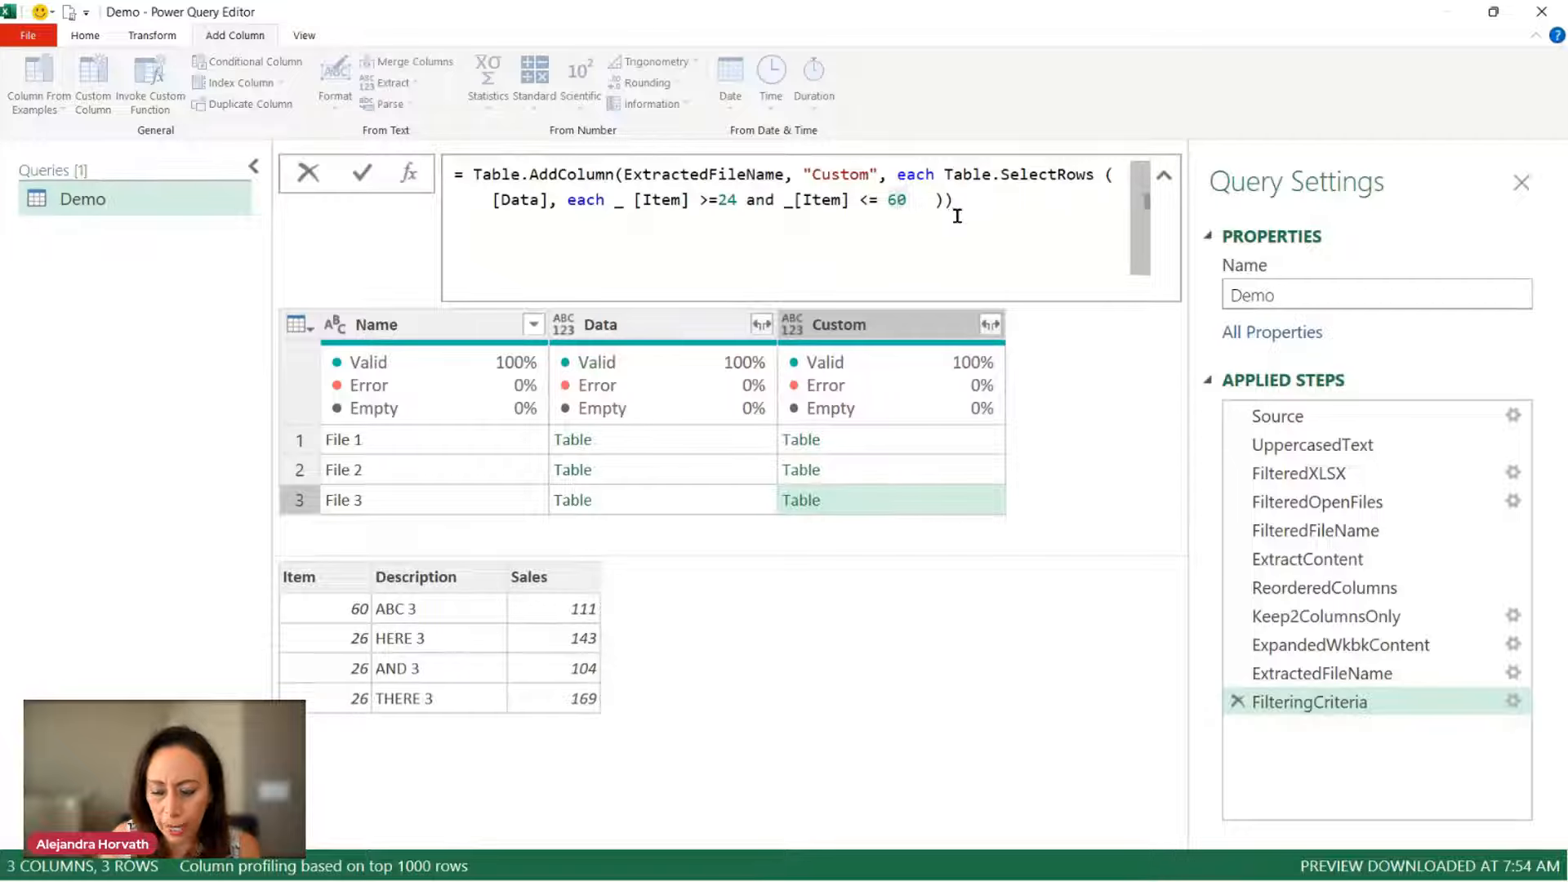
key(BackSpace)
key(BackSpace)
text(70)
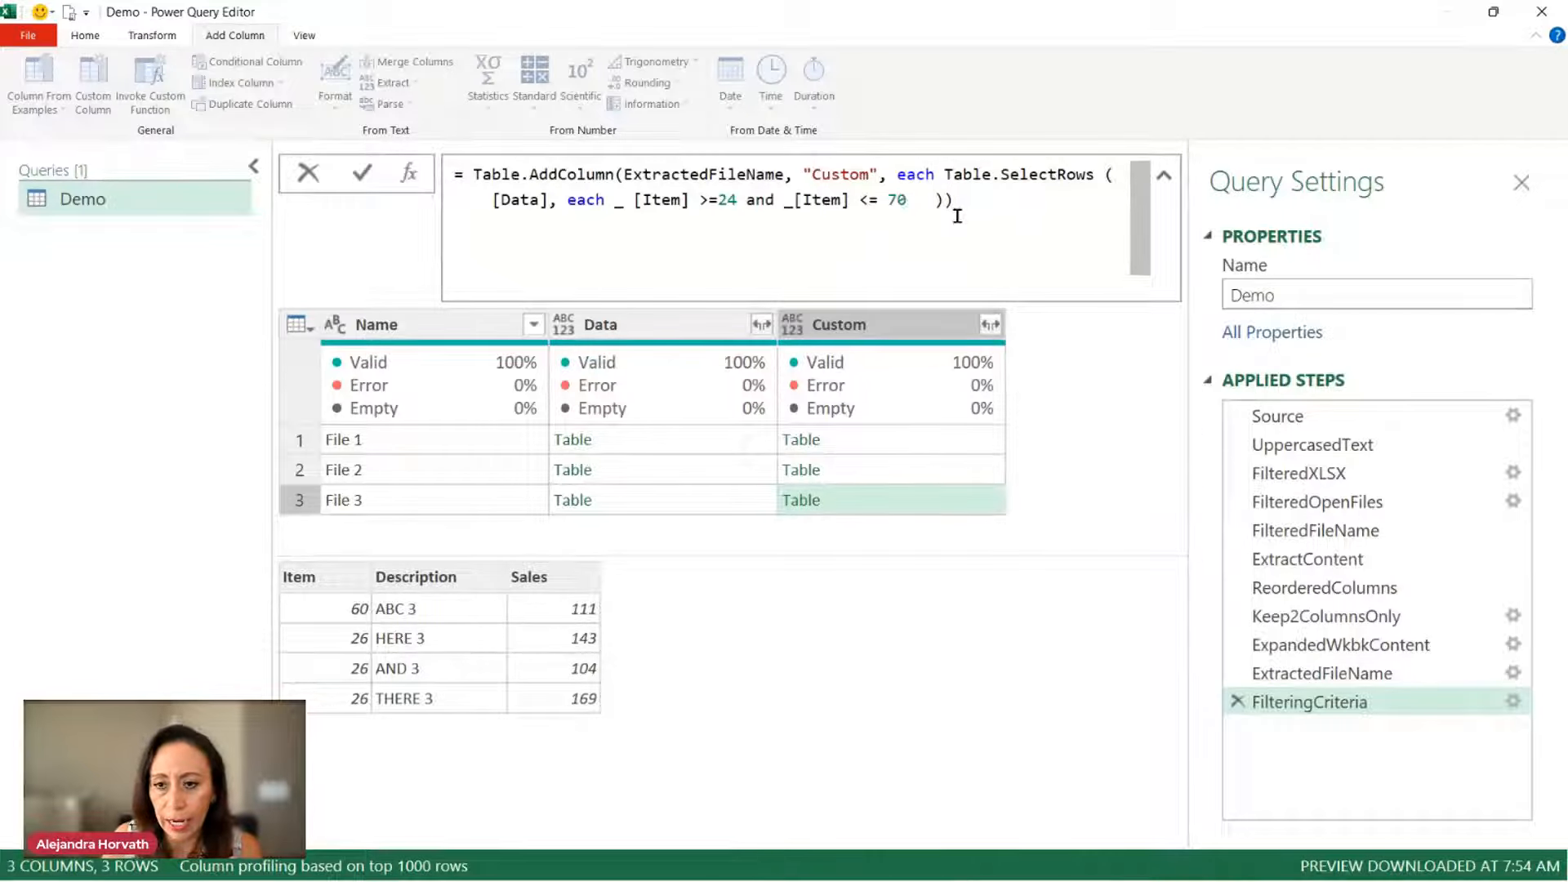
key(Return)
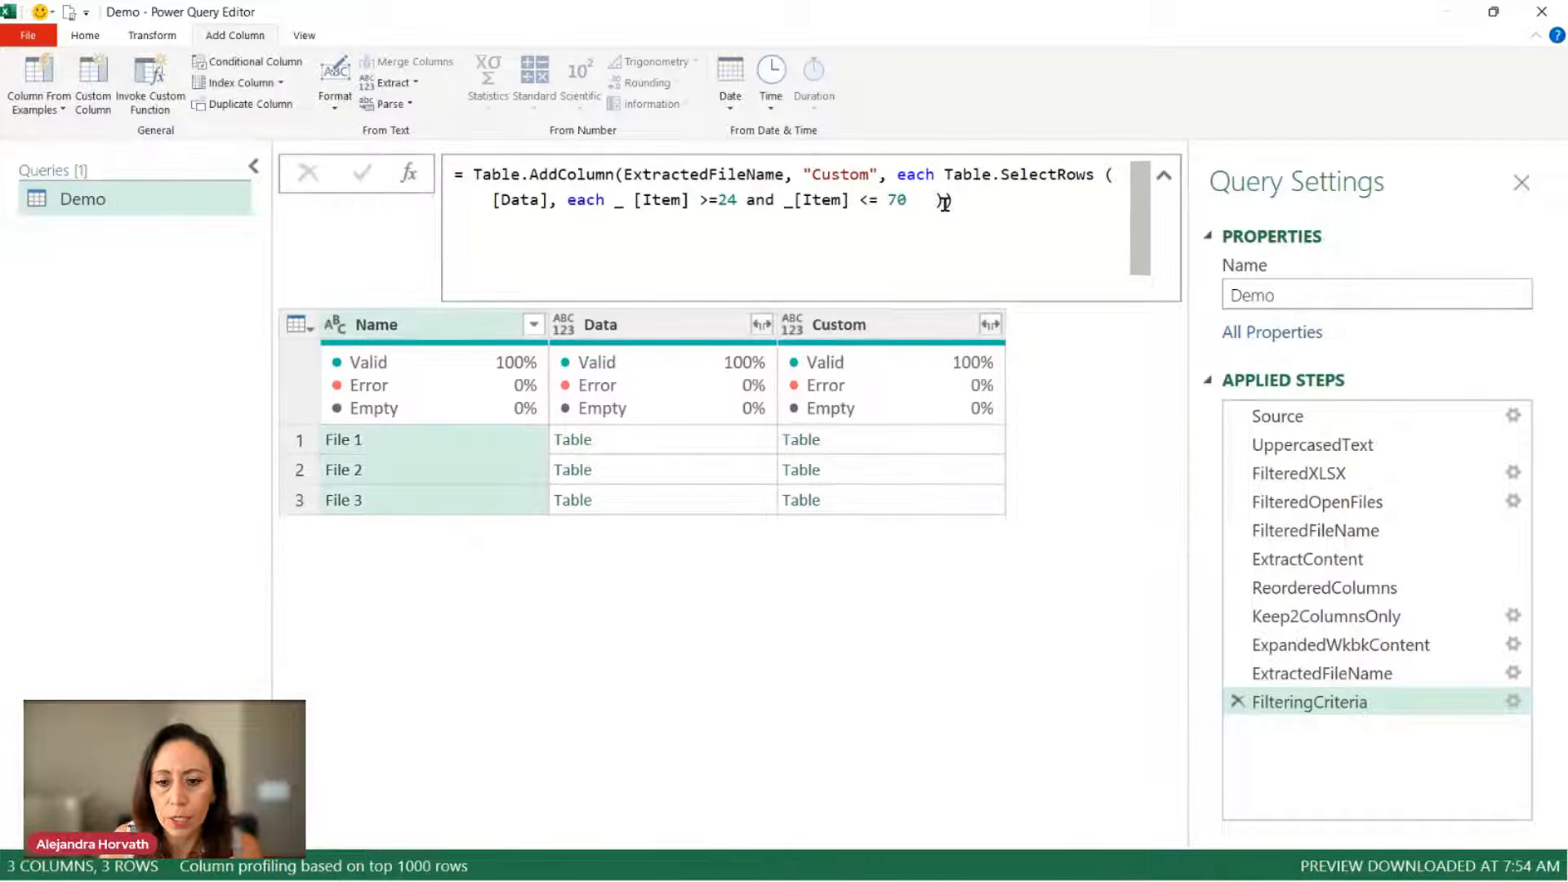
click(932, 500)
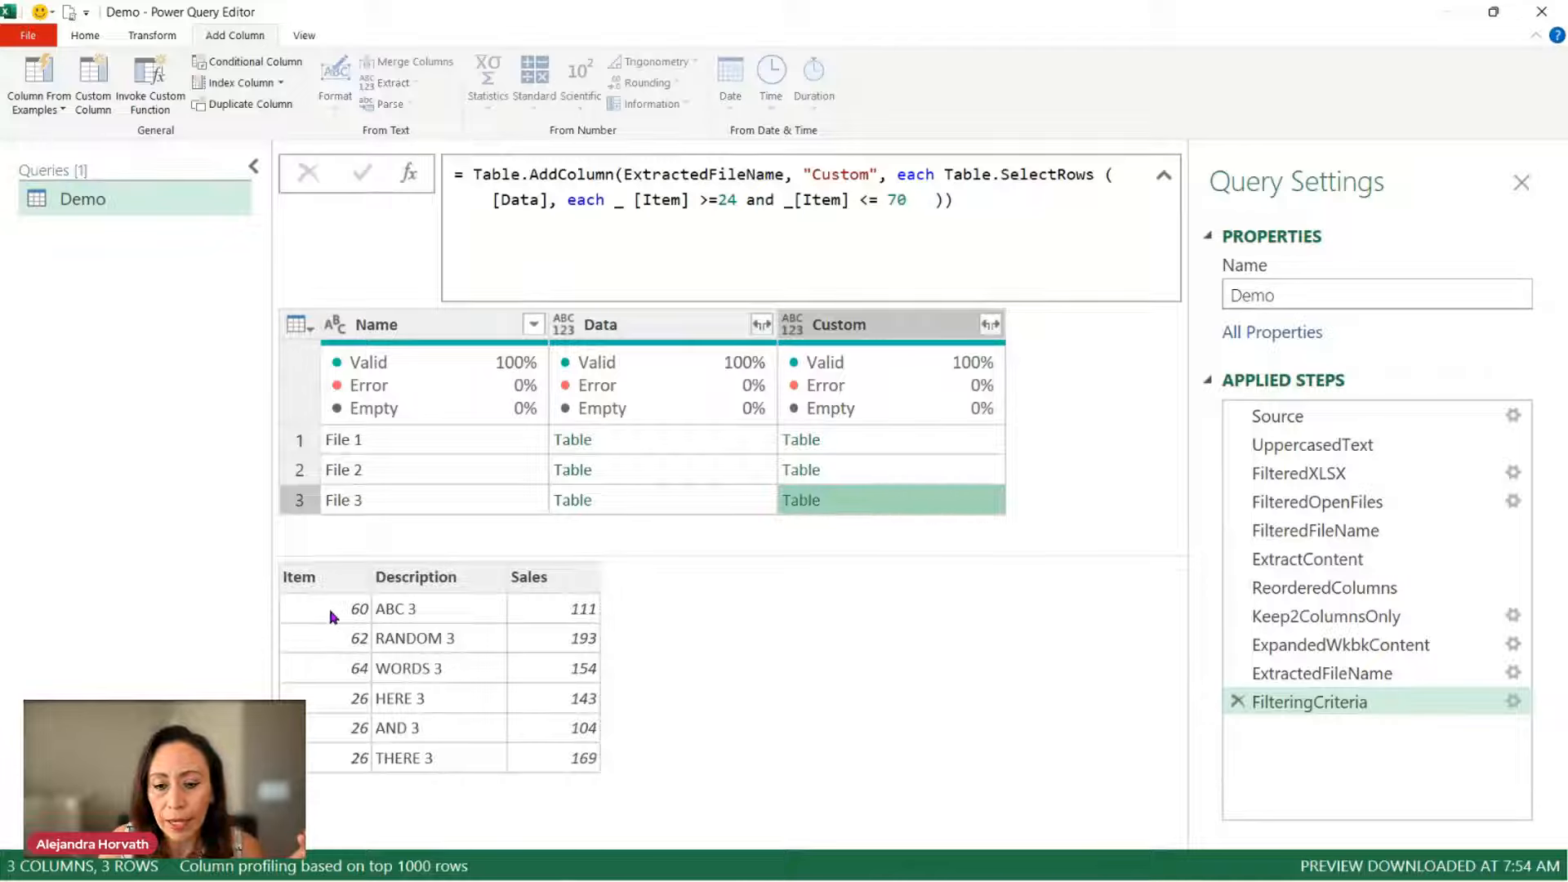
Step: Start a new custom column in the FilteringCriteria result with a formula that calls Table.Sort
click(332, 616)
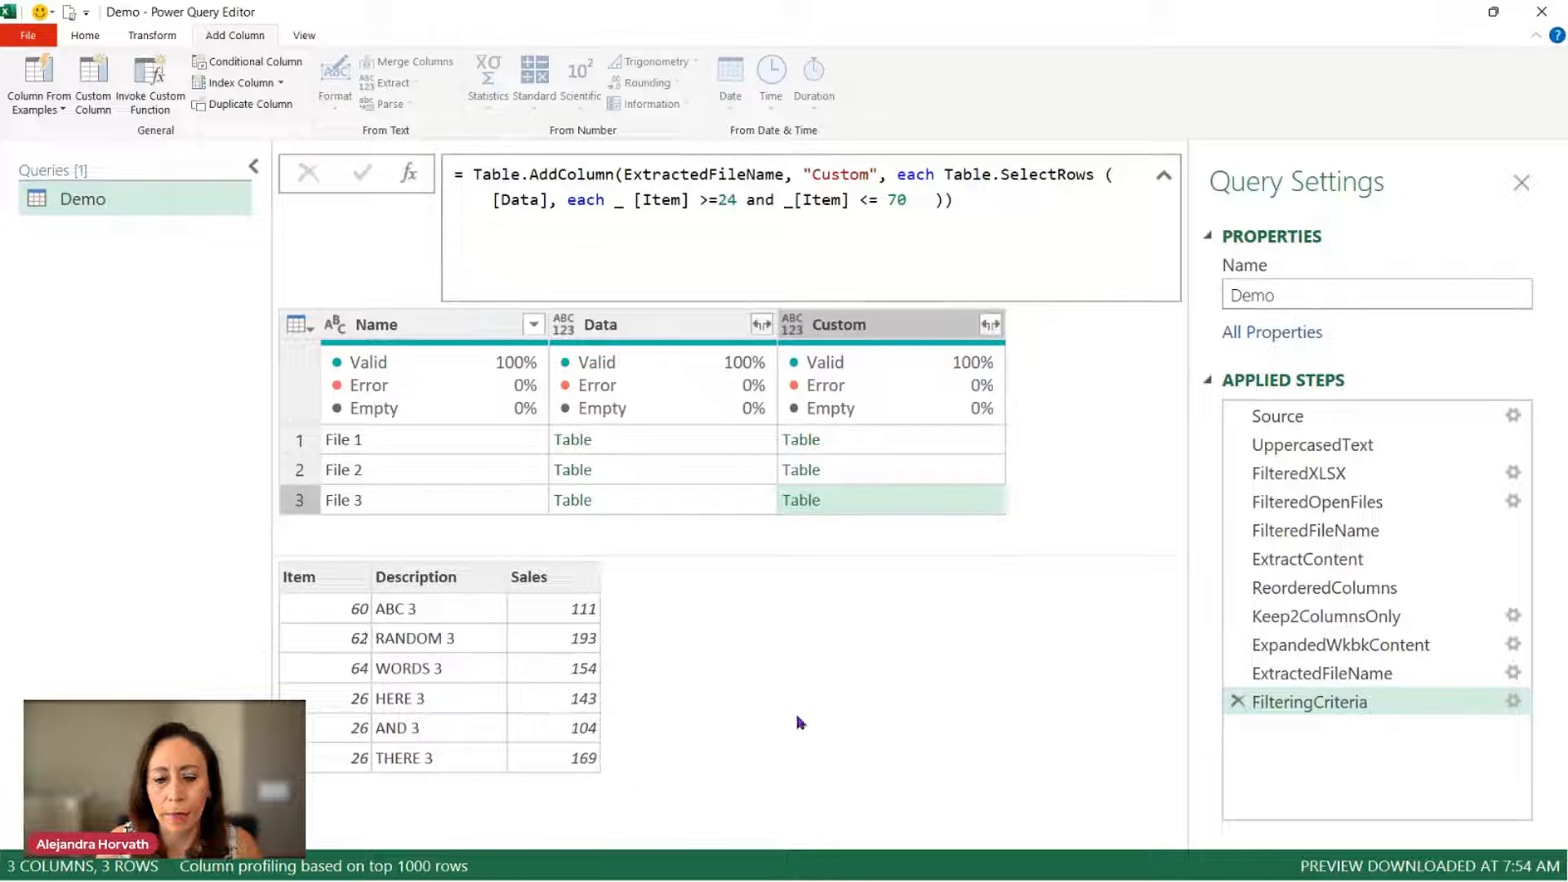
click(82, 92)
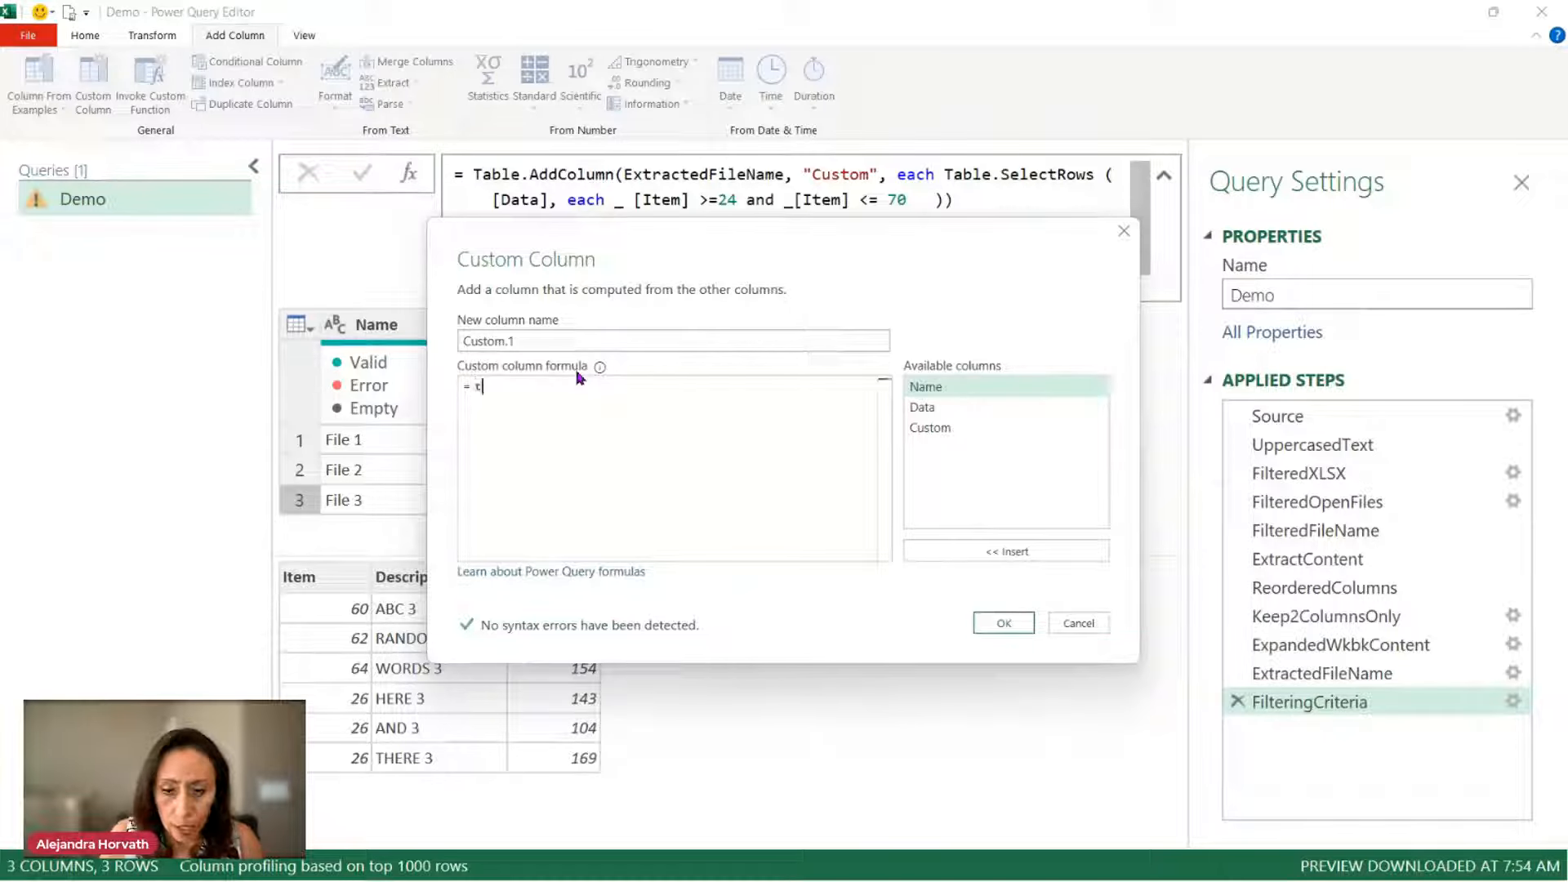
text(ables)
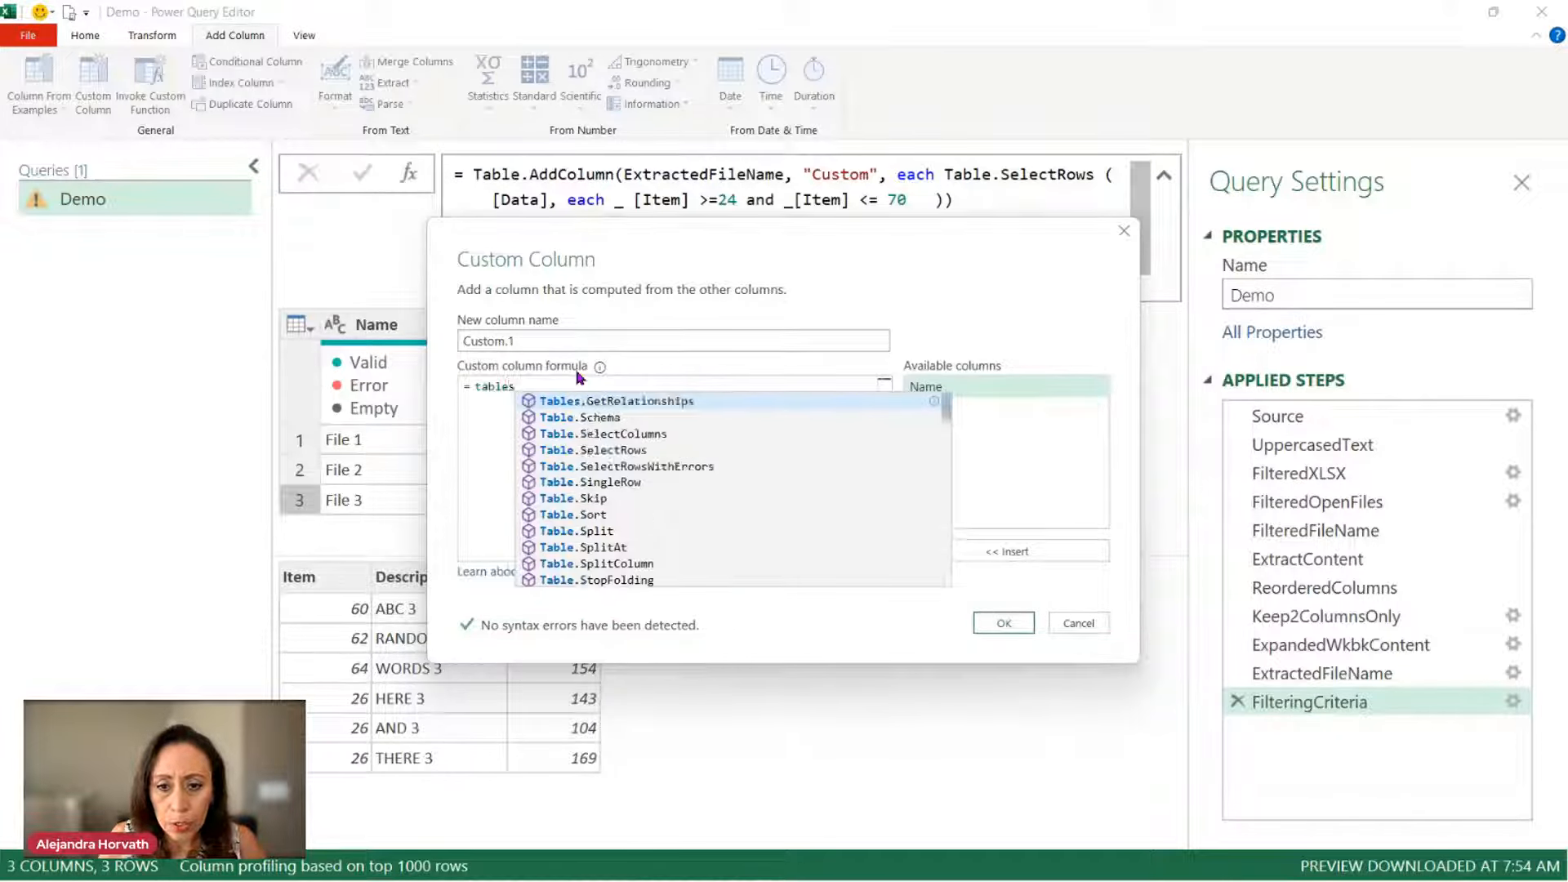
text(or)
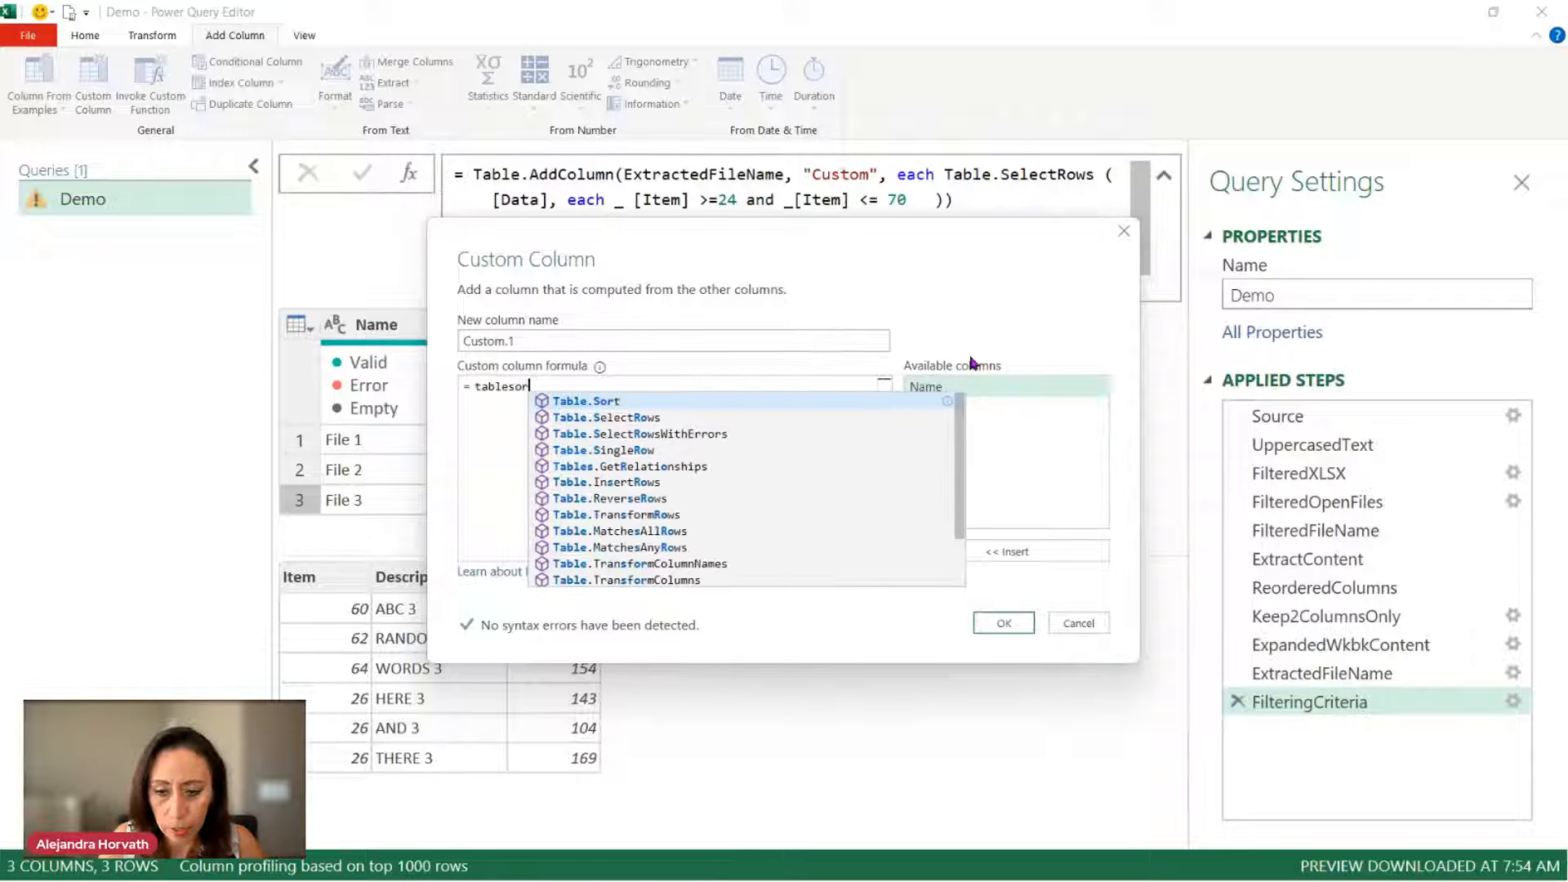
click(876, 400)
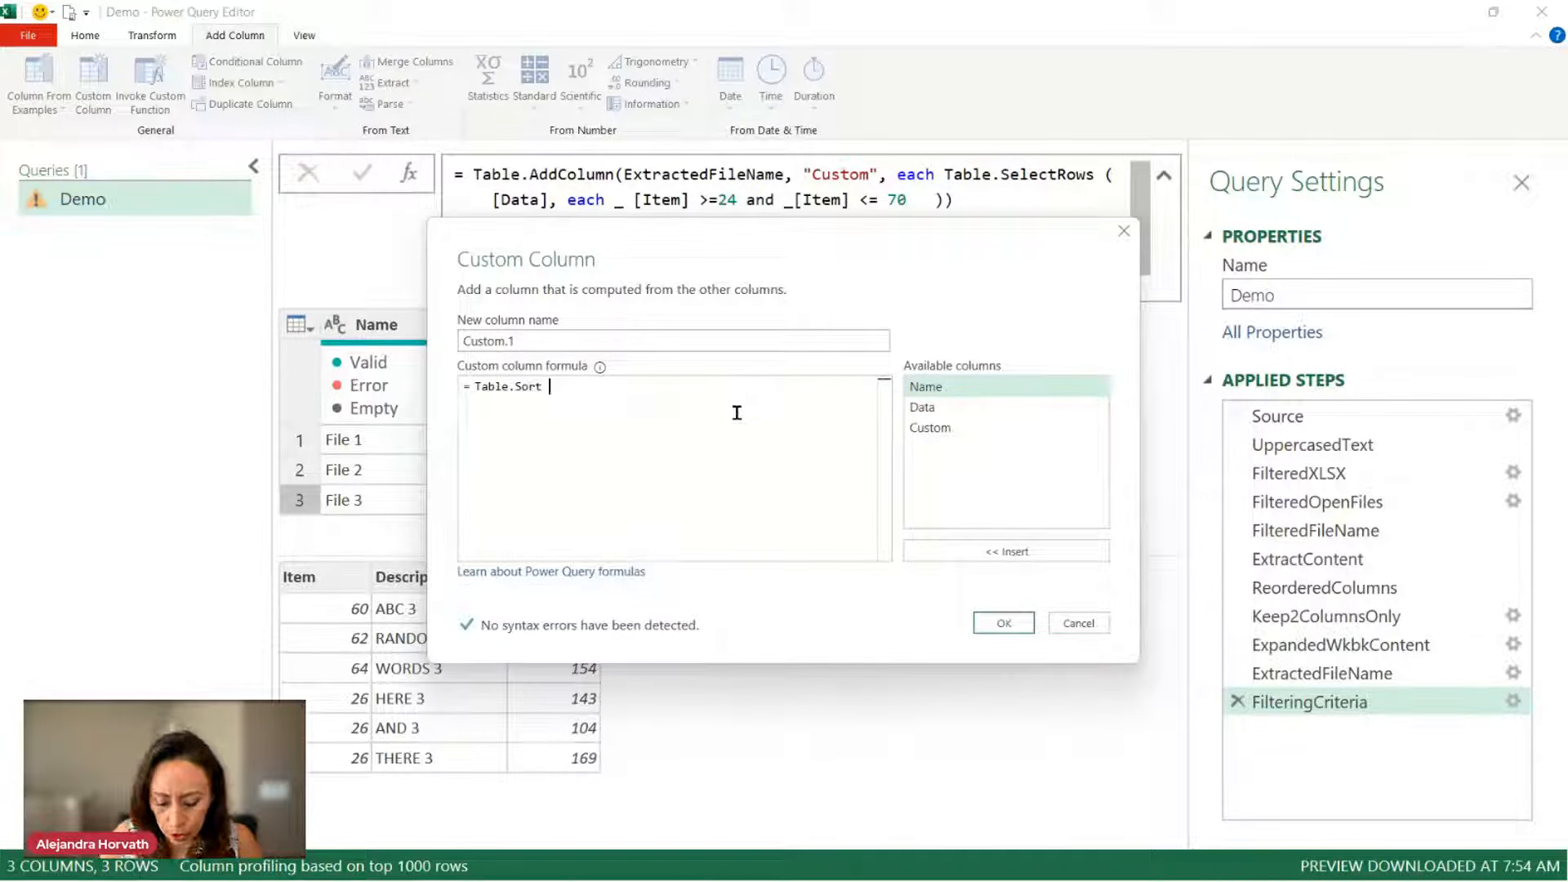
text(()
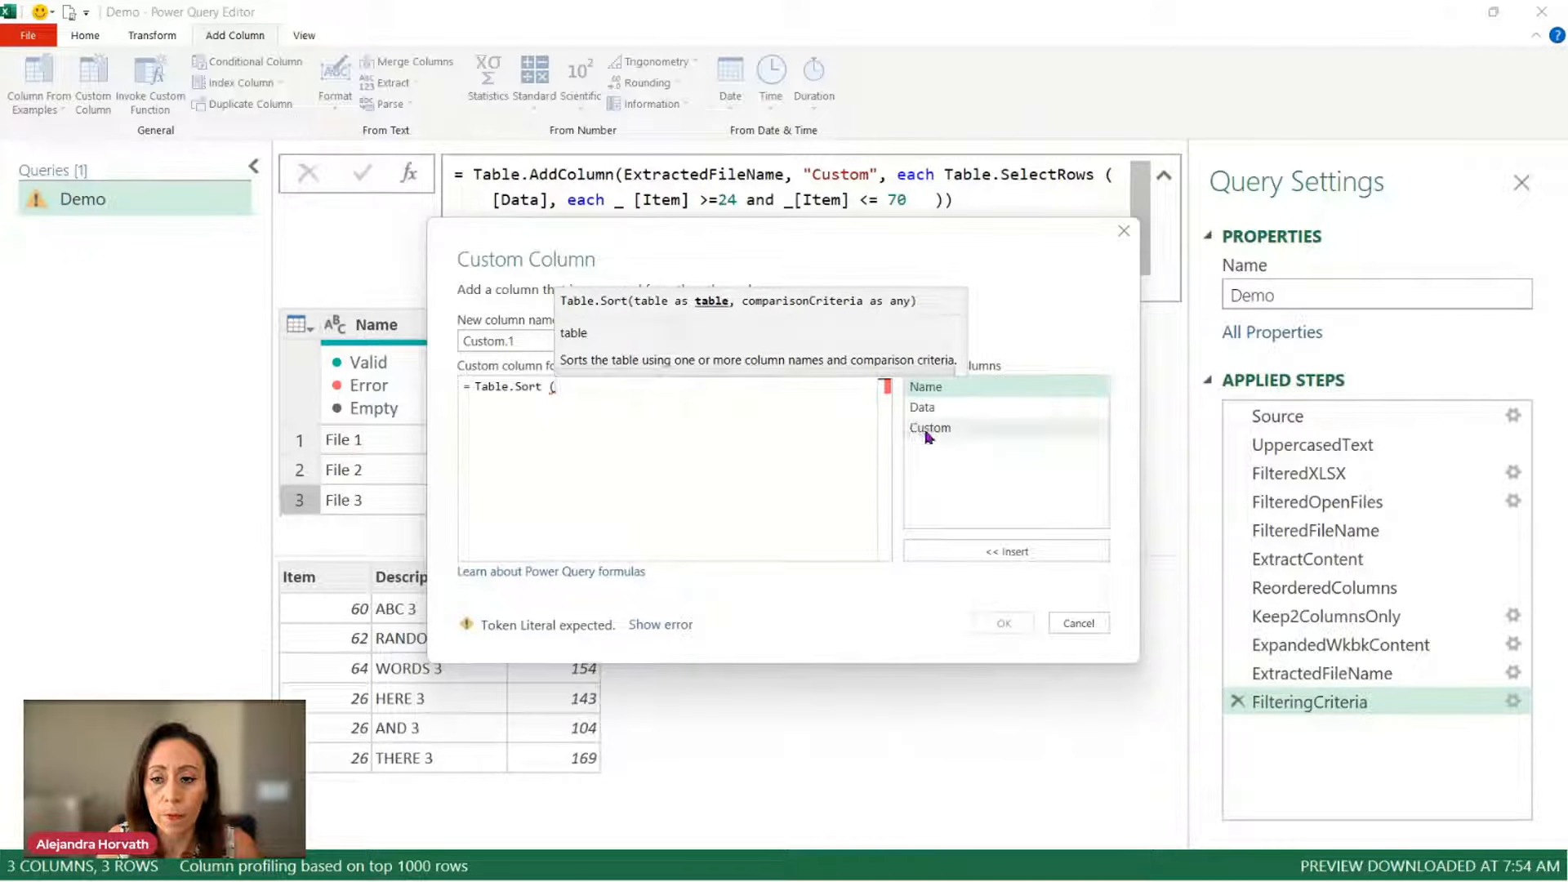
Step: Insert the Custom column as the table argument of Table.Sort
click(980, 428)
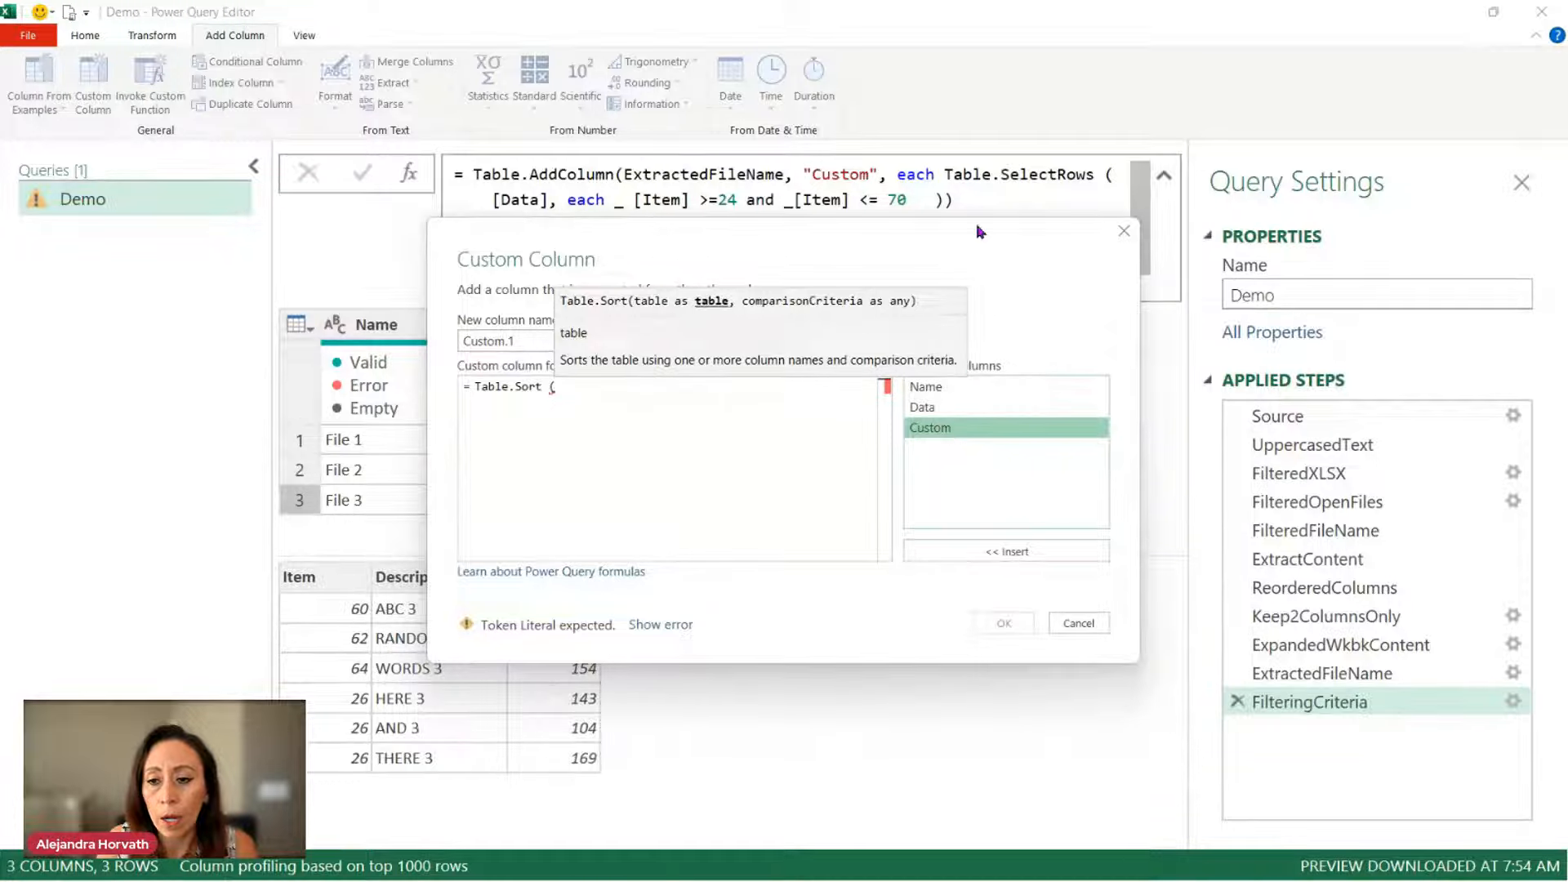
drag(976, 234, 1218, 439)
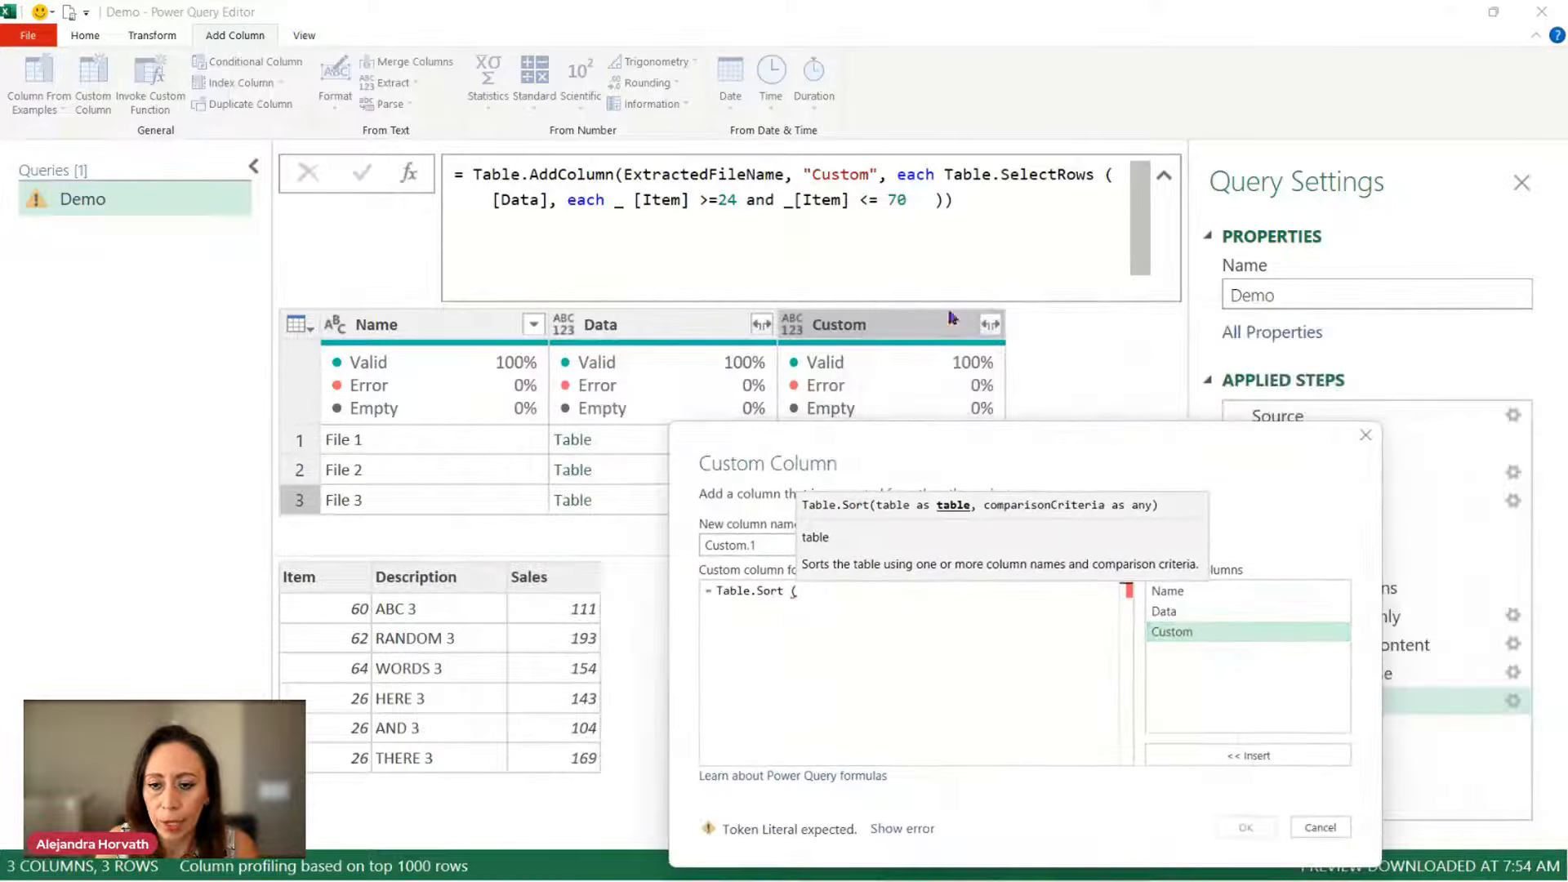
drag(1012, 453, 835, 236)
click(1026, 415)
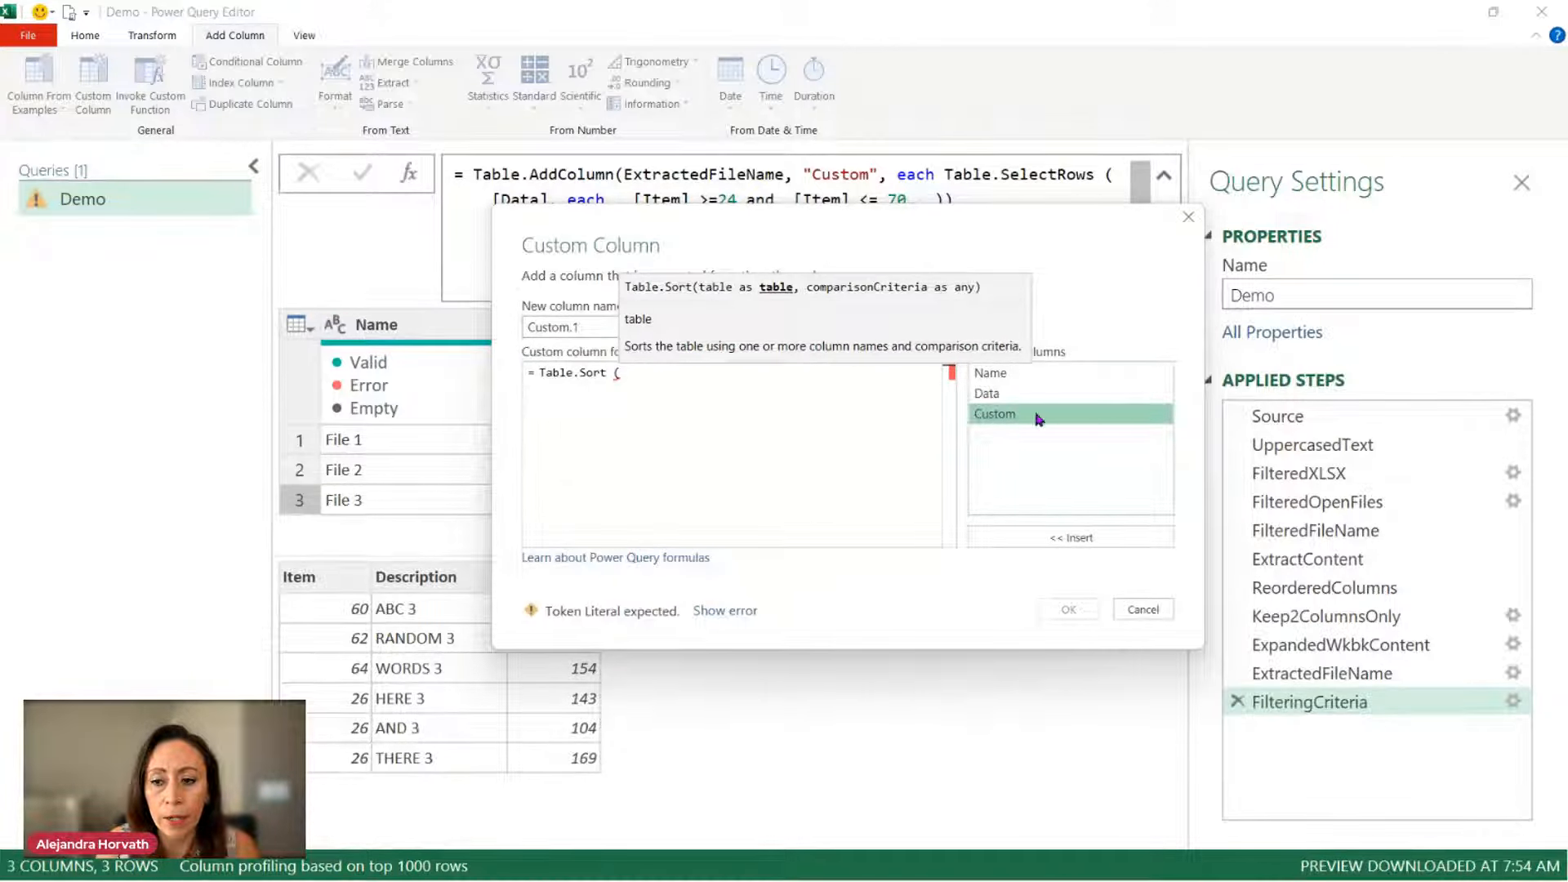
double_click(1039, 418)
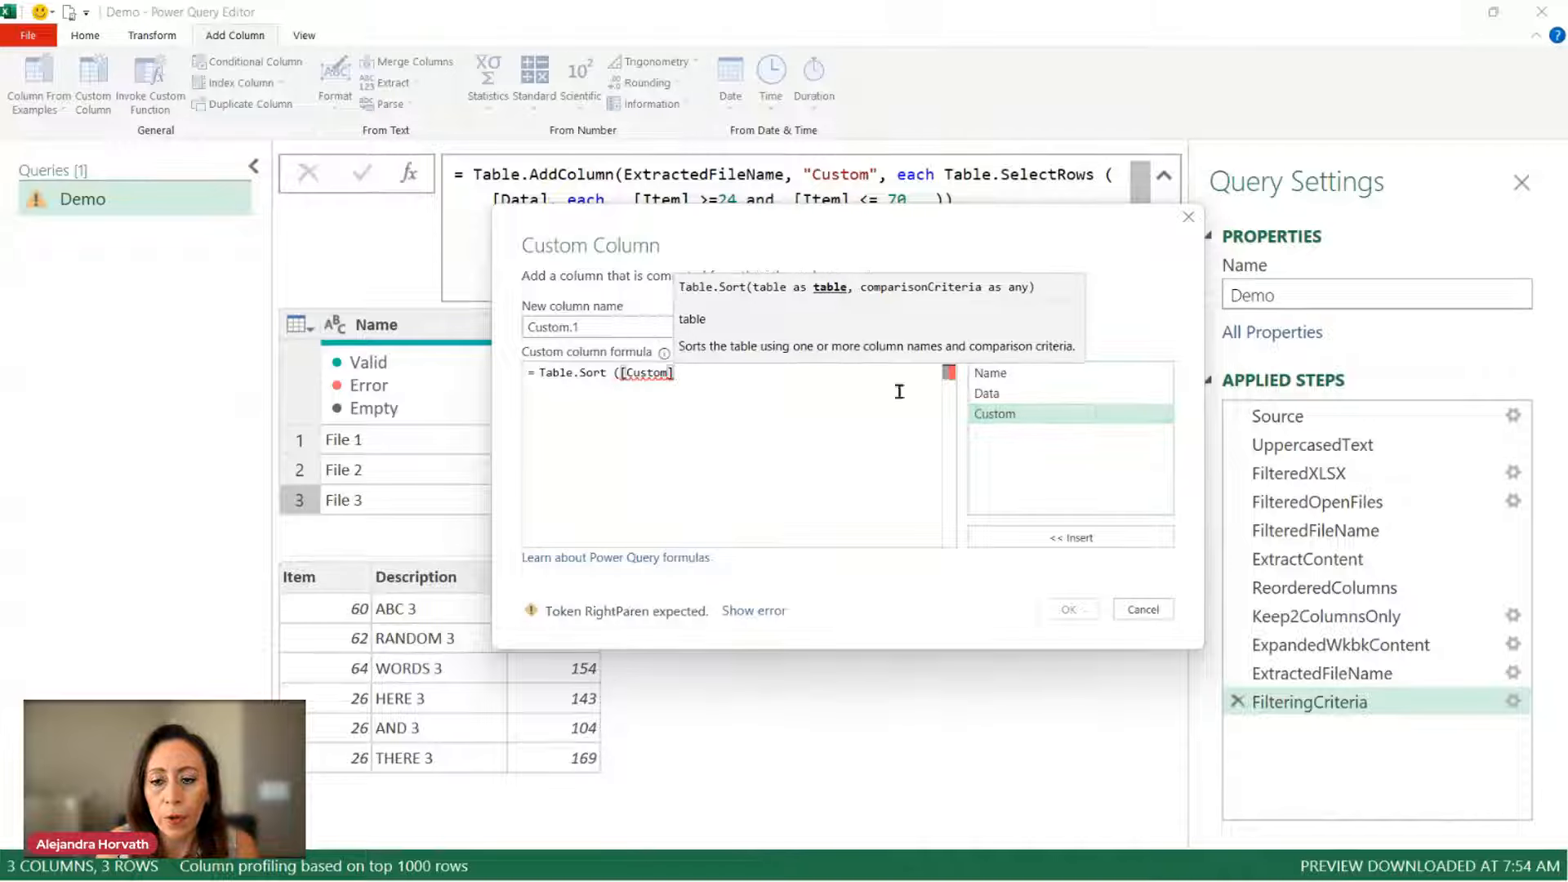
Step: Complete the formula as Table.Sort([Custom],{{"Item", Order.Ascending}}), add the column, and preview File 2's Custom.1 table
text(,{{"Item", Order.Ascending)
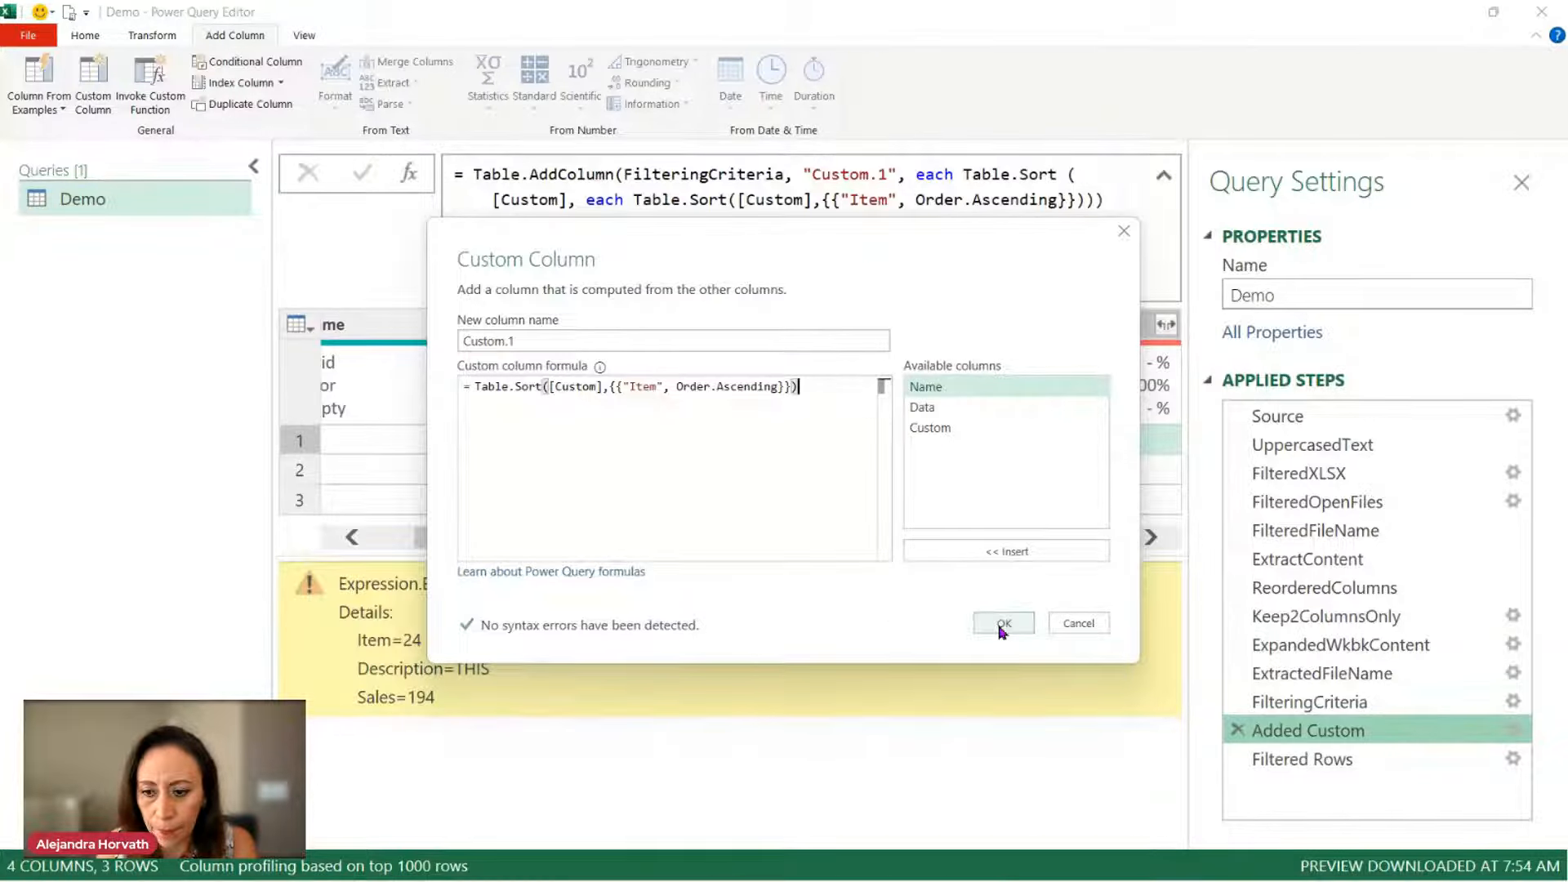
click(1003, 624)
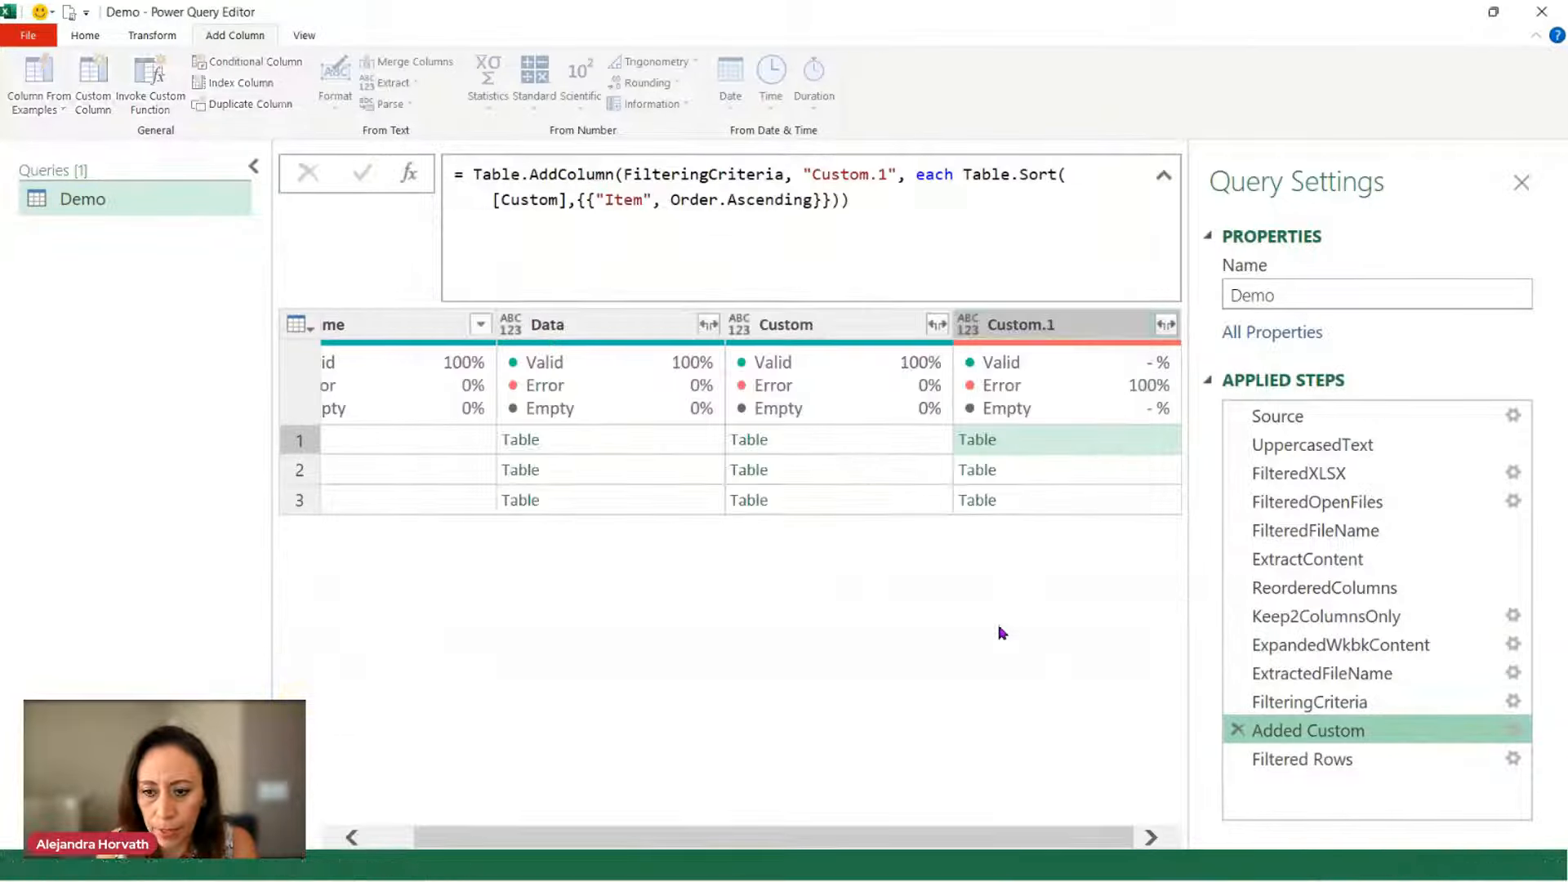
click(1025, 467)
Step: Rename the Added Custom query step as SortingItems
click(1478, 739)
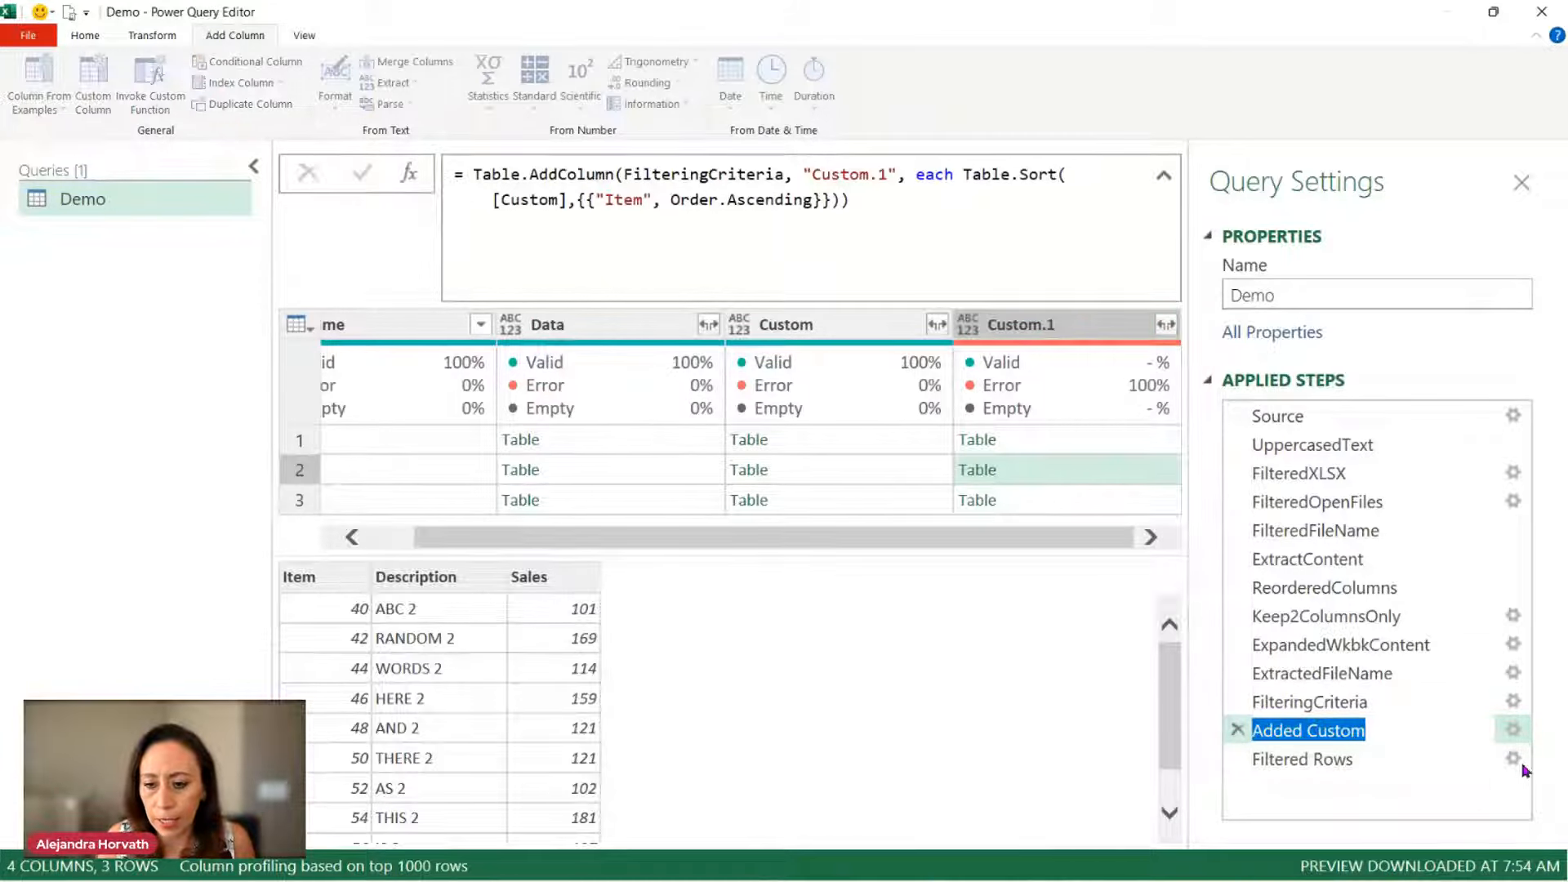
text(Sorti)
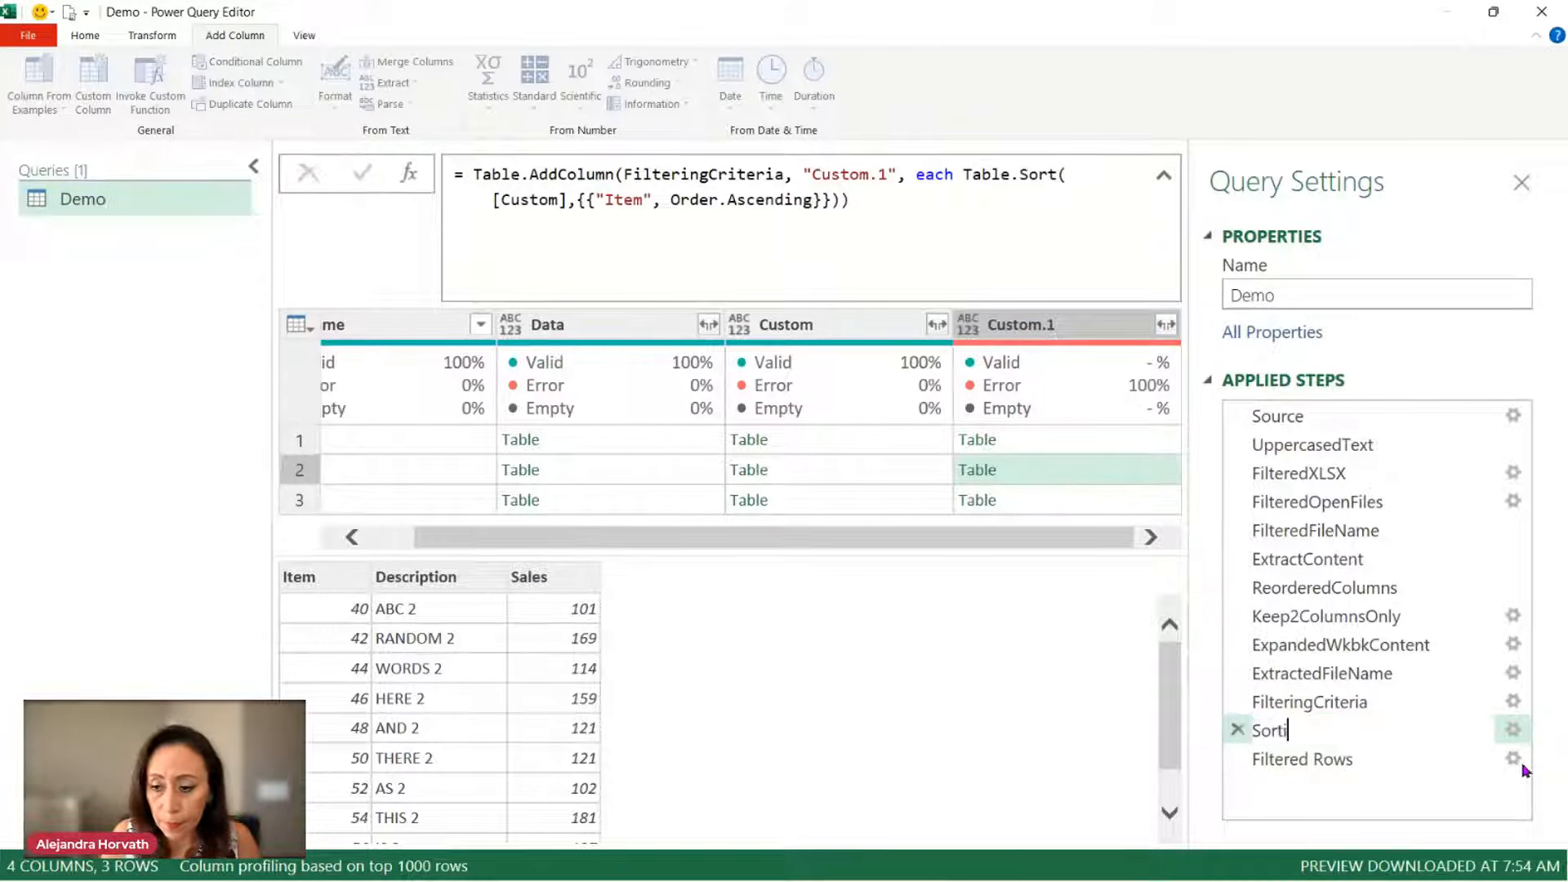
text(ngItems)
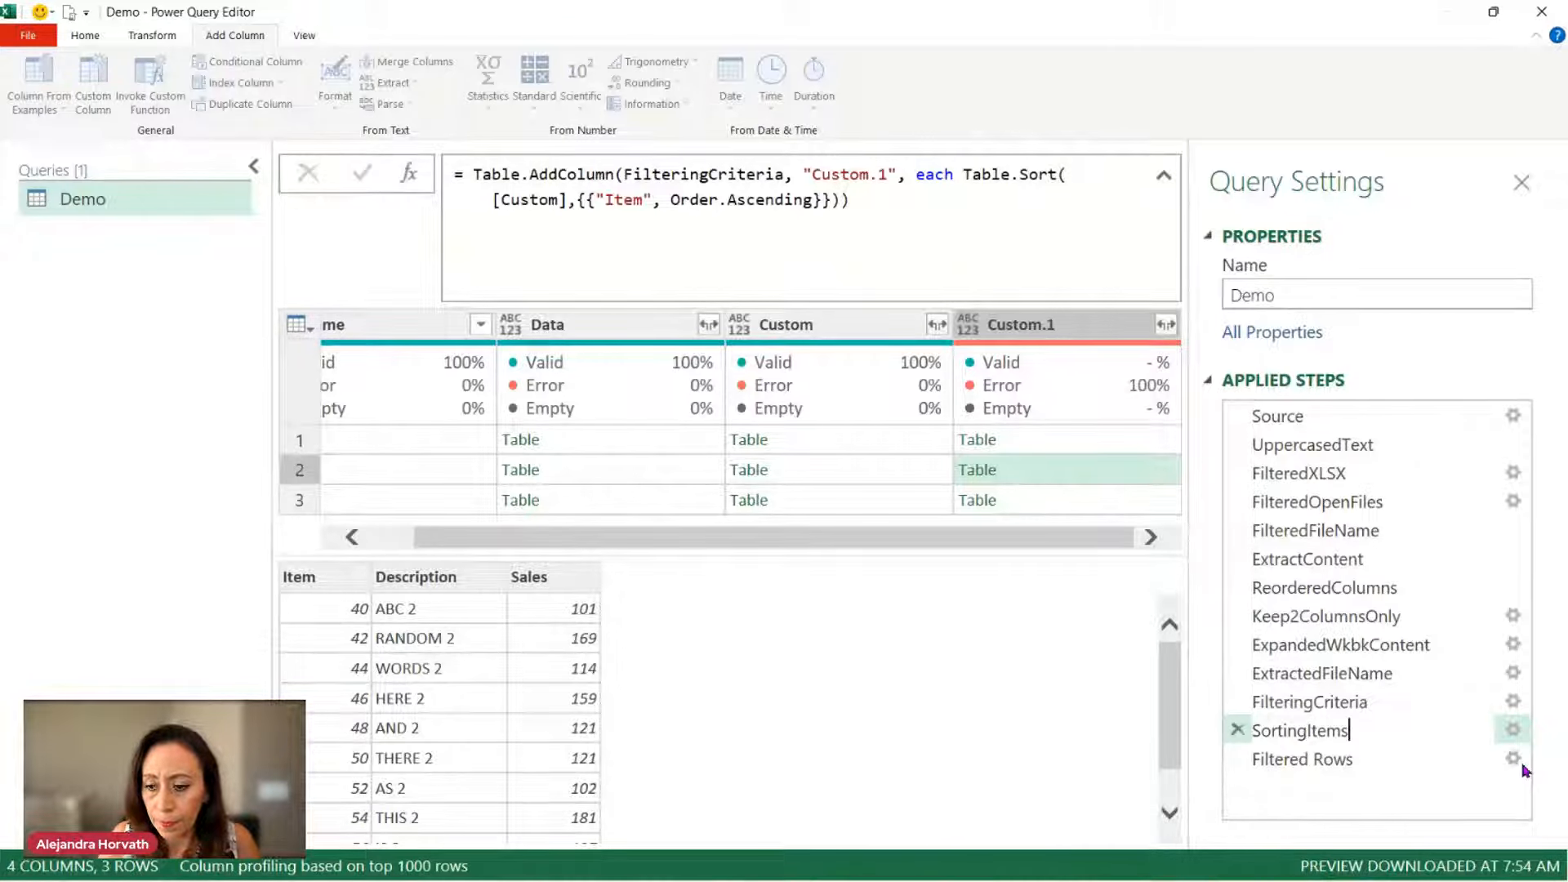
key(Return)
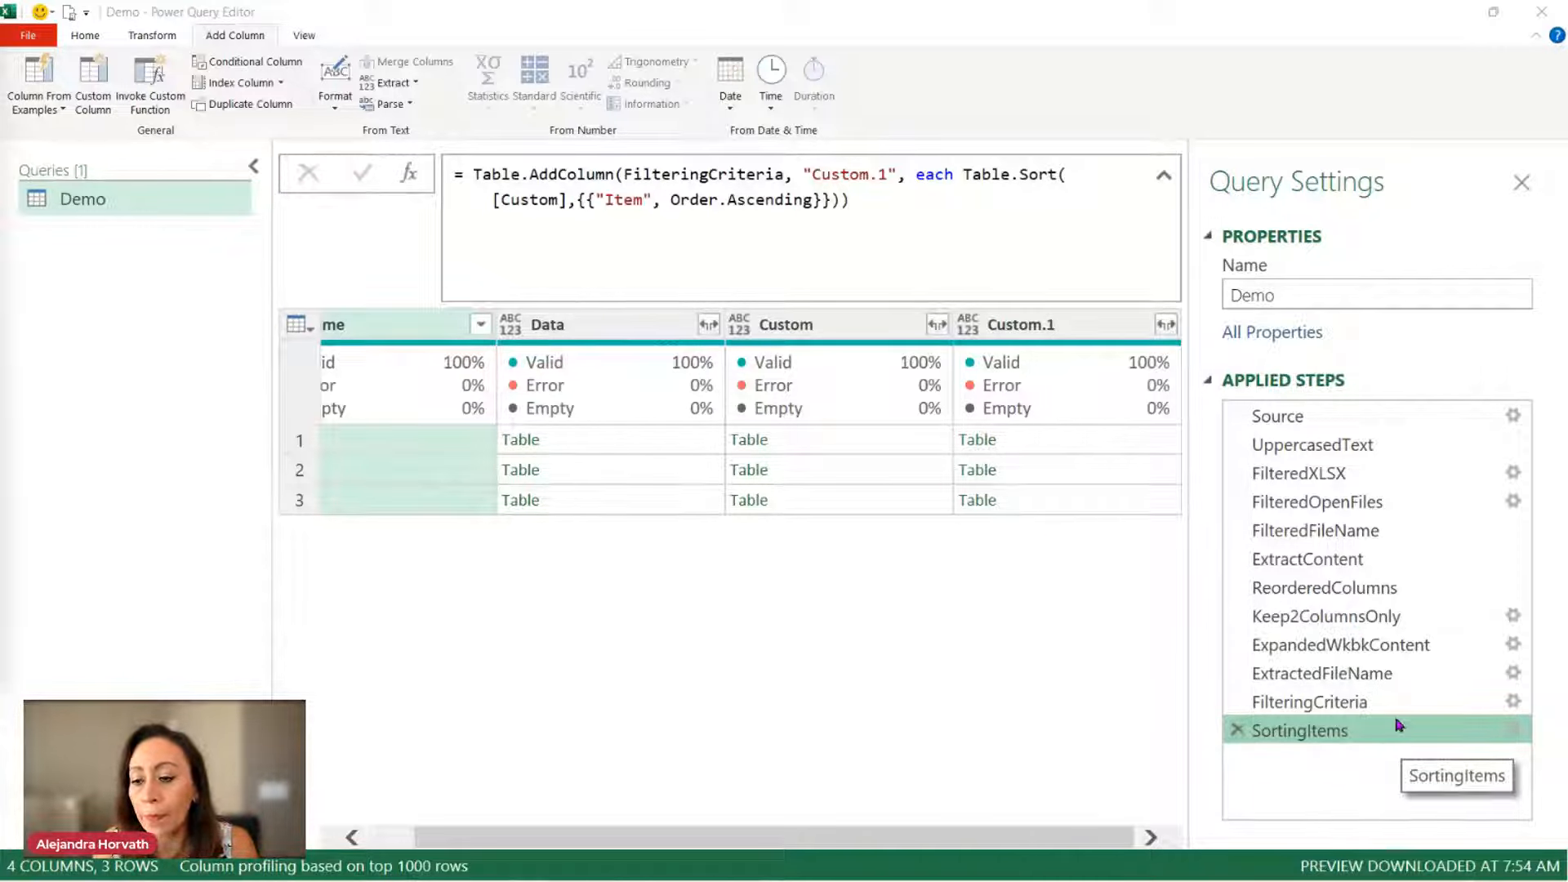
Step: Remove the Data and Custom columns, keeping only Name and Custom.1
click(633, 326)
ctrl+click(866, 329)
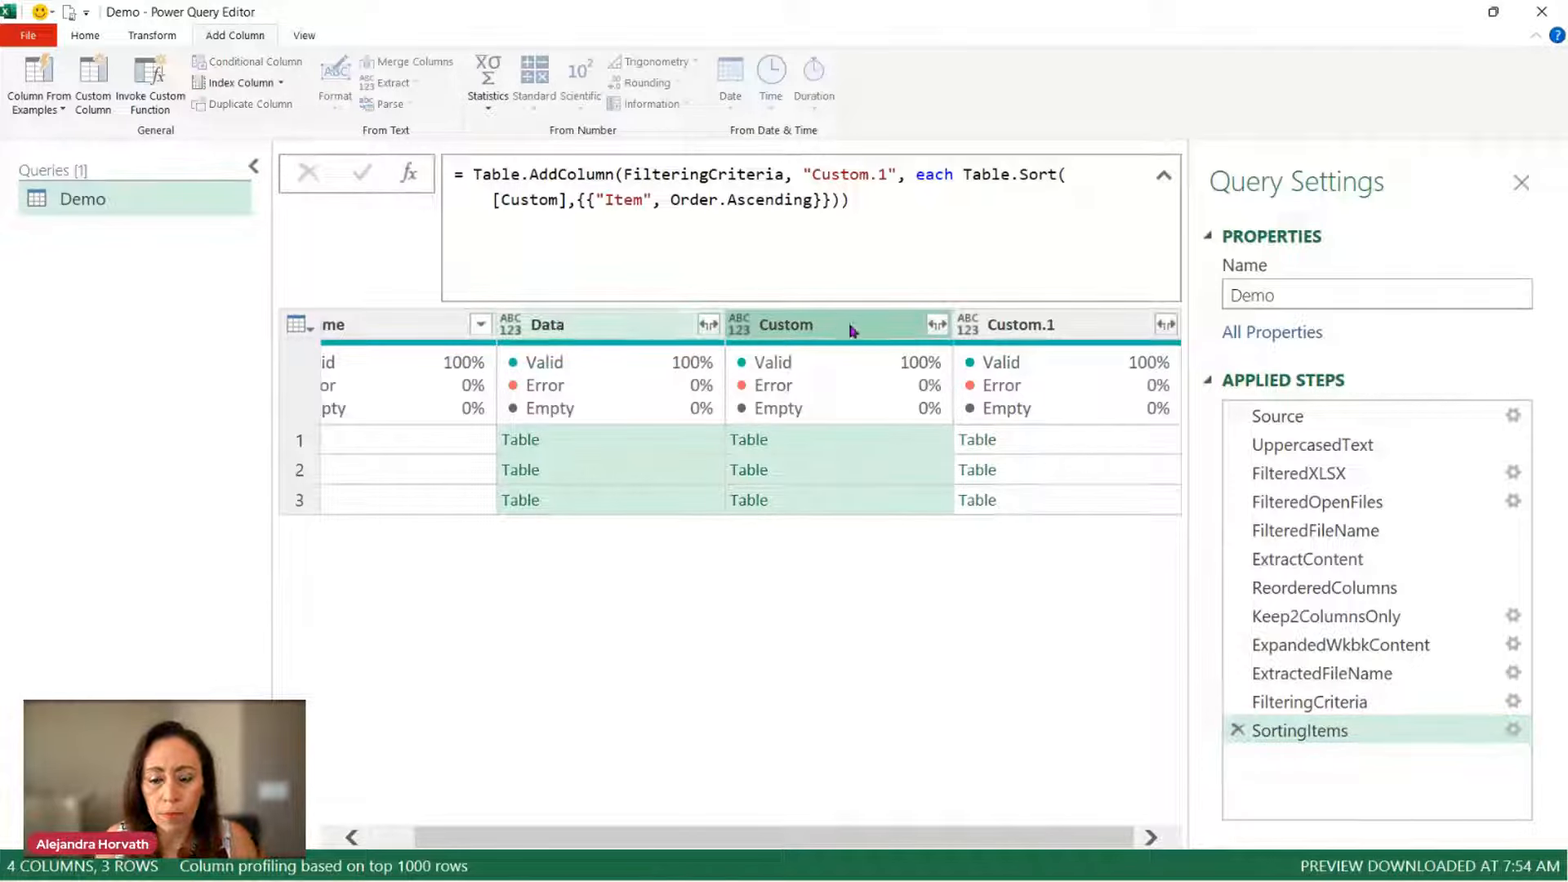
key(Delete)
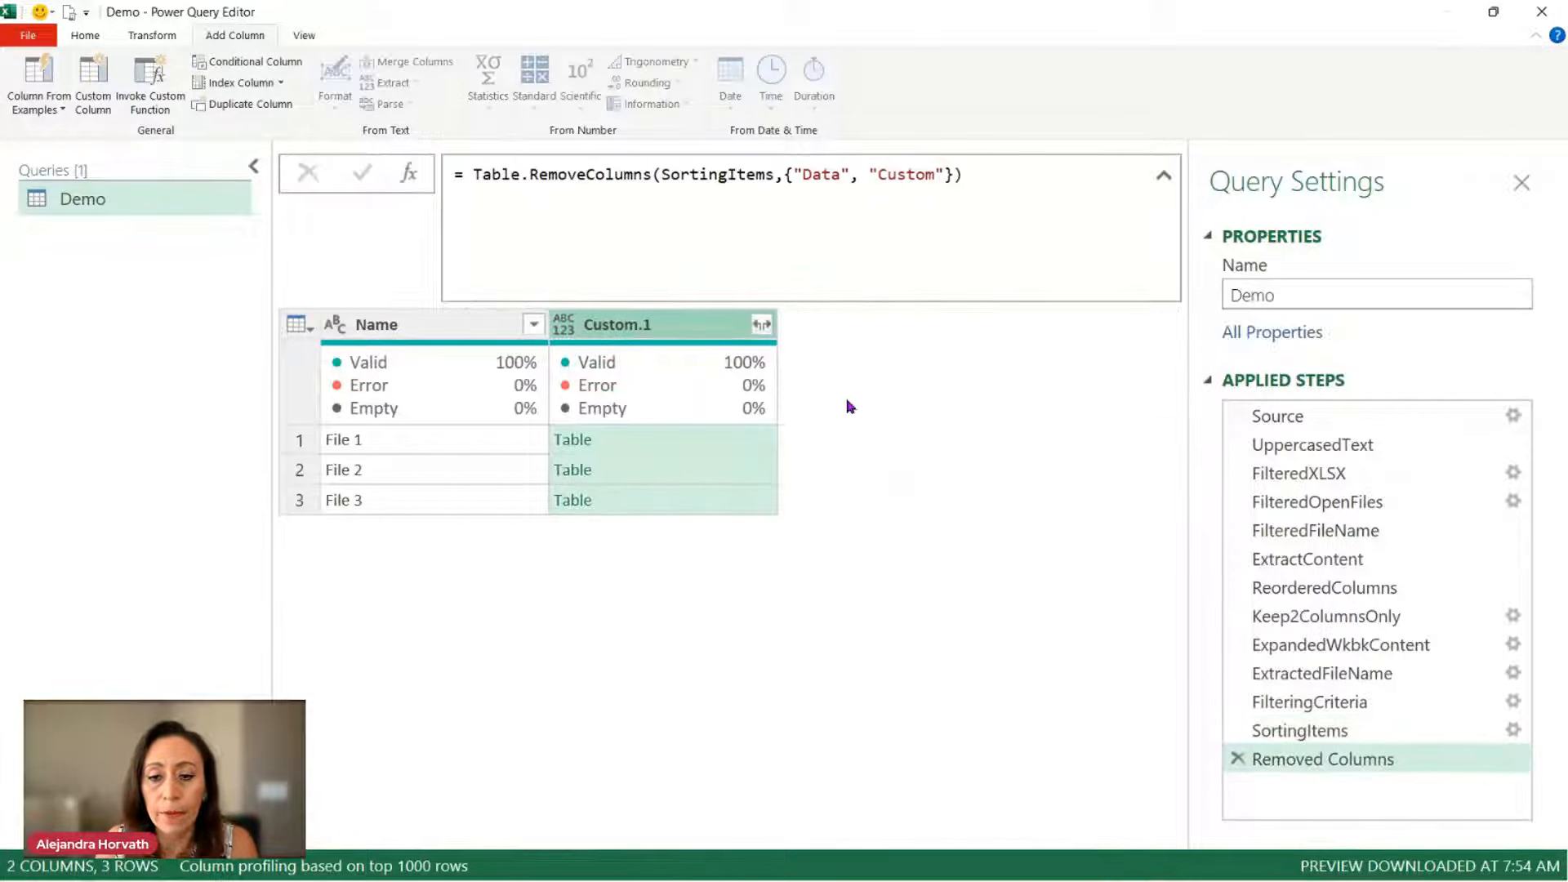
Step: Preview the Custom.1 tables of File 1, File 2 and File 3 to check their Item sort order
click(734, 449)
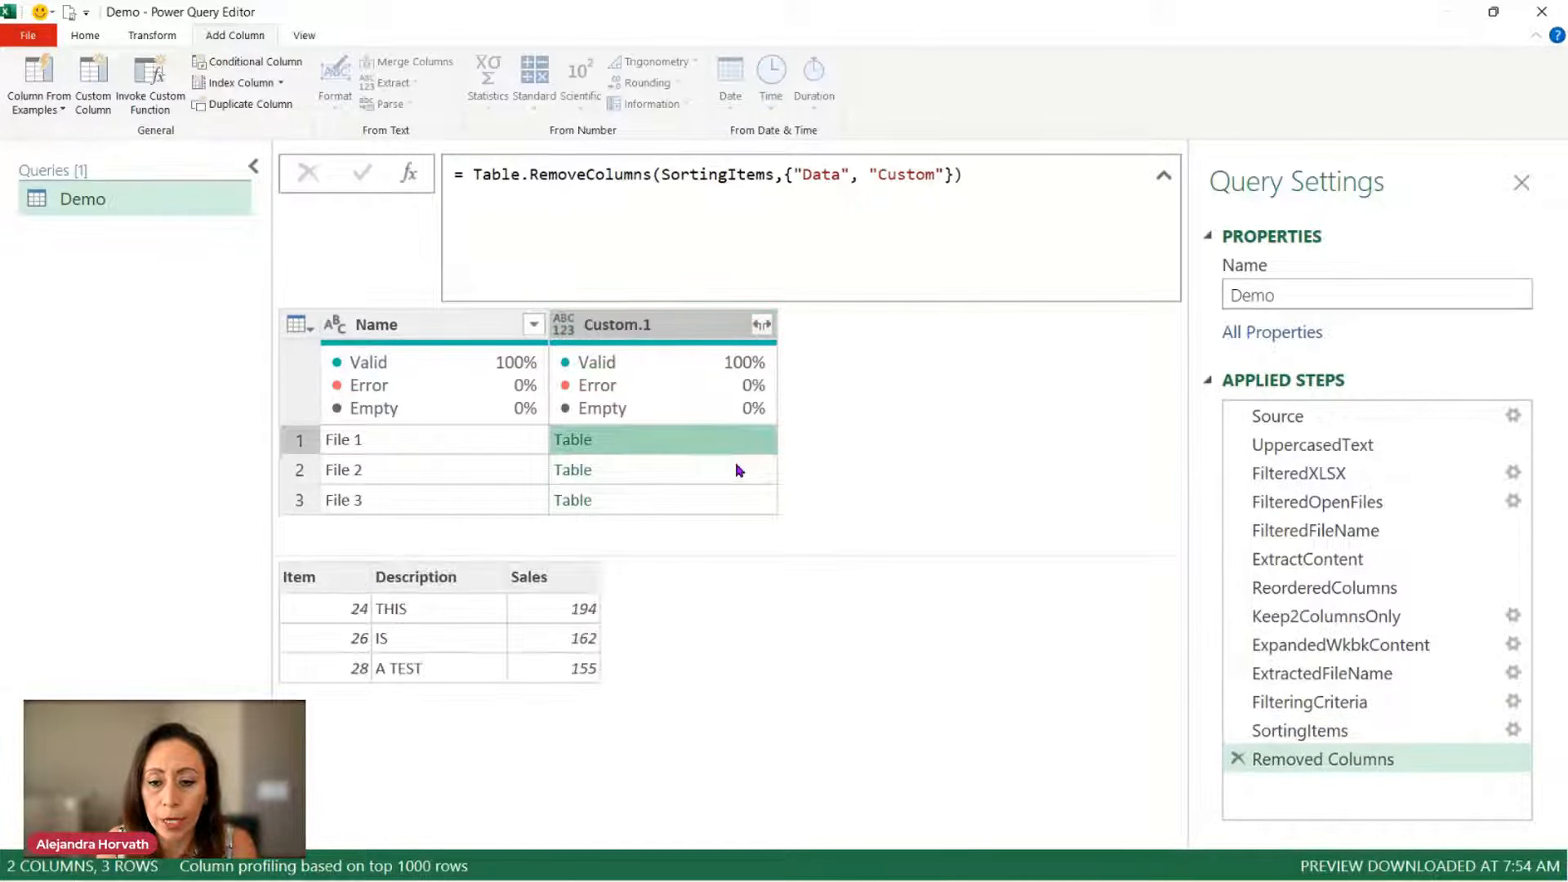
click(738, 471)
click(753, 499)
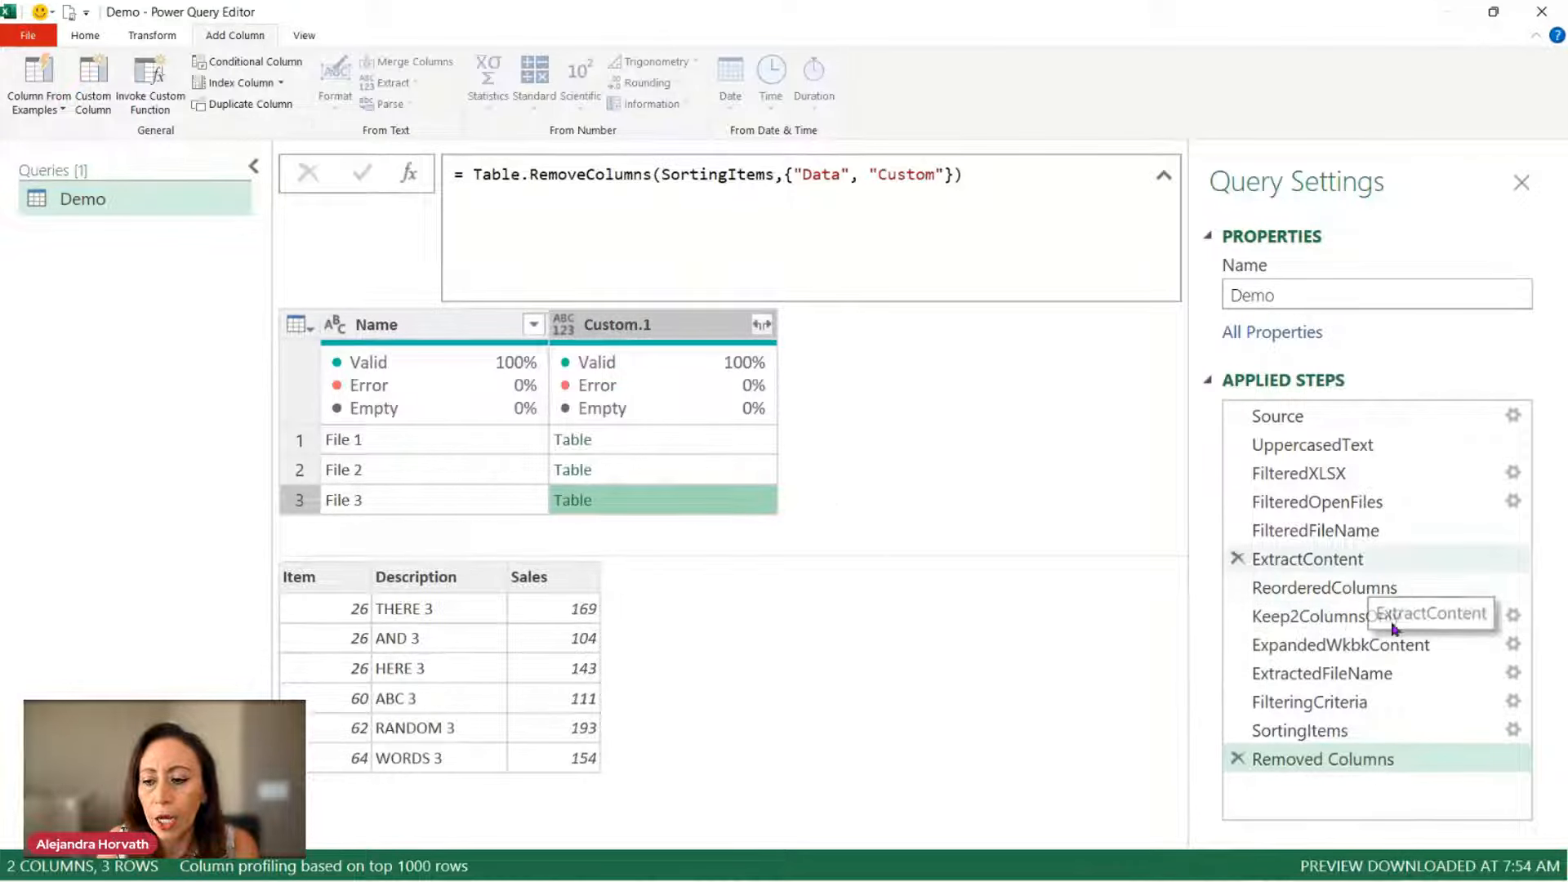
Step: Set the lower Item limit in the FilteringCriteria formula to 10
click(1363, 700)
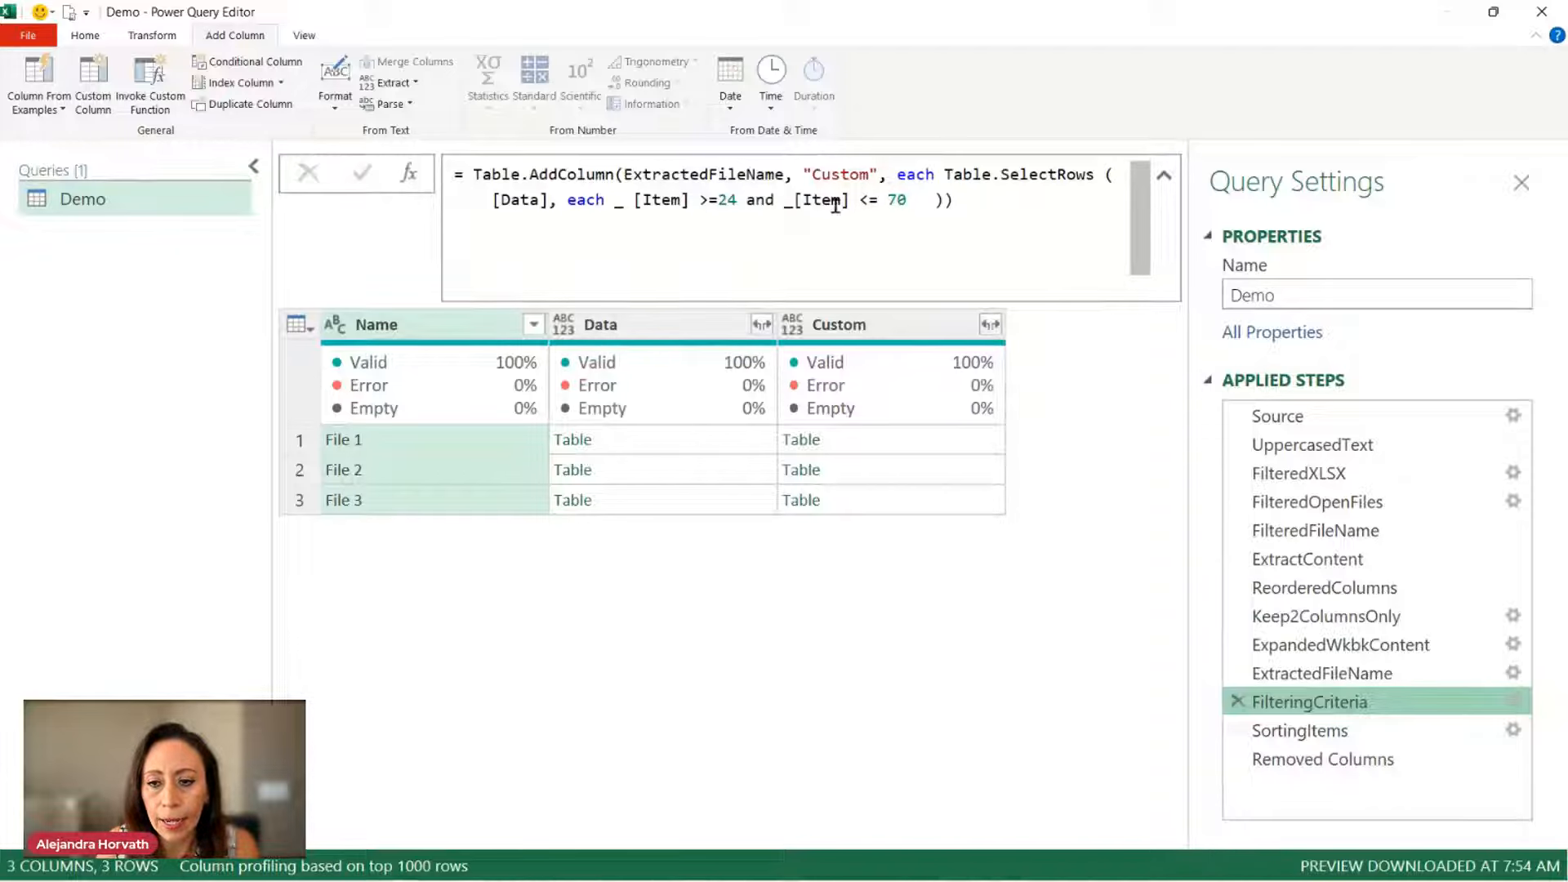
click(725, 198)
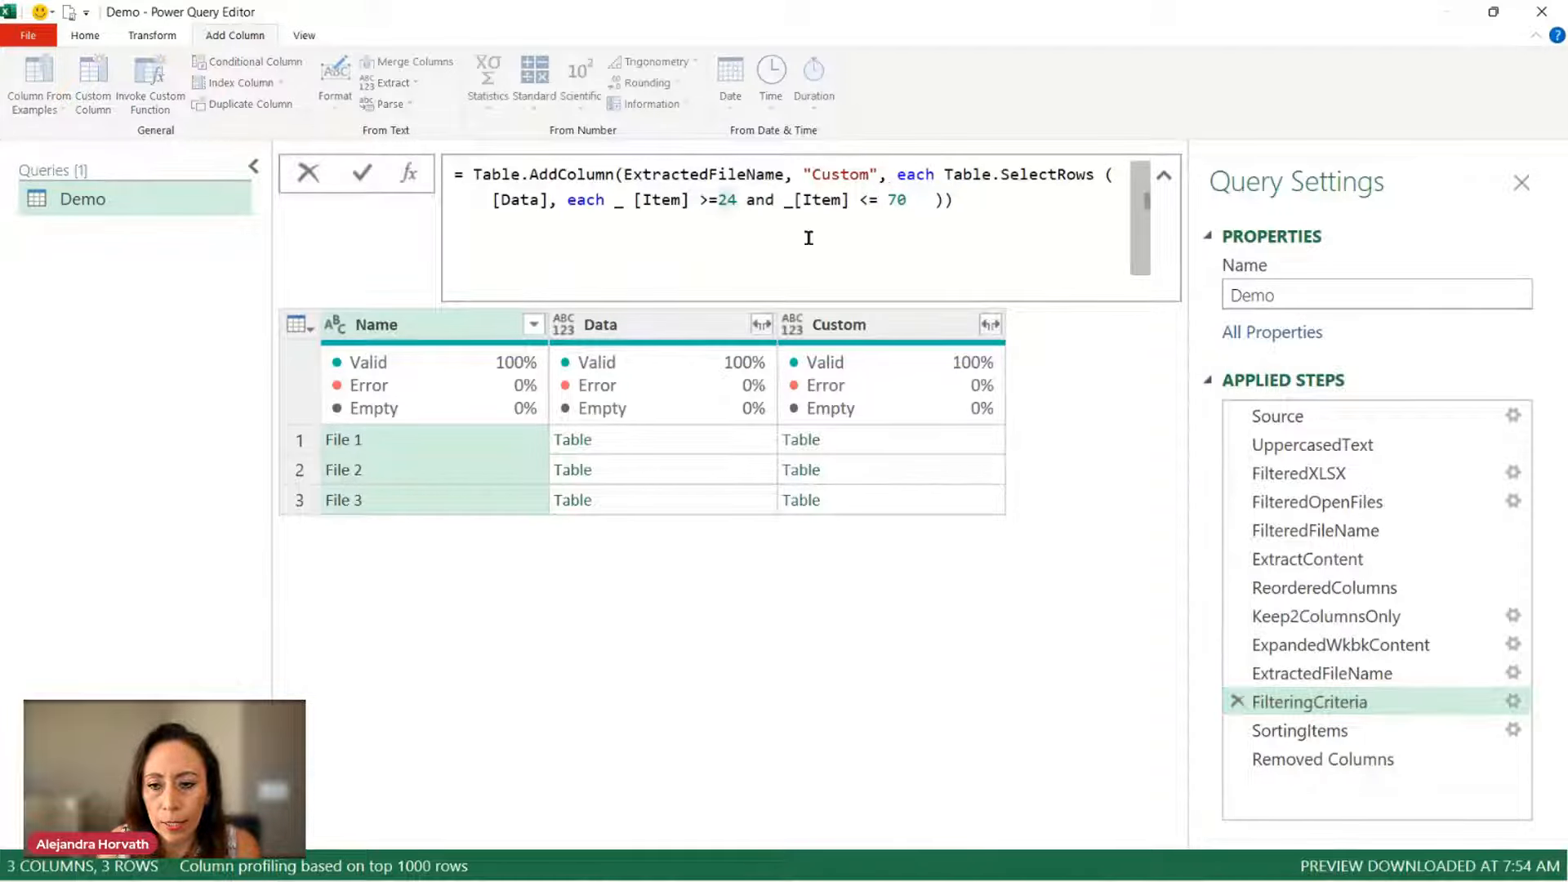
key(BackSpace)
key(Delete)
text(10)
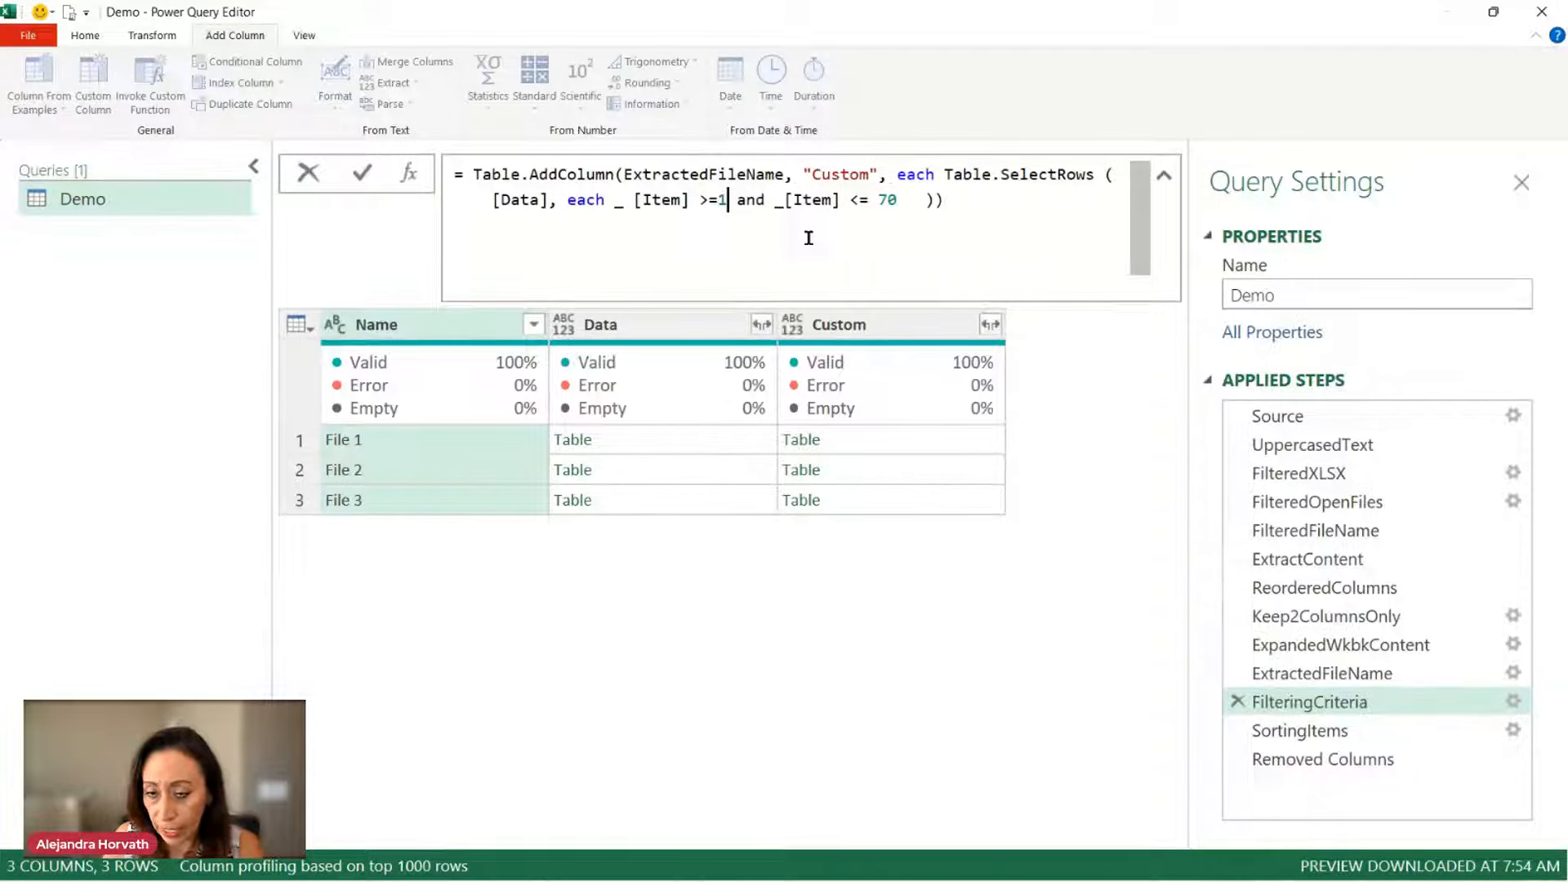
Step: Set the upper Item limit in the FilteringCriteria formula to 20 and apply the change
key(Right)
key(Right)
key(Right)
key(Right)
key(Right)
key(Right)
key(Right)
key(Right)
key(Right)
key(Right)
key(Right)
key(Right)
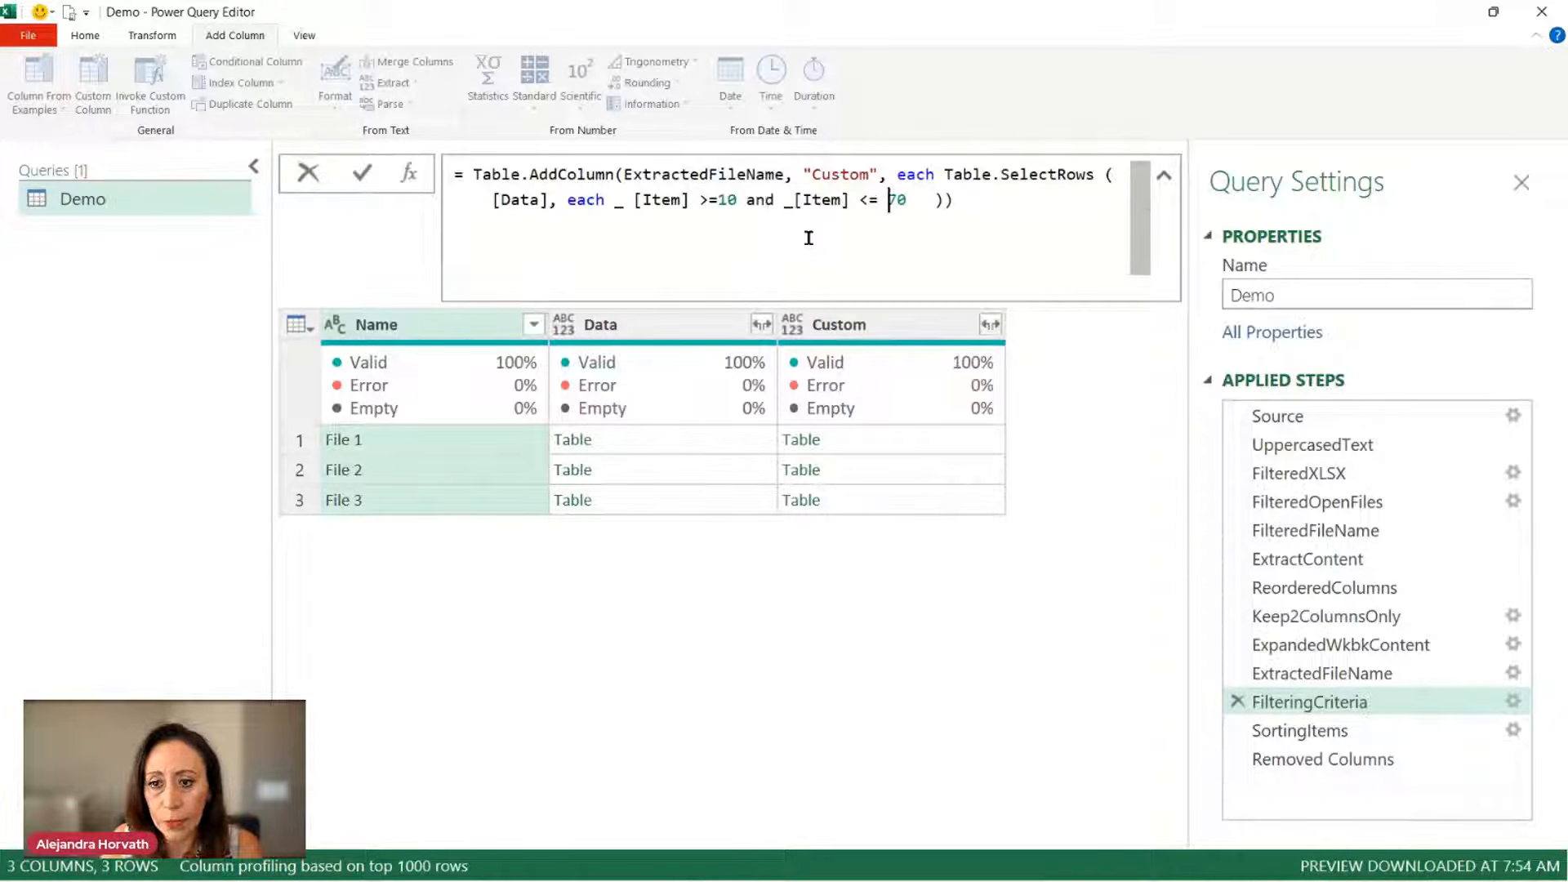
key(Delete)
text(2)
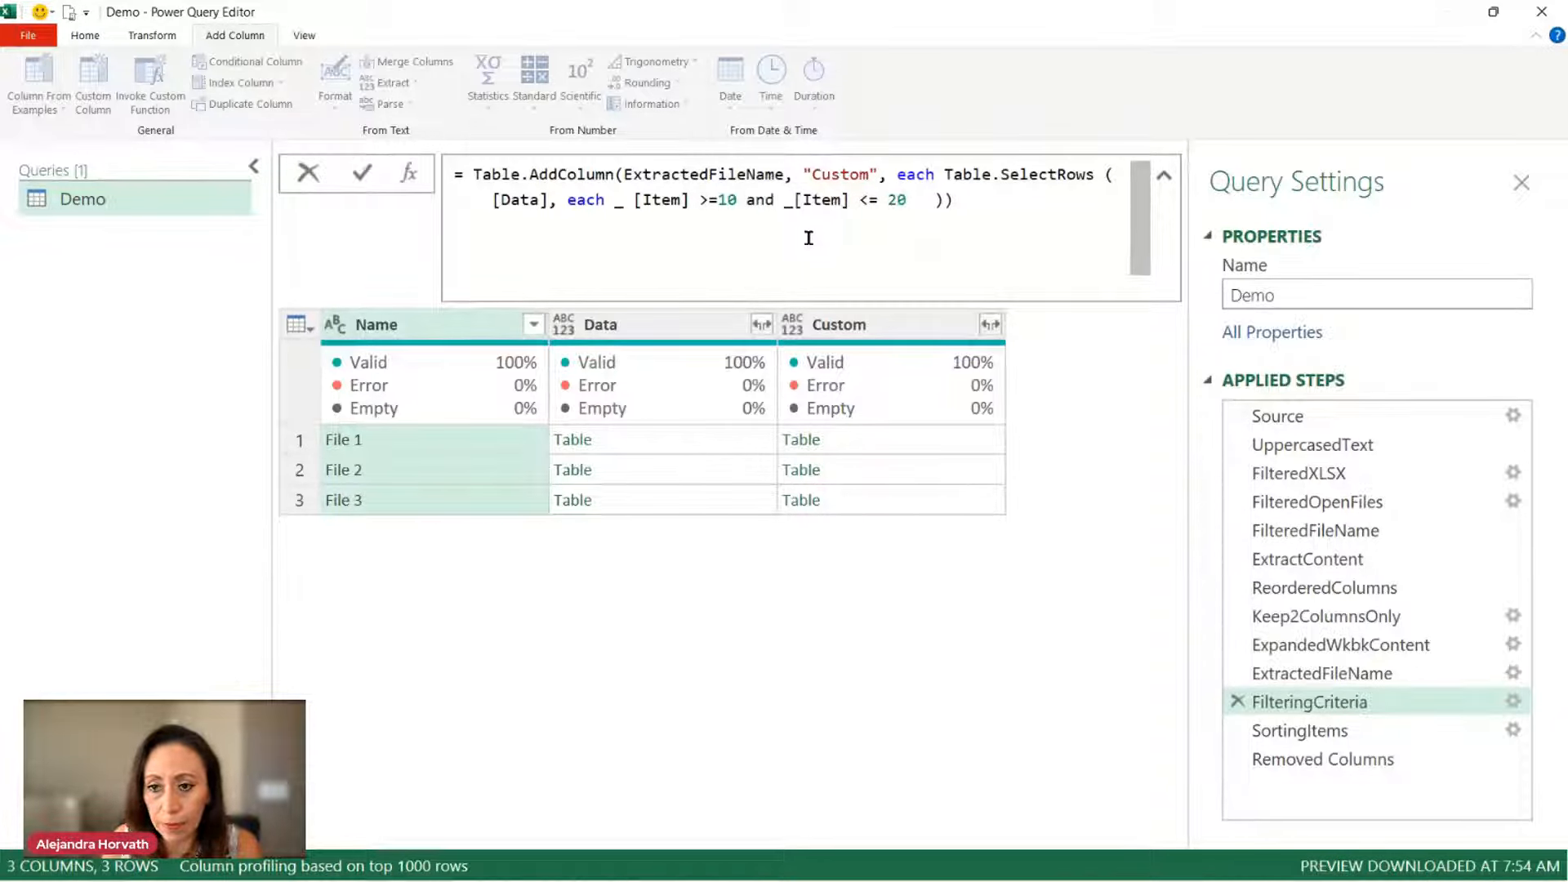
key(Return)
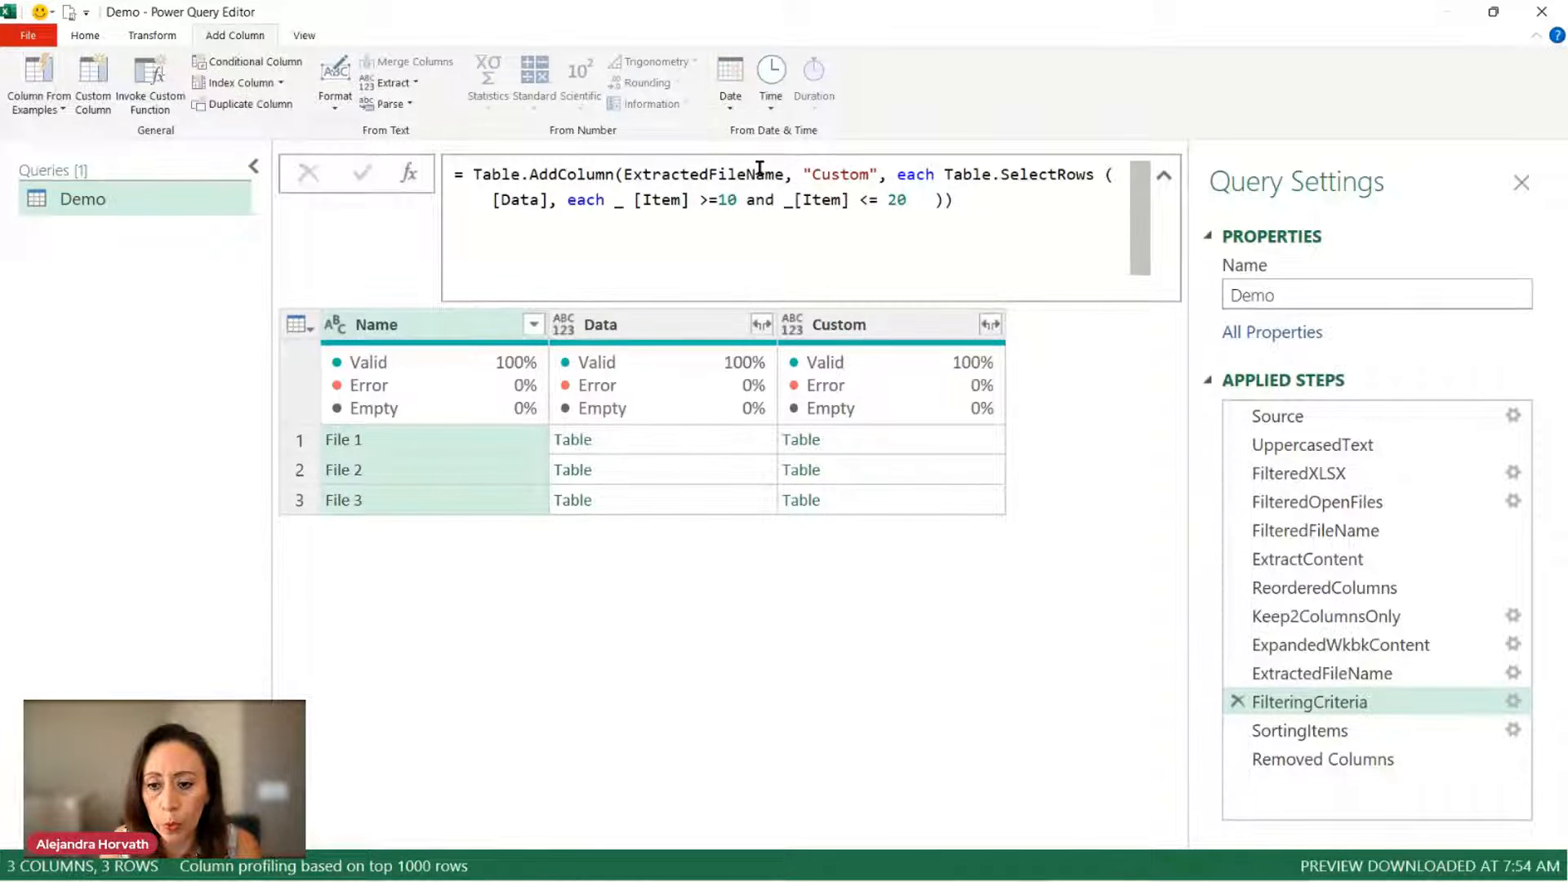
Step: Rename the Removed Columns query step as KeepFinalColumns
click(1417, 760)
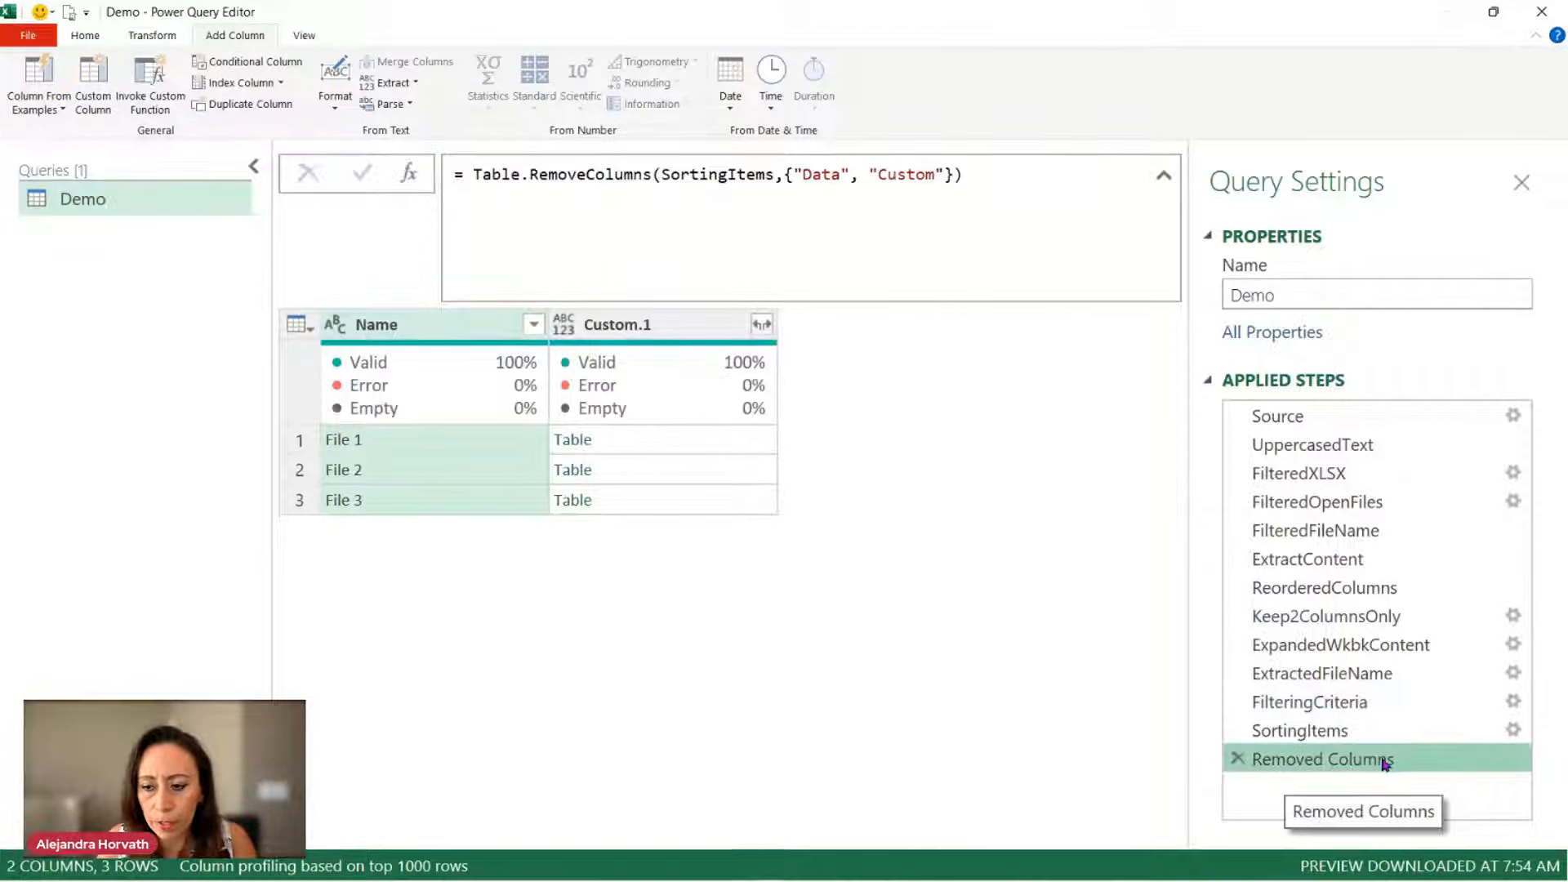
click(1386, 762)
text(Keep)
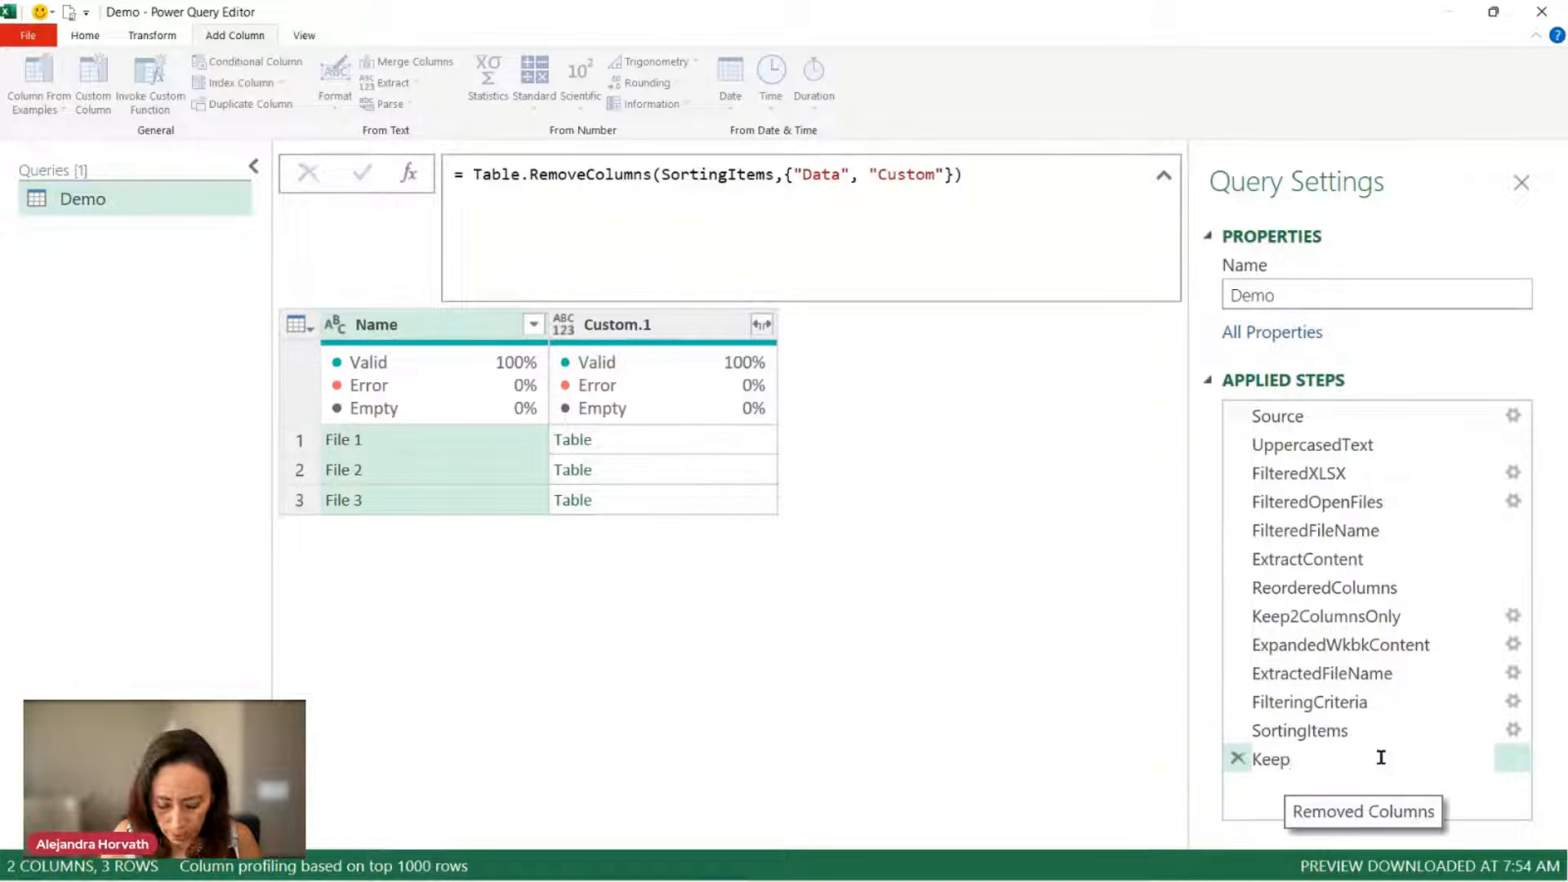
text(FinalCol)
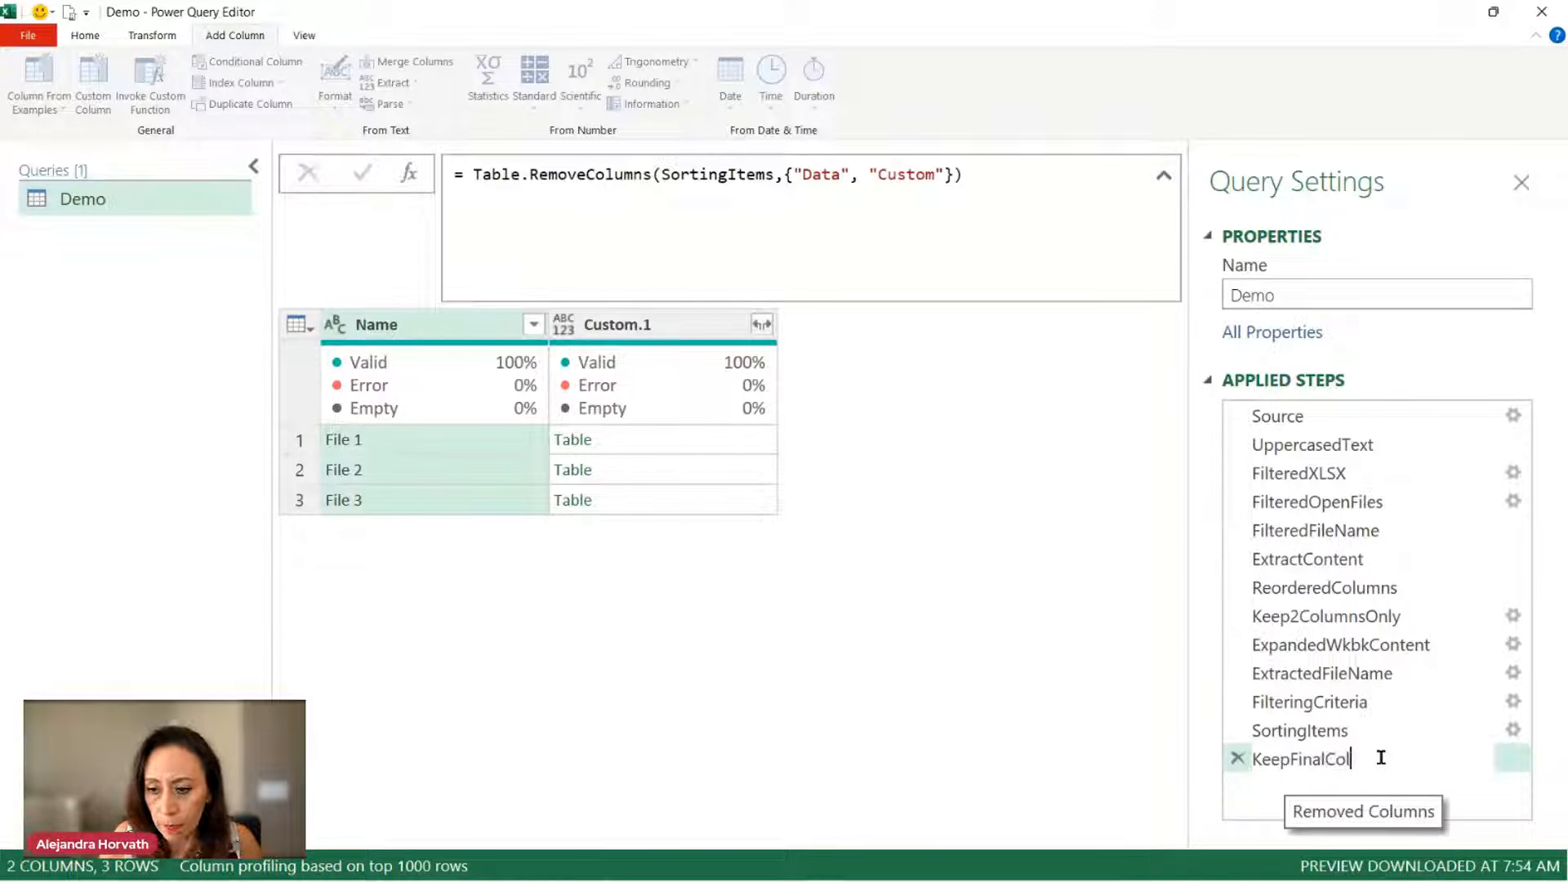
text(umns)
key(Return)
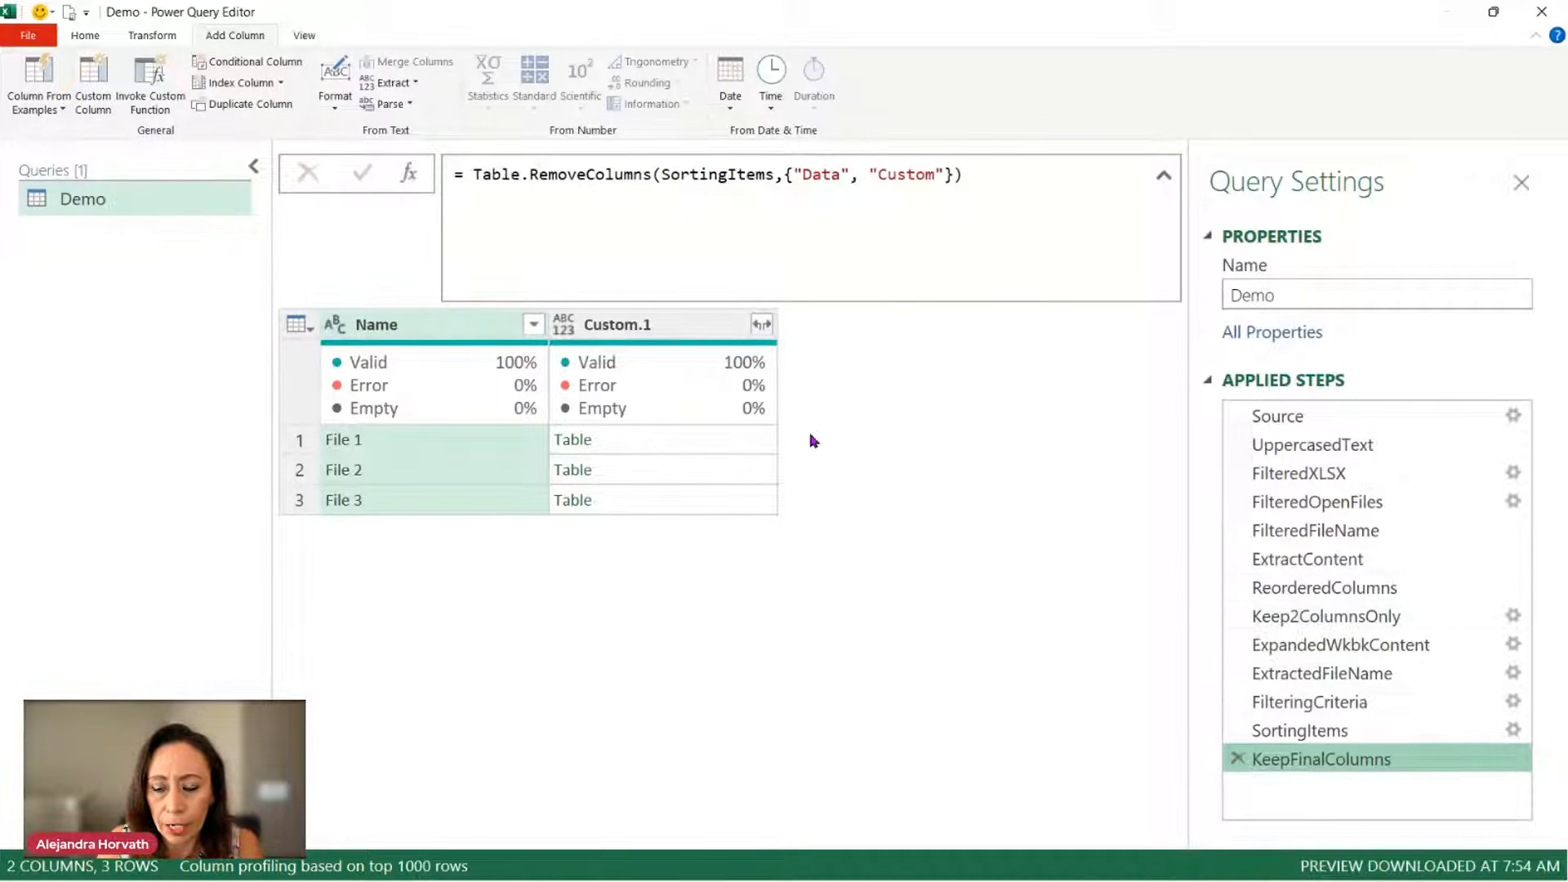
Step: Preview the Custom.1 tables of all three files to check them against the 10 to 20 Item range
click(750, 454)
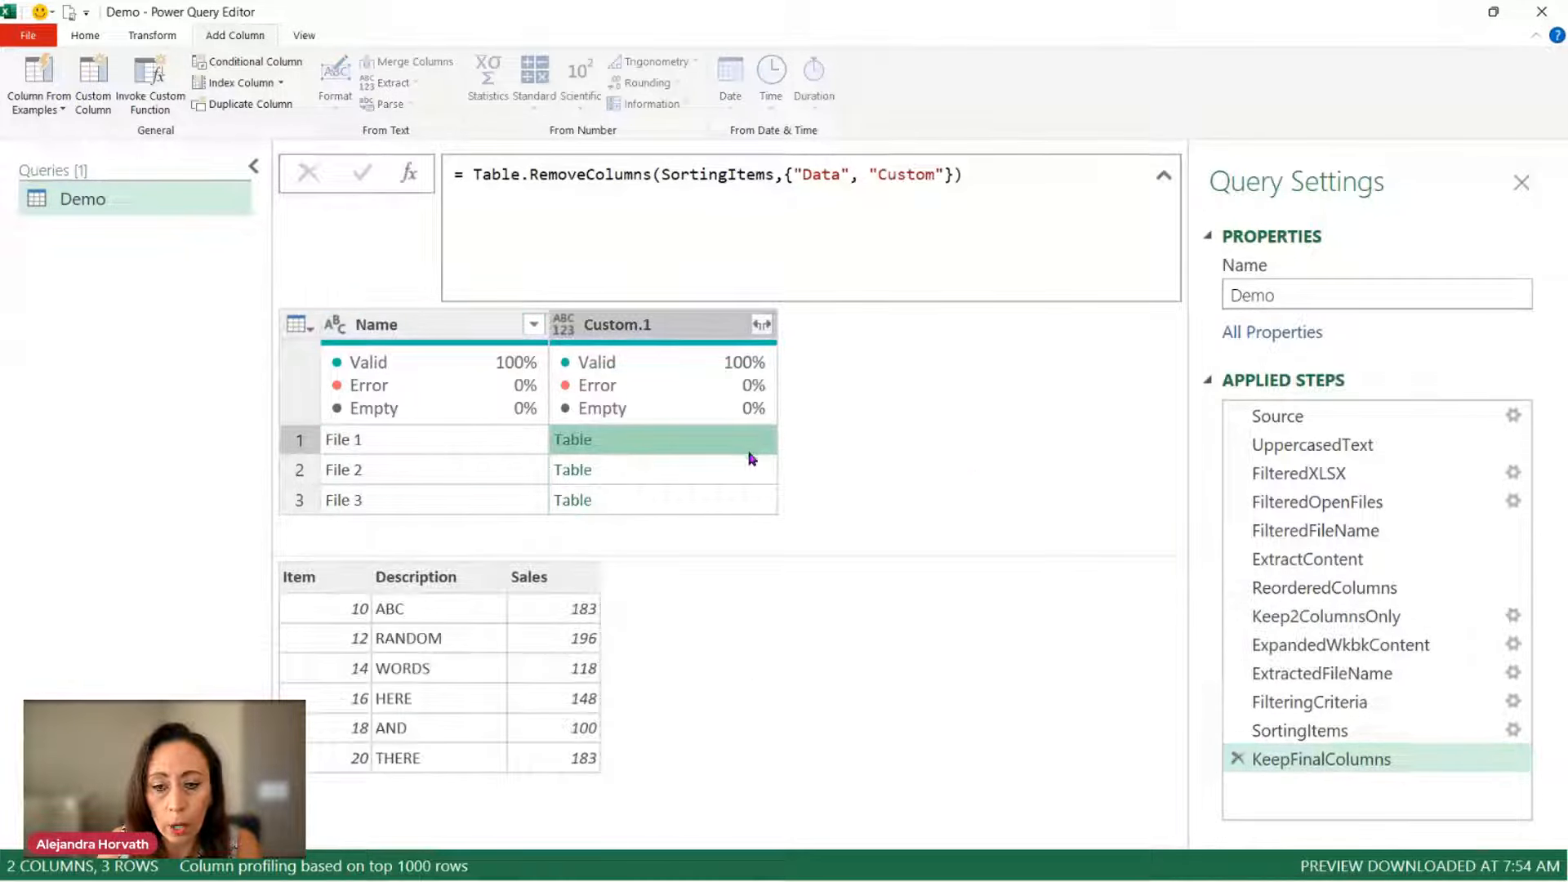
click(758, 475)
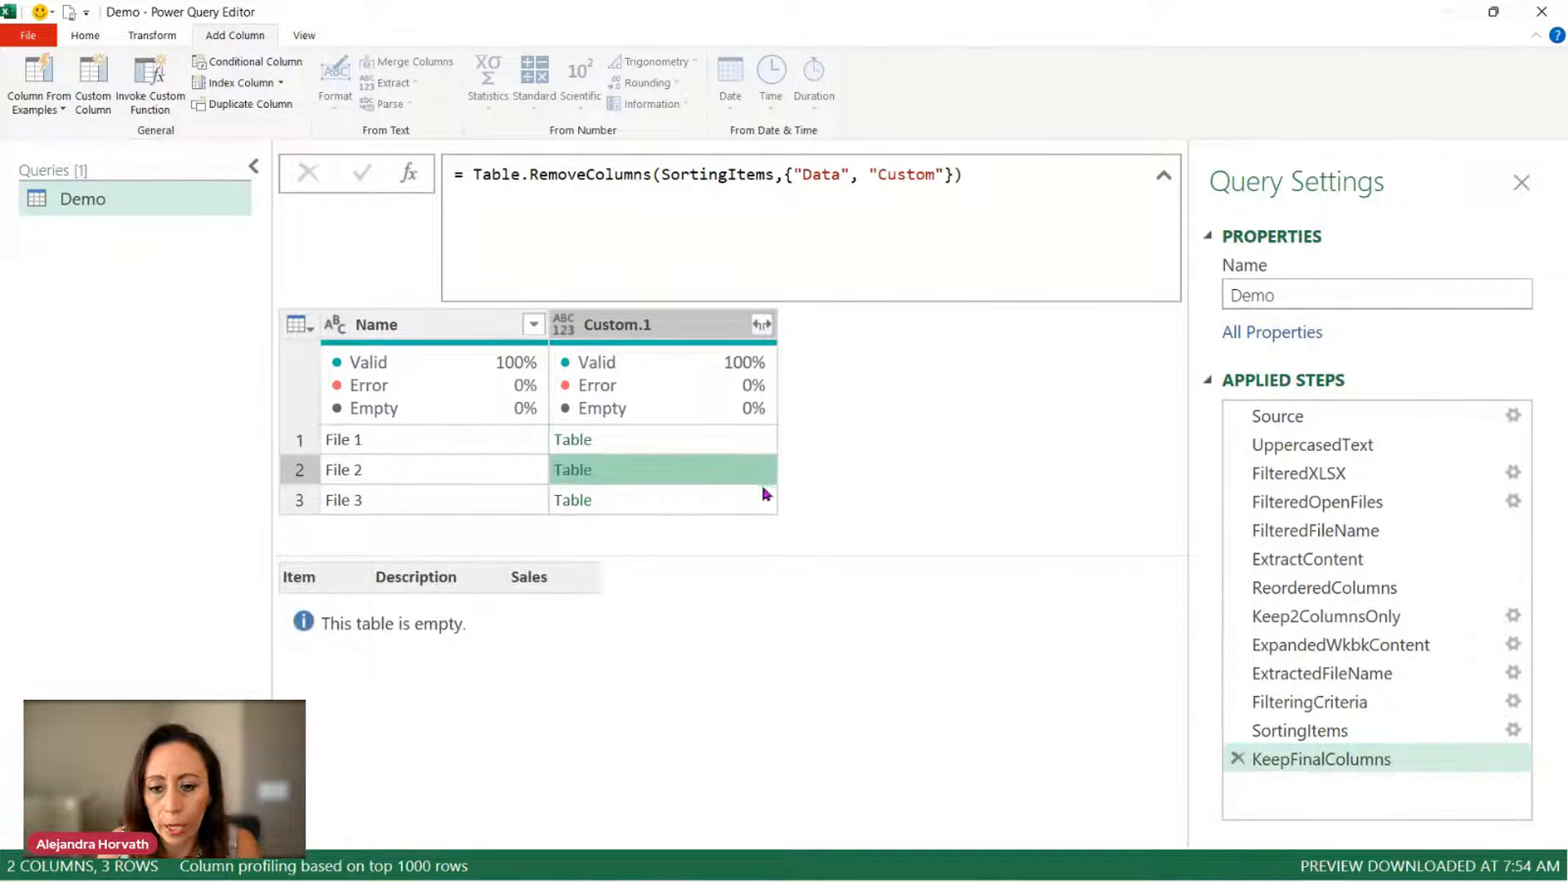
click(750, 445)
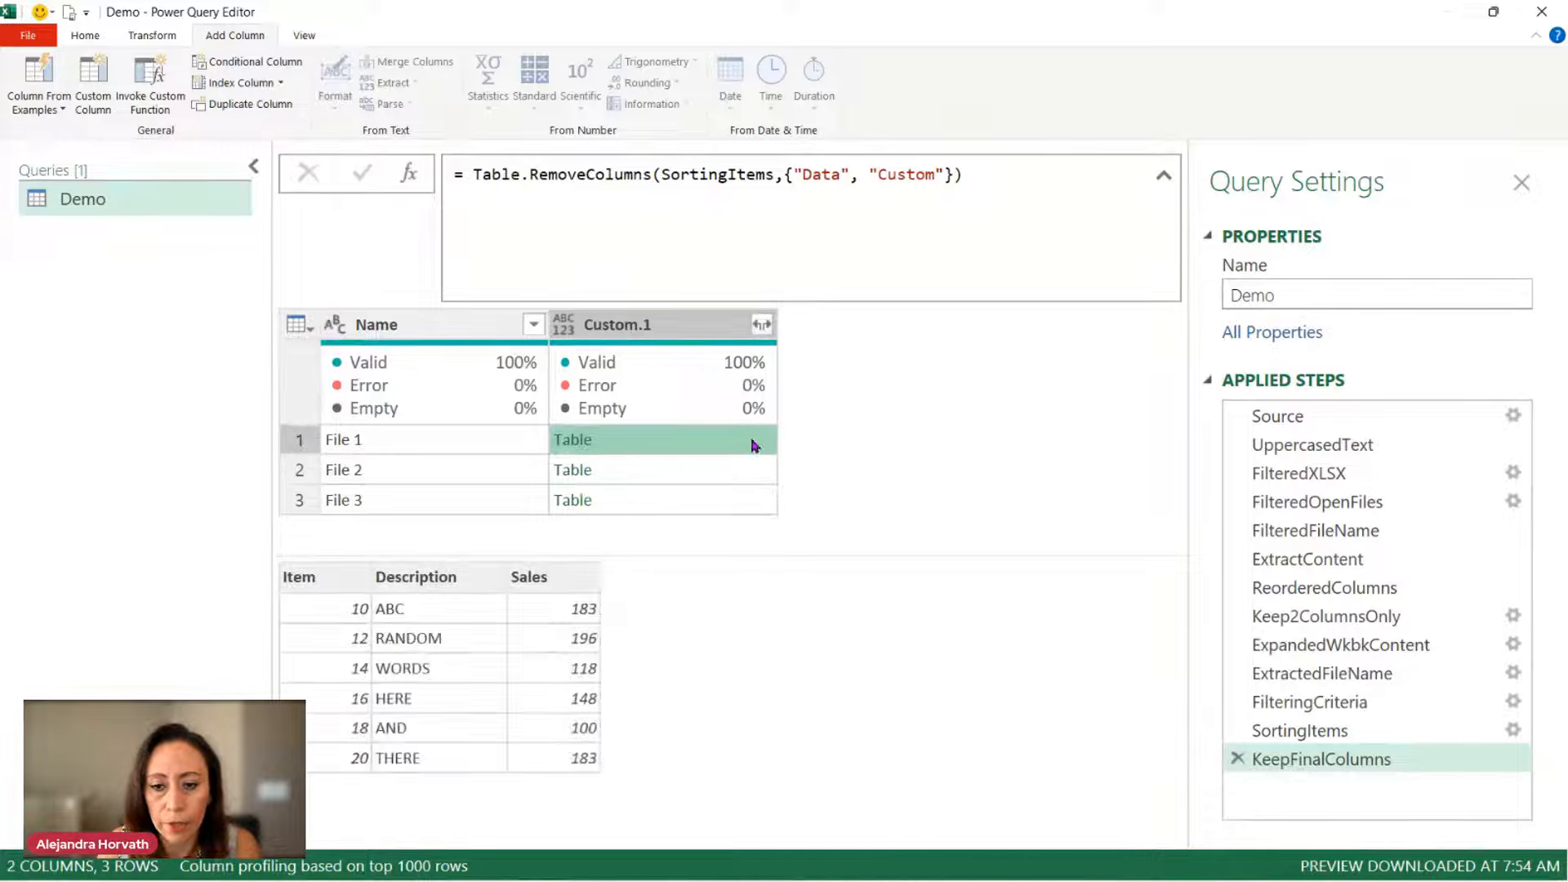
click(715, 467)
click(737, 502)
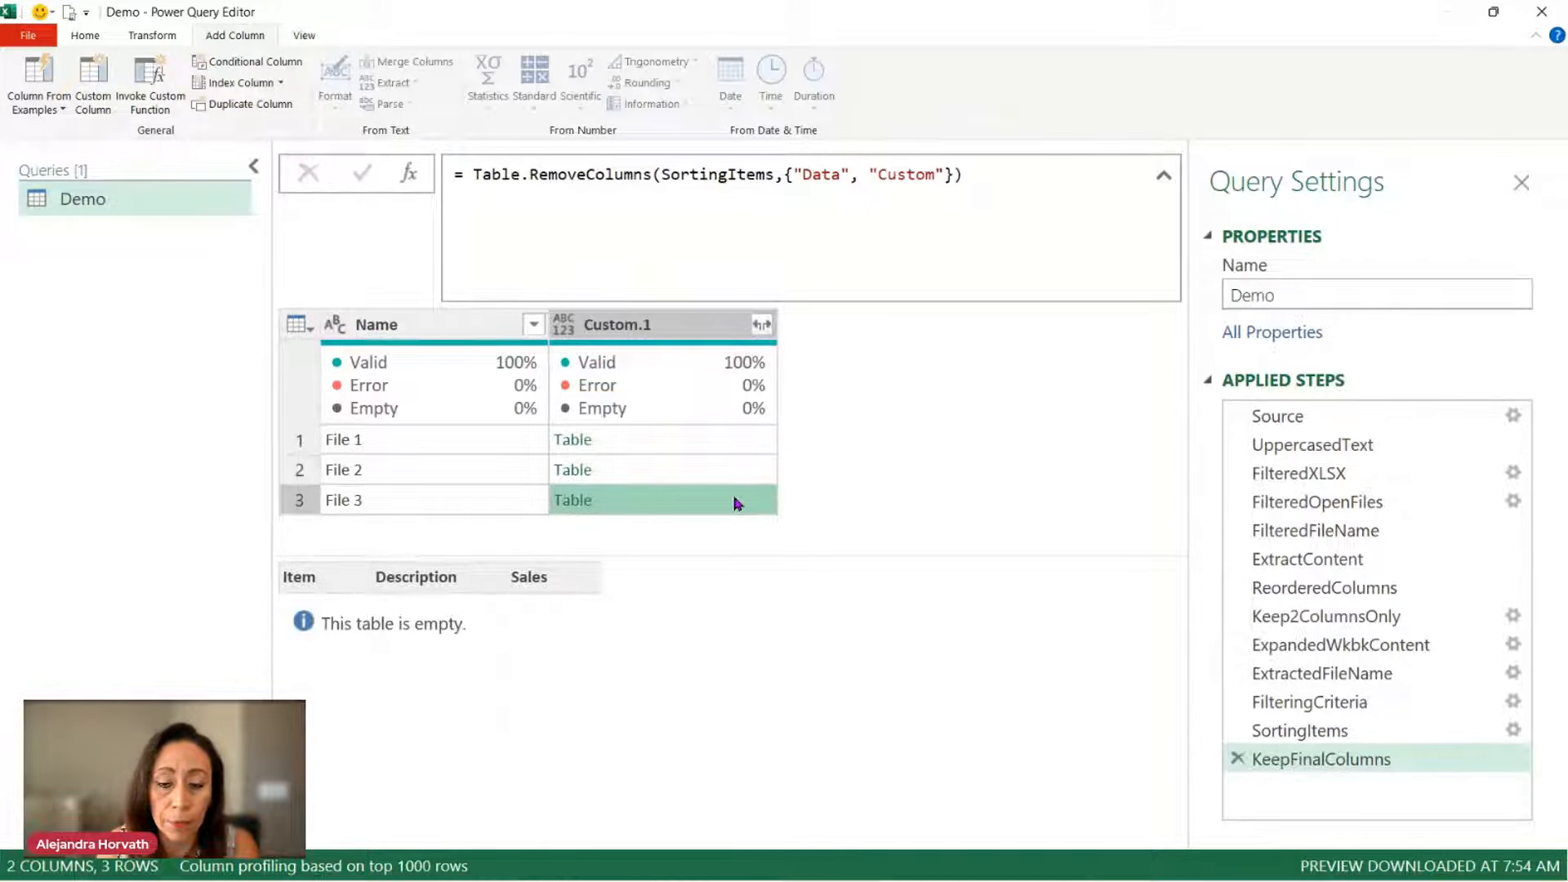
Step: Expand the Custom.1 tables into Item, Description and Sales without a column name prefix, and inspect the File 2 and File 3 rows
click(762, 324)
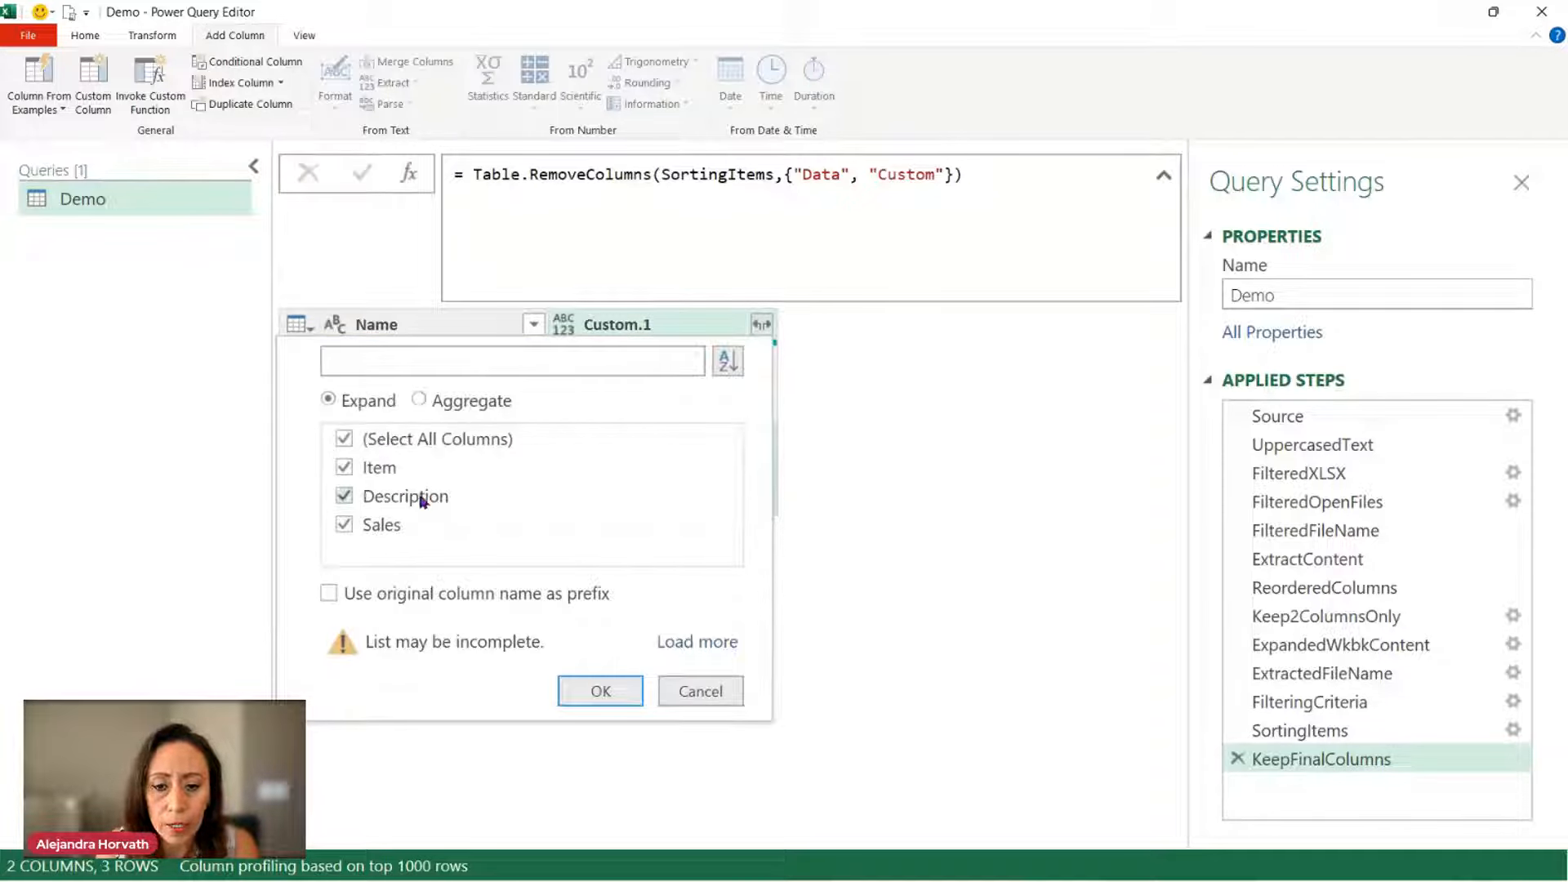
click(611, 690)
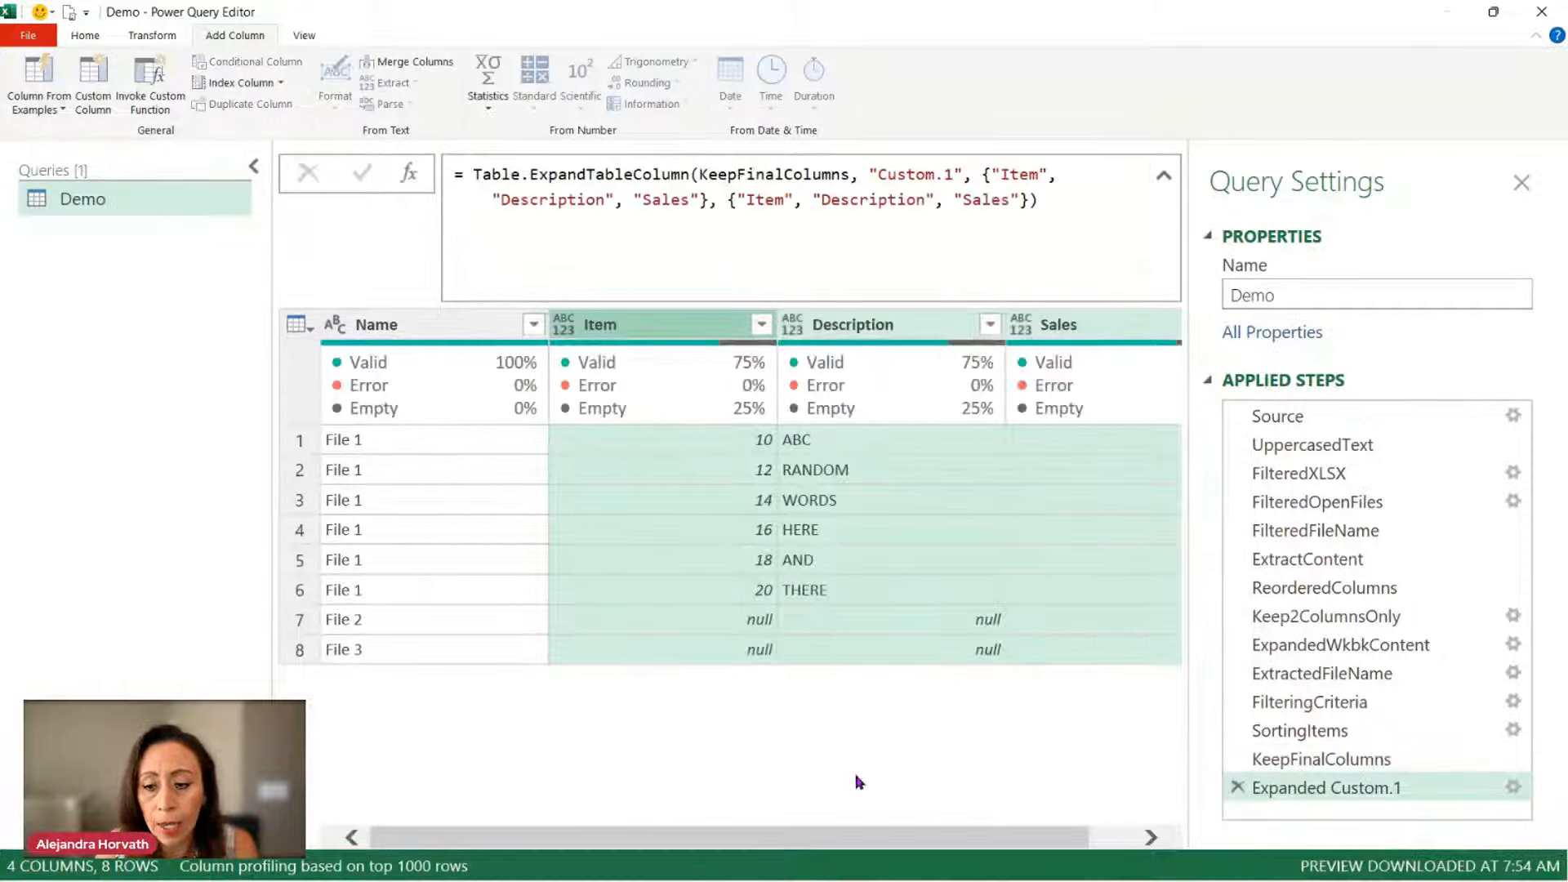
click(376, 622)
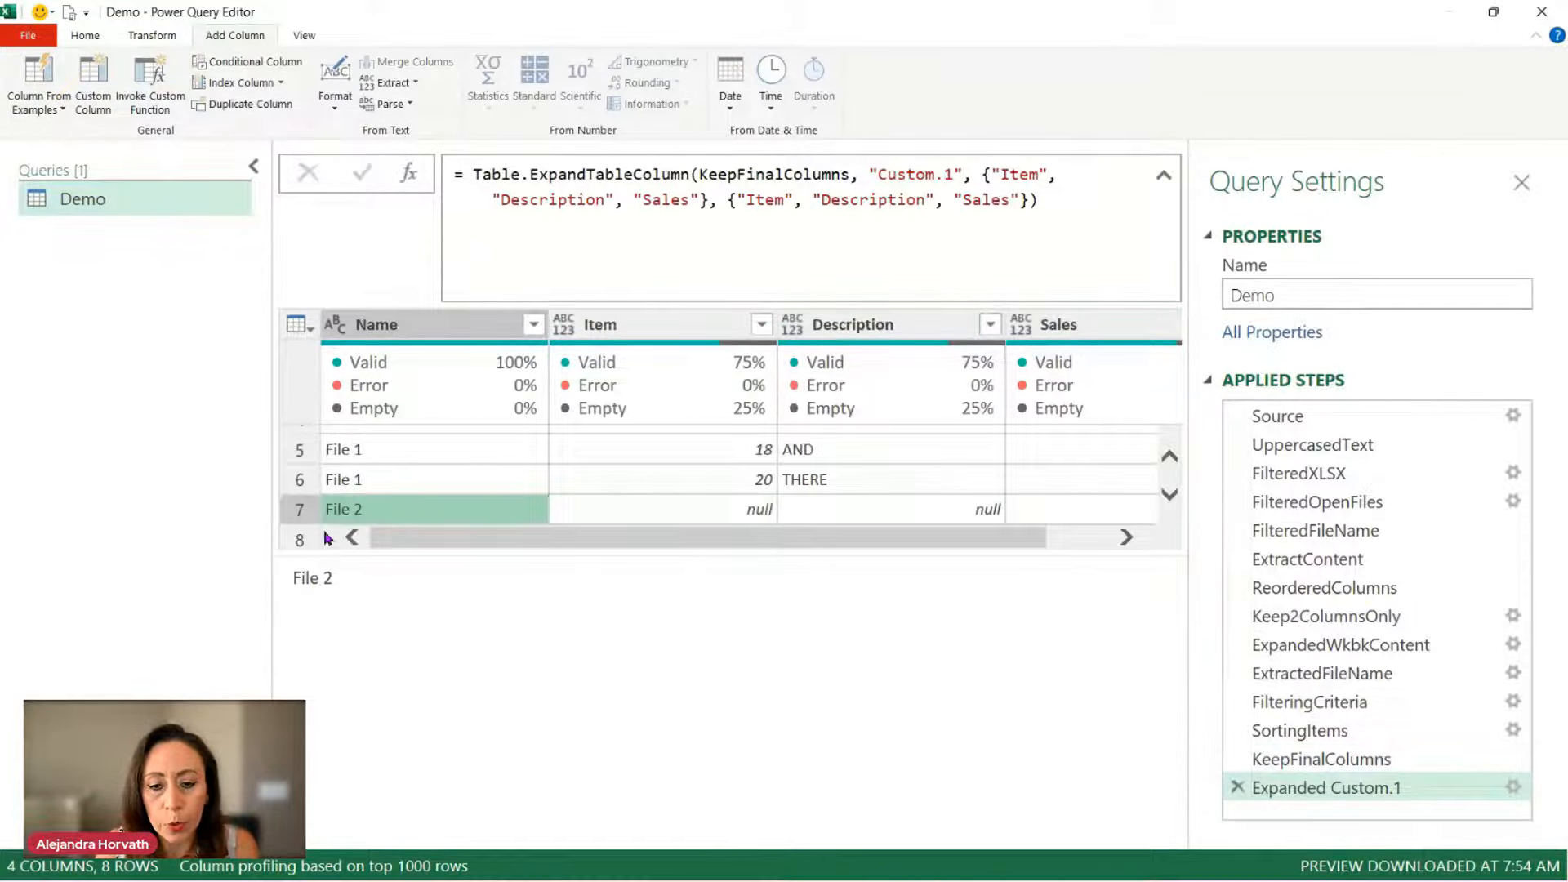
drag(321, 556, 324, 698)
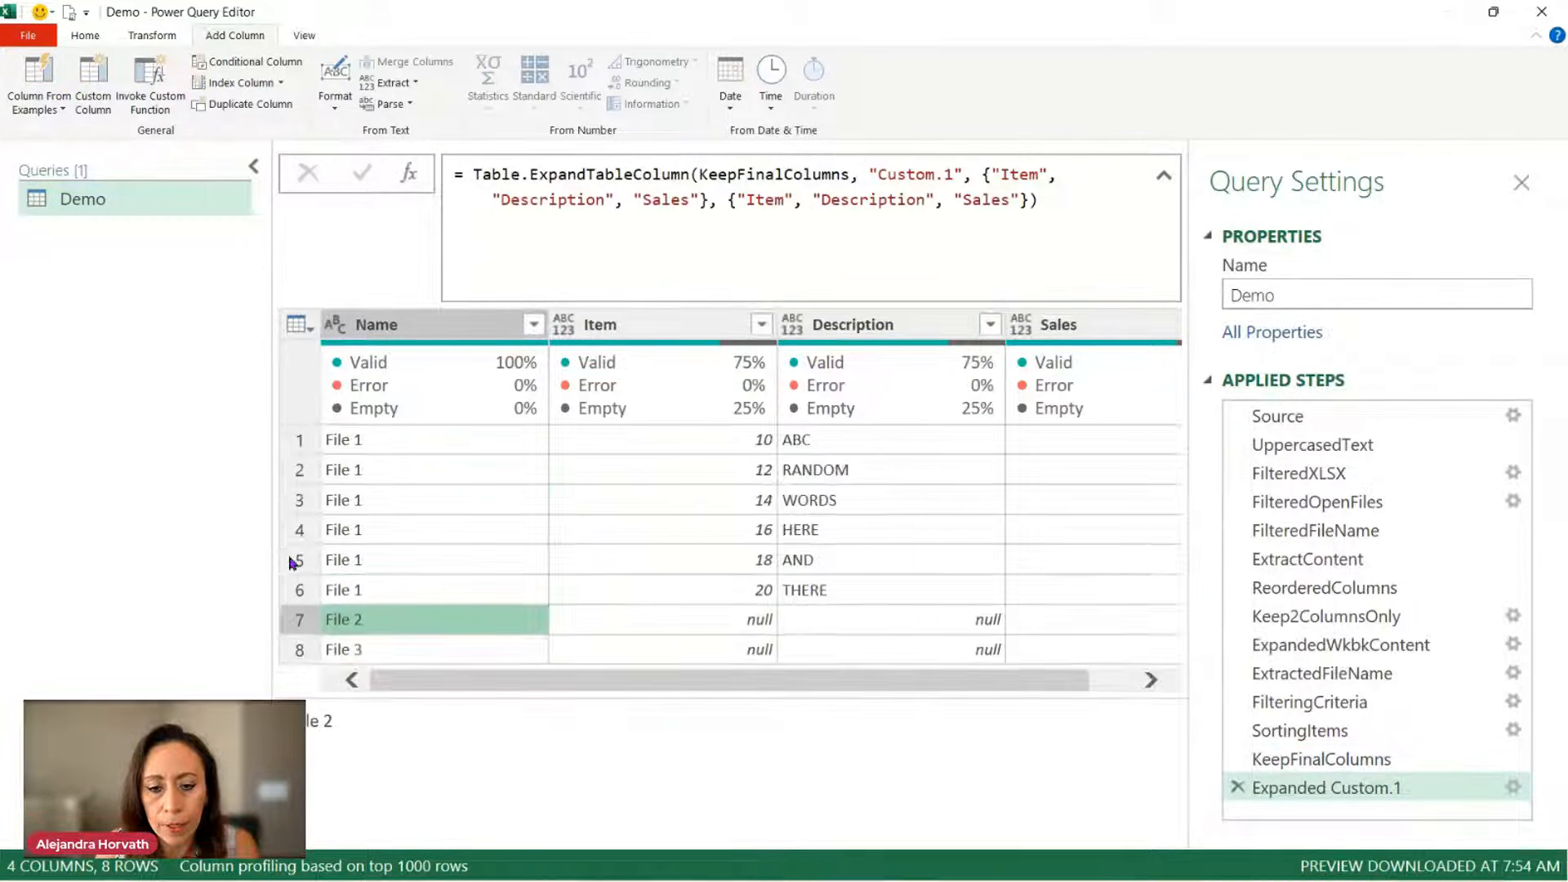
click(302, 651)
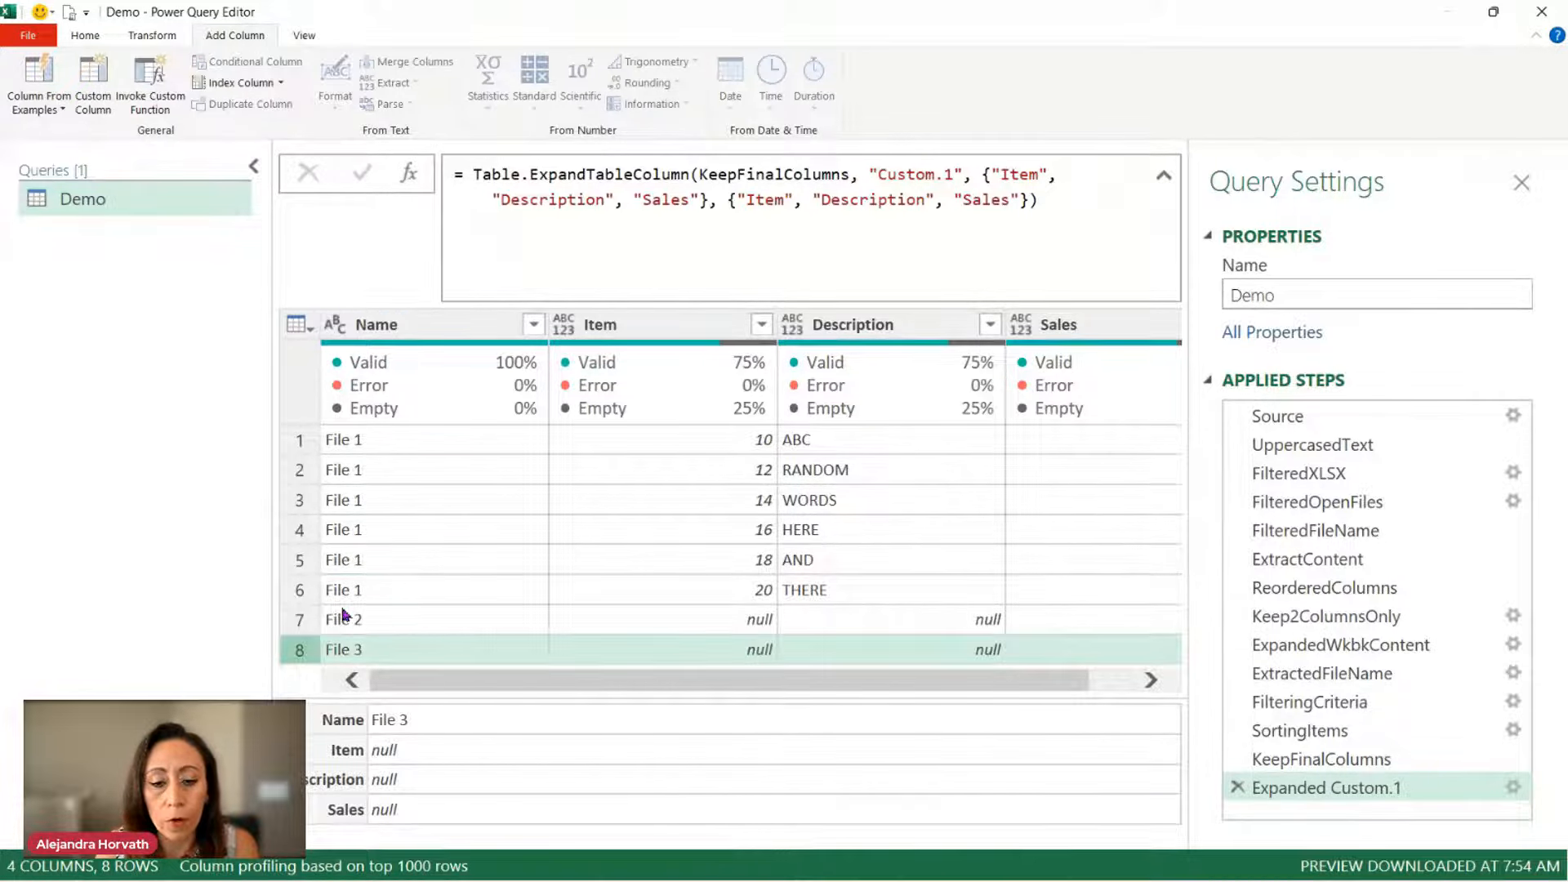
click(302, 621)
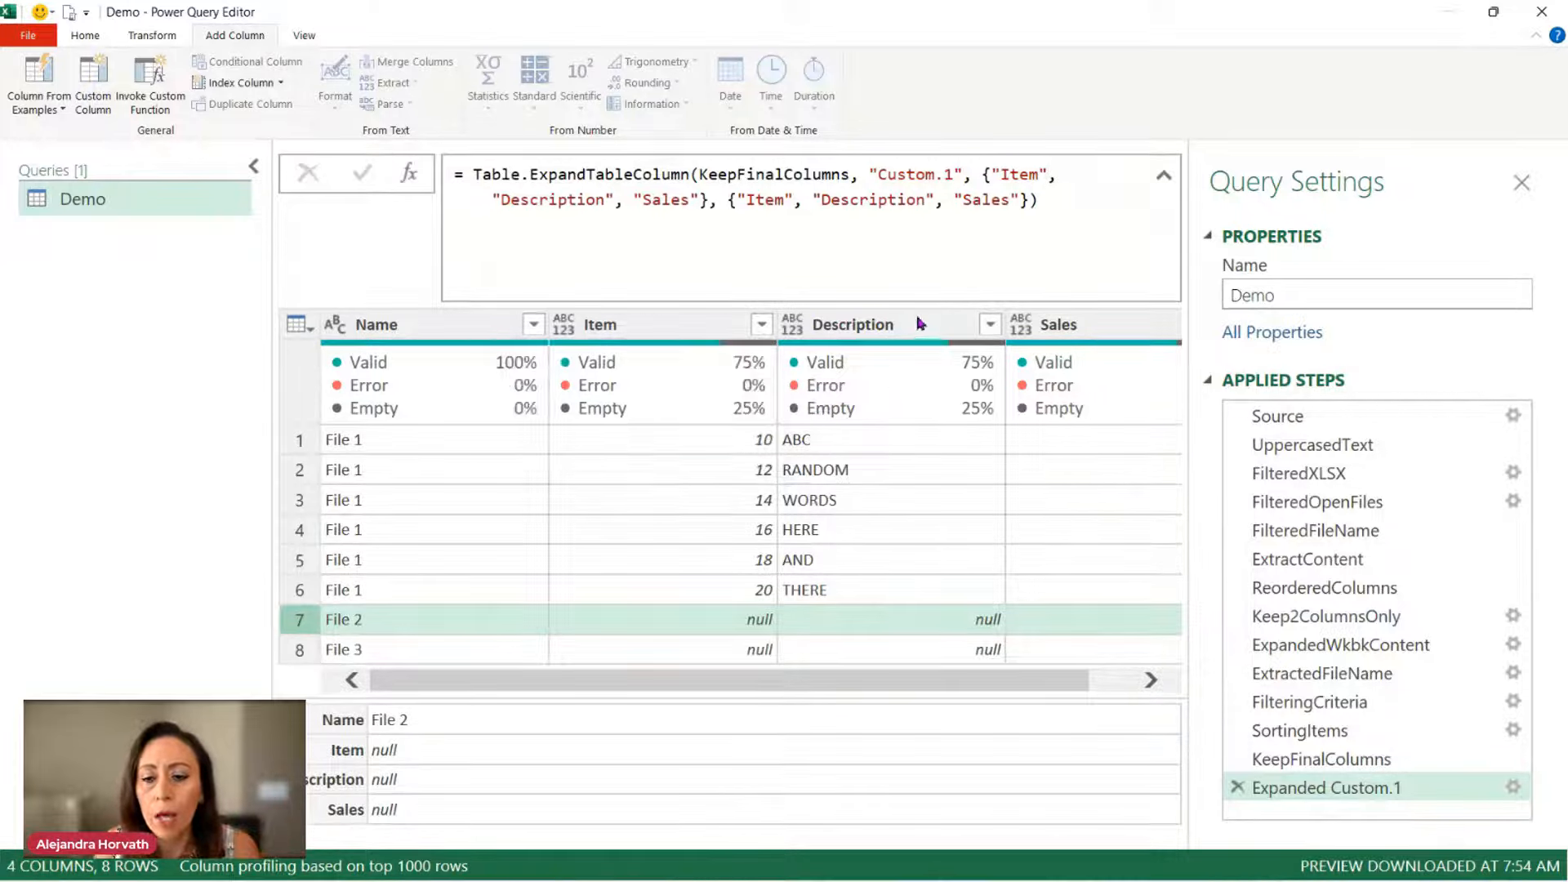
Step: Try filtering the null values out of the expanded Item column and review the generated formula
click(761, 325)
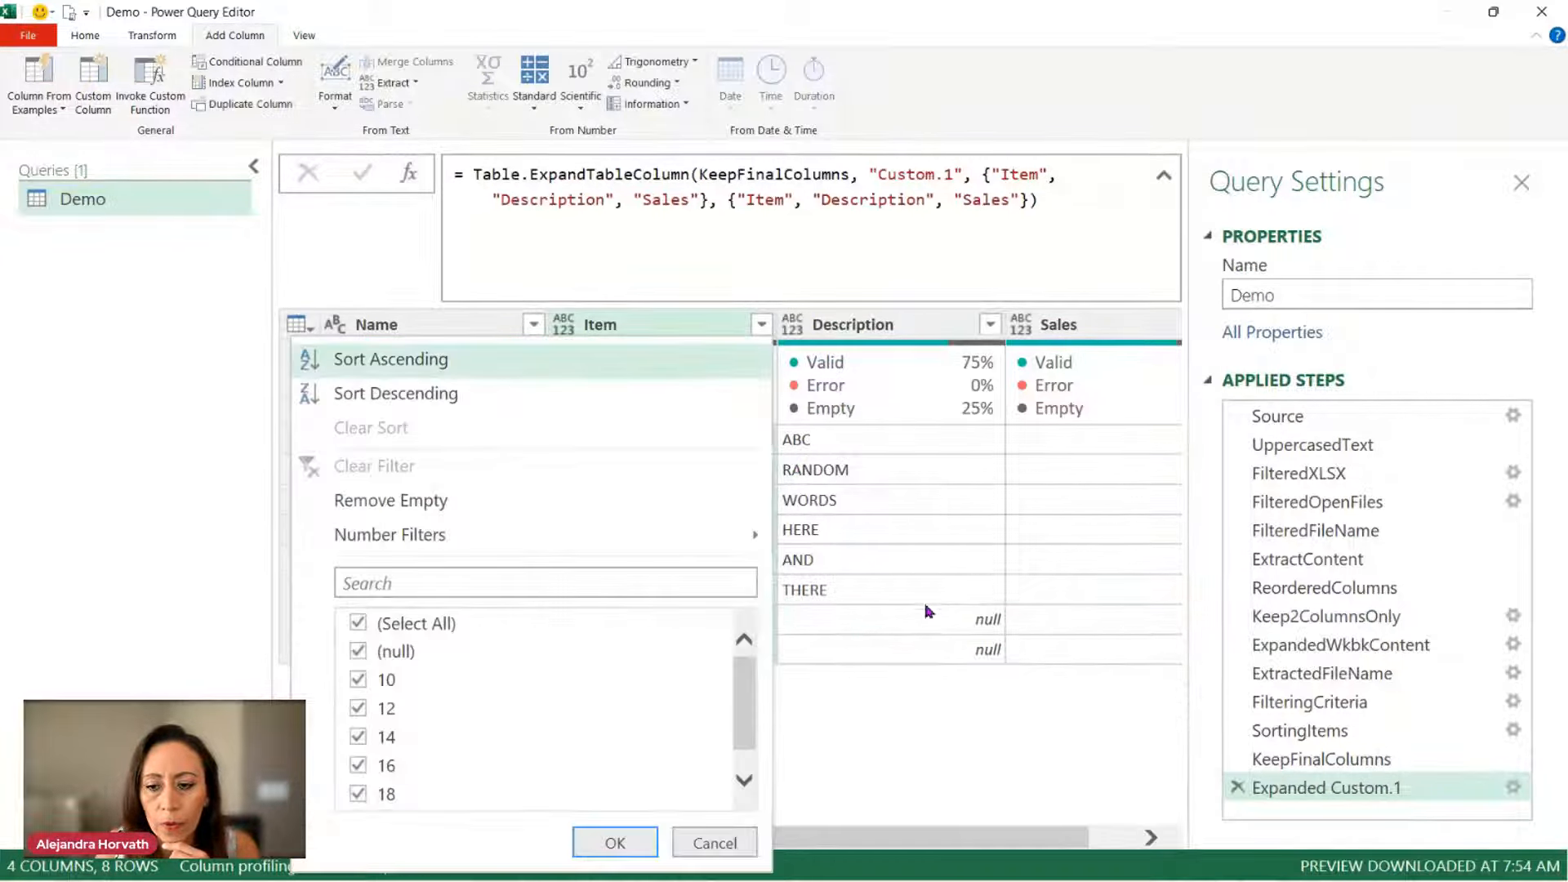
click(360, 653)
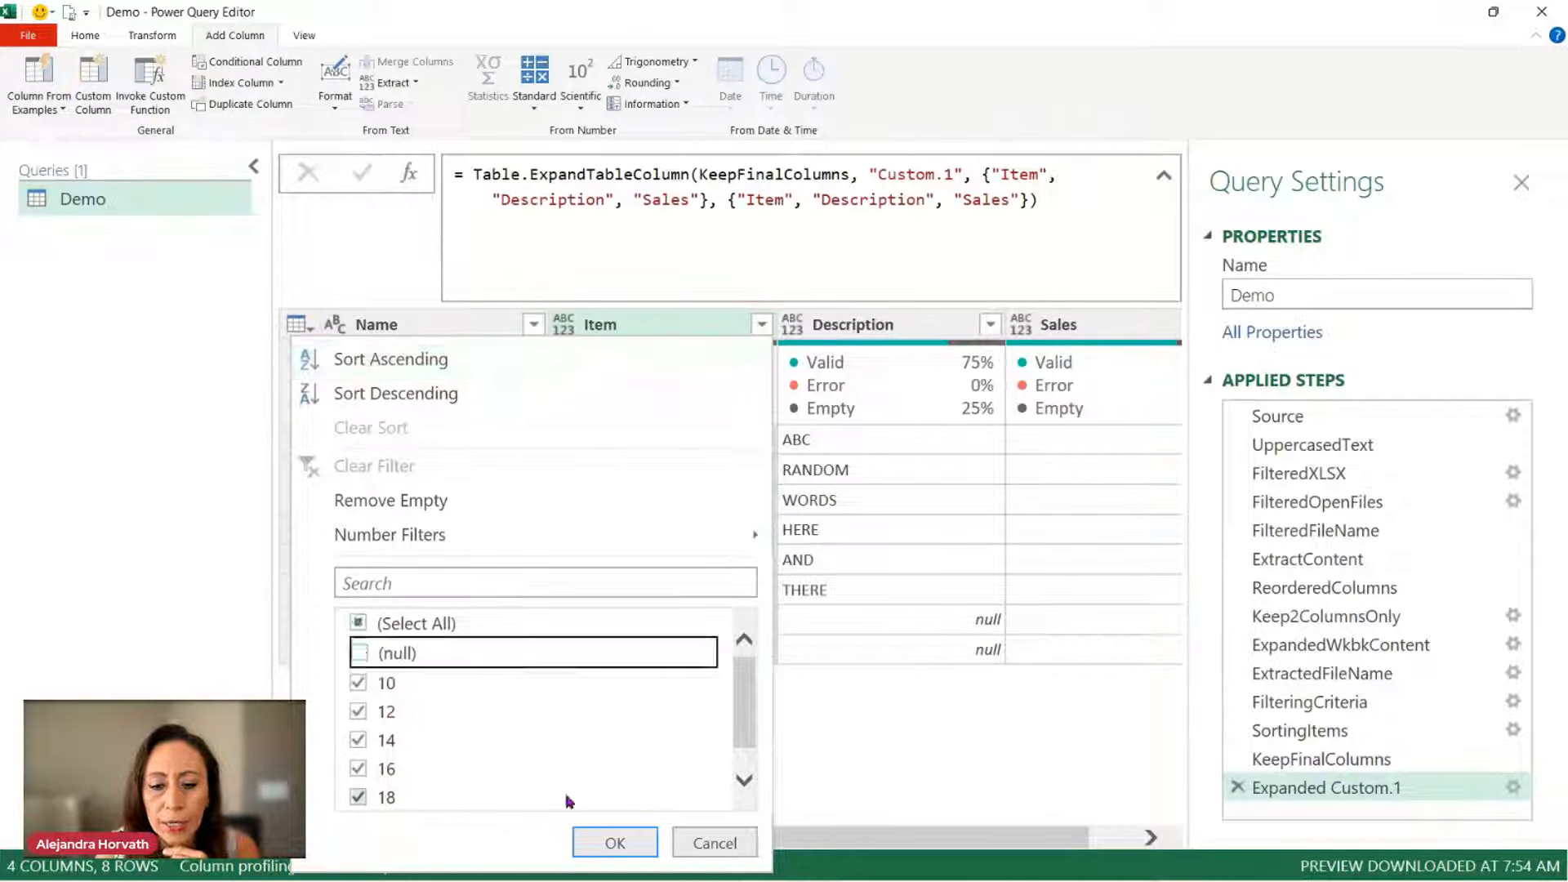
click(614, 842)
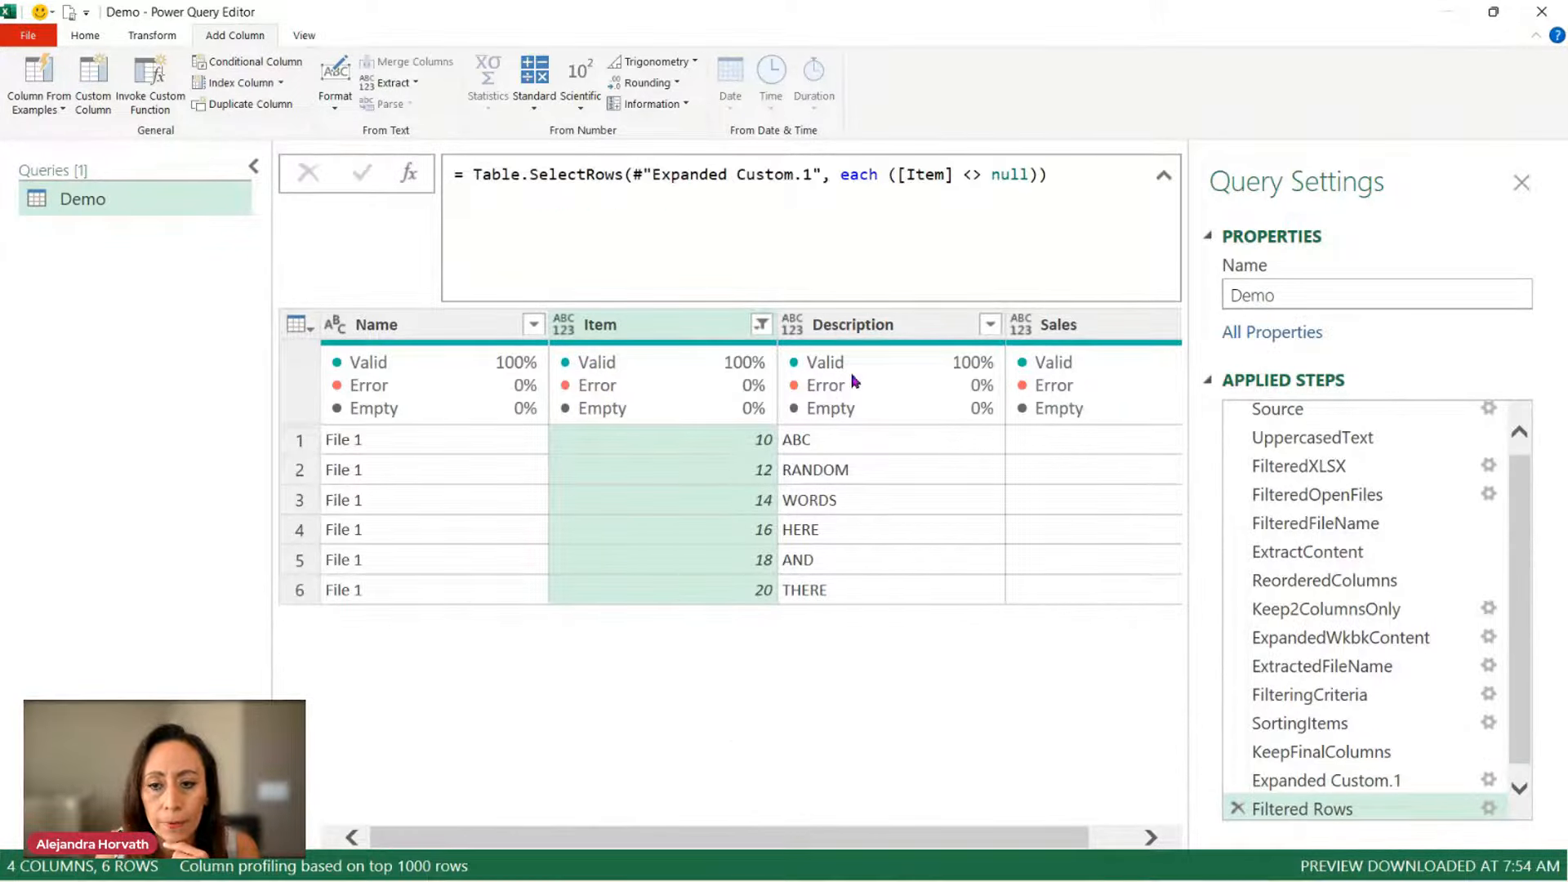
drag(1049, 174, 462, 176)
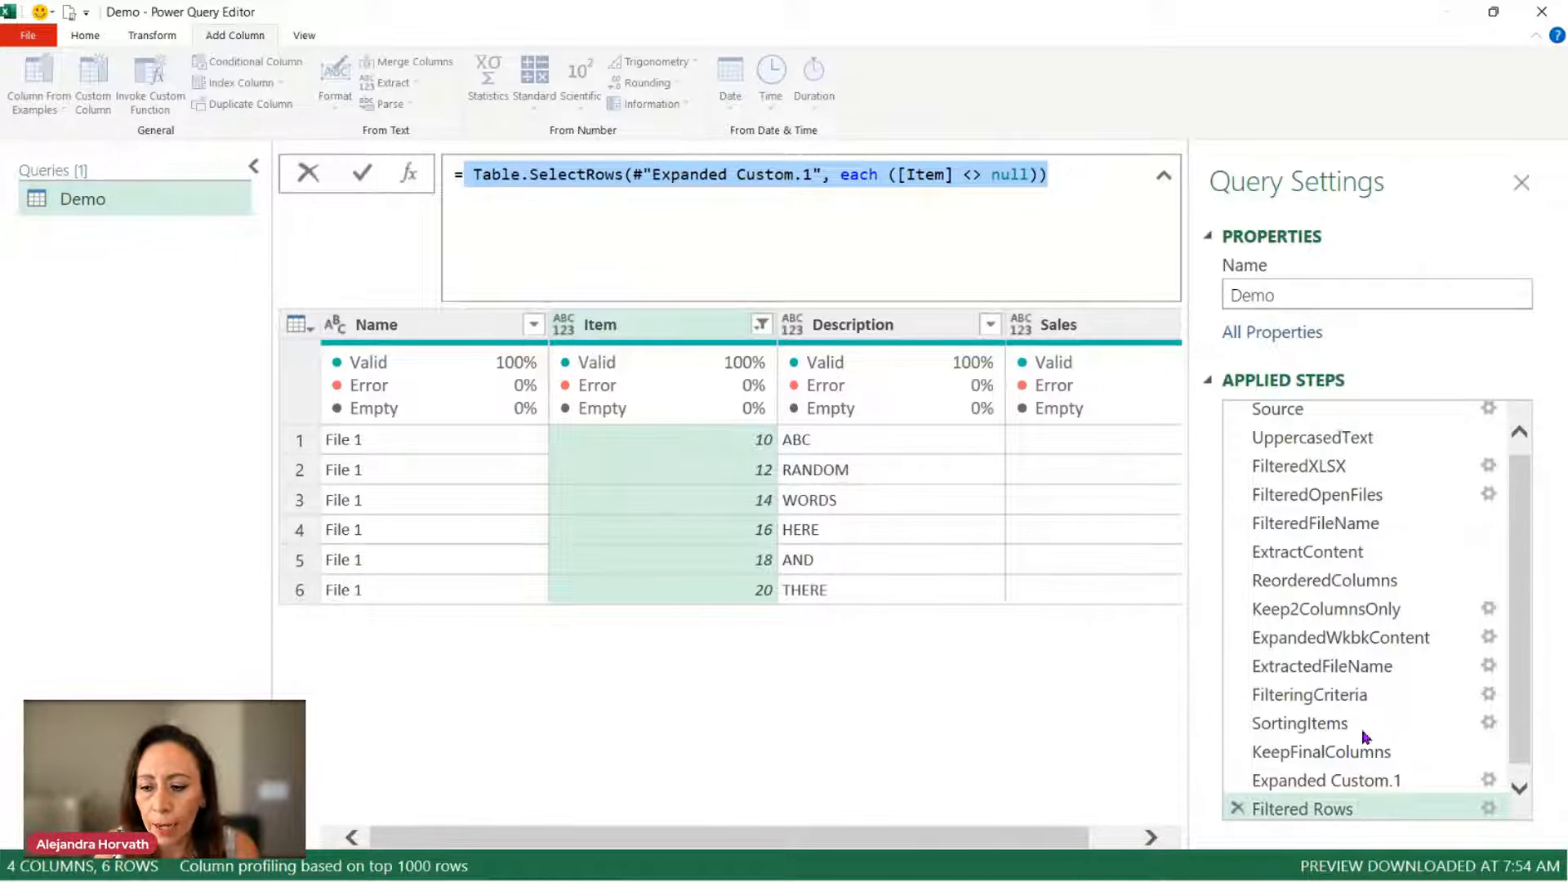
click(1347, 696)
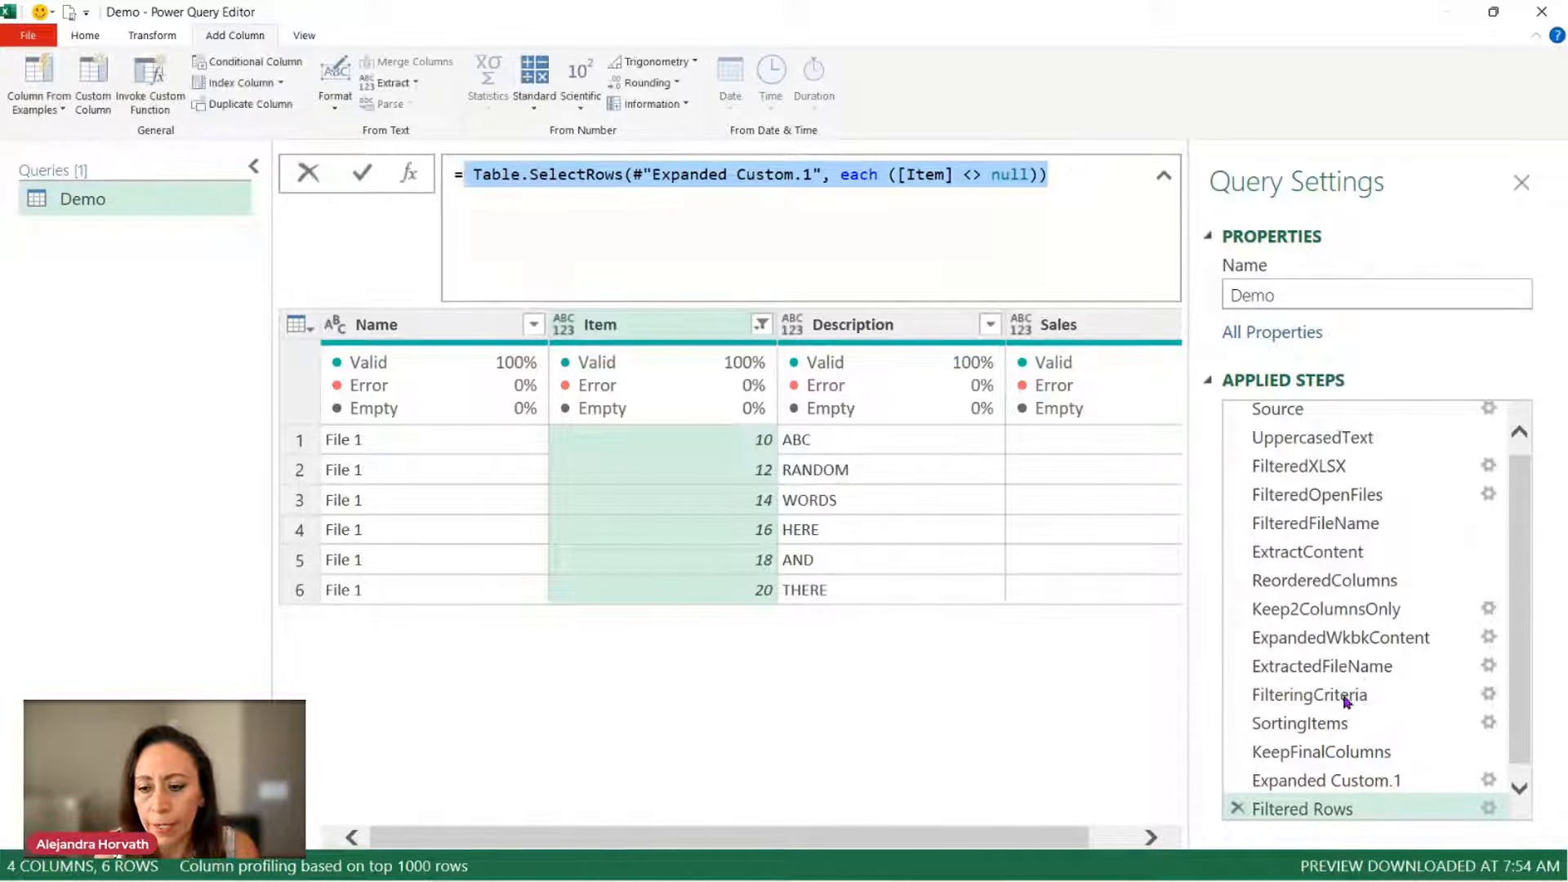
Step: Delete the Filtered Rows step from the query
click(1323, 808)
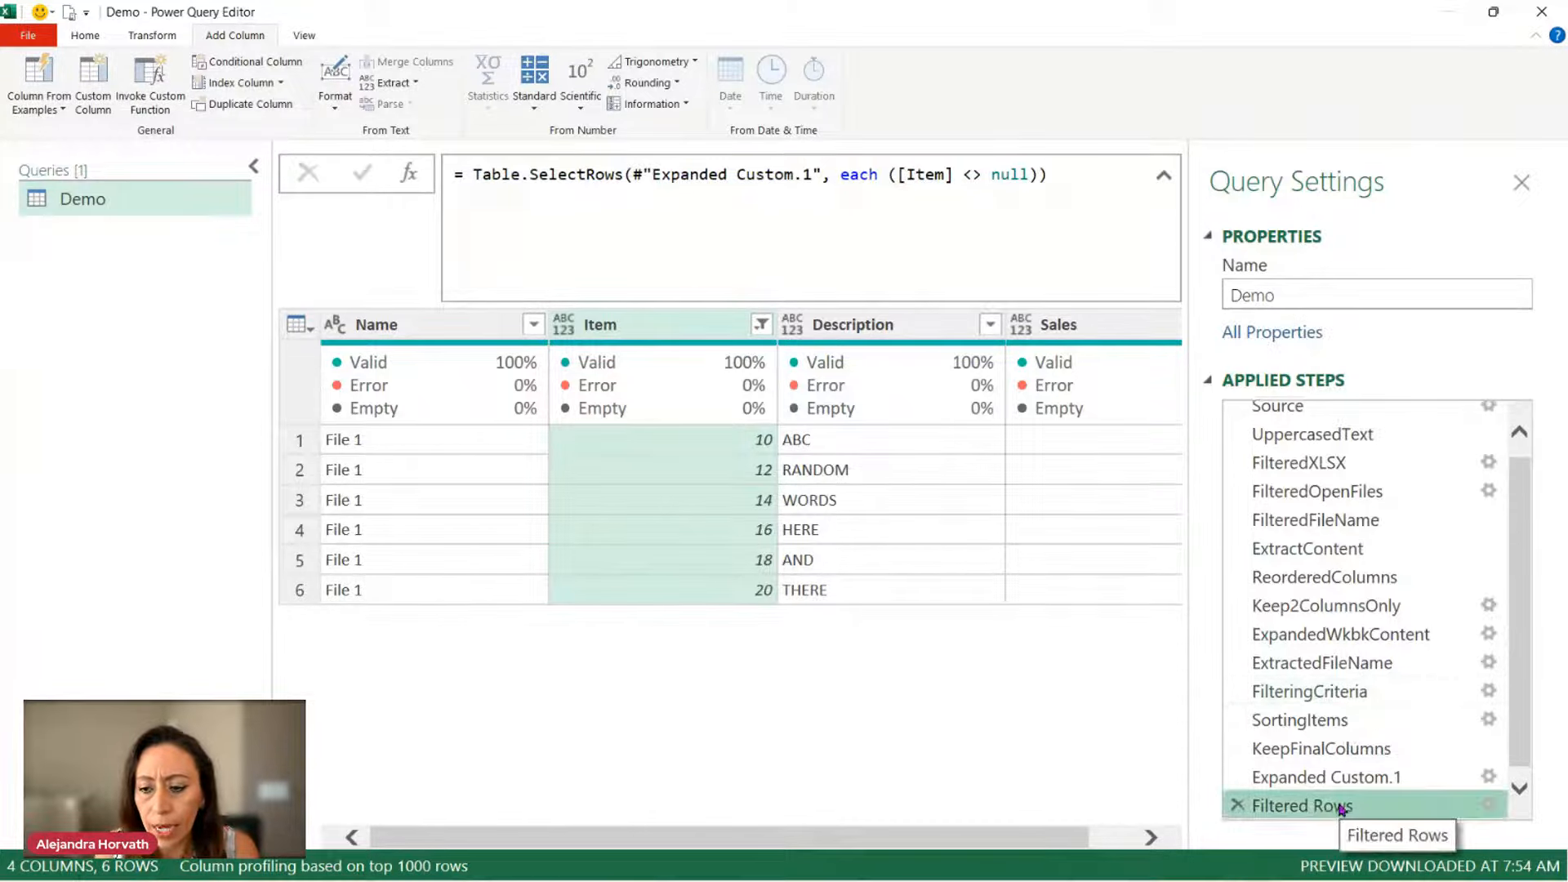
click(1237, 807)
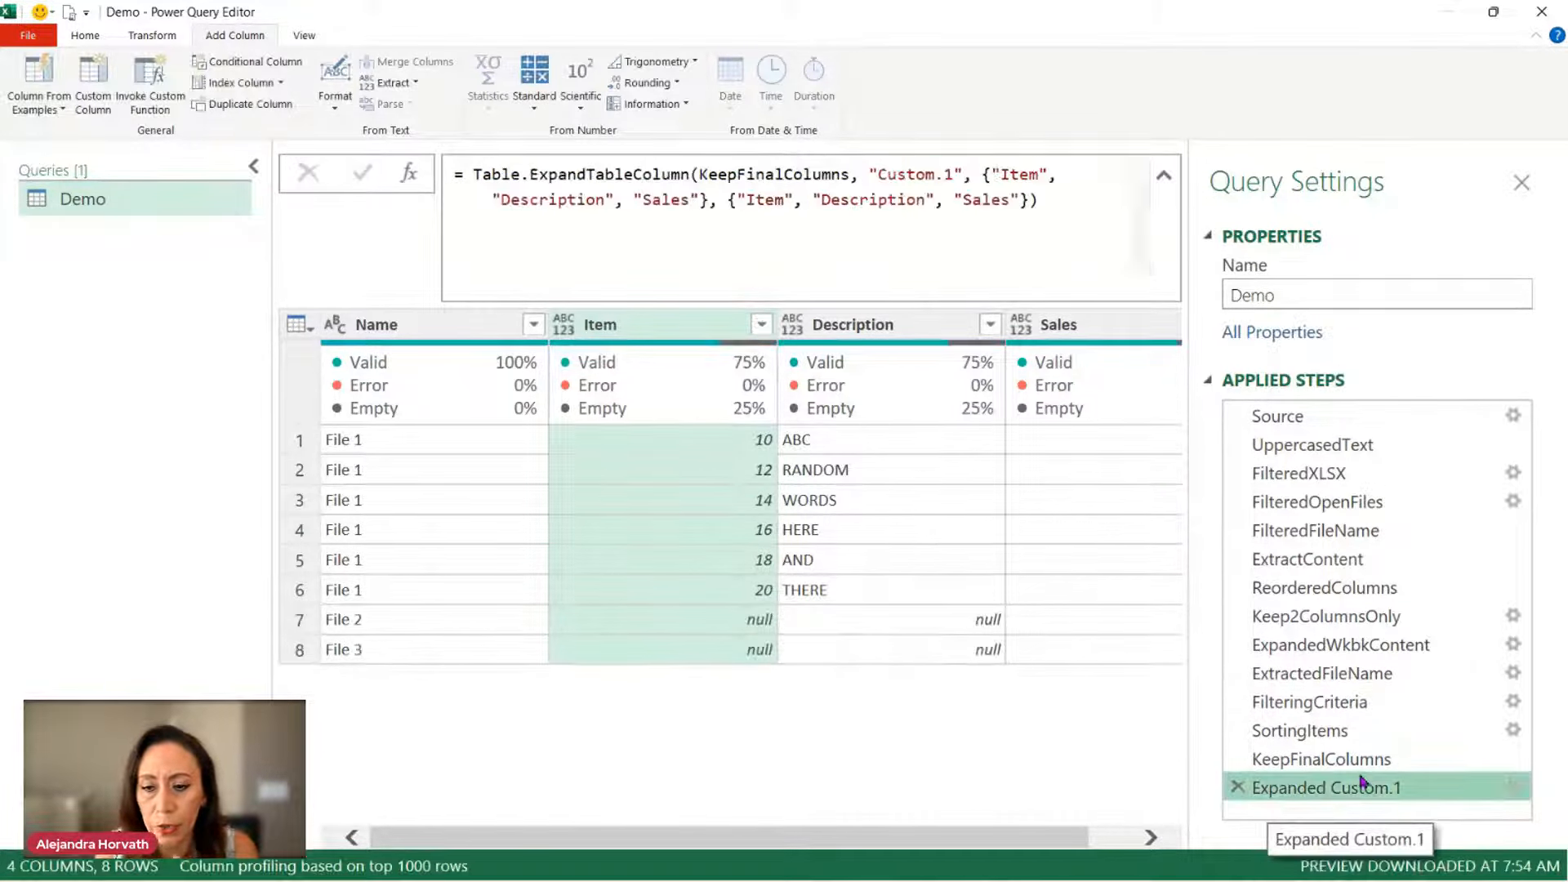
Step: Set the upper Item limit in the FilteringCriteria formula to 11 and apply the change
click(1362, 704)
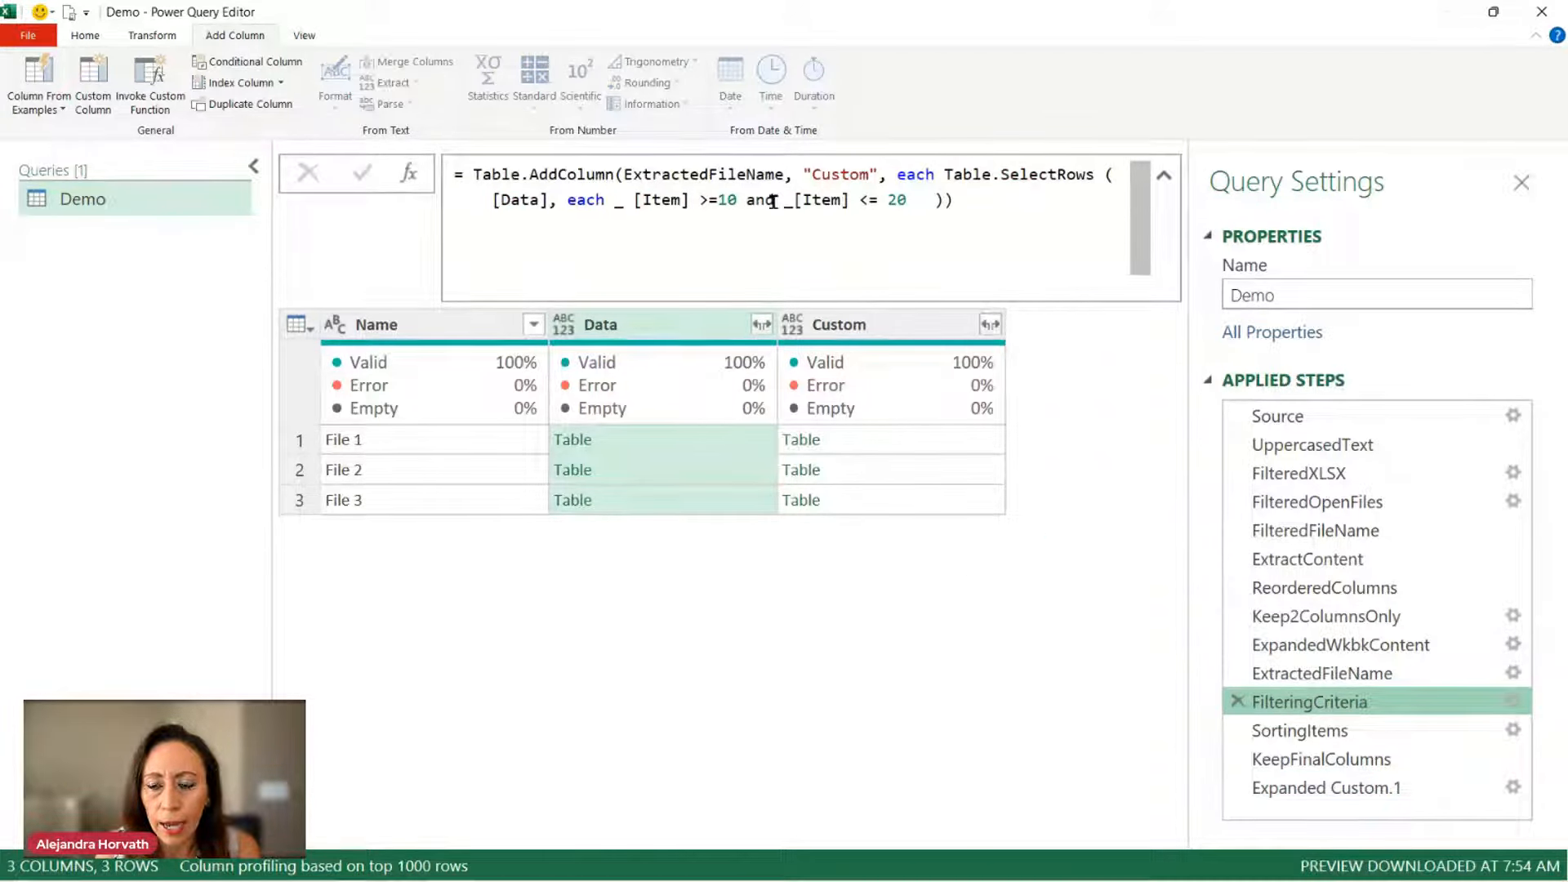
click(906, 202)
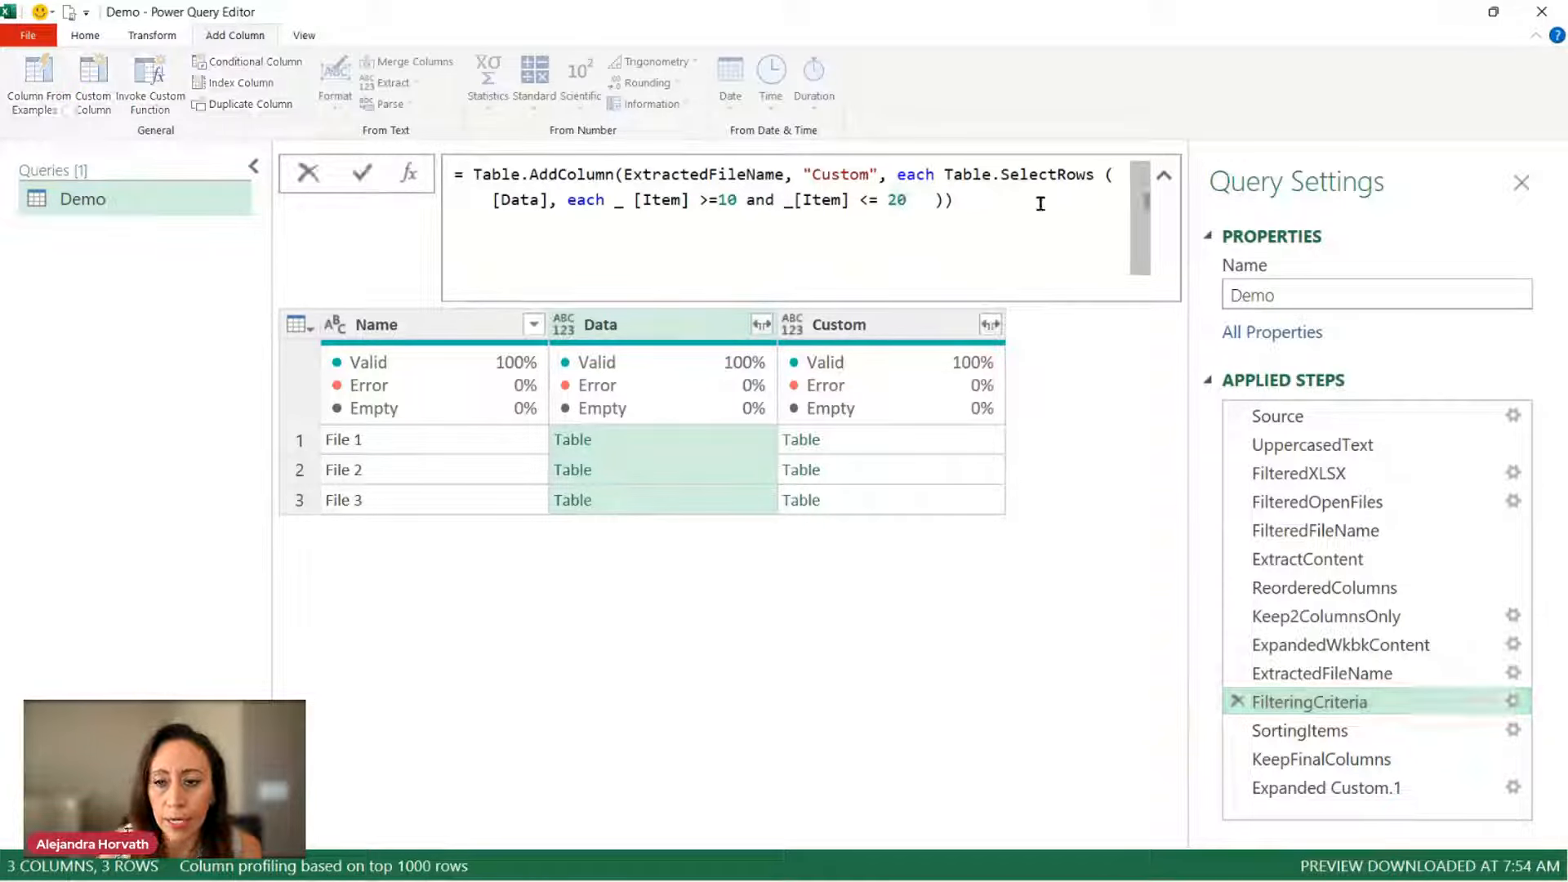
key(BackSpace)
key(BackSpace)
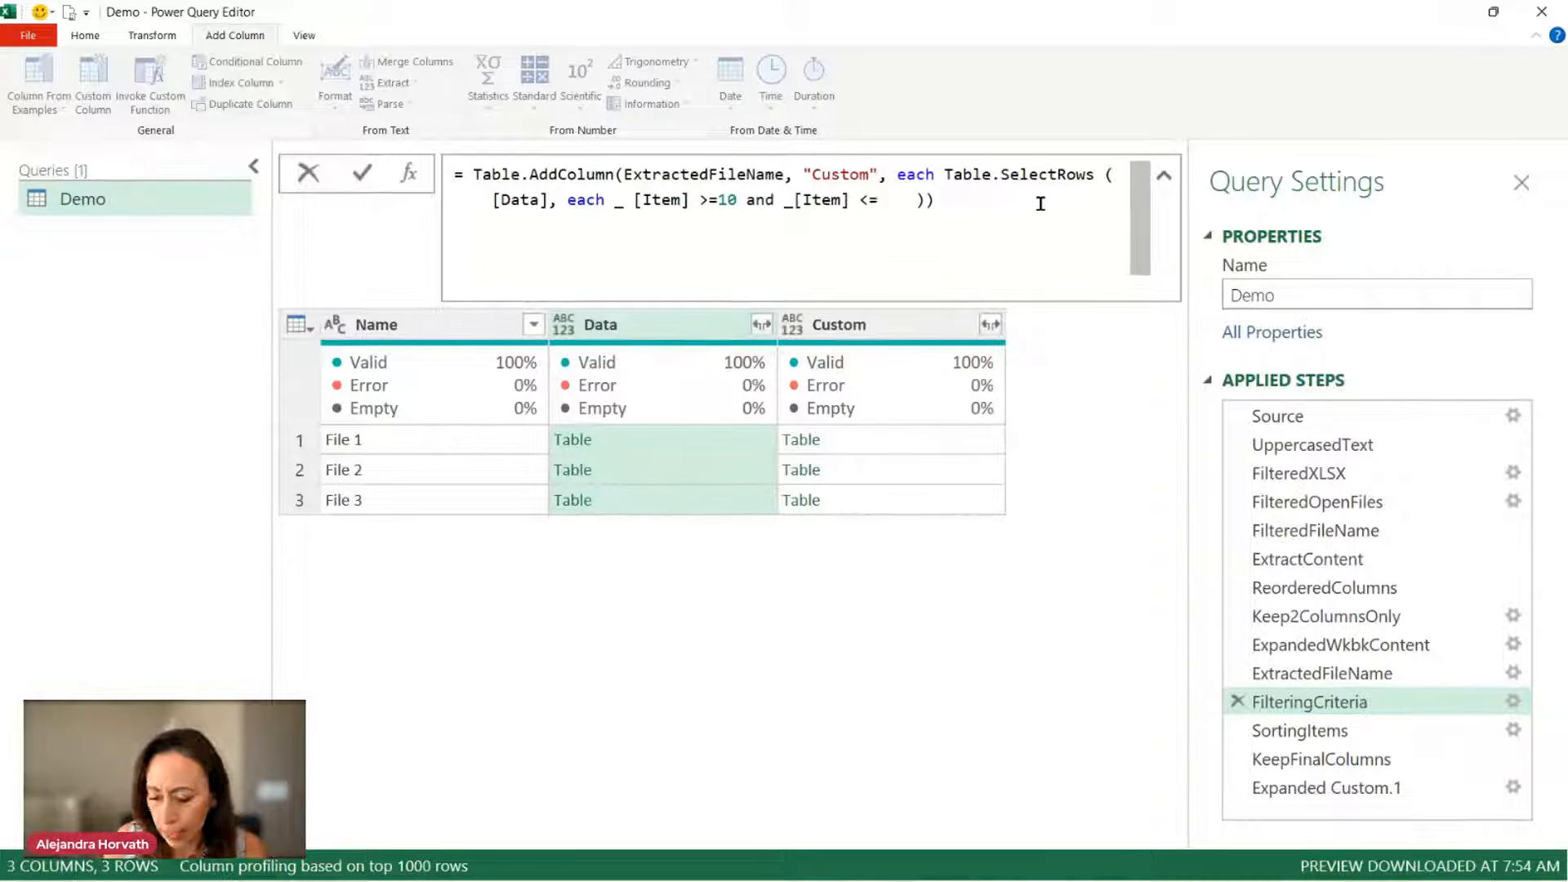
text(11)
key(Return)
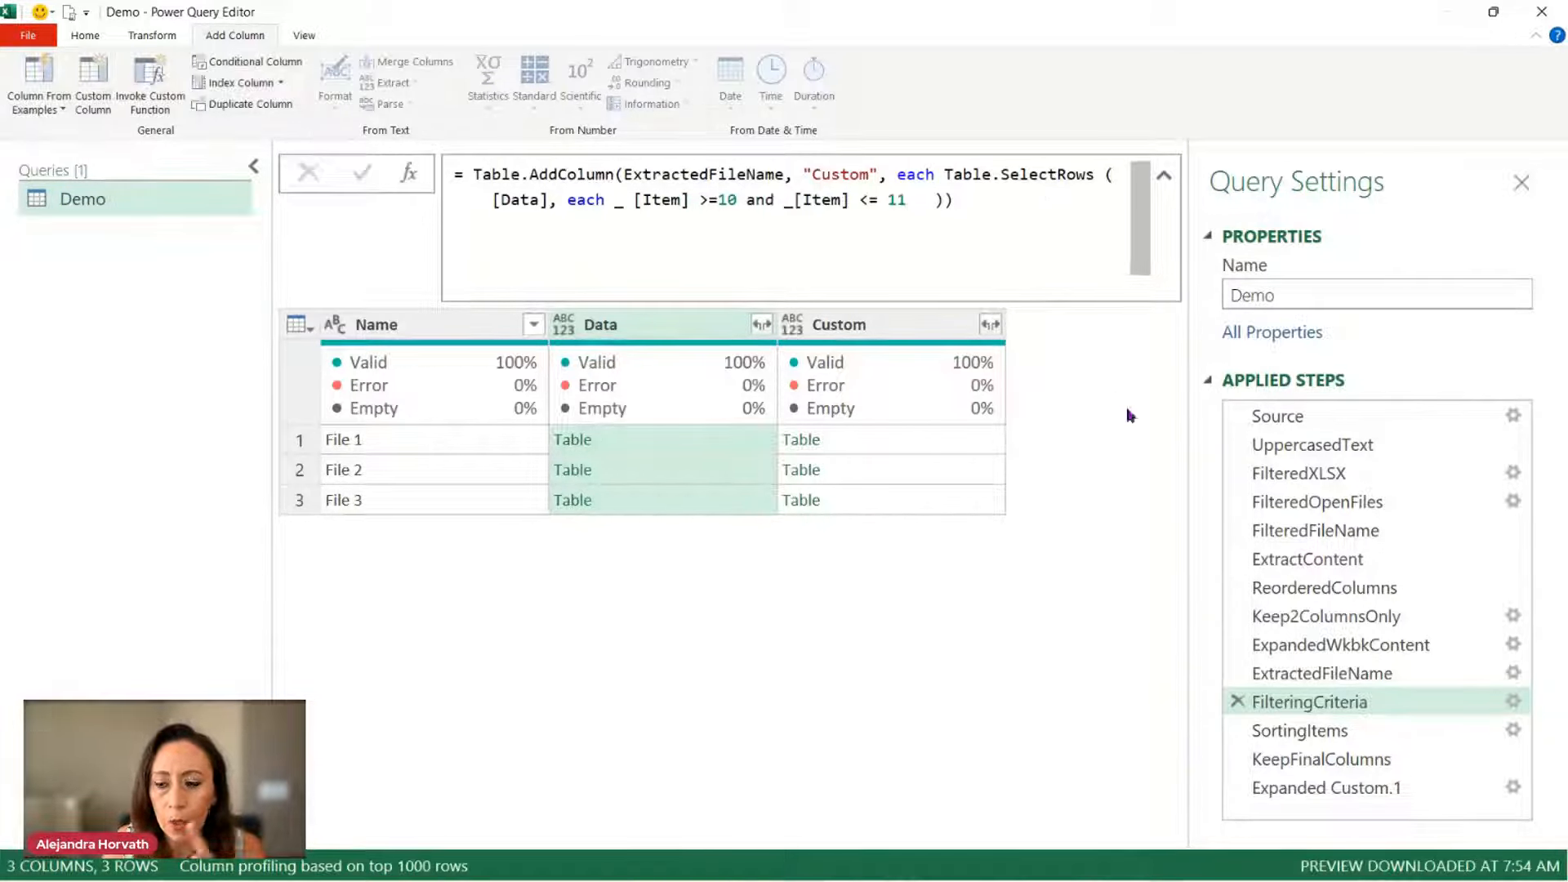
Step: Examine the Name and Item values of each file's row in the Expanded Custom.1 step
click(1370, 788)
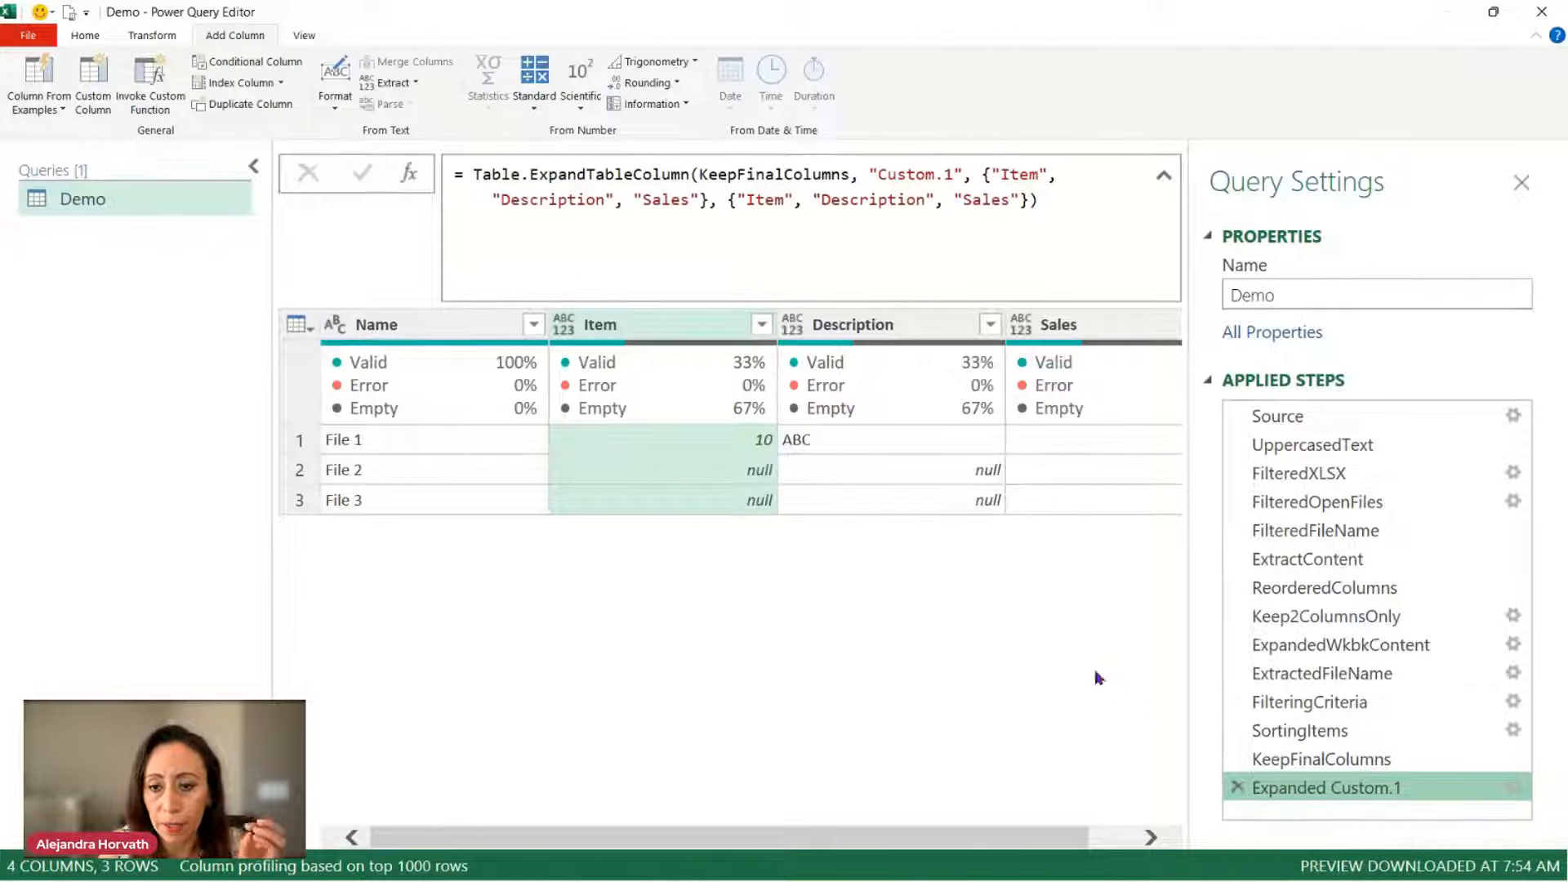
click(490, 443)
click(477, 470)
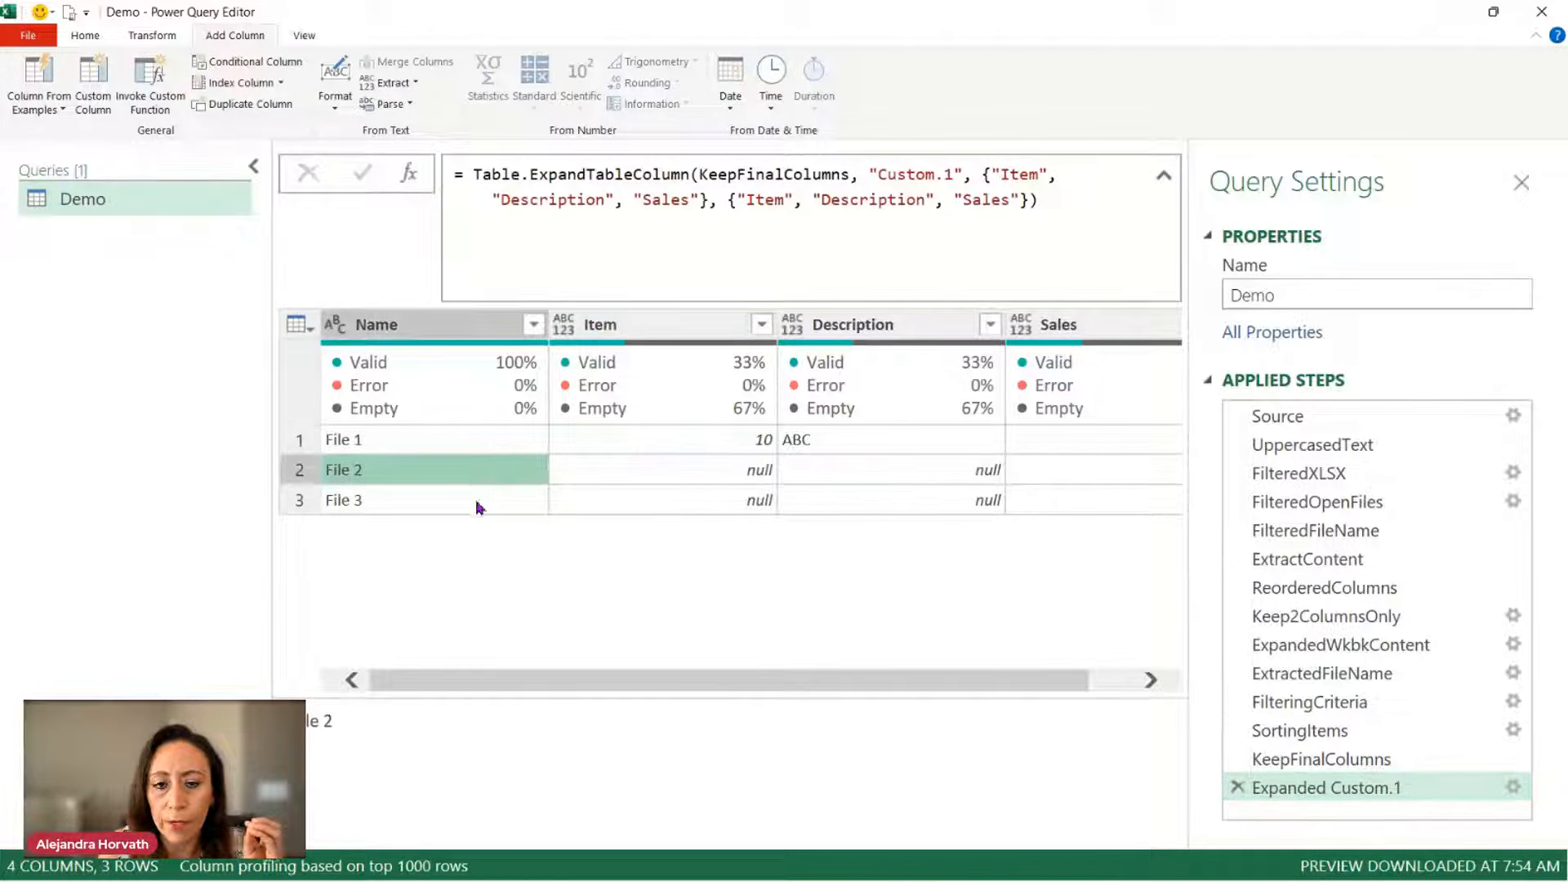
click(479, 501)
click(706, 439)
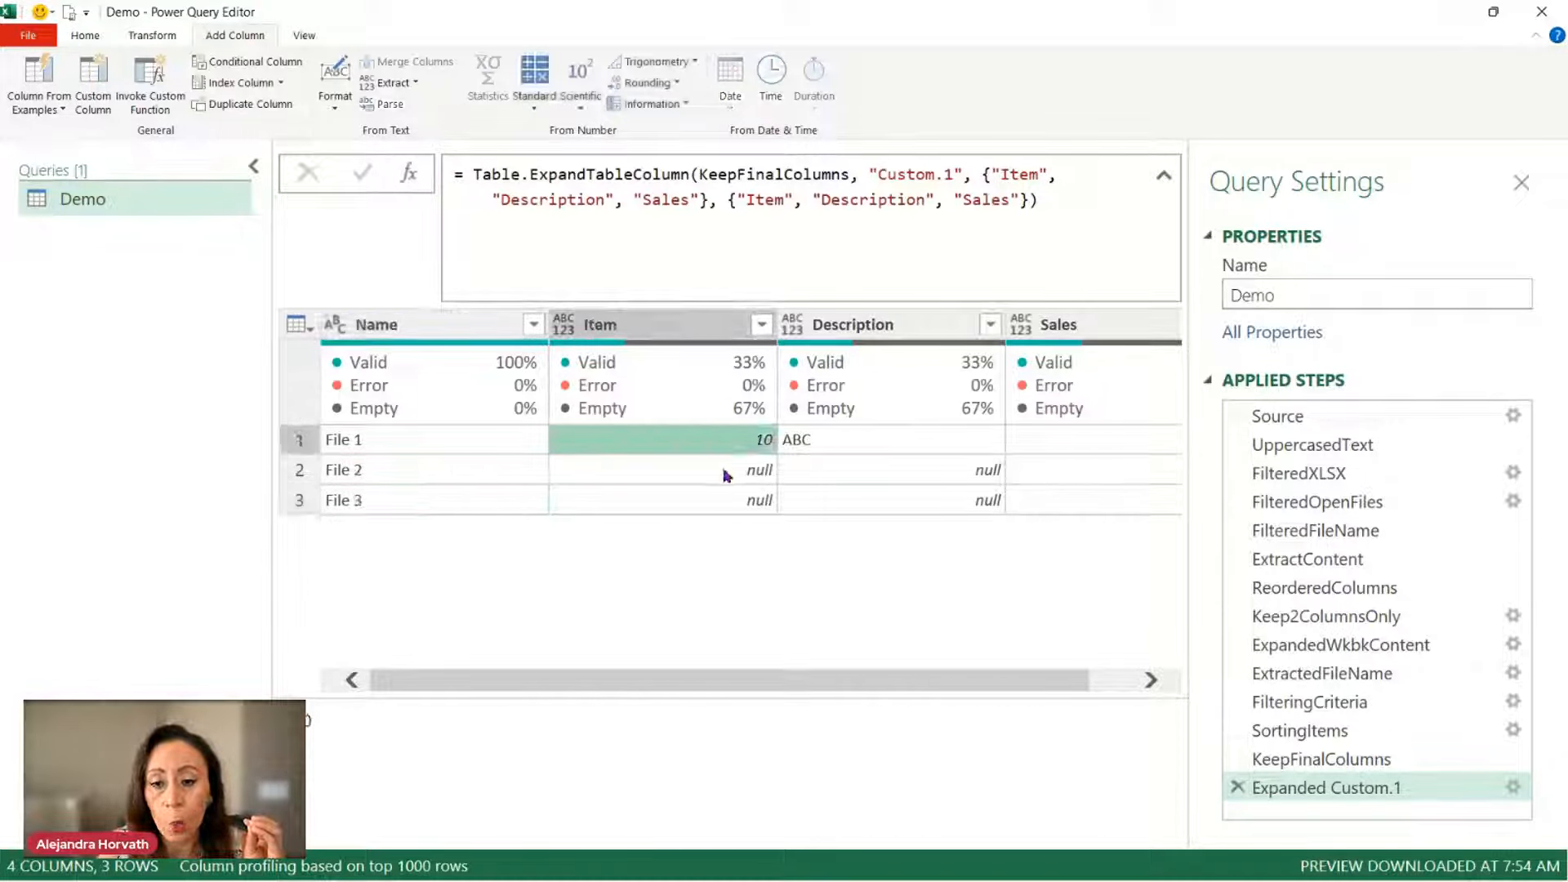
click(724, 469)
click(725, 499)
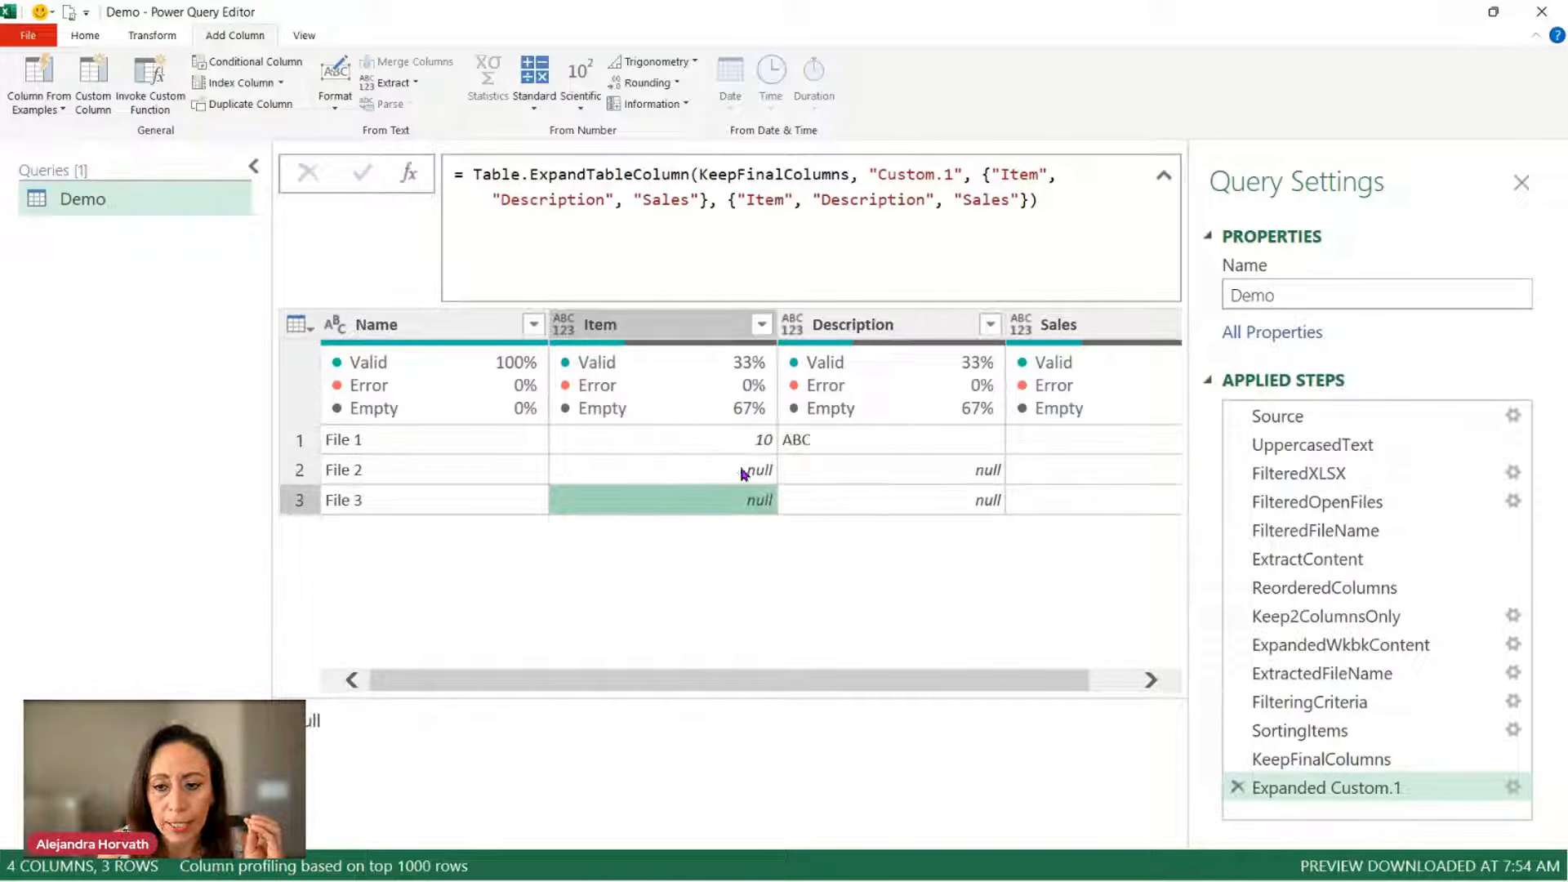
click(745, 470)
click(735, 497)
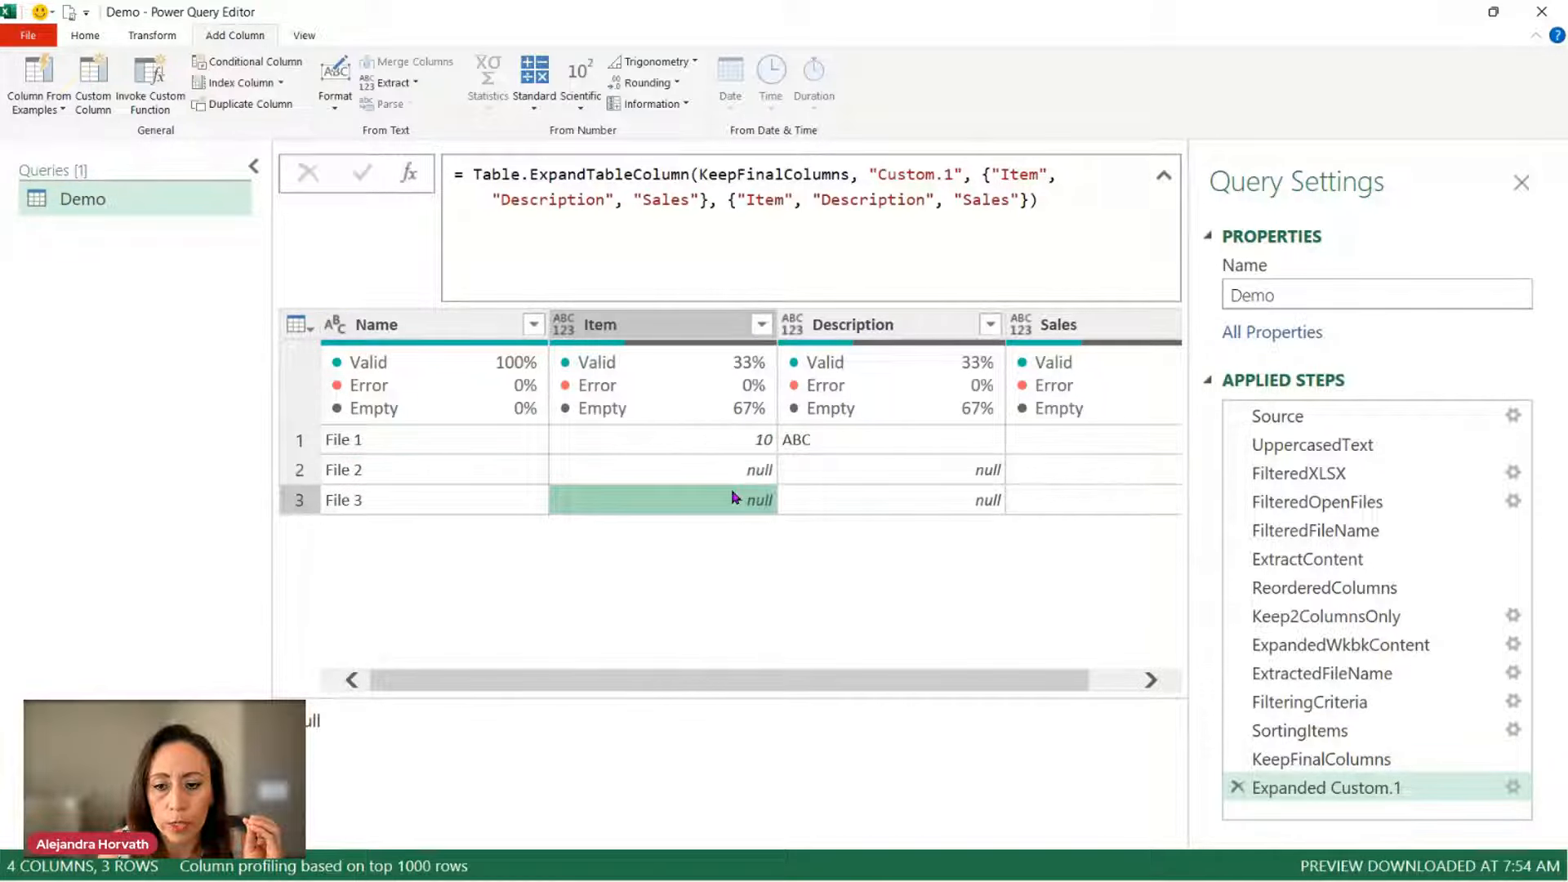
click(712, 446)
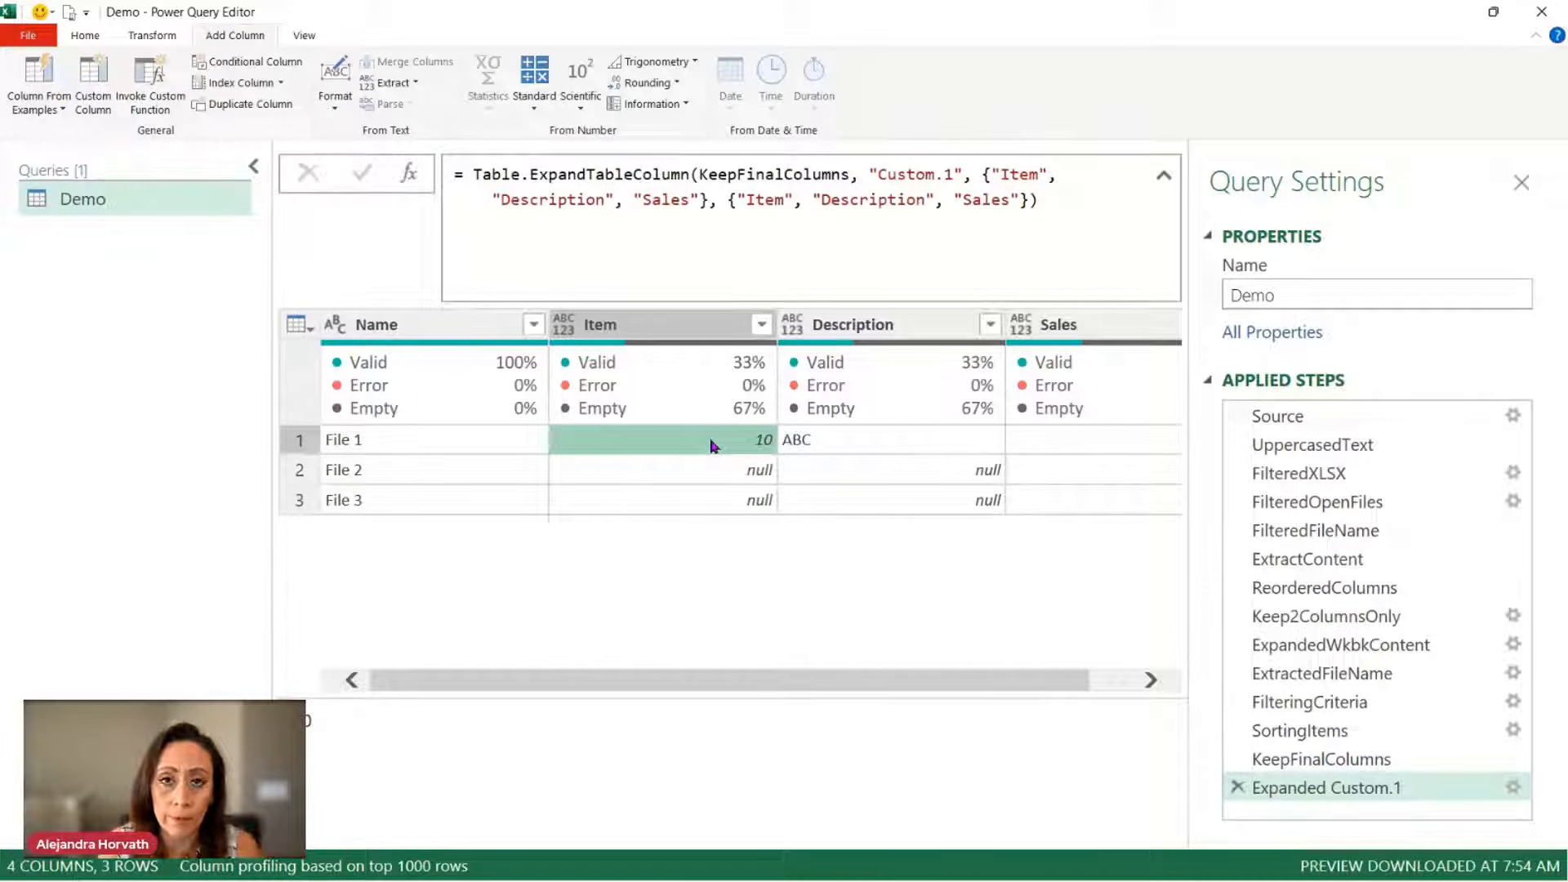
Step: Exclude null from the Item column's filter values, and review the generated formula and the filter's value list
click(768, 330)
click(762, 325)
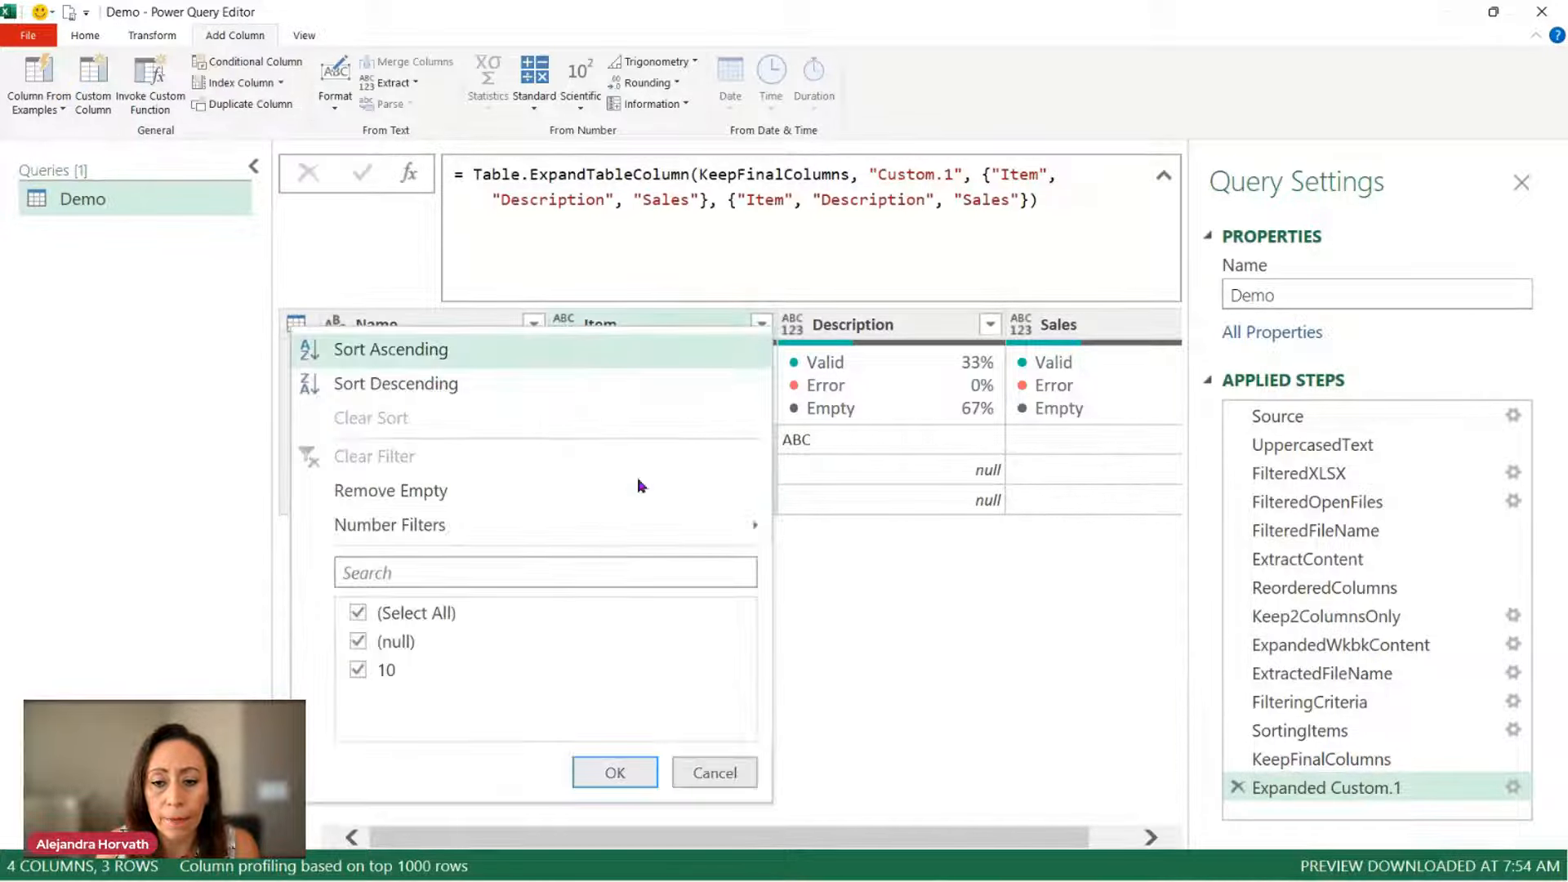
click(359, 642)
click(597, 771)
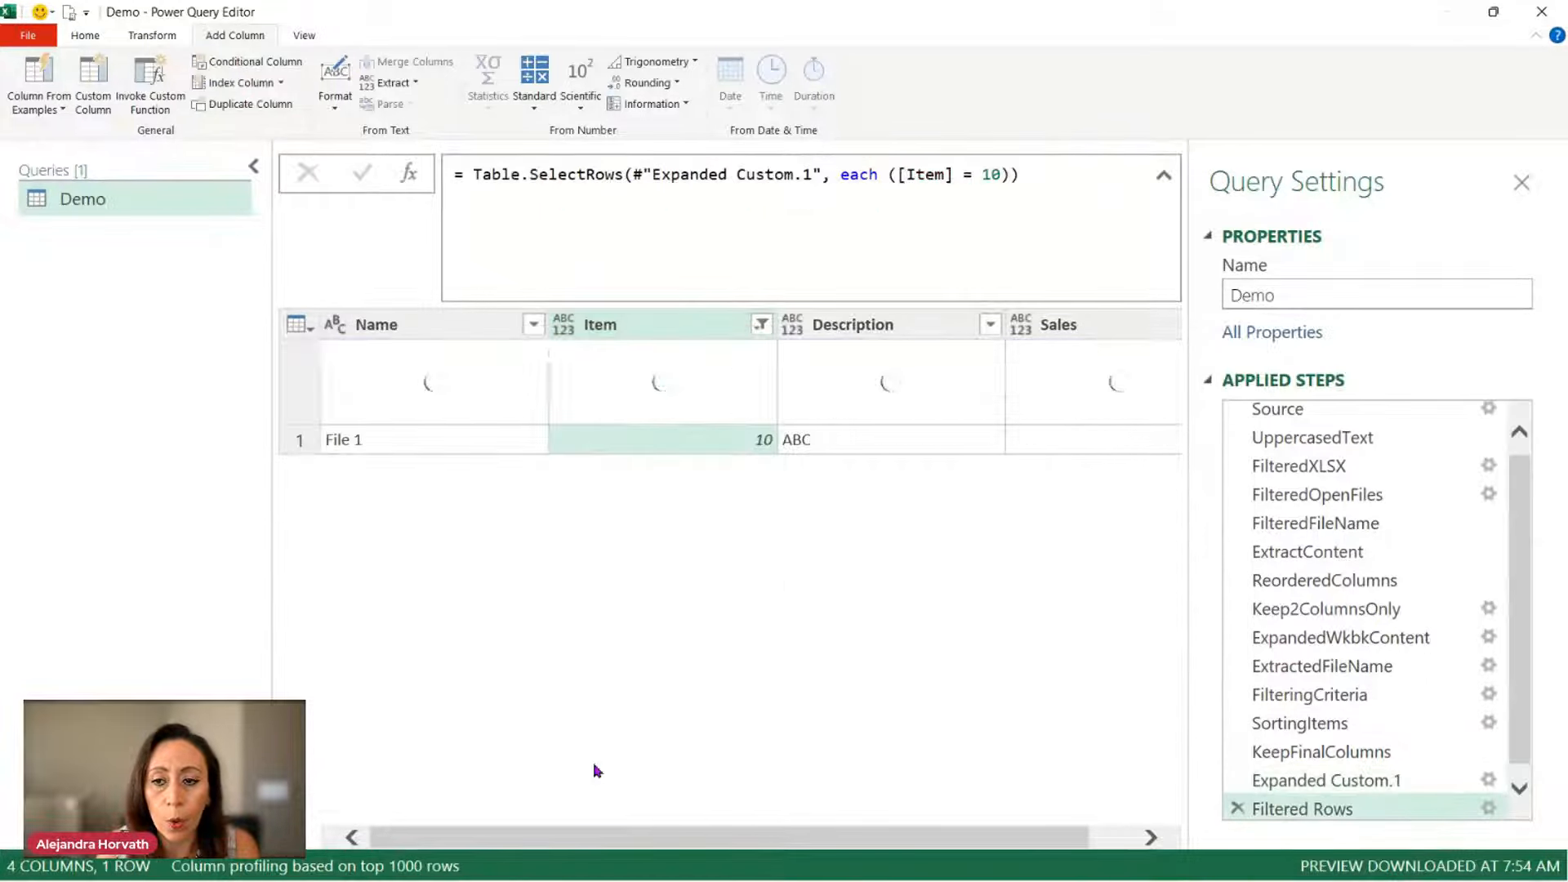
drag(1035, 172, 767, 181)
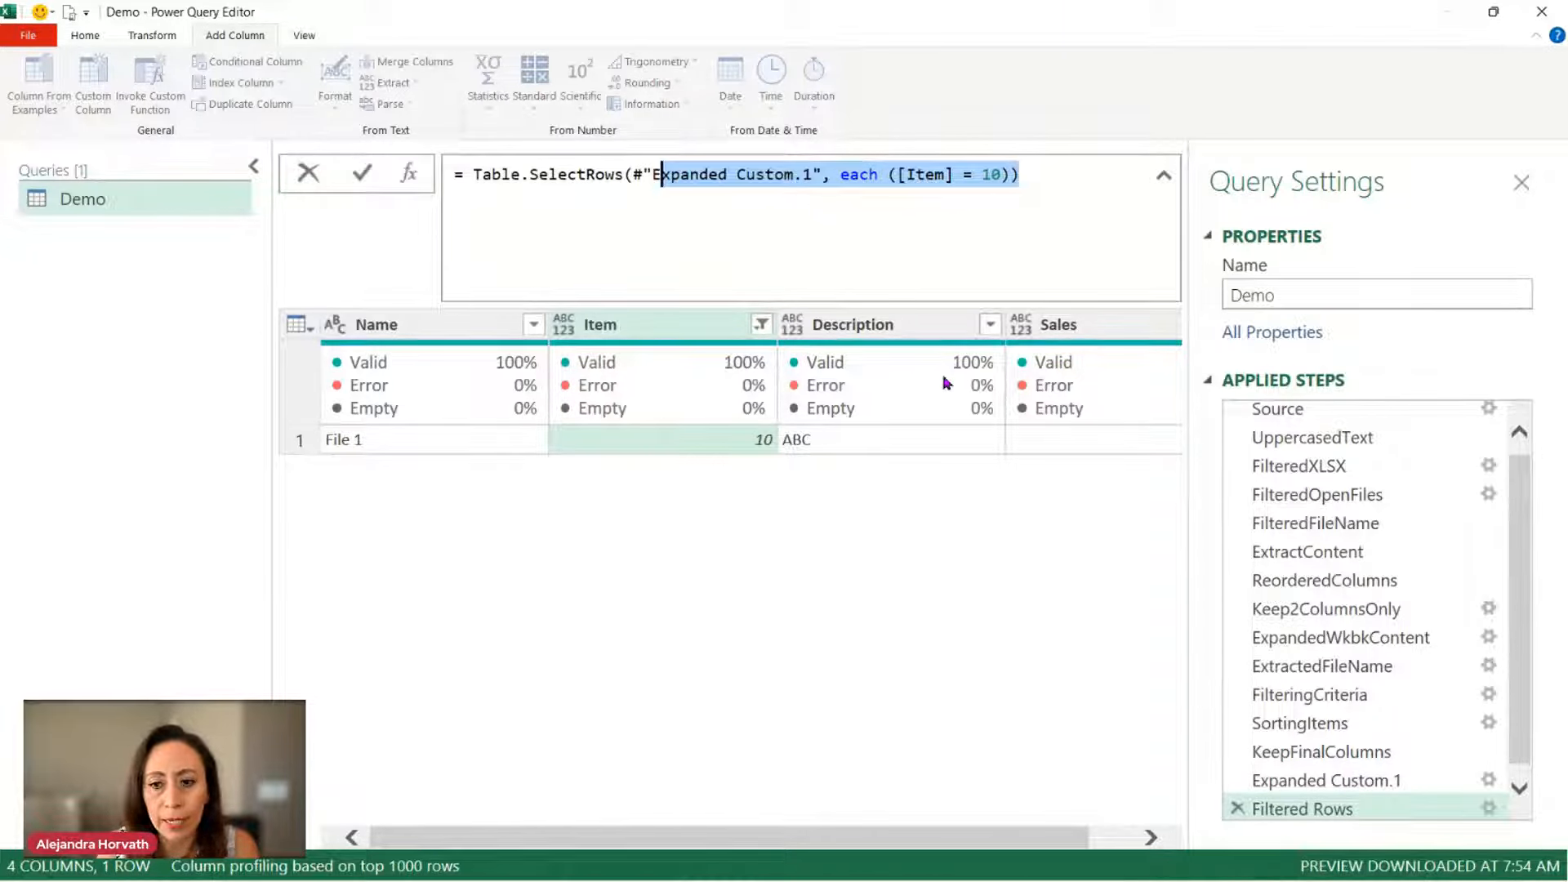
click(762, 331)
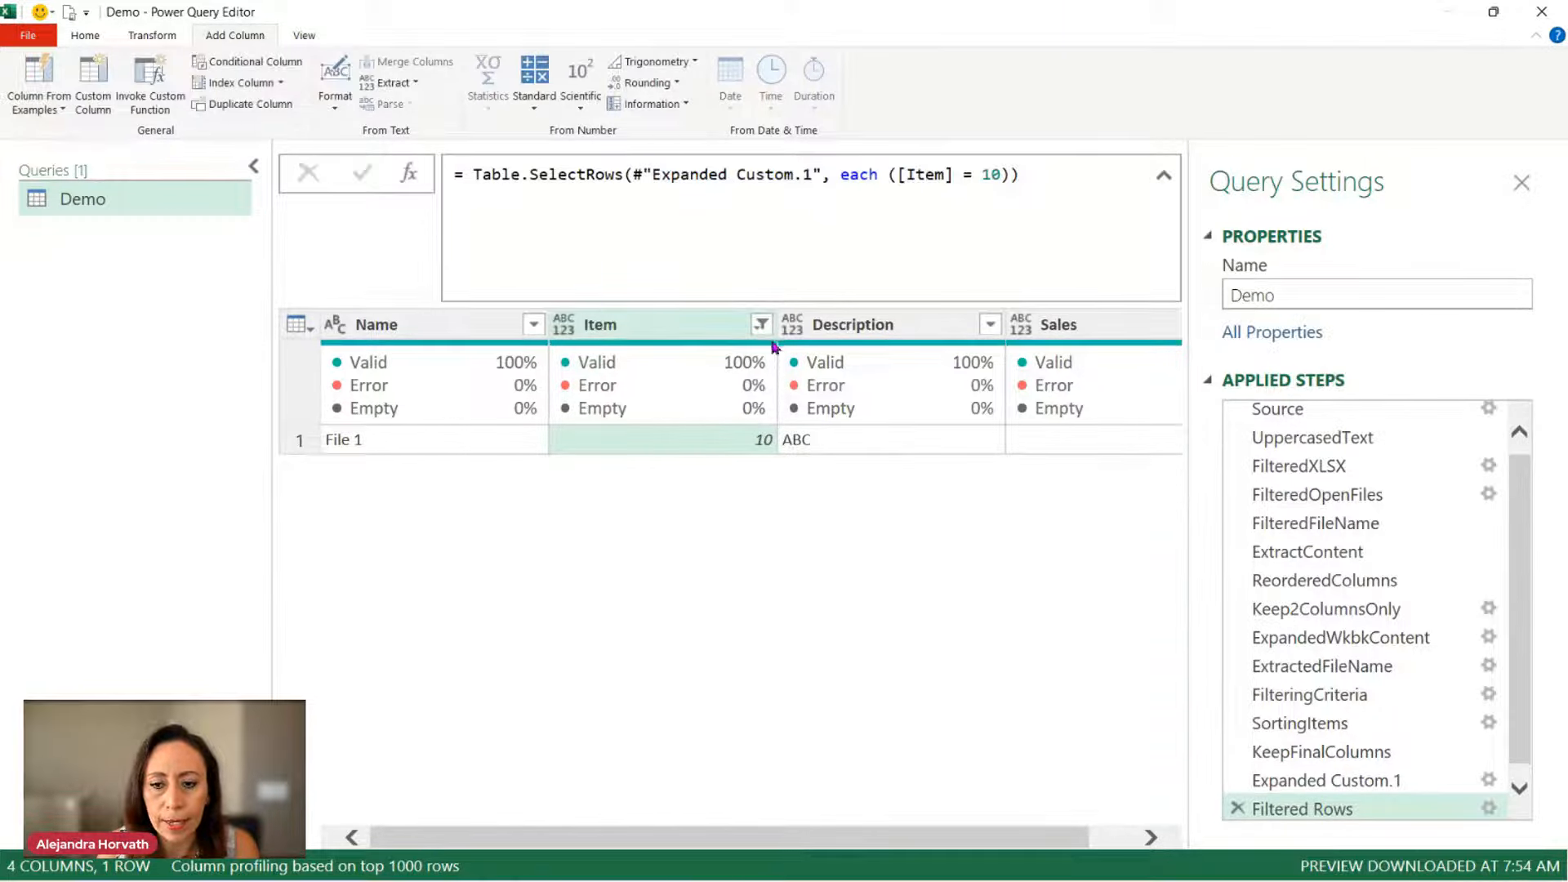
click(760, 324)
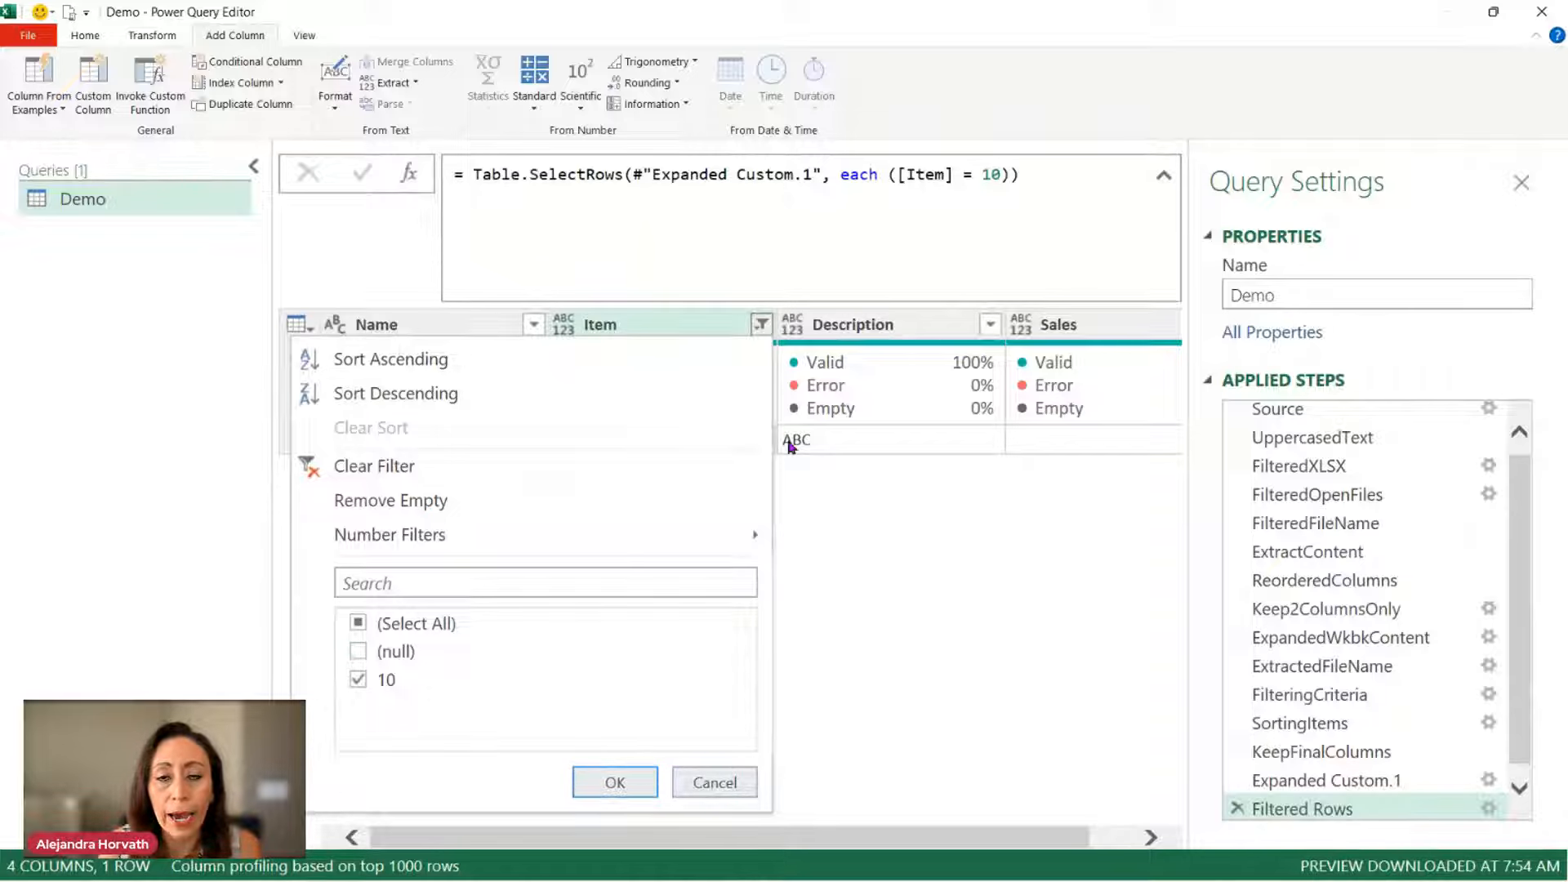
click(714, 782)
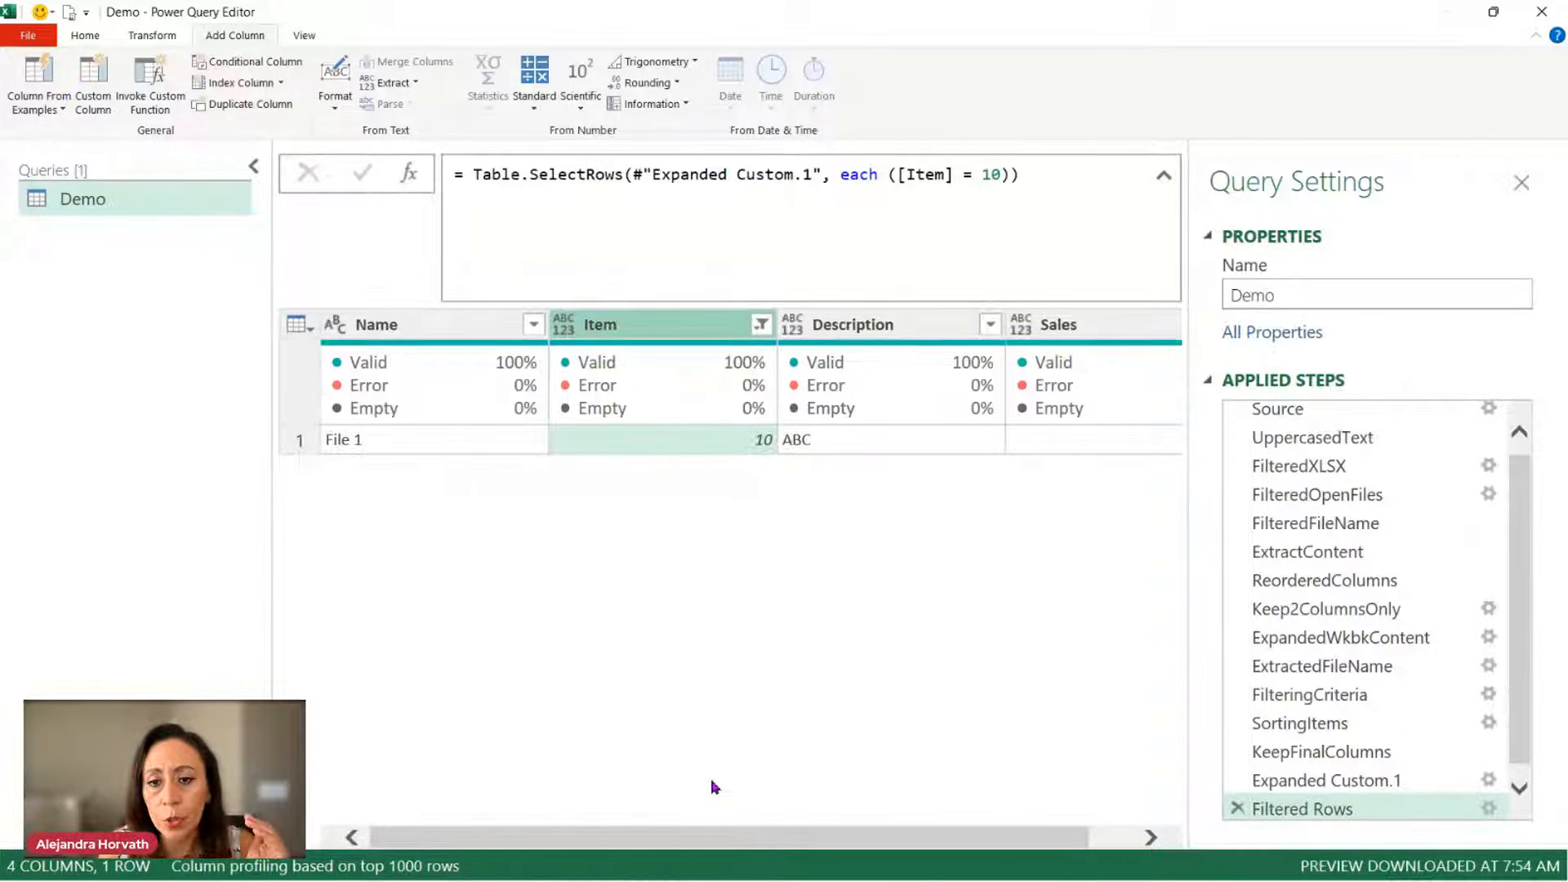
drag(1087, 169, 470, 174)
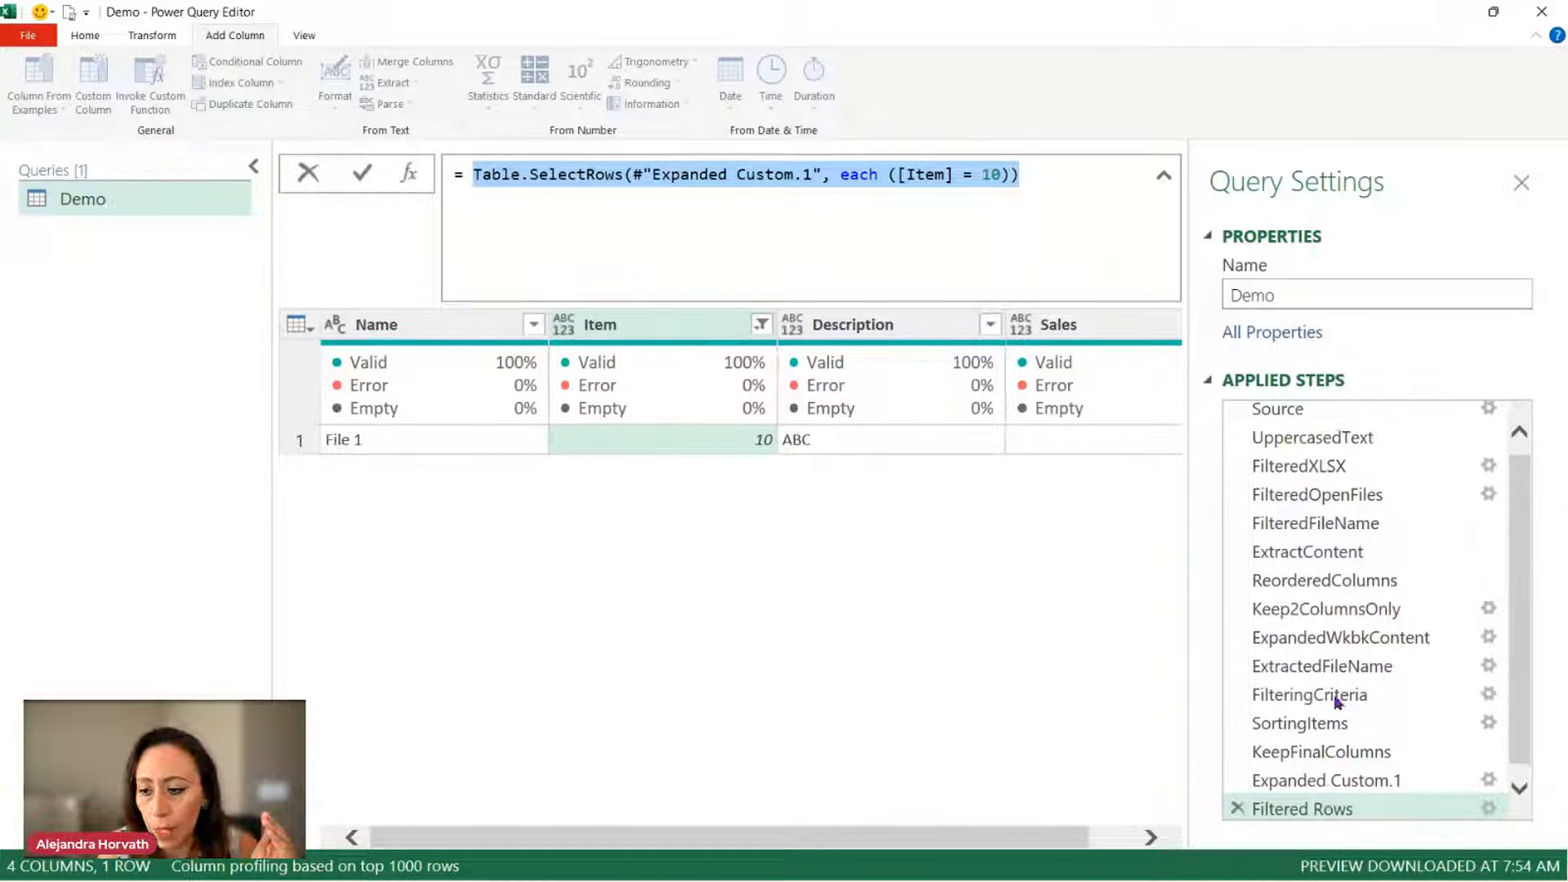
key(Escape)
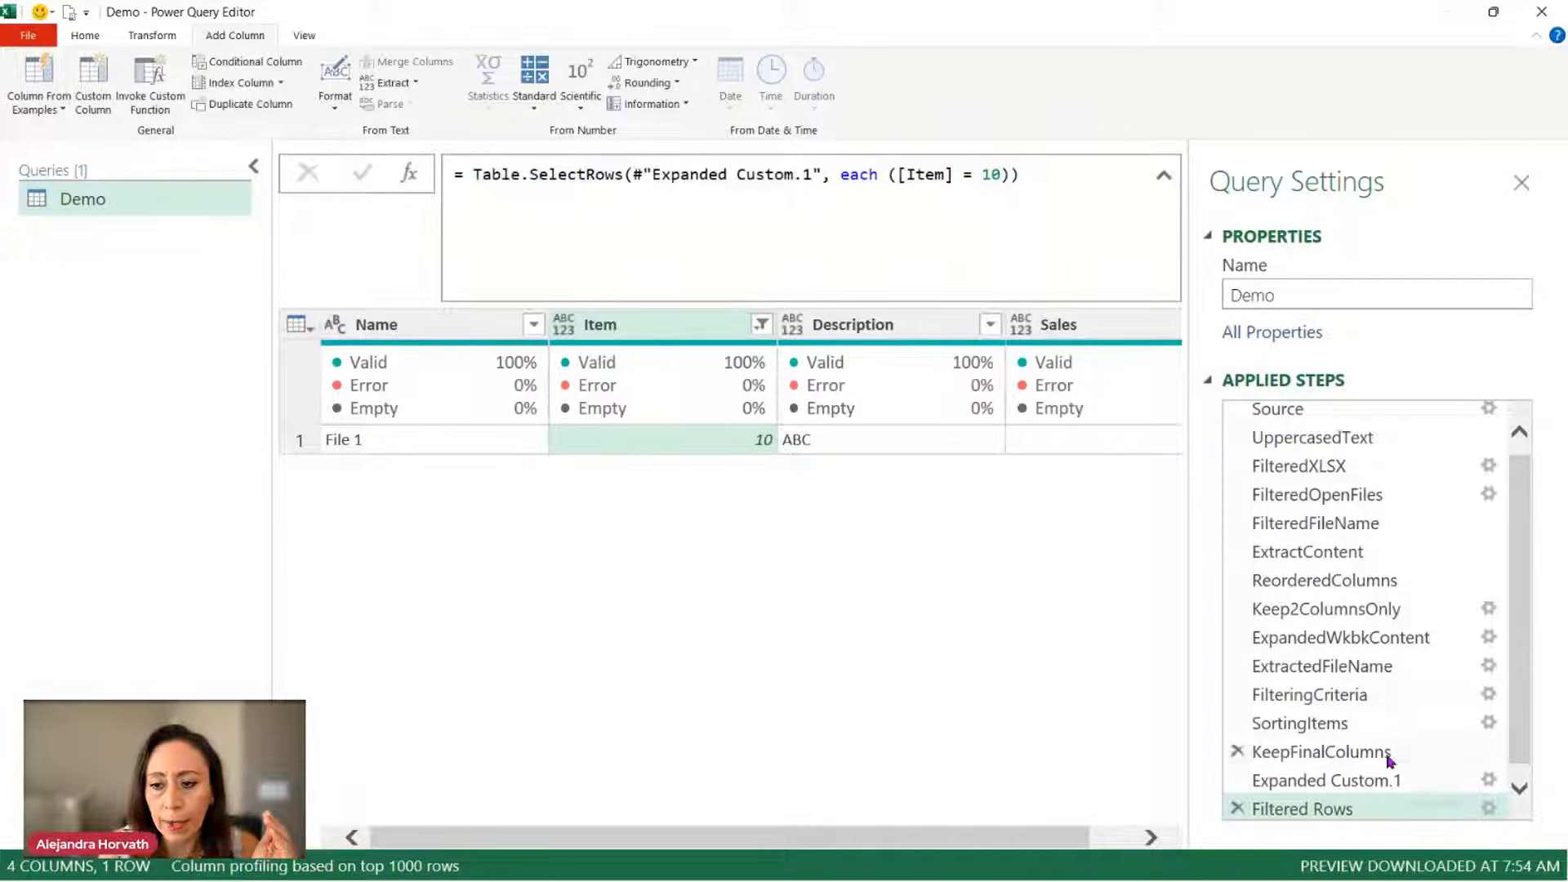
Step: Change the upper Item limit in the FilteringCriteria formula to 80 and apply it
click(1348, 695)
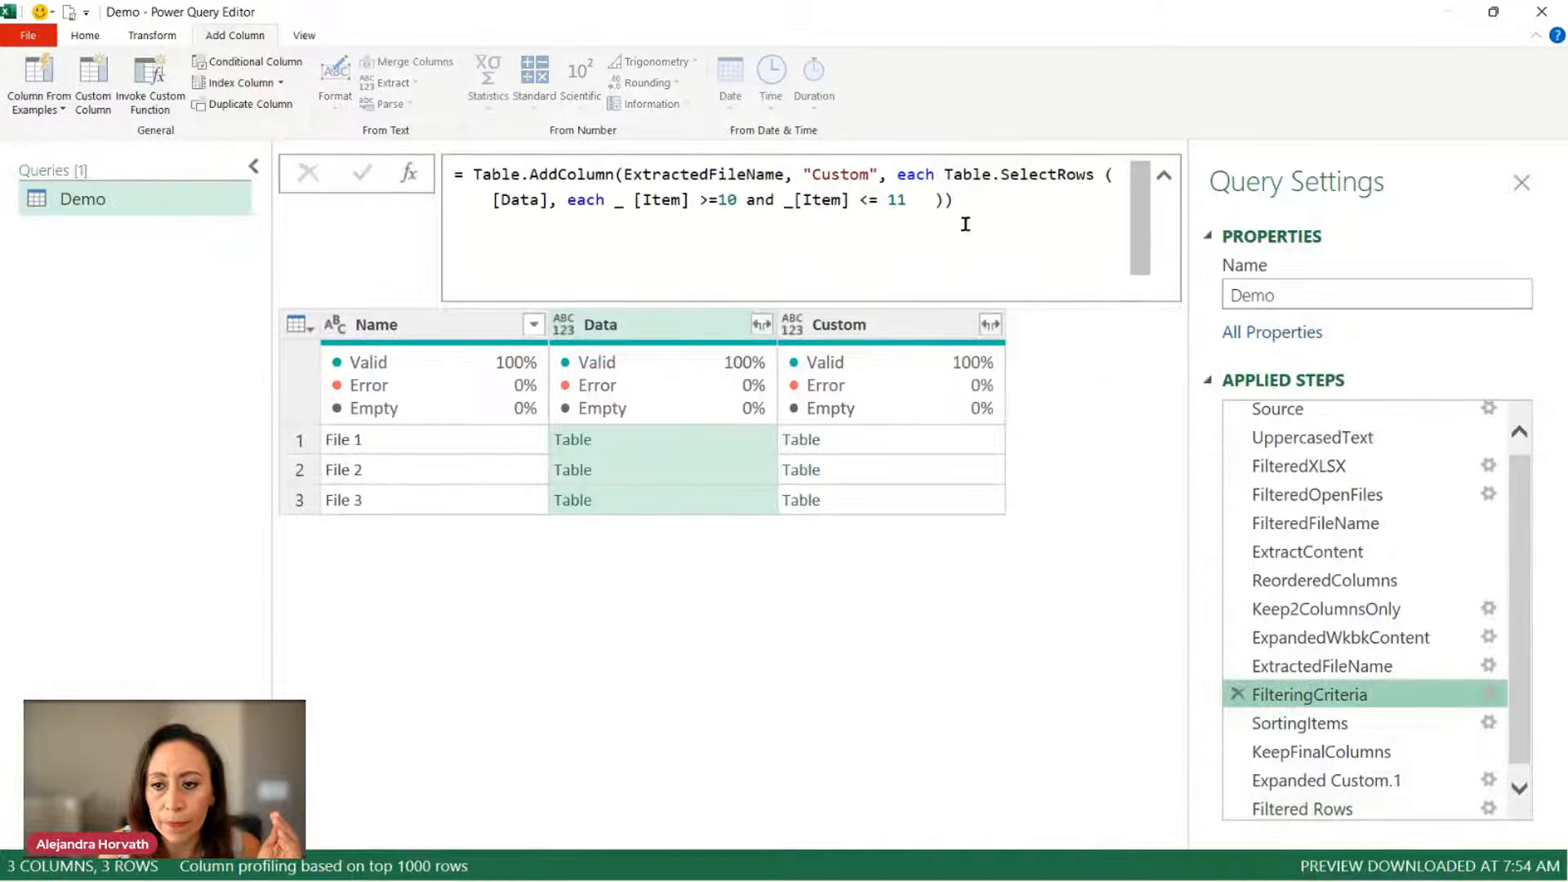
click(895, 199)
key(BackSpace)
key(Delete)
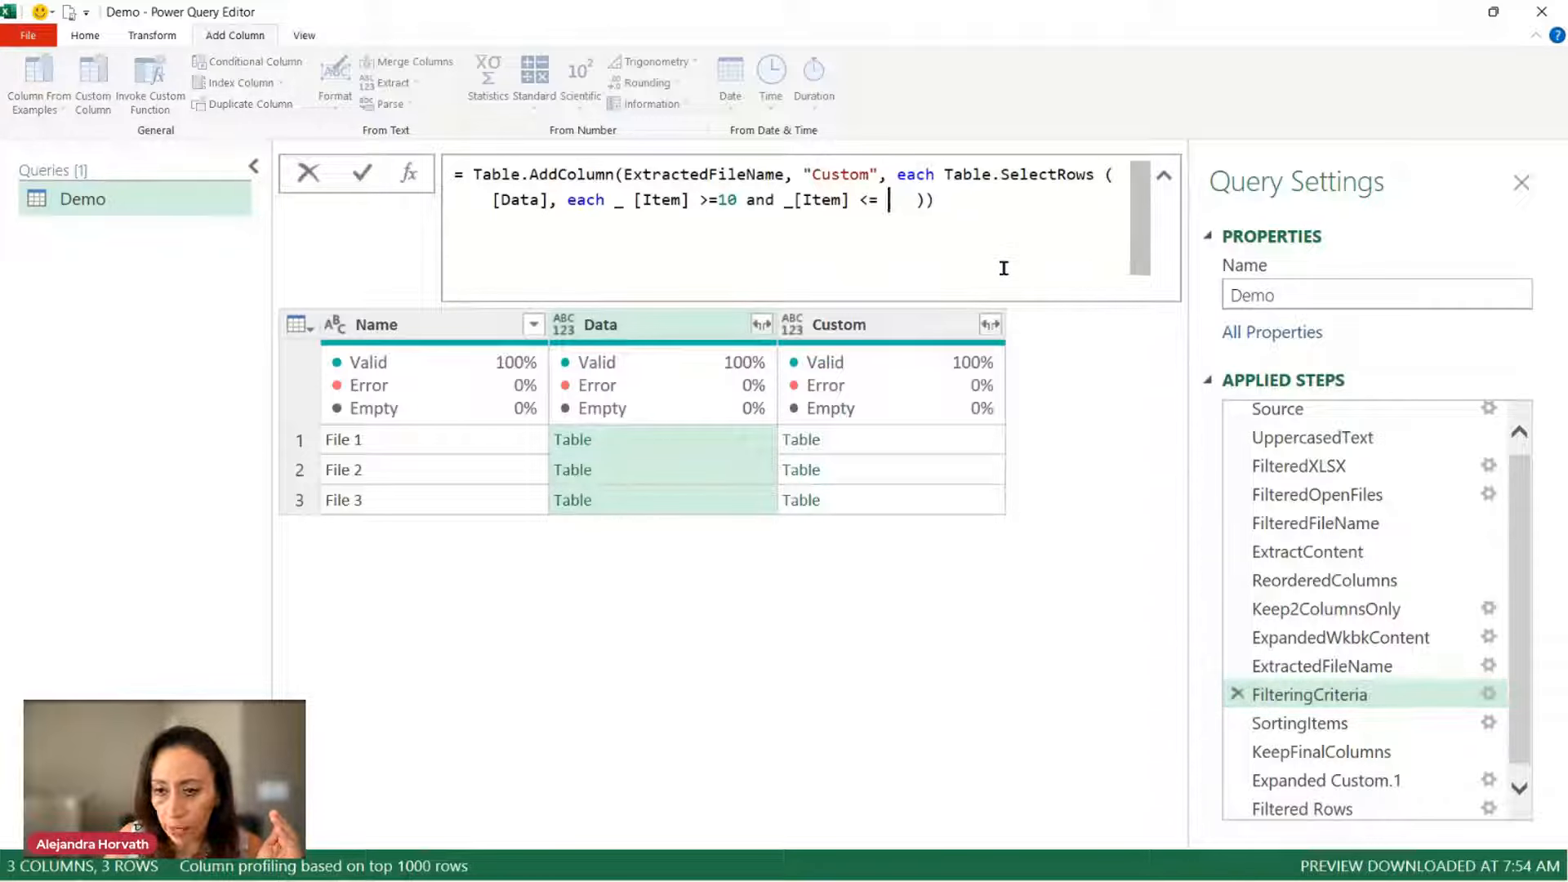
text(80)
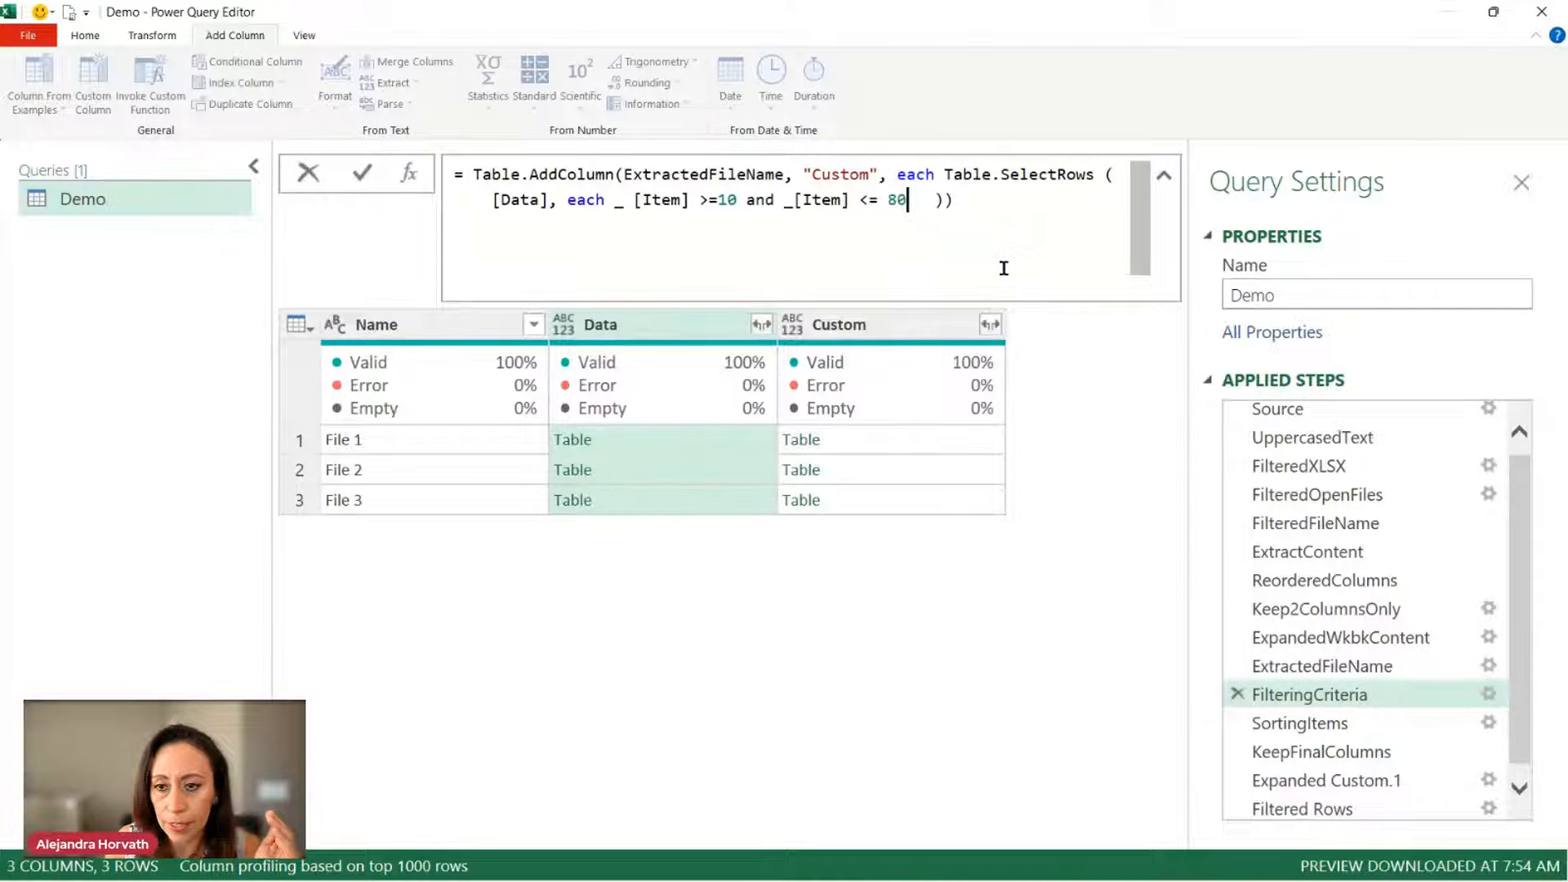
click(1021, 200)
key(Return)
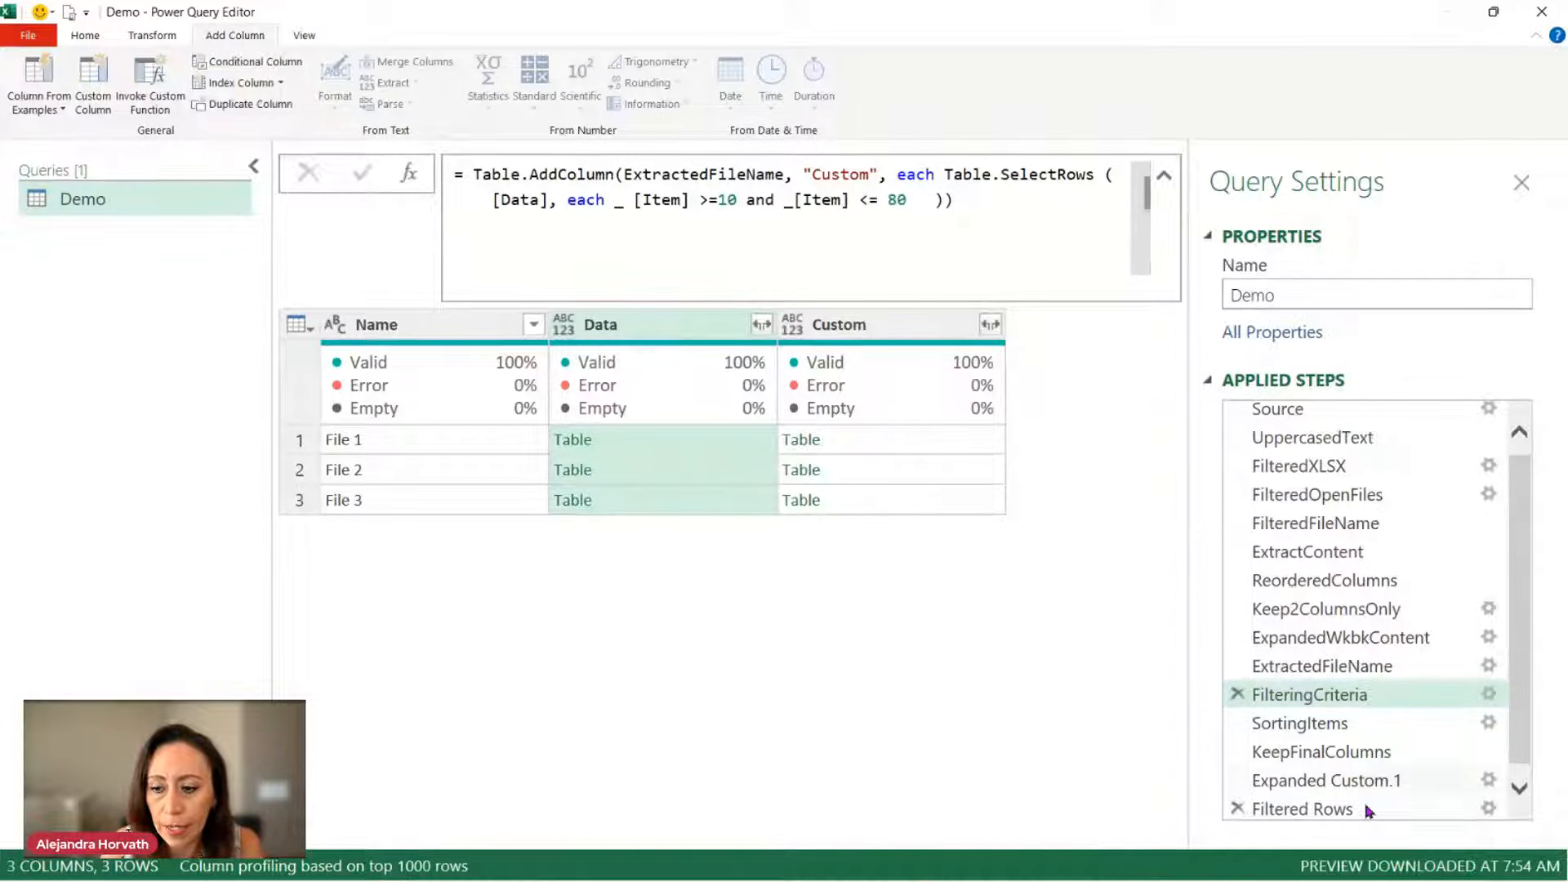
Step: Examine the Filtered Rows step's output and the Item condition in its formula
scroll(1366, 805, down, 1)
click(1362, 805)
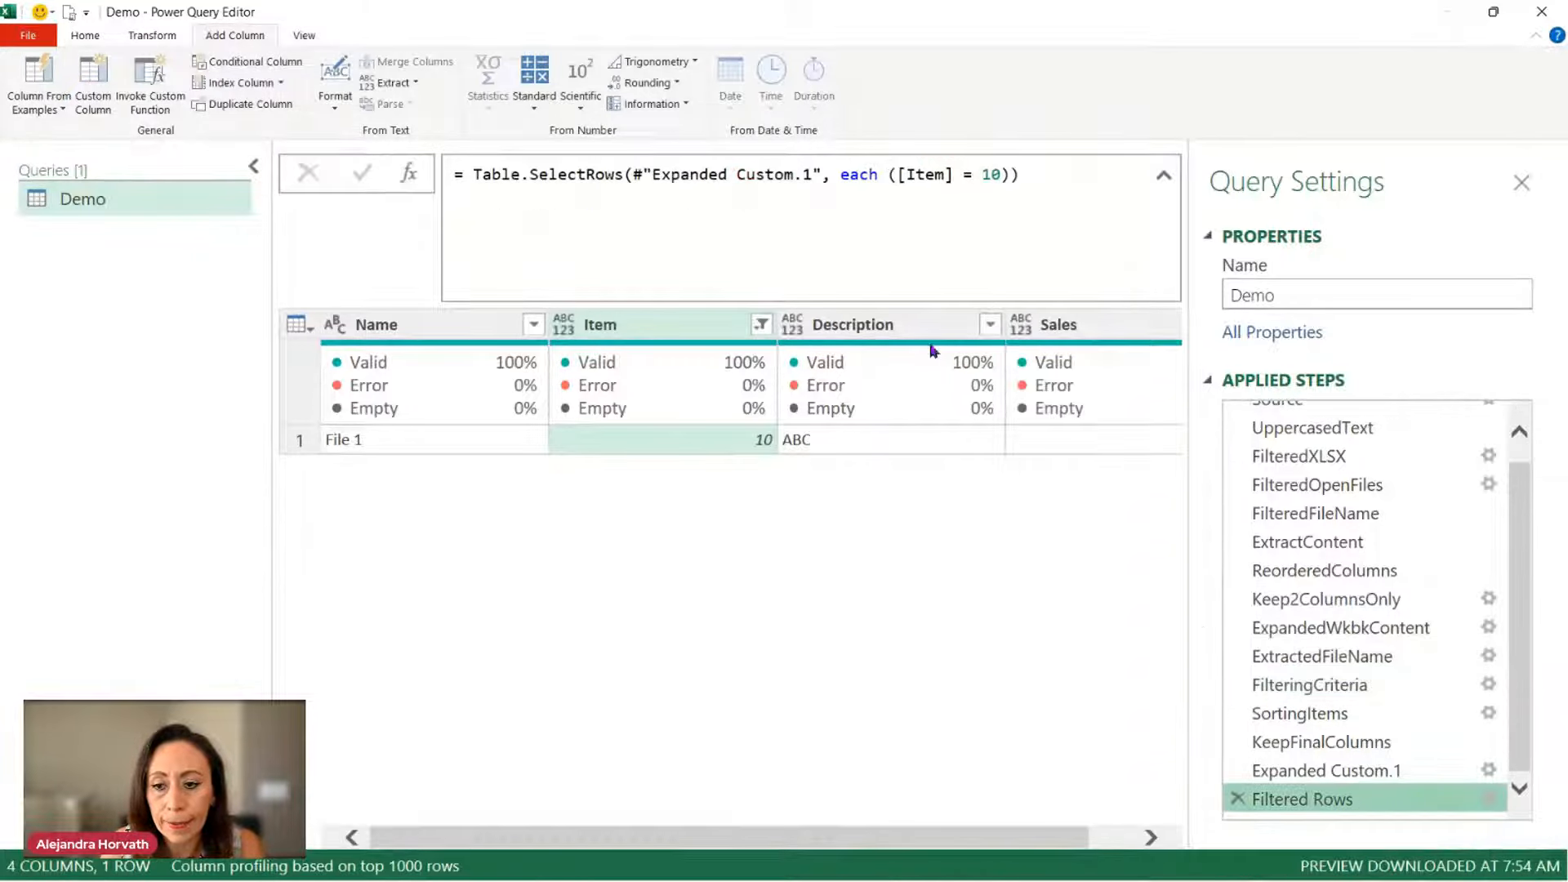
click(717, 439)
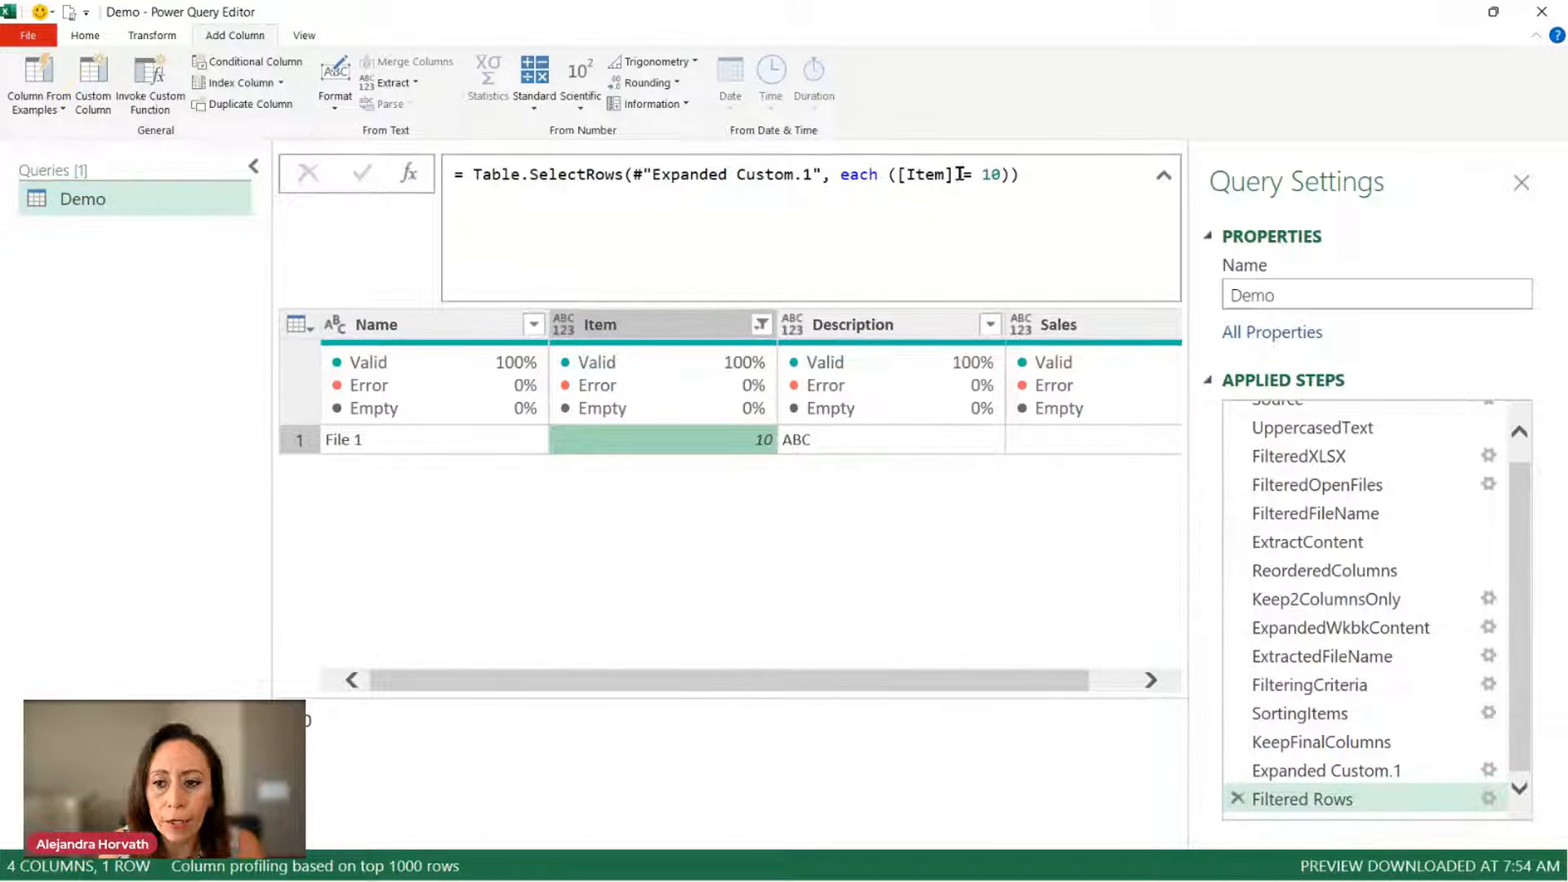
drag(962, 174, 1002, 174)
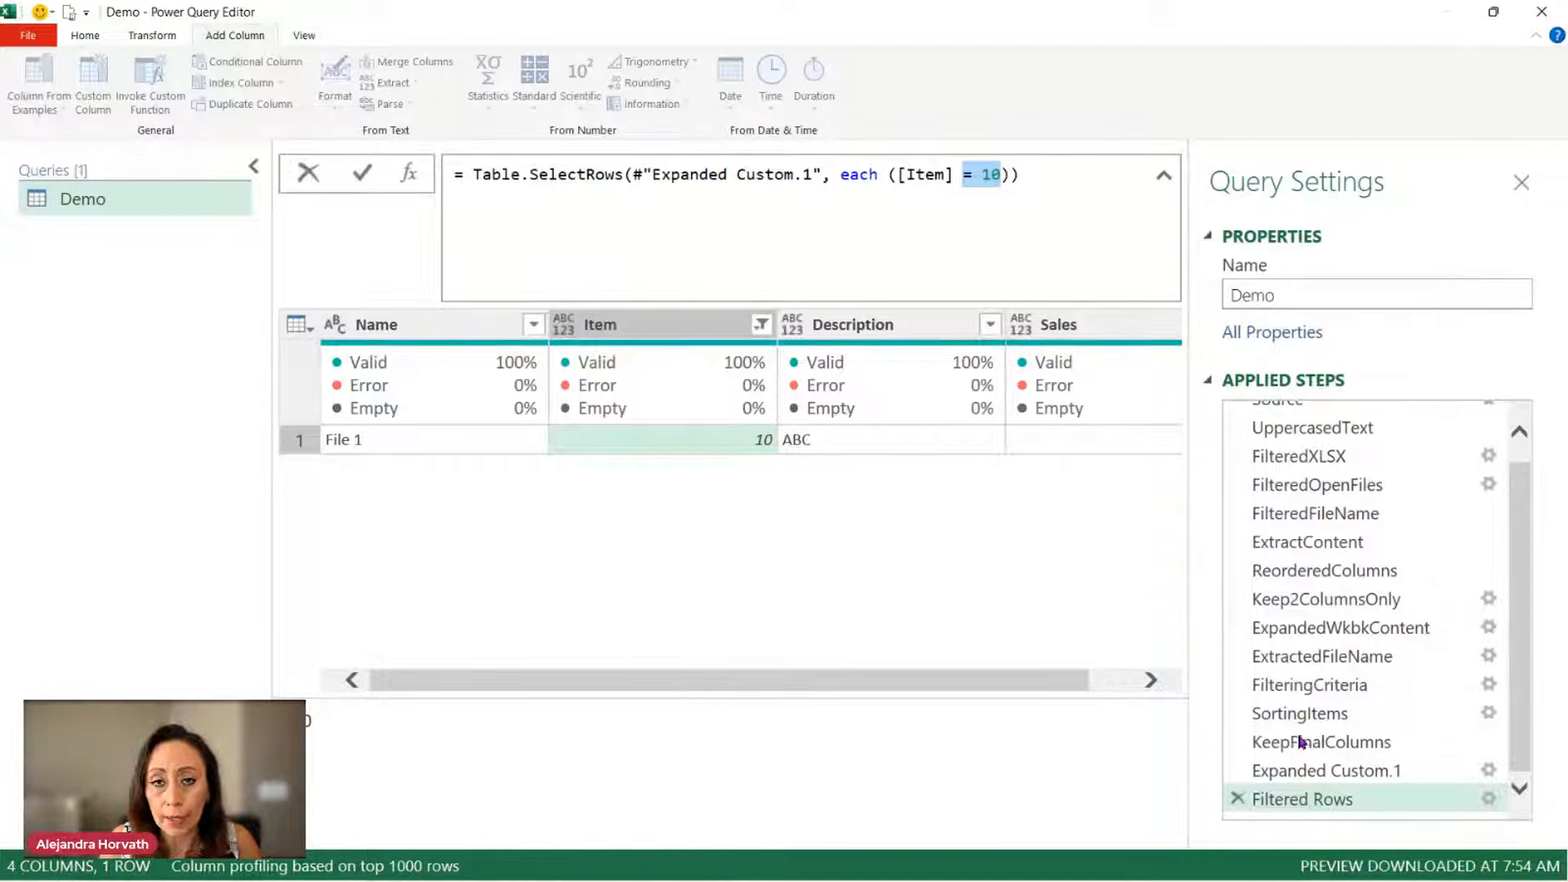
Step: Set the upper Item limit in the FilteringCriteria formula back to 11 and apply it
click(1343, 684)
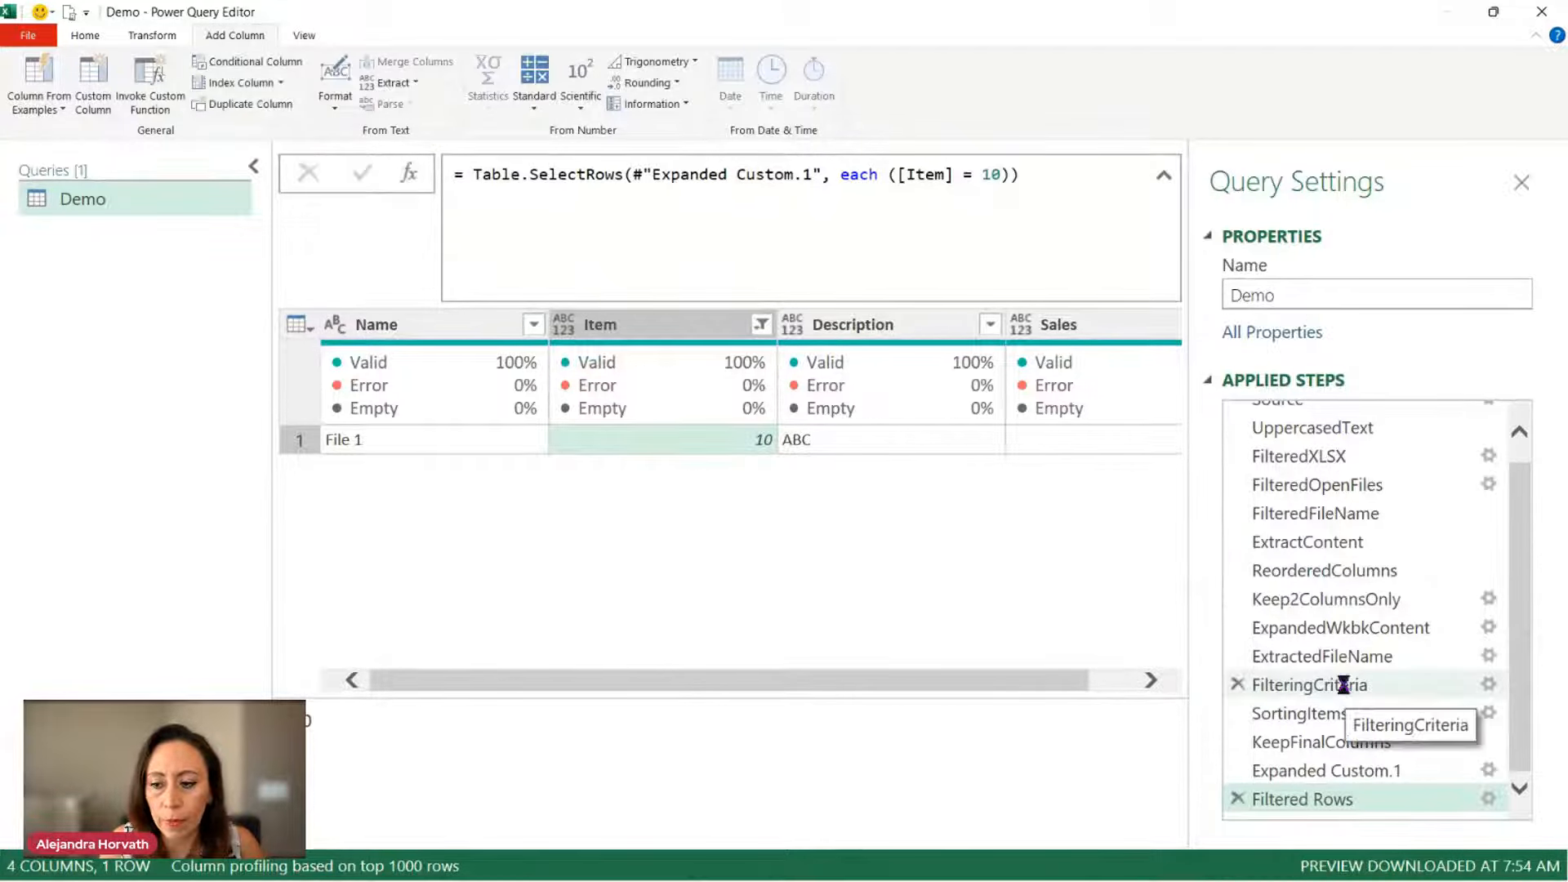
click(1343, 684)
click(886, 196)
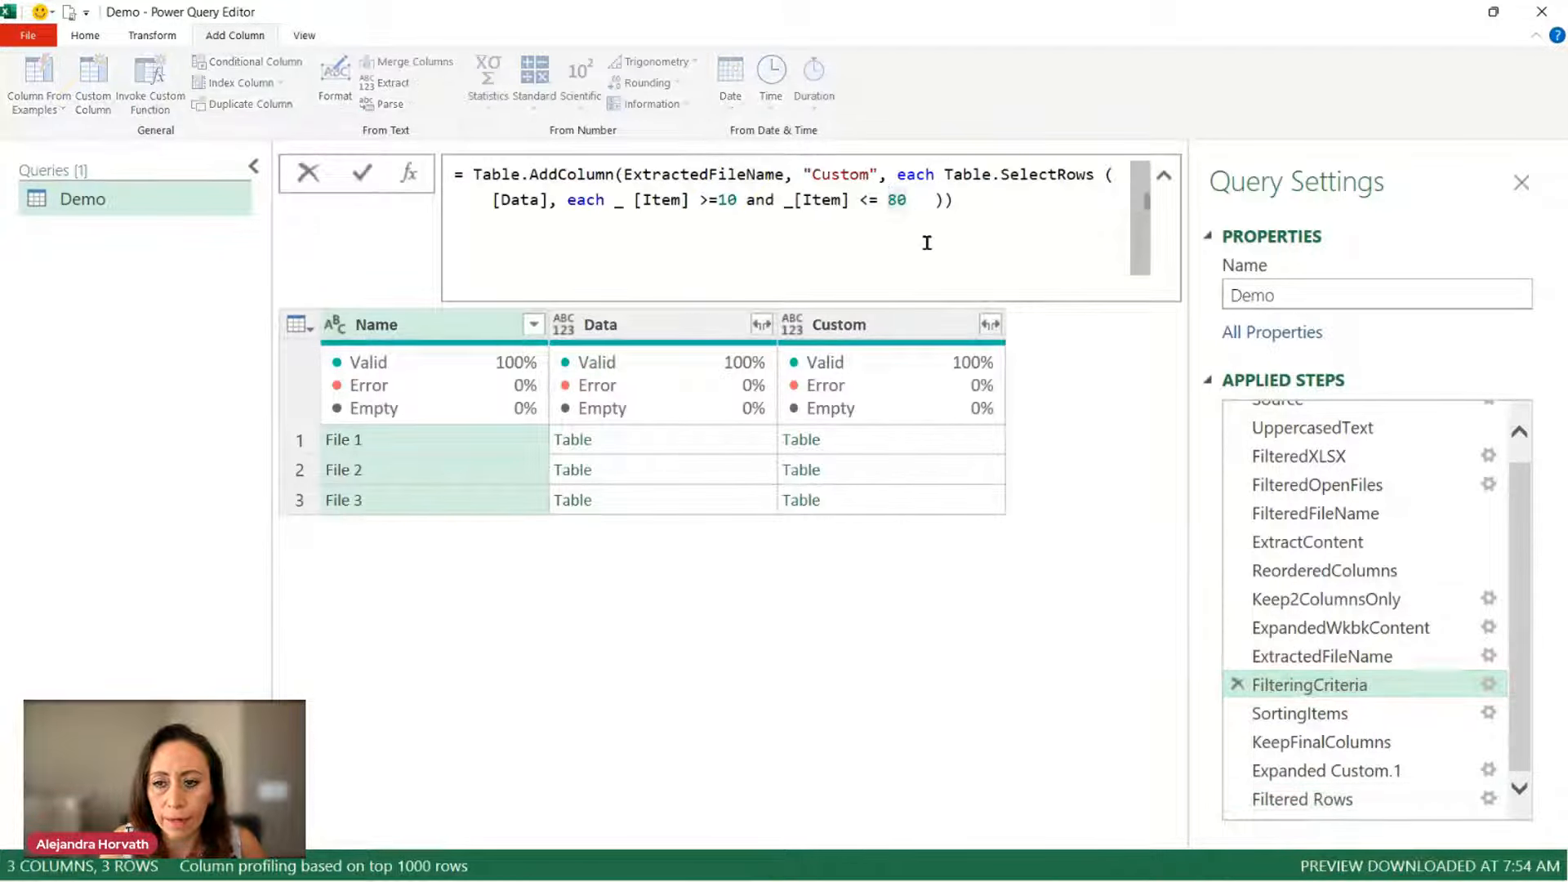
key(Delete)
key(Delete)
text(11)
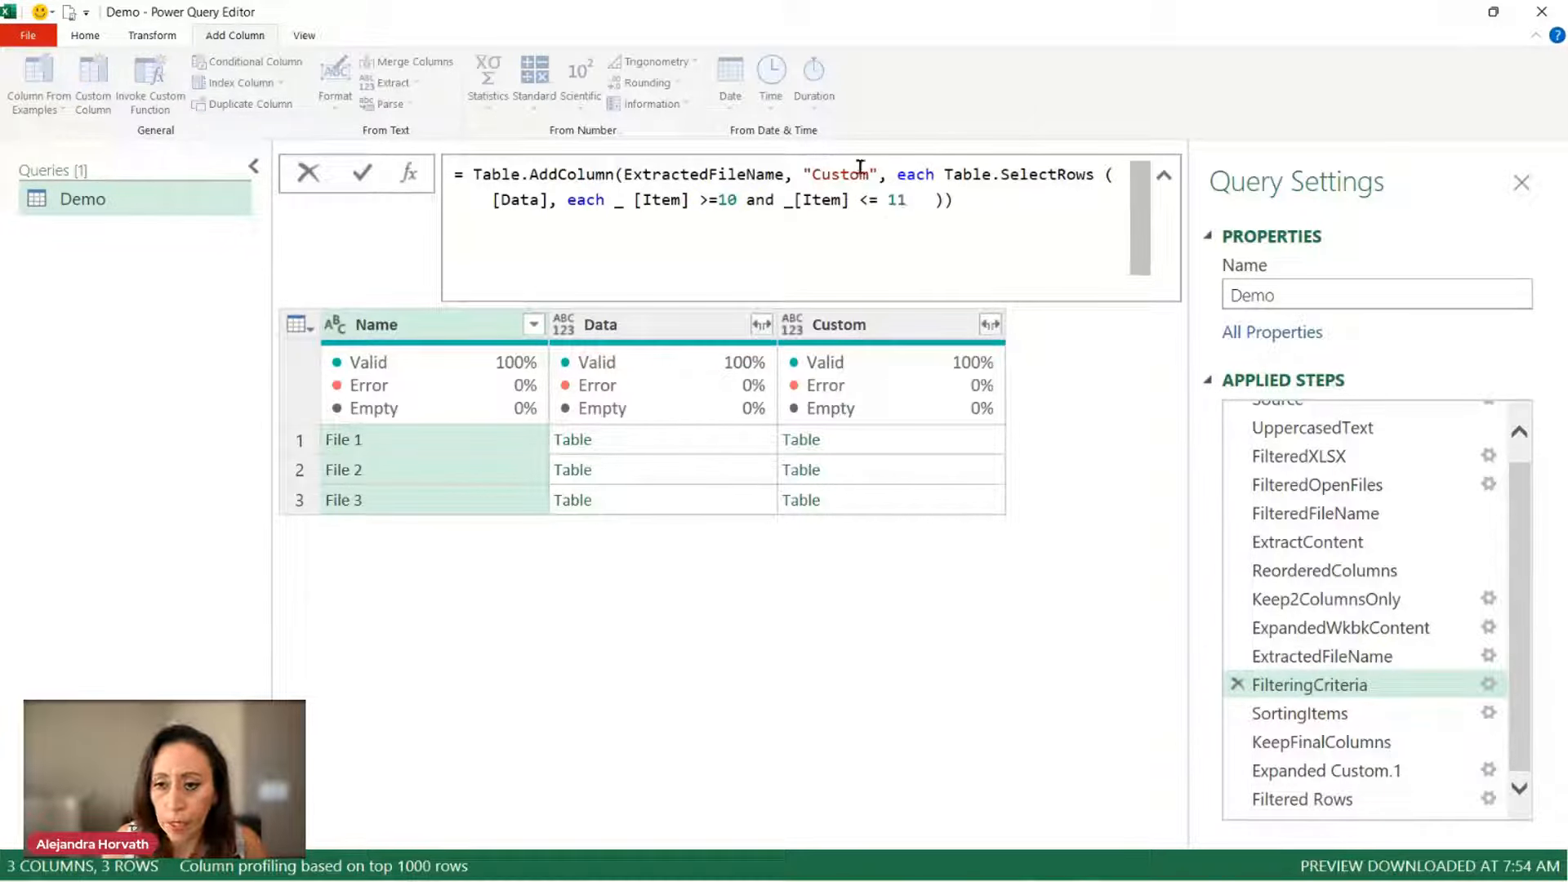
key(Return)
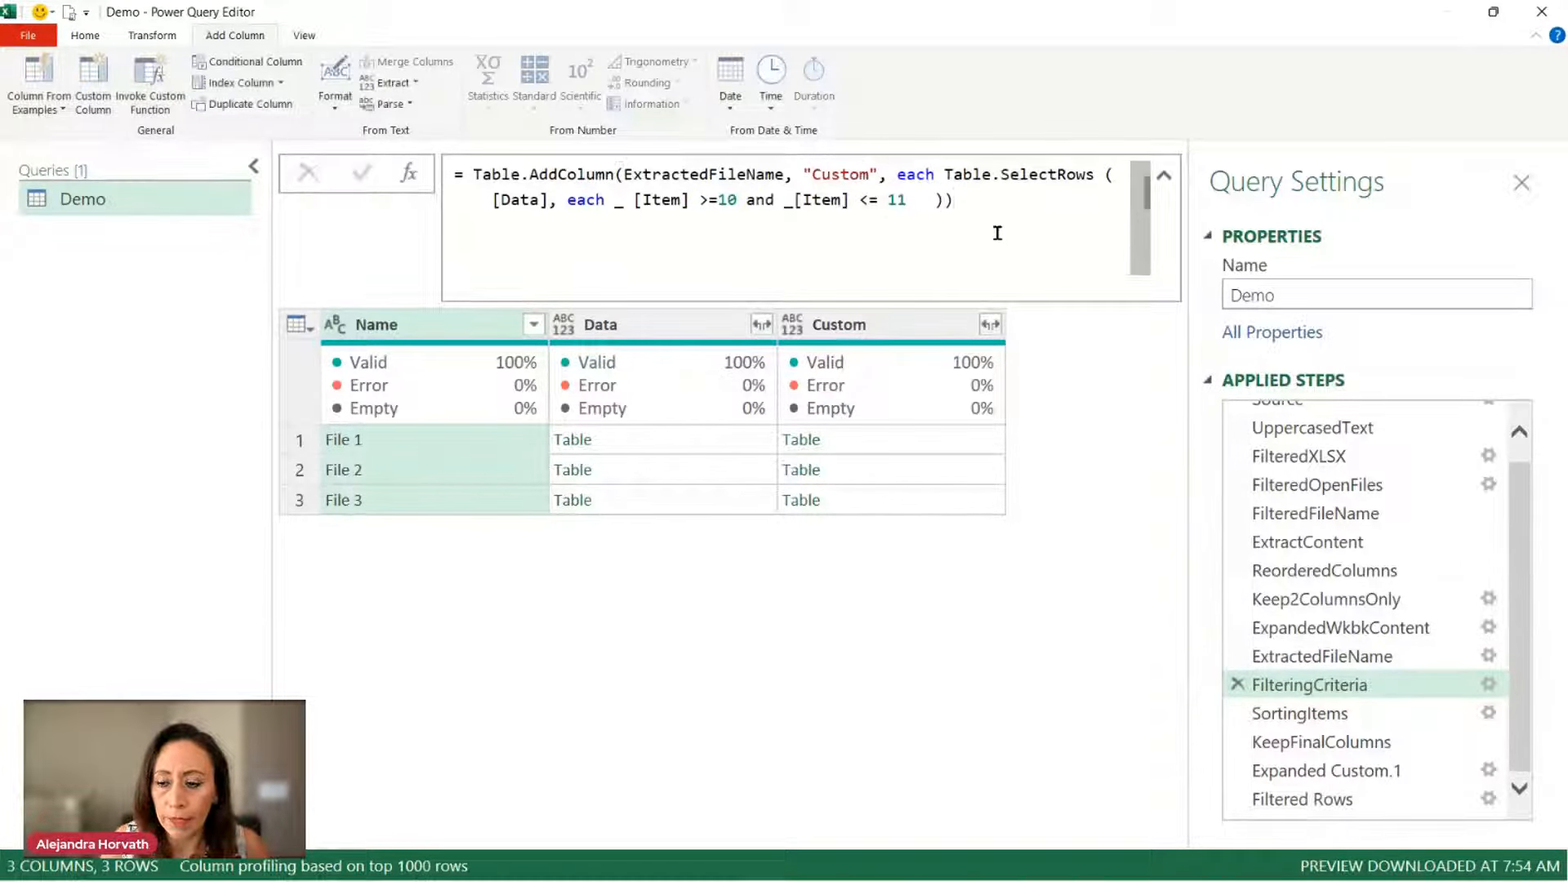
Step: Check which values the Item column's filter offers in the Filtered Rows step, leaving the selection as it is
click(1382, 798)
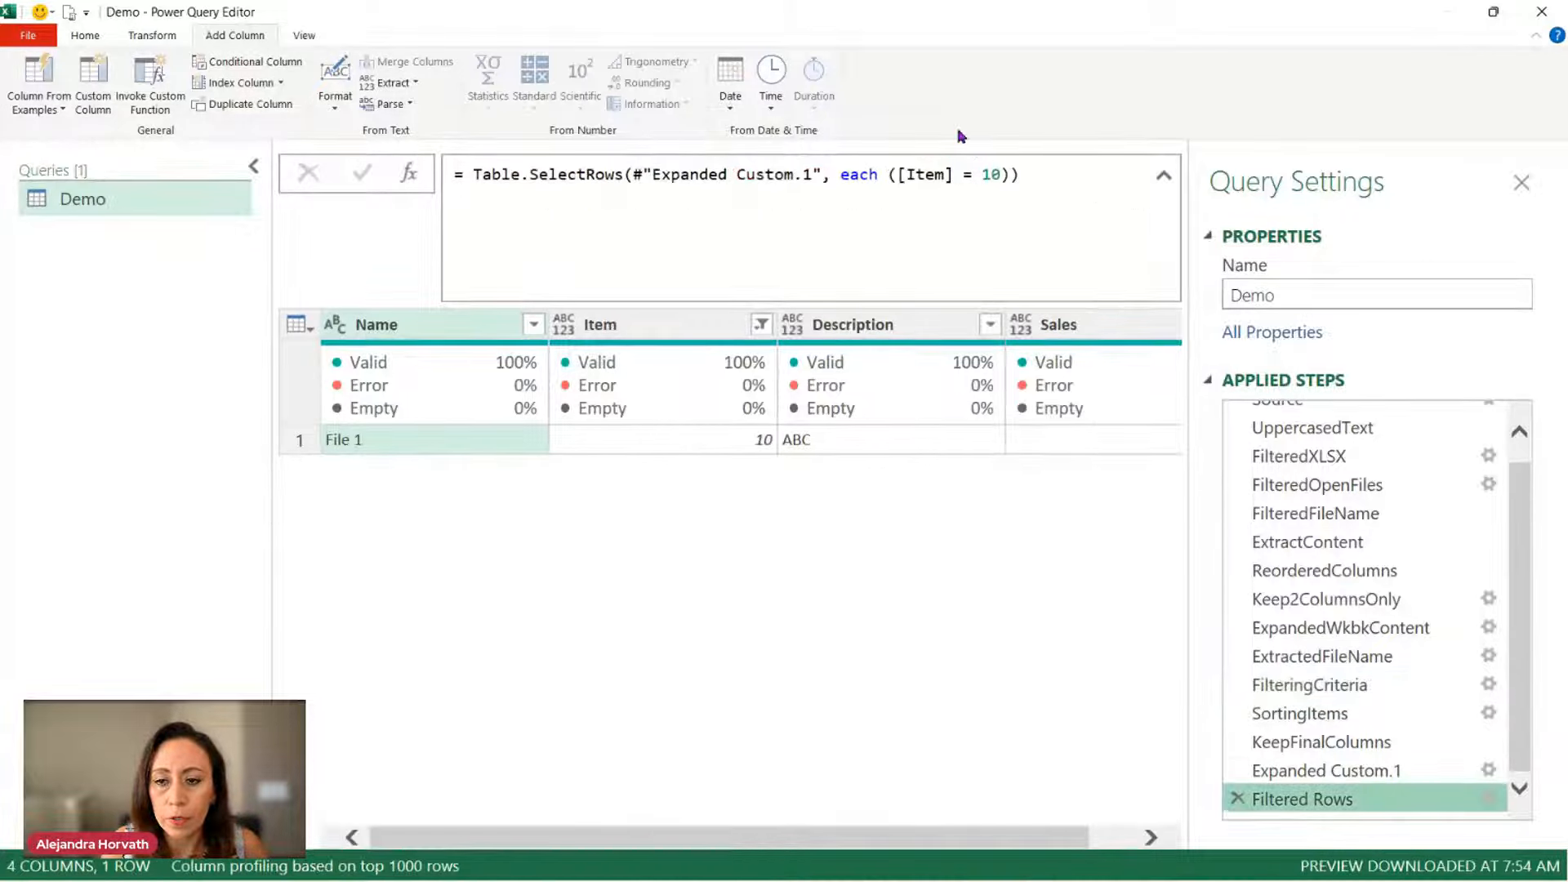
click(760, 325)
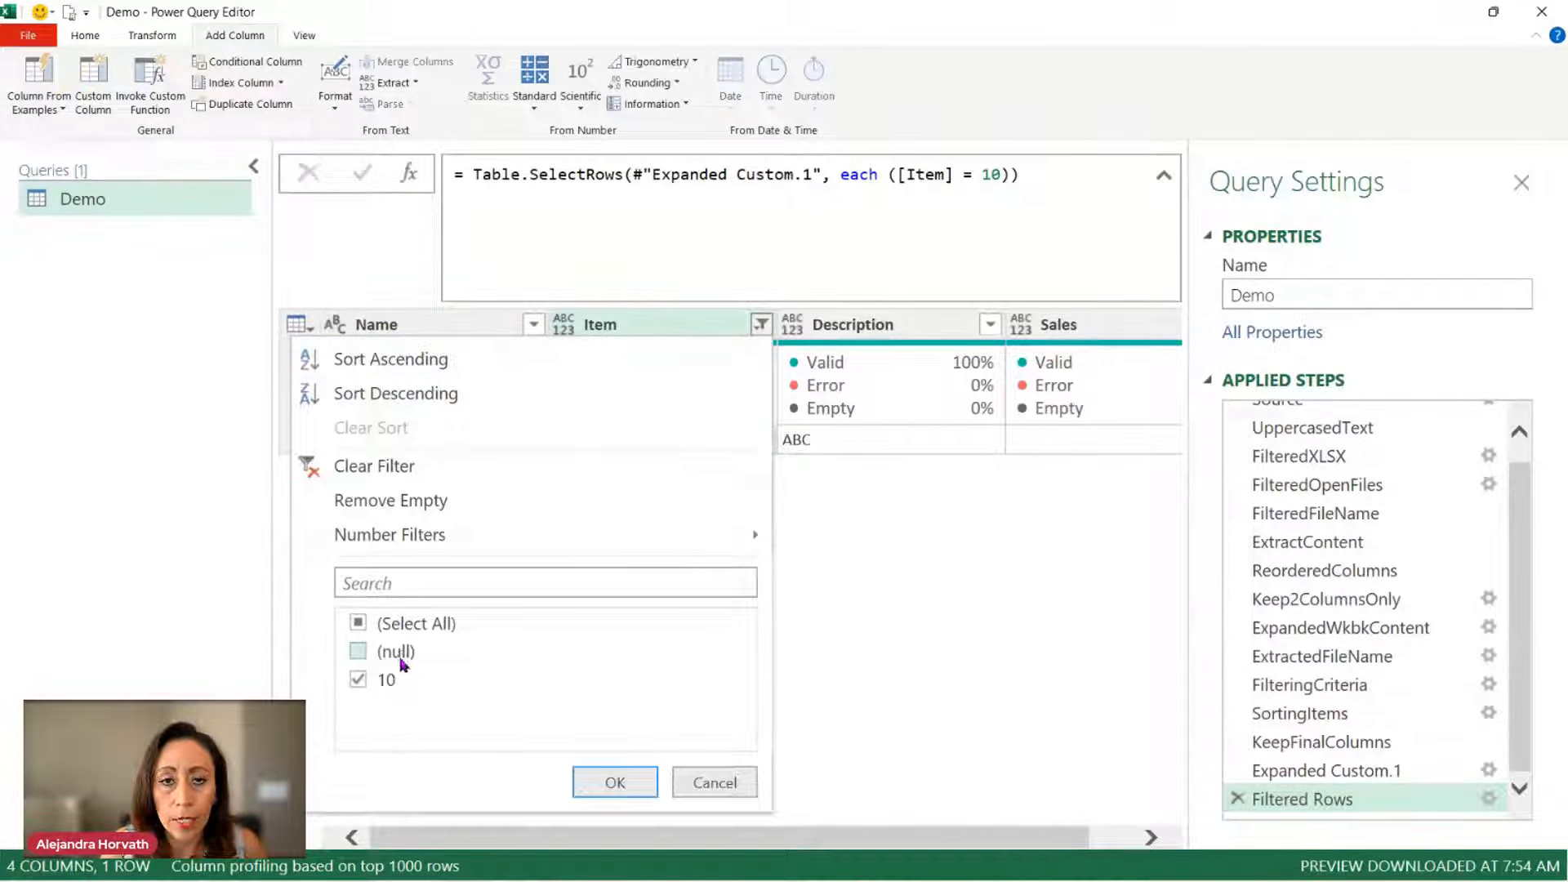
click(740, 784)
Step: Replace the condition in the Filtered Rows formula with [Item] <> null and apply it
drag(962, 175, 1002, 175)
key(BackSpace)
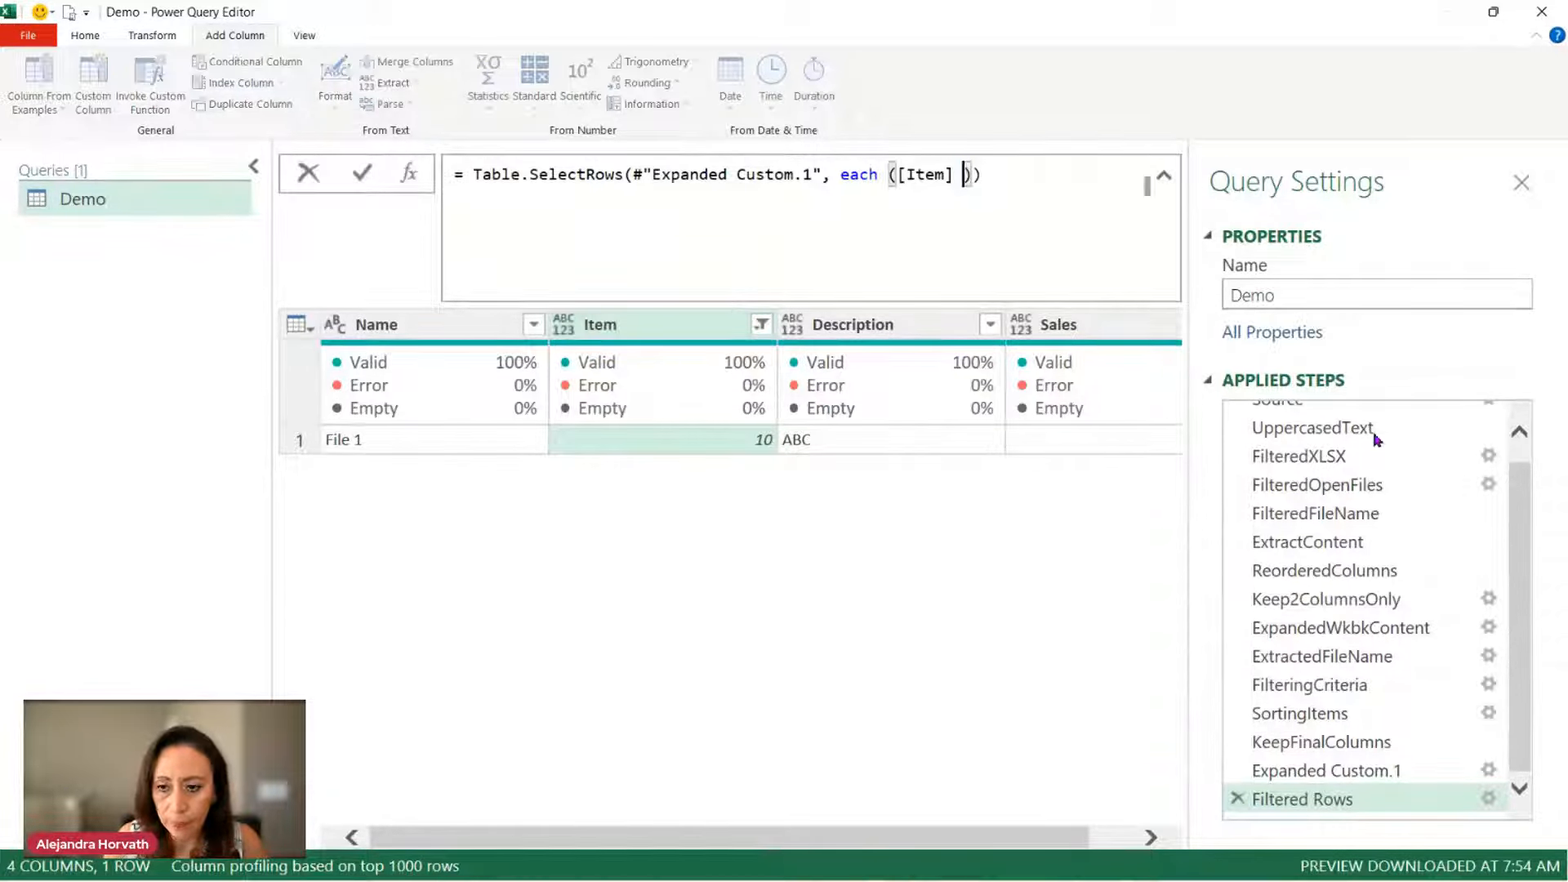
text(<> b)
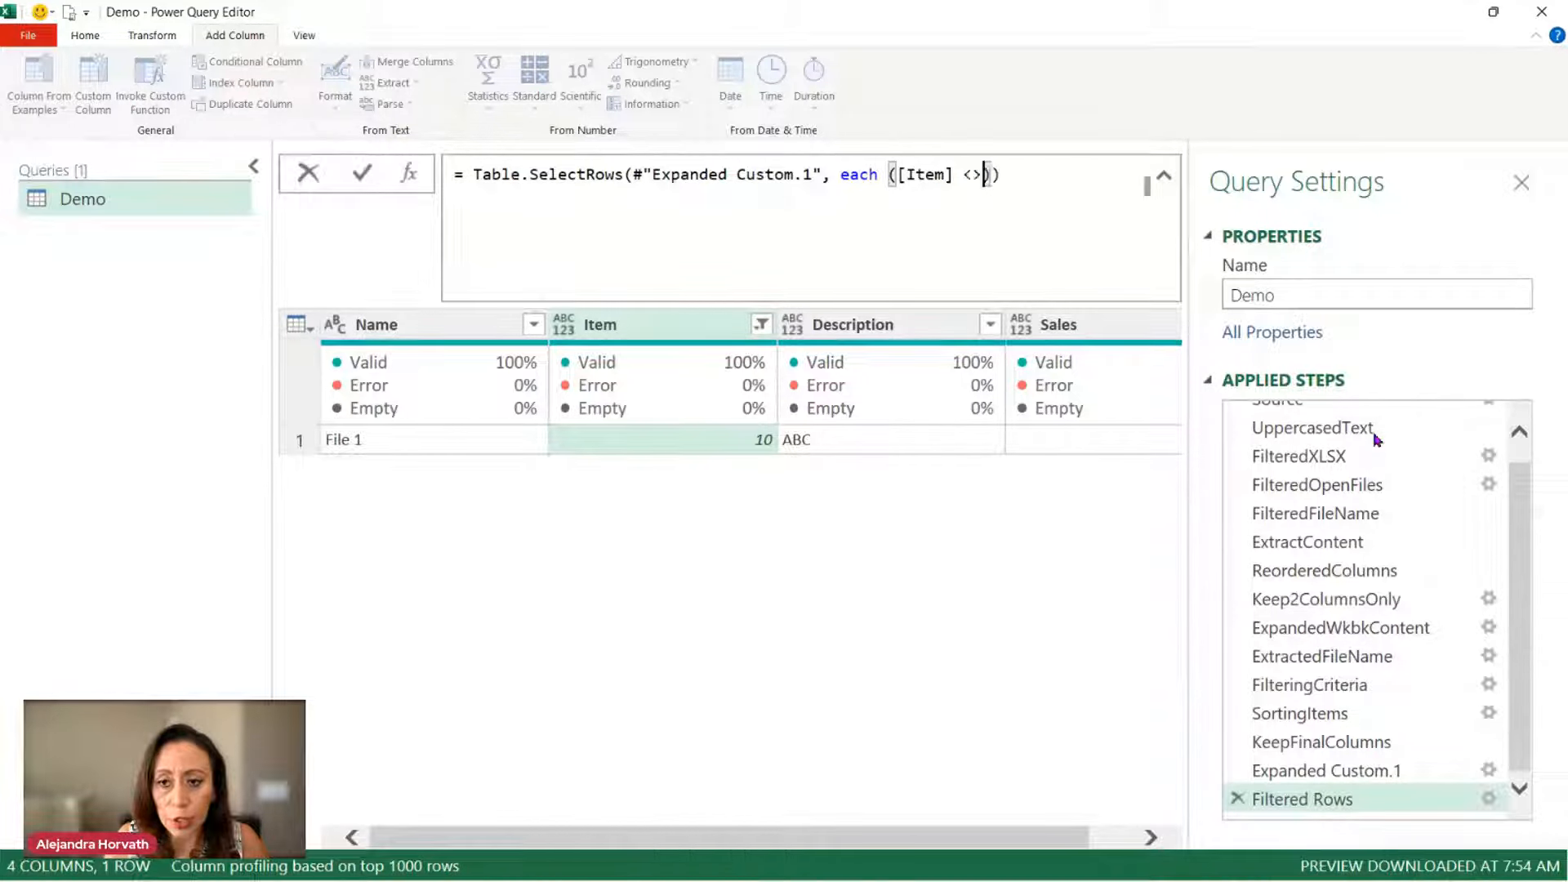
key(BackSpace)
text(null)
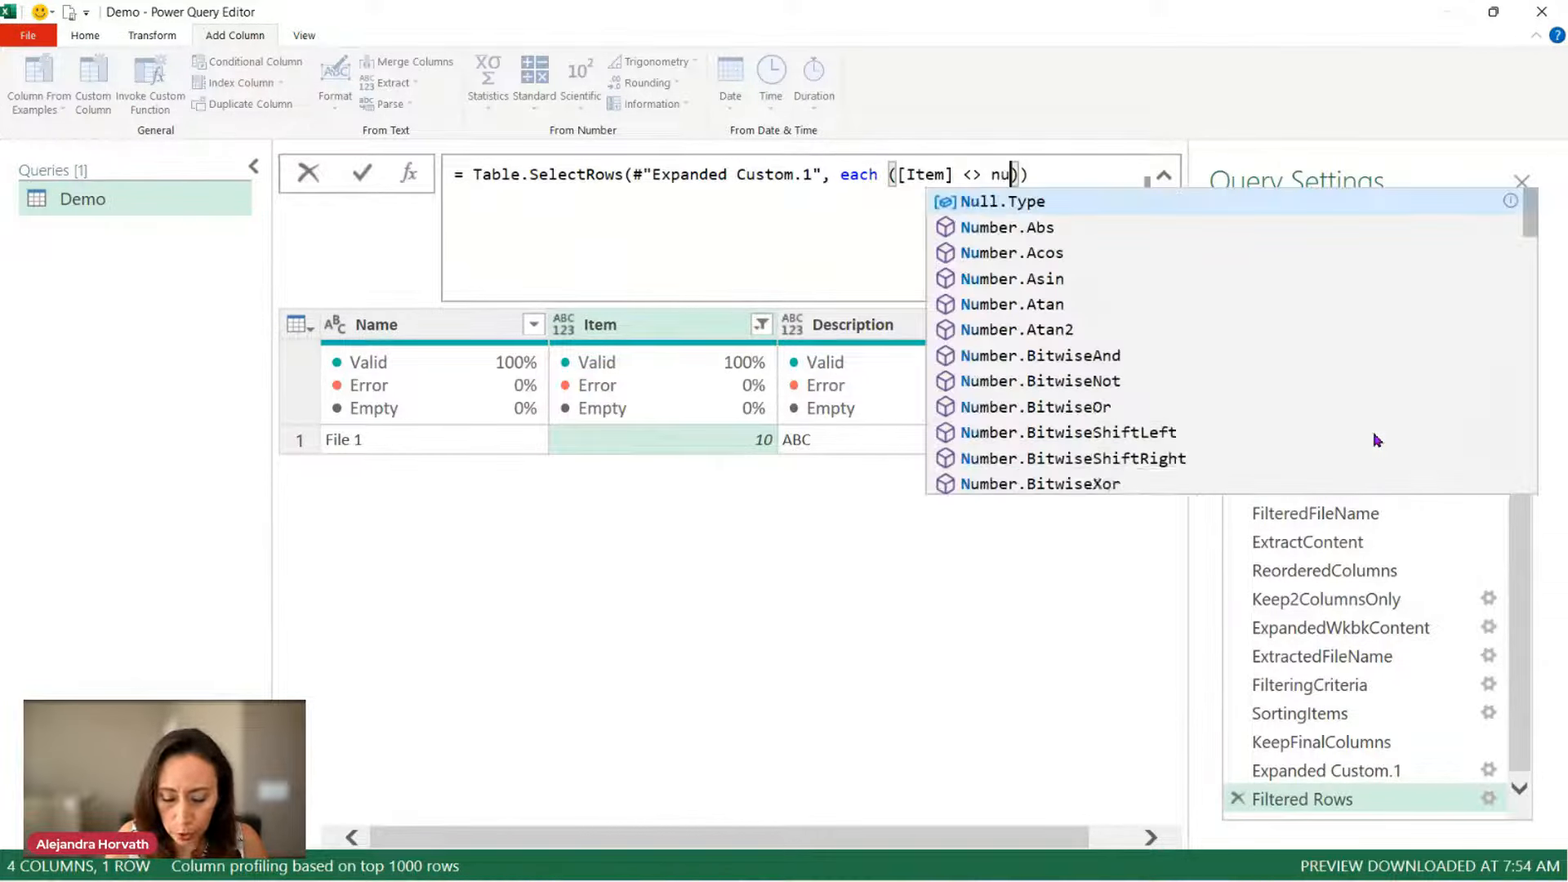
click(1111, 170)
key(Return)
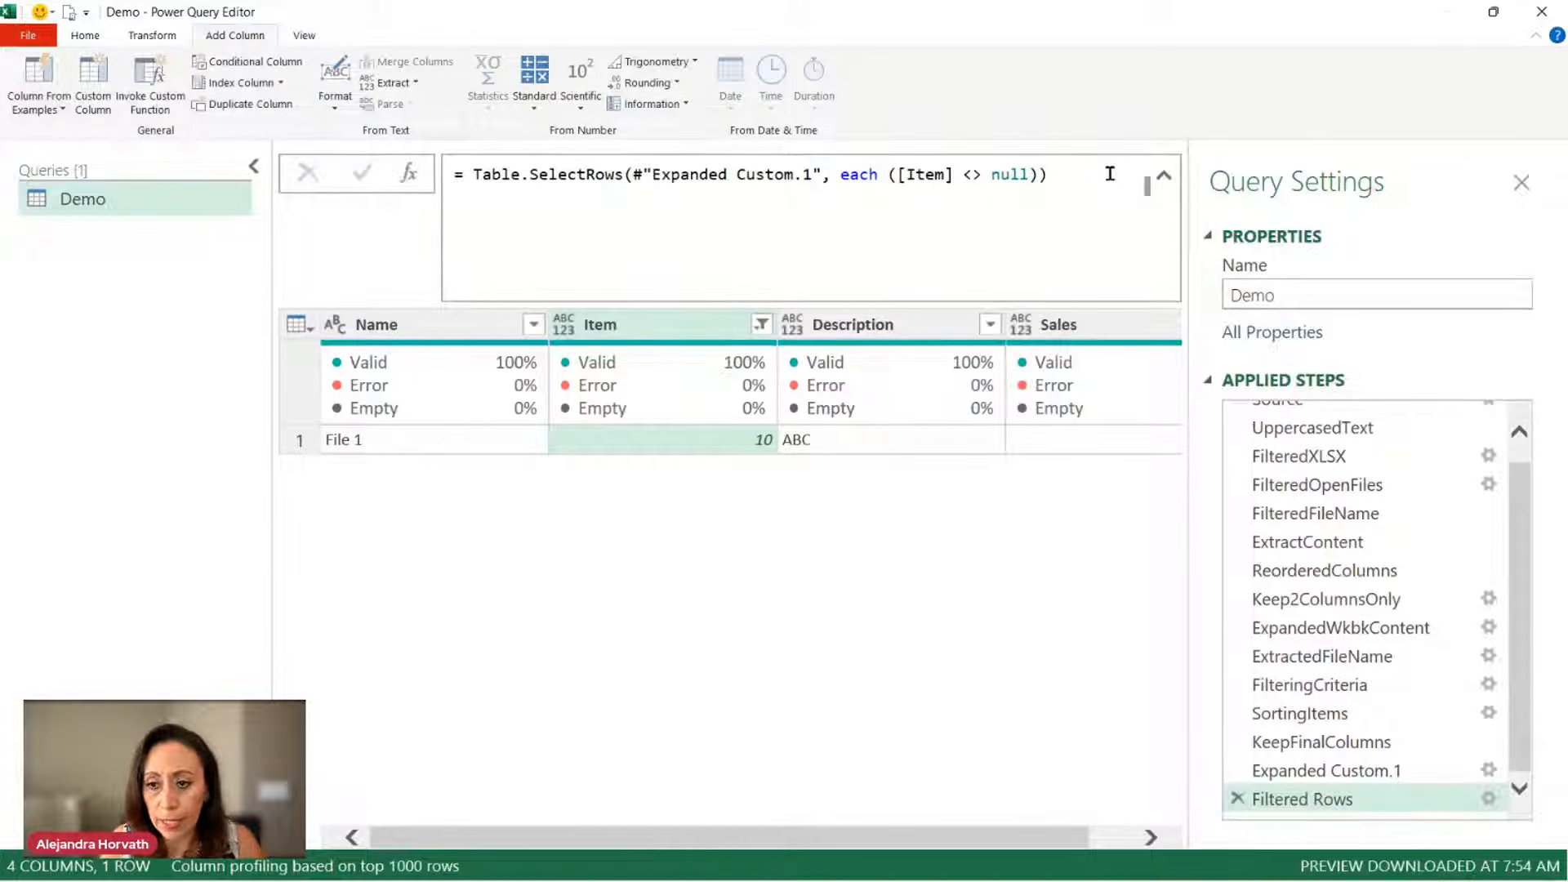
Step: Set the upper Item limit in the FilteringCriteria formula to 80 and apply the change
click(1360, 686)
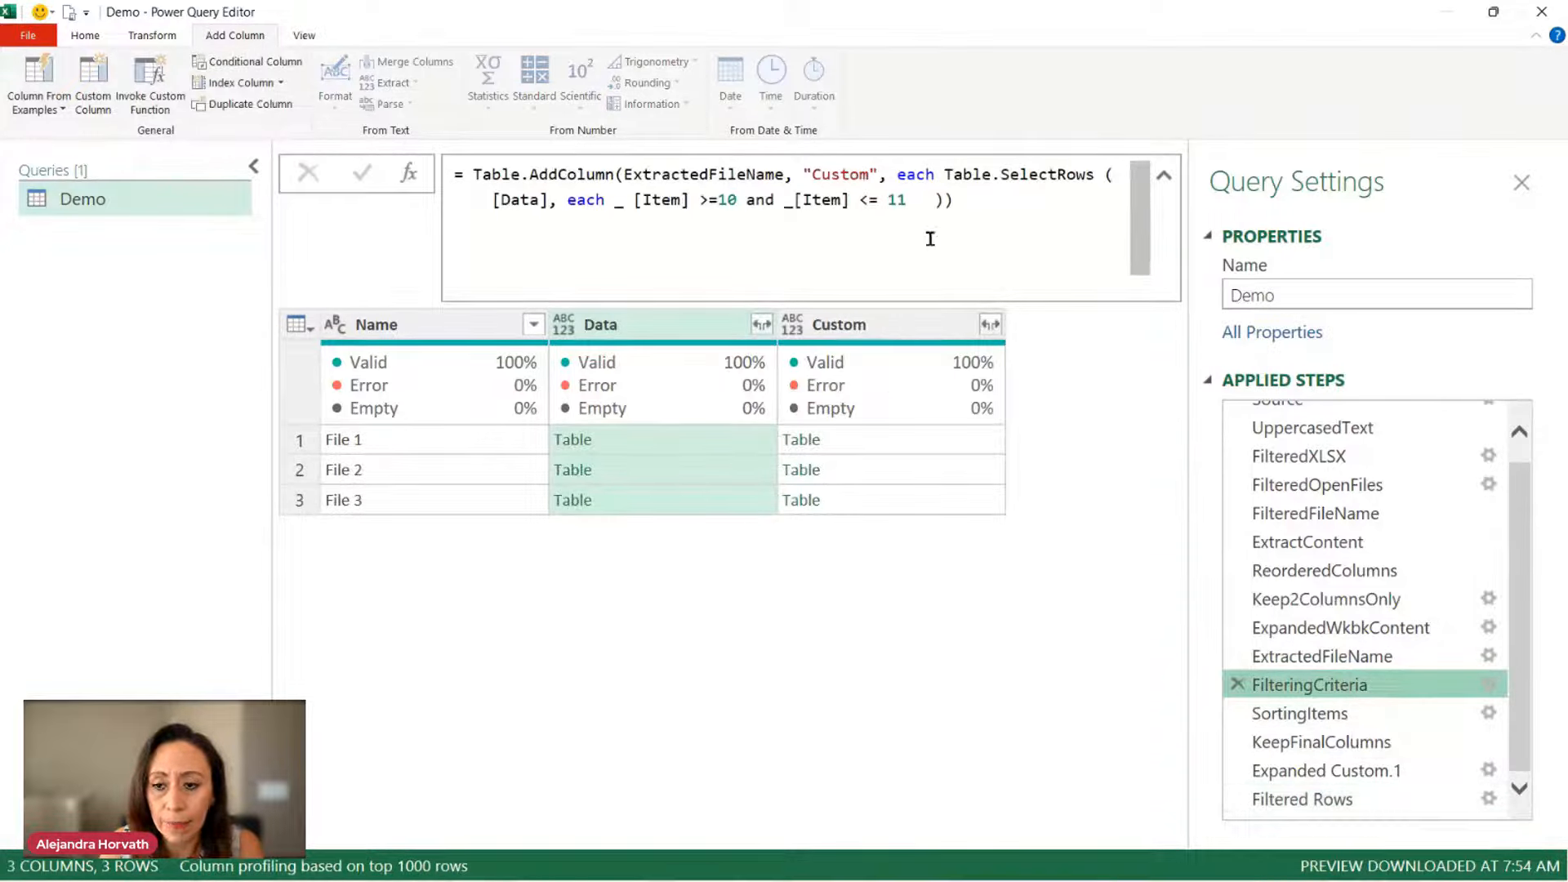
drag(890, 201, 907, 201)
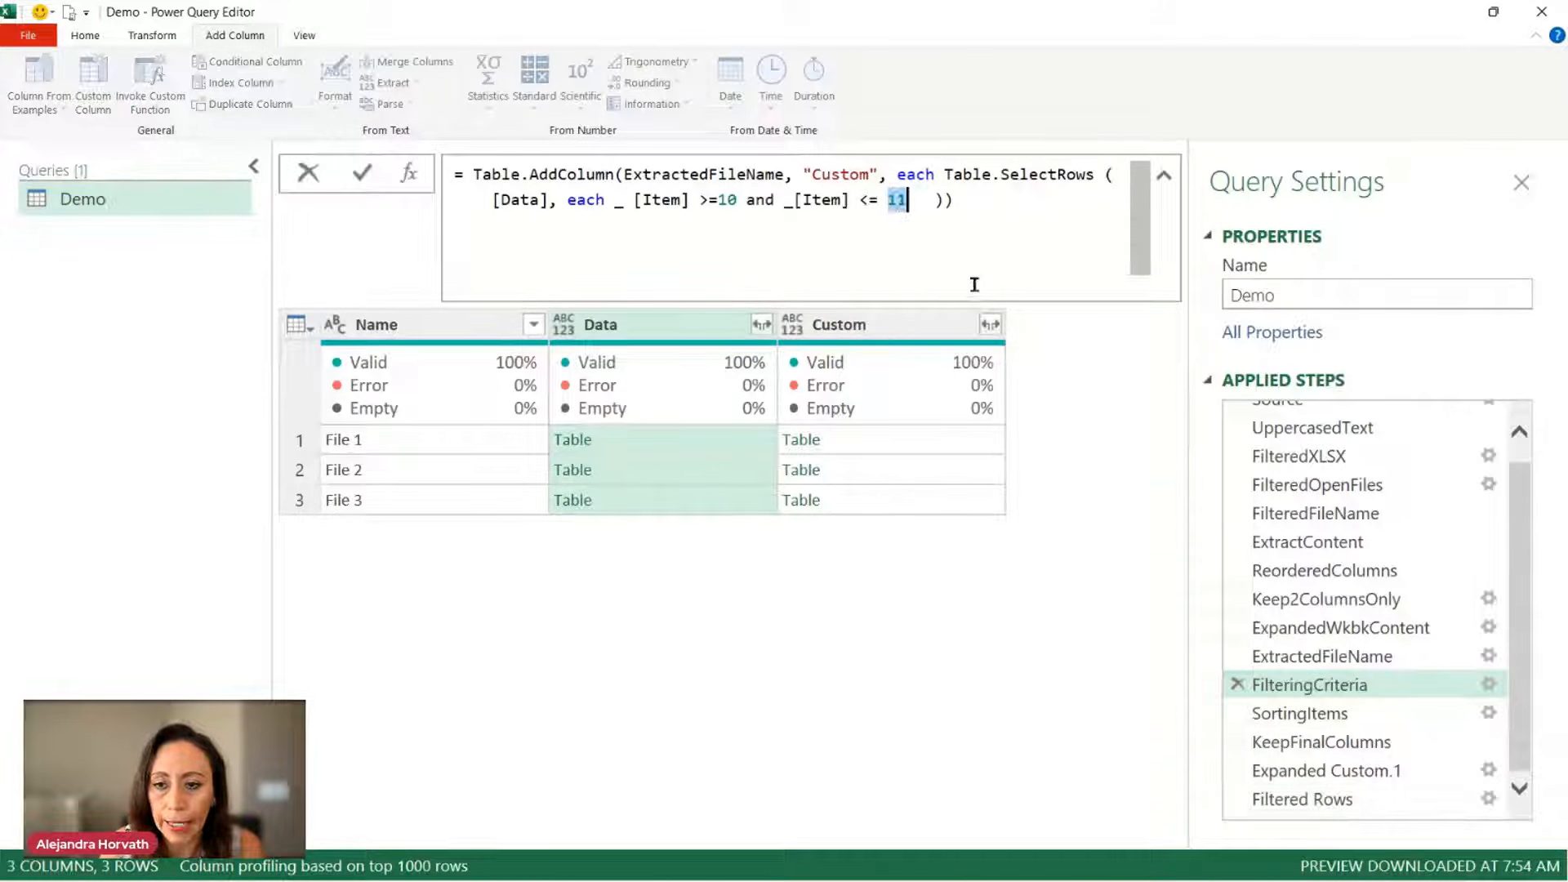
text(80)
key(Return)
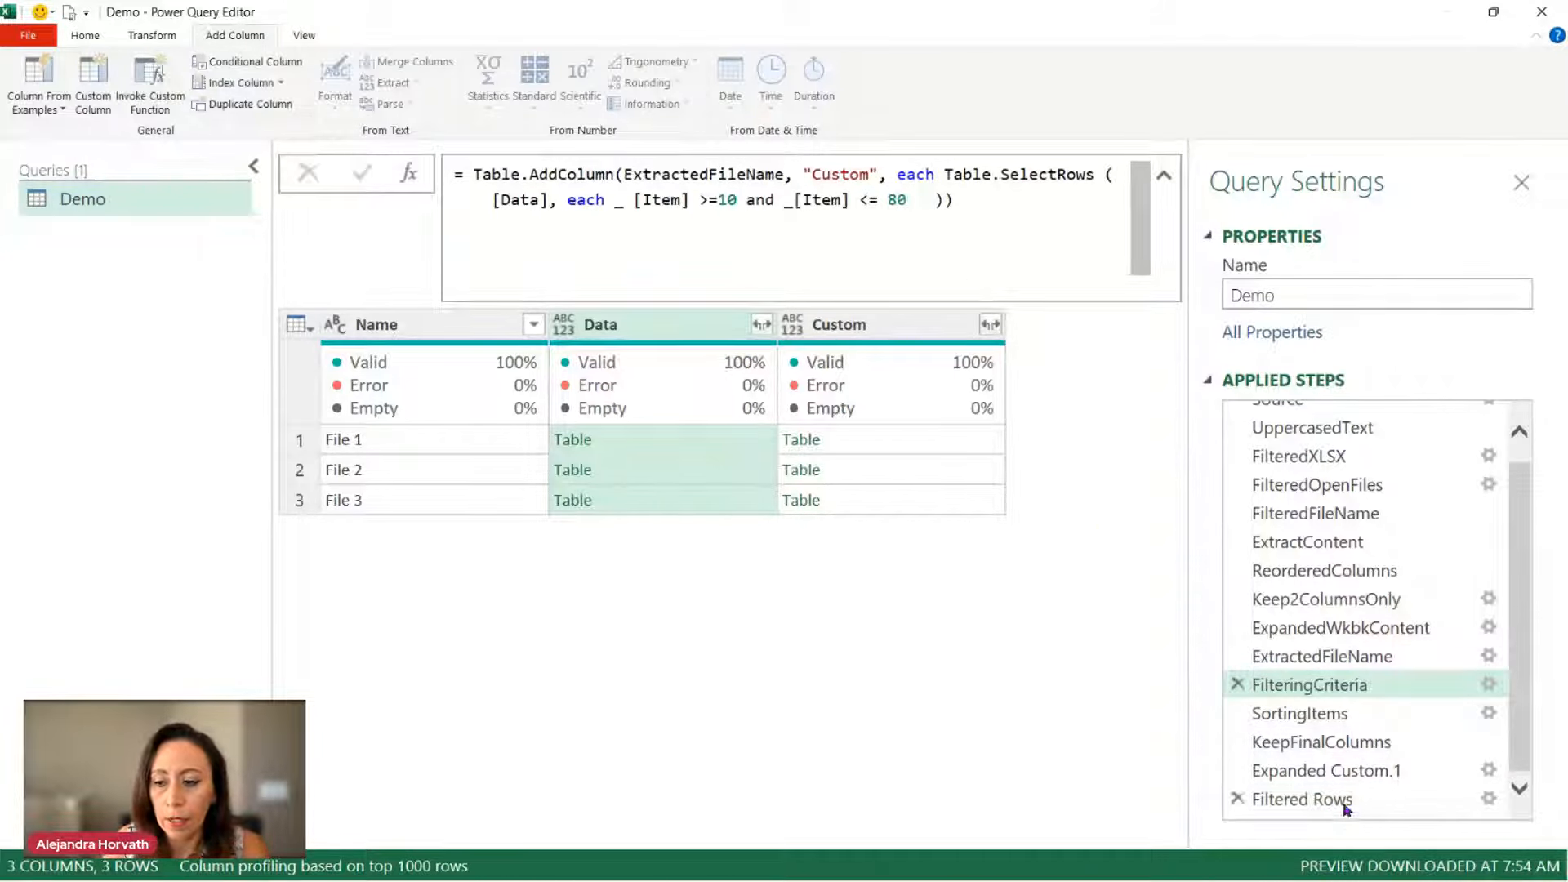
Step: Review the rows of all files in the Filtered Rows step down to the last one
click(1354, 803)
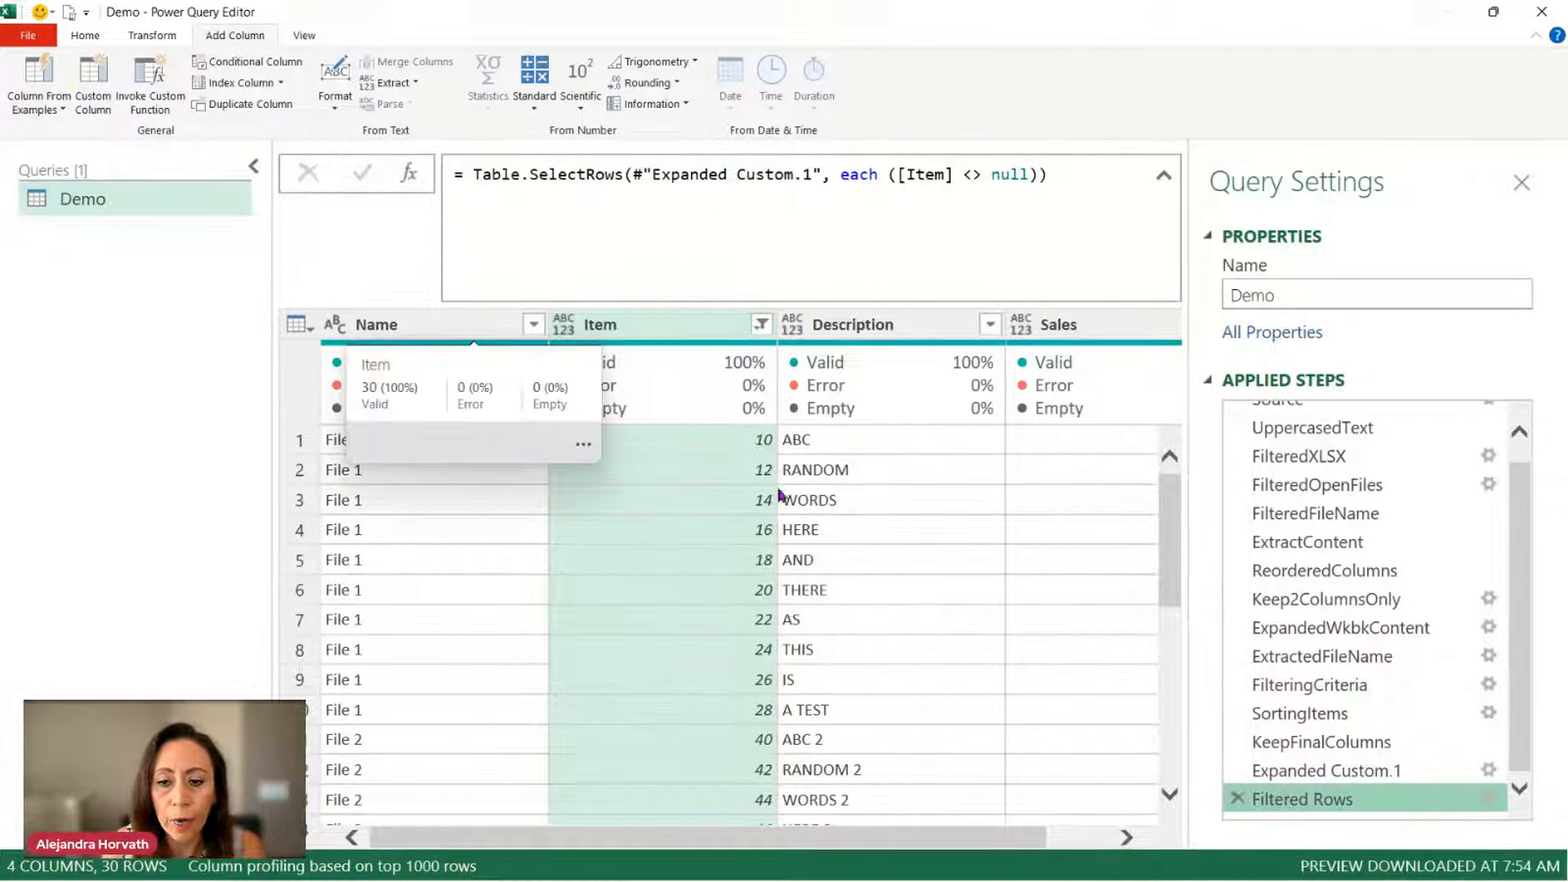
scroll(784, 496, down, 1)
drag(1170, 545, 1123, 804)
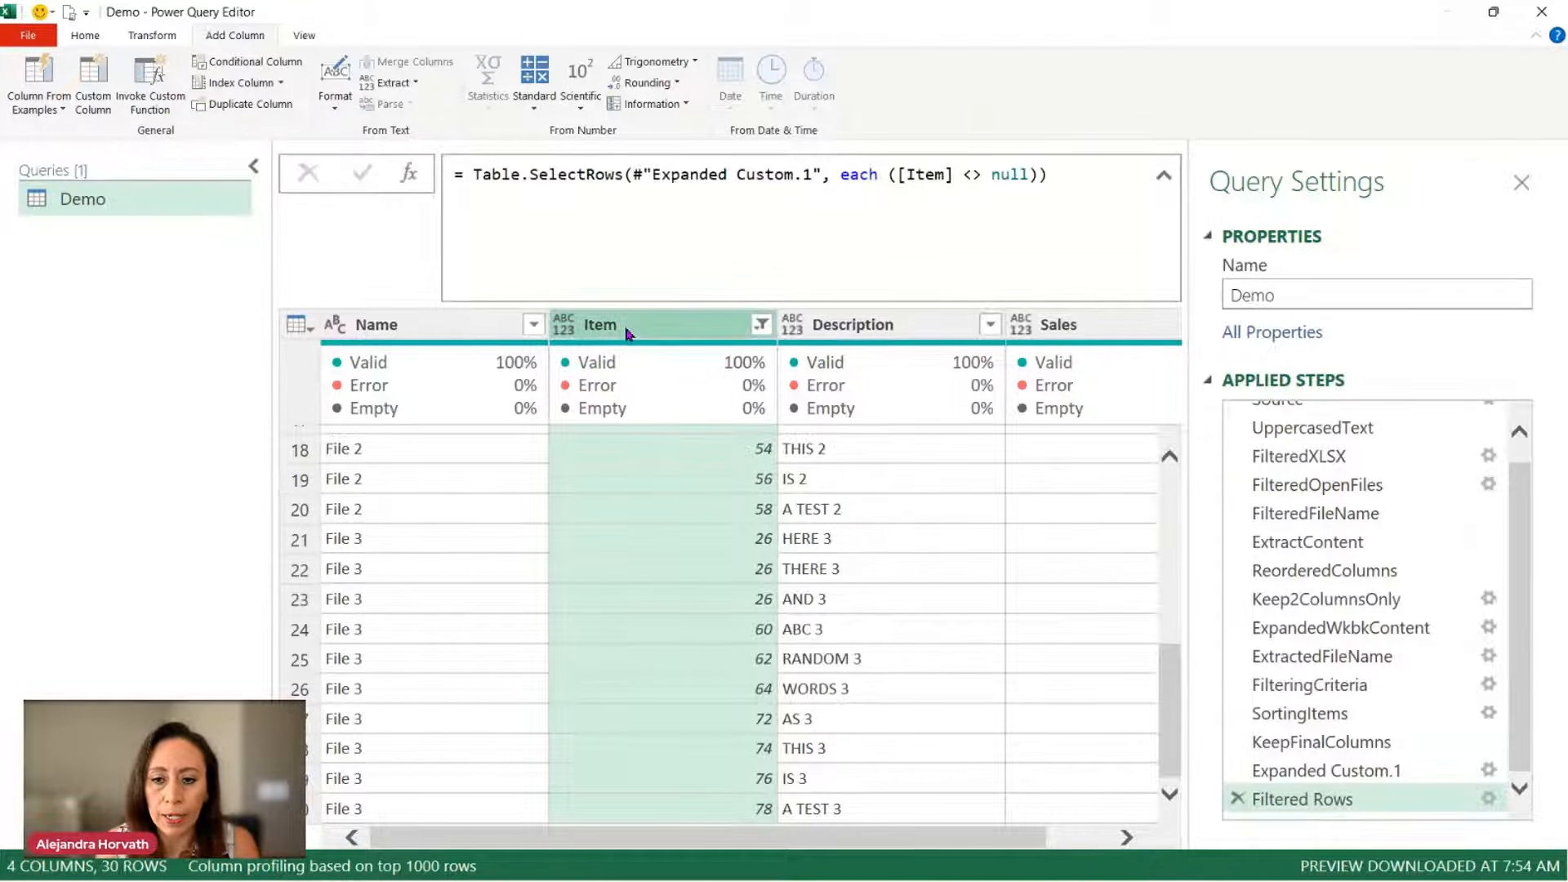
Step: Detect the data types of all columns, and shrink the display and formula area to show more of the table
key(ctrl+a)
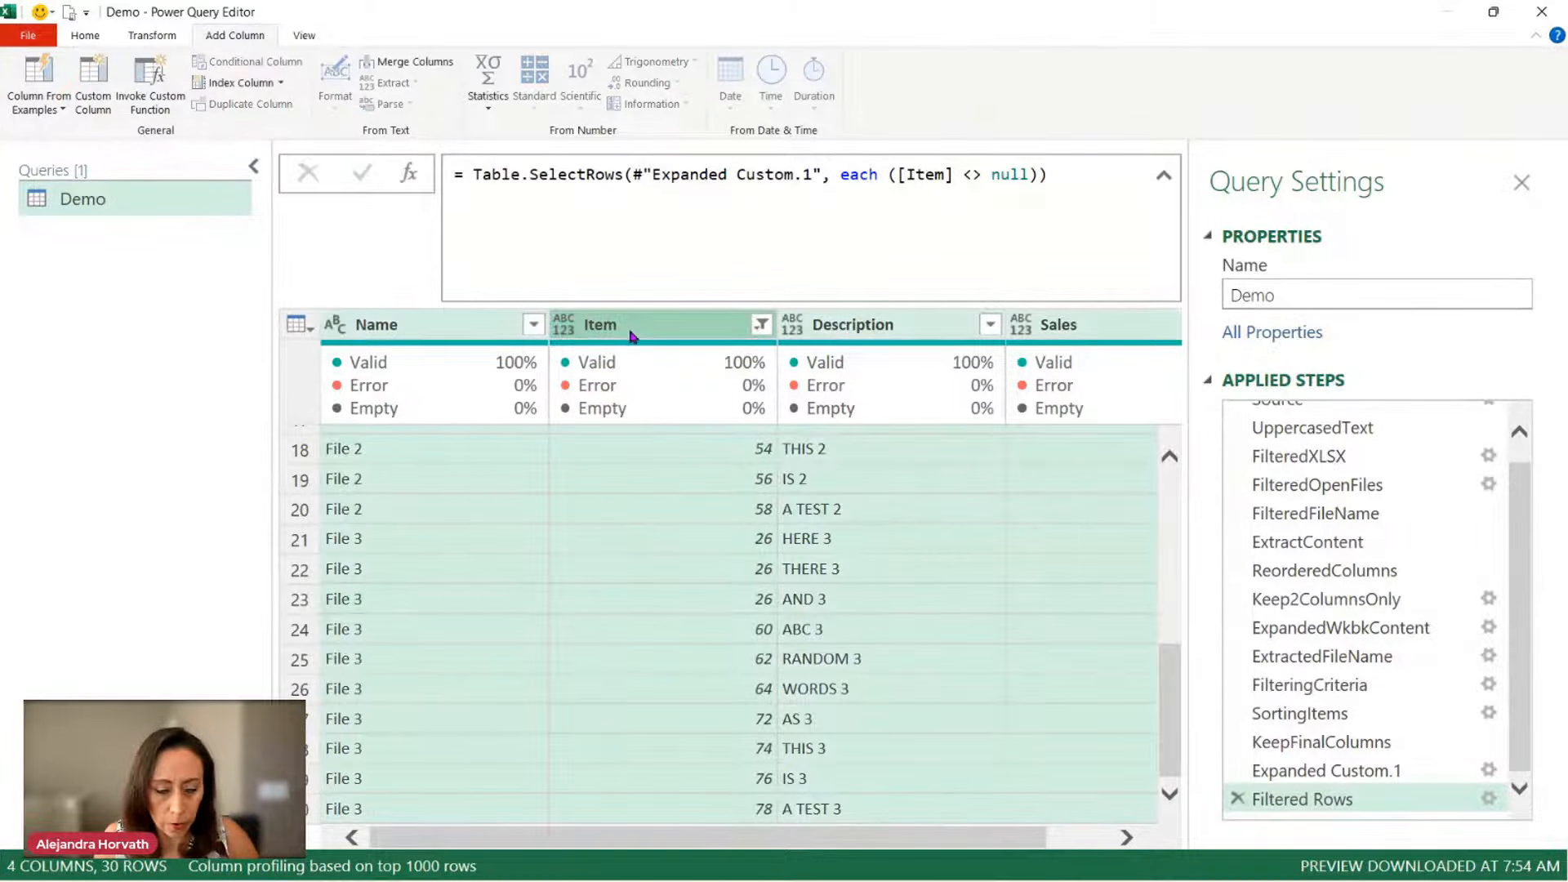
click(161, 41)
click(270, 83)
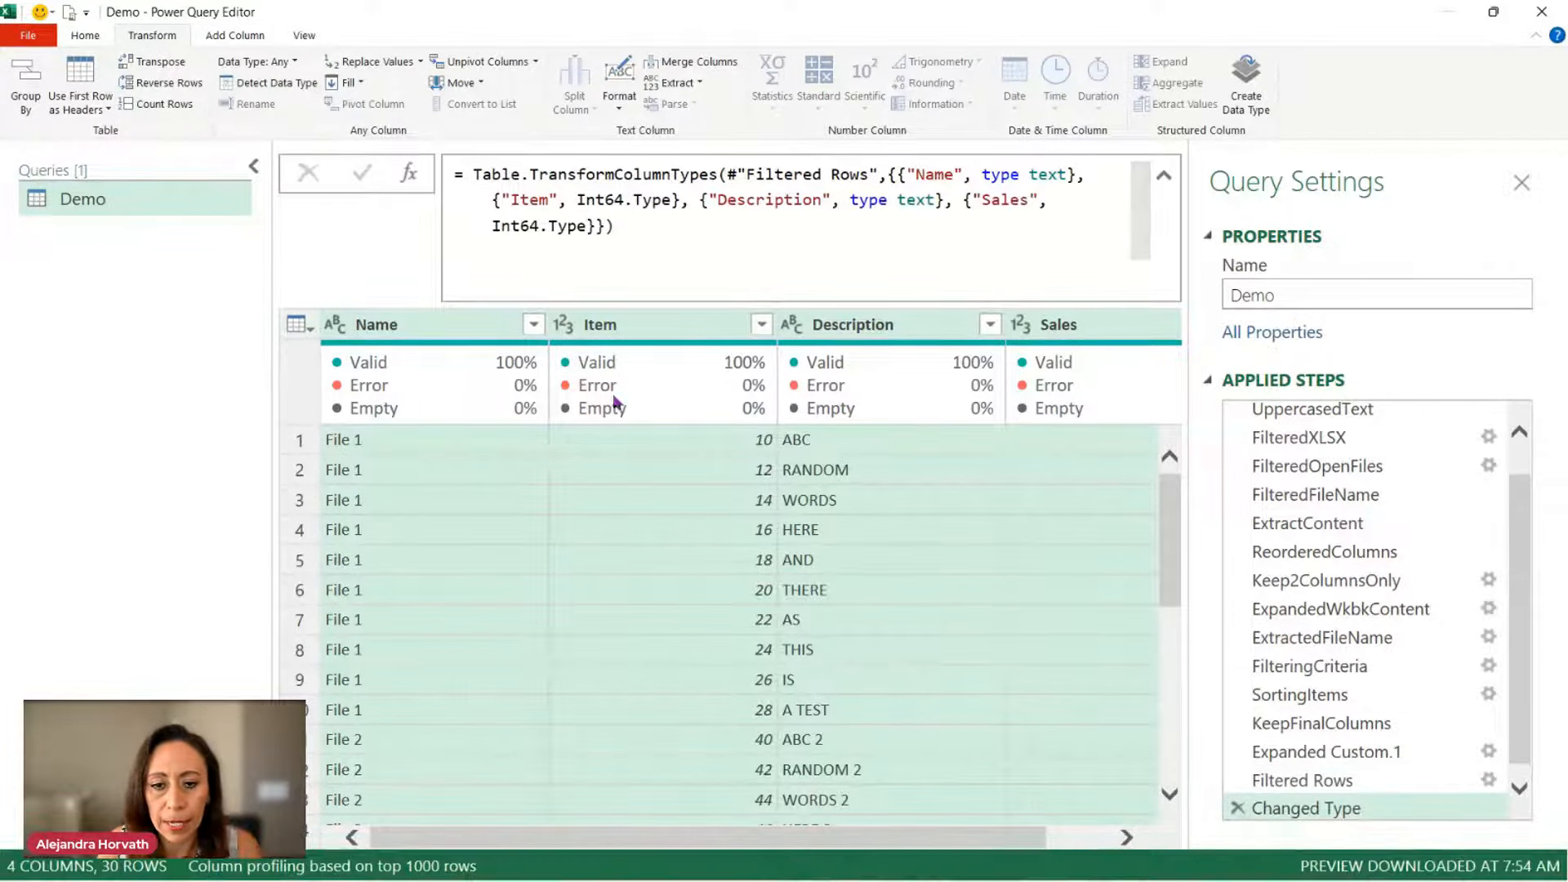
drag(734, 844, 980, 829)
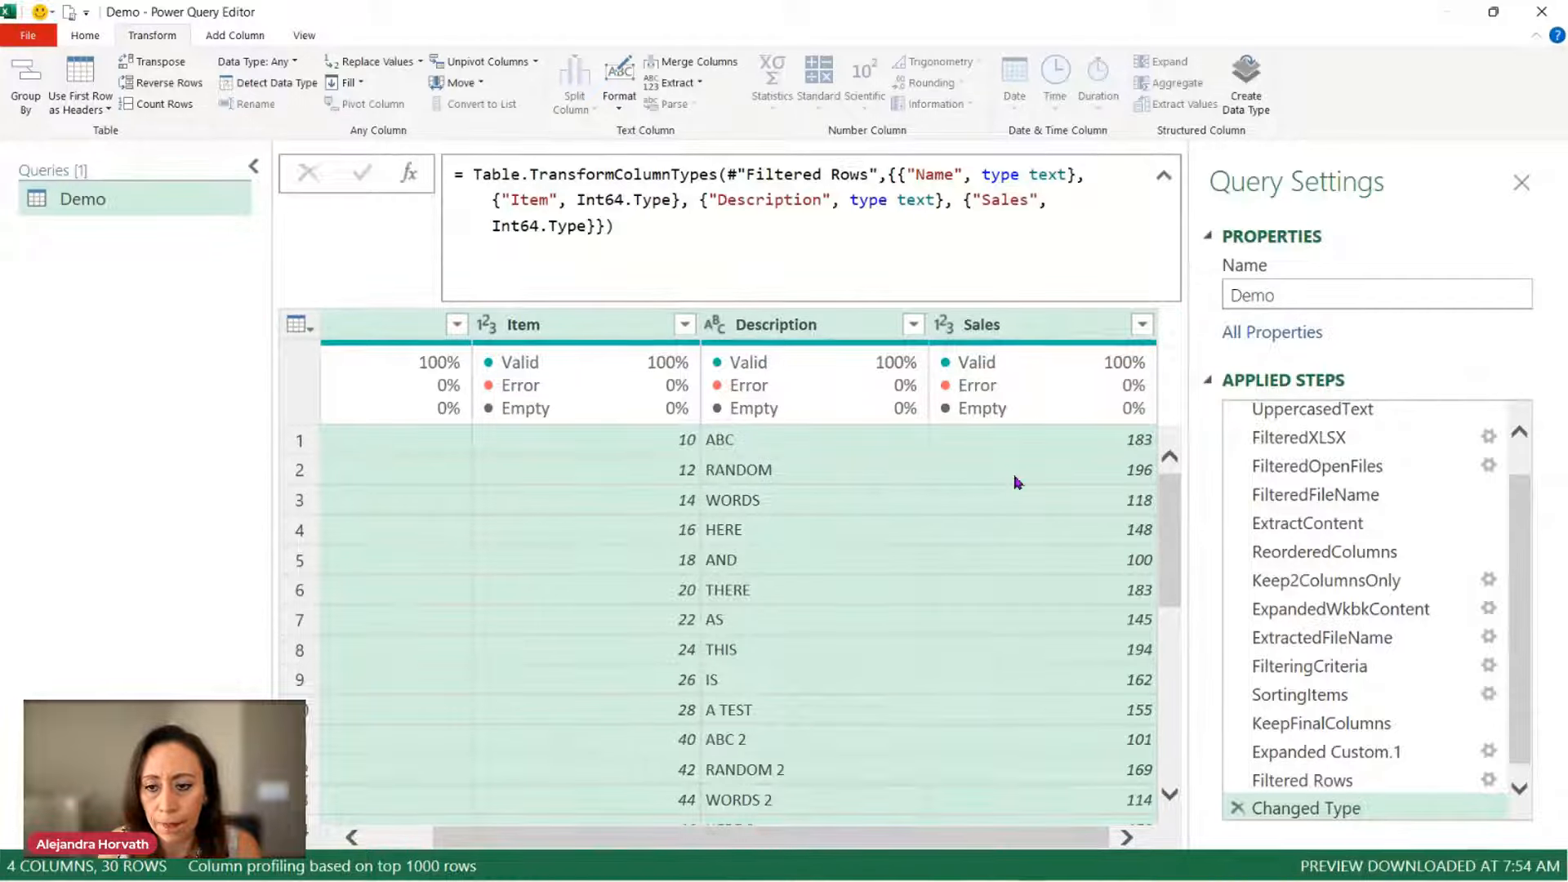
key(ctrl+minus)
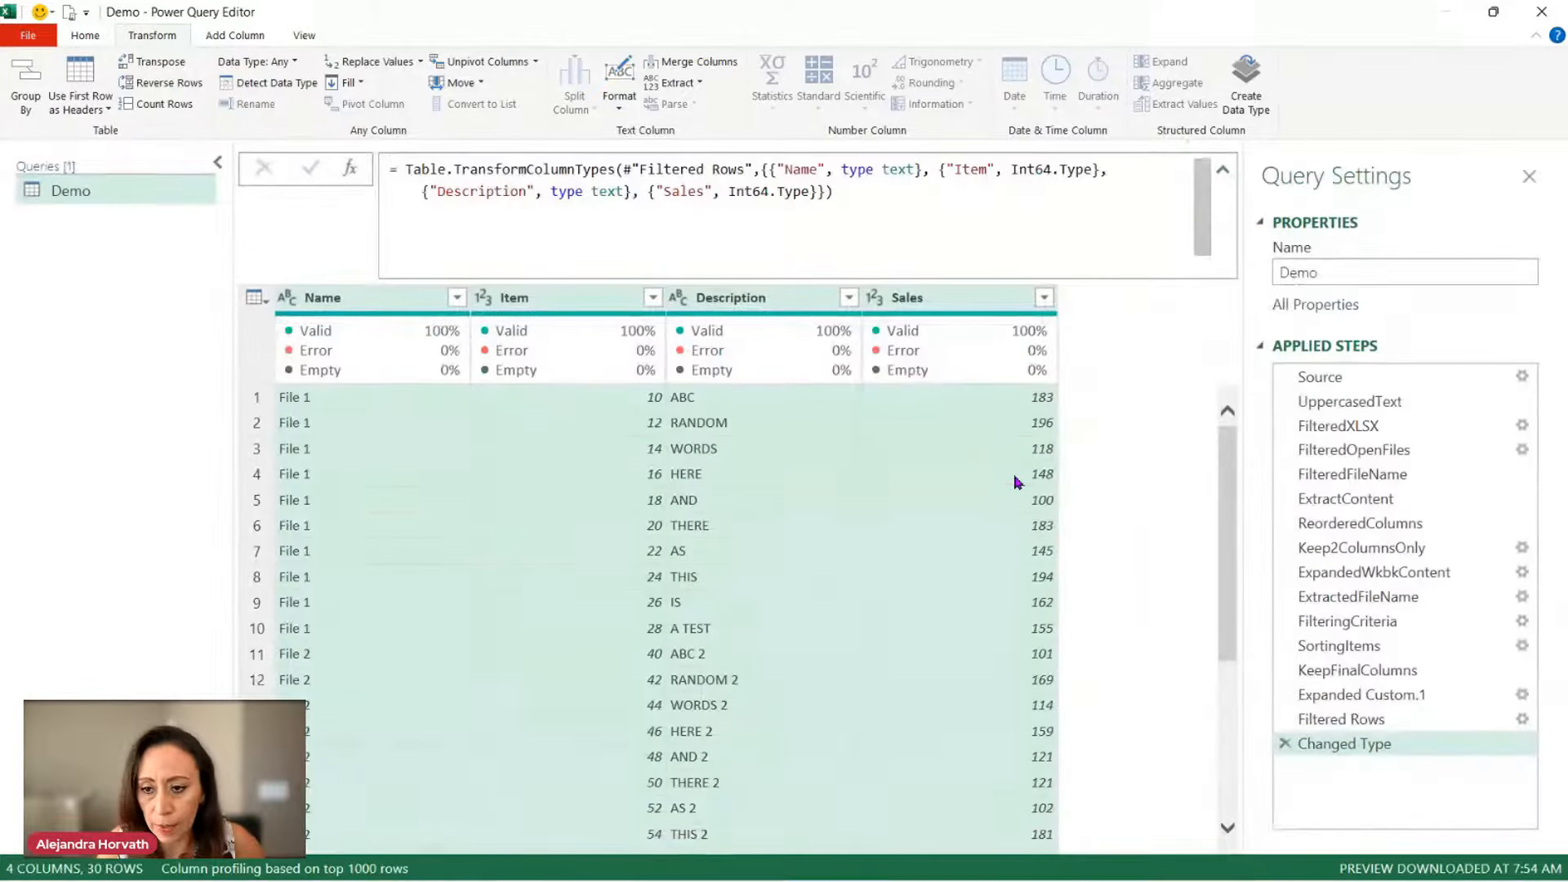
click(1222, 169)
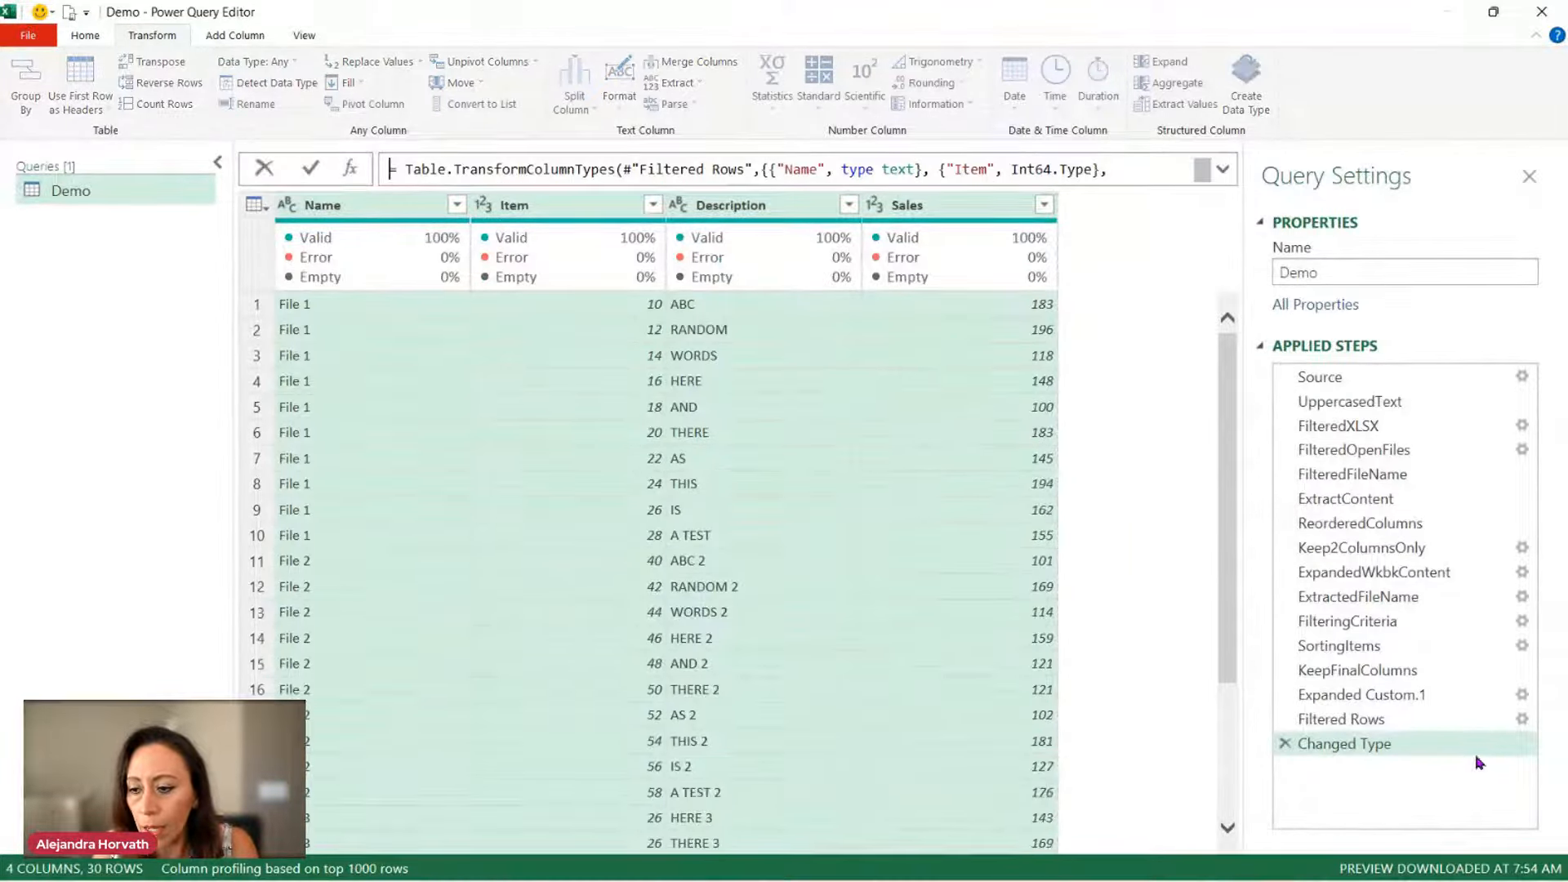
Step: Rename the Expanded Custom.1 step to ExpandedFinalColumn
click(1410, 696)
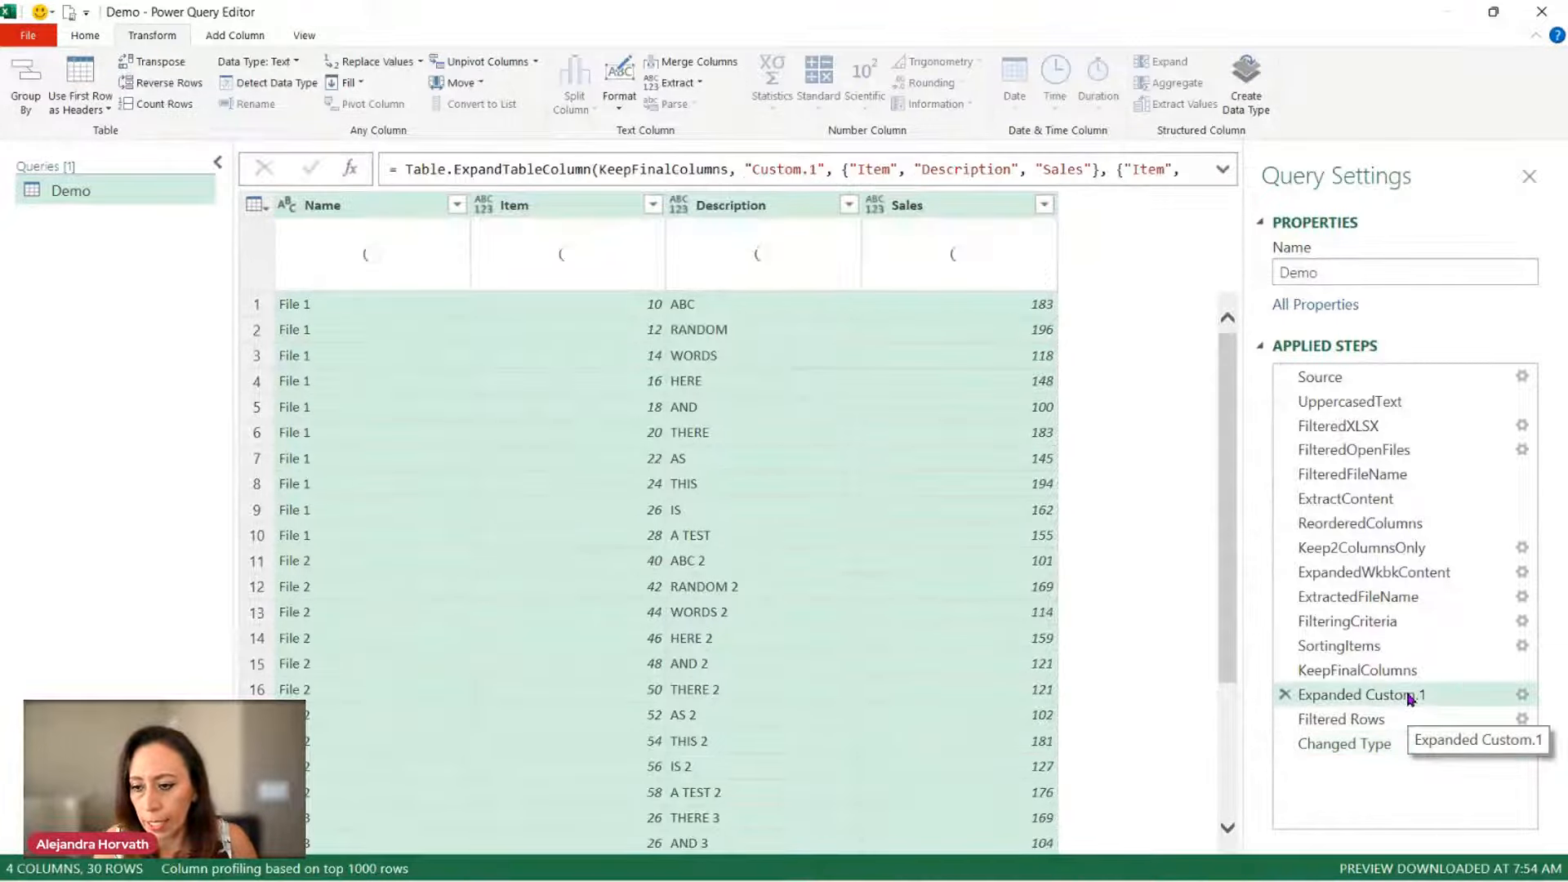
click(1407, 694)
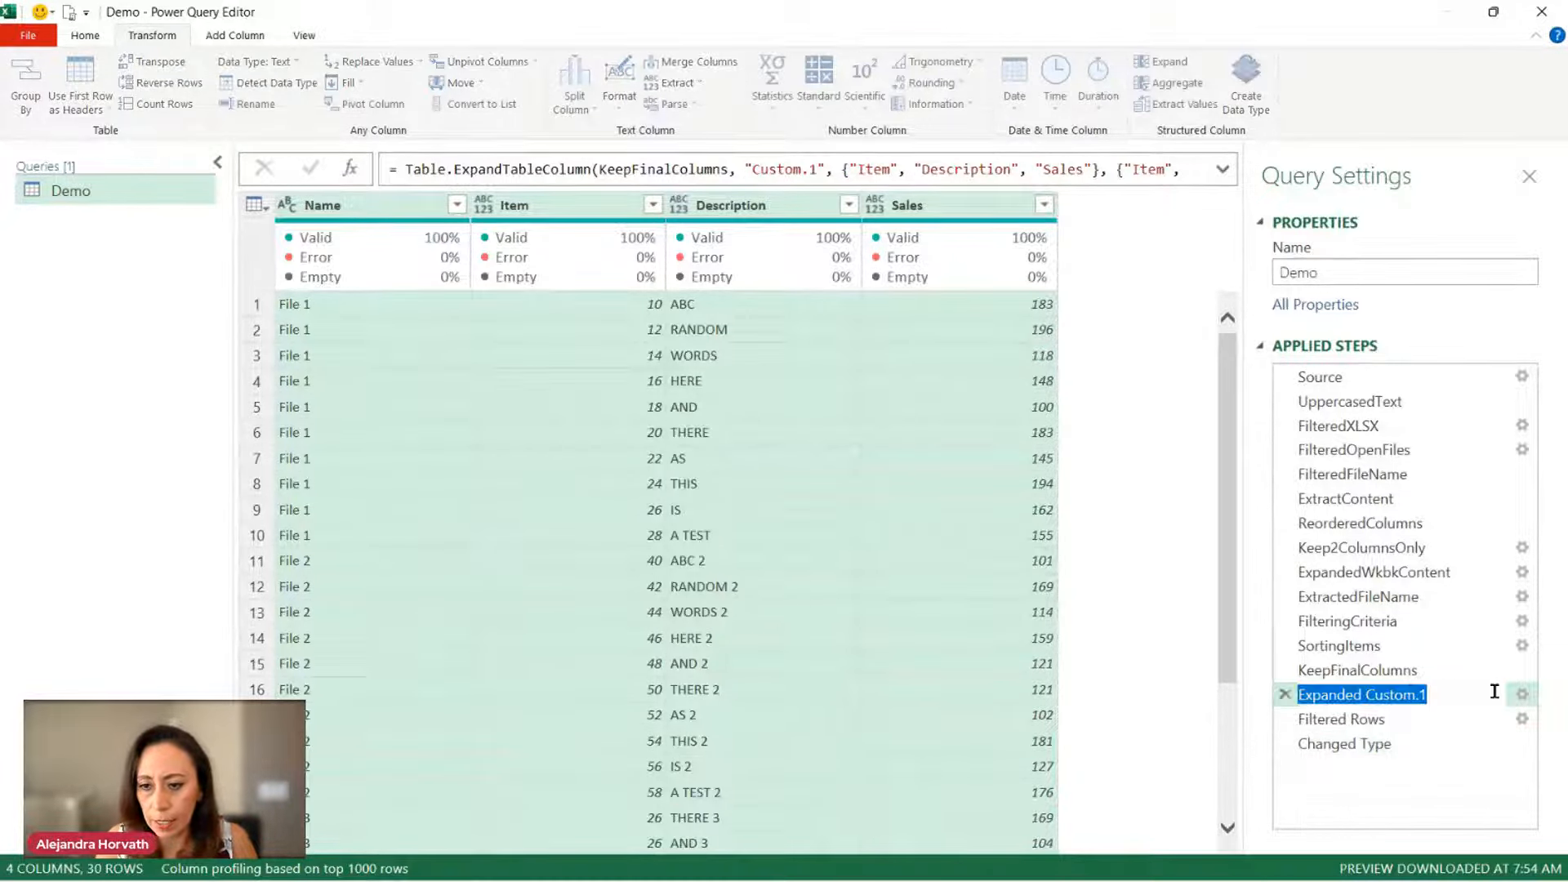
key(End)
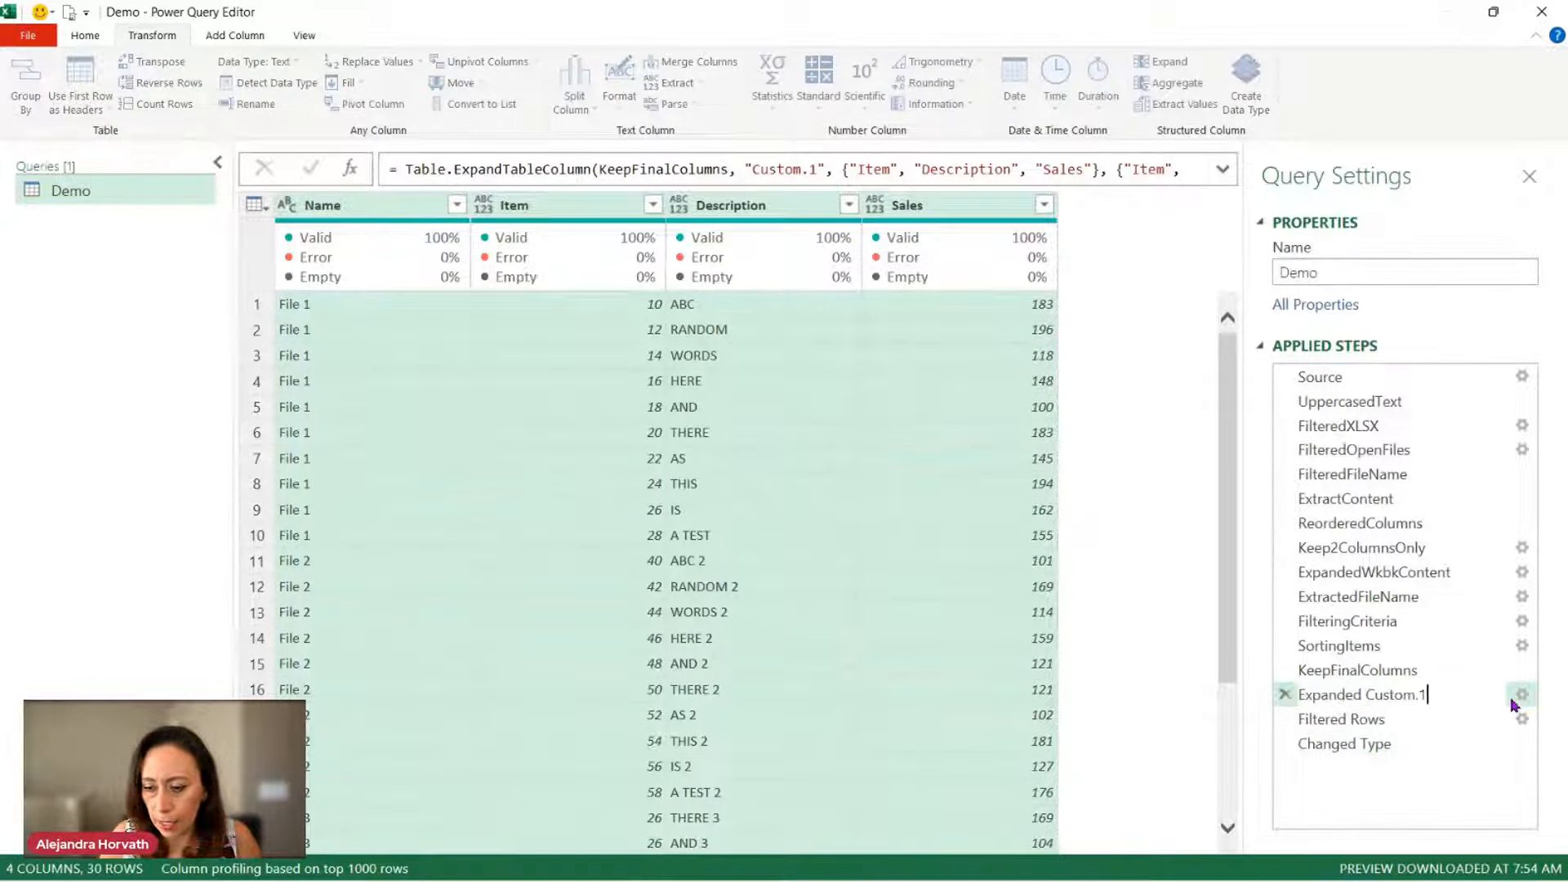
key(BackSpace)
key(BackSpace)
key(BackSpace)
key(BackSpace)
key(BackSpace)
key(BackSpace)
key(BackSpace)
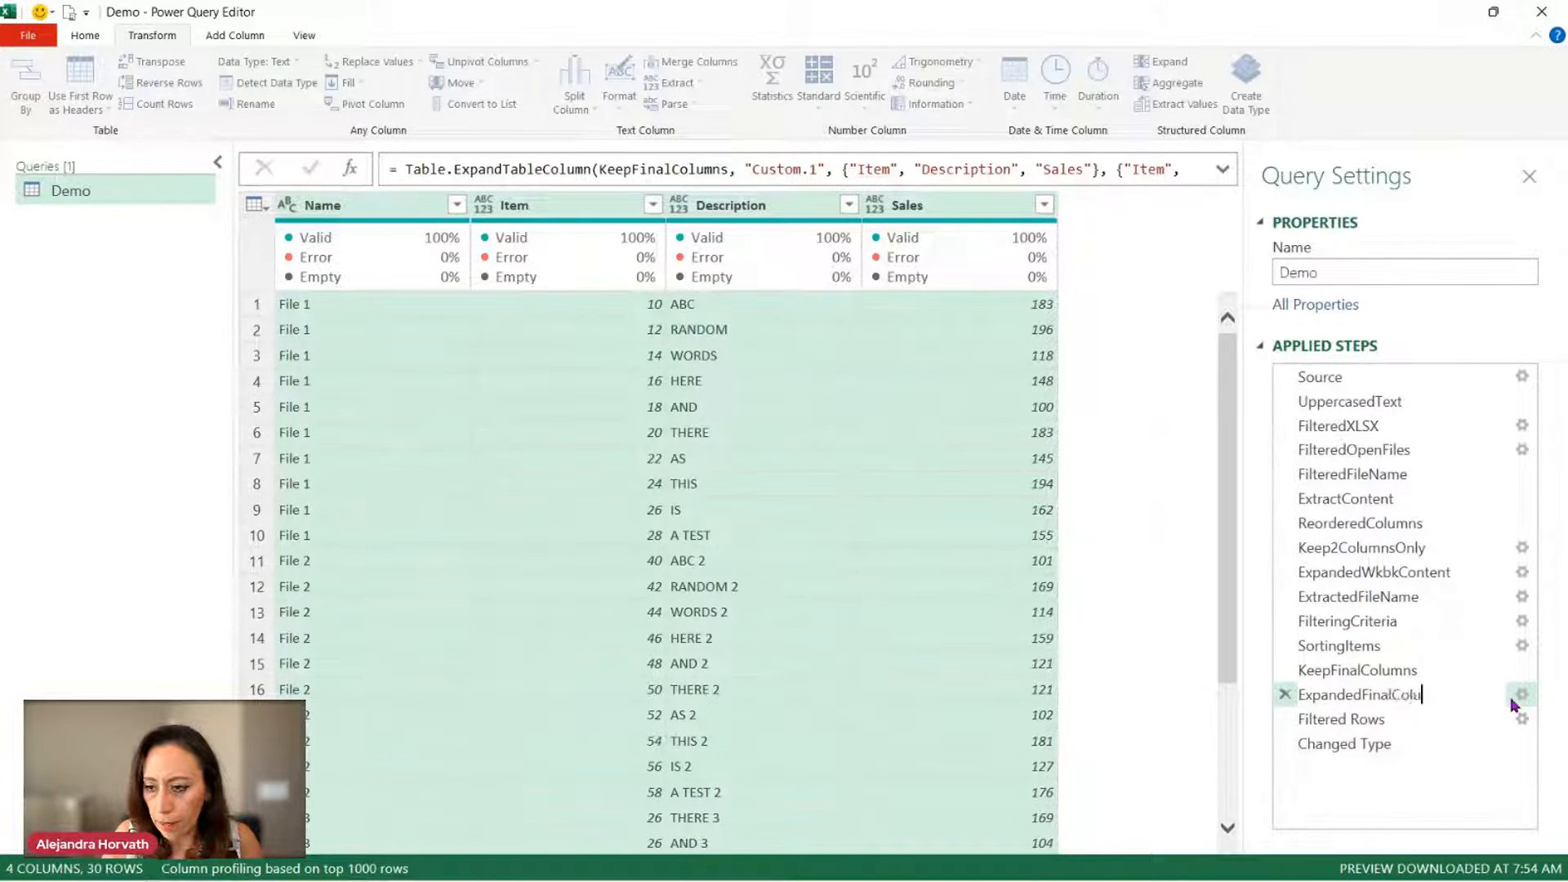
text(FinalColumn)
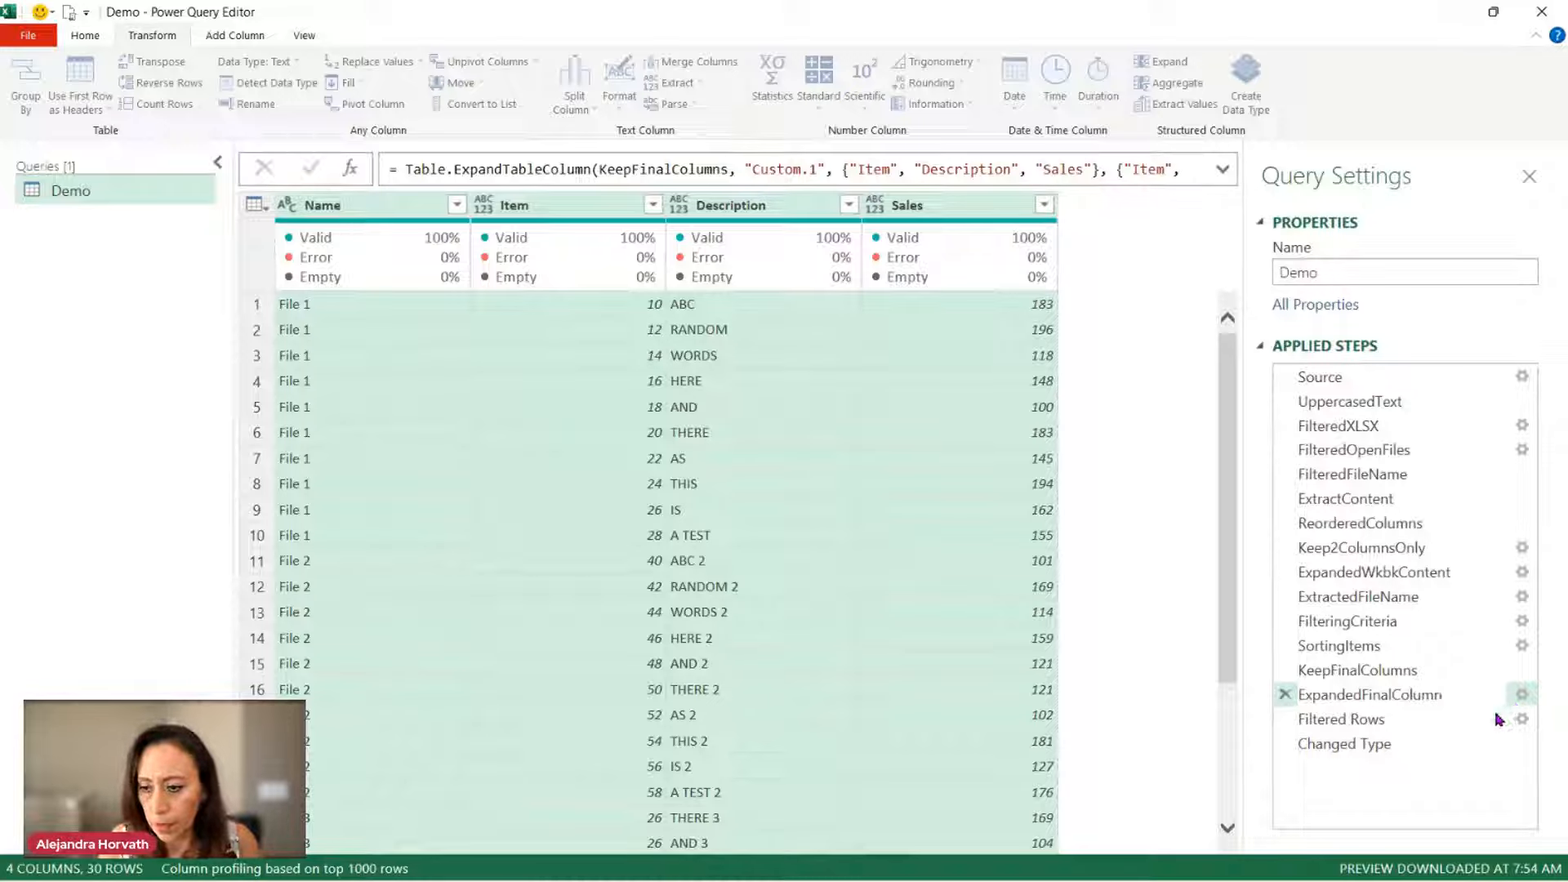
key(Return)
Step: Rename the Filtered Rows step to RemovingNulls, and select the Changed Type step
click(1389, 720)
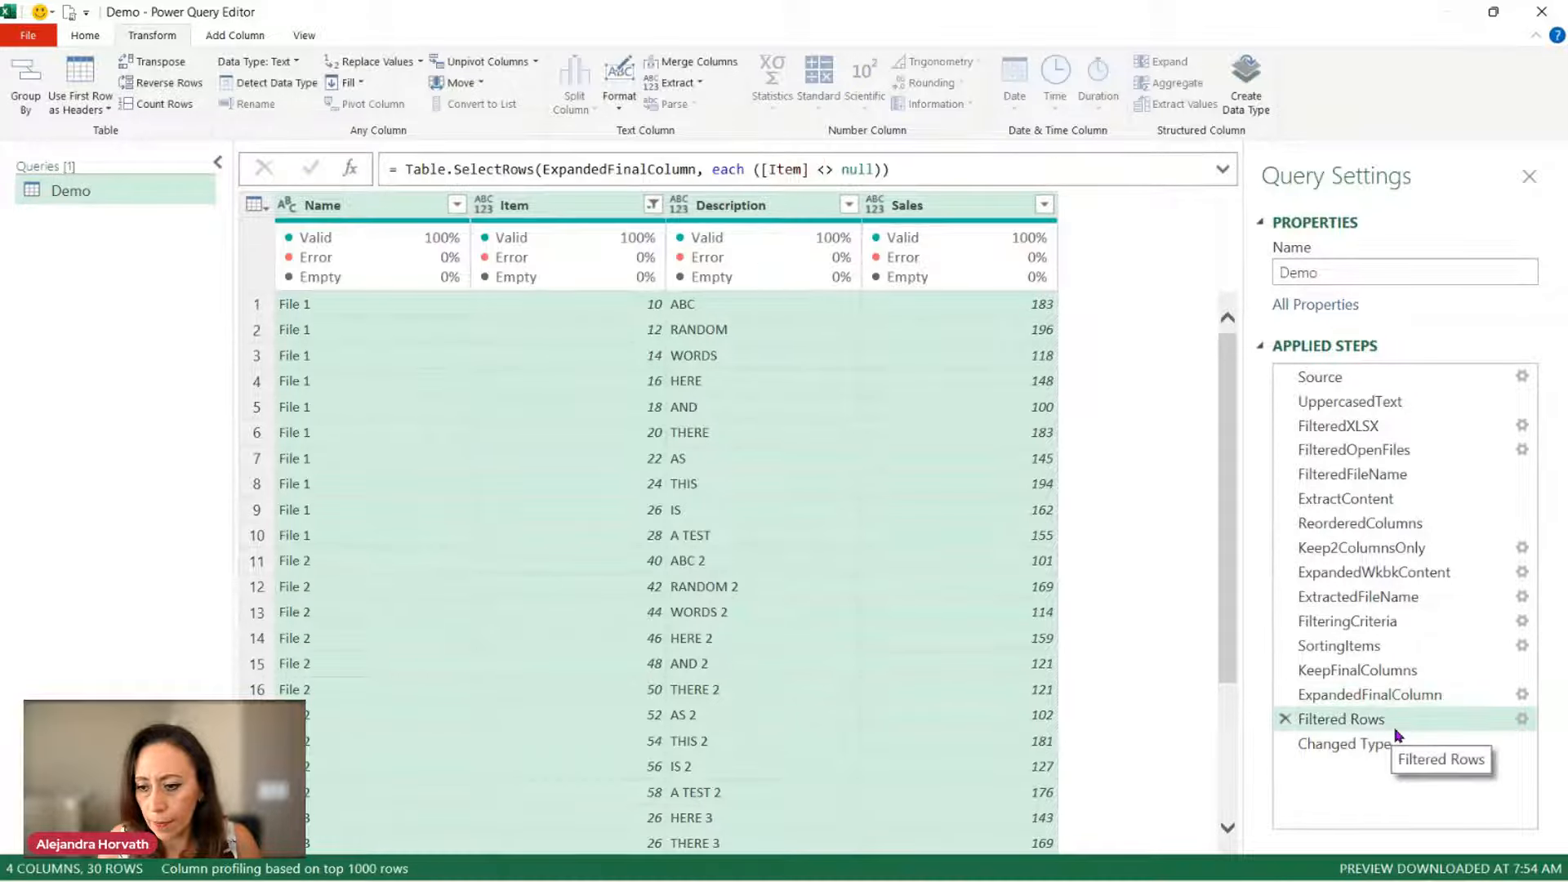
click(1398, 722)
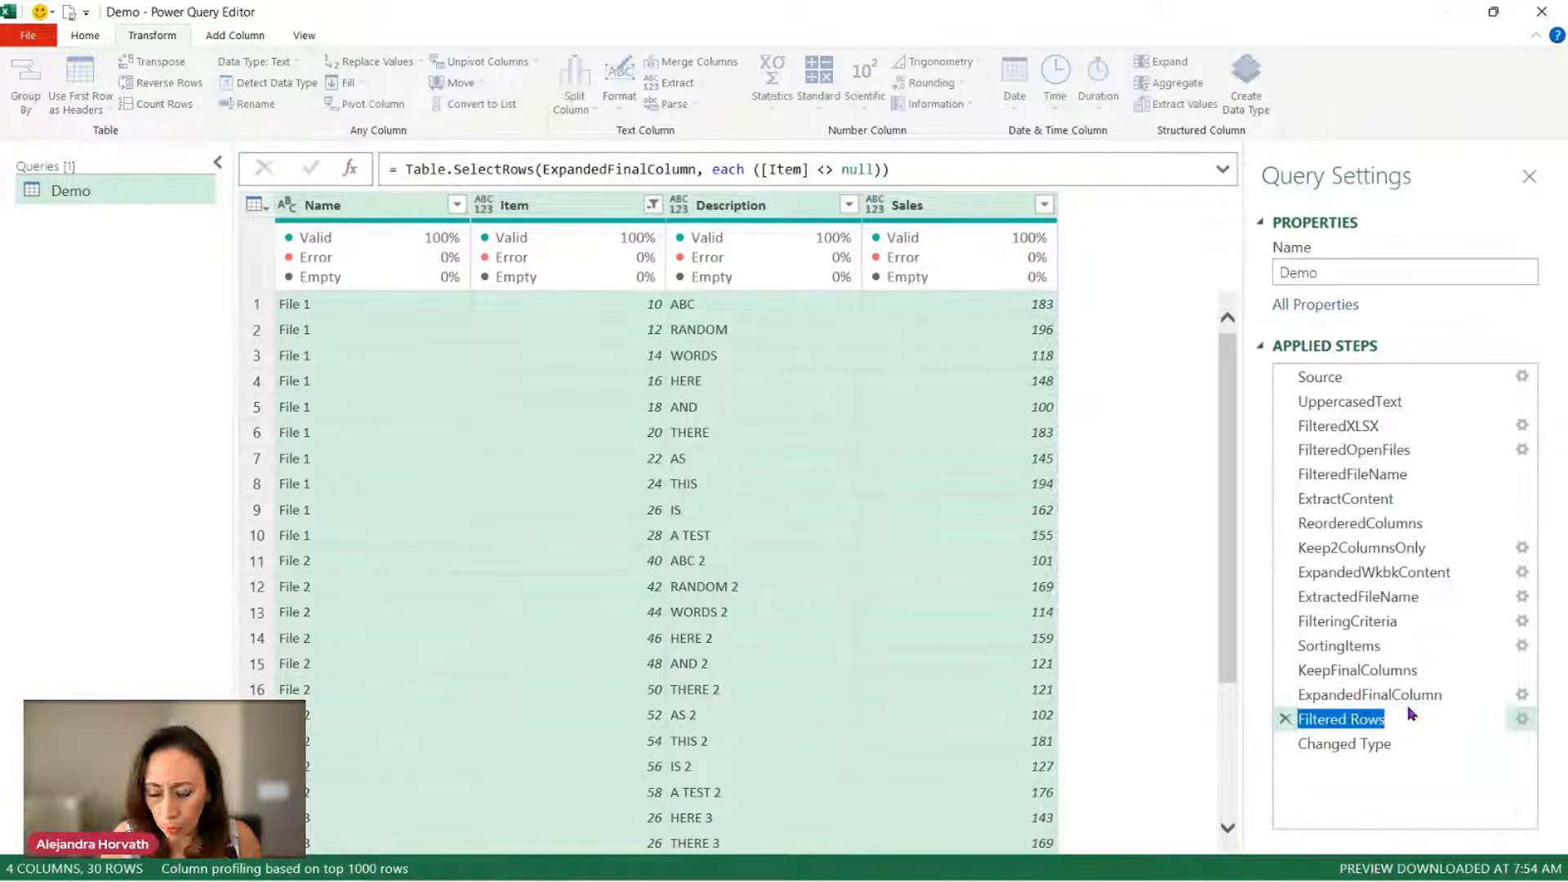
text(Remov)
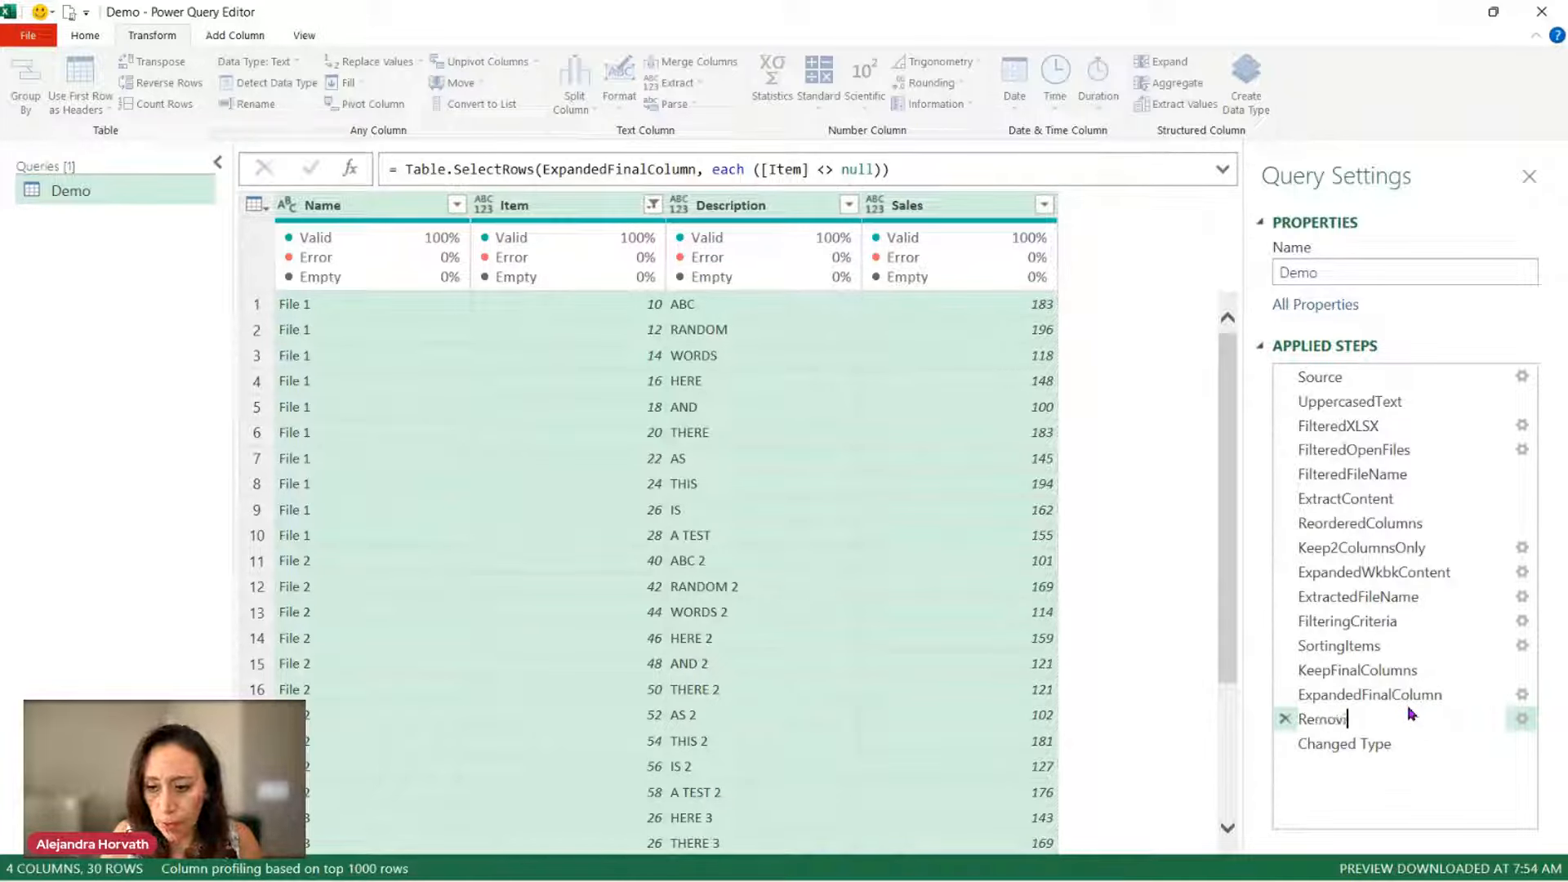
text(ing)
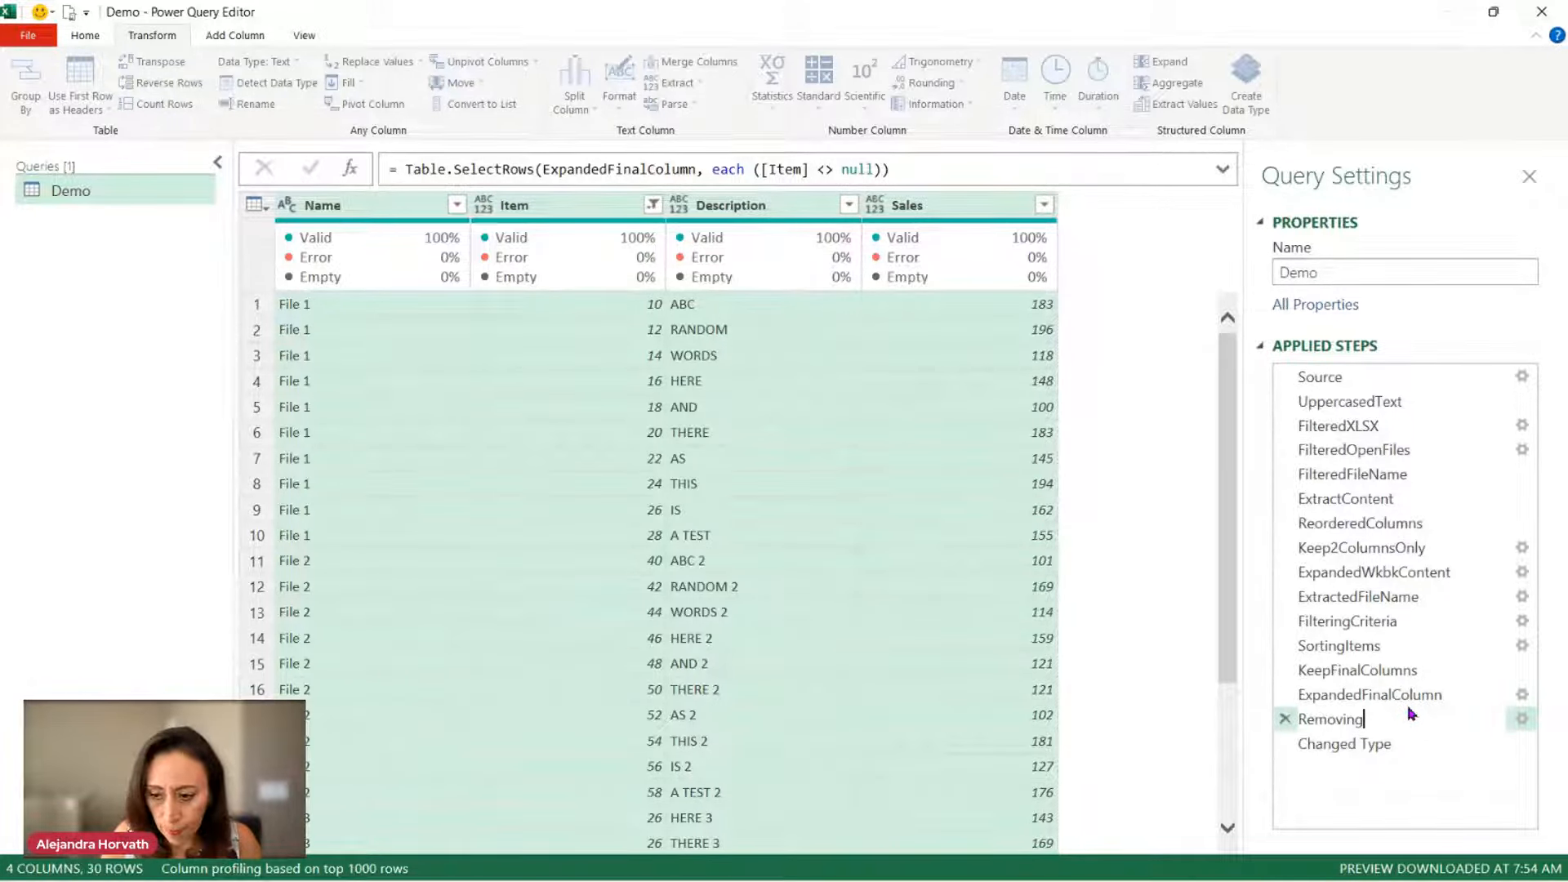
text(Nulls)
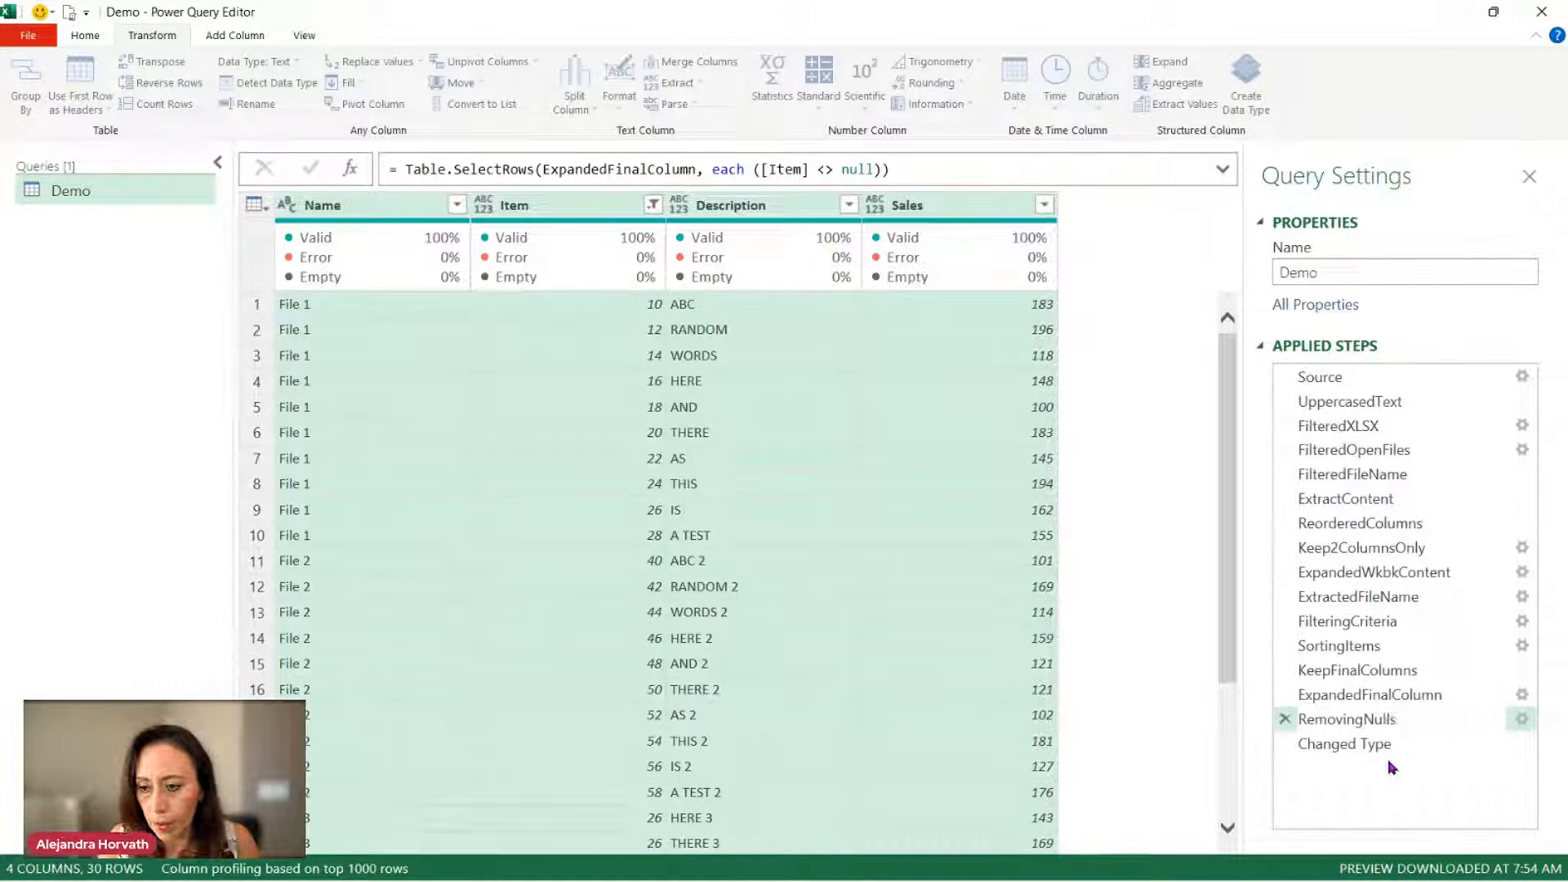
click(1448, 782)
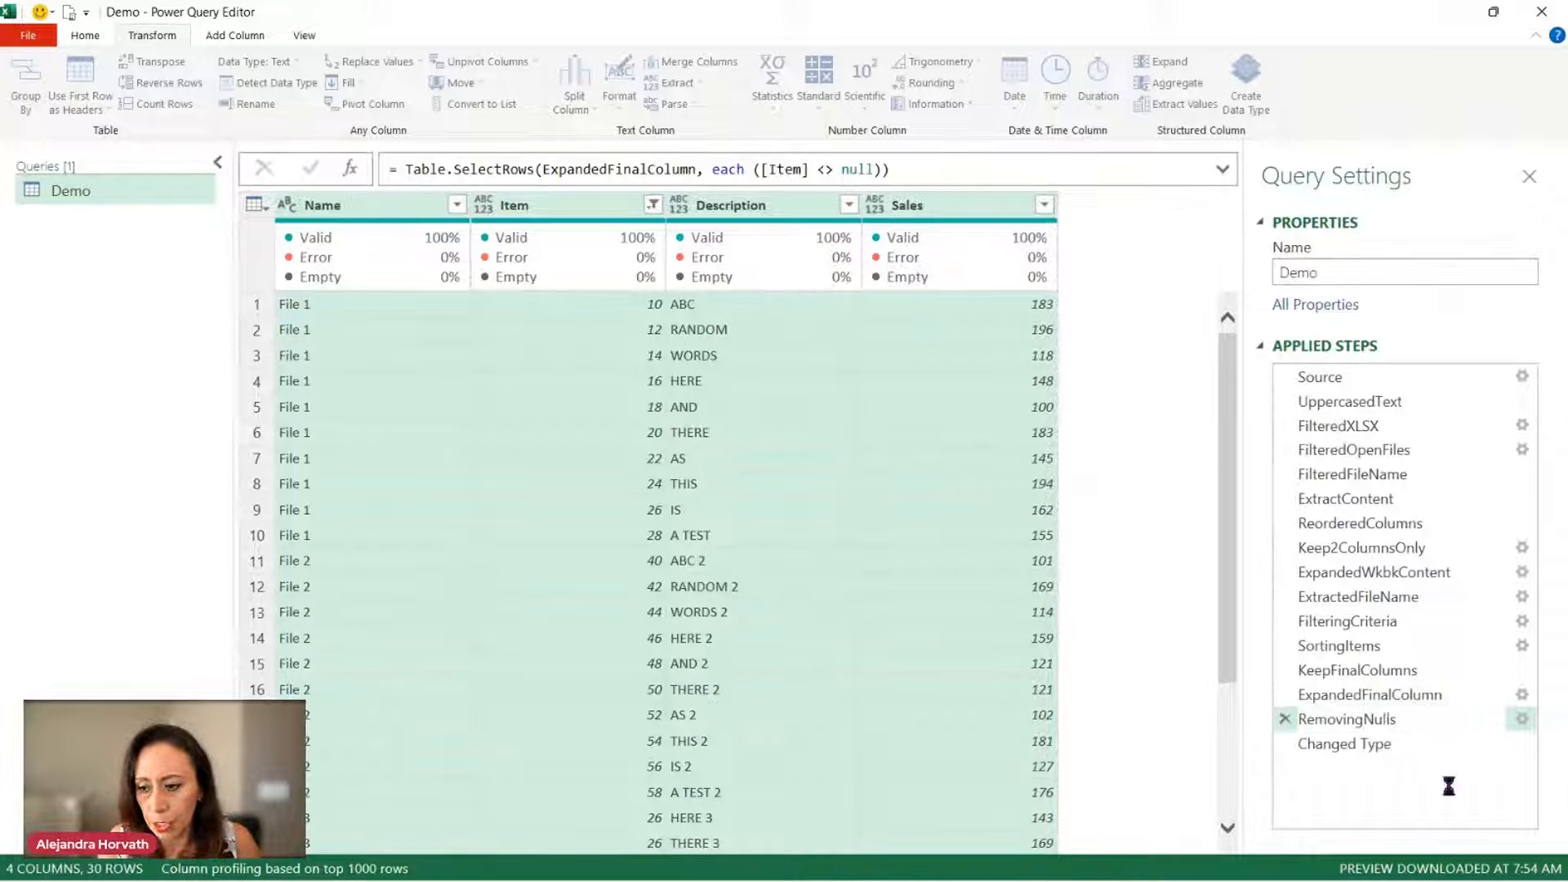
click(1347, 743)
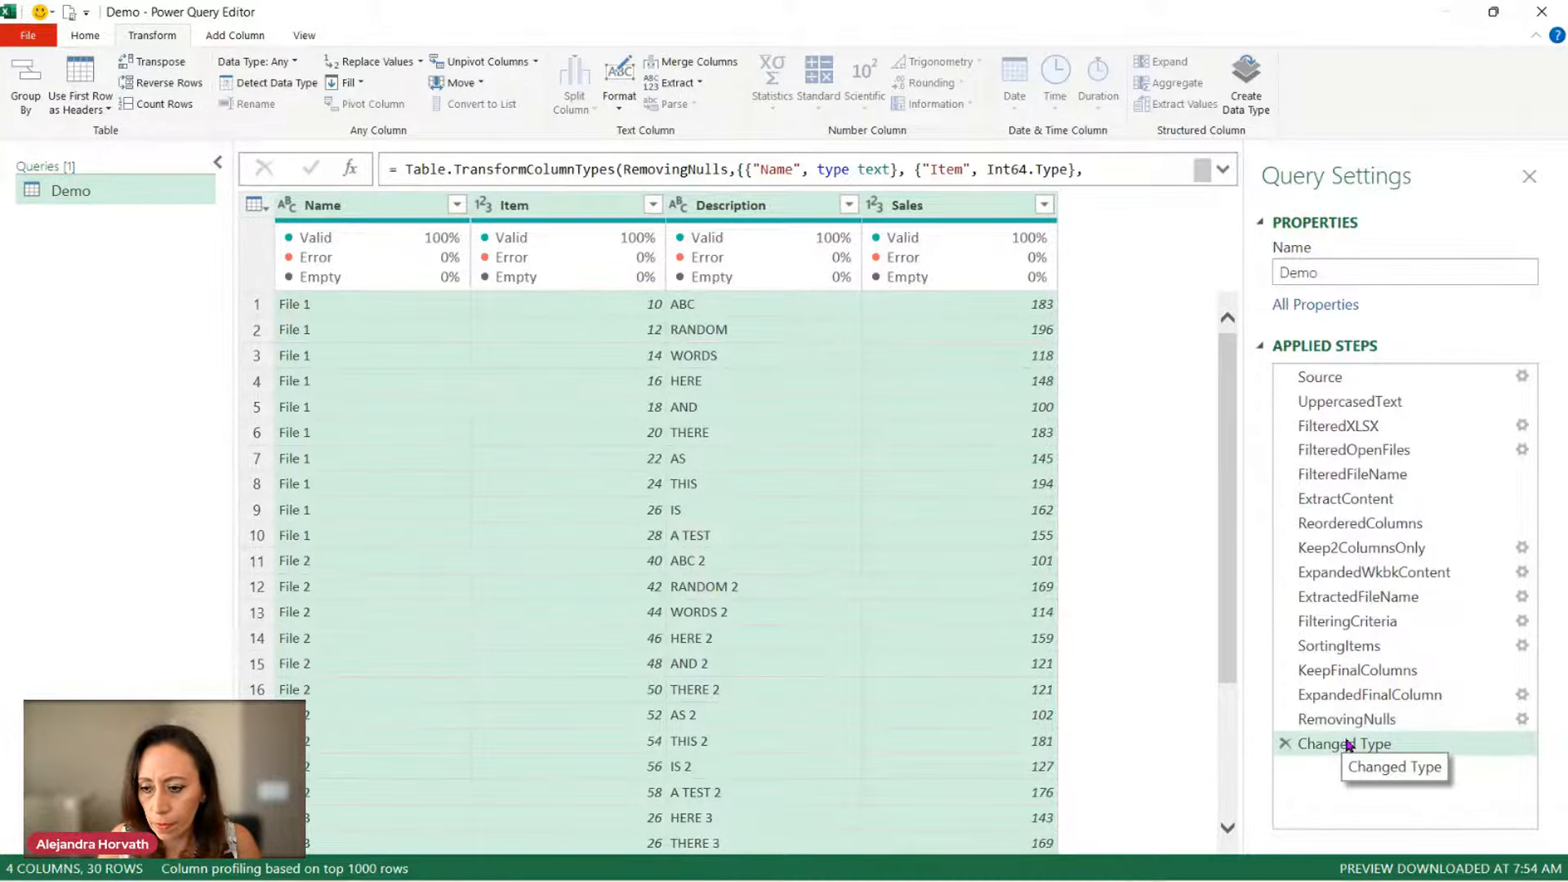
Step: Rename the Changed Type step of the Demo query to ChangedType, without the space
click(1391, 747)
double_click(1390, 744)
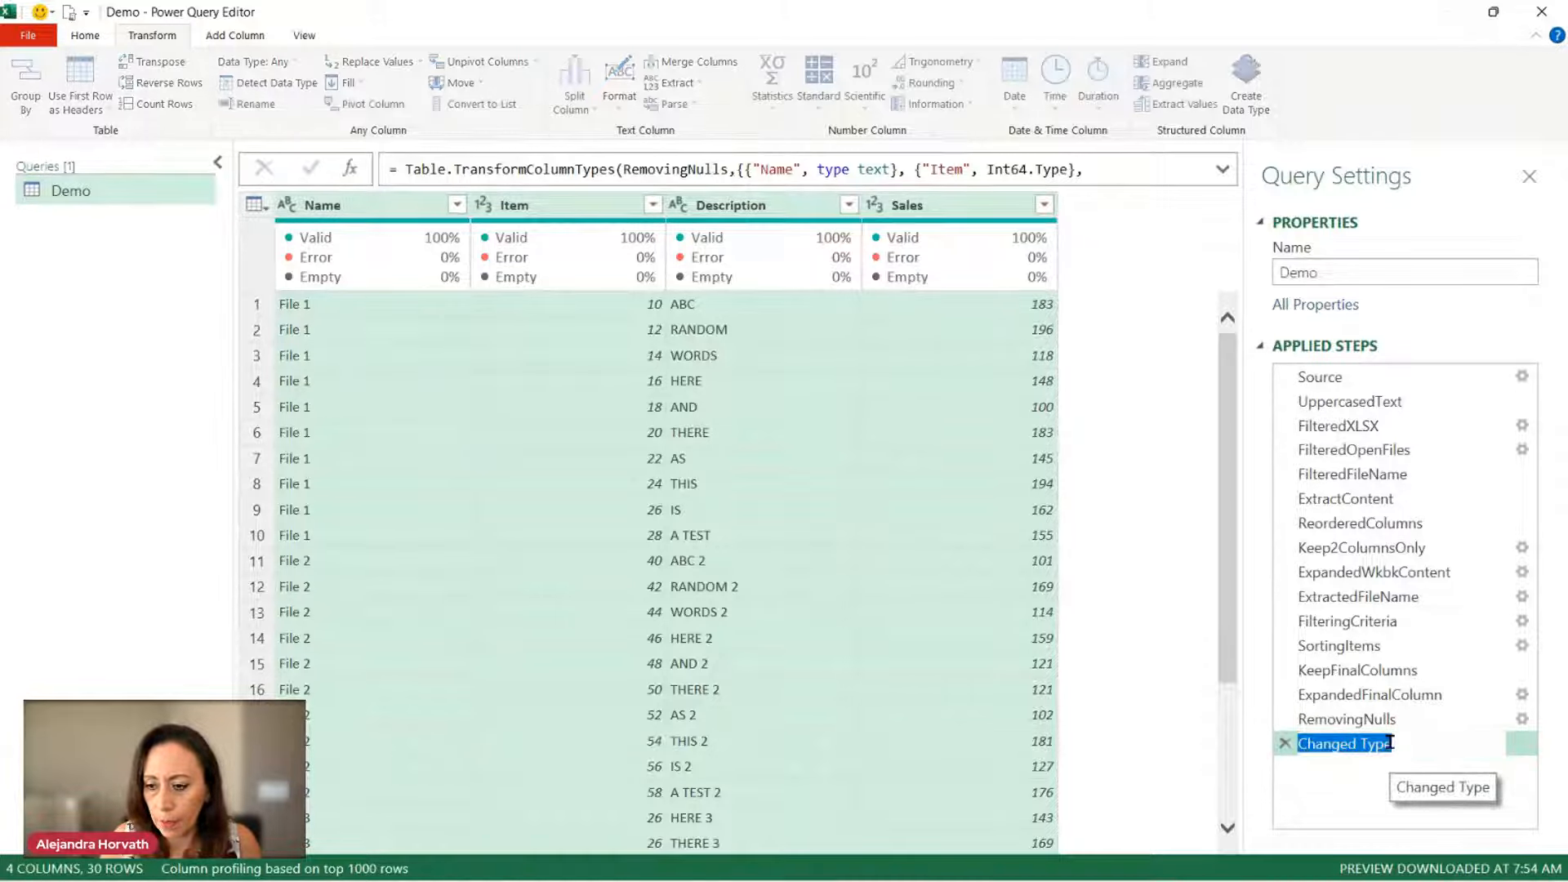
key(Home)
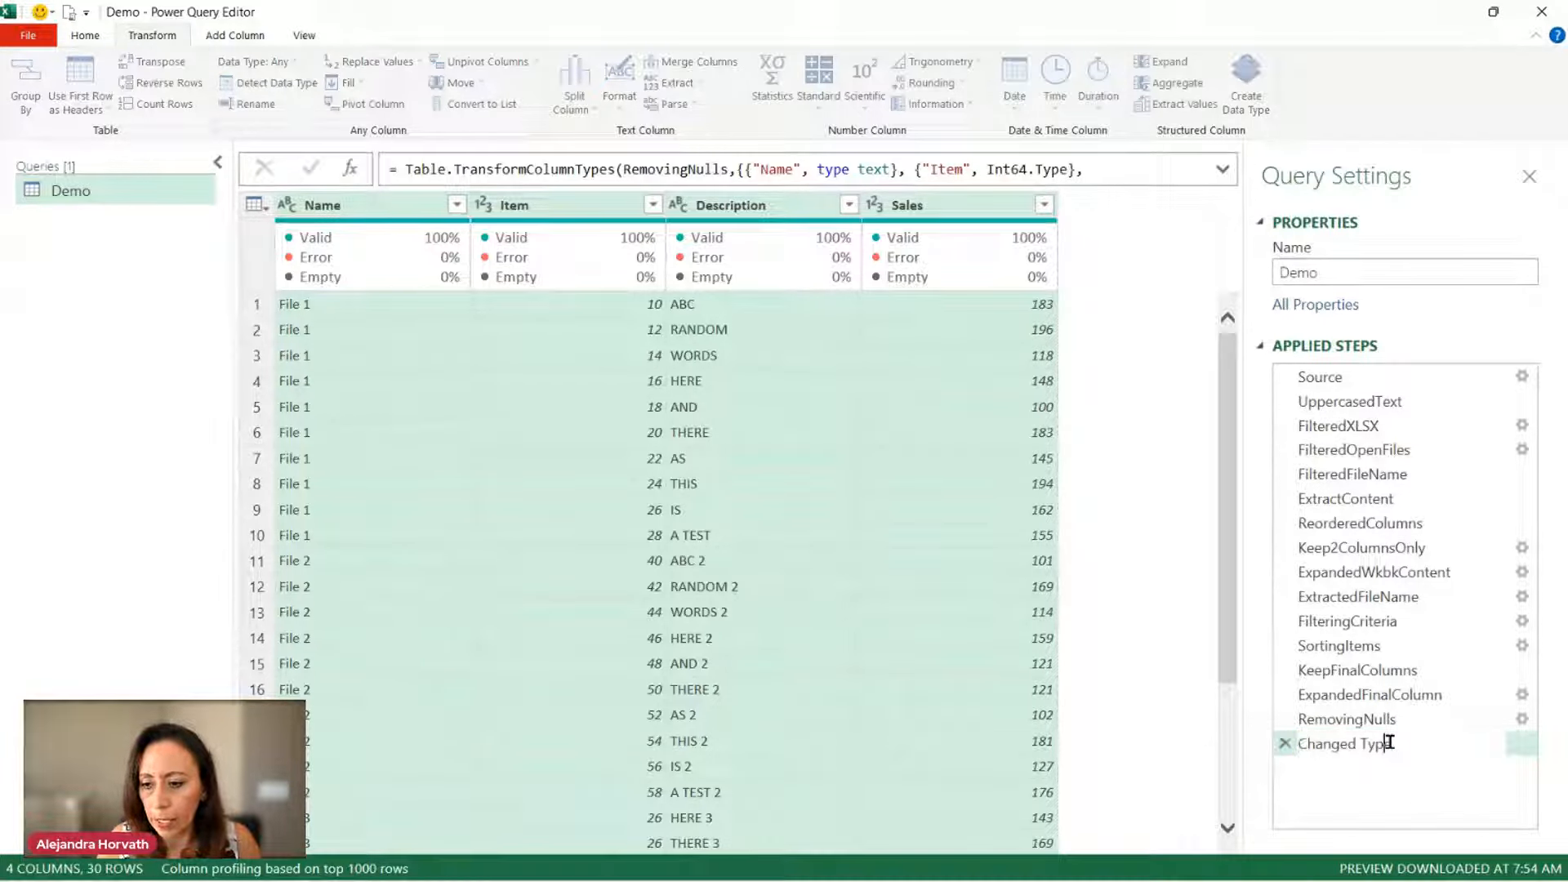
key(BackSpace)
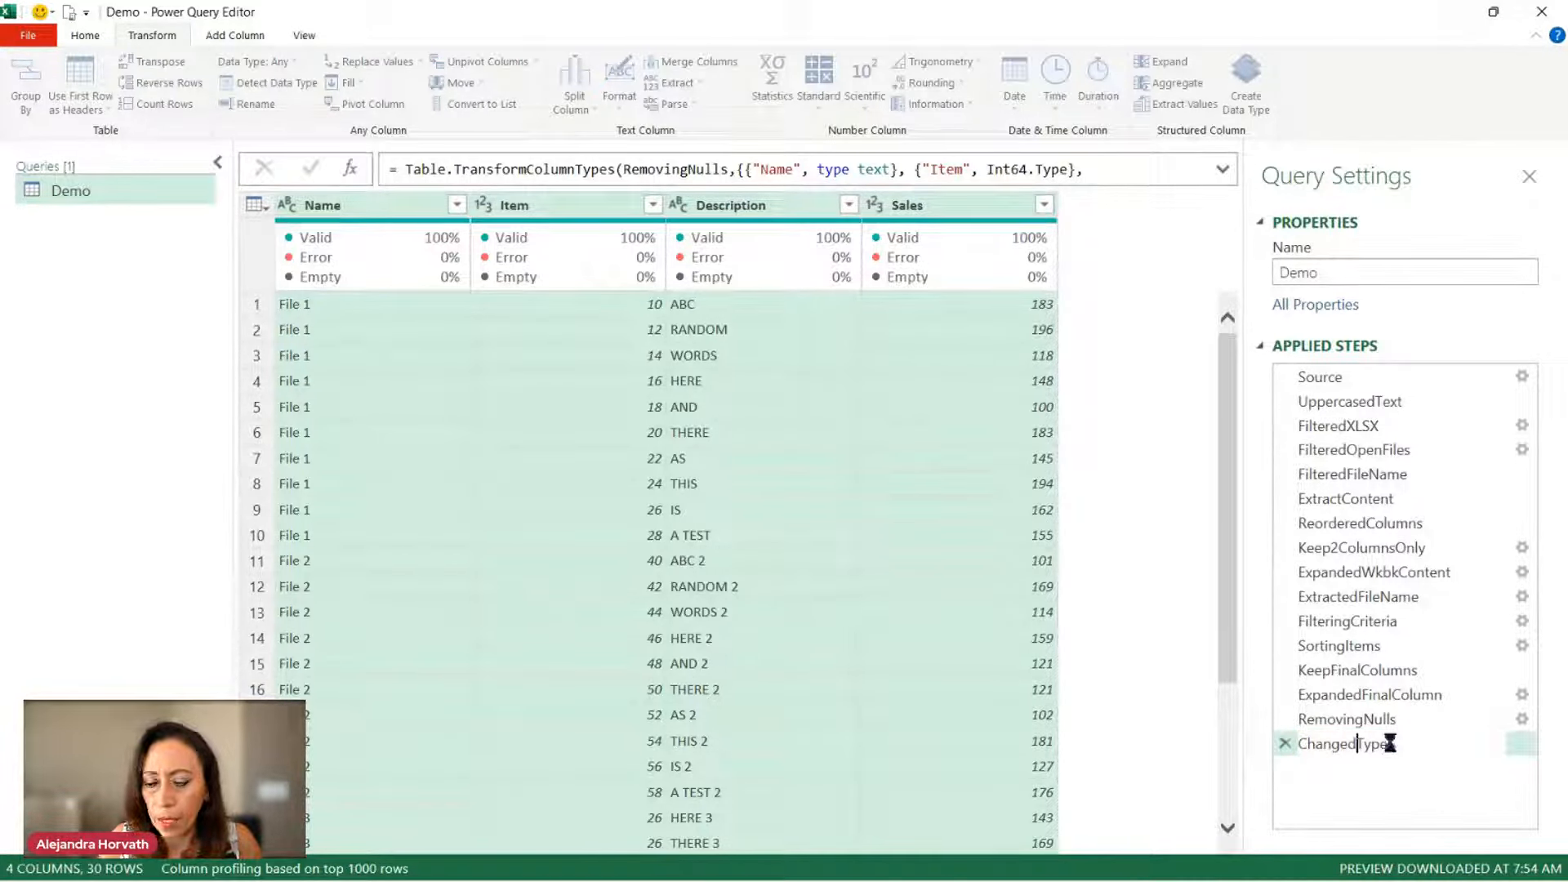
key(Return)
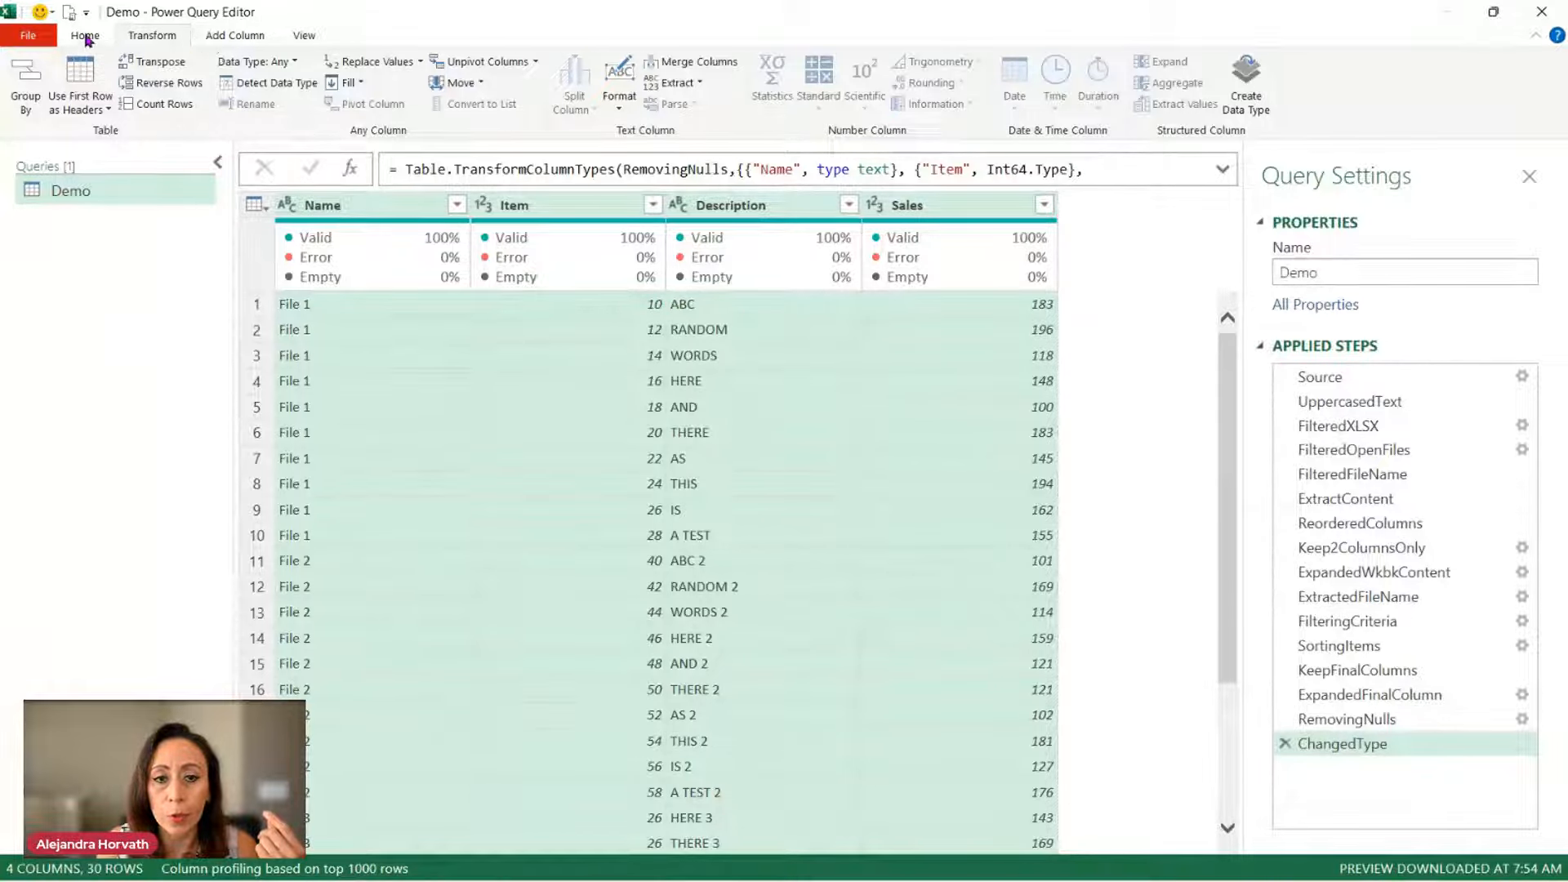
click(86, 39)
click(869, 108)
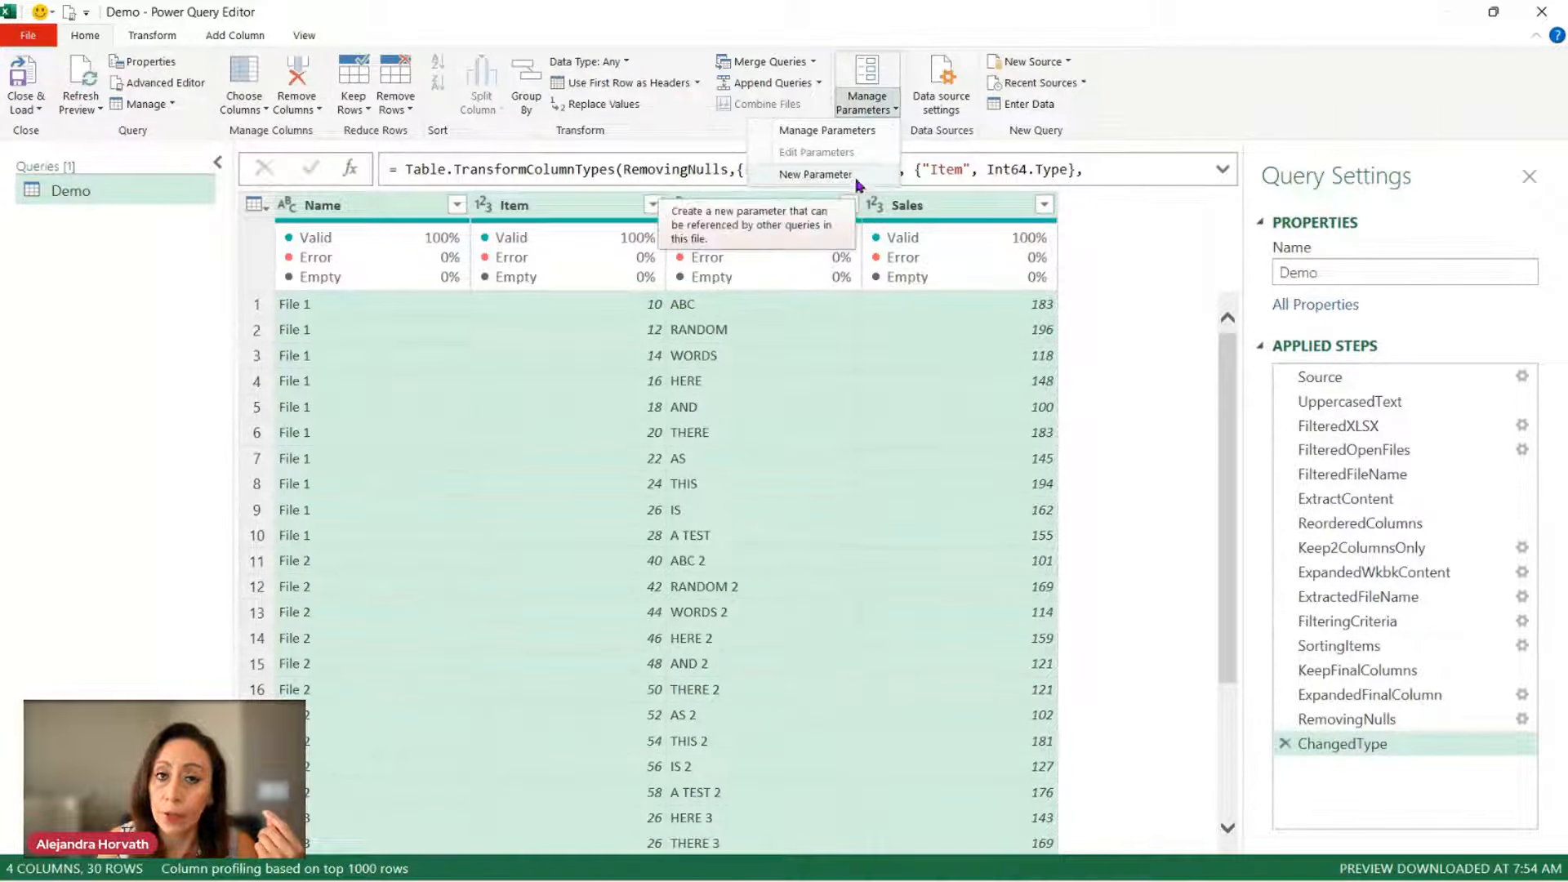
click(100, 42)
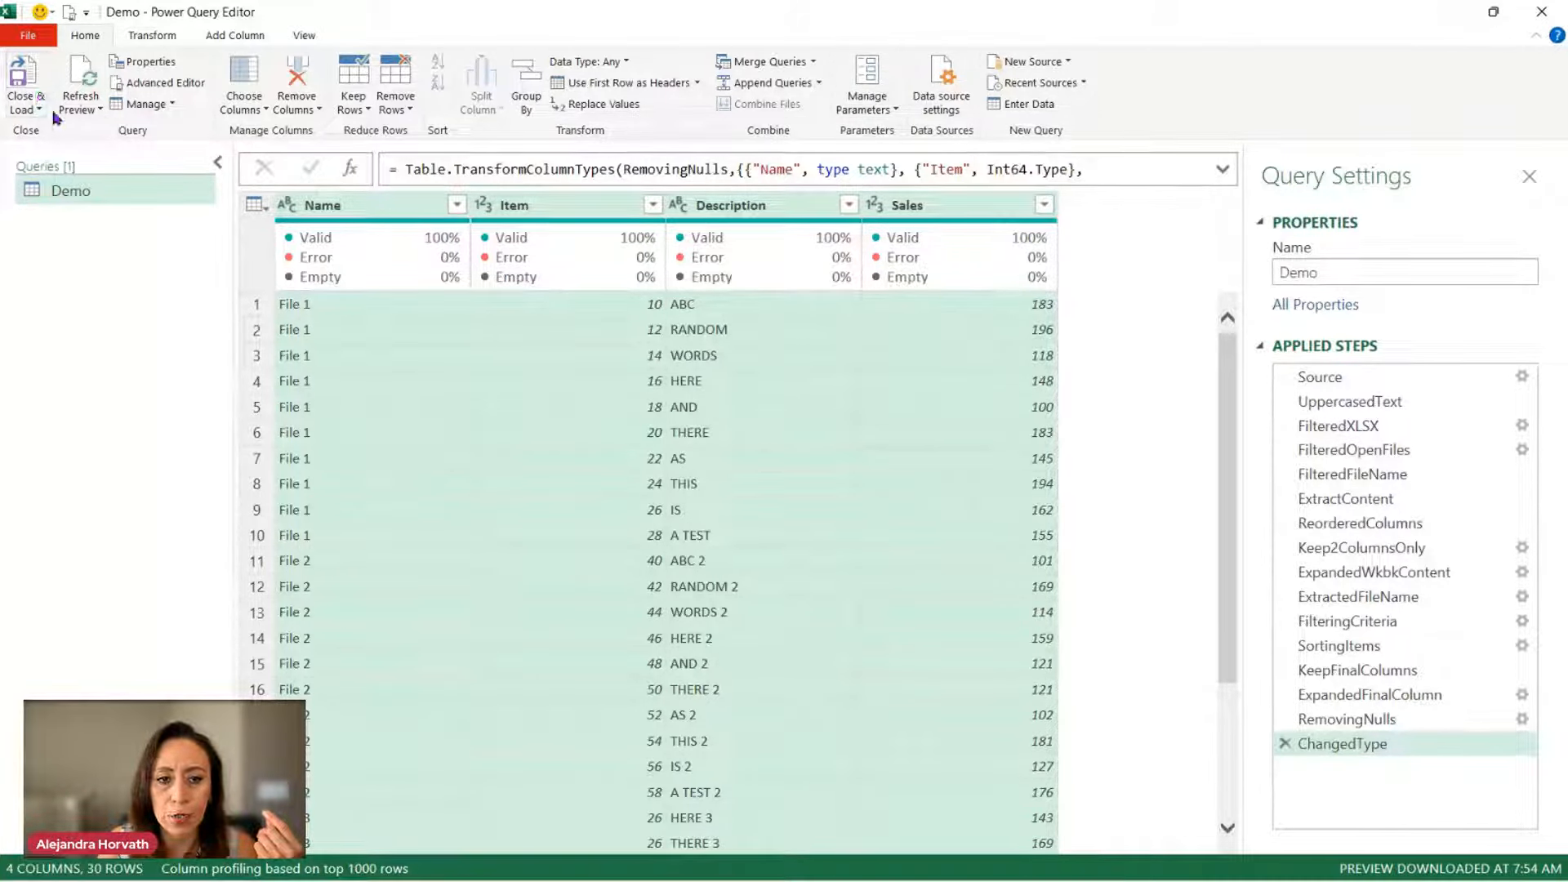
Step: Close the editor and load the Demo query with Only Create Connection, and widen the Queries & Connections pane
click(28, 106)
click(58, 155)
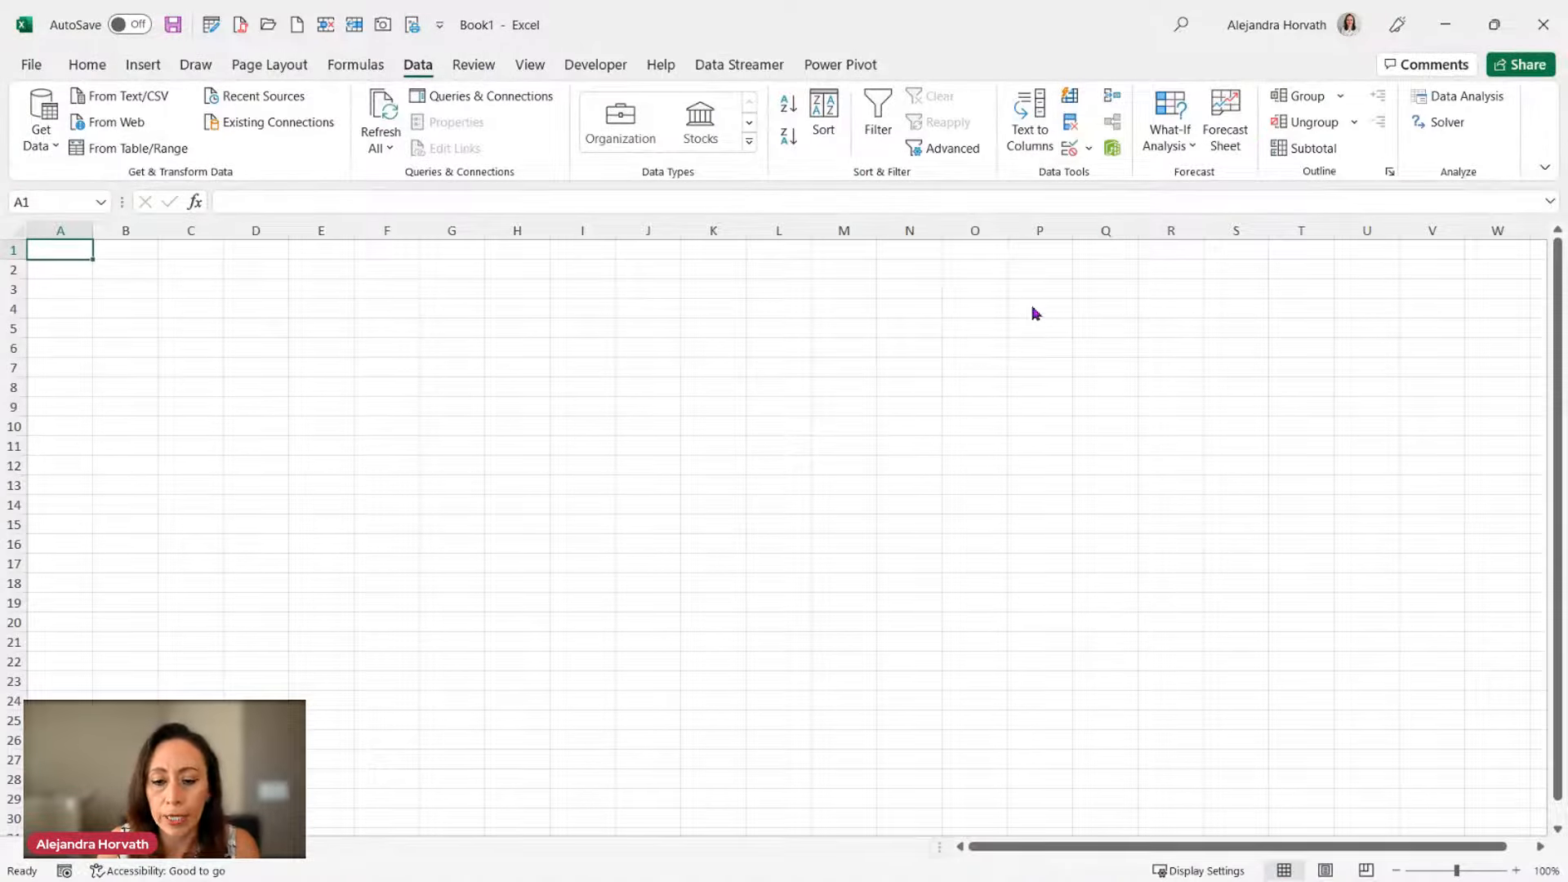
click(833, 381)
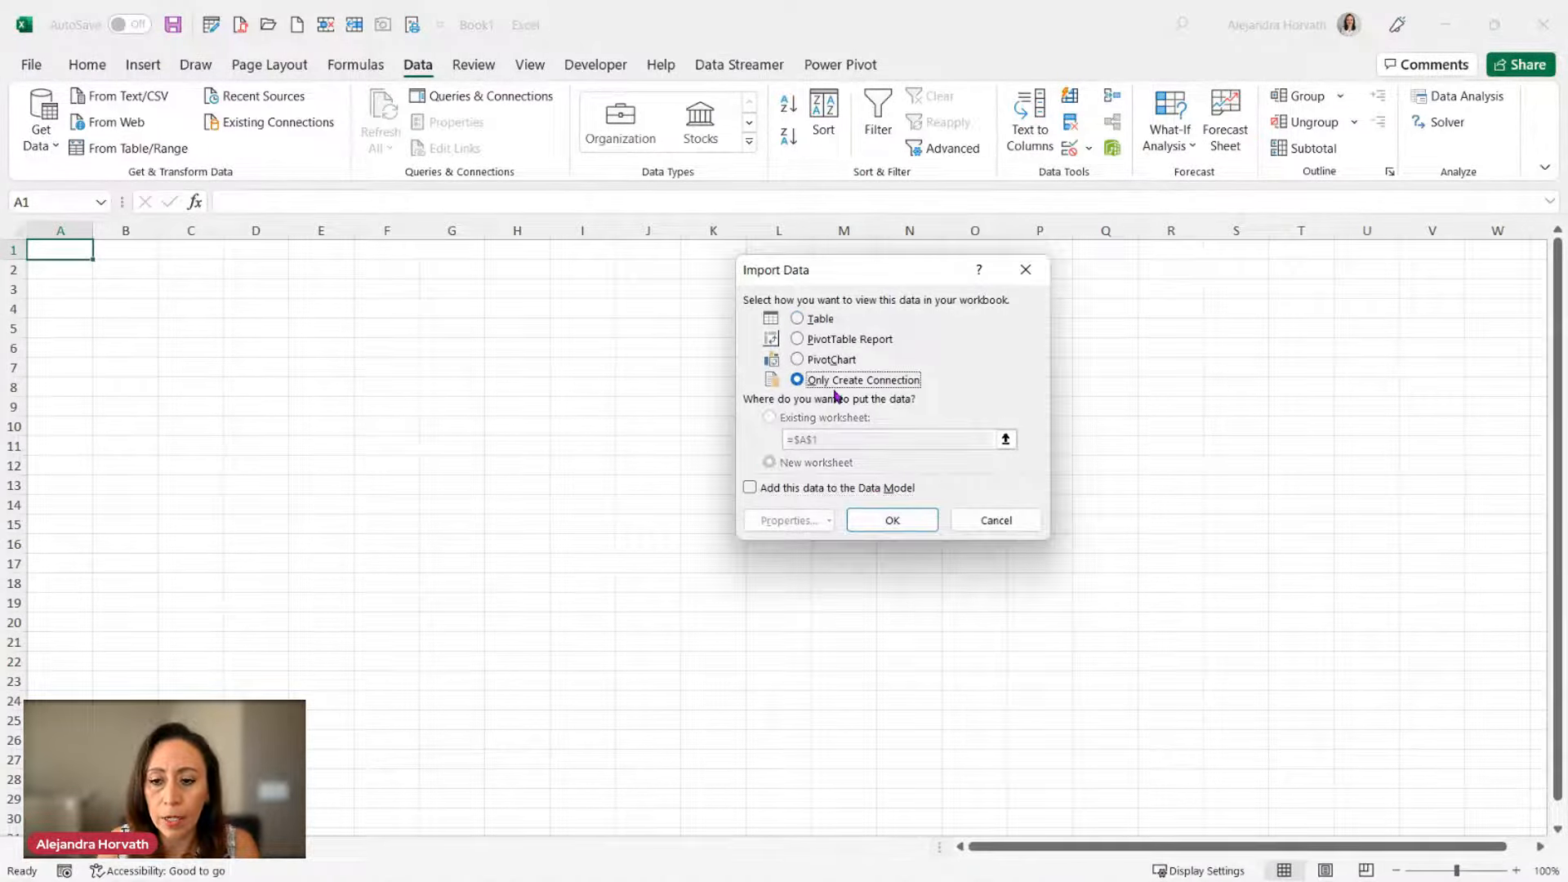
click(890, 520)
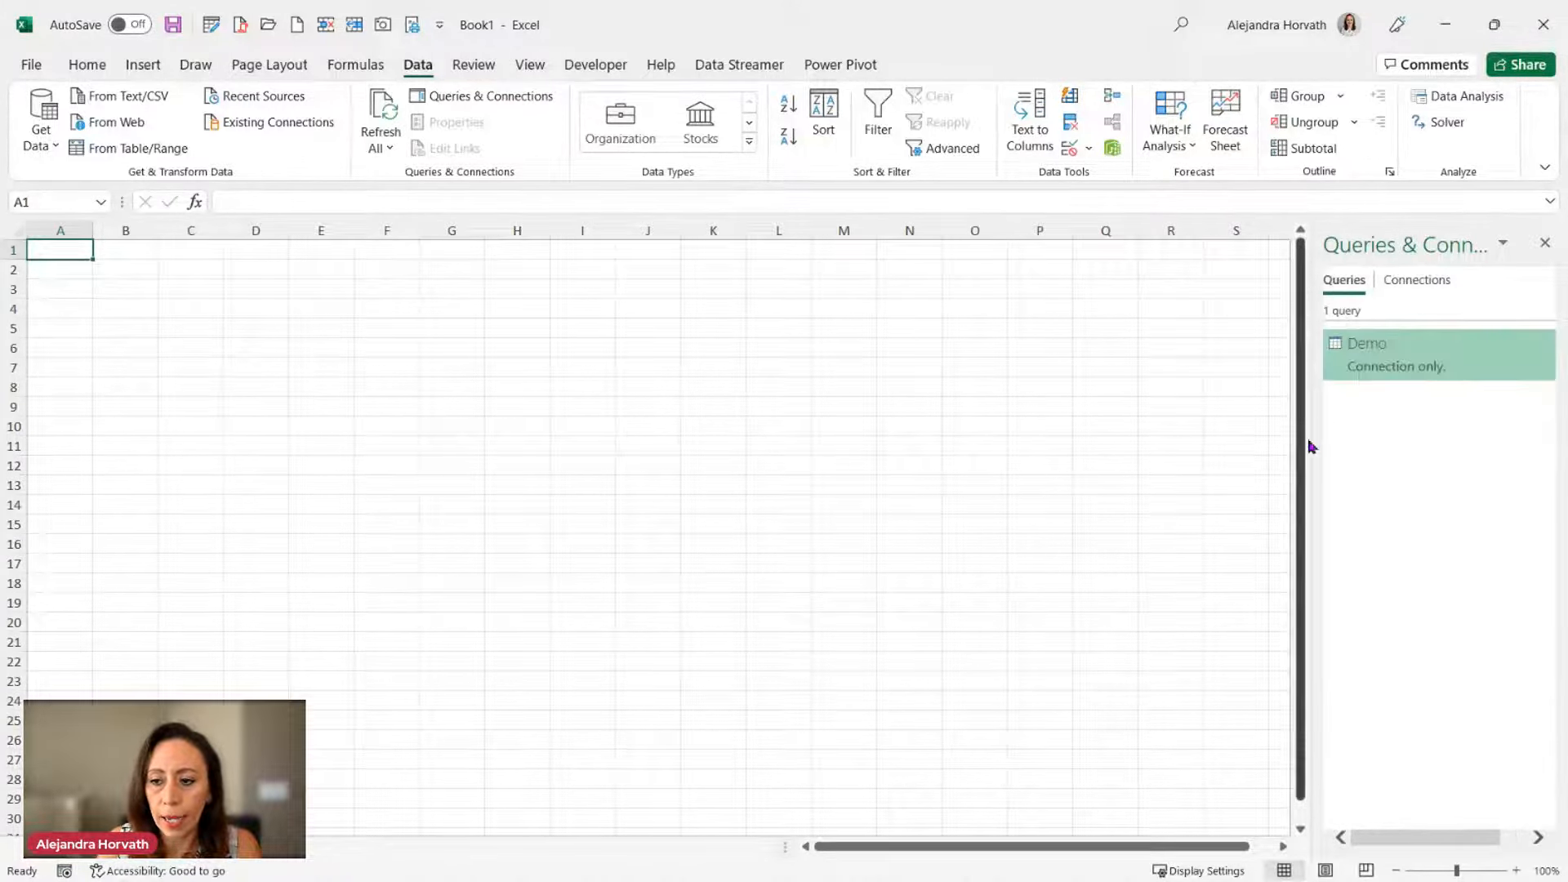
drag(1311, 441, 1237, 454)
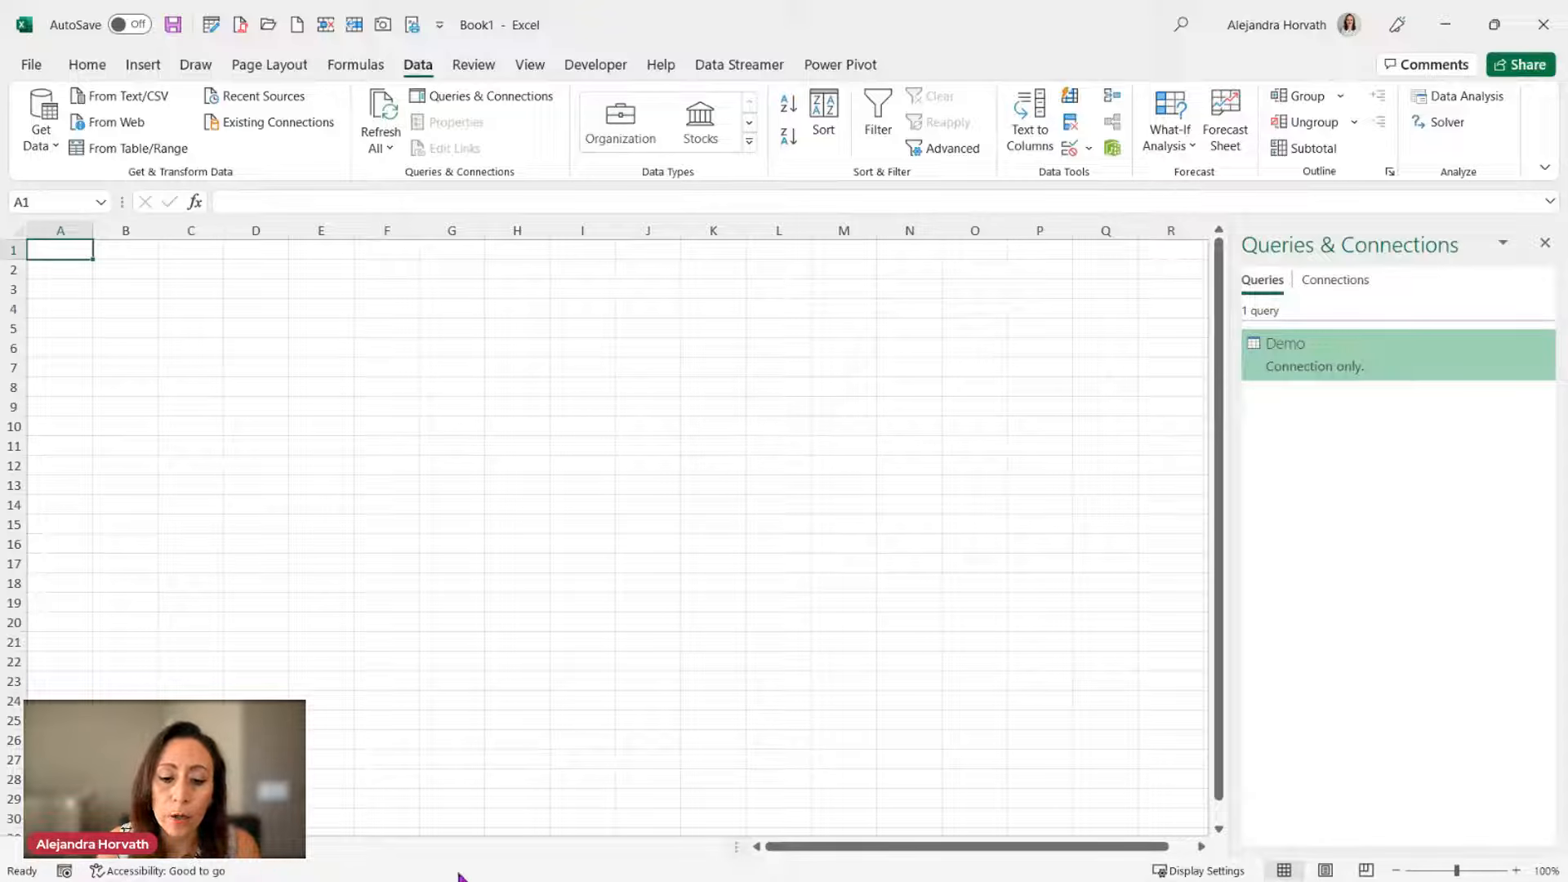
Step: Change the Demo query's load destination to a table in the existing worksheet starting at cell B2
right_click(1338, 364)
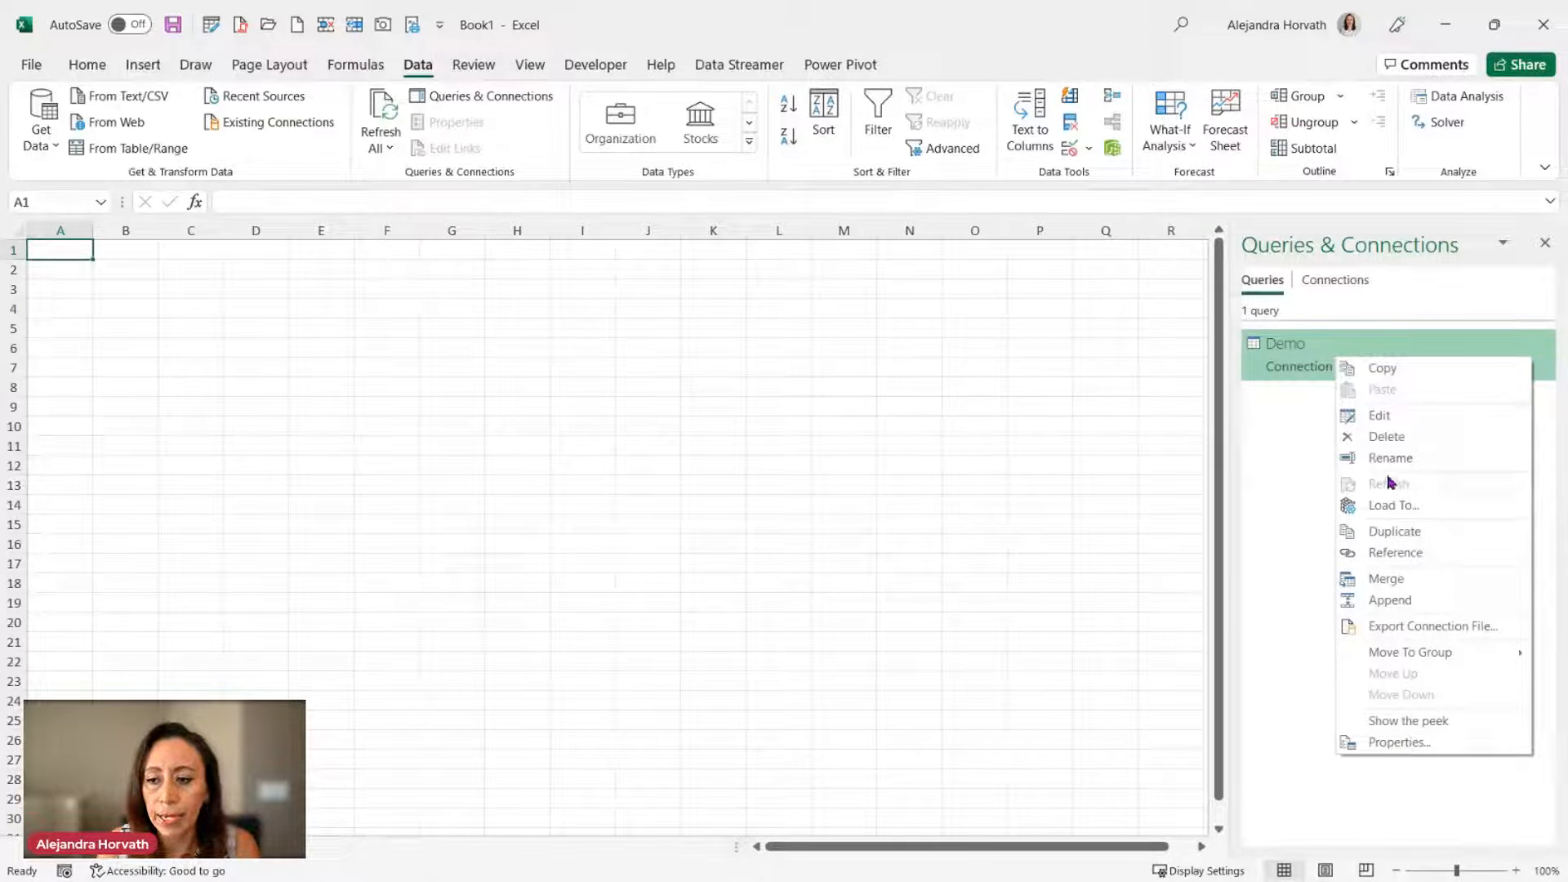
click(1390, 505)
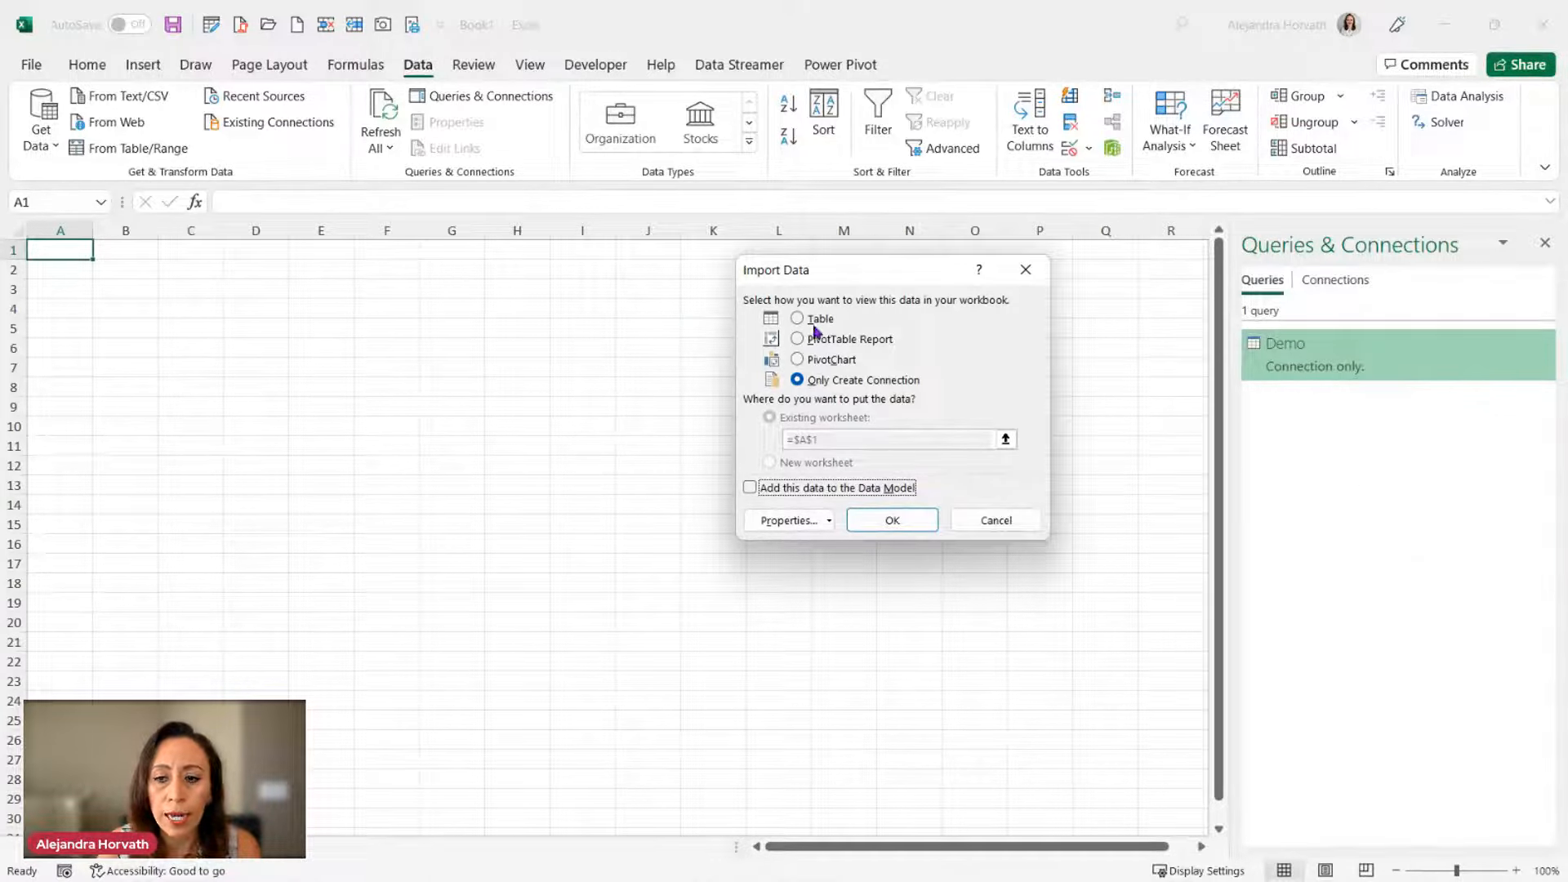
click(815, 323)
click(137, 270)
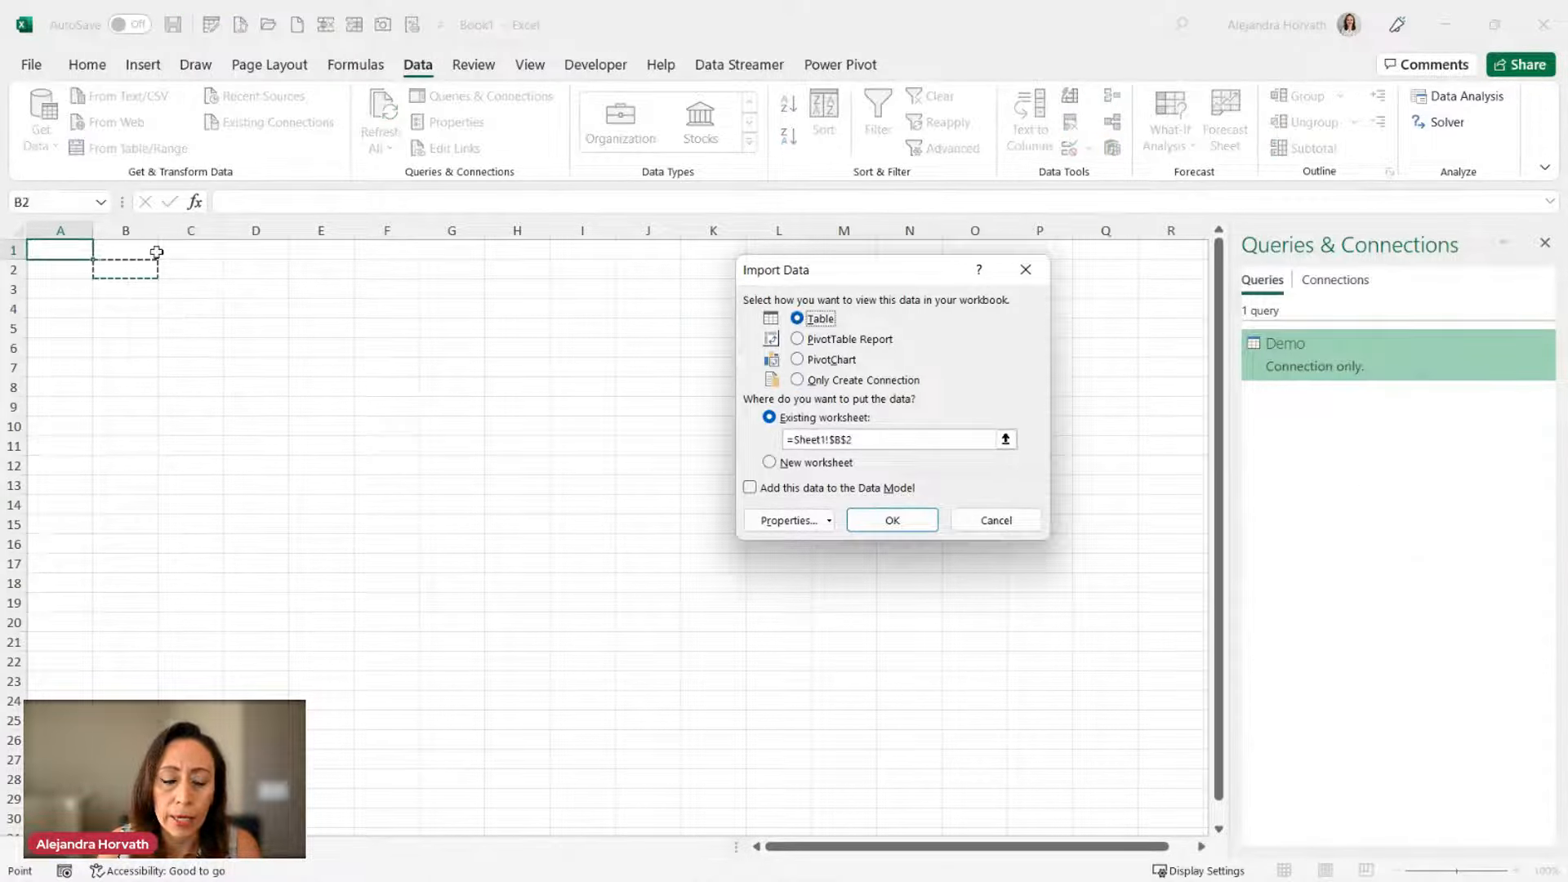
click(892, 520)
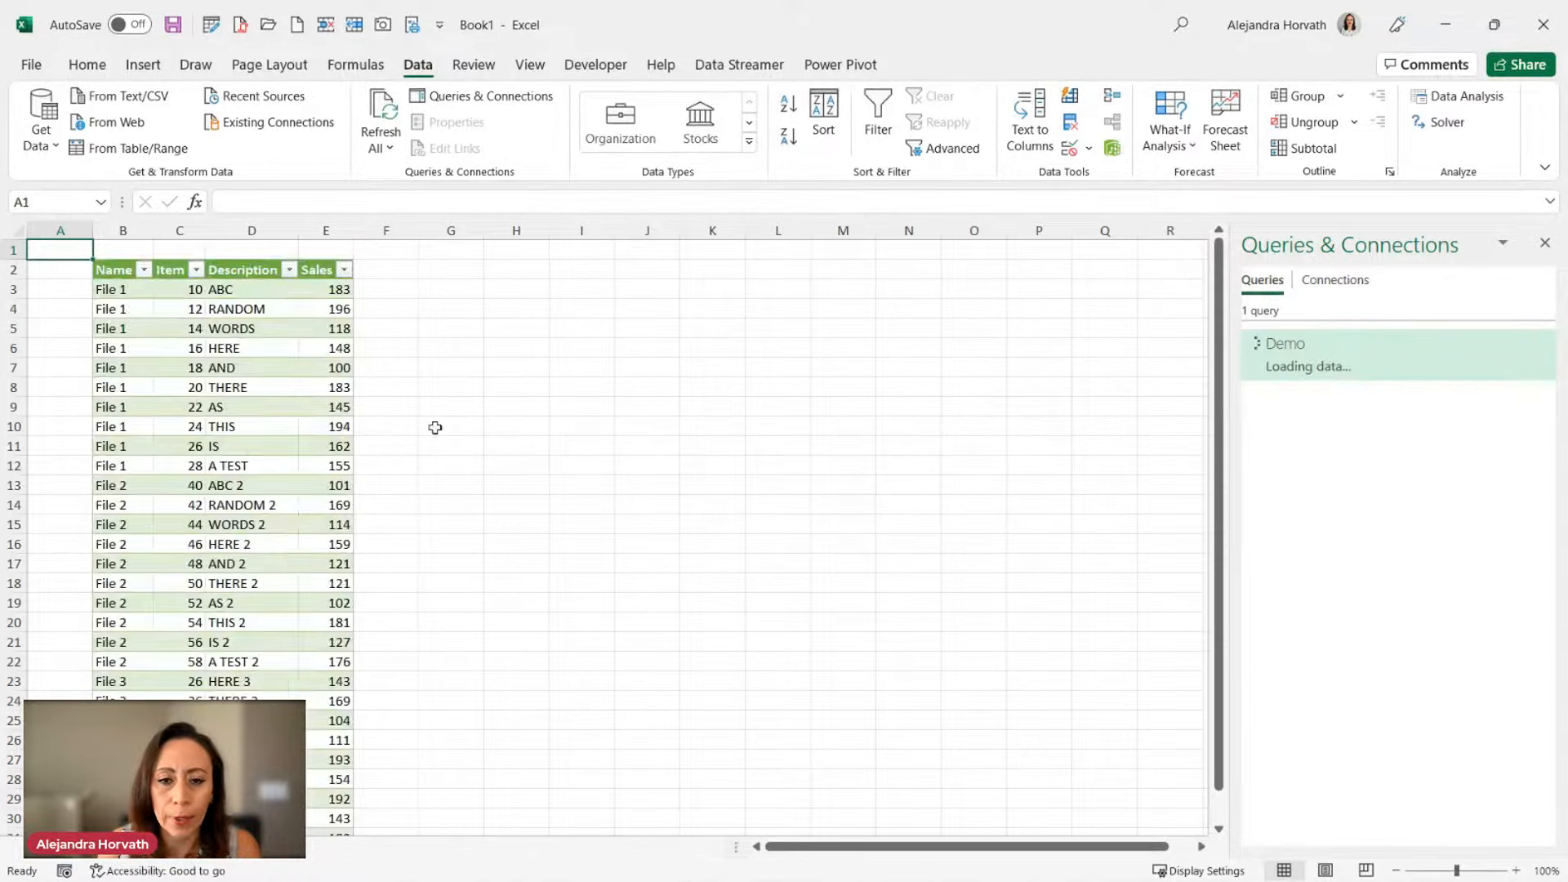
scroll(280, 304, down, 2)
scroll(283, 306, up, 2)
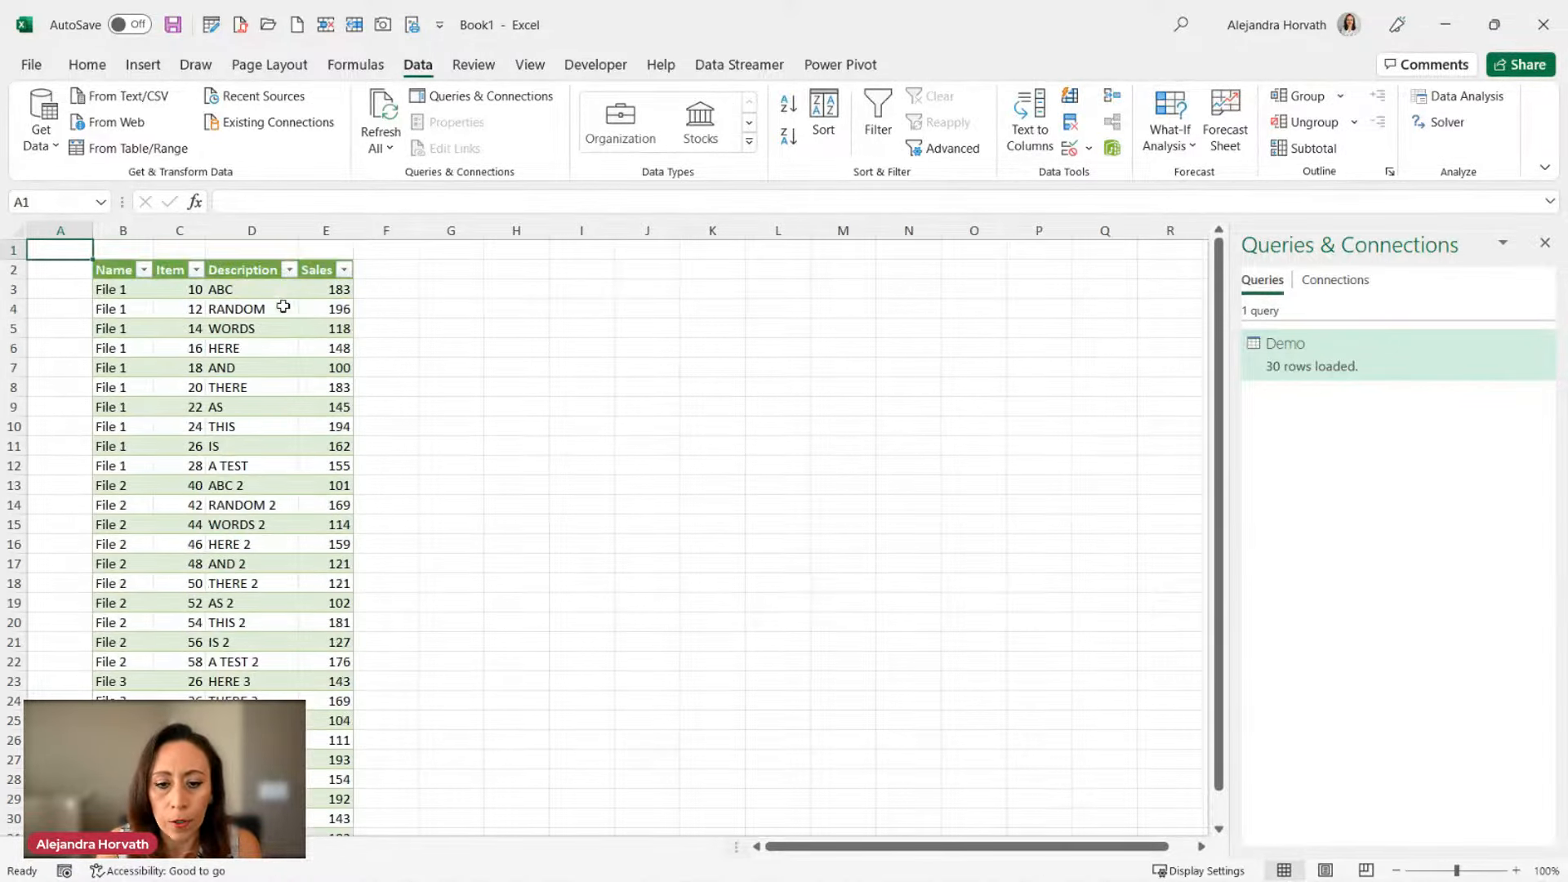
Step: Enter the headings "Item # Min" in cell H1 and "Item # Max" in cell I1
click(529, 255)
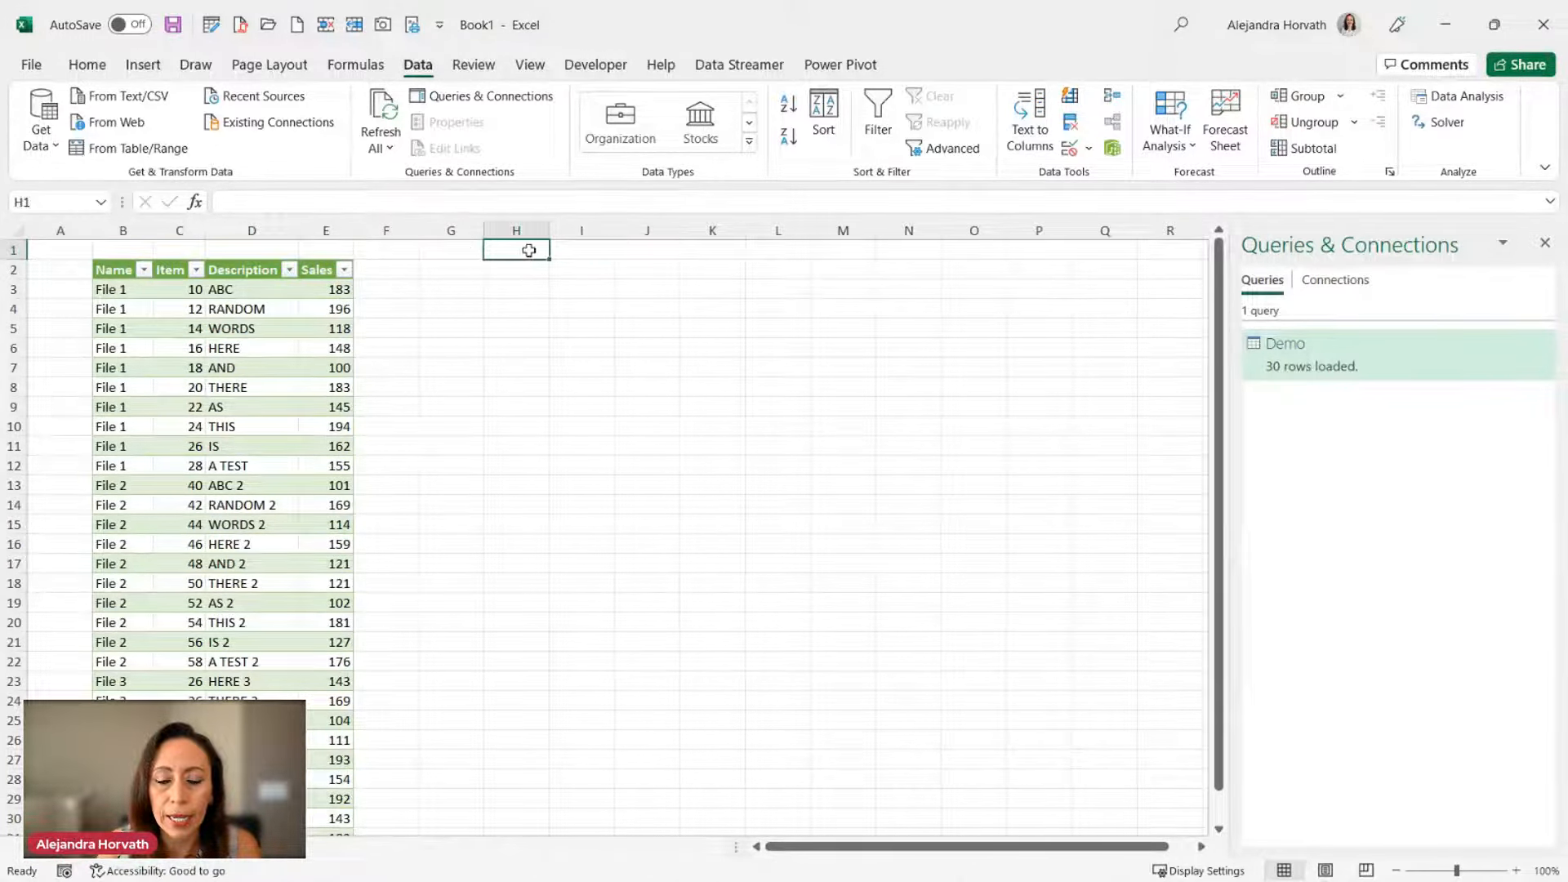
scroll(271, 323, down, 3)
scroll(275, 329, up, 3)
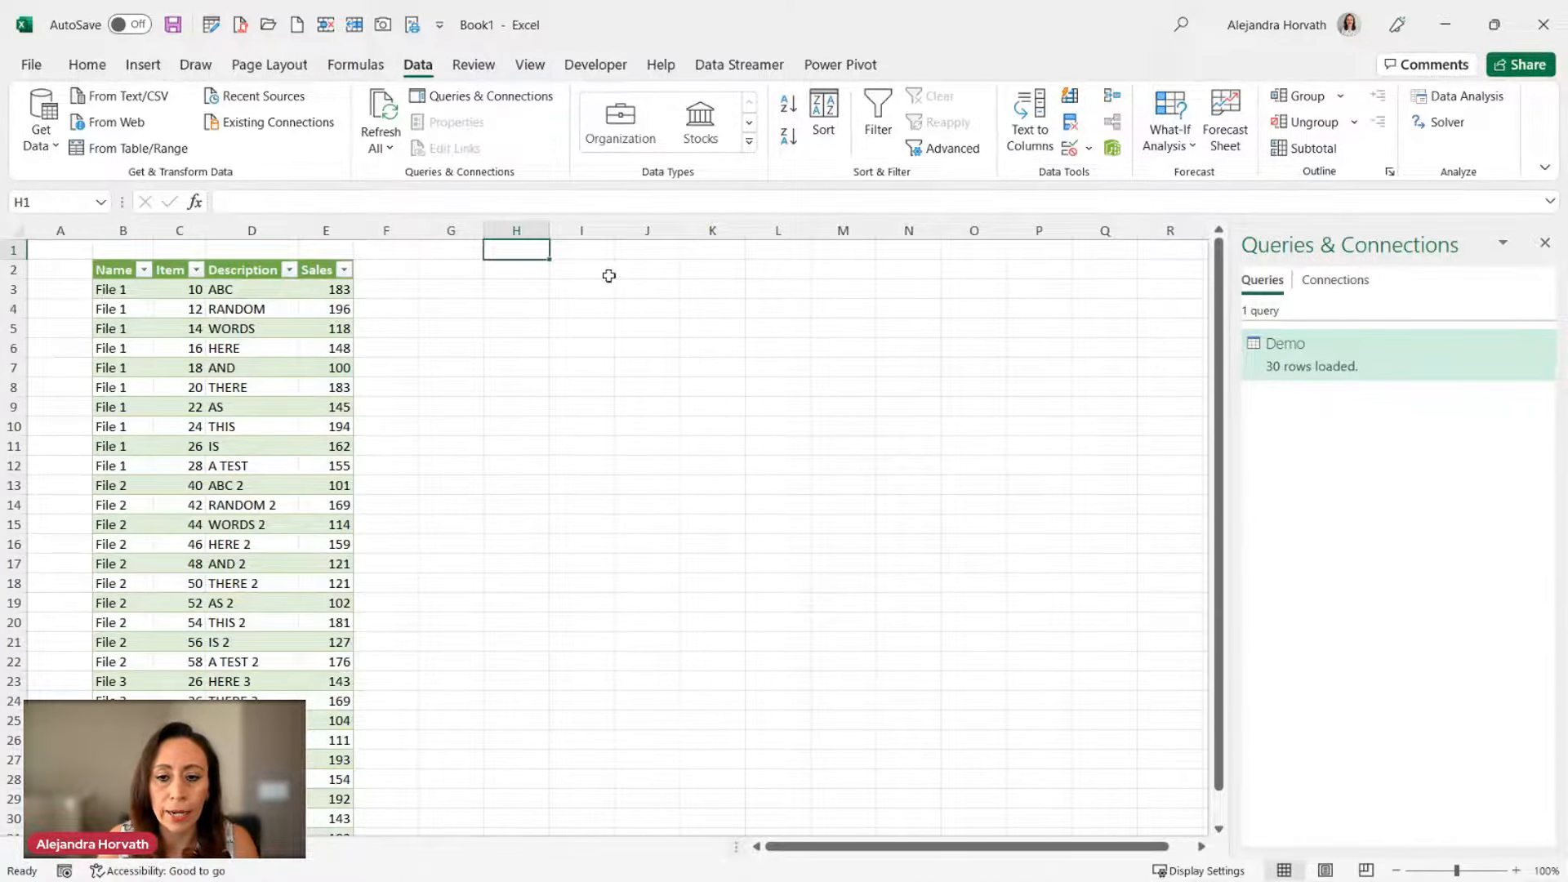
text(Item)
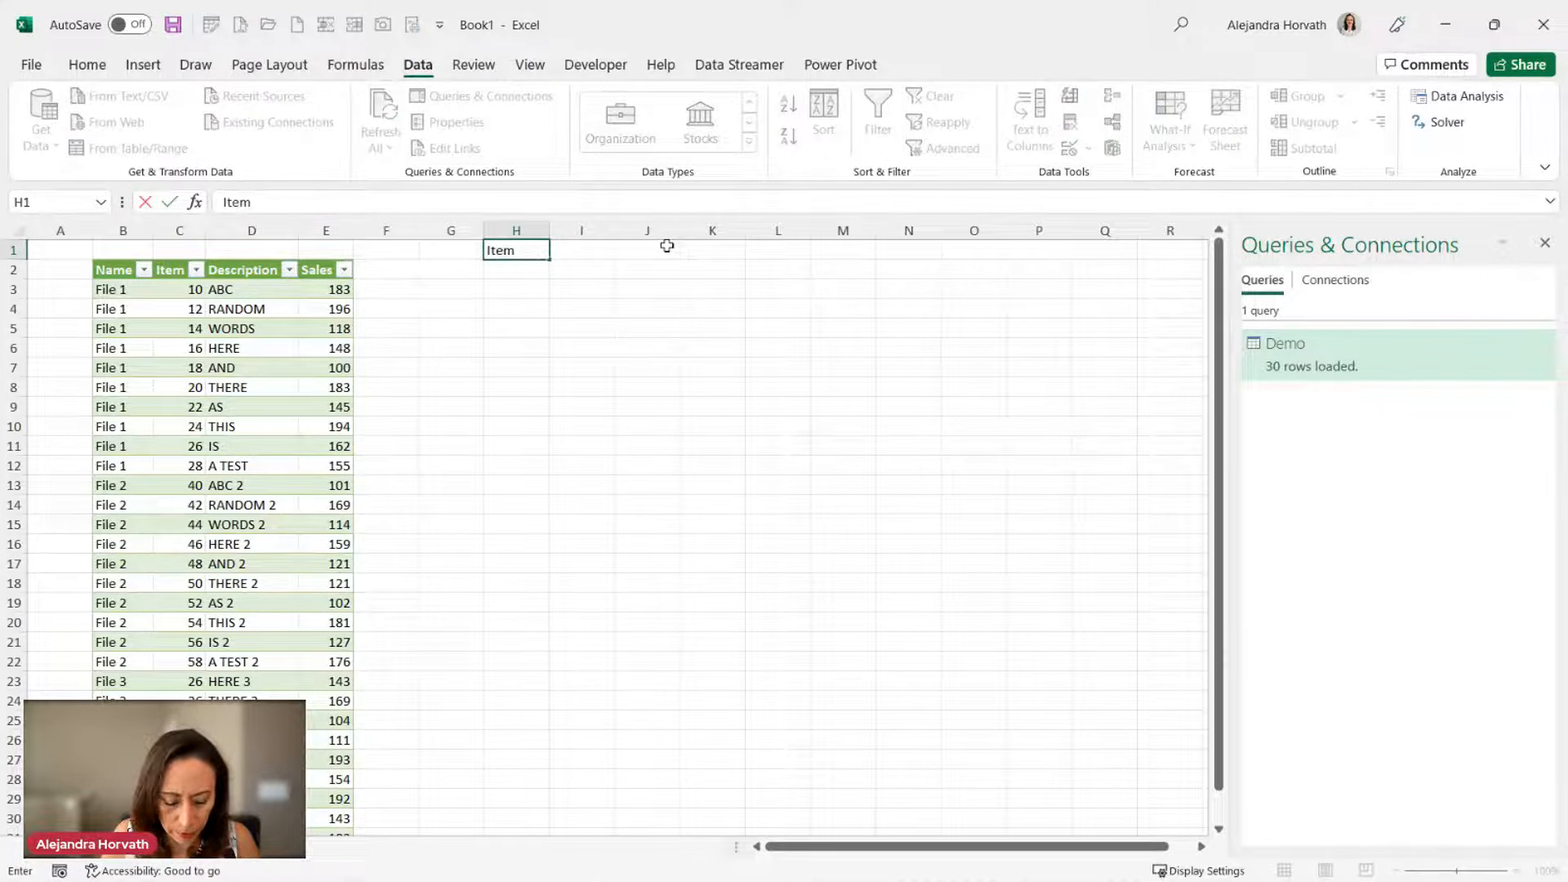
text( # )
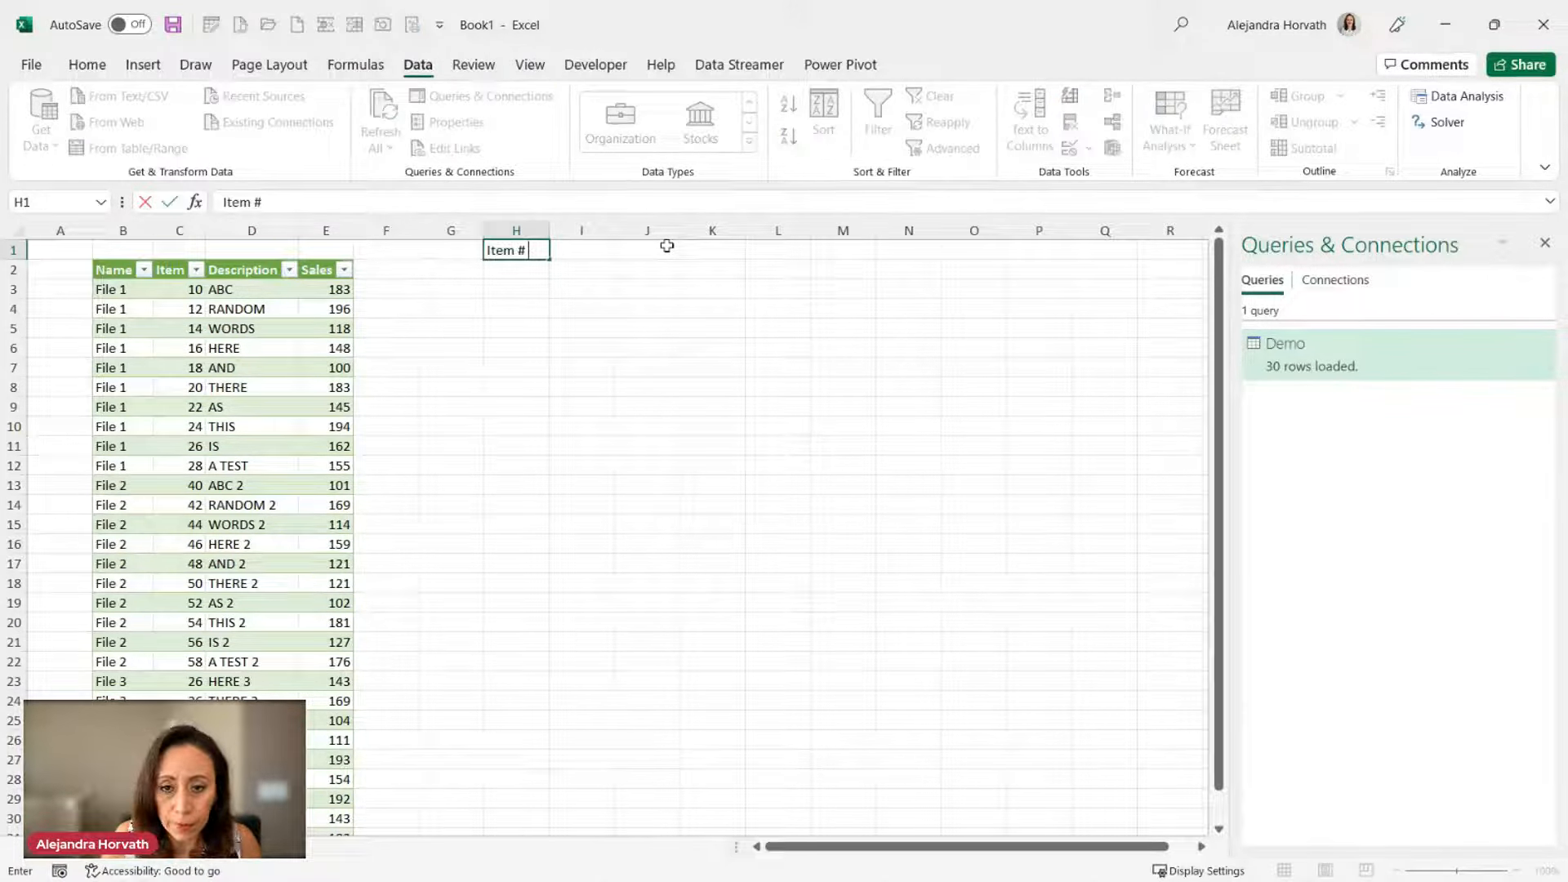
text(Min)
key(Tab)
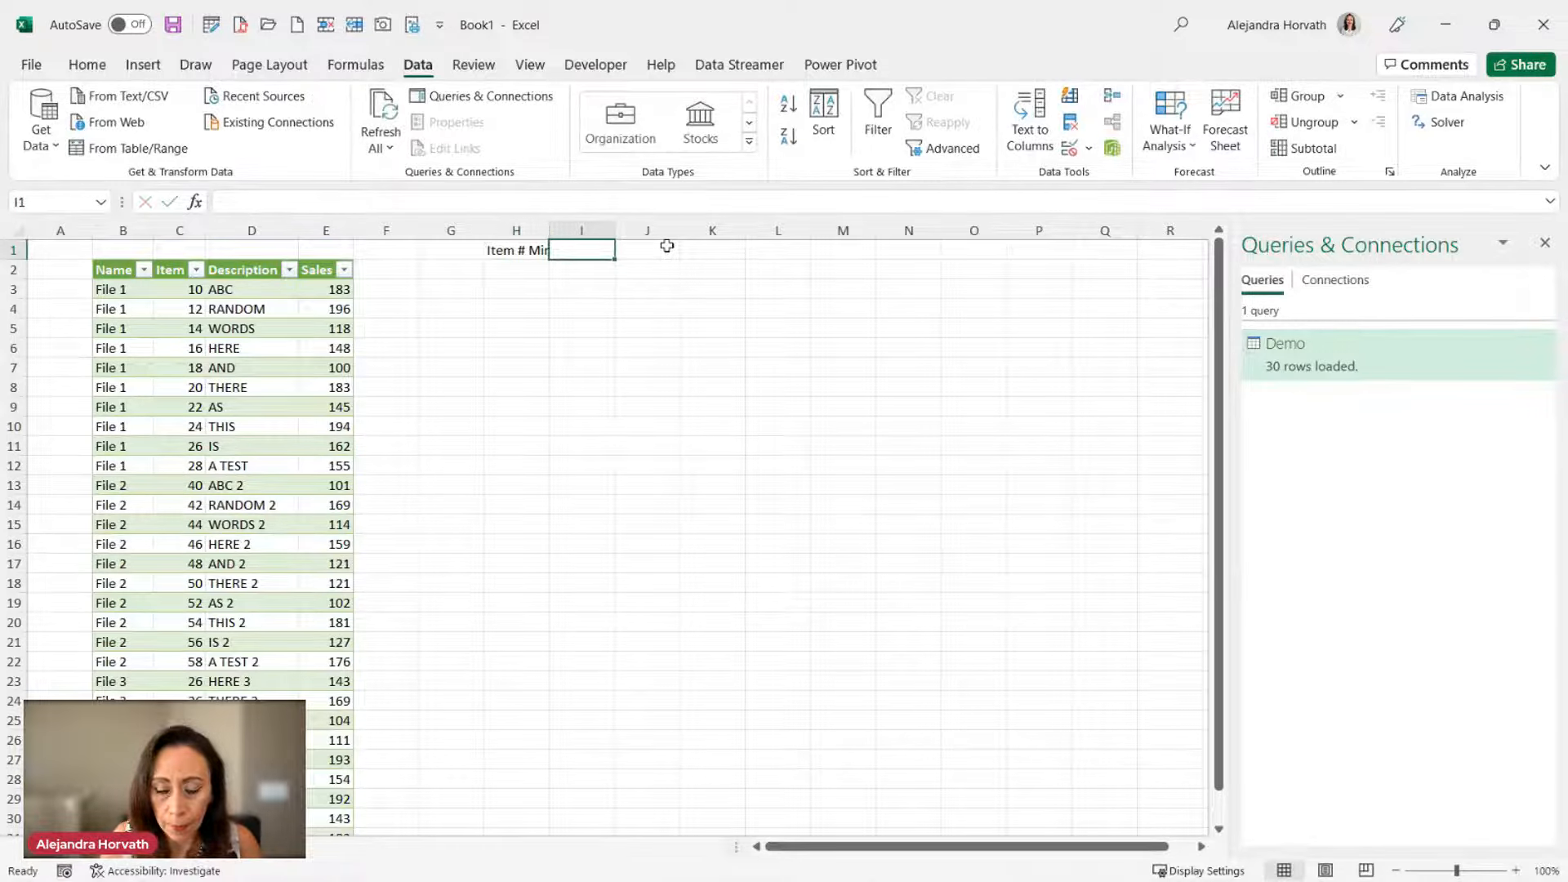
text(Item)
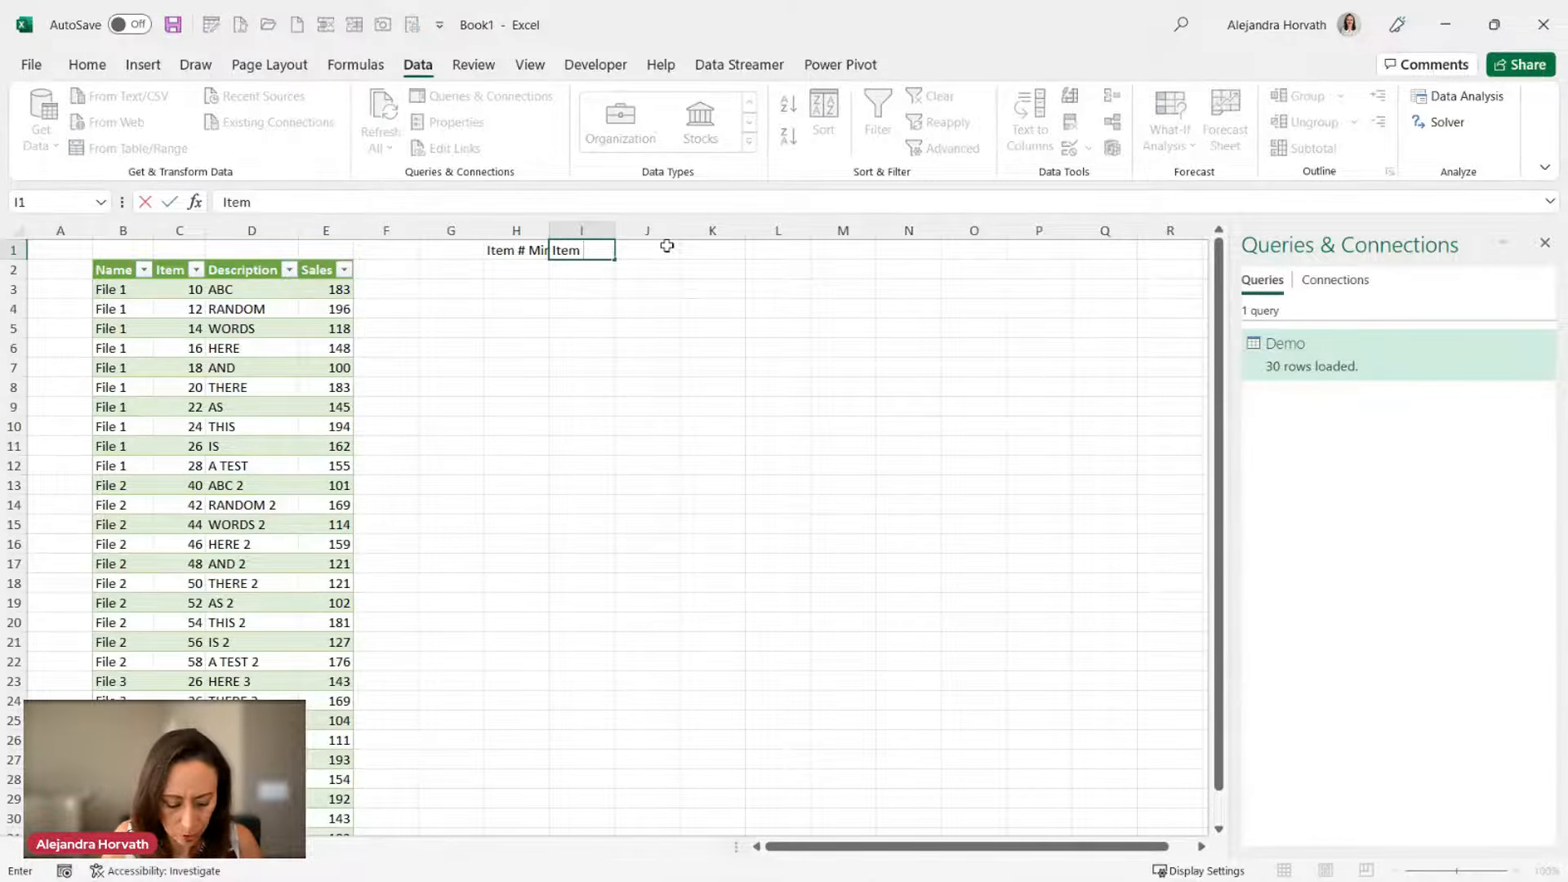
text( # Max)
key(Return)
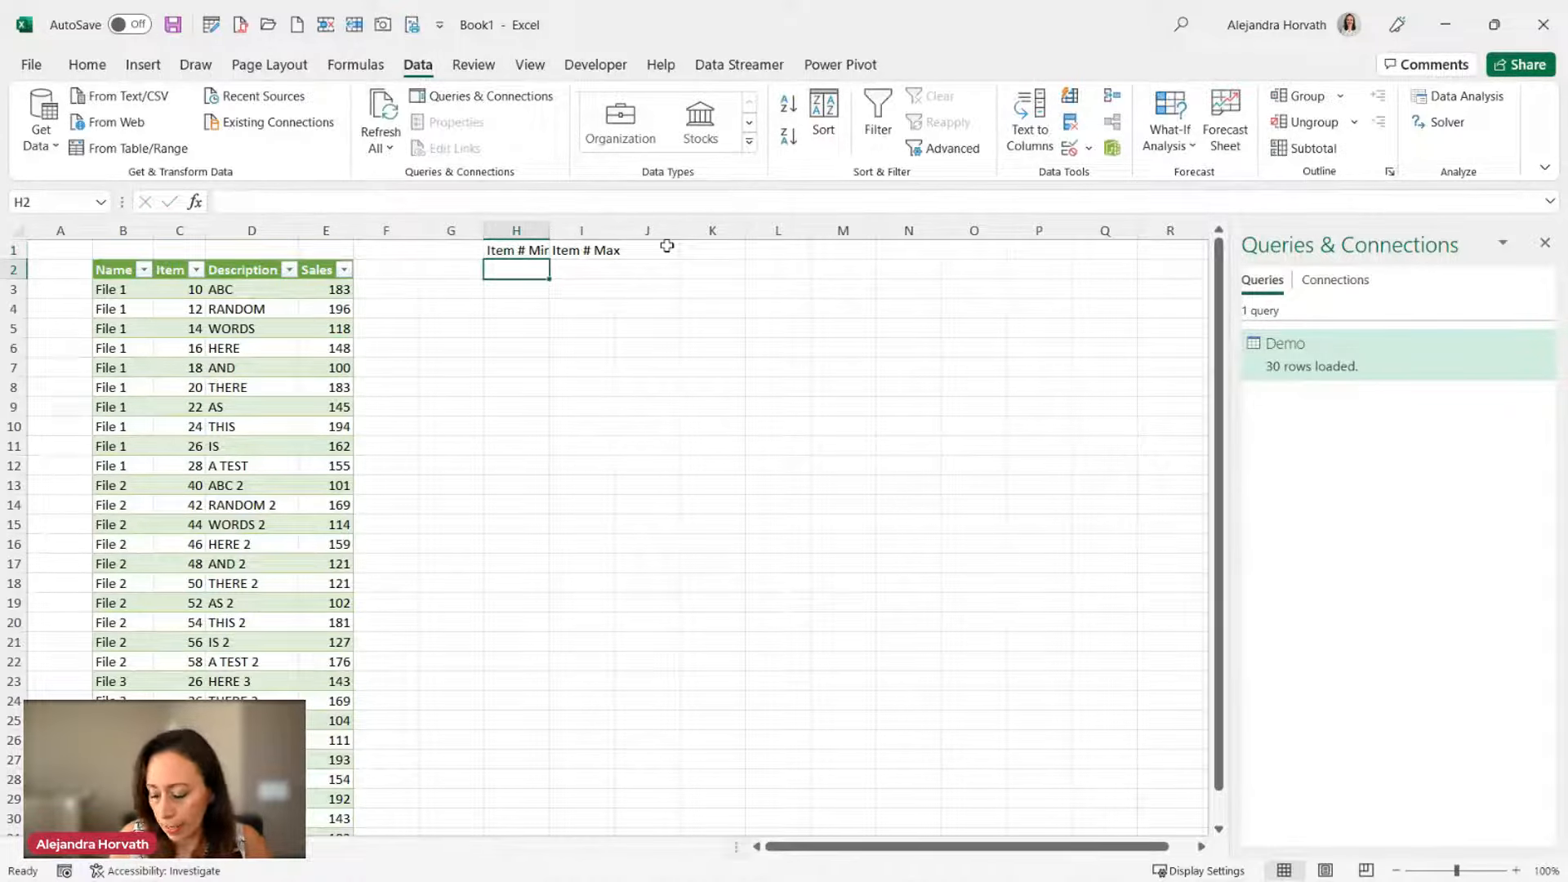
Step: Enter 20 as the minimum in cell H2 and 48 as the maximum in cell I2
text(20)
key(Tab)
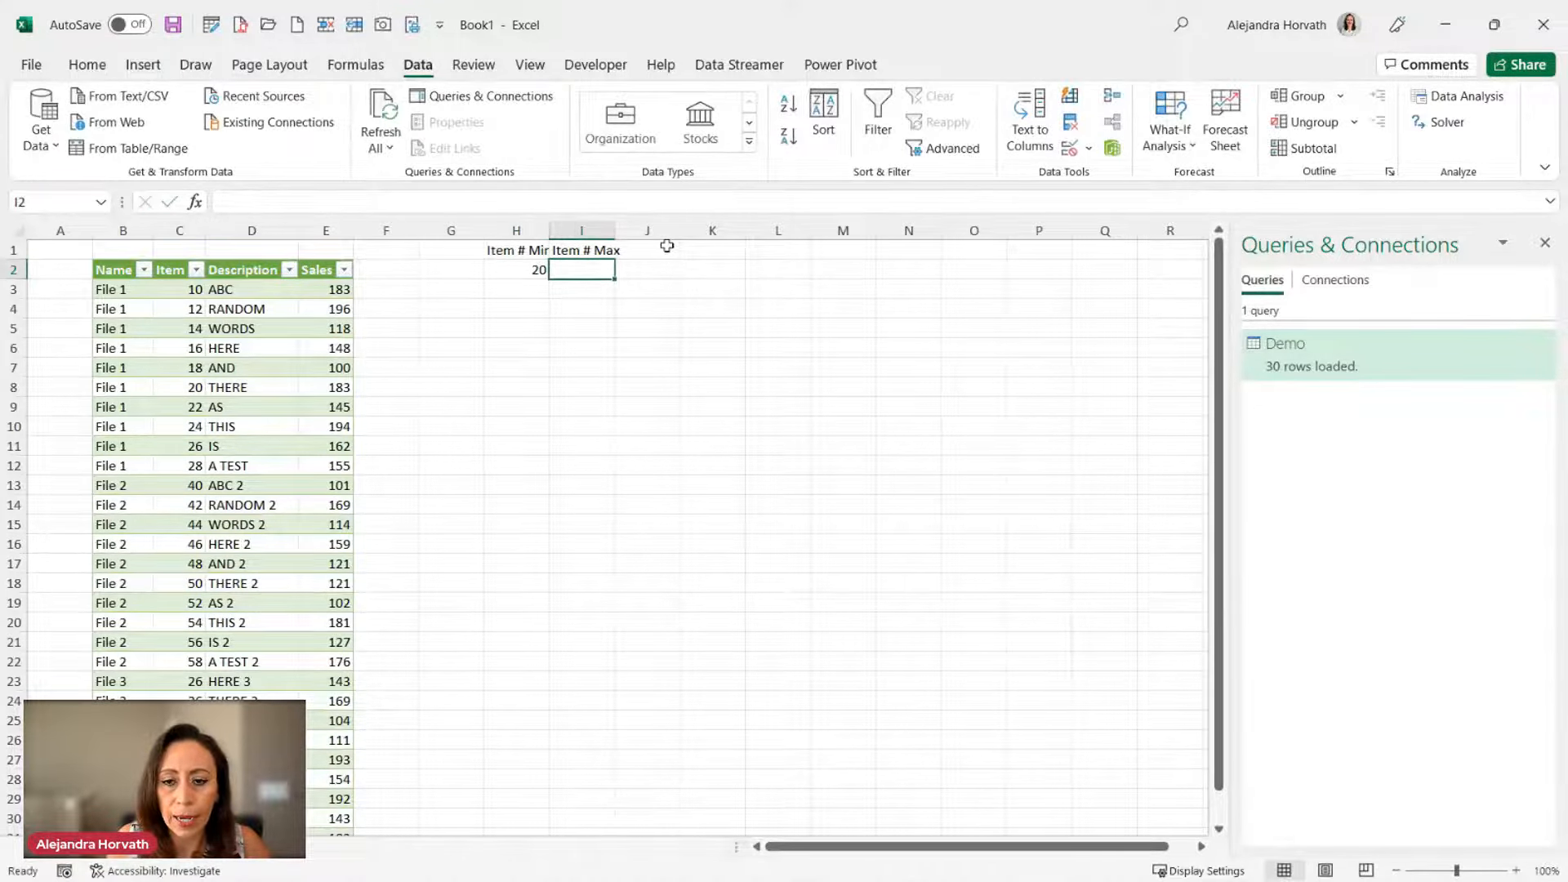
text(48)
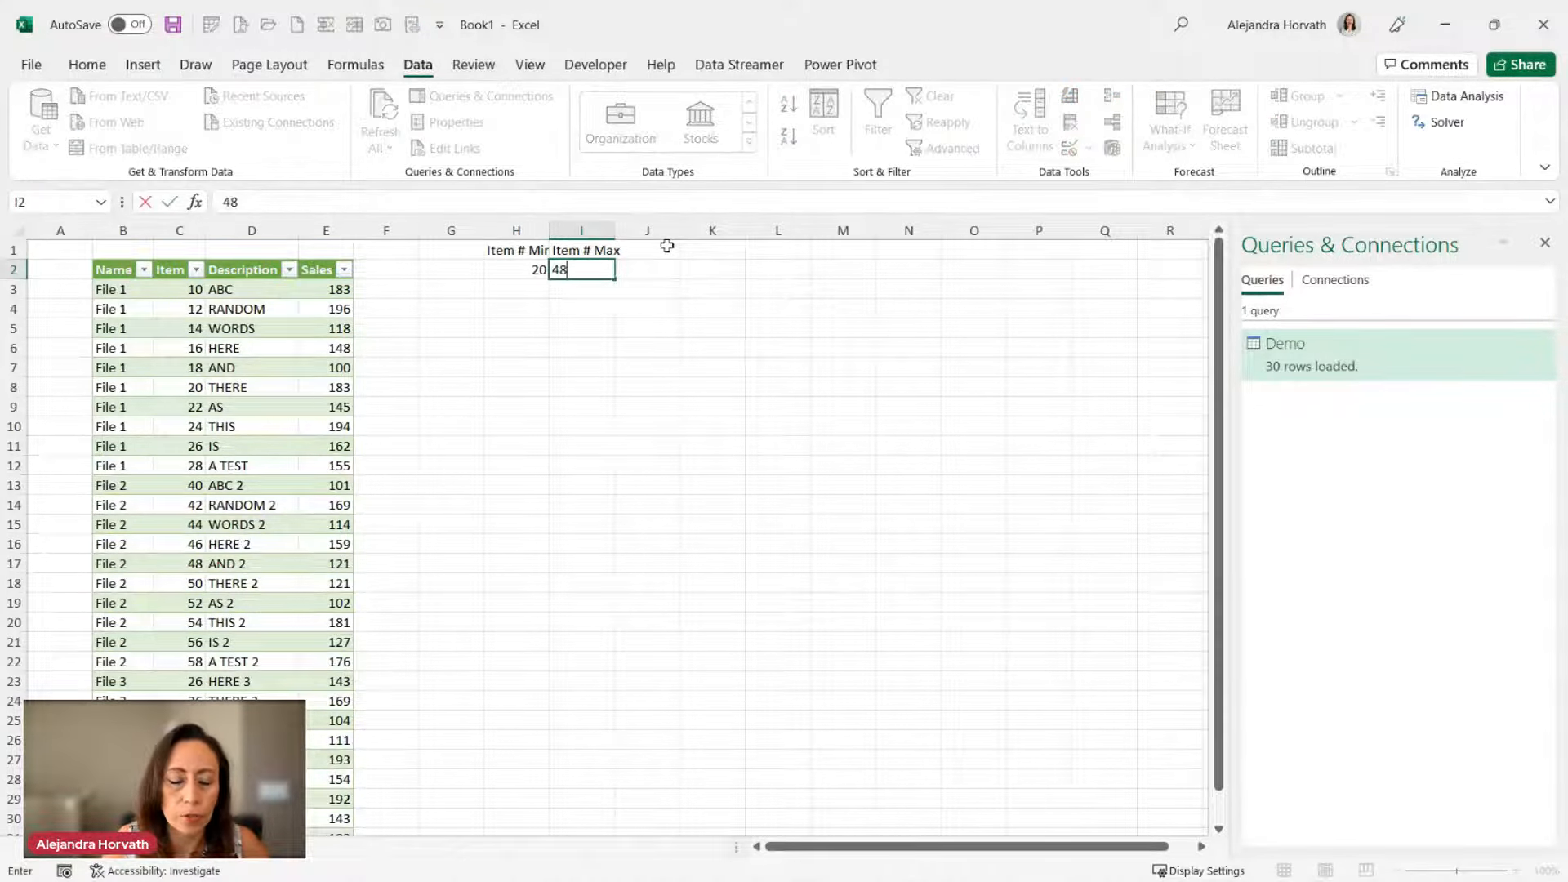
key(ctrl+Return)
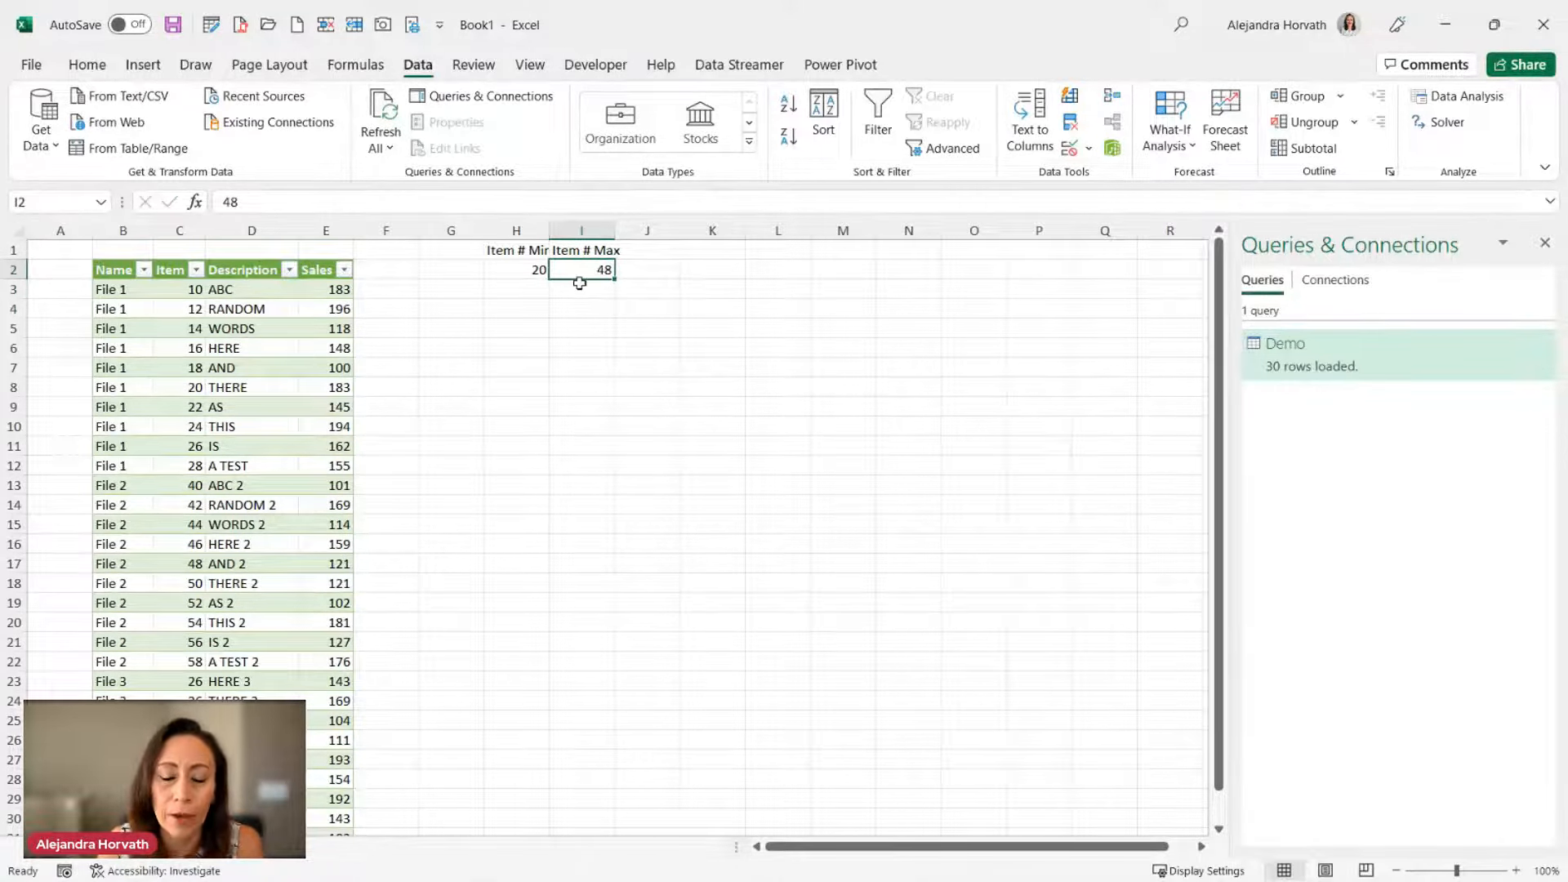
Step: Turn the range H1:I2 into a table with headers and bring it into Power Query
click(536, 250)
click(539, 266)
click(568, 268)
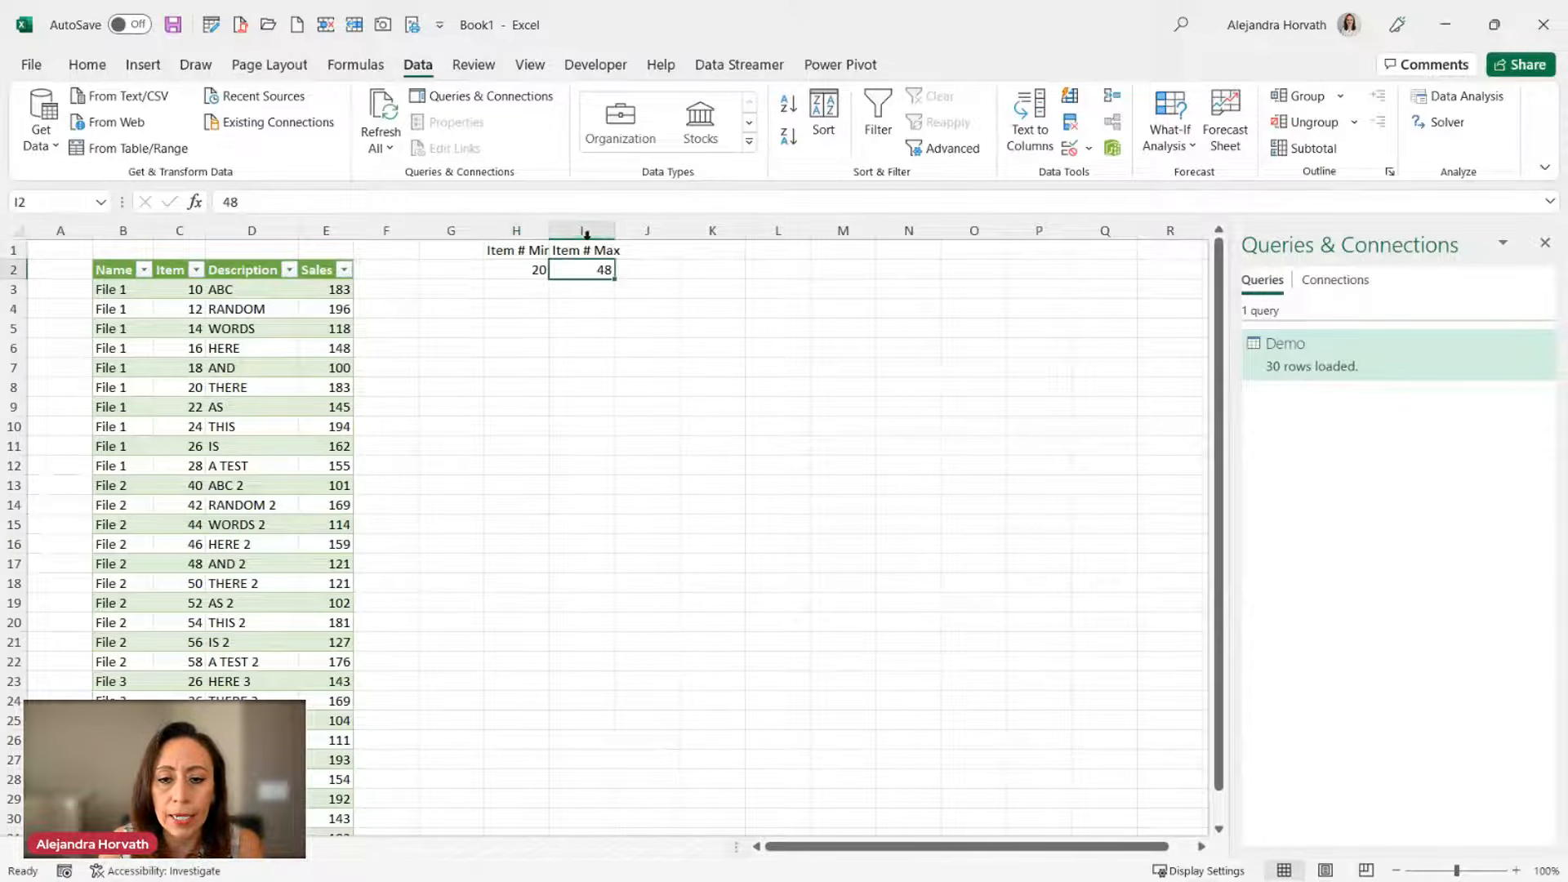
click(570, 250)
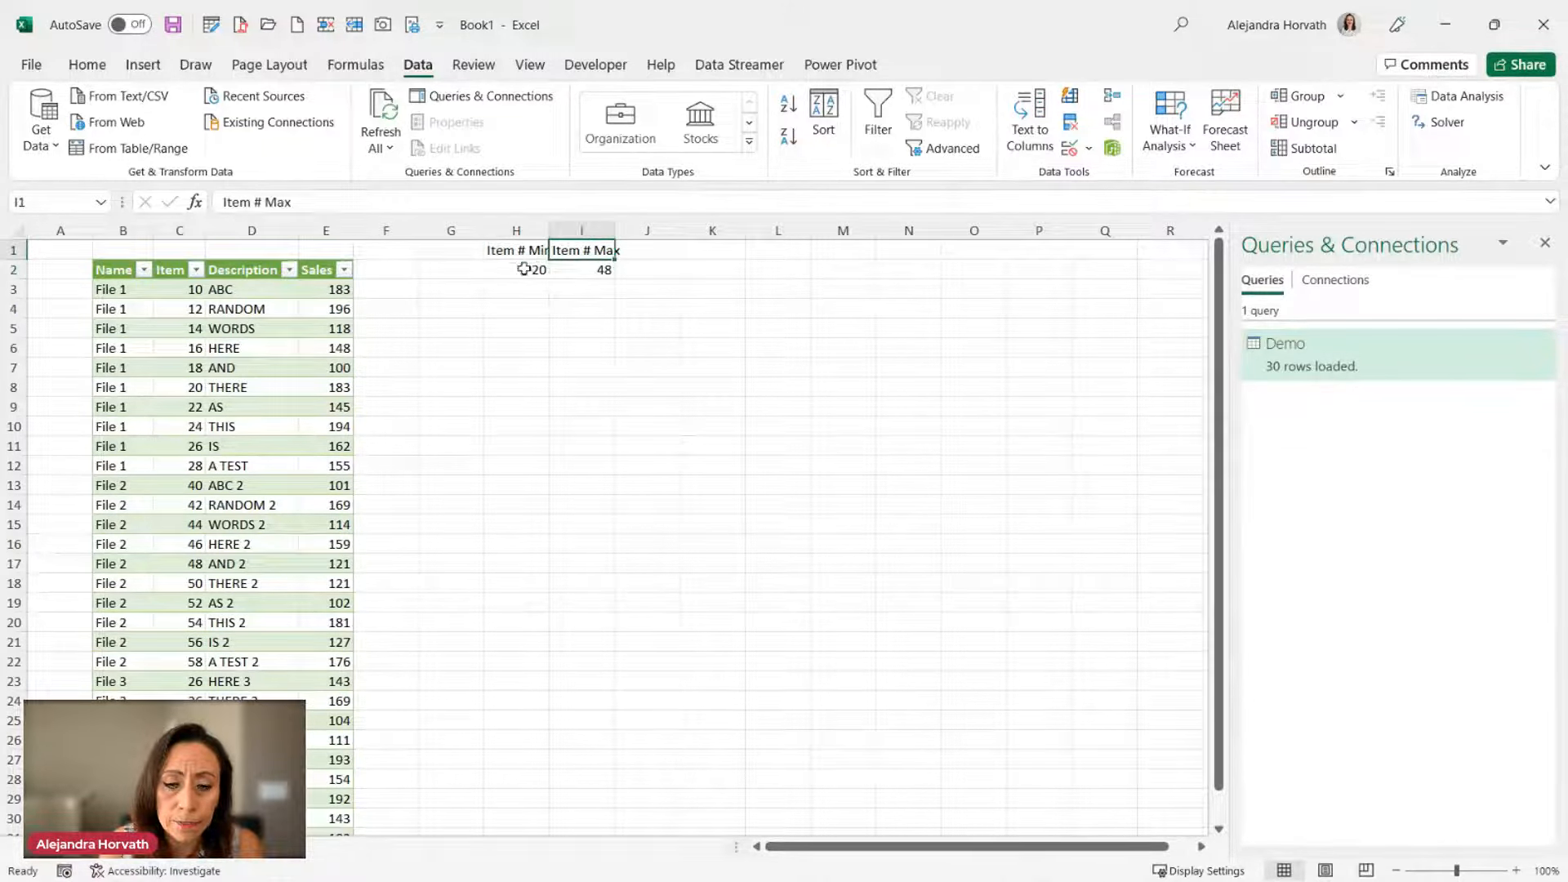
click(173, 152)
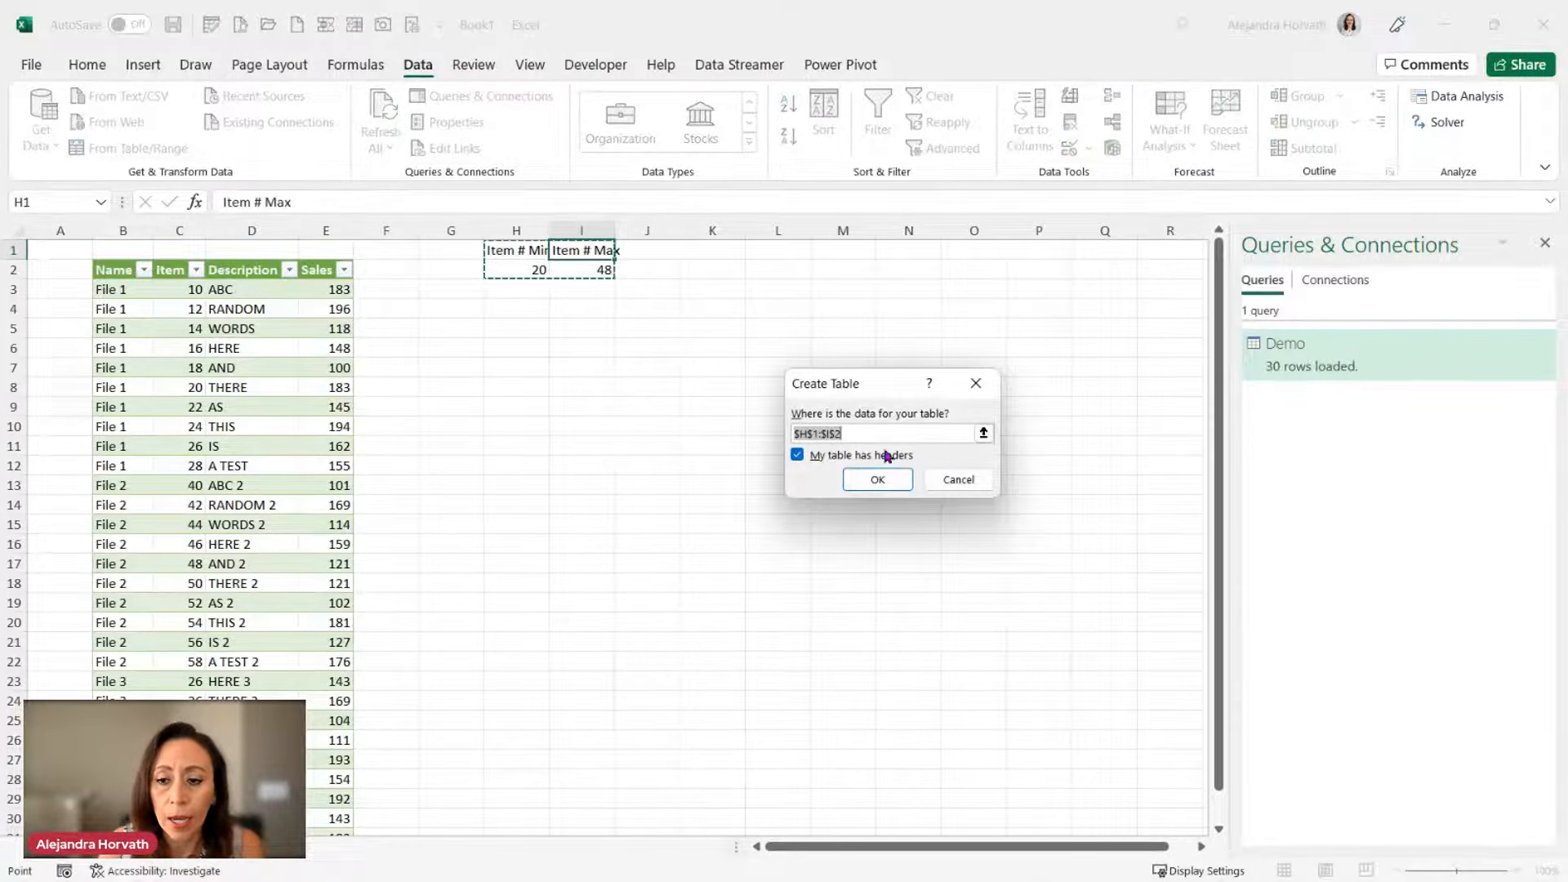
click(876, 481)
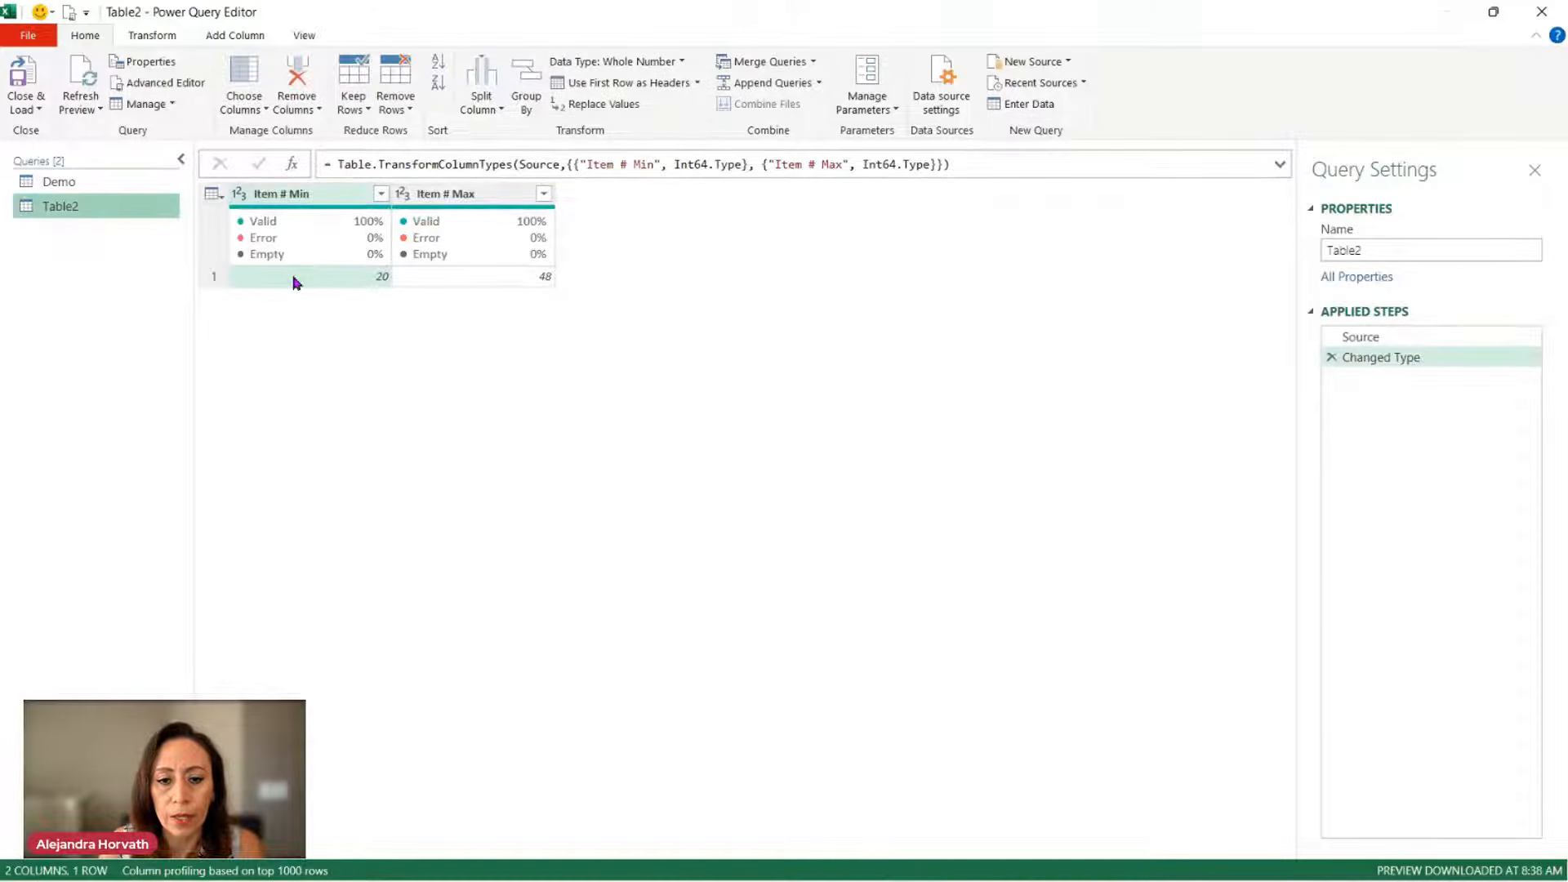
Step: Rename the Changed Type step of the Table2 query to ChangedType
click(463, 283)
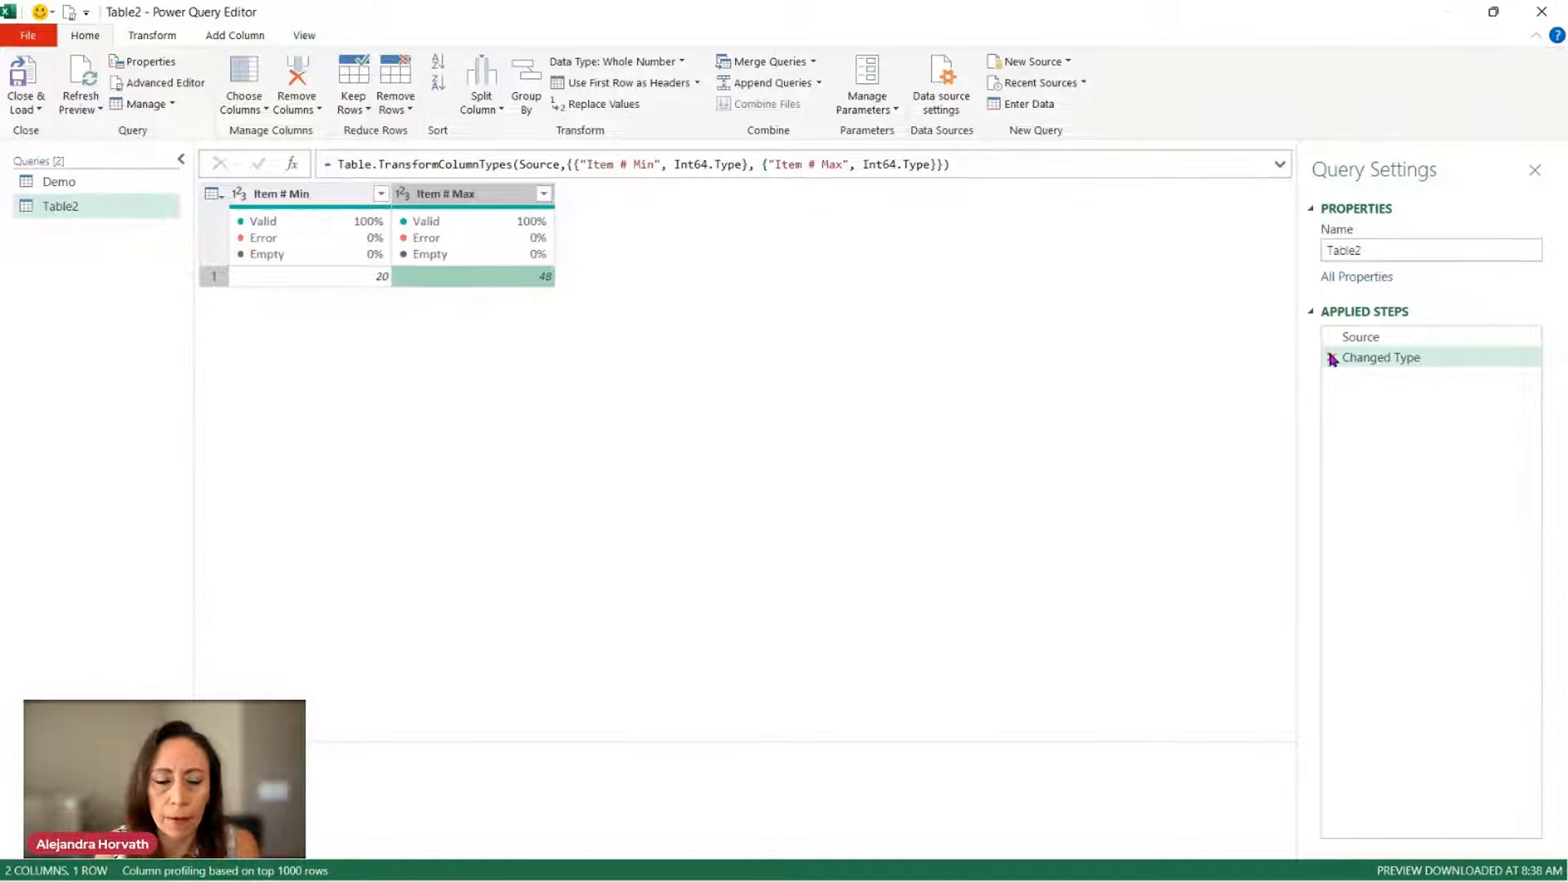
double_click(1417, 360)
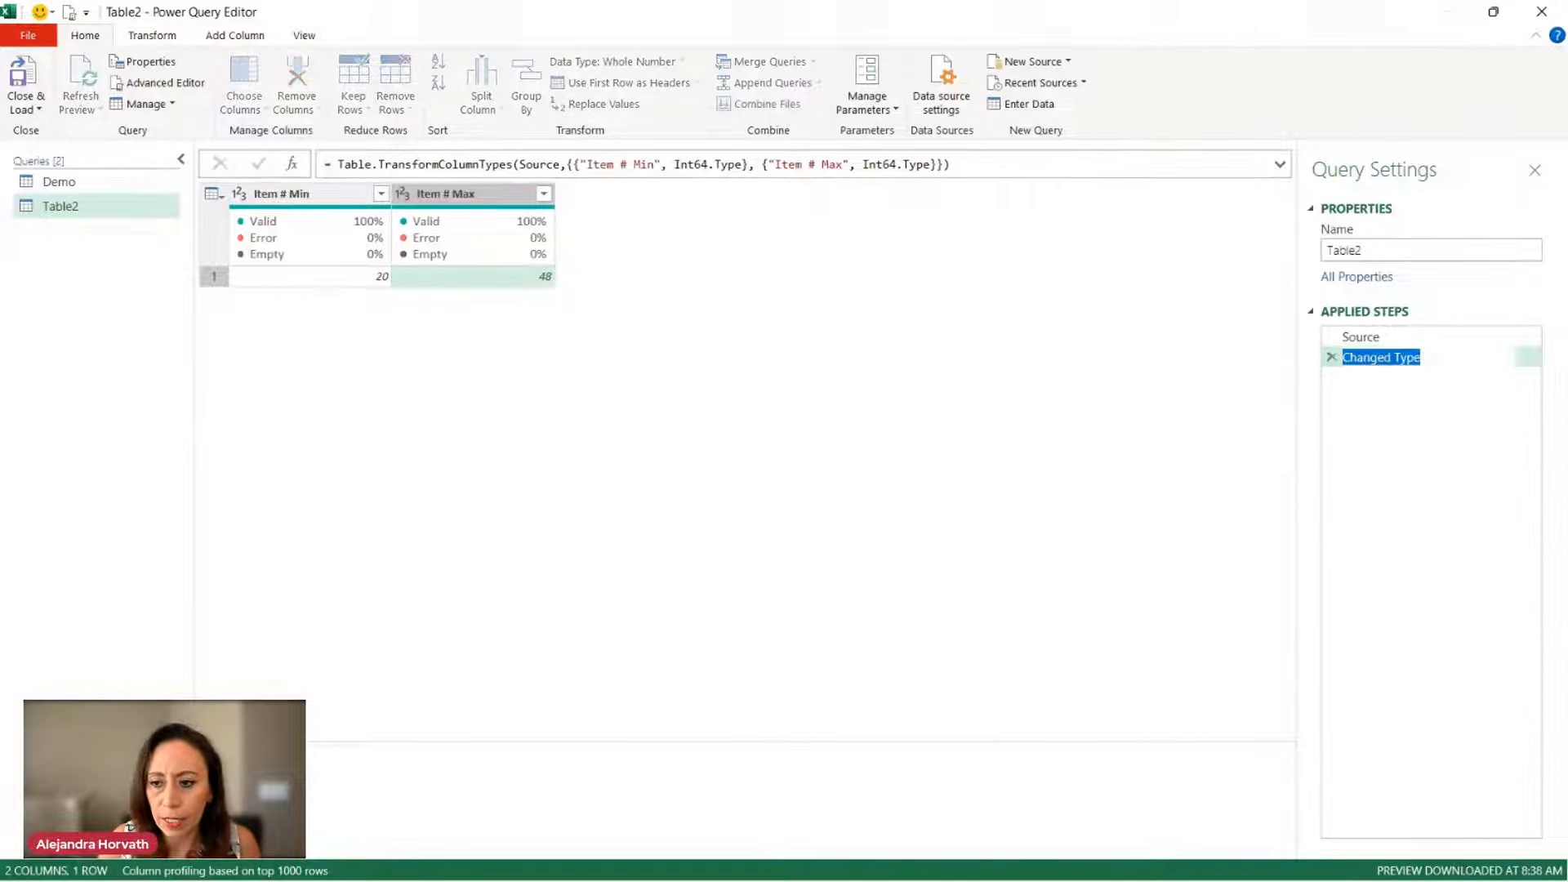
key(End)
key(BackSpace)
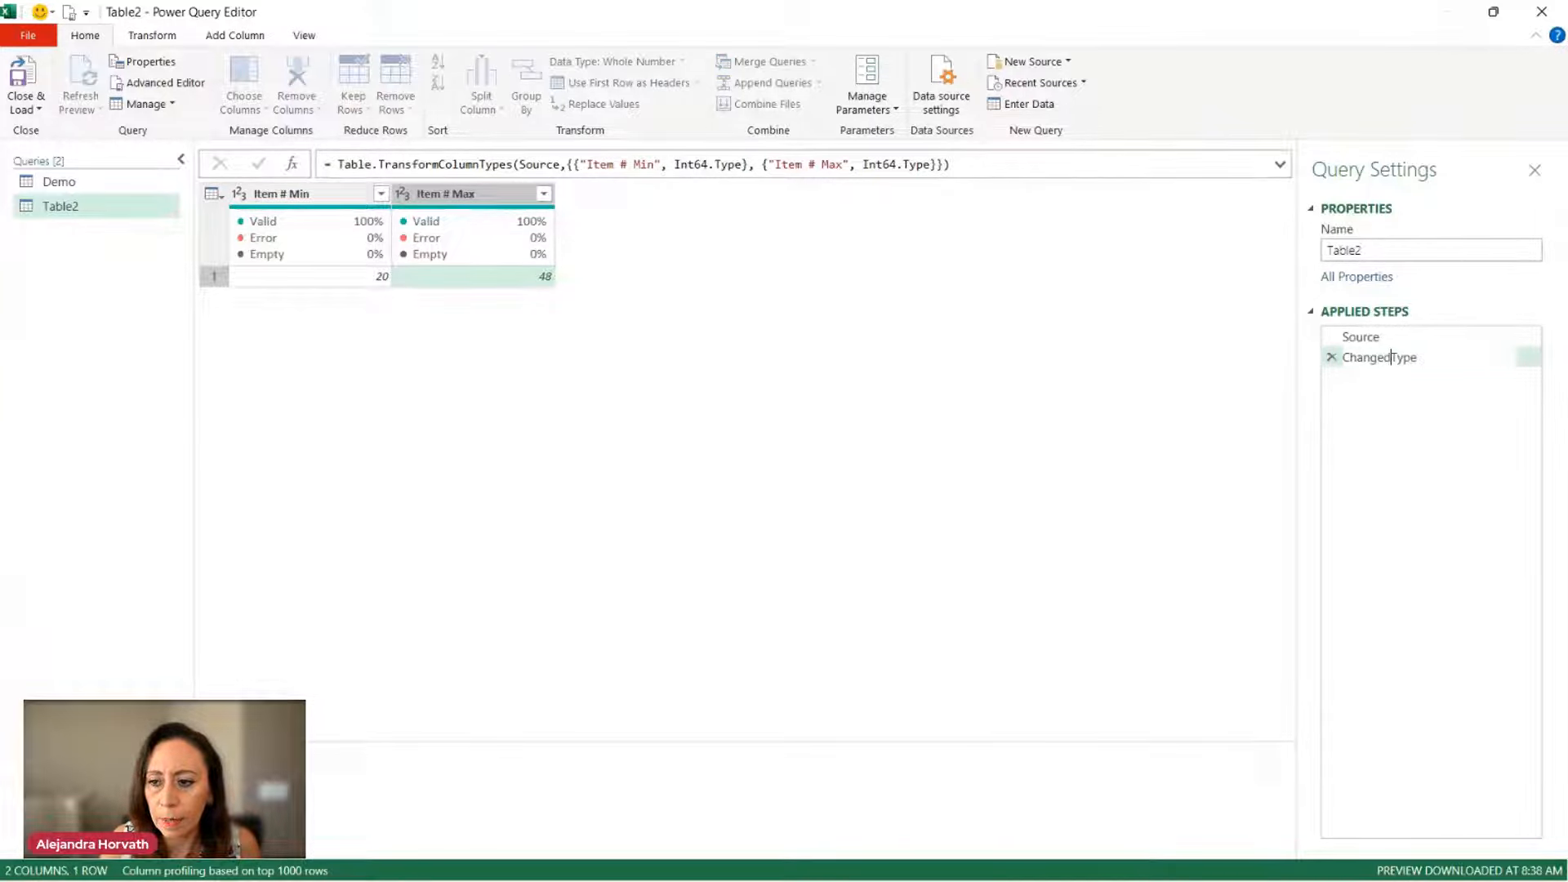
key(Return)
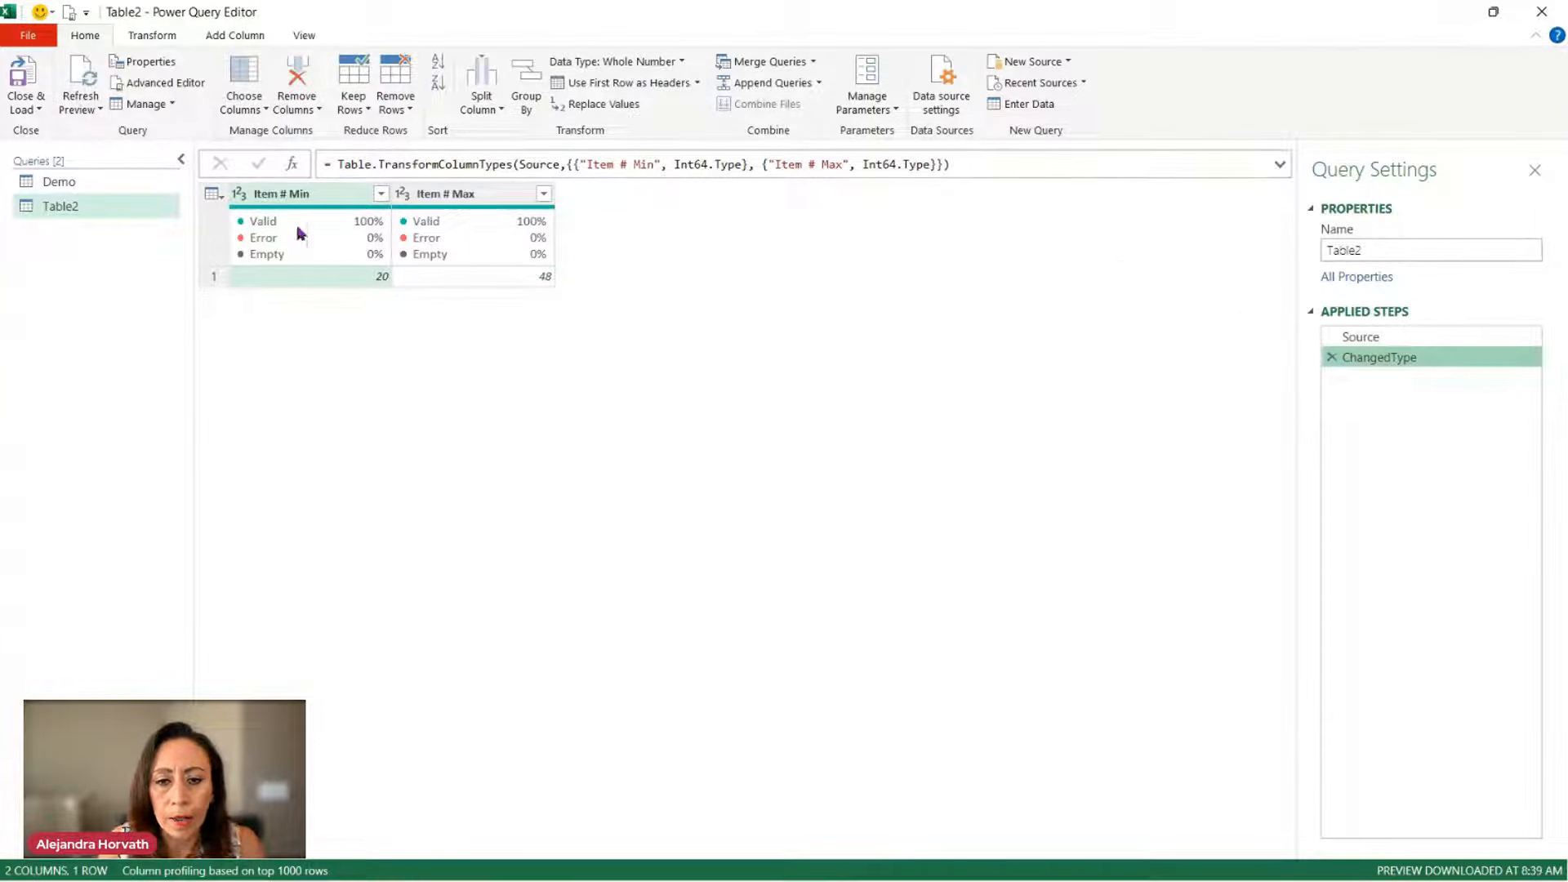
Step: Rename the Table2 query to ItemNoMin
double_click(124, 205)
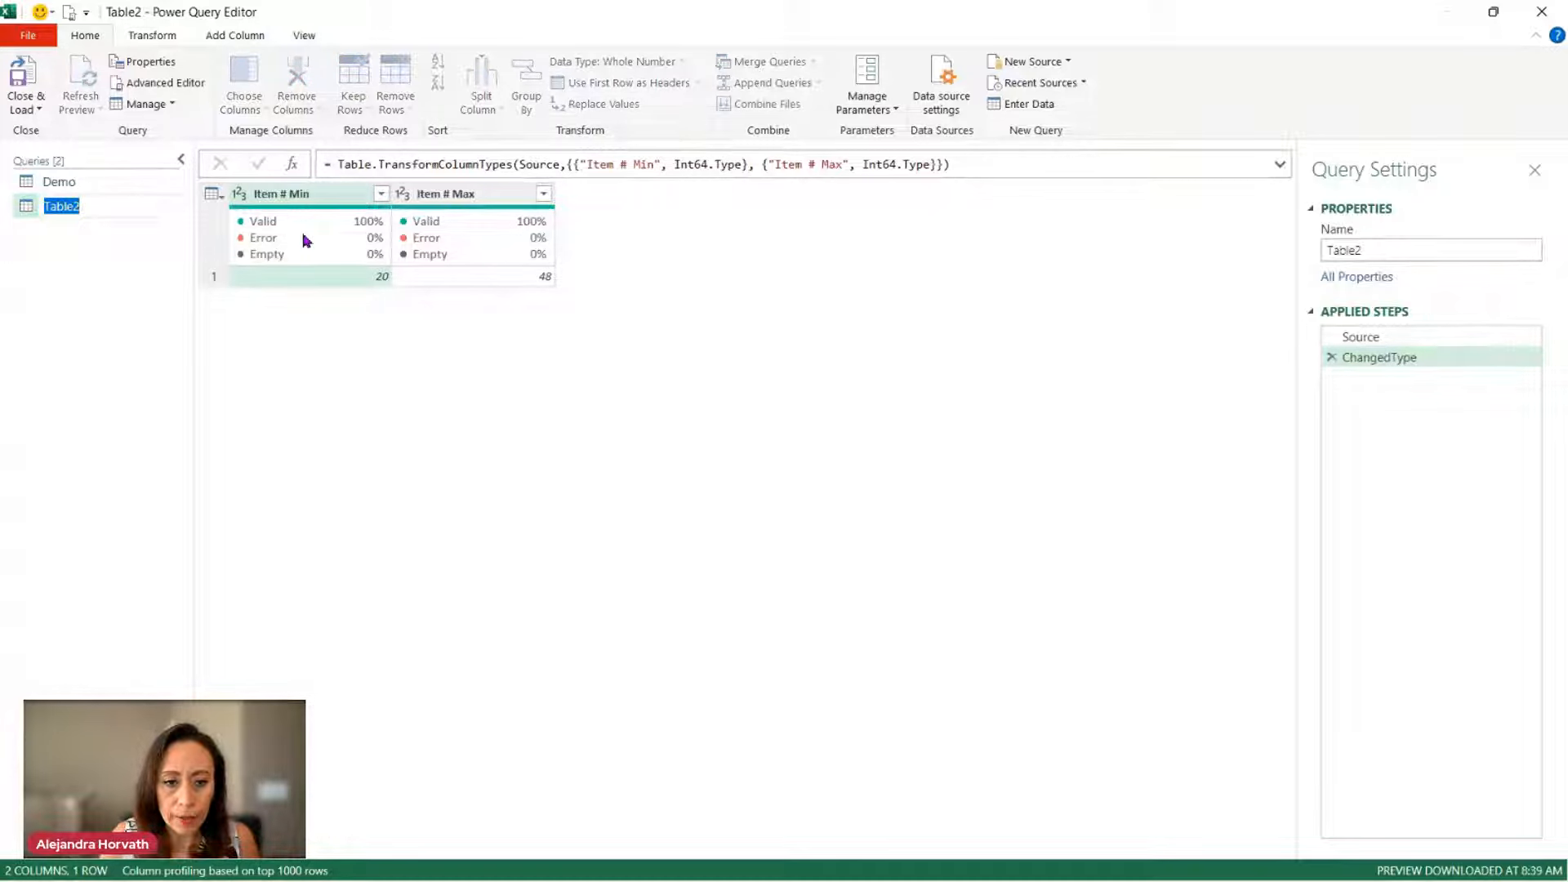
text(T)
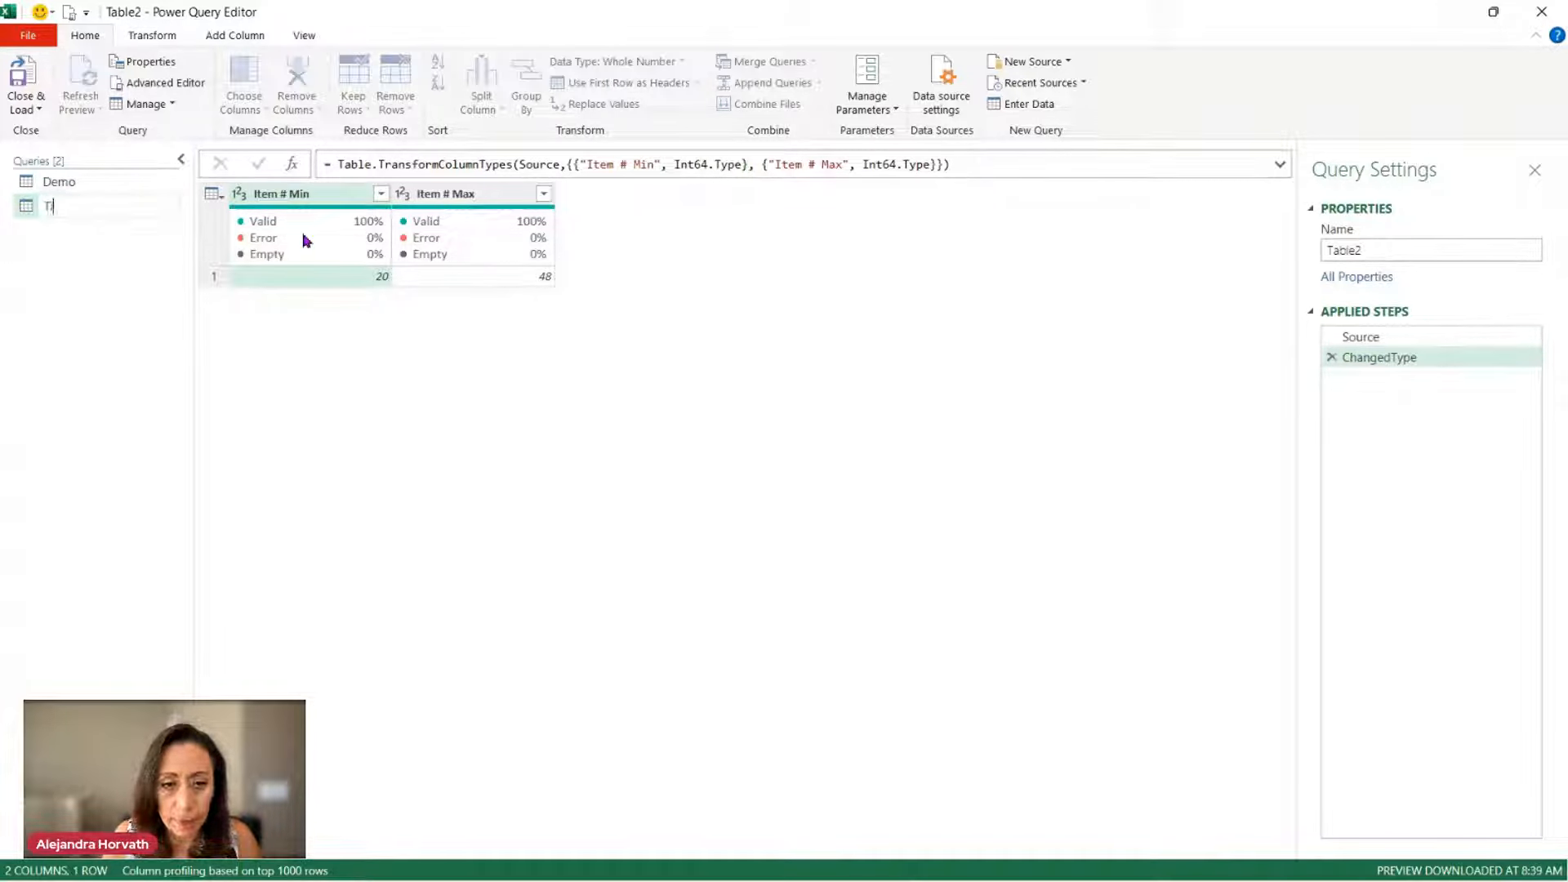
key(BackSpace)
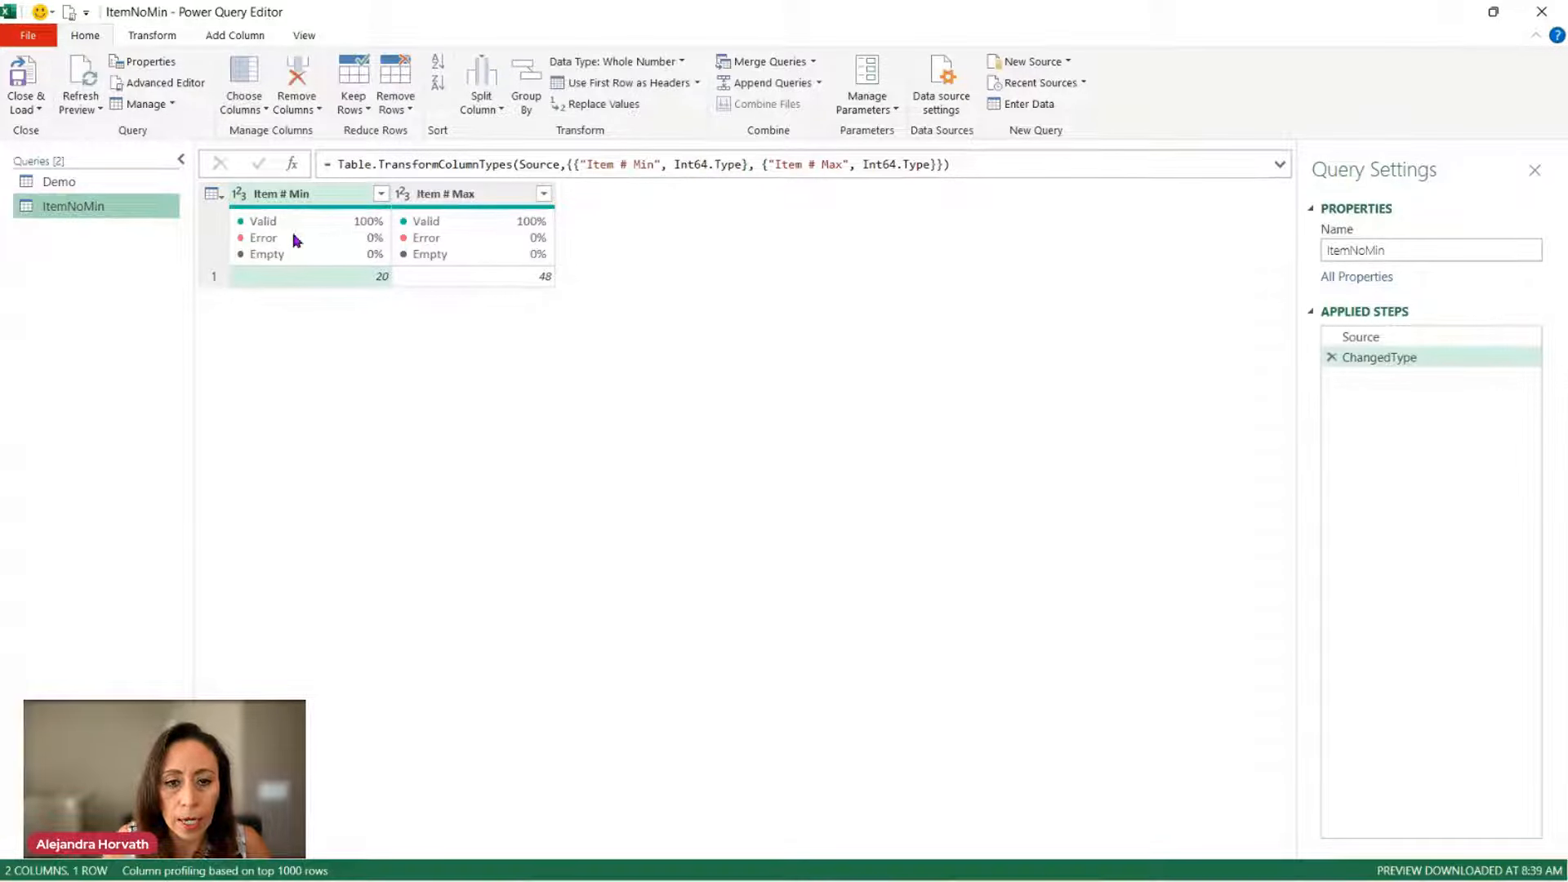
Step: Duplicate the ItemNoMin query and rename the copy to ItemNoMax
right_click(160, 210)
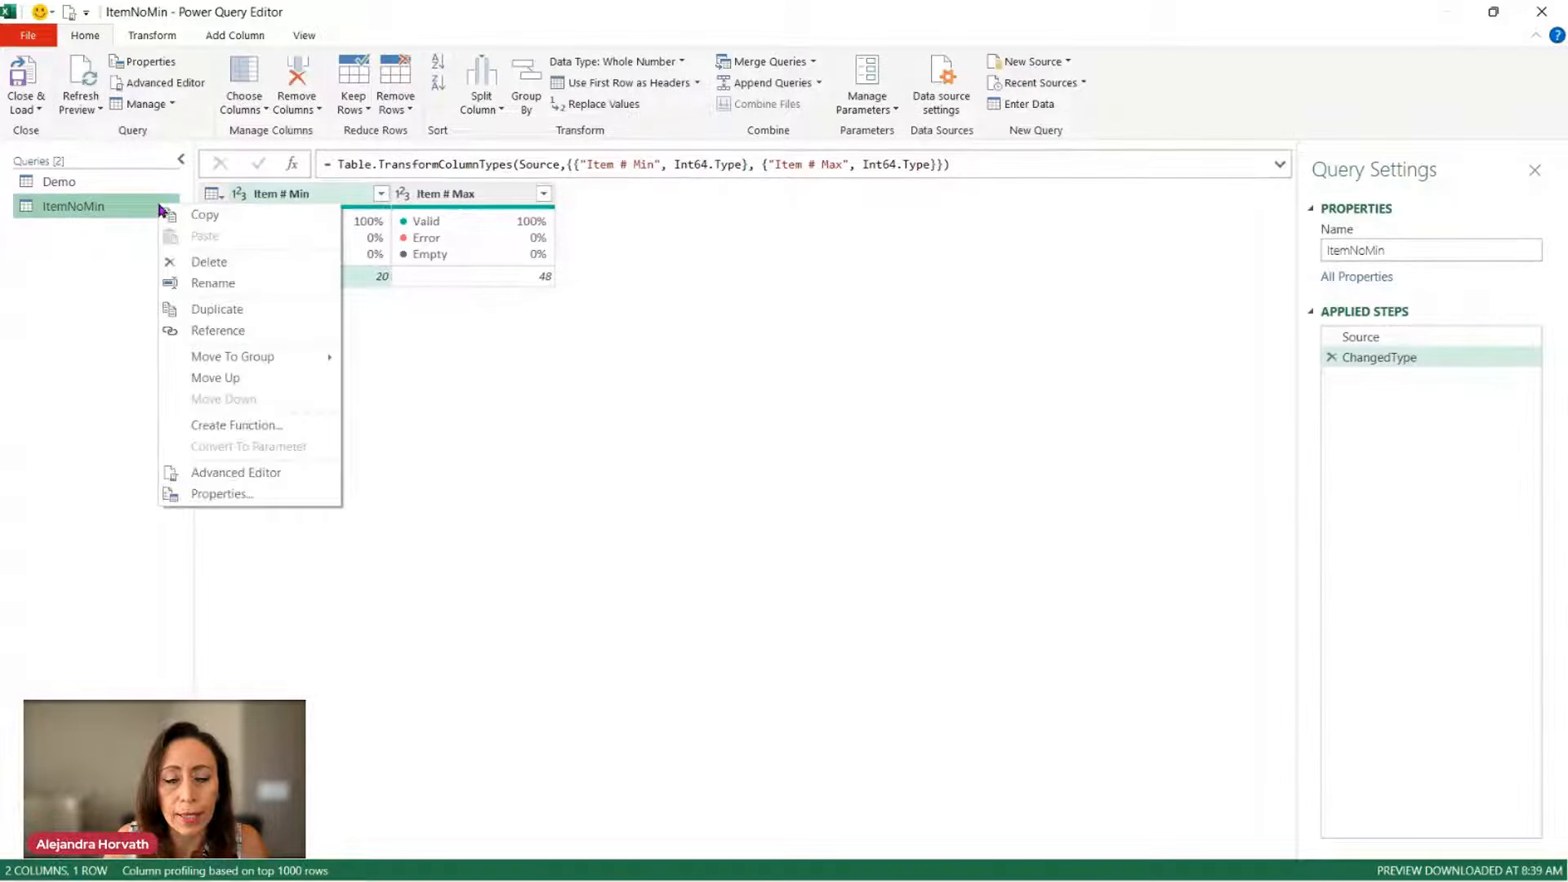
click(205, 307)
double_click(155, 236)
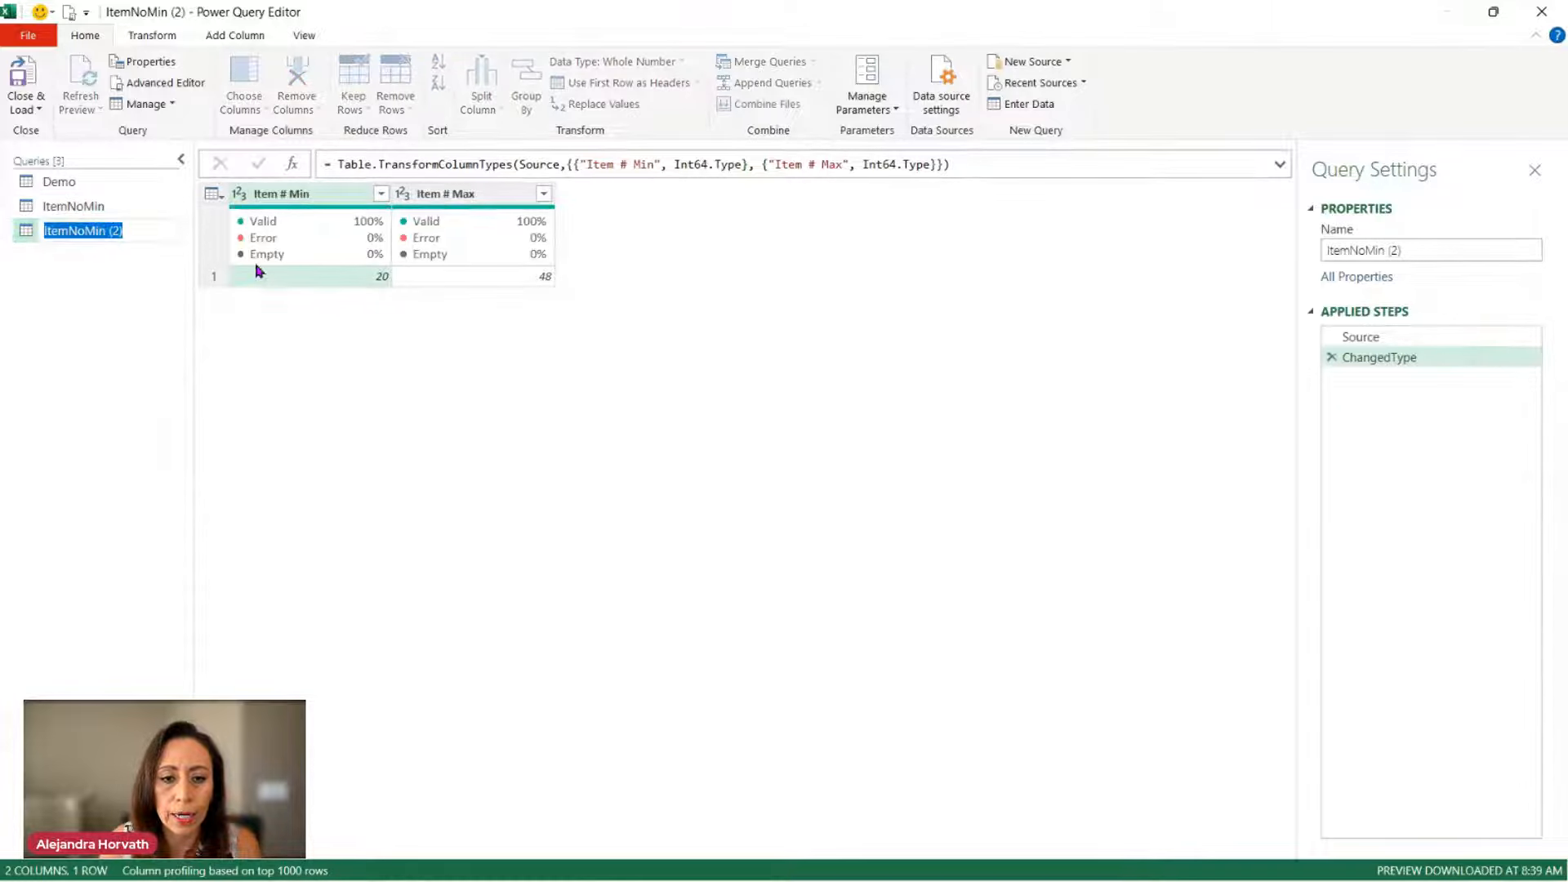
key(End)
key(BackSpace)
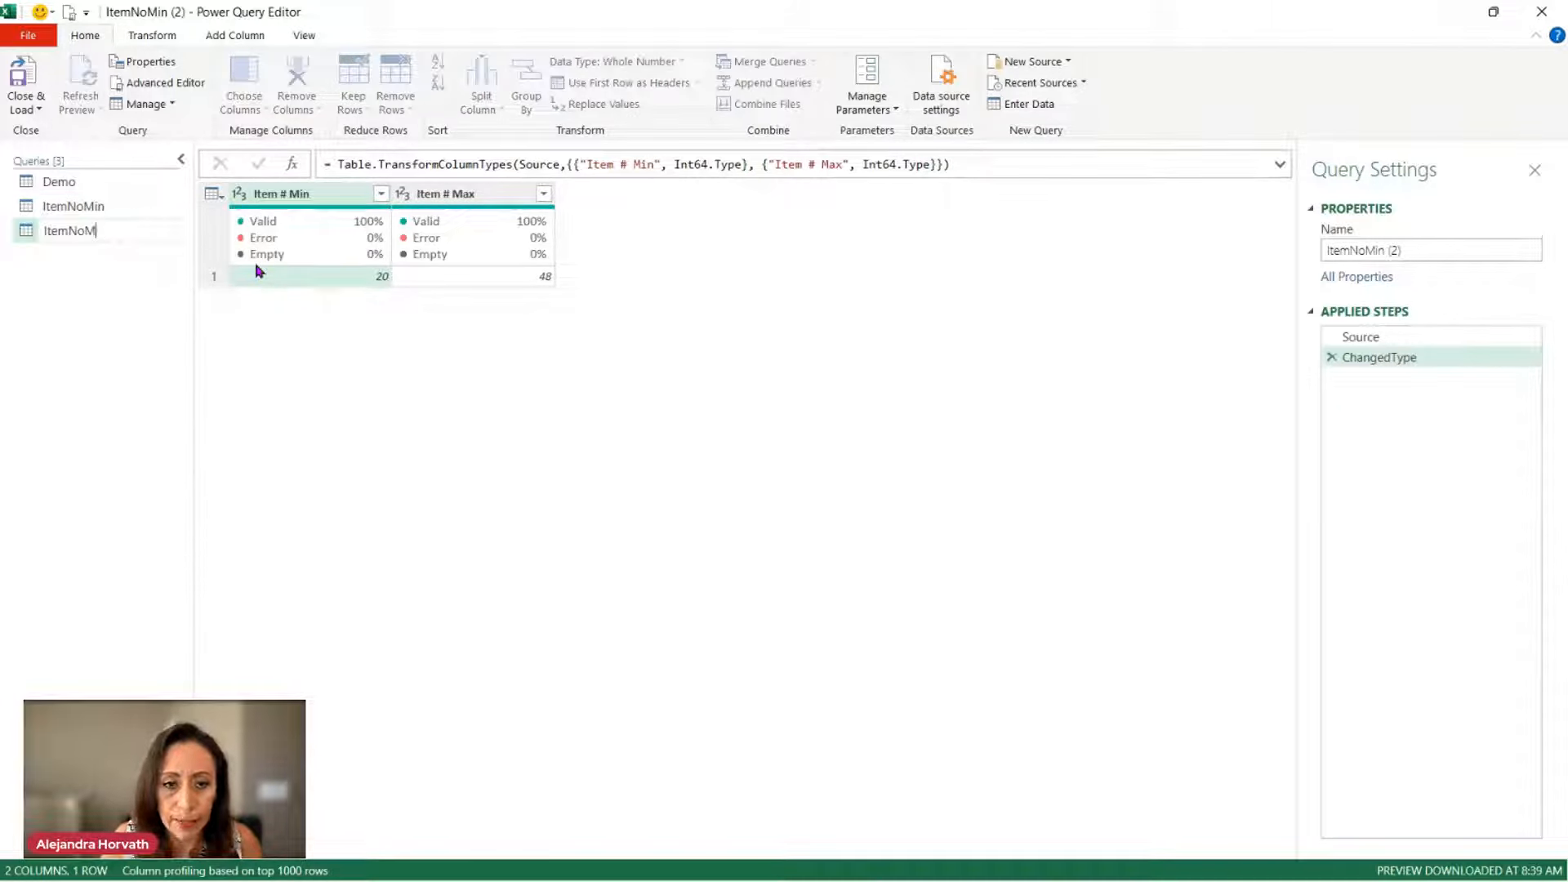
key(Return)
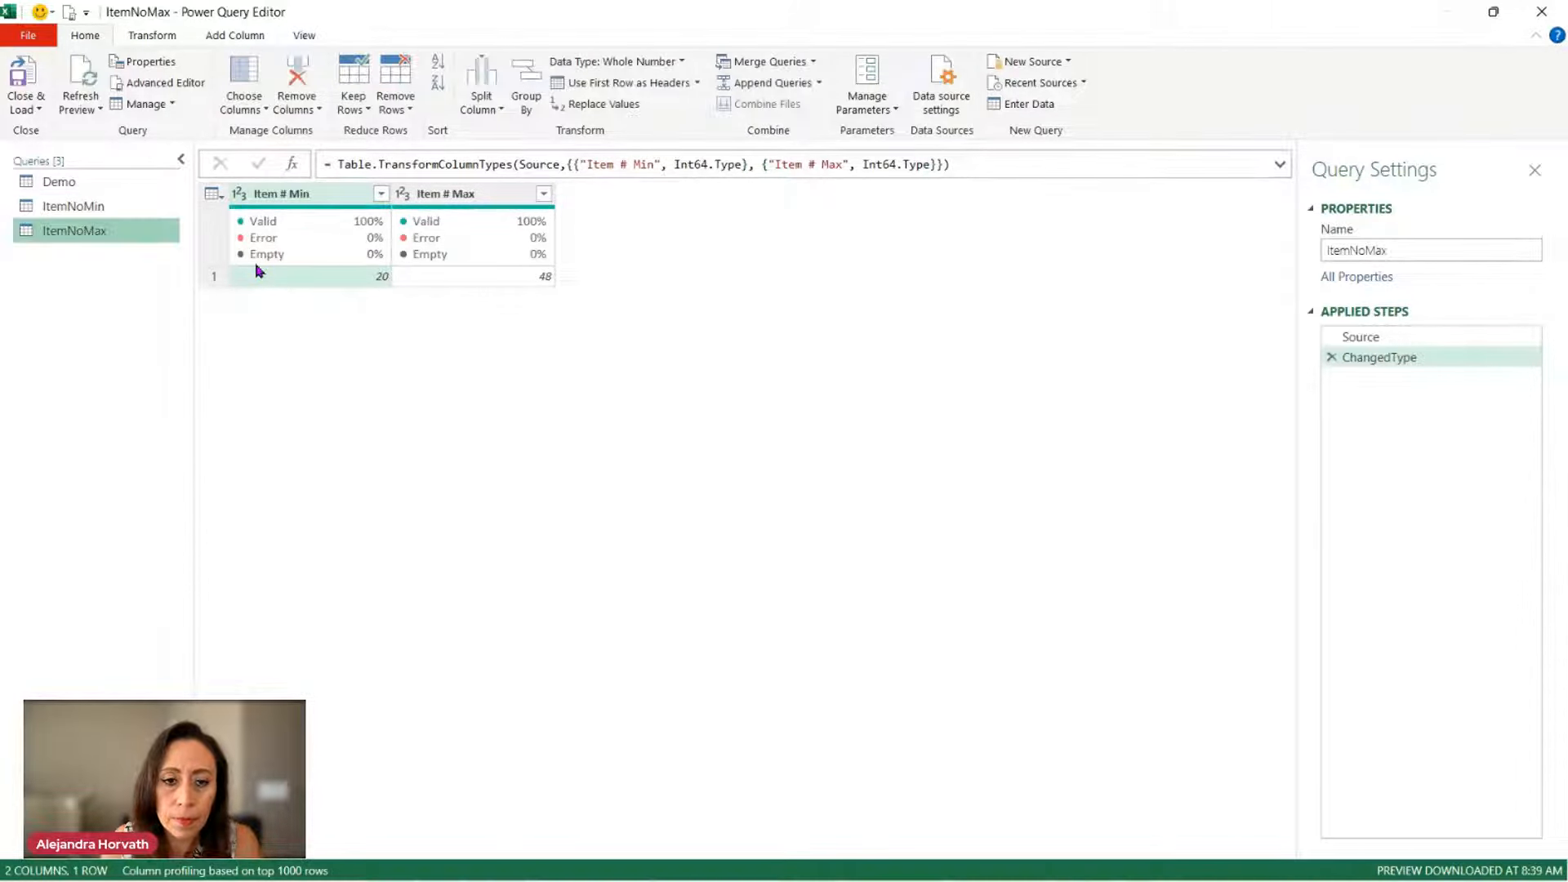
Step: In the ItemNoMin query, drill down into the Item # Min value in the first row
click(154, 208)
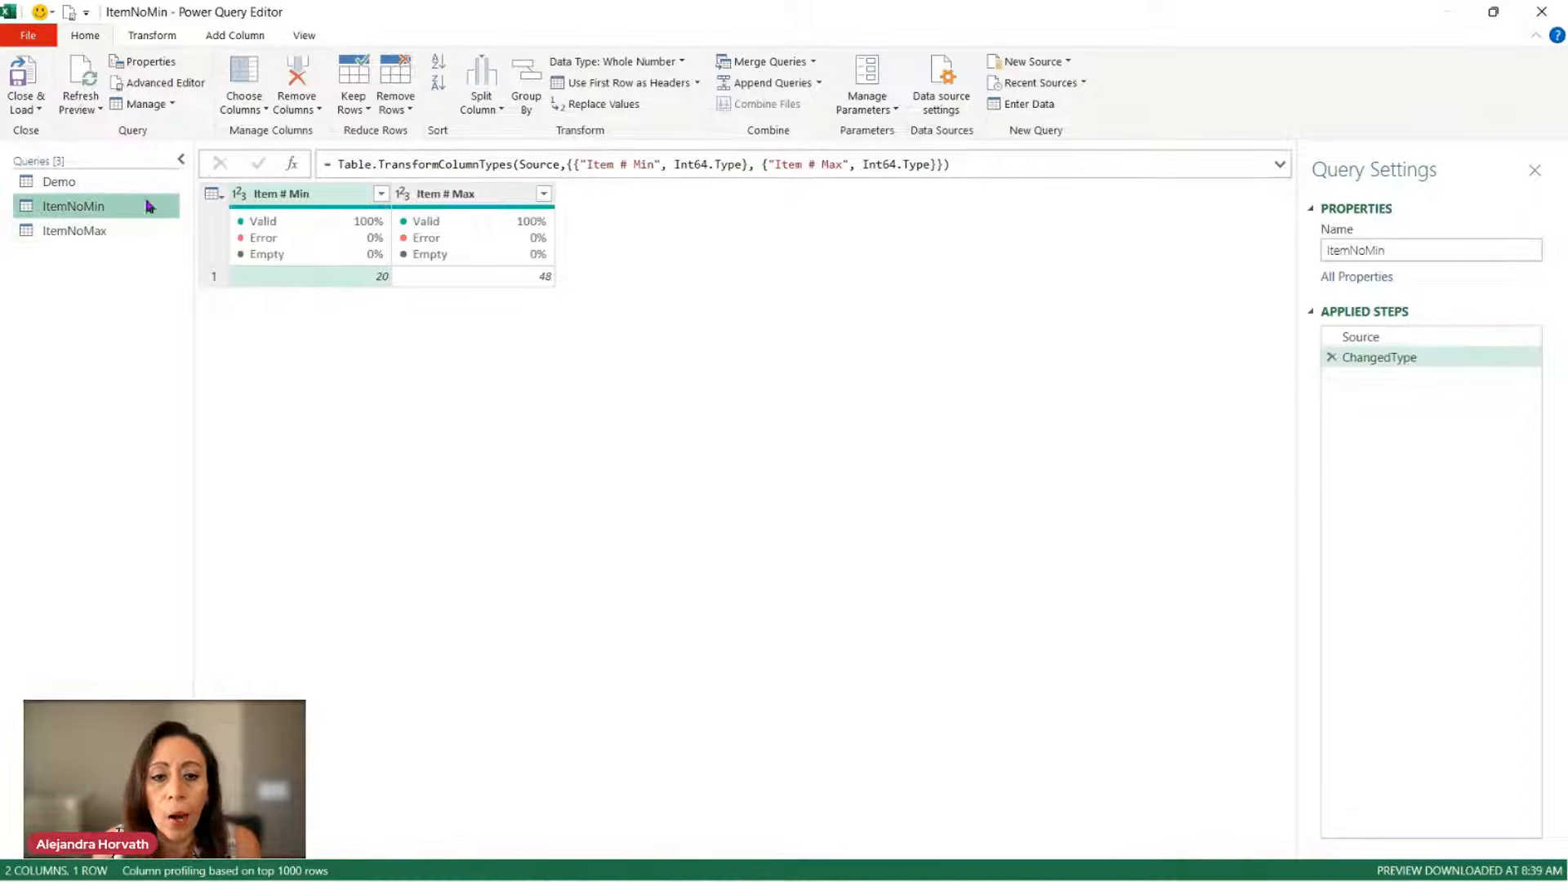
click(292, 279)
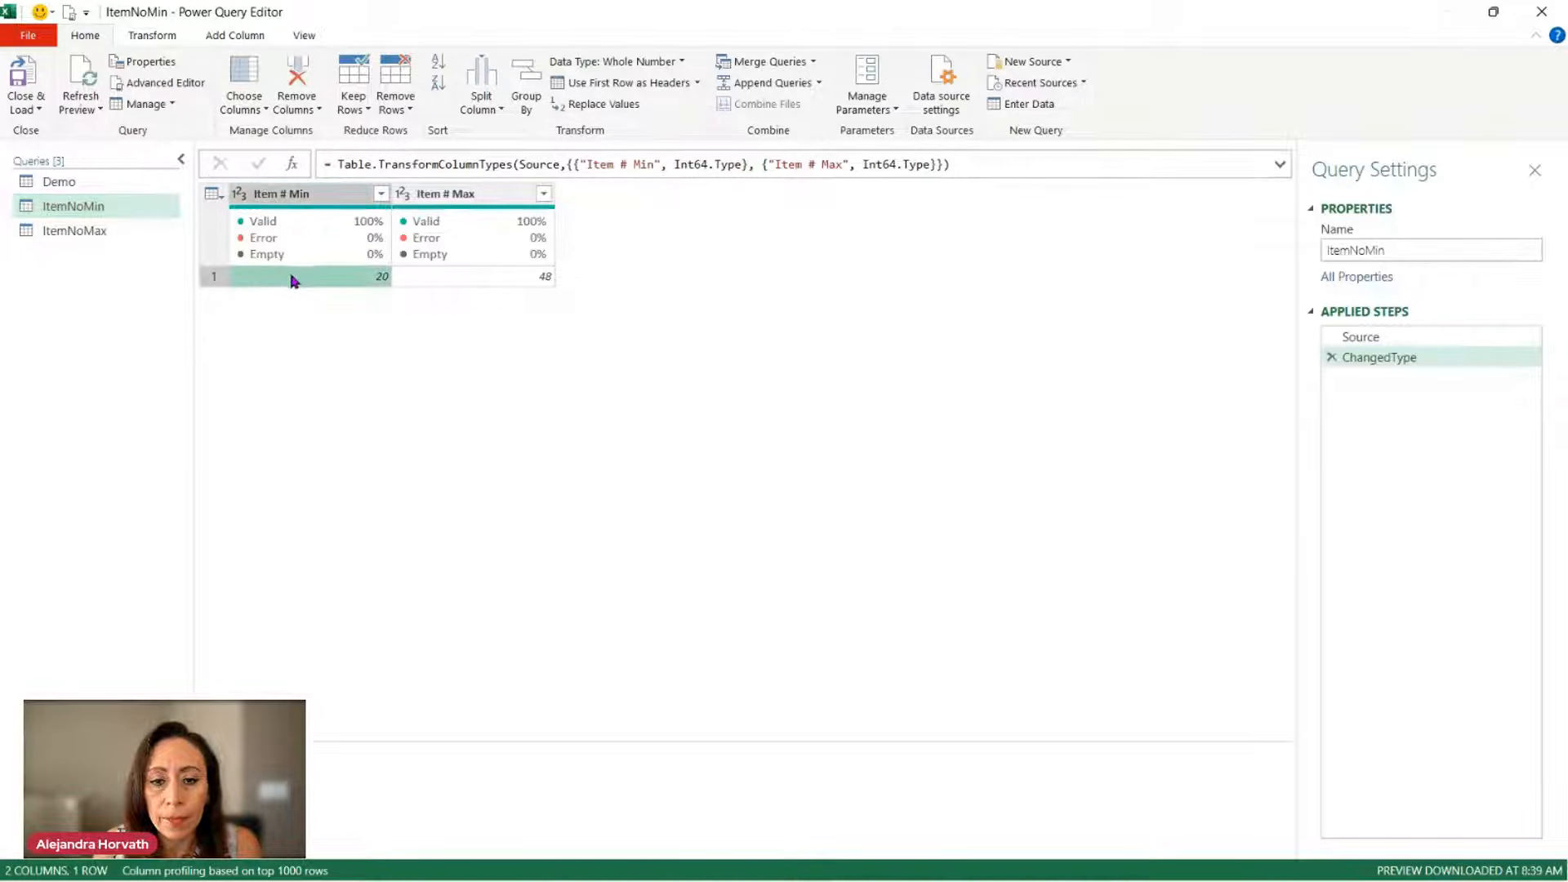
right_click(294, 279)
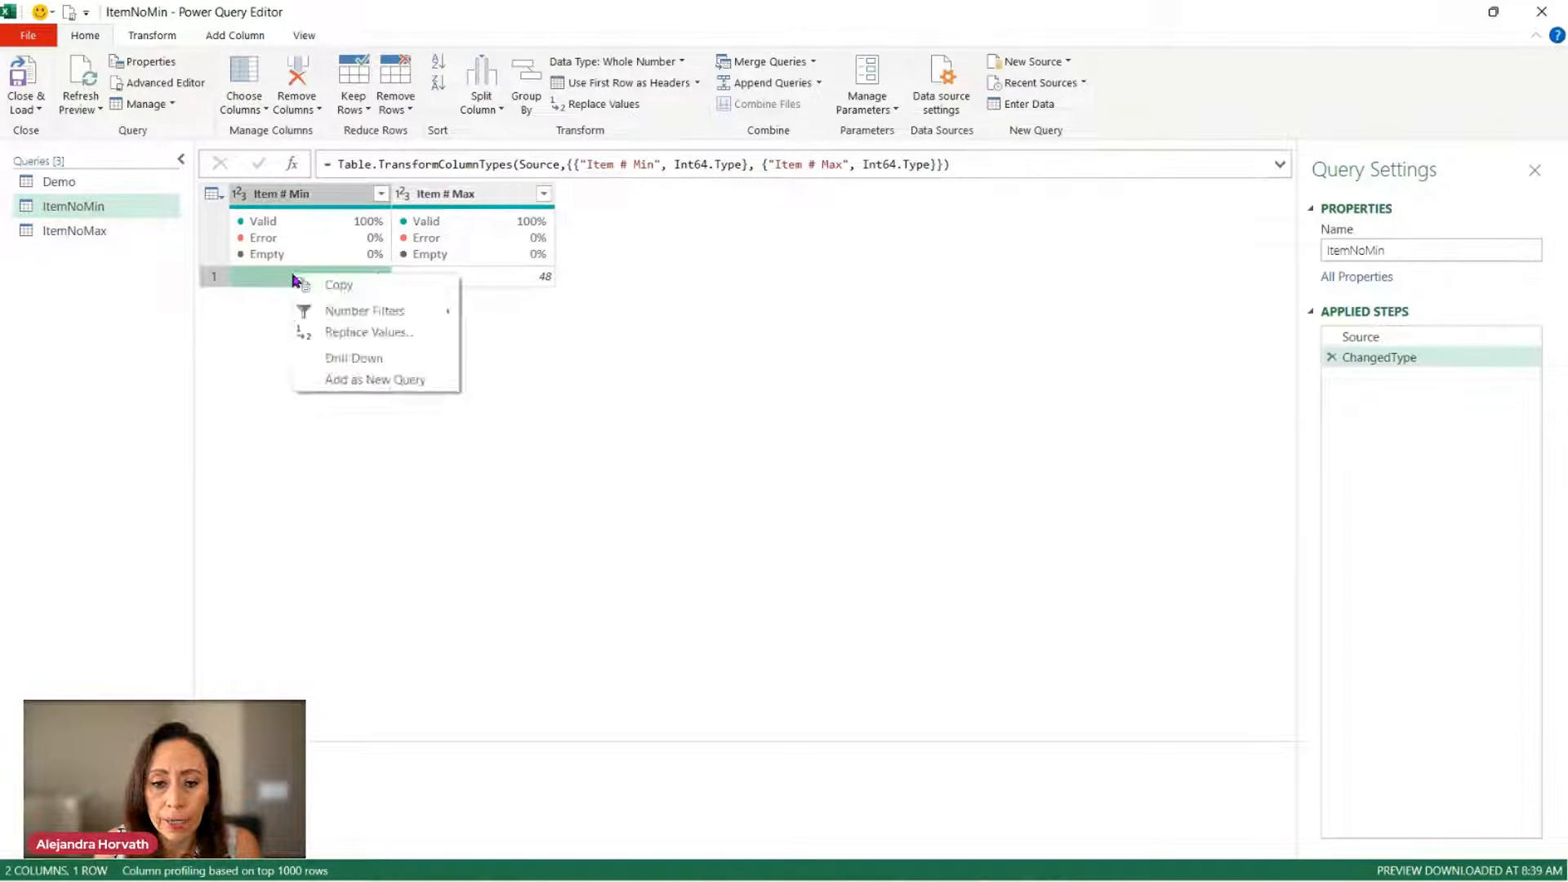
click(346, 361)
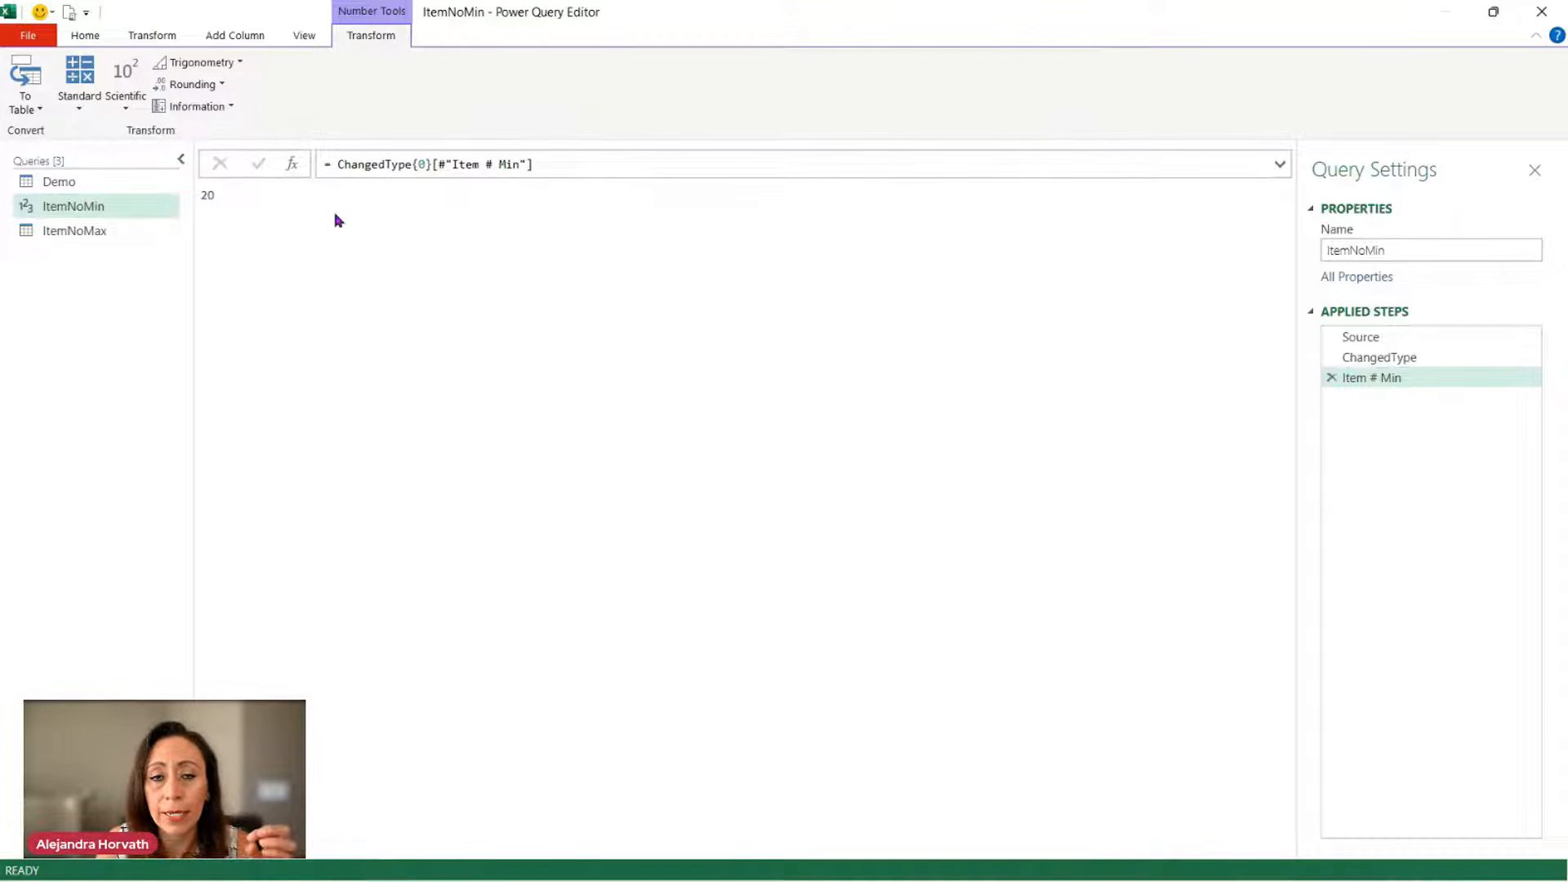
Step: Examine the ItemNoMin drill-down formula part by part: step reference, row index and column name, comparing it with the ChangedType step
drag(286, 209, 201, 209)
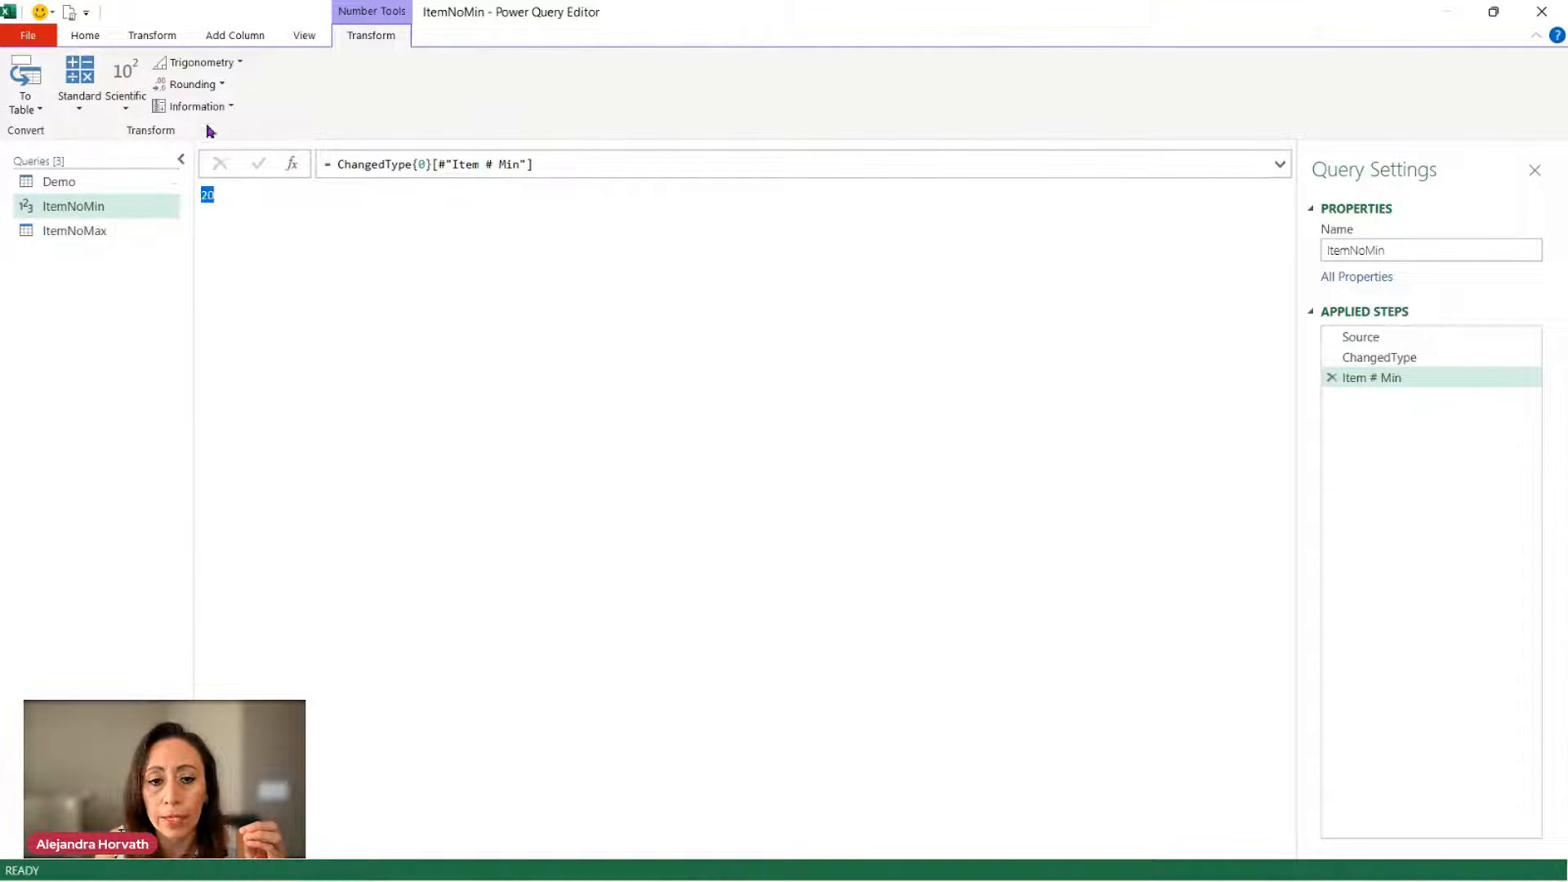
click(384, 164)
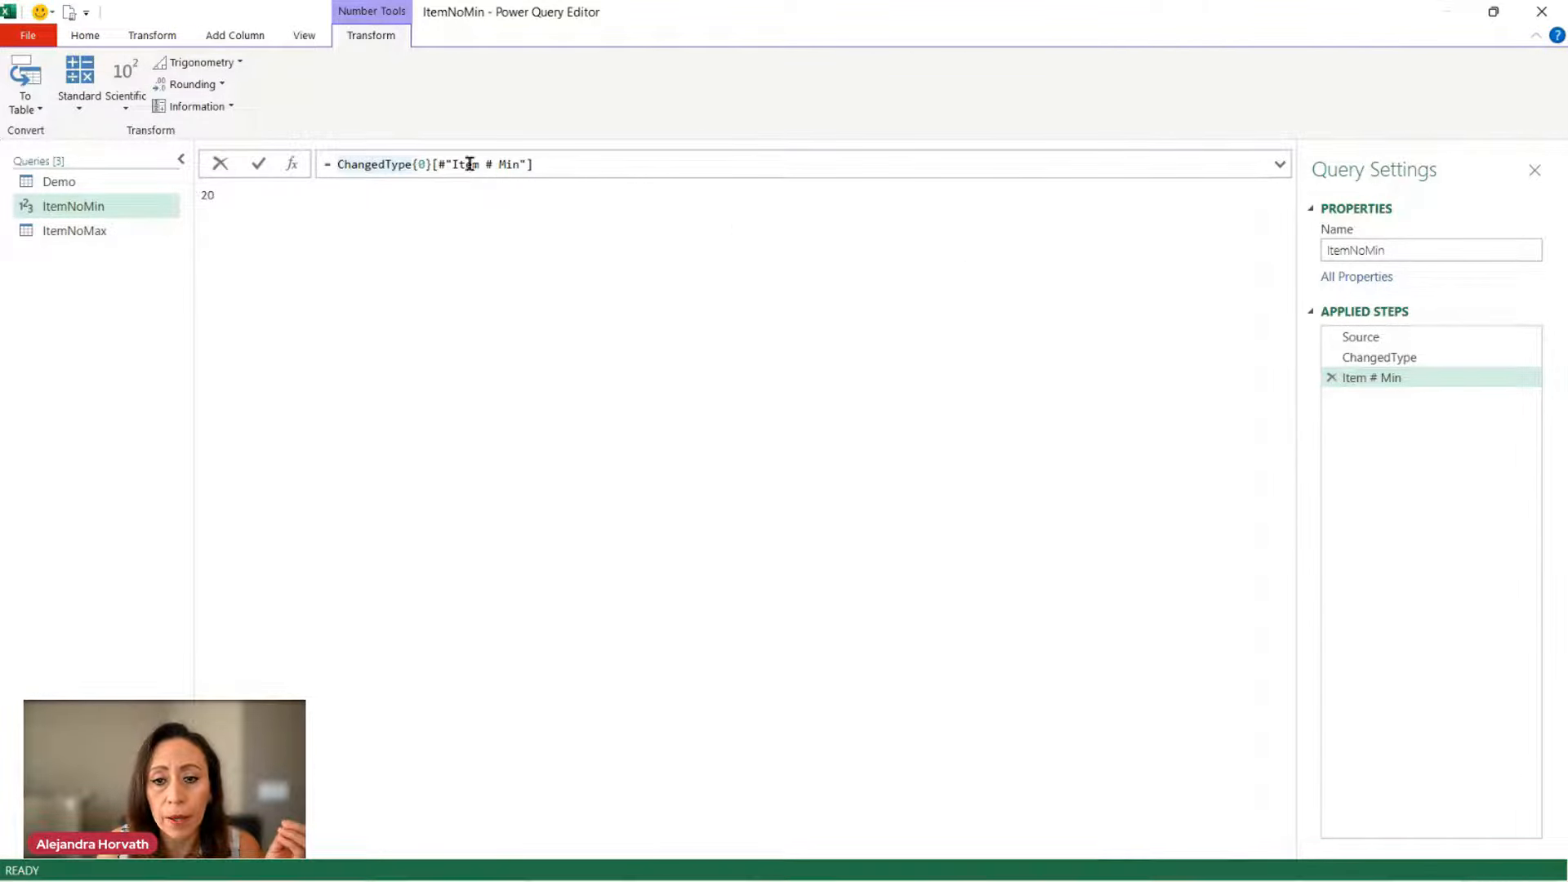
drag(413, 166, 428, 169)
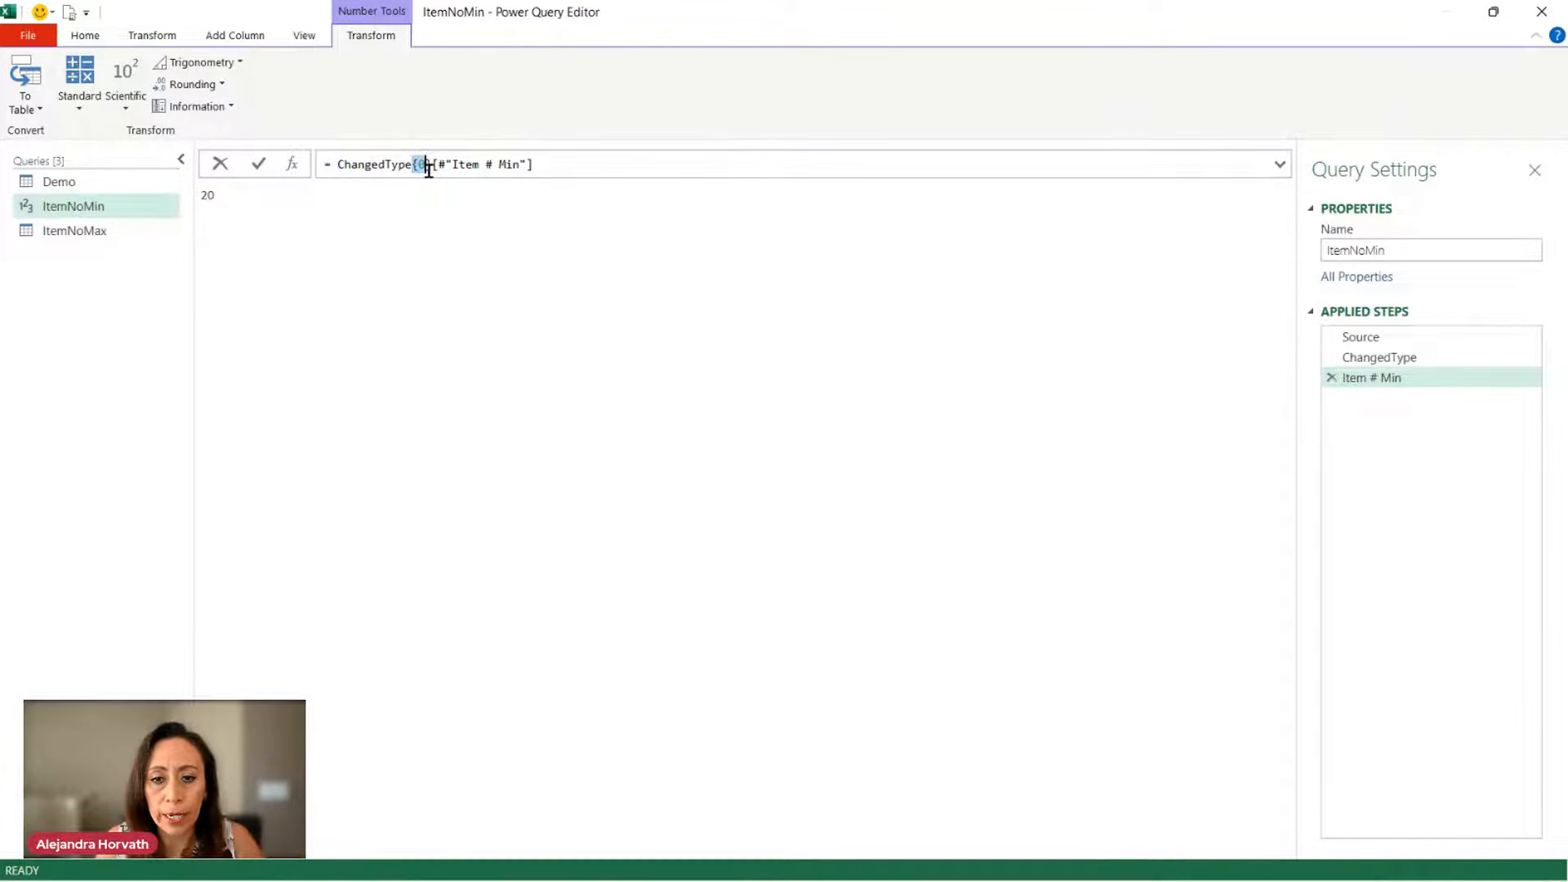
key(ctrl+shift+equal)
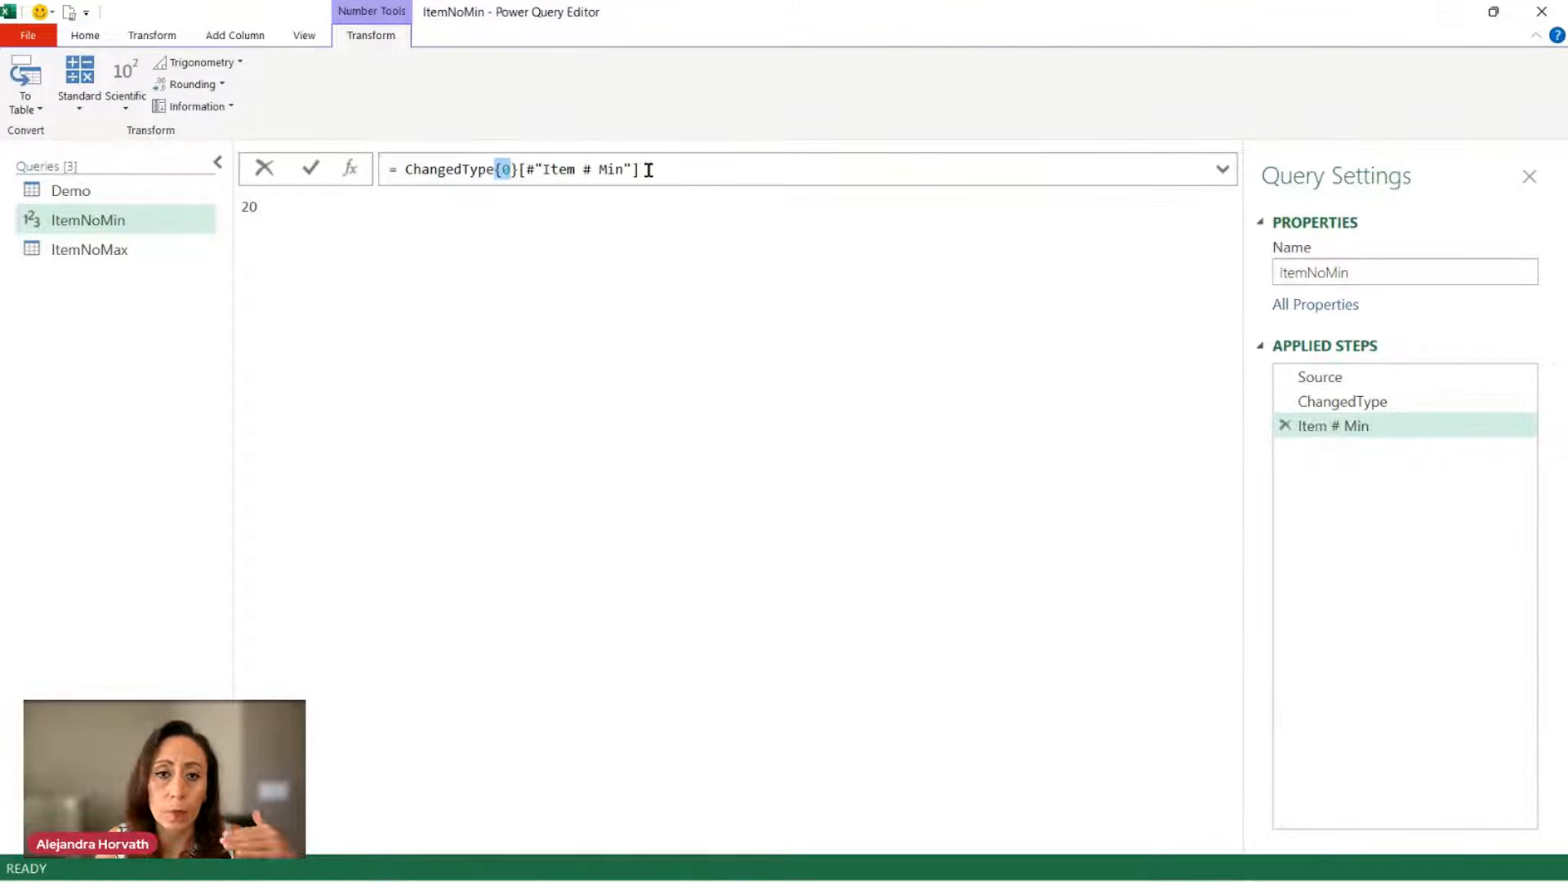
key(ctrl+shift+plus)
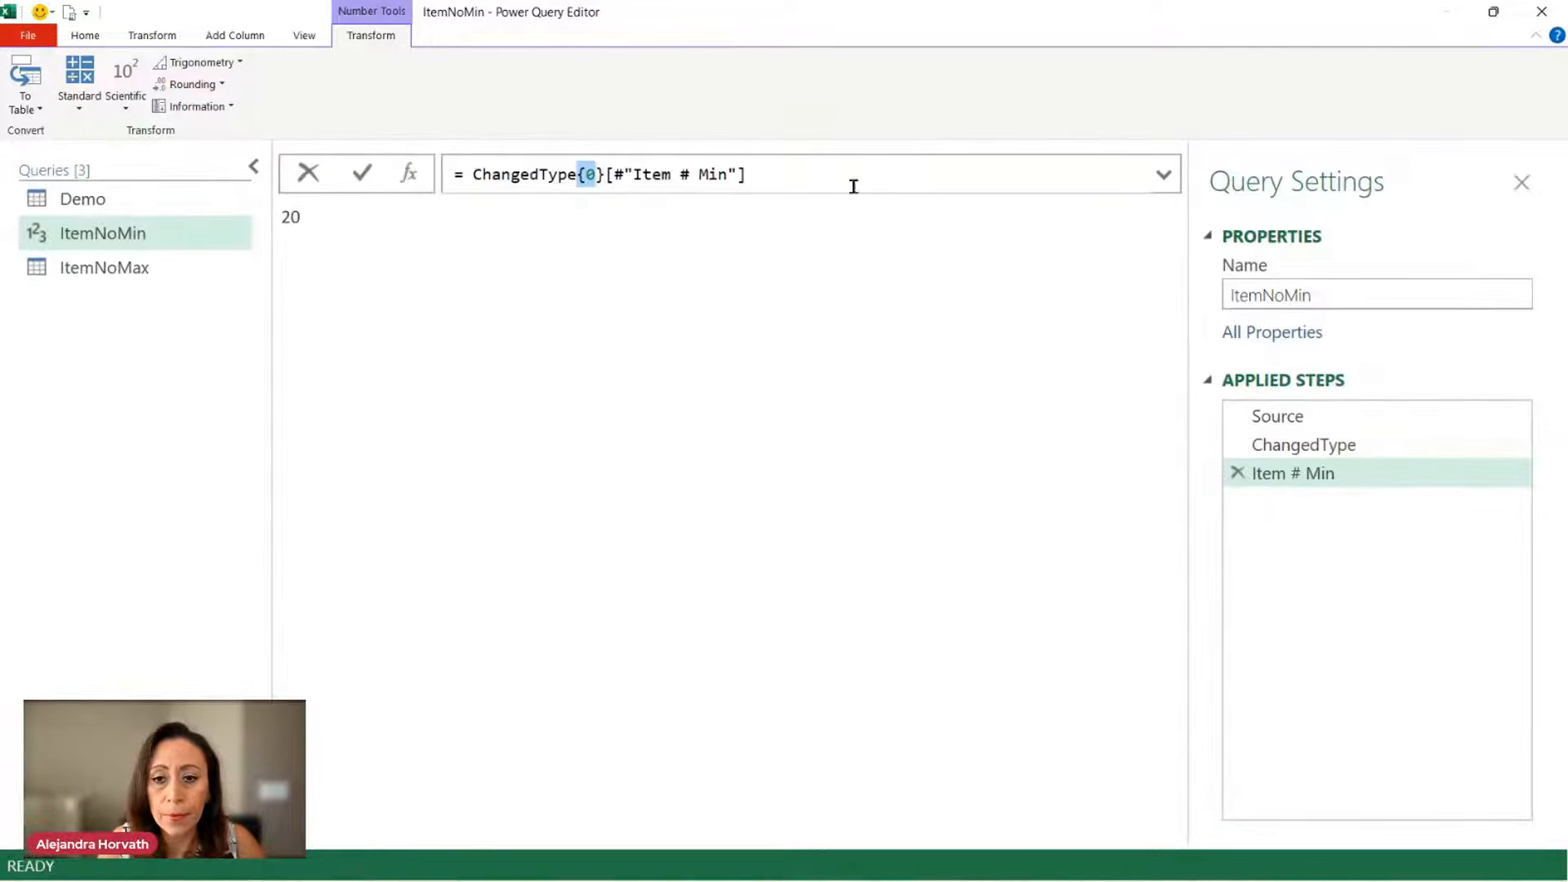
key(End)
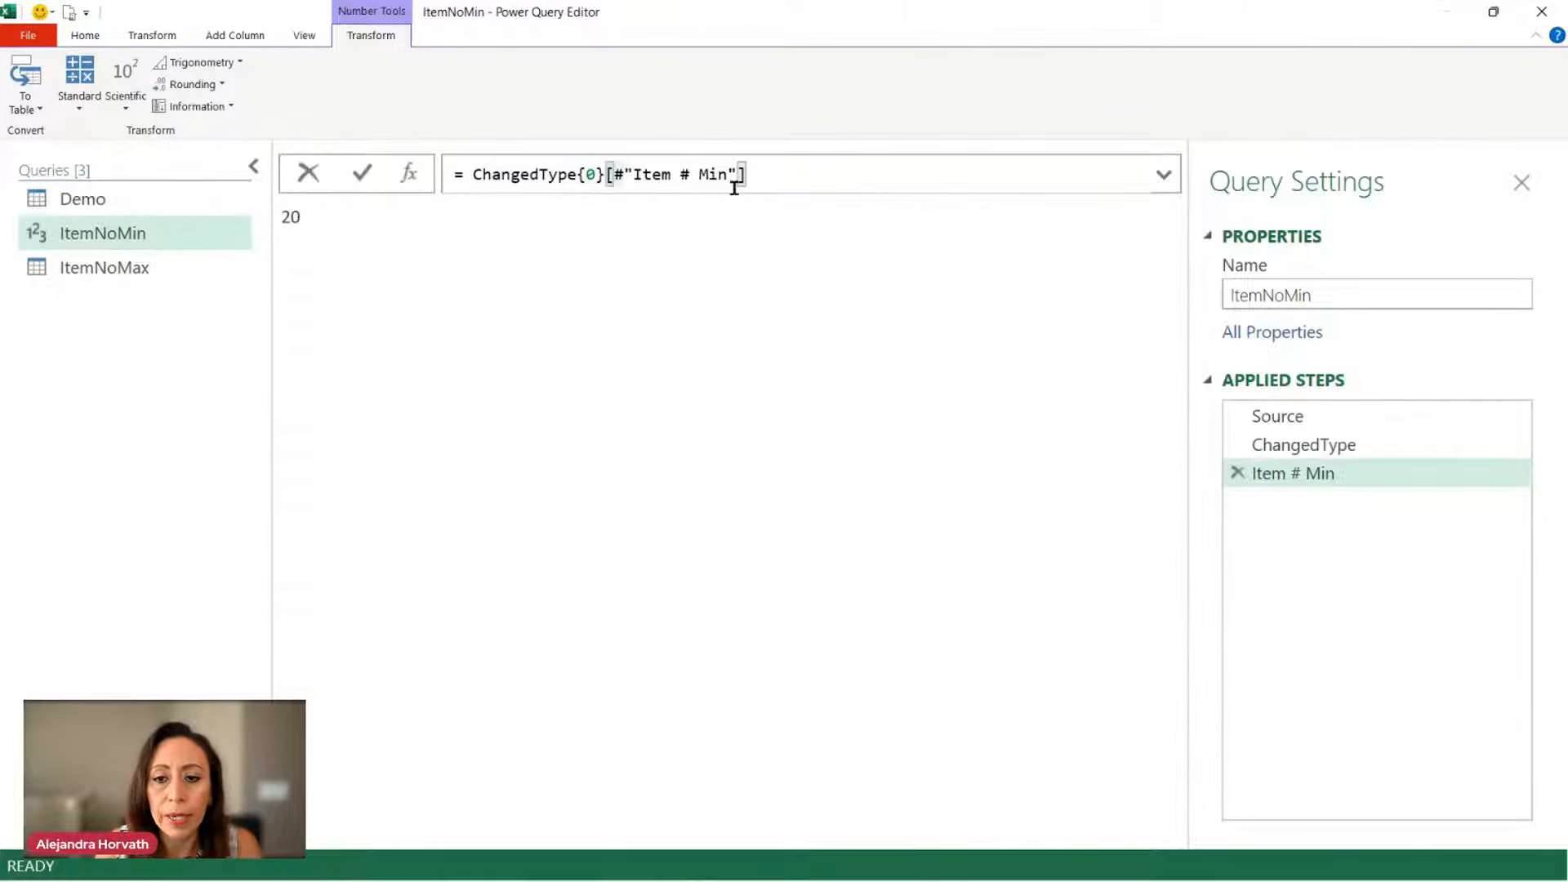
key(shift+Home)
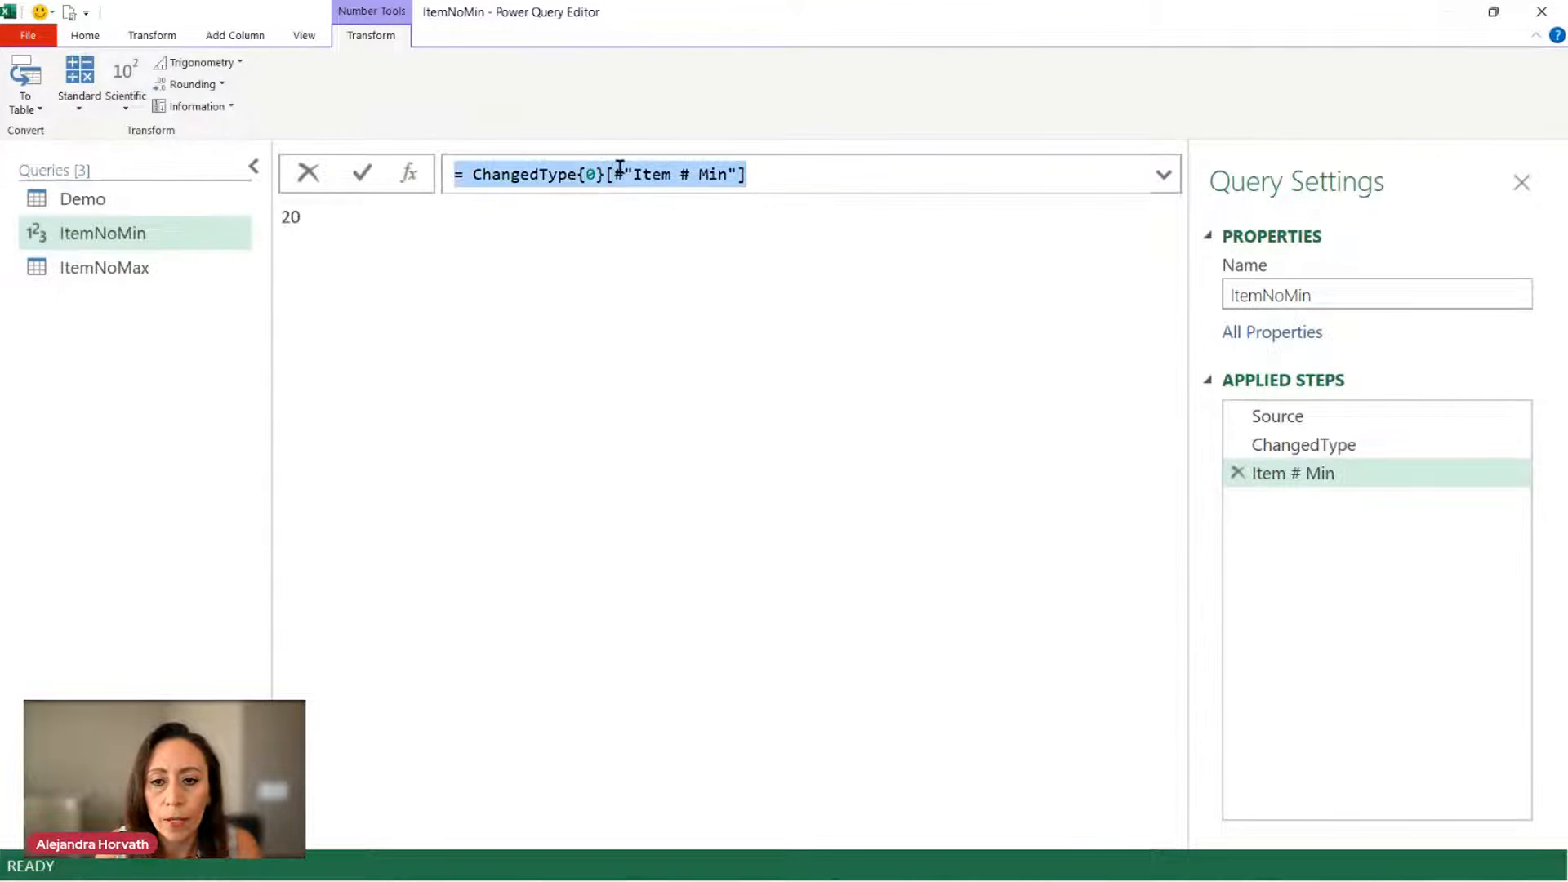
click(620, 167)
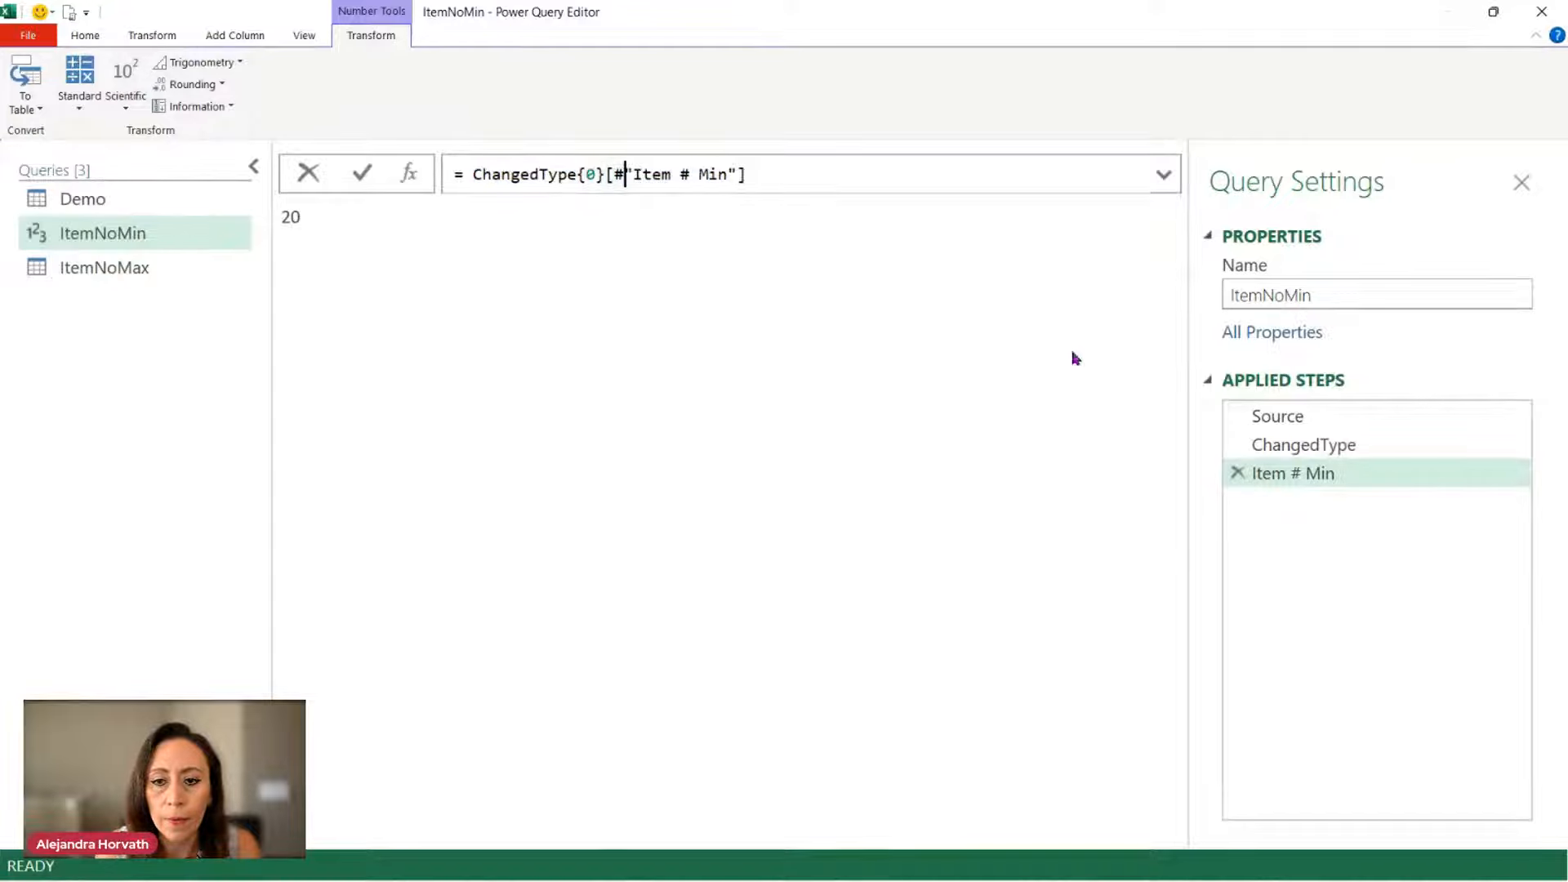
click(1302, 448)
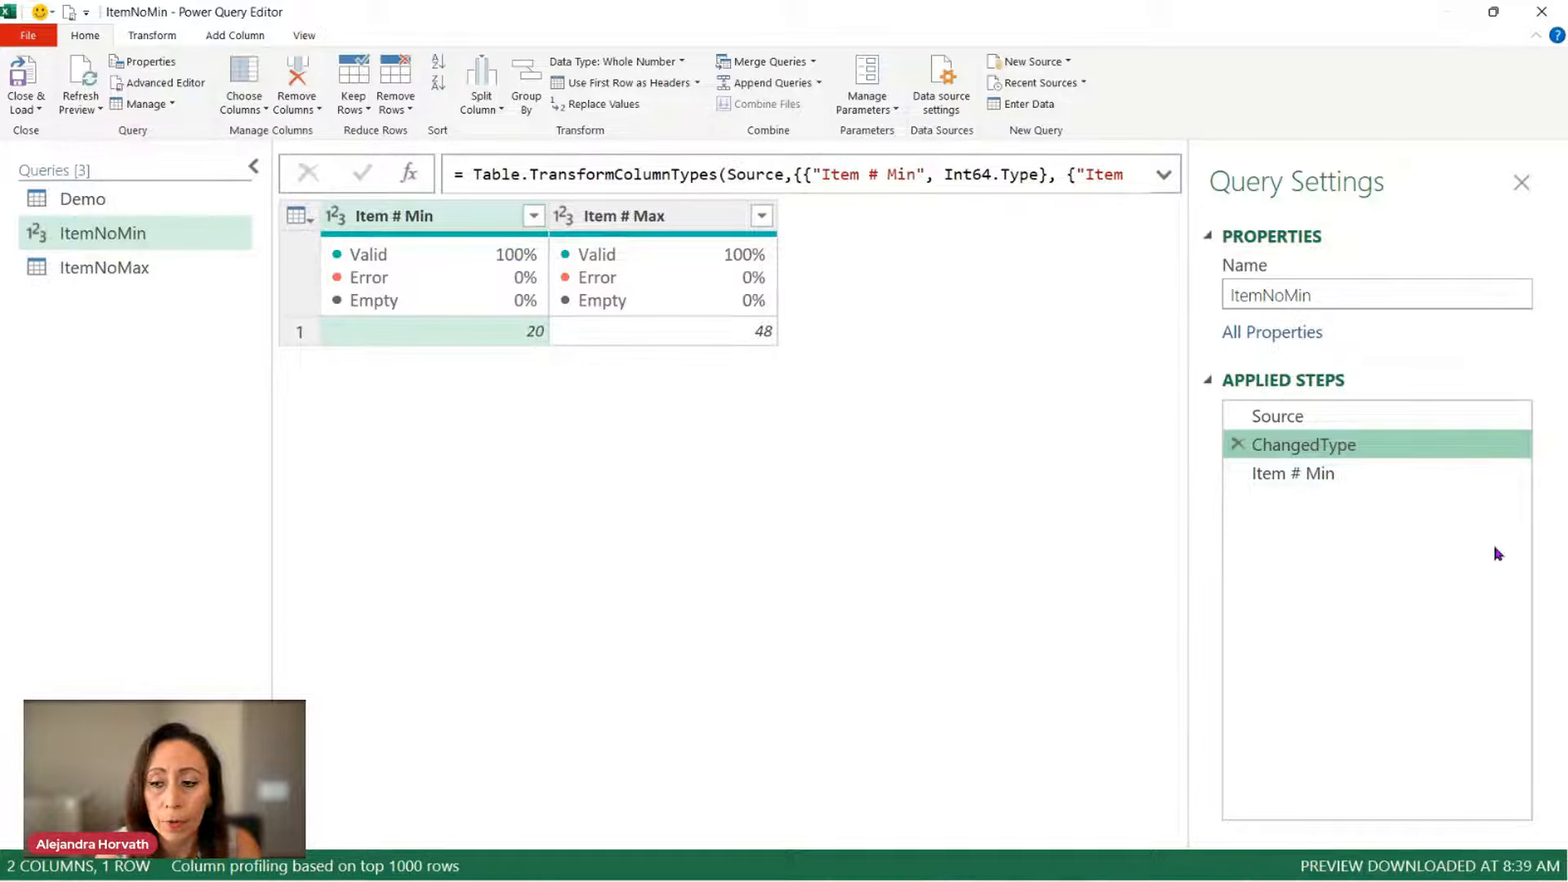
click(1355, 473)
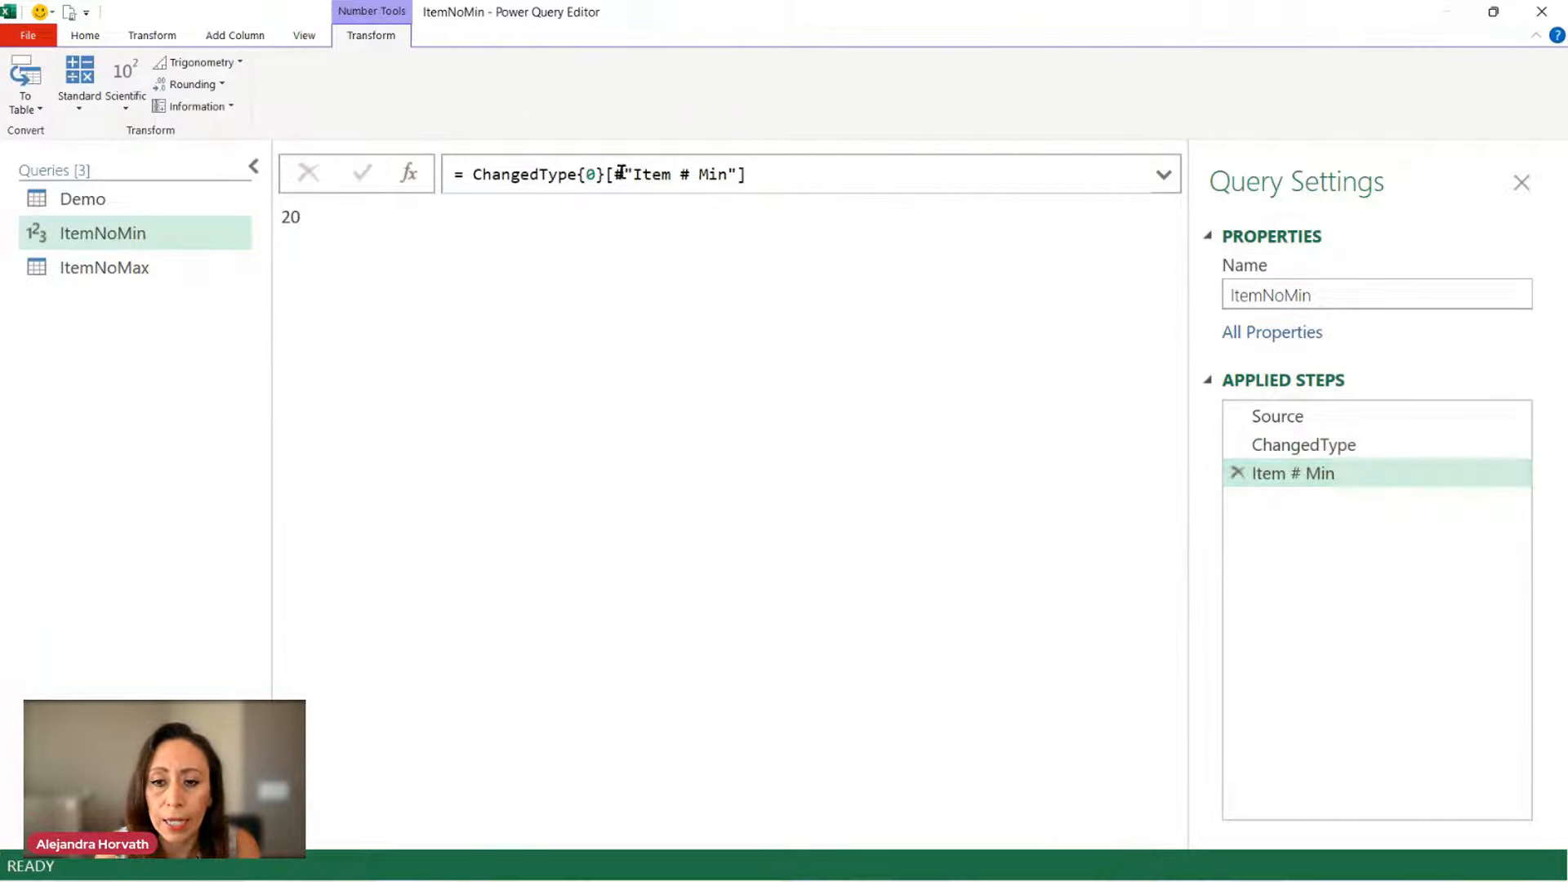
drag(613, 174, 735, 174)
drag(577, 174, 599, 174)
drag(472, 173, 576, 174)
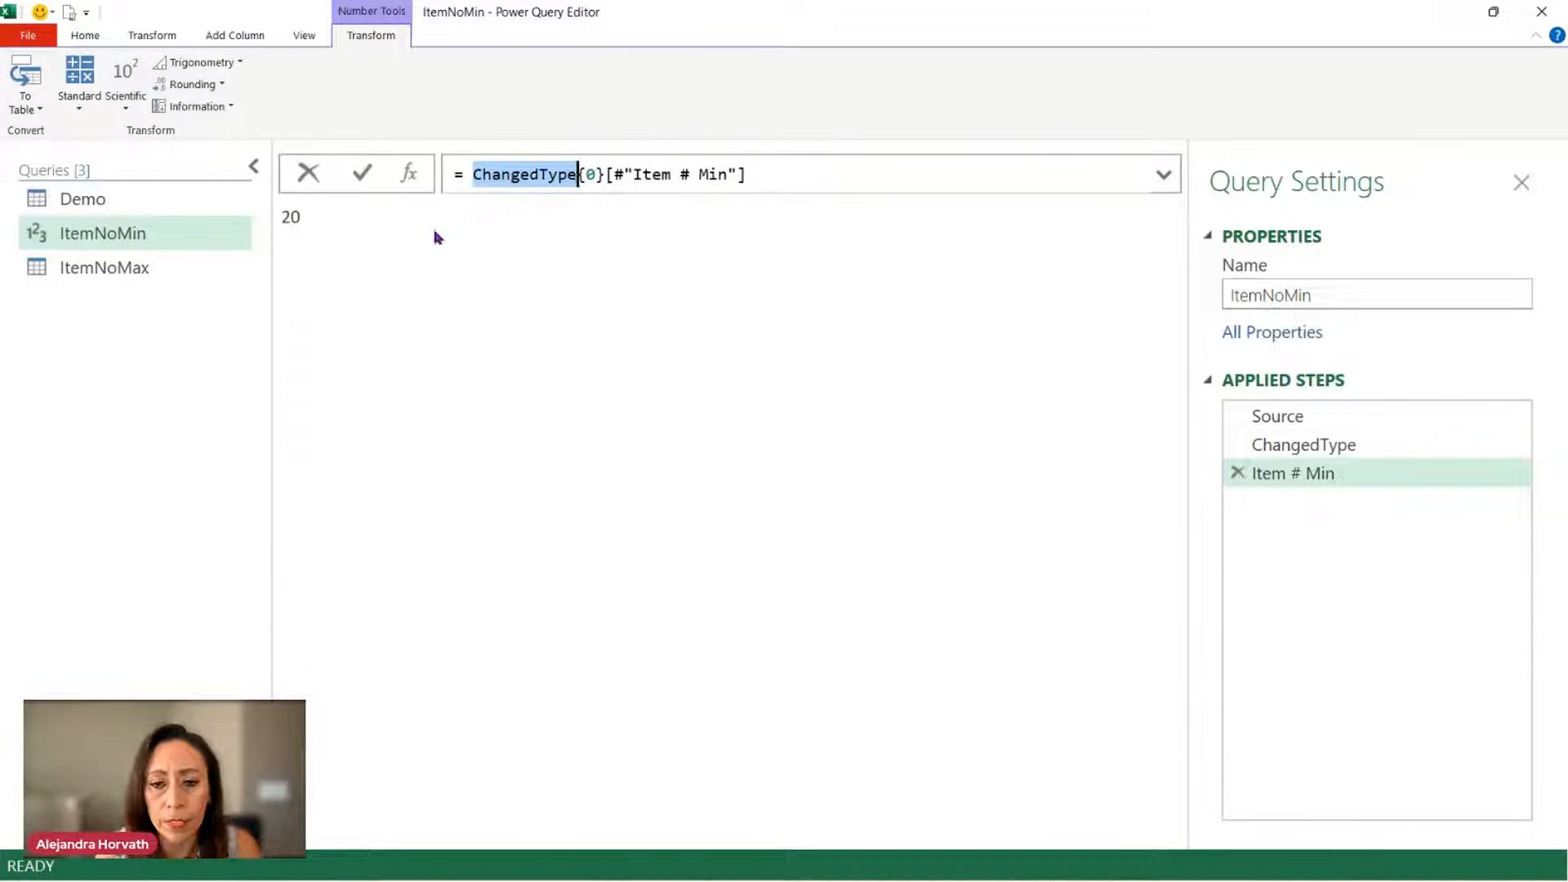
click(338, 244)
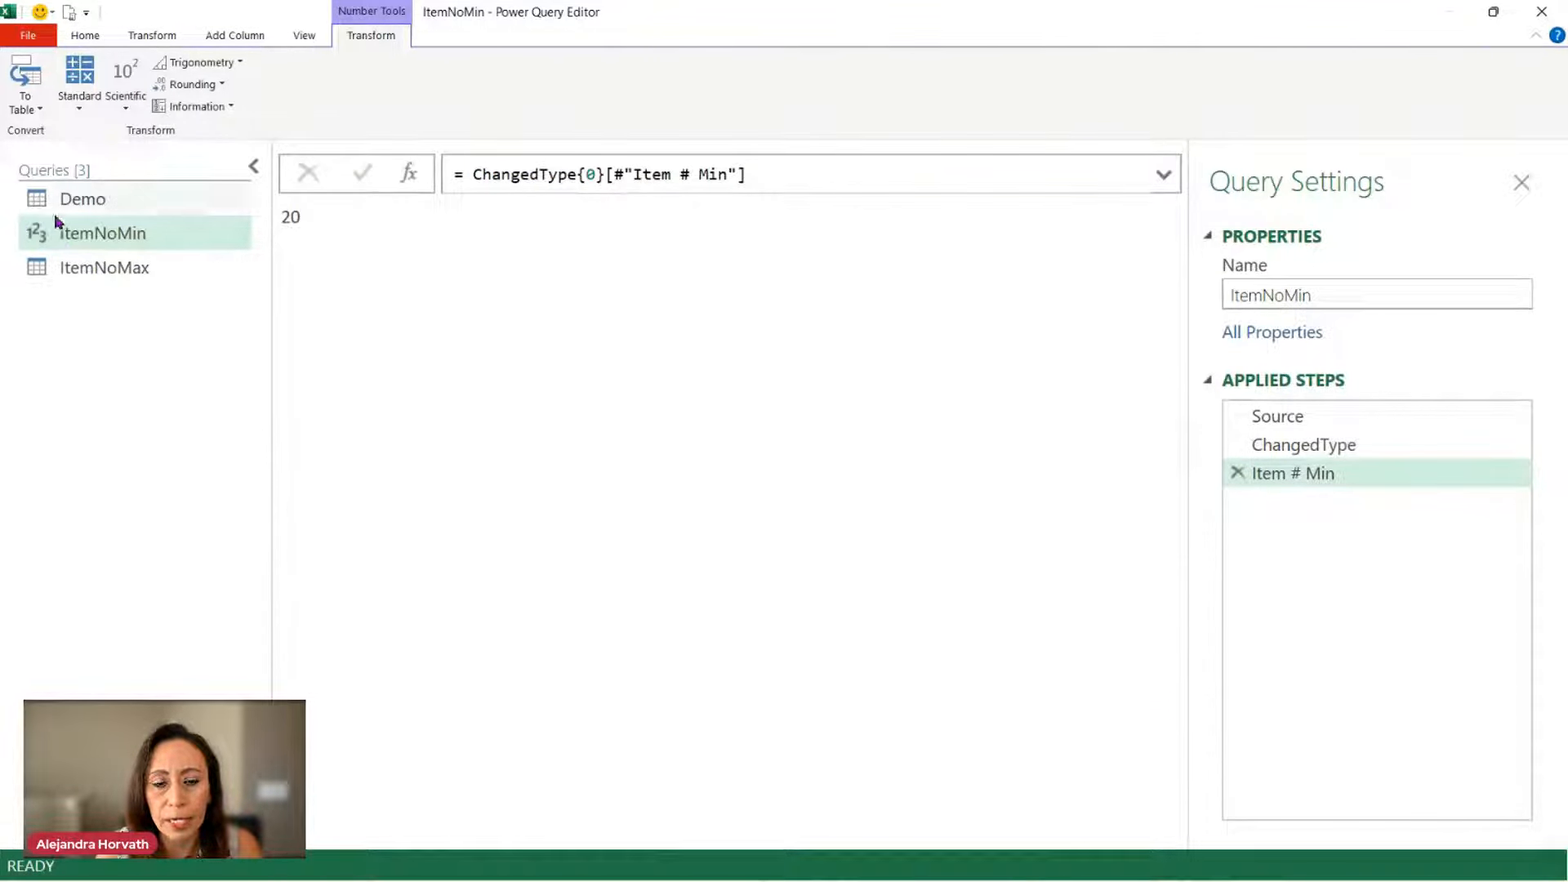
drag(313, 219, 286, 229)
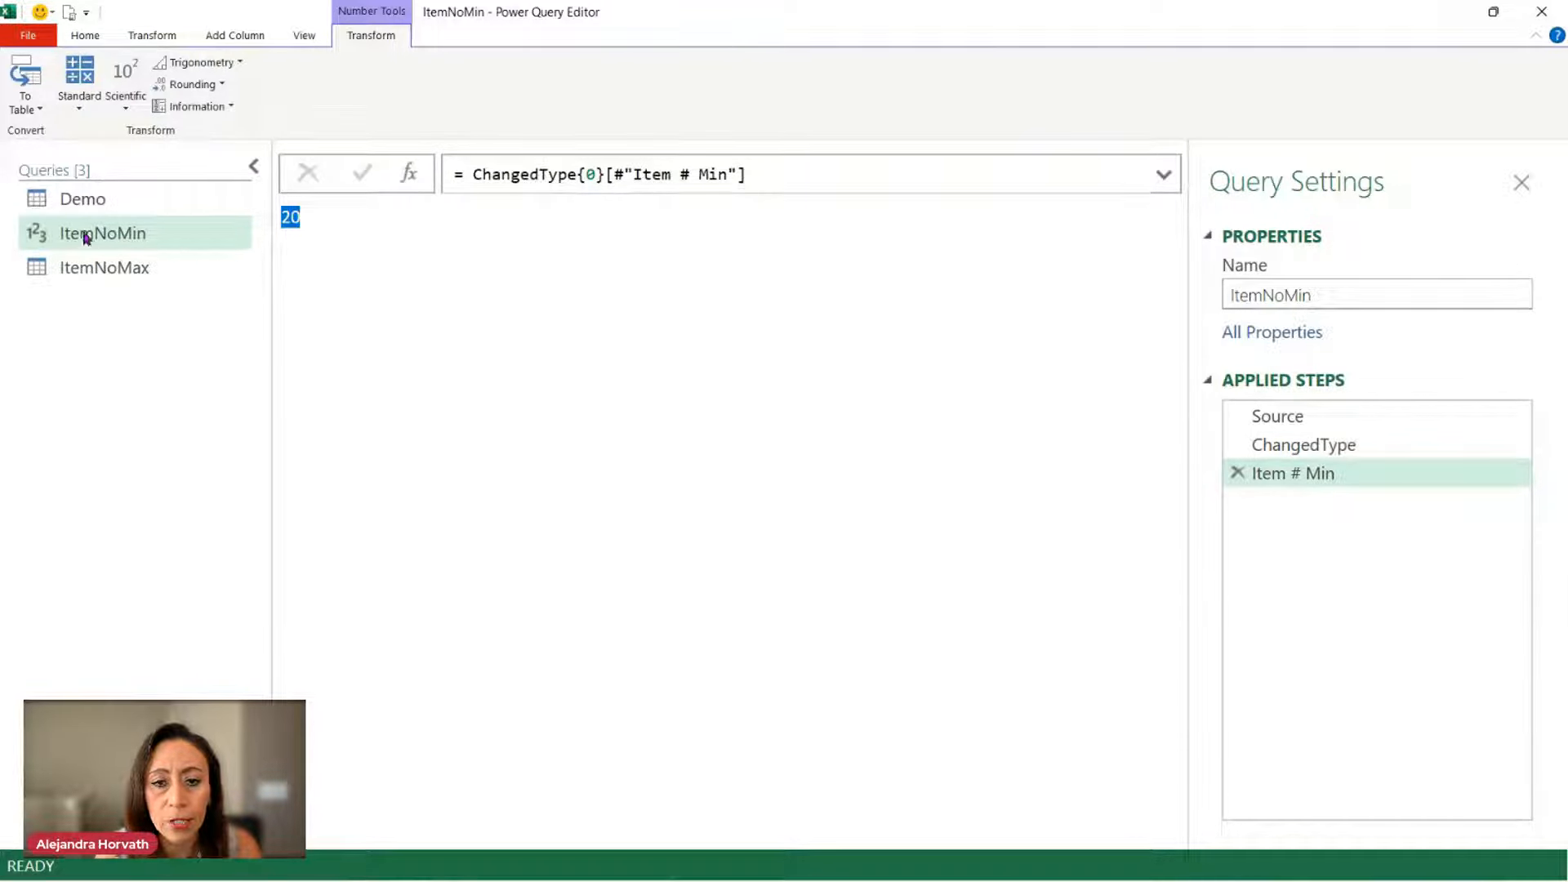
mouse_move(310, 219)
mouse_down()
mouse_move(353, 217)
mouse_move(284, 224)
mouse_up()
Step: In the ItemNoMax query, drill down into the Item # Max value in the first row
click(156, 268)
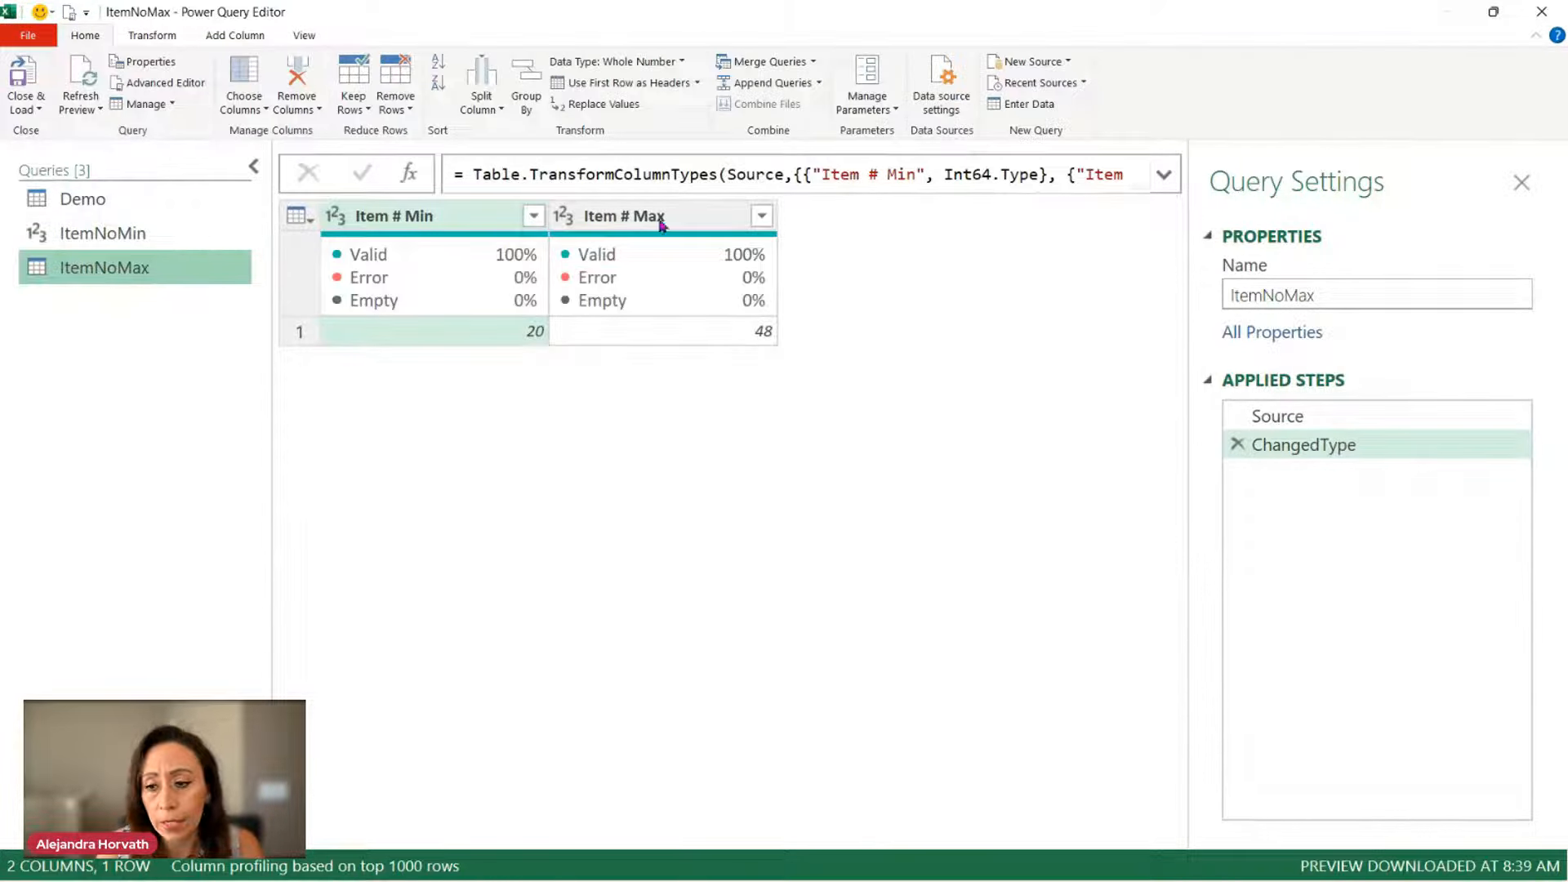
click(642, 333)
right_click(642, 333)
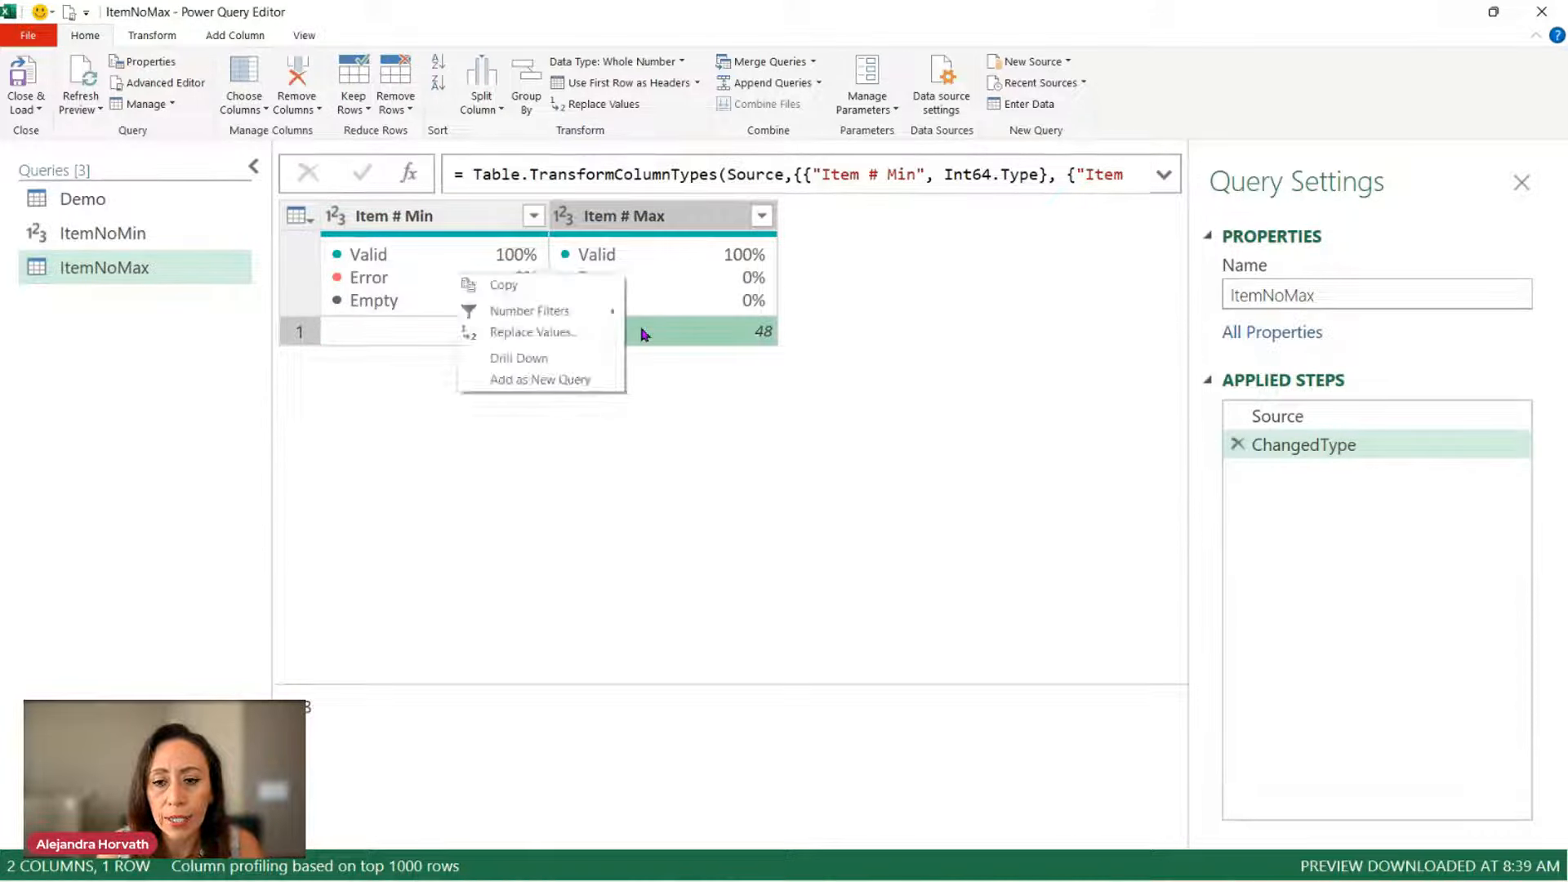
click(588, 365)
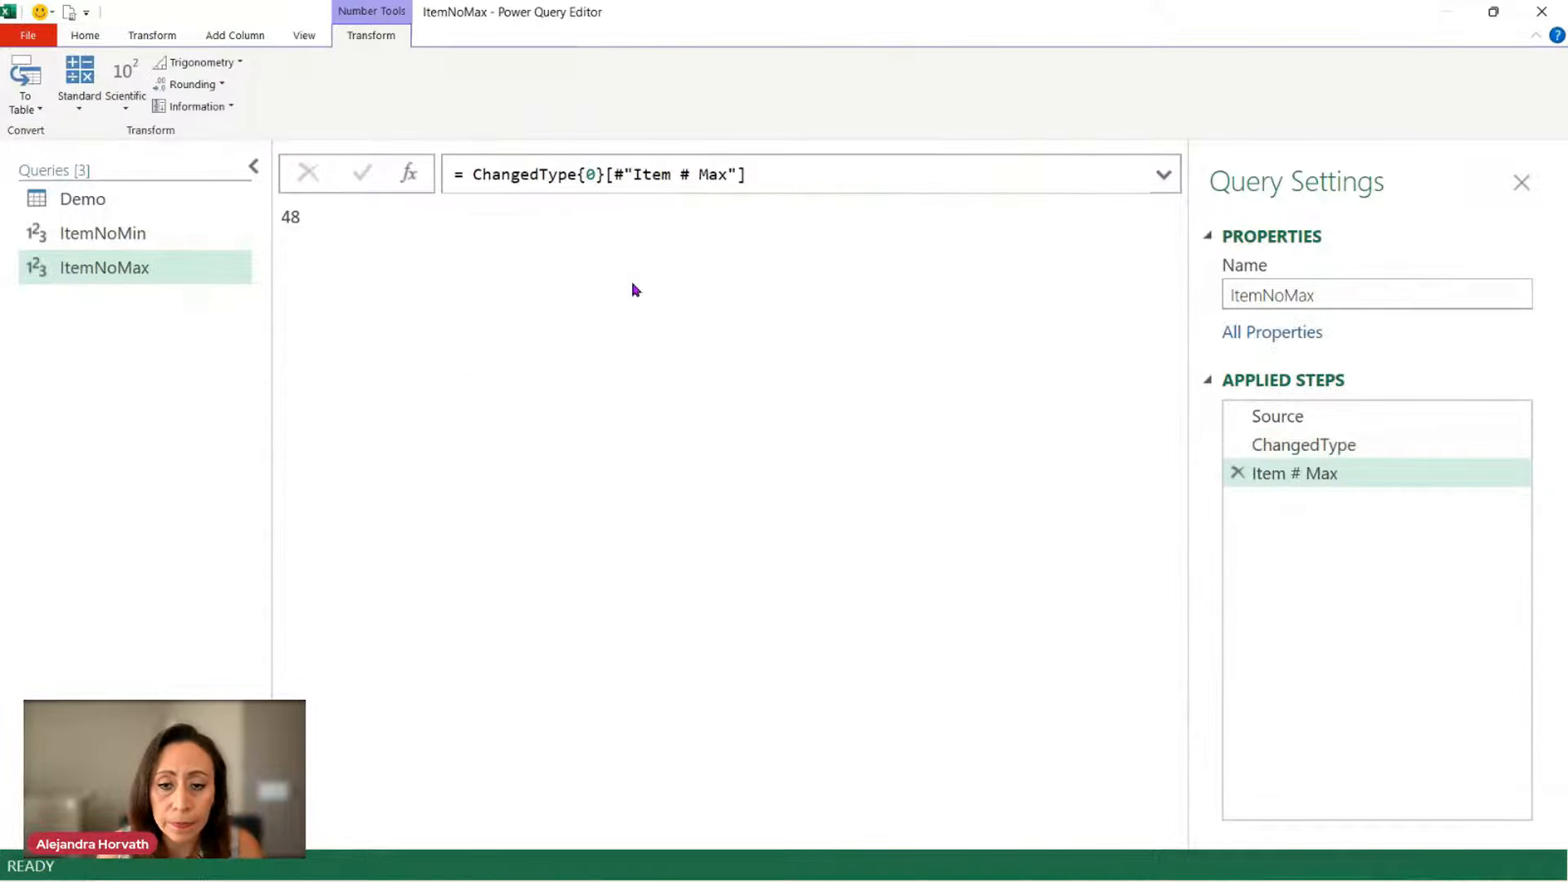
double_click(285, 222)
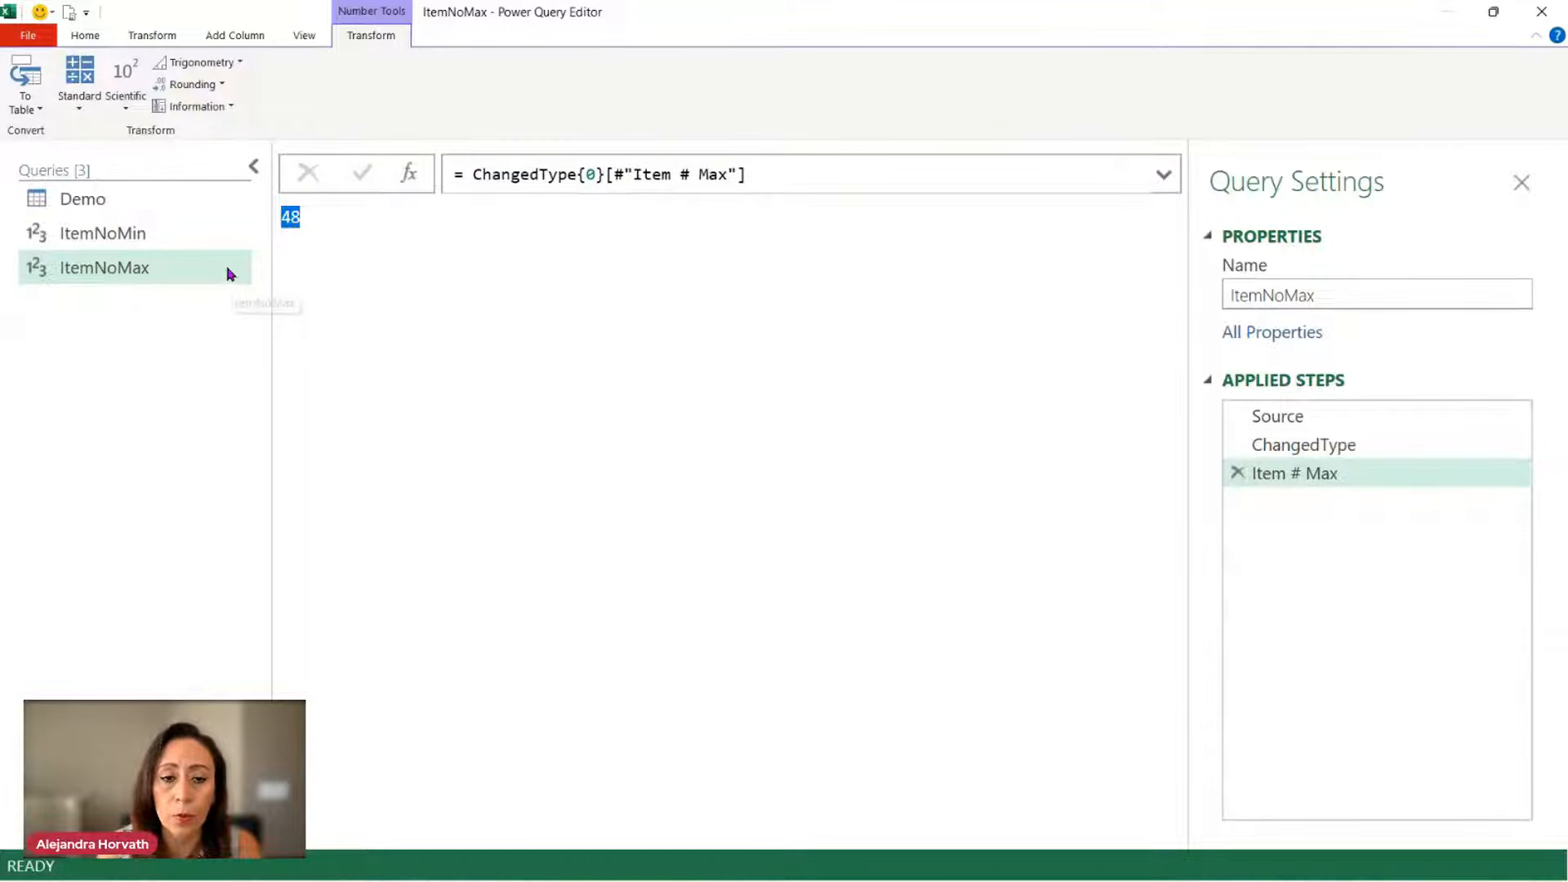
click(42, 274)
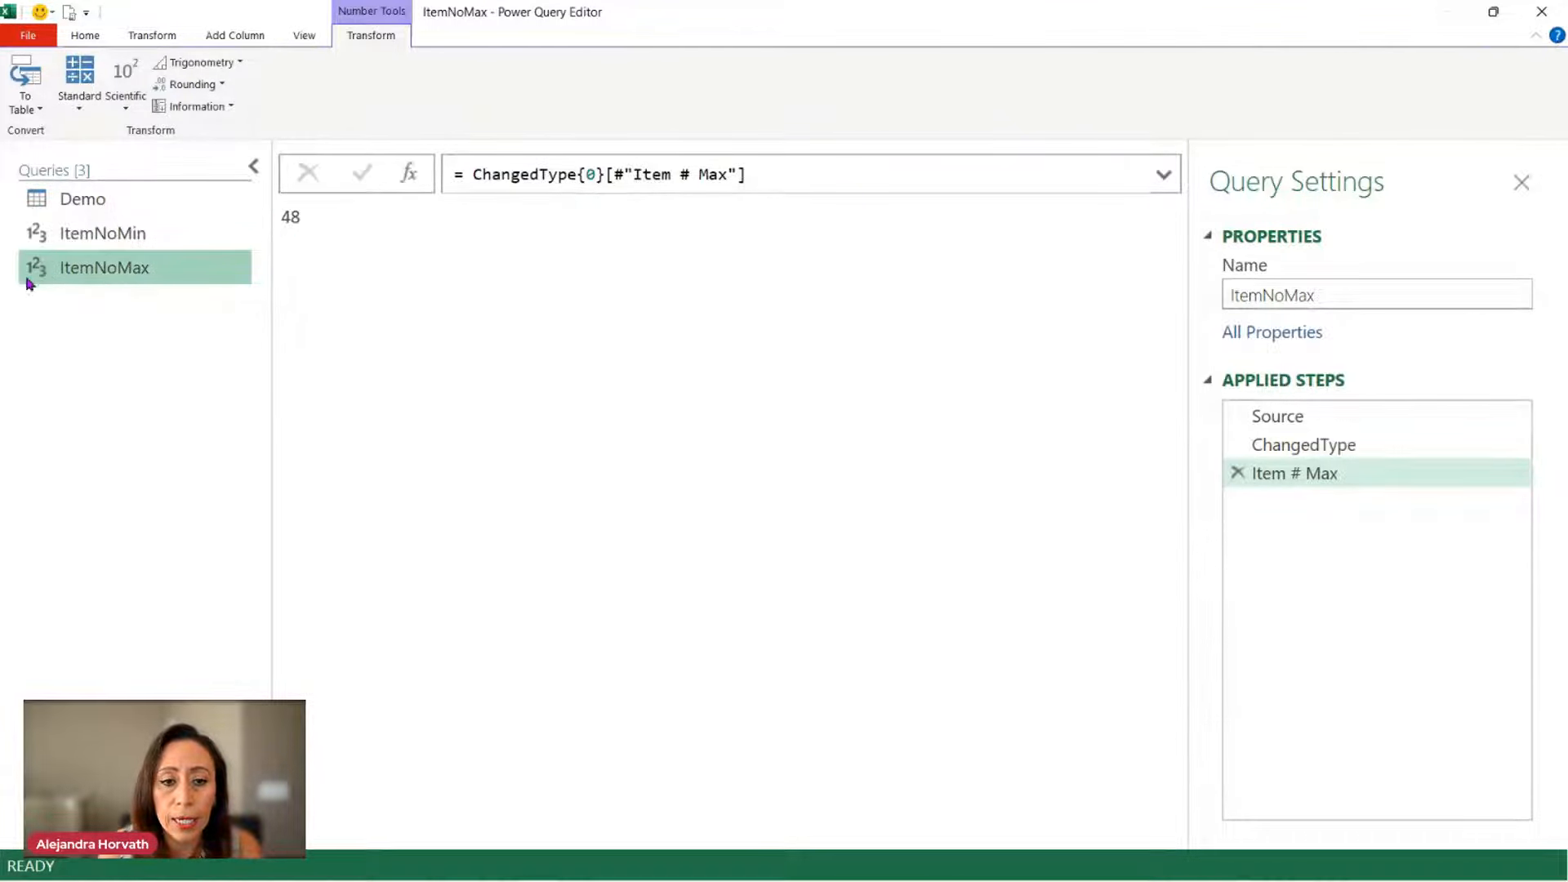
Step: In the Demo query's FilteringCriteria formula, replace the fixed lower Item limit of 10 with the ItemNoMin query
click(67, 201)
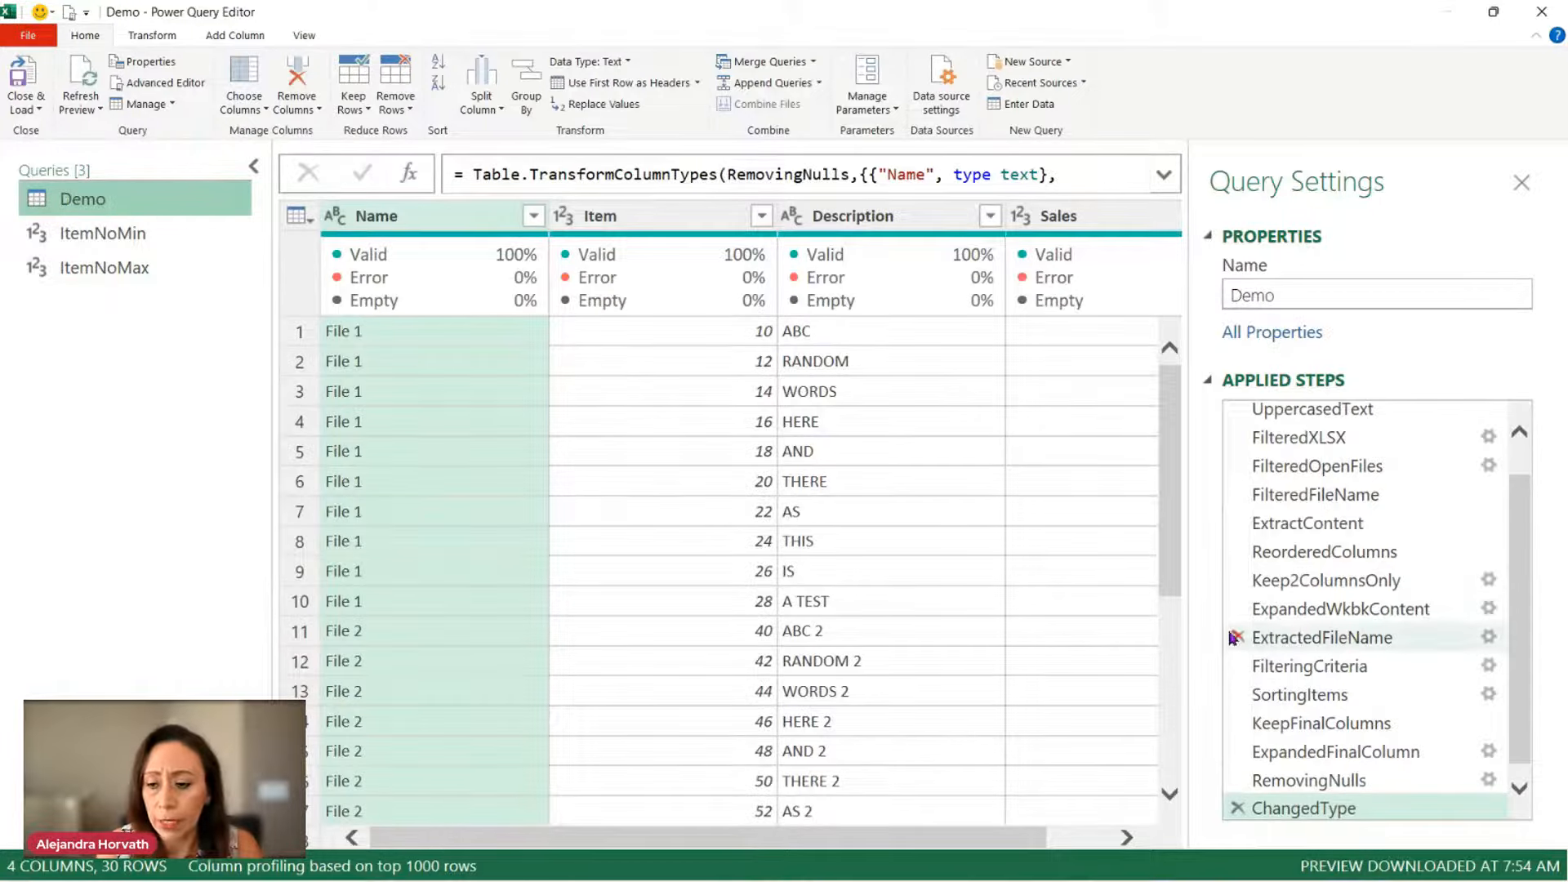
click(1339, 671)
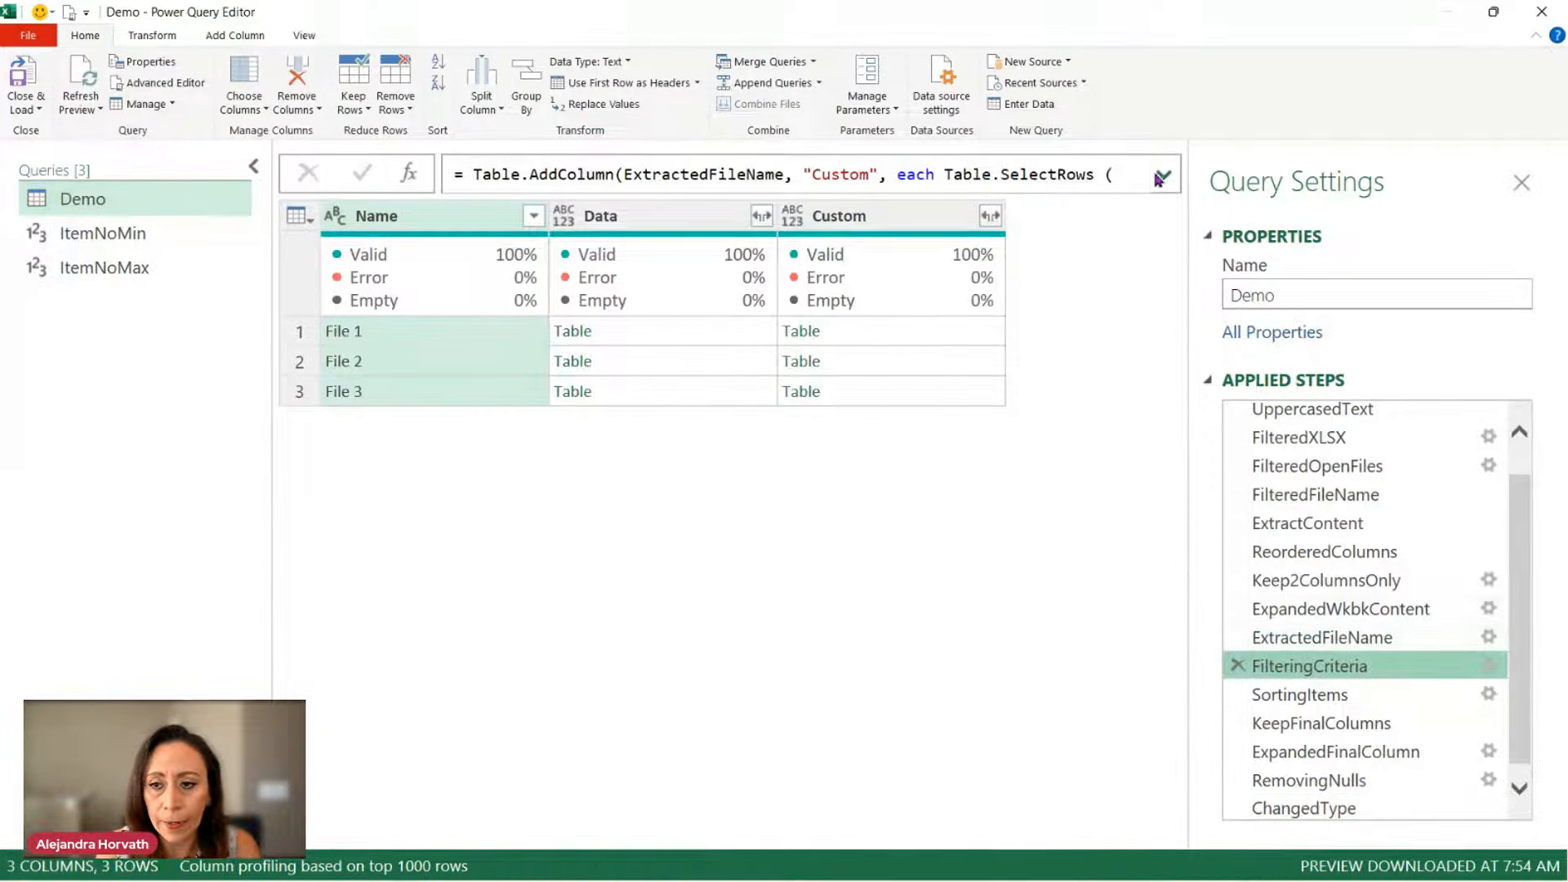
click(1168, 183)
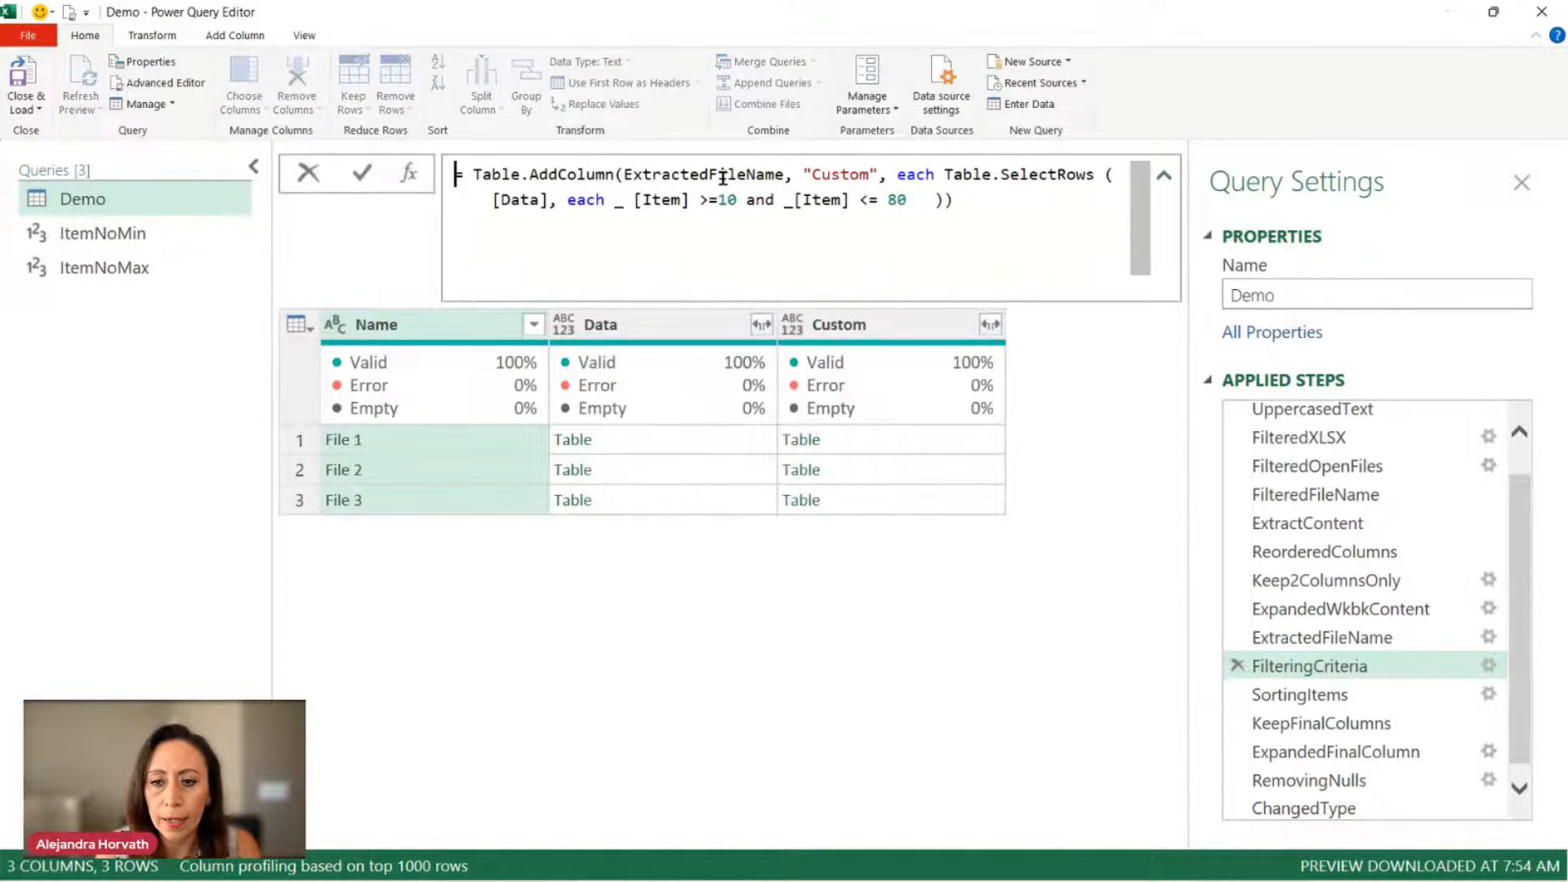
click(153, 237)
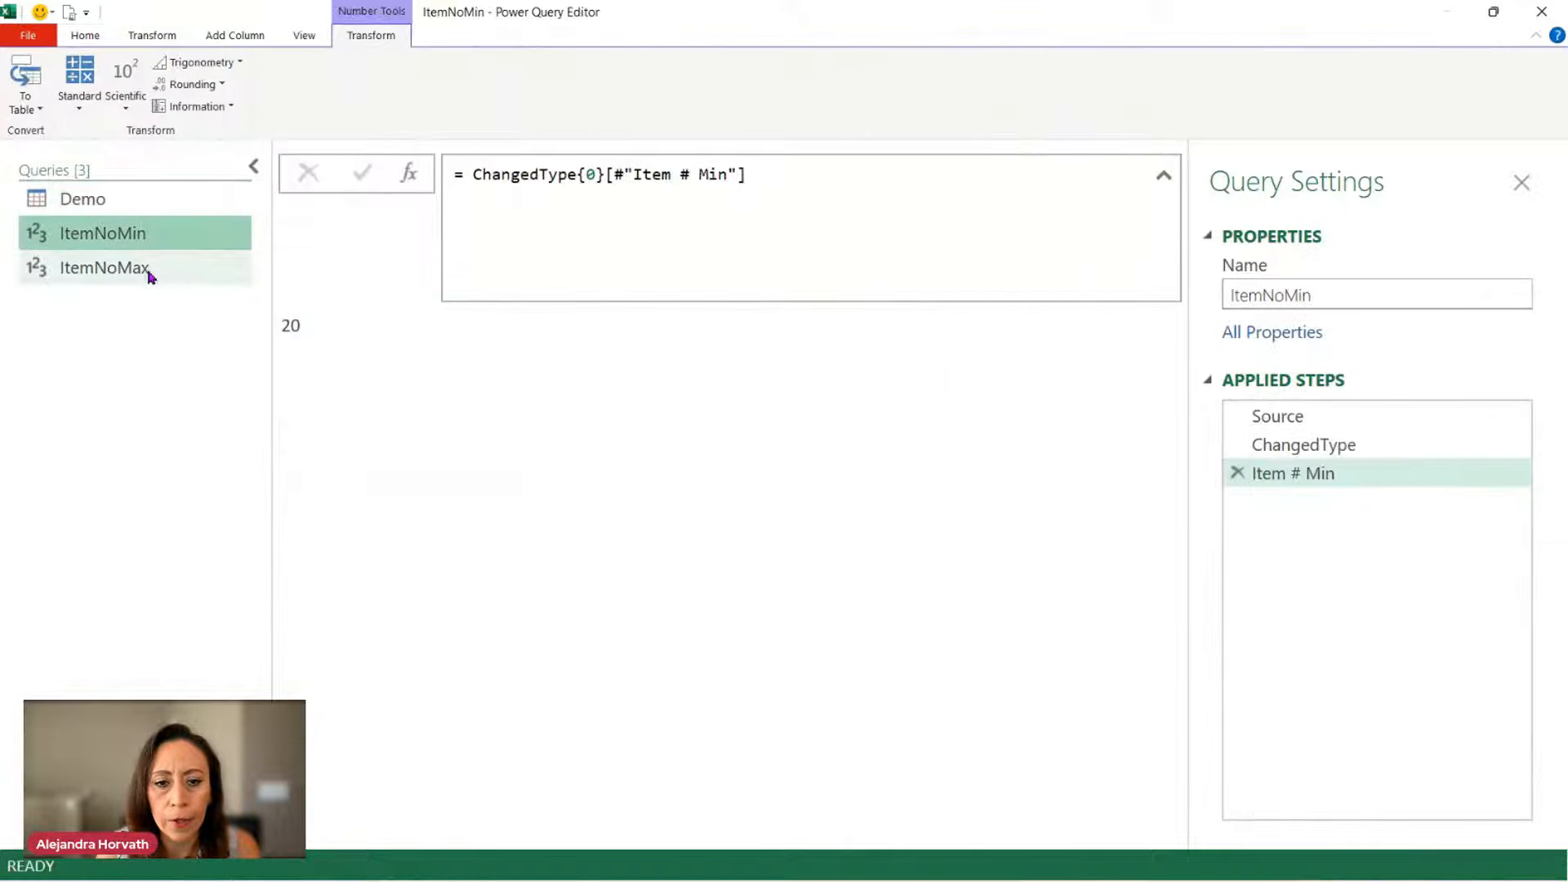
click(150, 274)
click(167, 199)
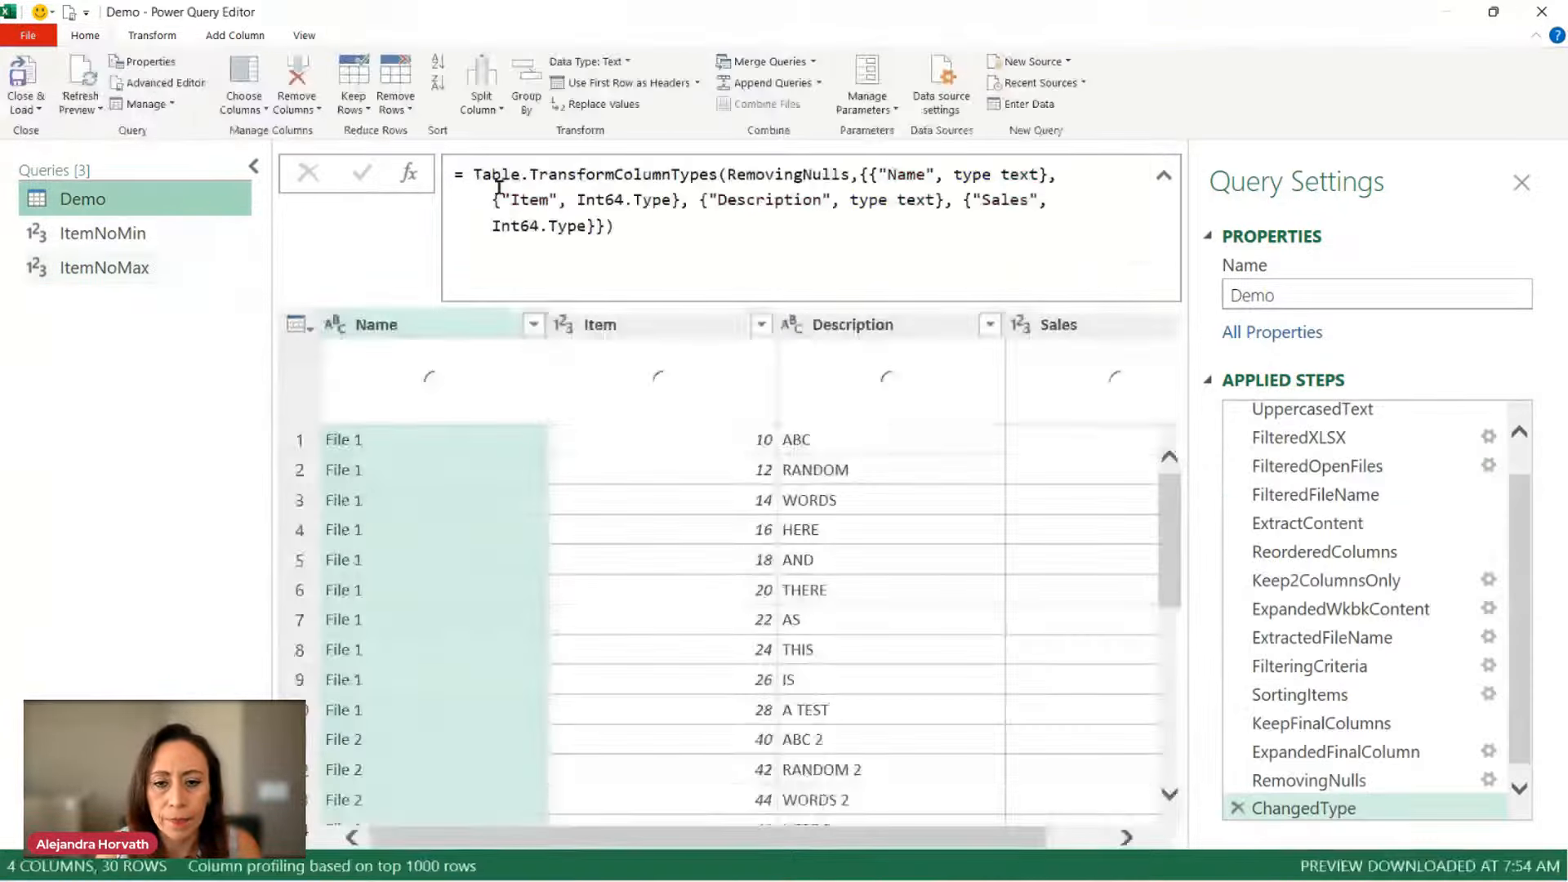
click(1327, 695)
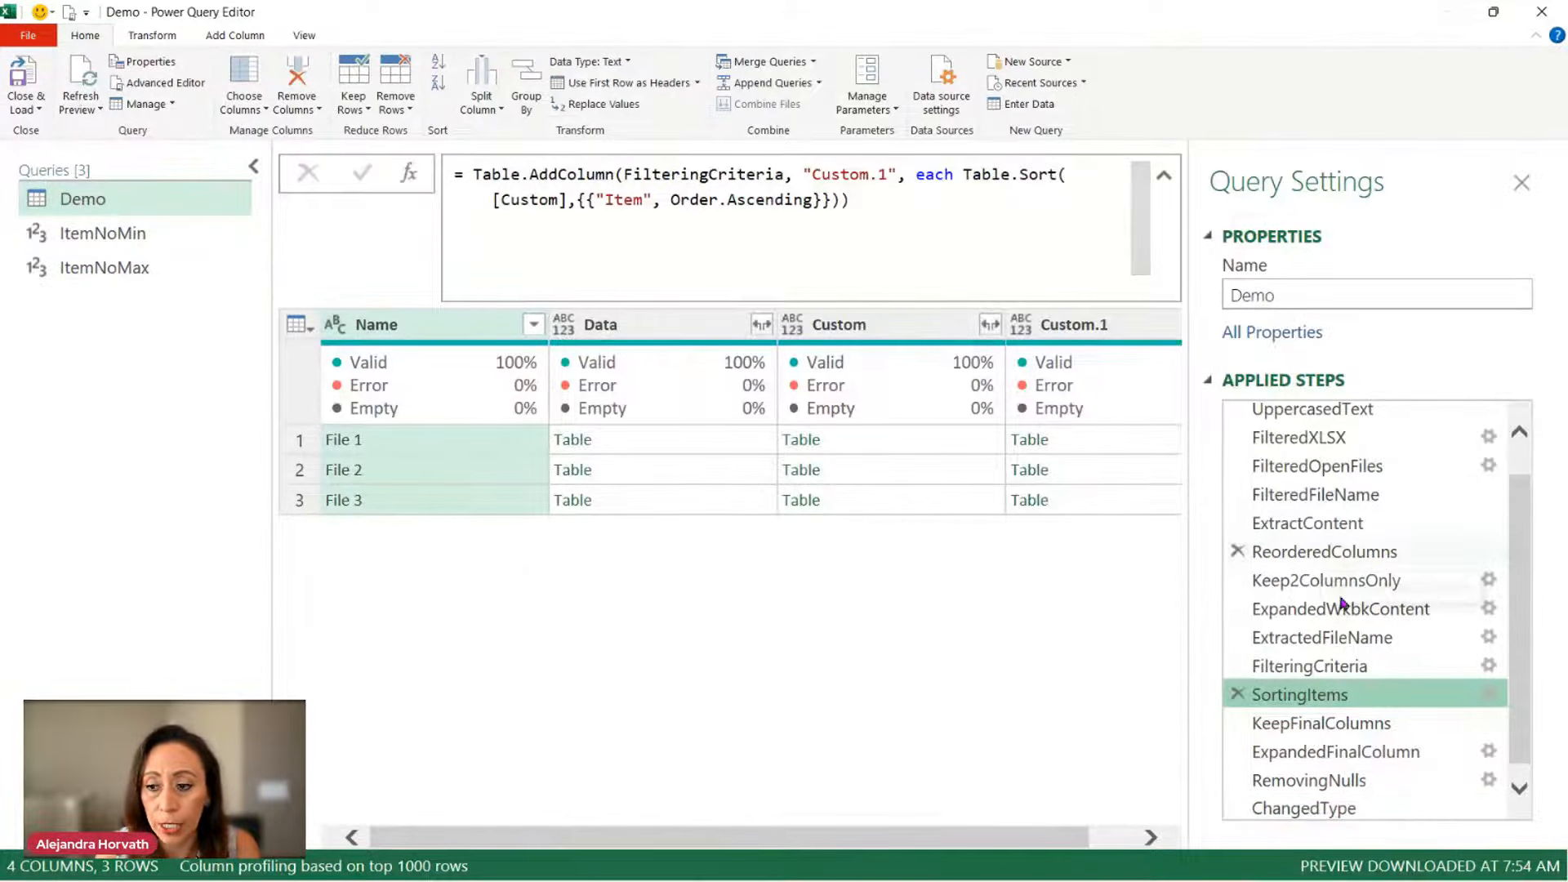
click(1344, 666)
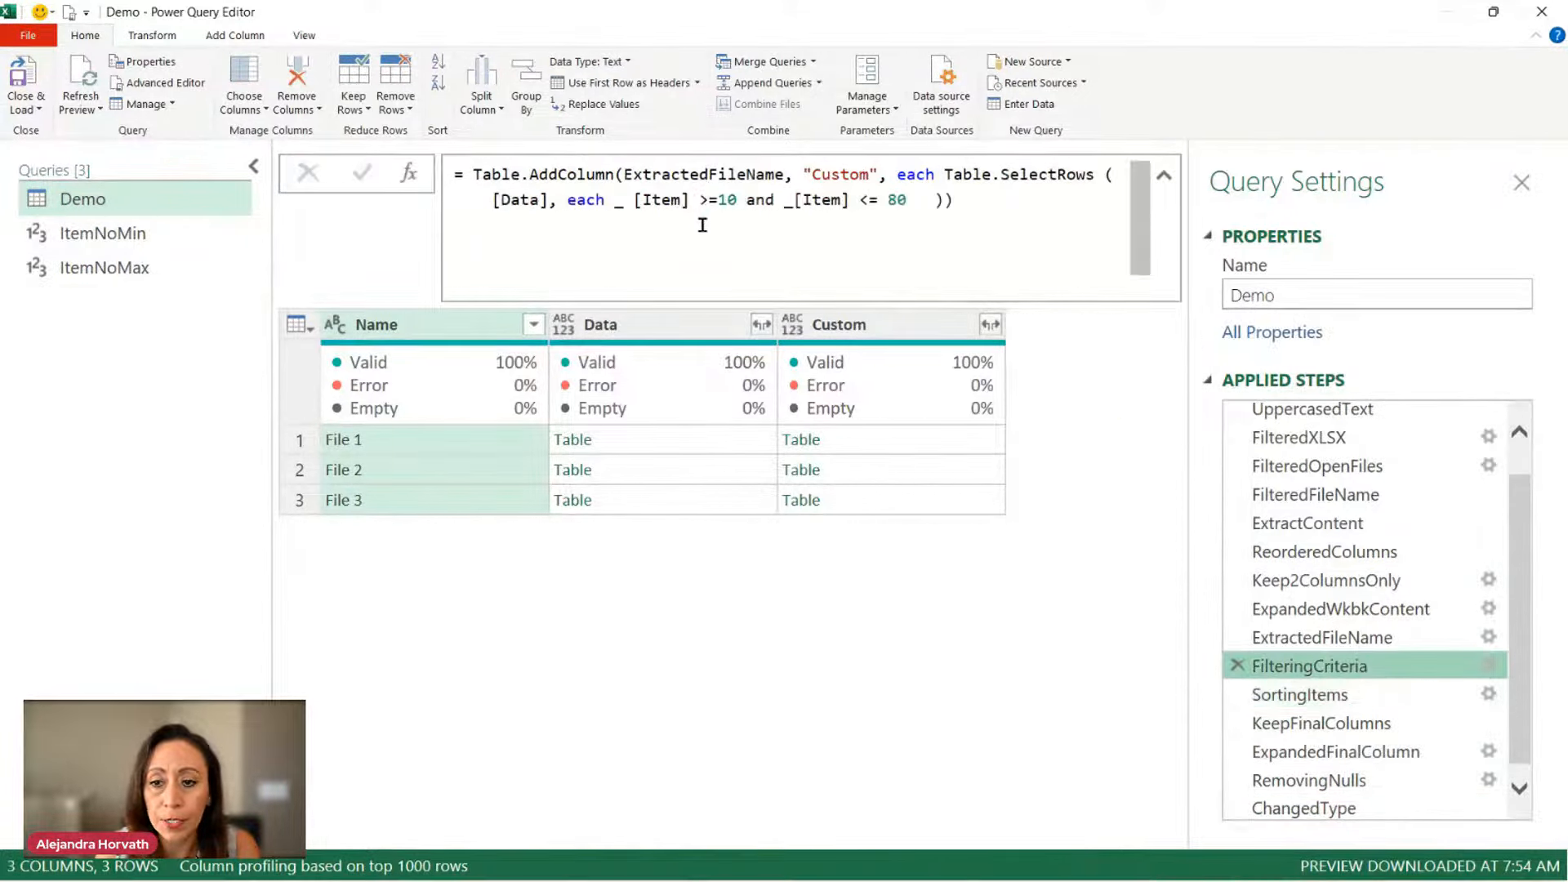
click(719, 200)
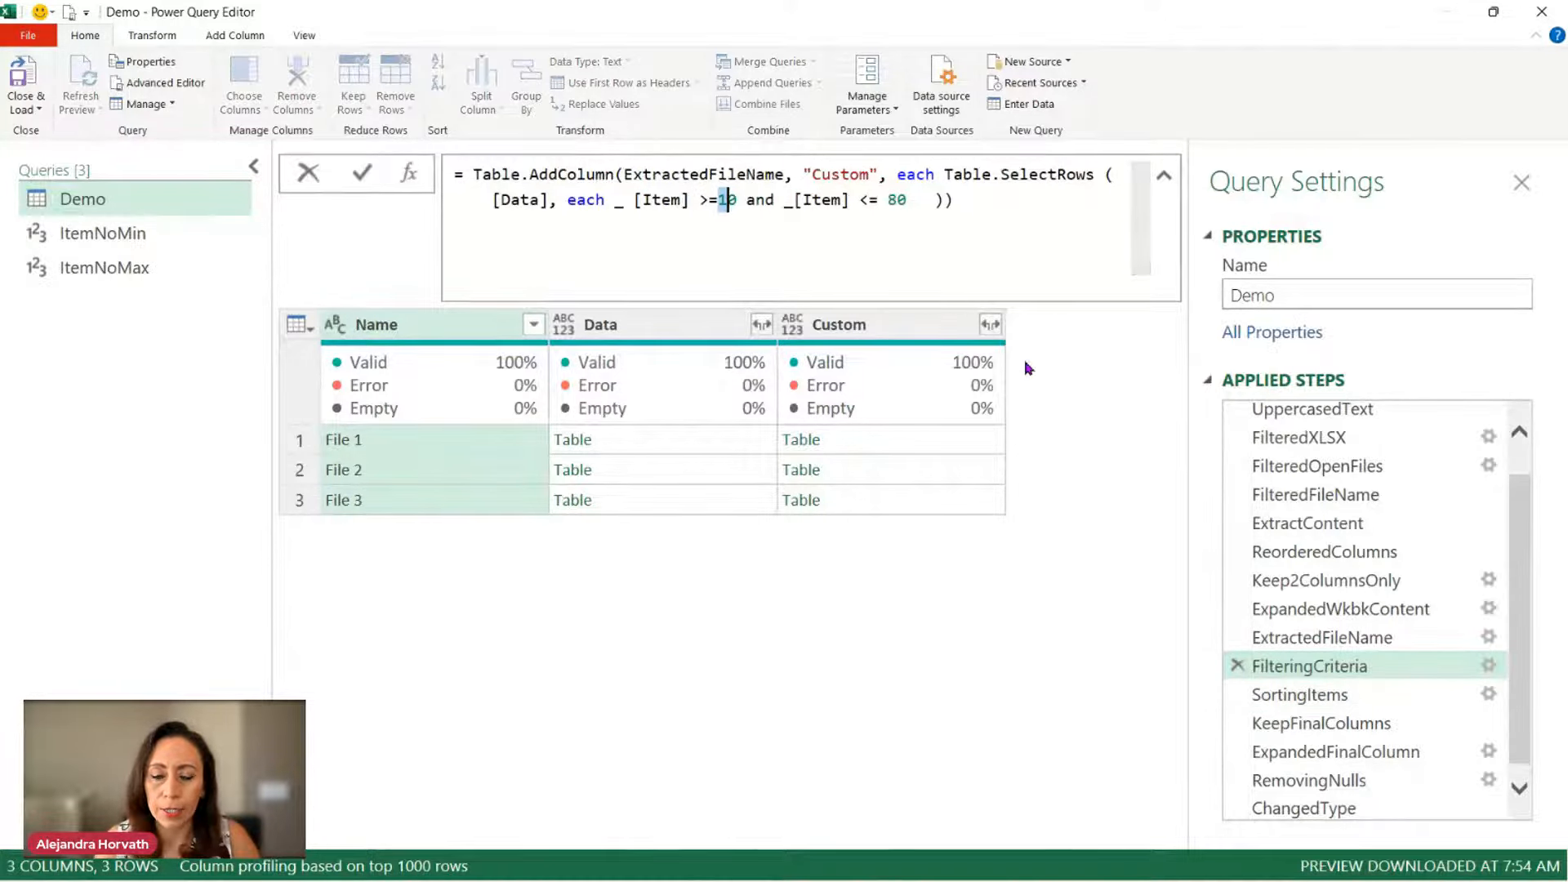
key(Delete)
key(Delete)
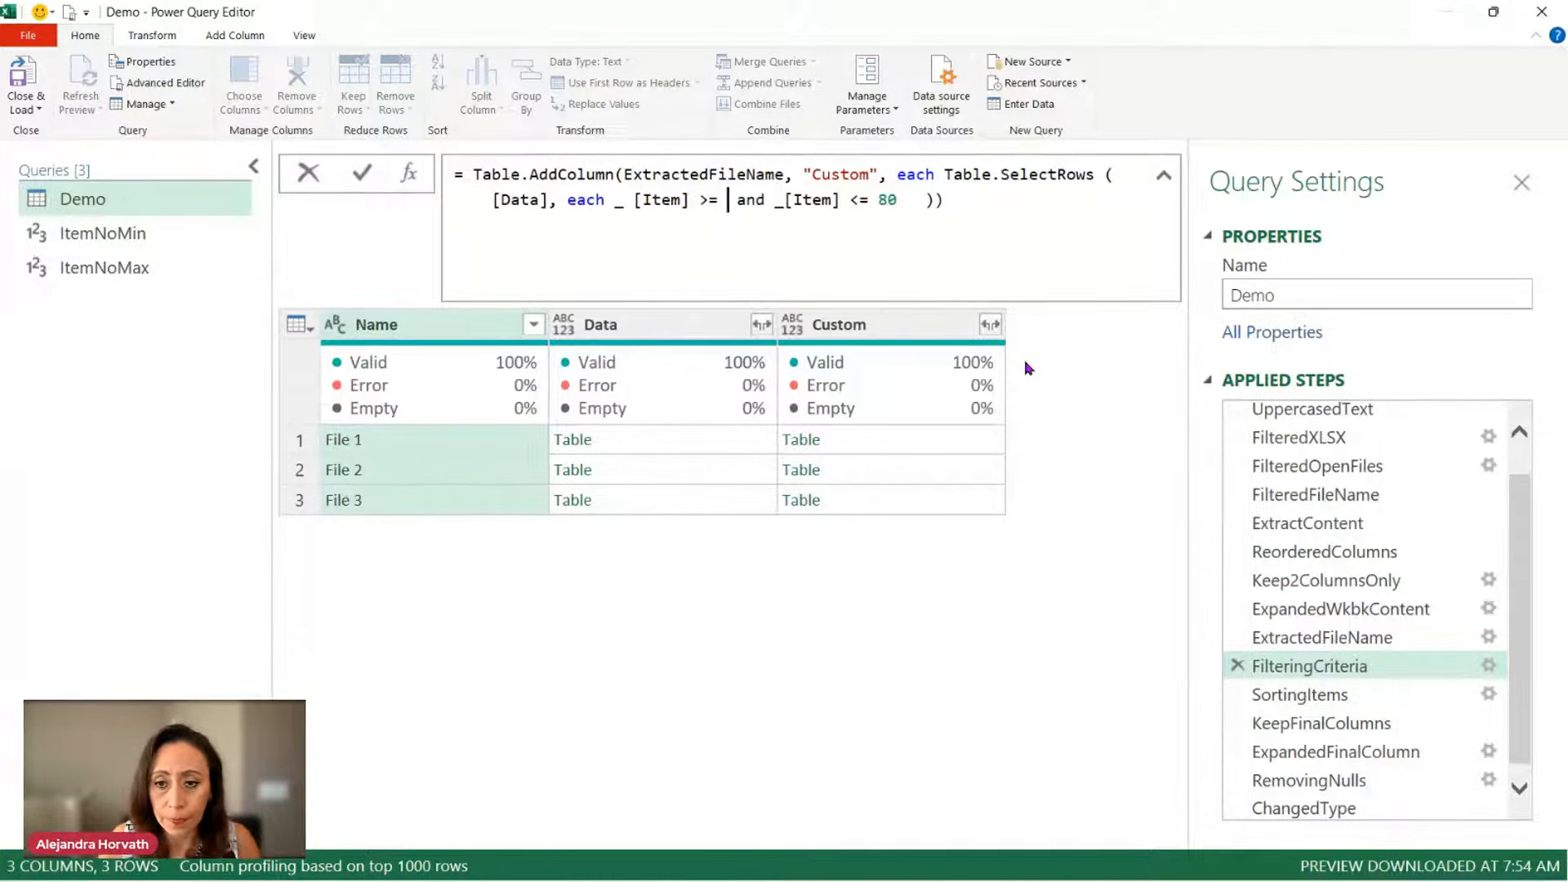
text(Item)
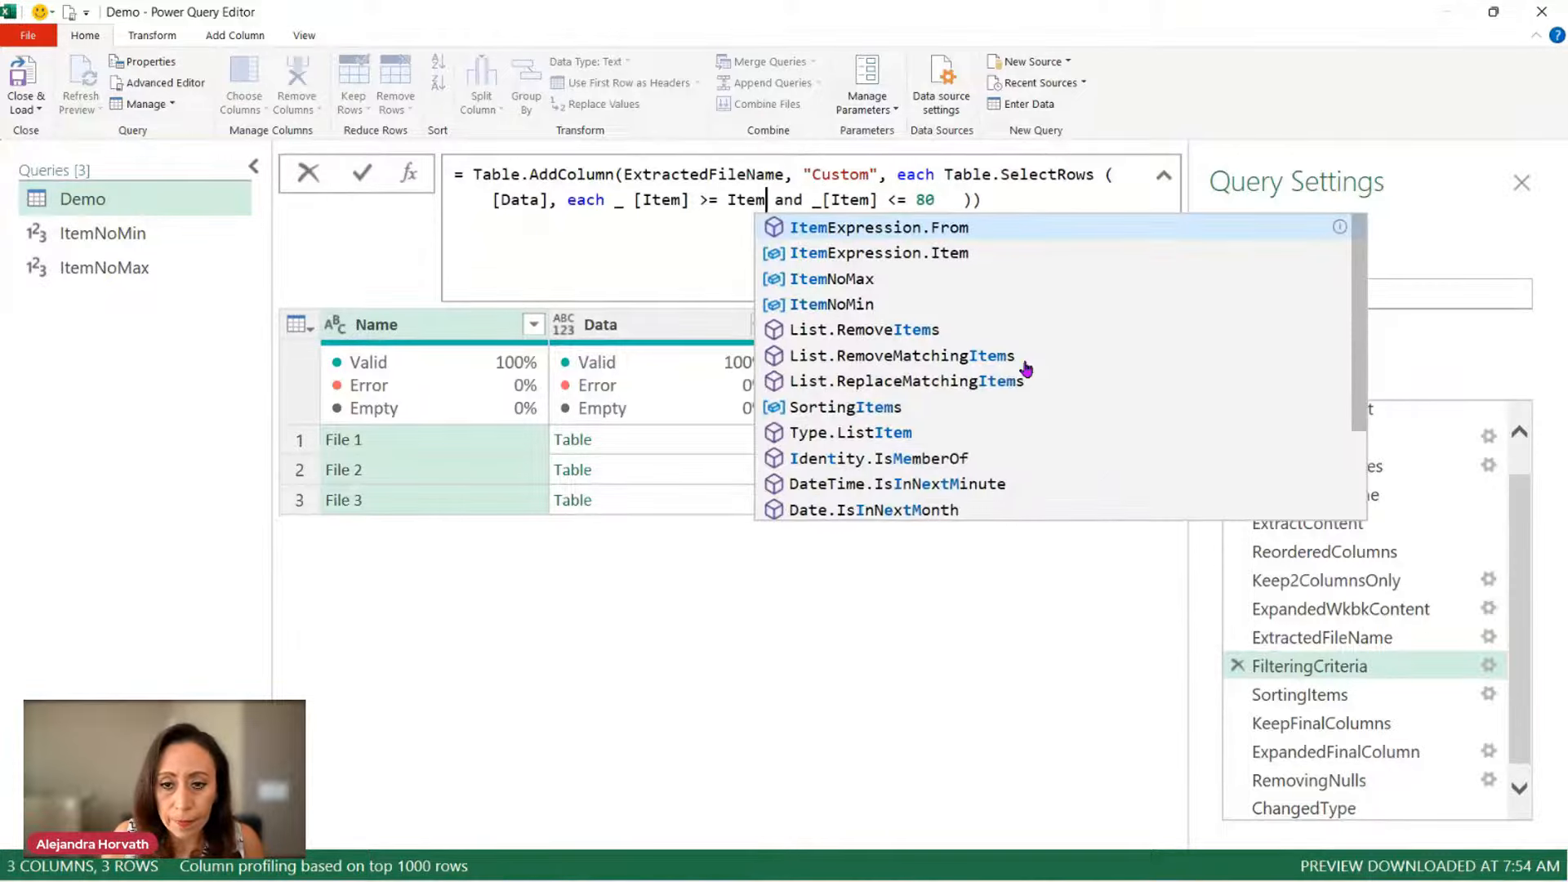
text(N)
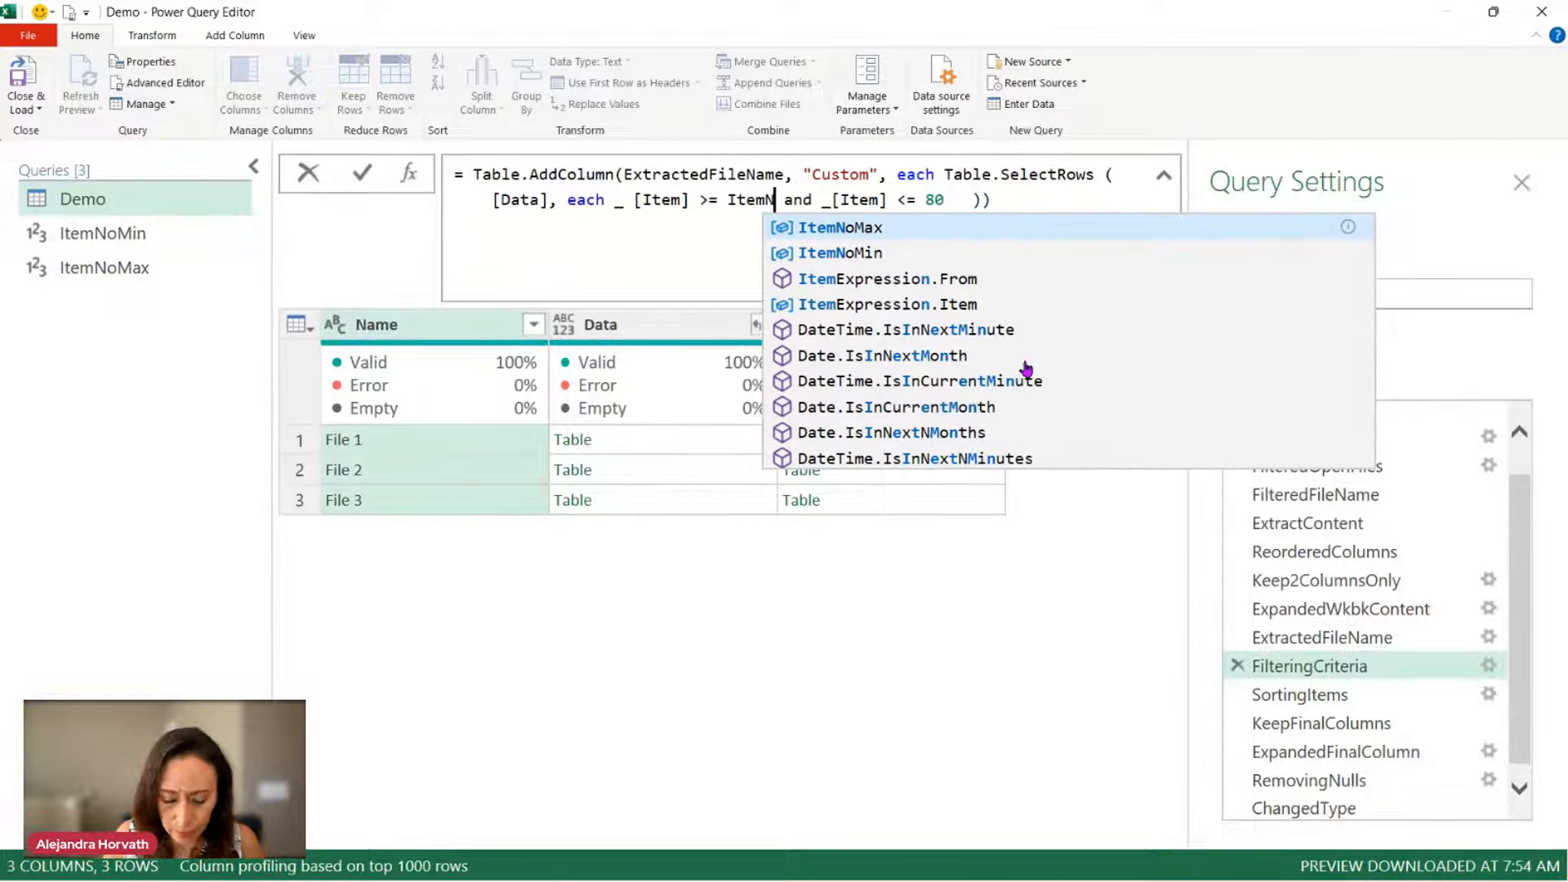
click(931, 253)
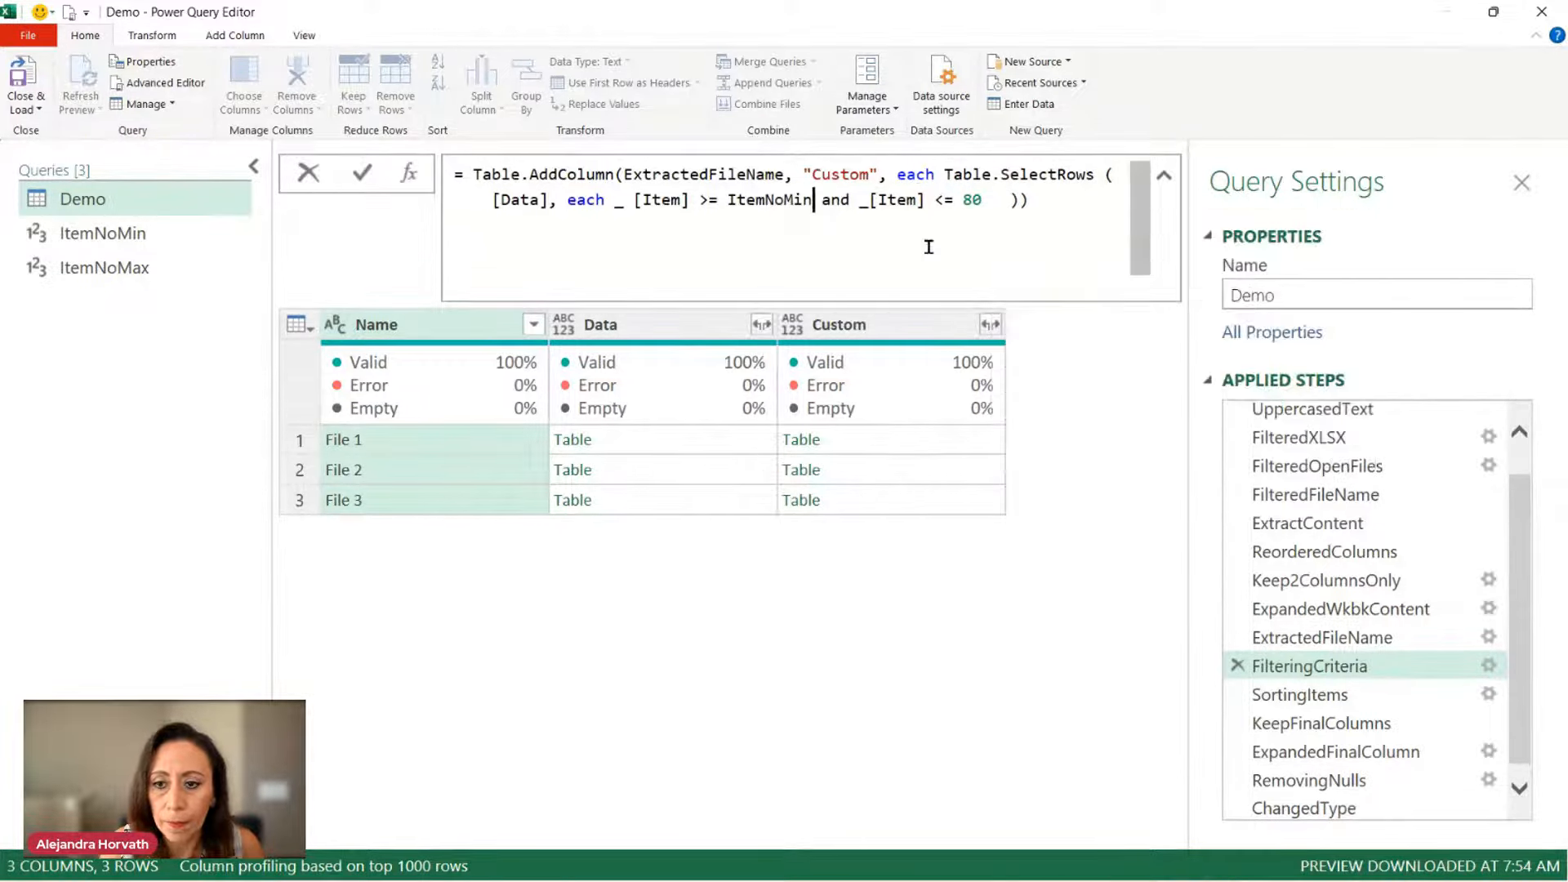
Step: Replace the fixed upper Item limit of 80 in the FilteringCriteria formula with the ItemNoMax query and apply the formula
double_click(968, 199)
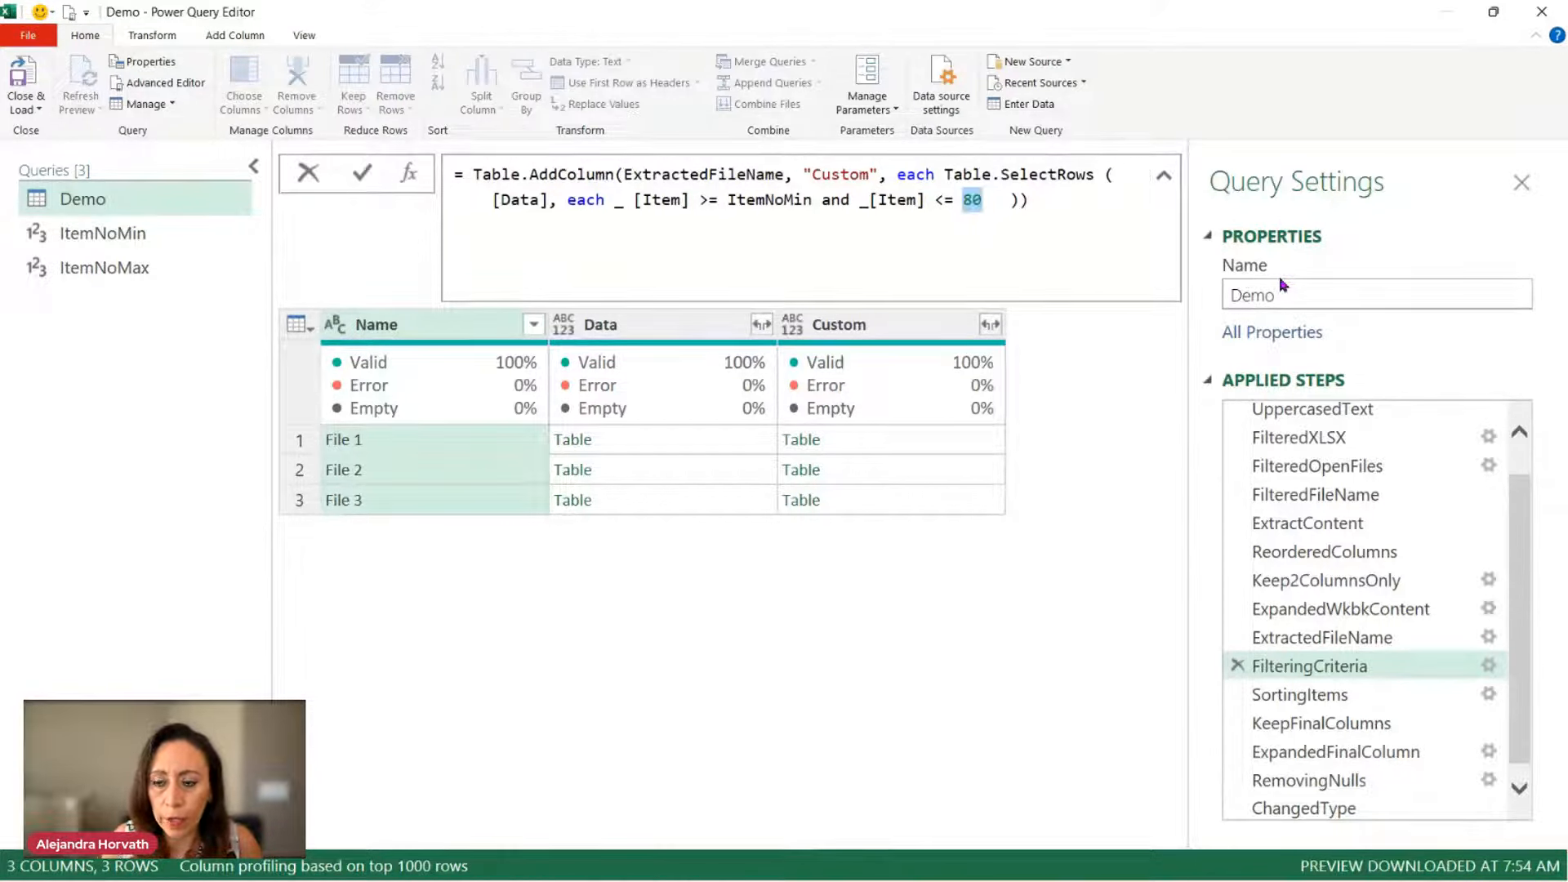
text(It)
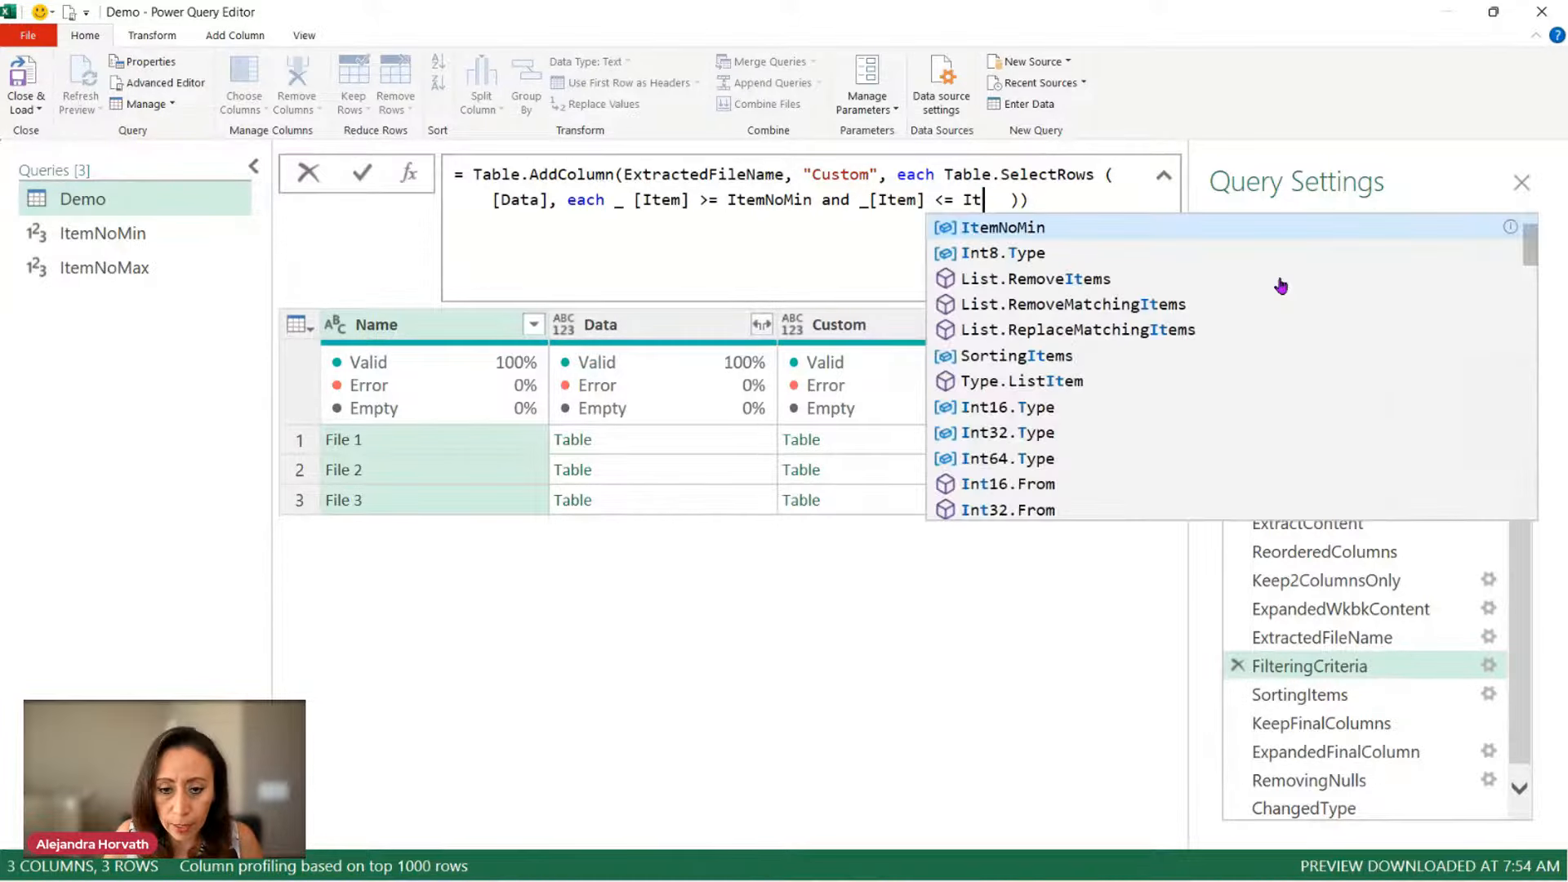
text(emNo)
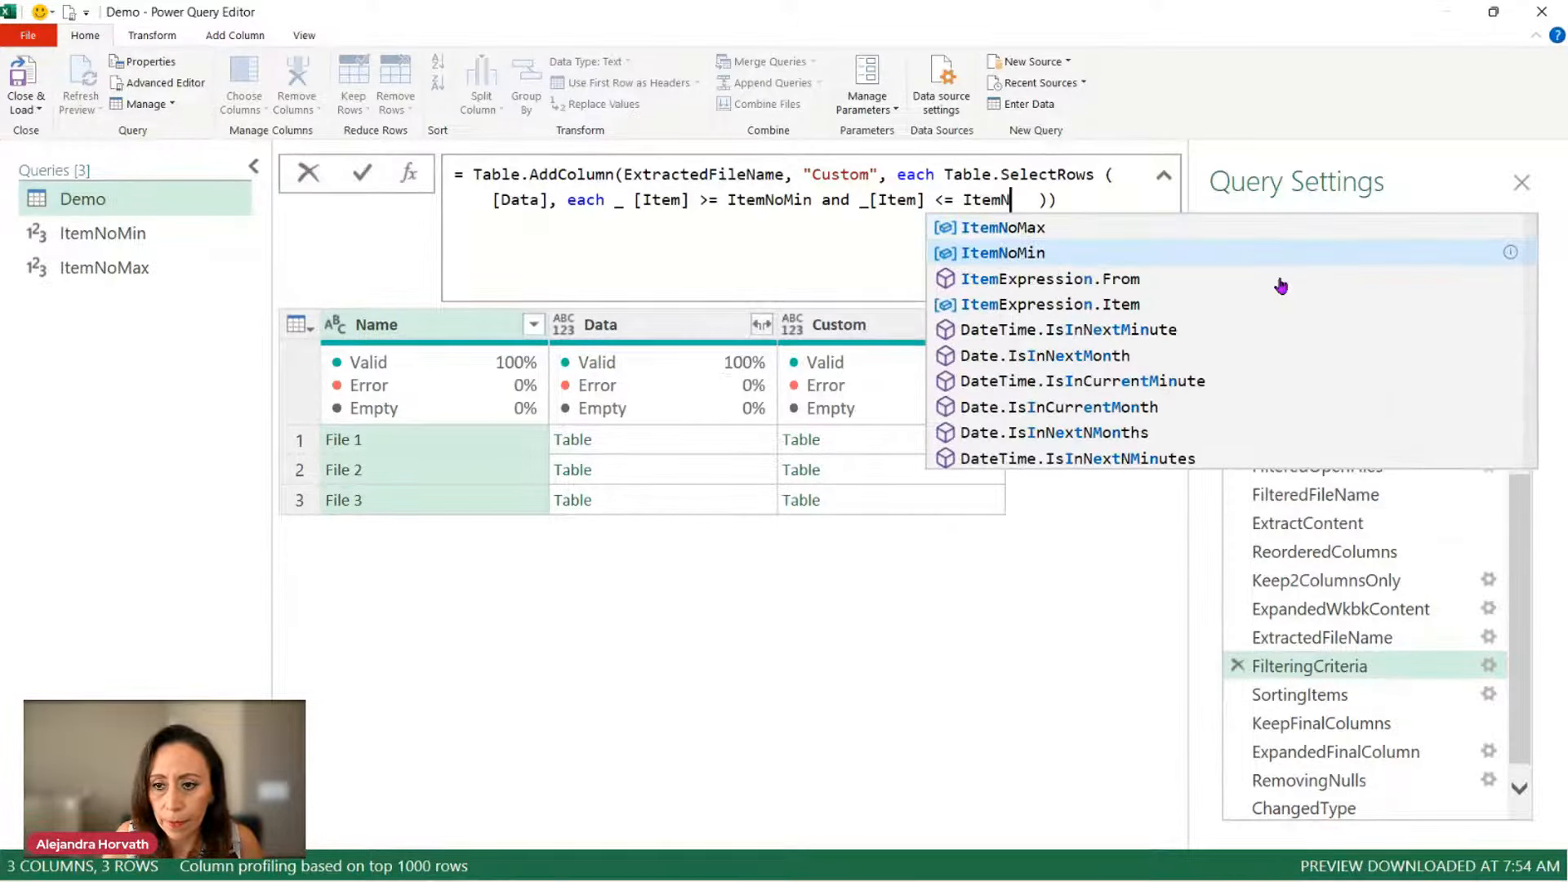
click(1194, 230)
click(1119, 208)
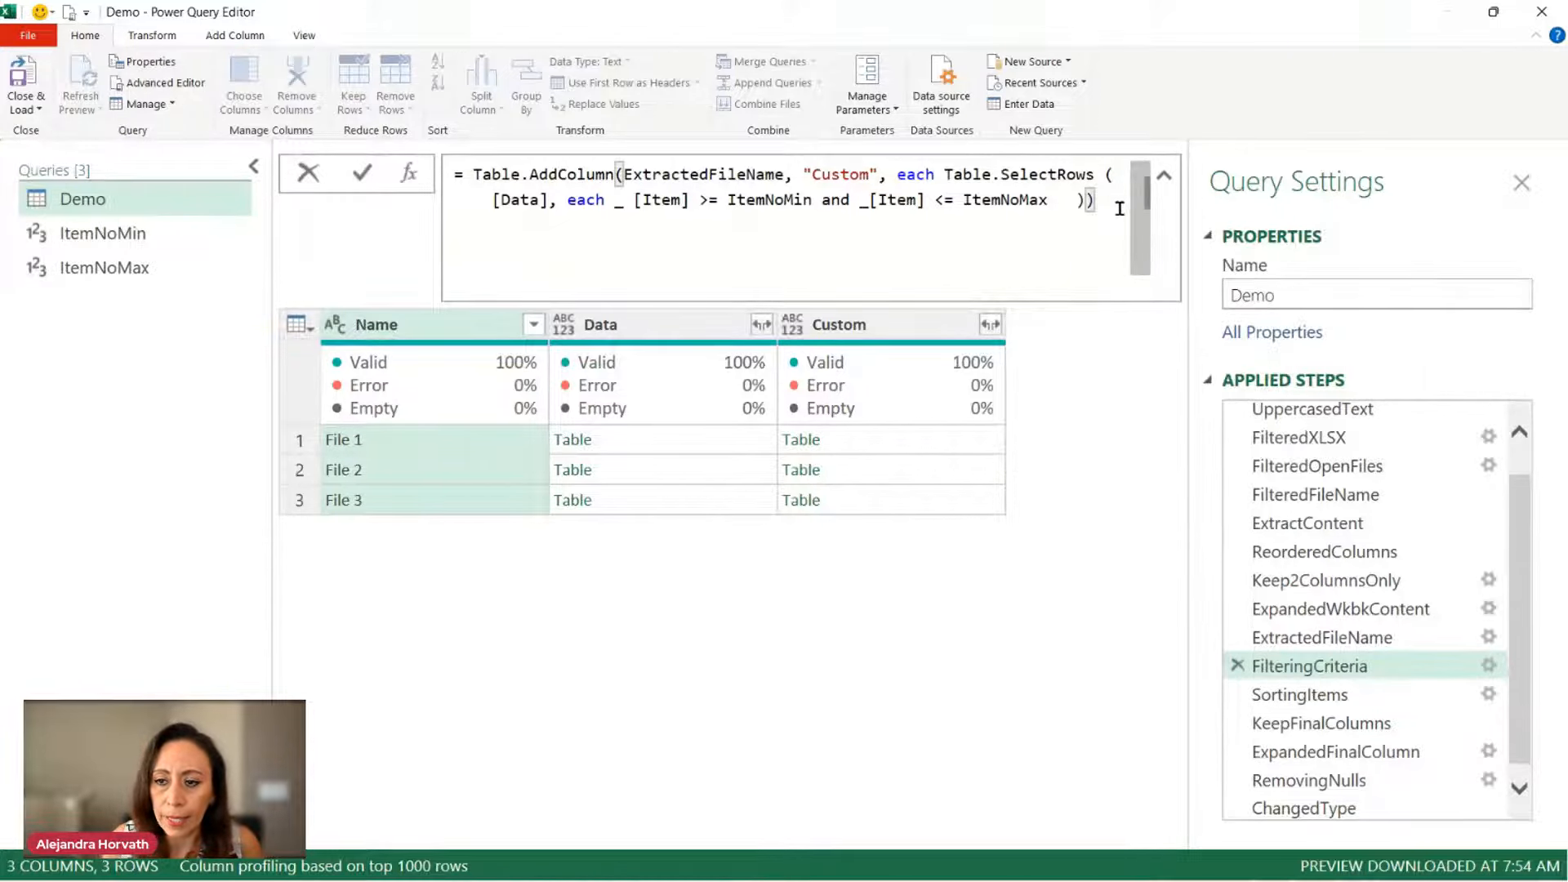
key(Return)
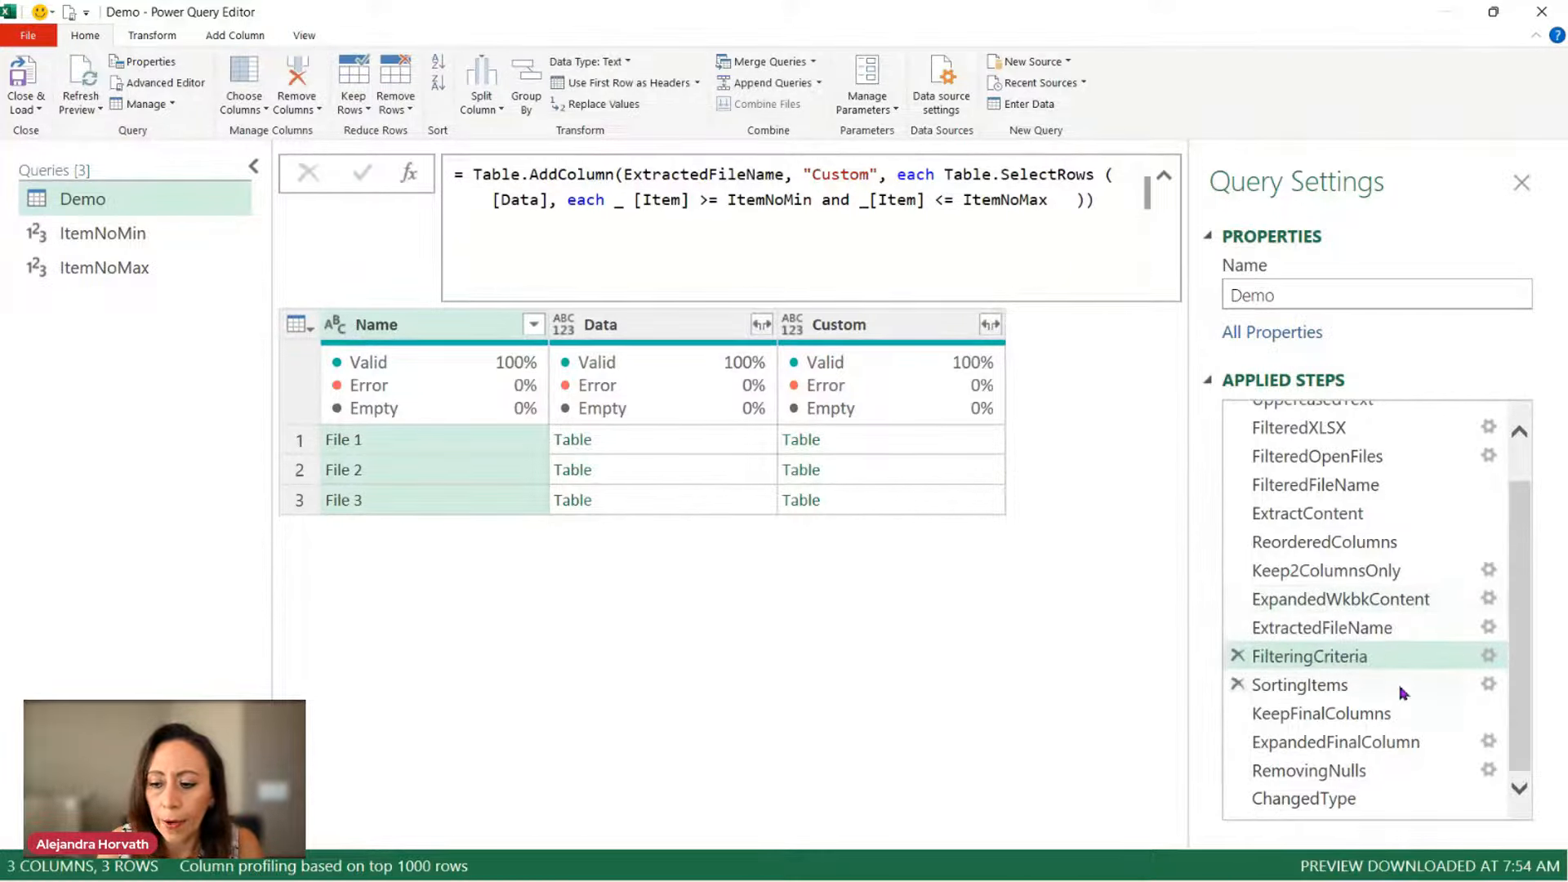
Step: Examine the Item values in Demo's final ChangedType step, from the first row down to the File 3 rows
click(1380, 798)
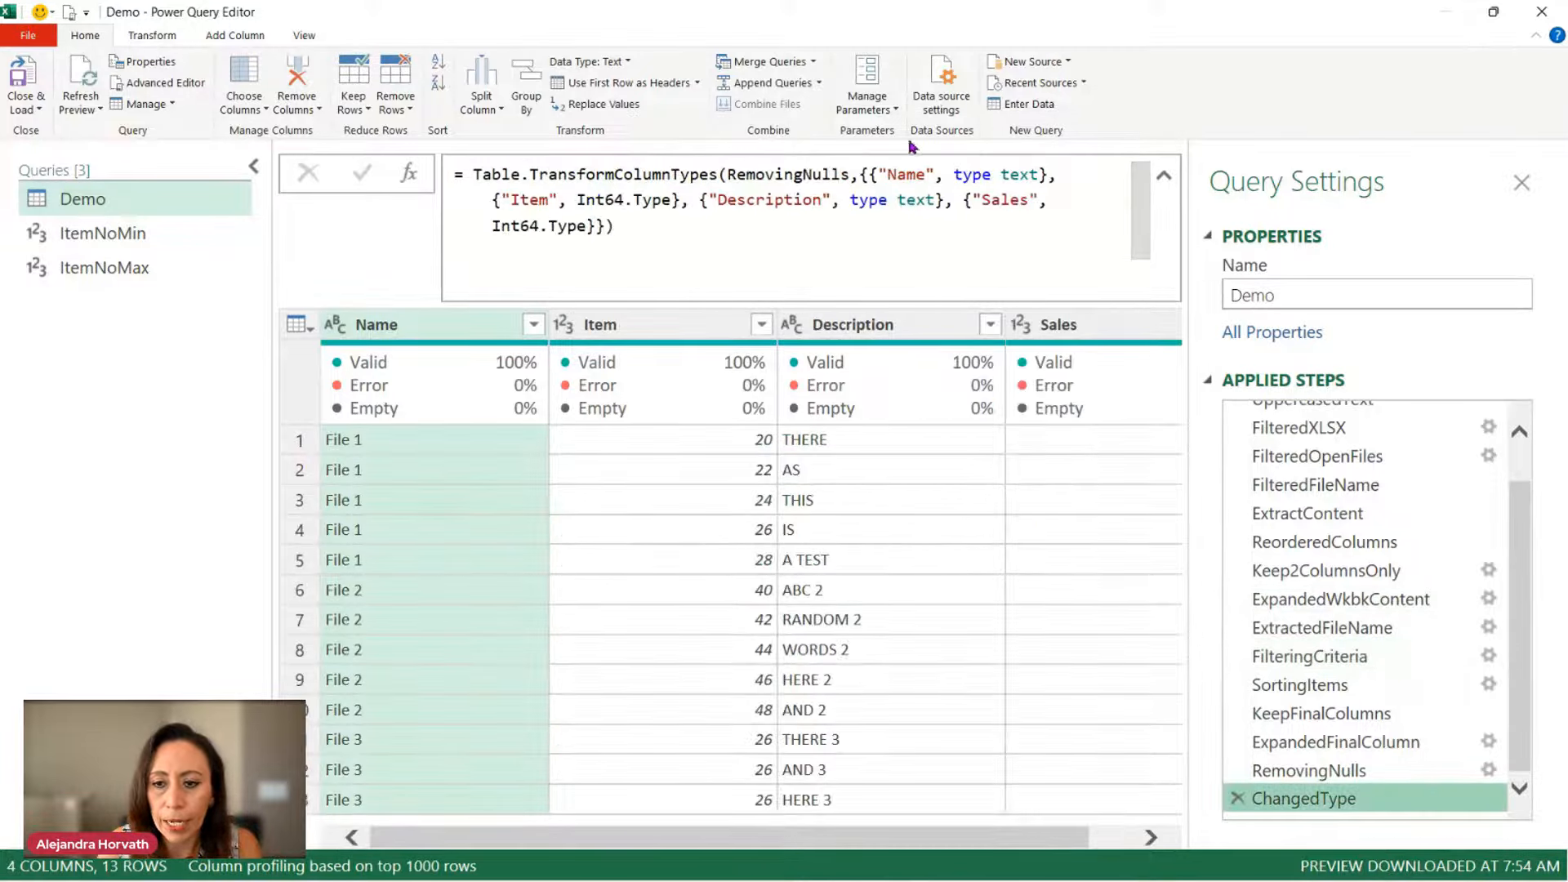
click(748, 442)
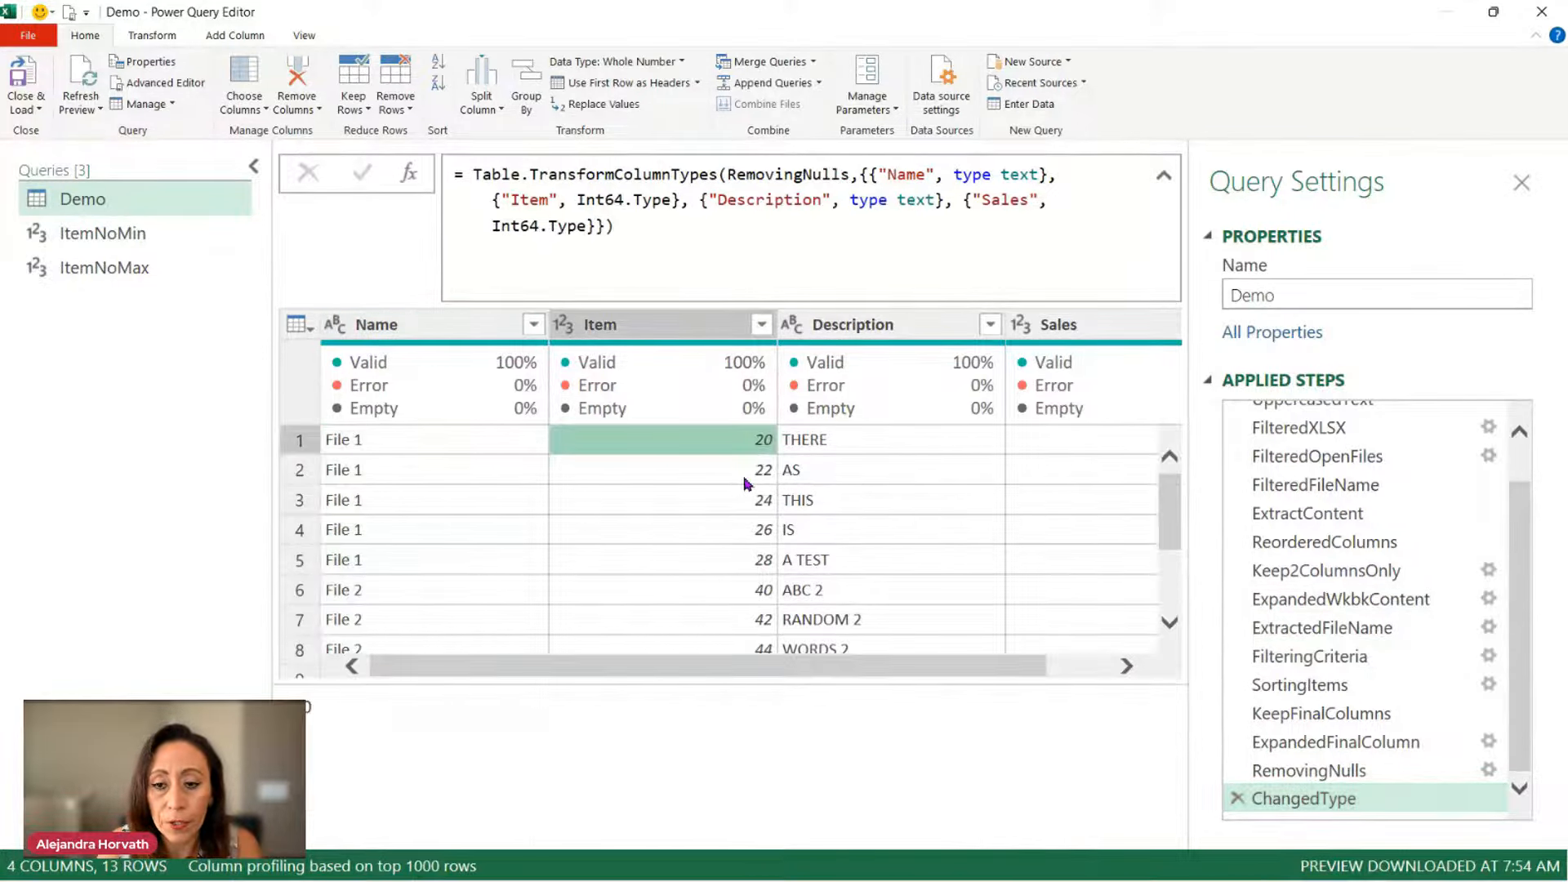
scroll(746, 479, down, 3)
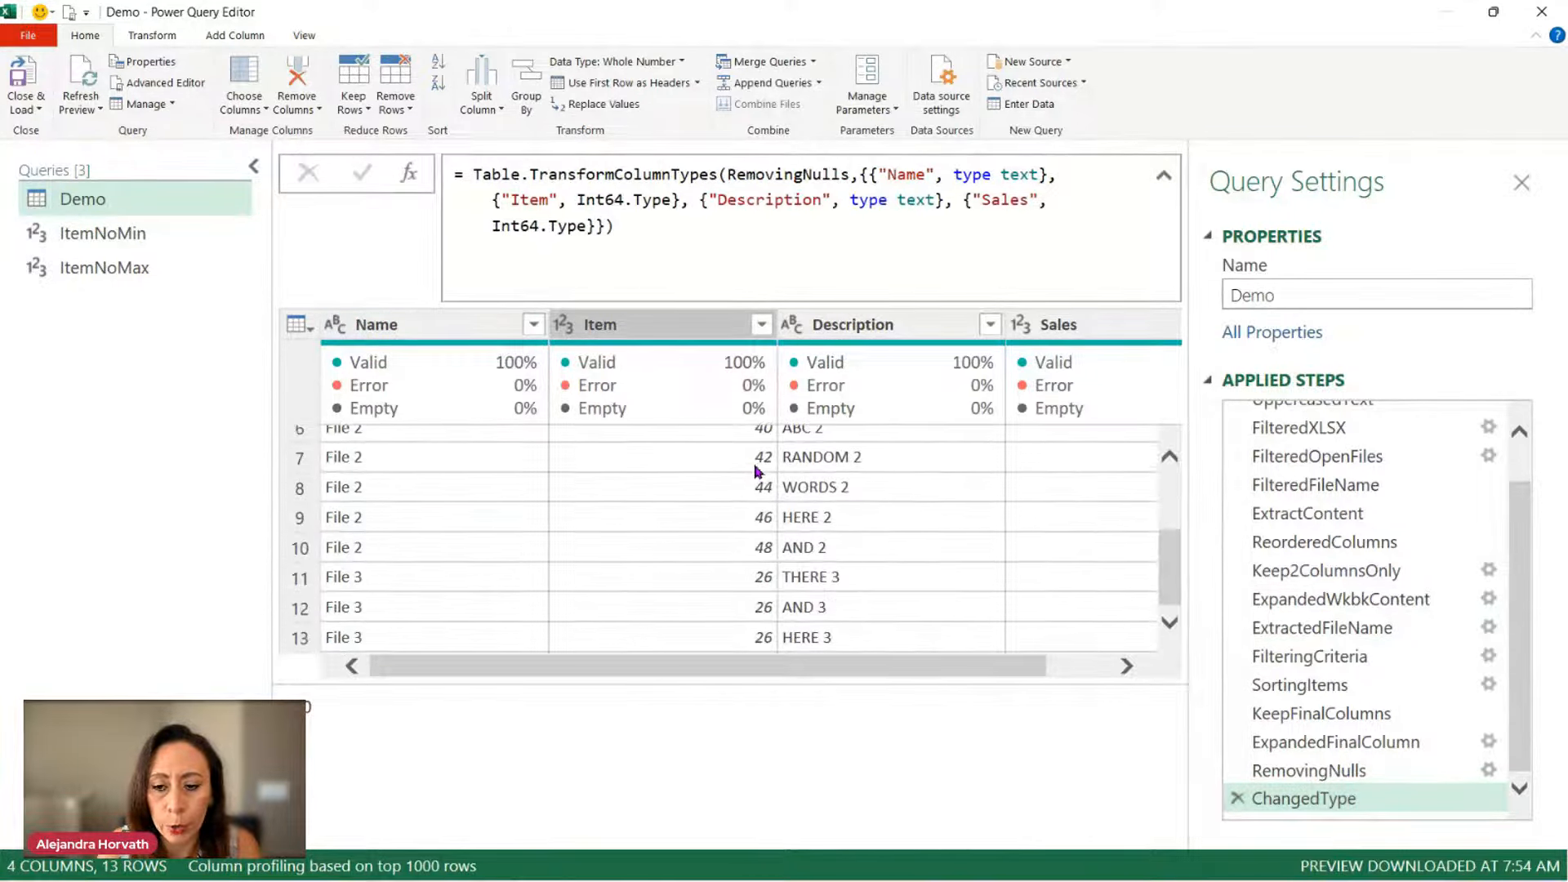
click(733, 641)
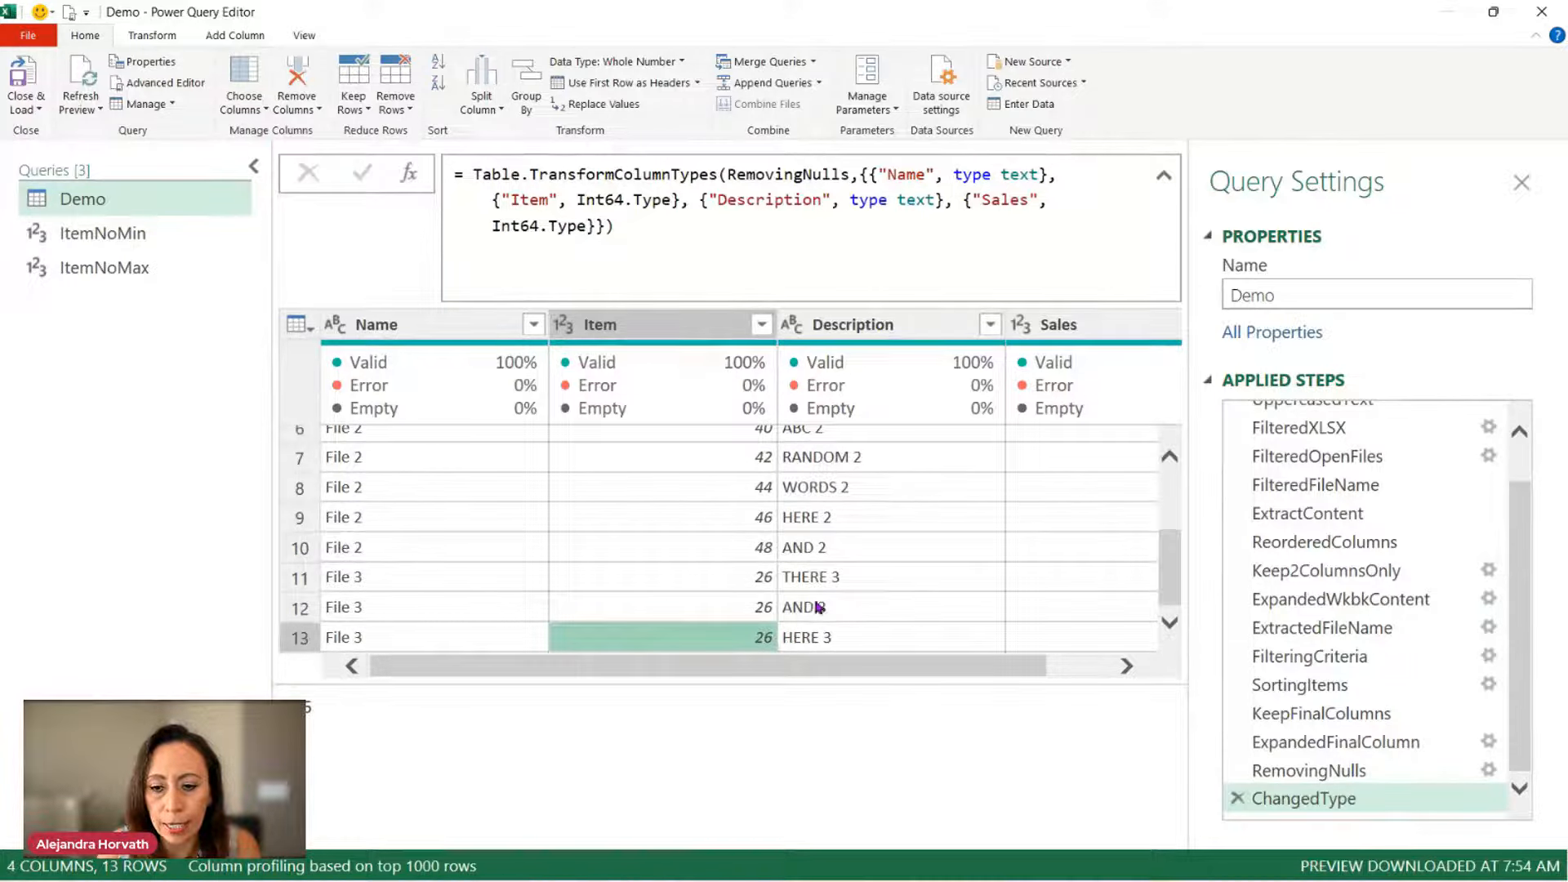
click(750, 583)
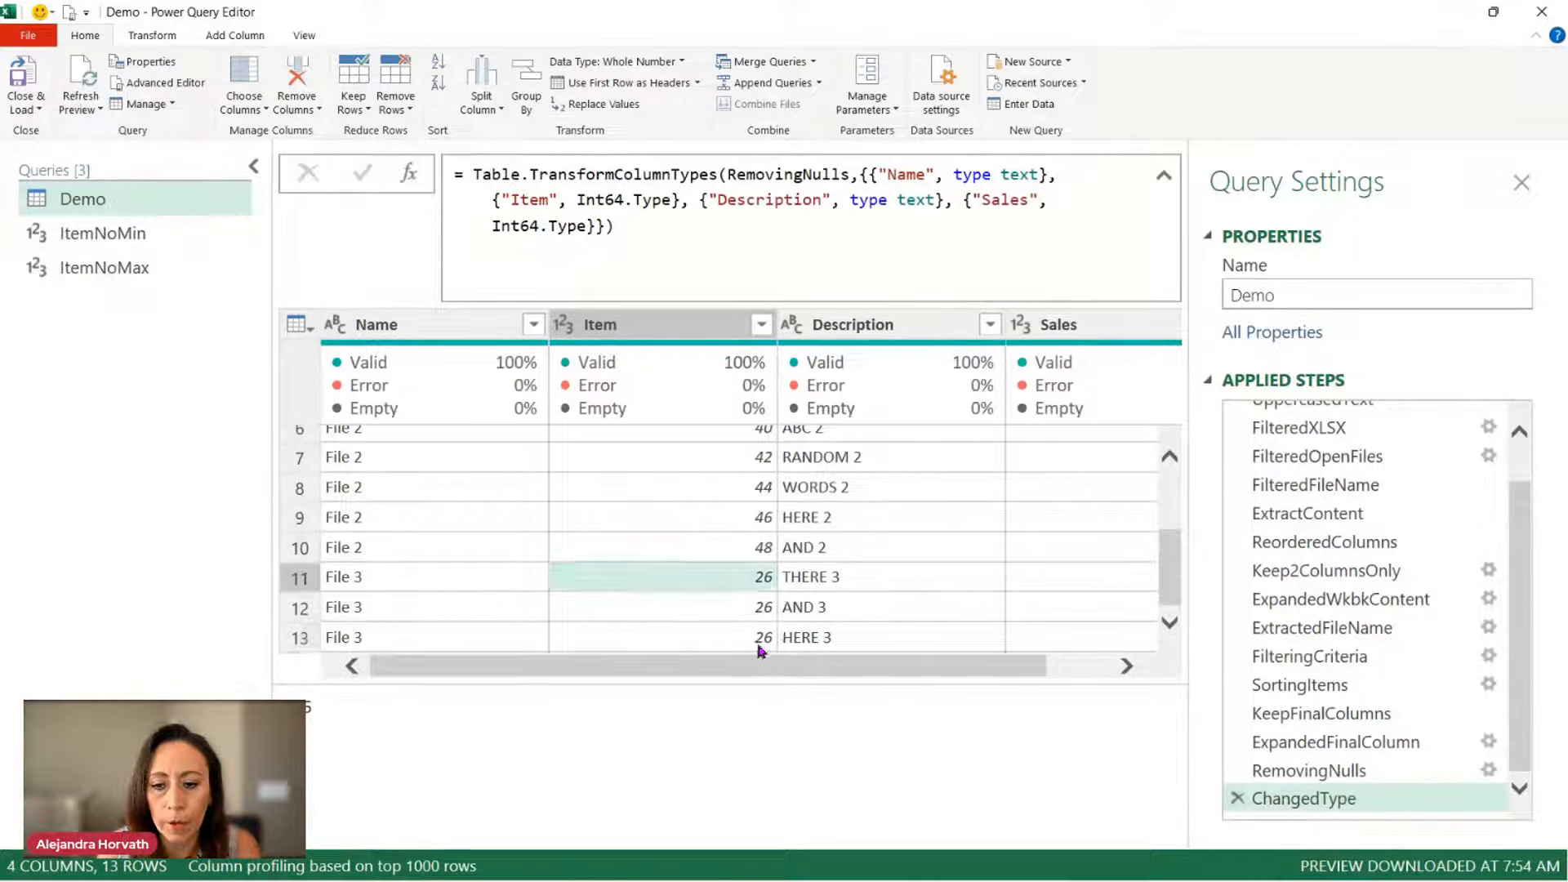
click(757, 643)
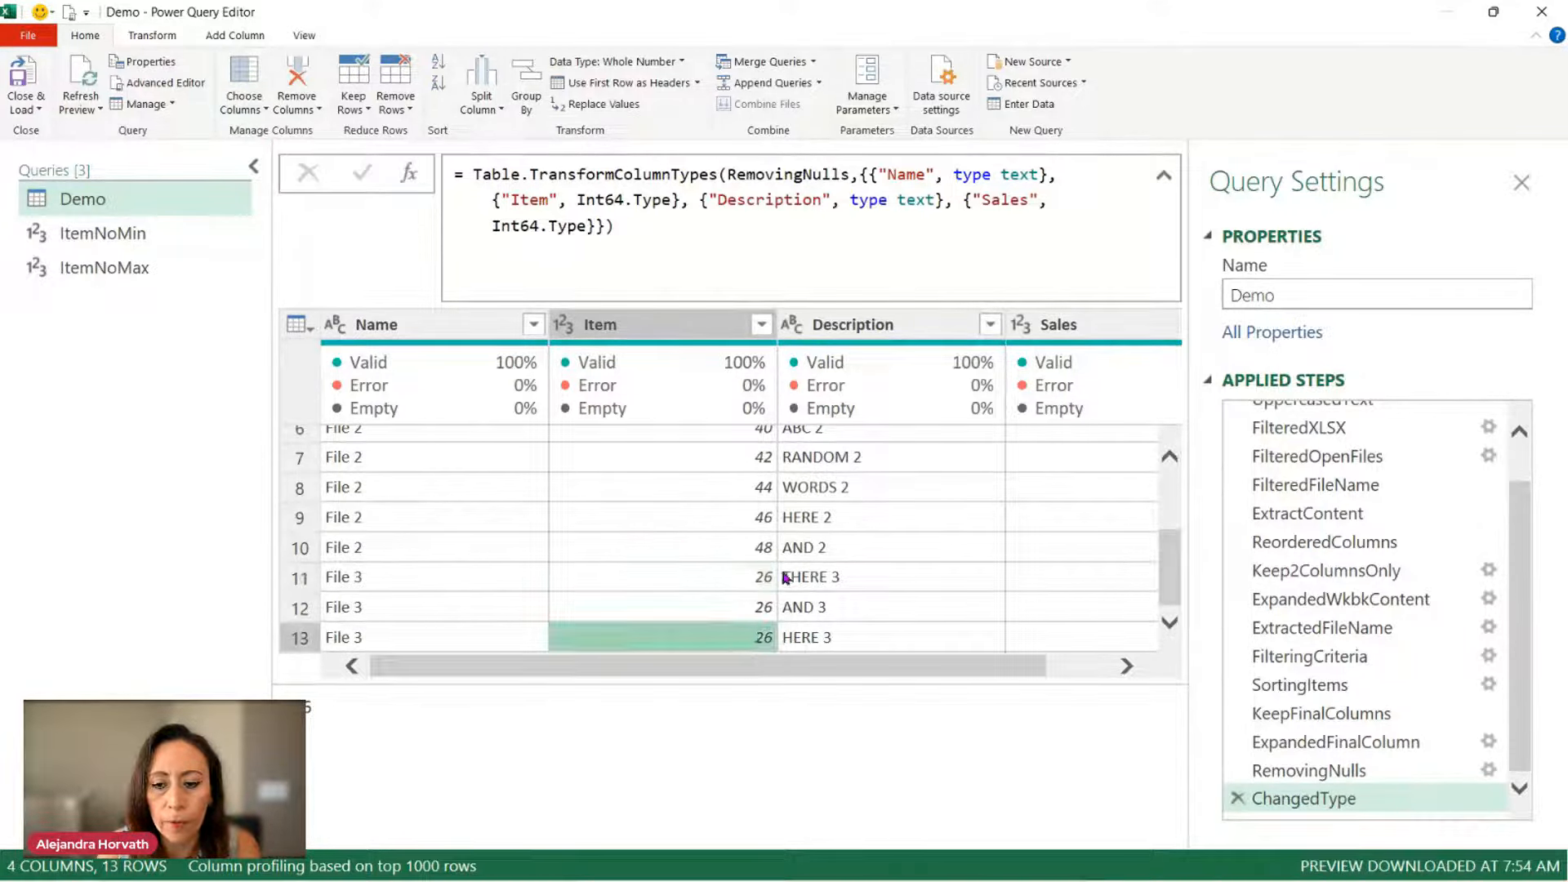
click(719, 580)
click(774, 641)
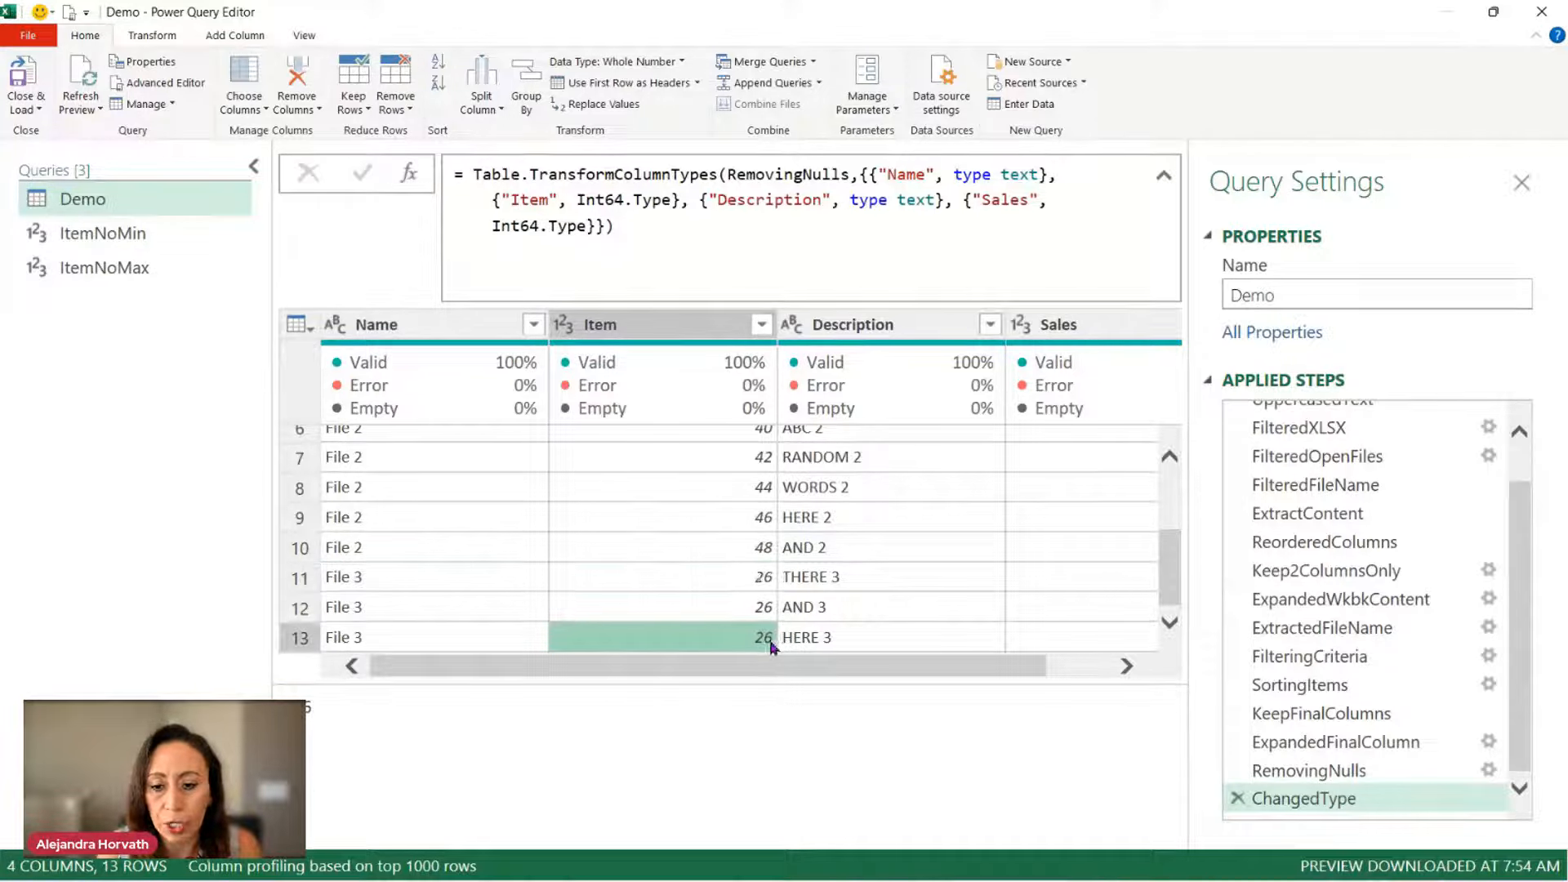
Step: Close the query editor and load the new ItemNoMin and ItemNoMax queries as connections only
click(183, 270)
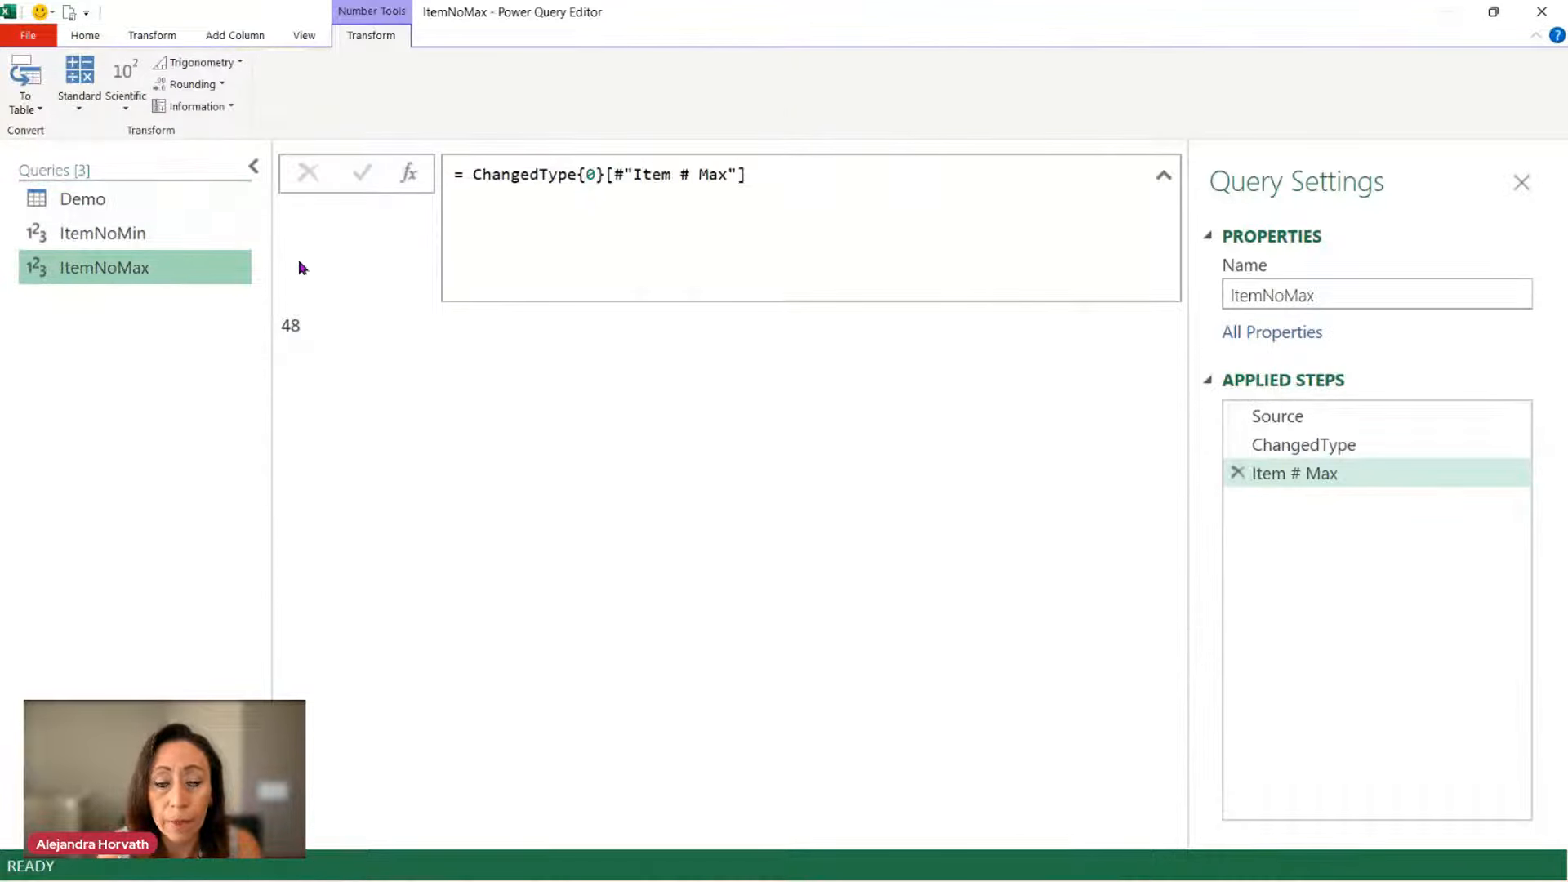
click(85, 35)
click(37, 108)
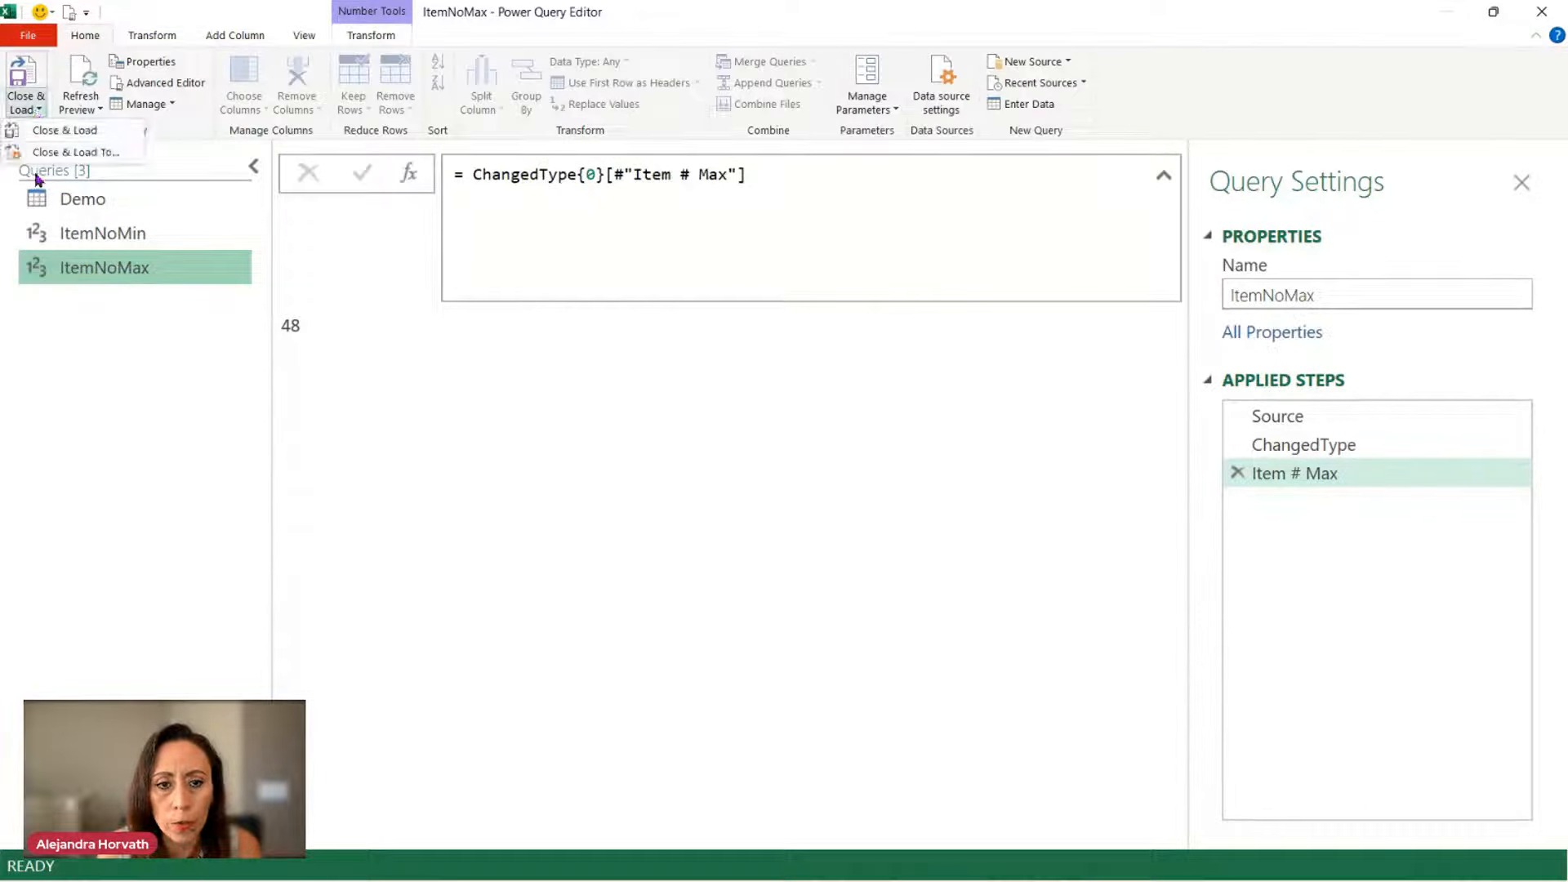
click(72, 151)
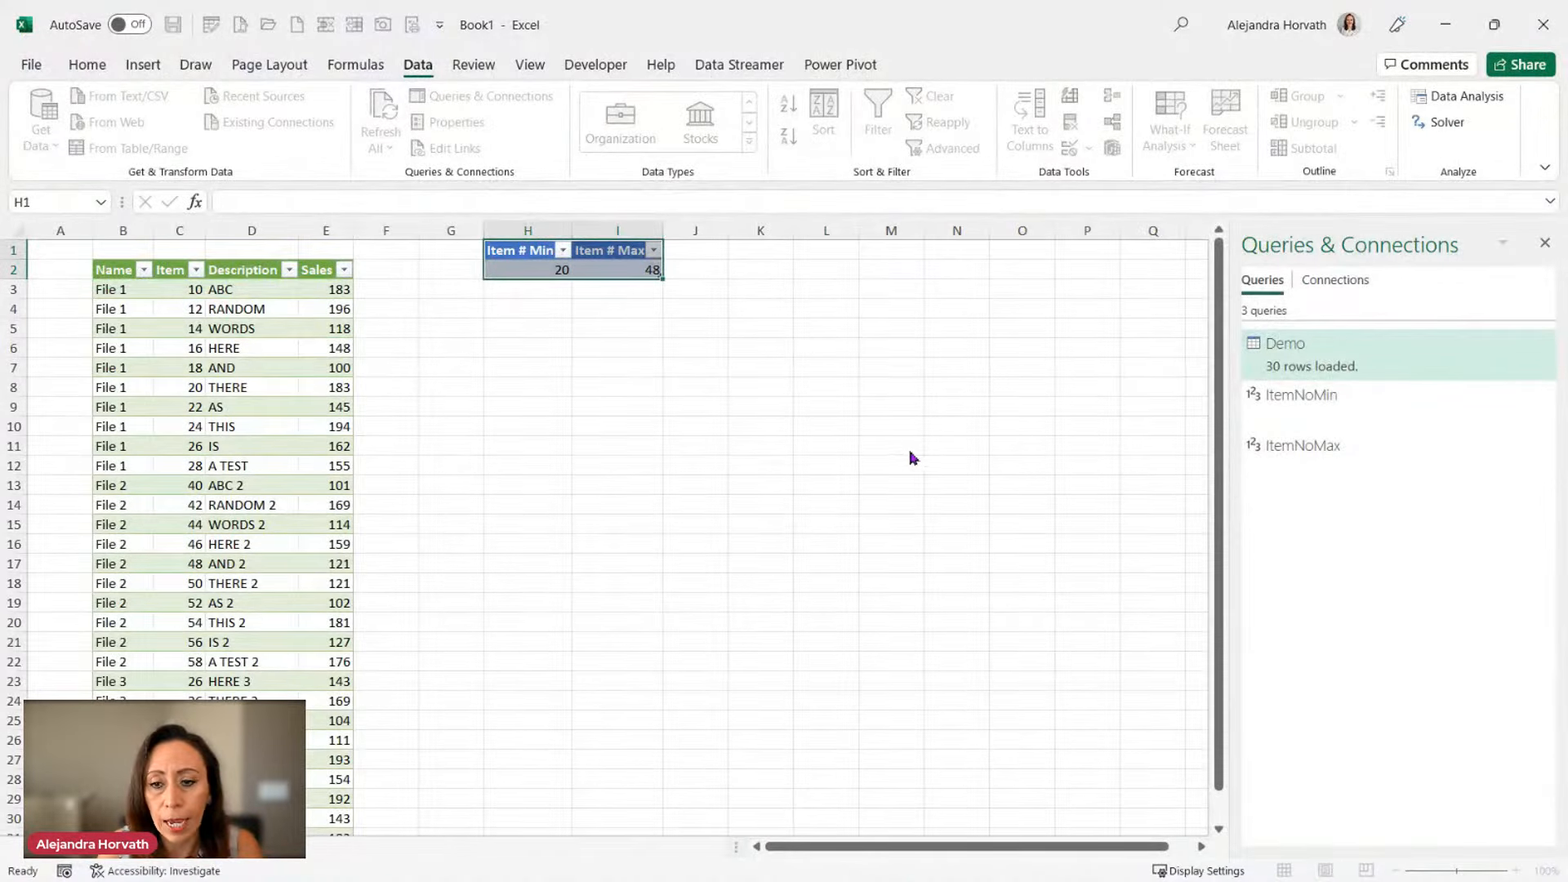
click(797, 379)
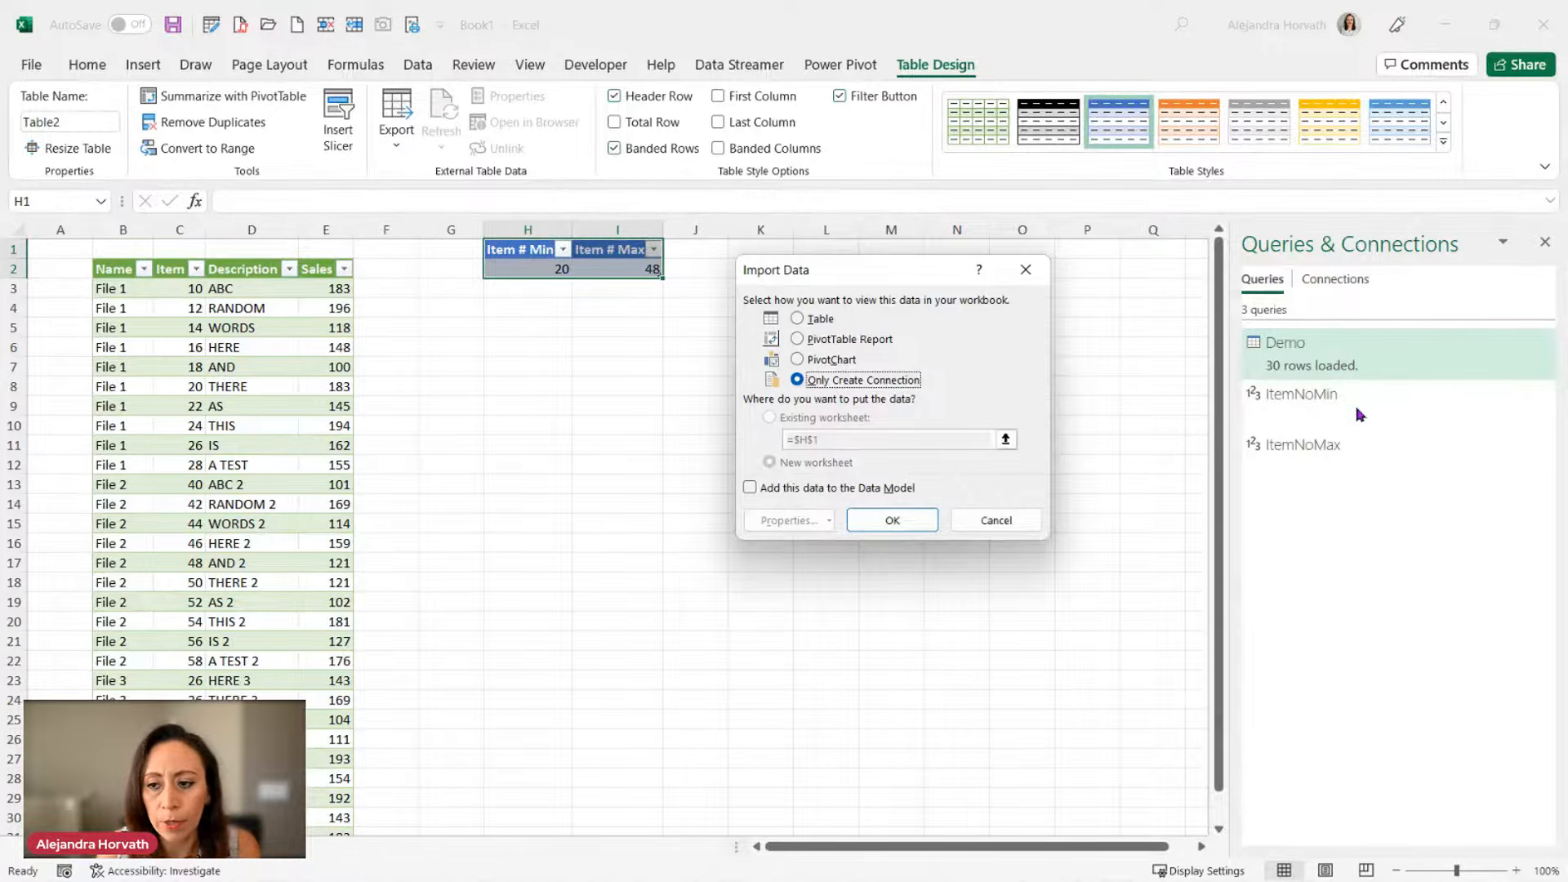
click(916, 519)
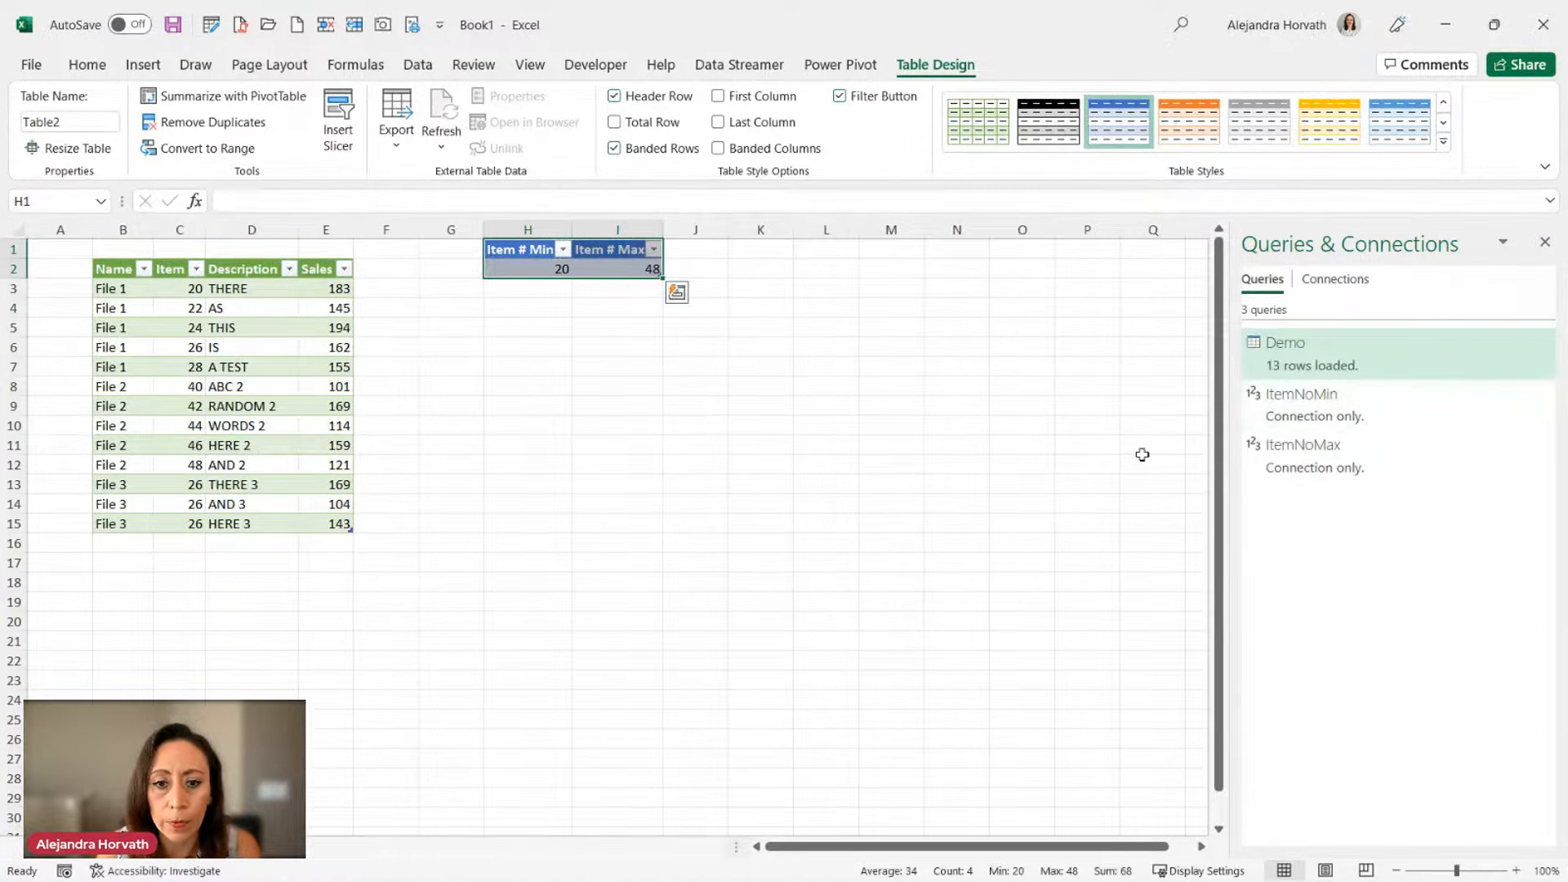
Step: Check the Item values for each file in the Demo table on the worksheet against the minimum and maximum limits
click(222, 331)
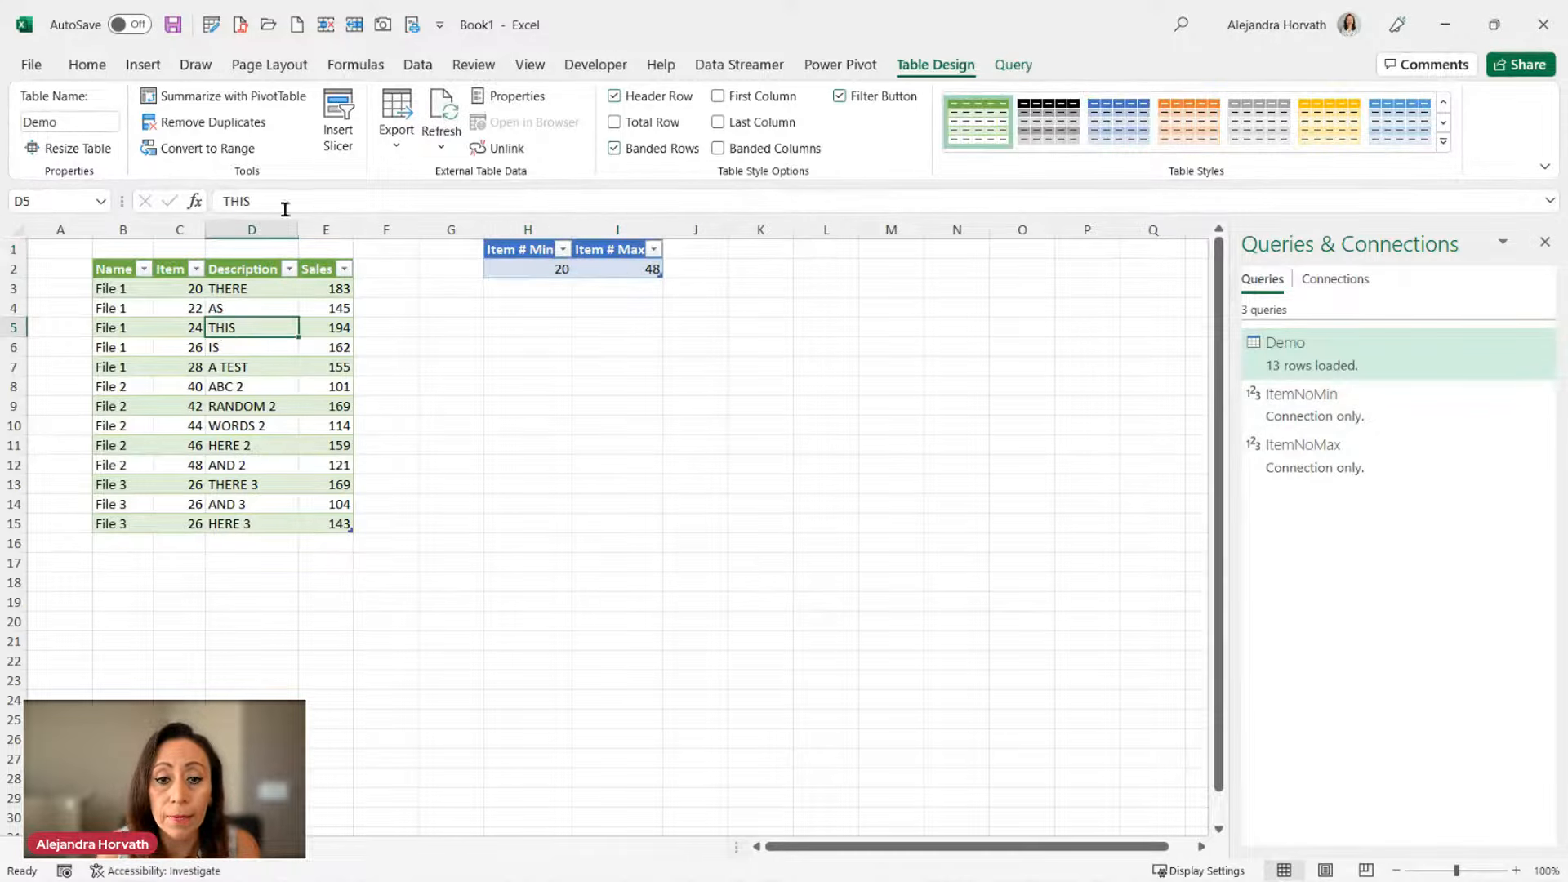
click(197, 289)
click(196, 425)
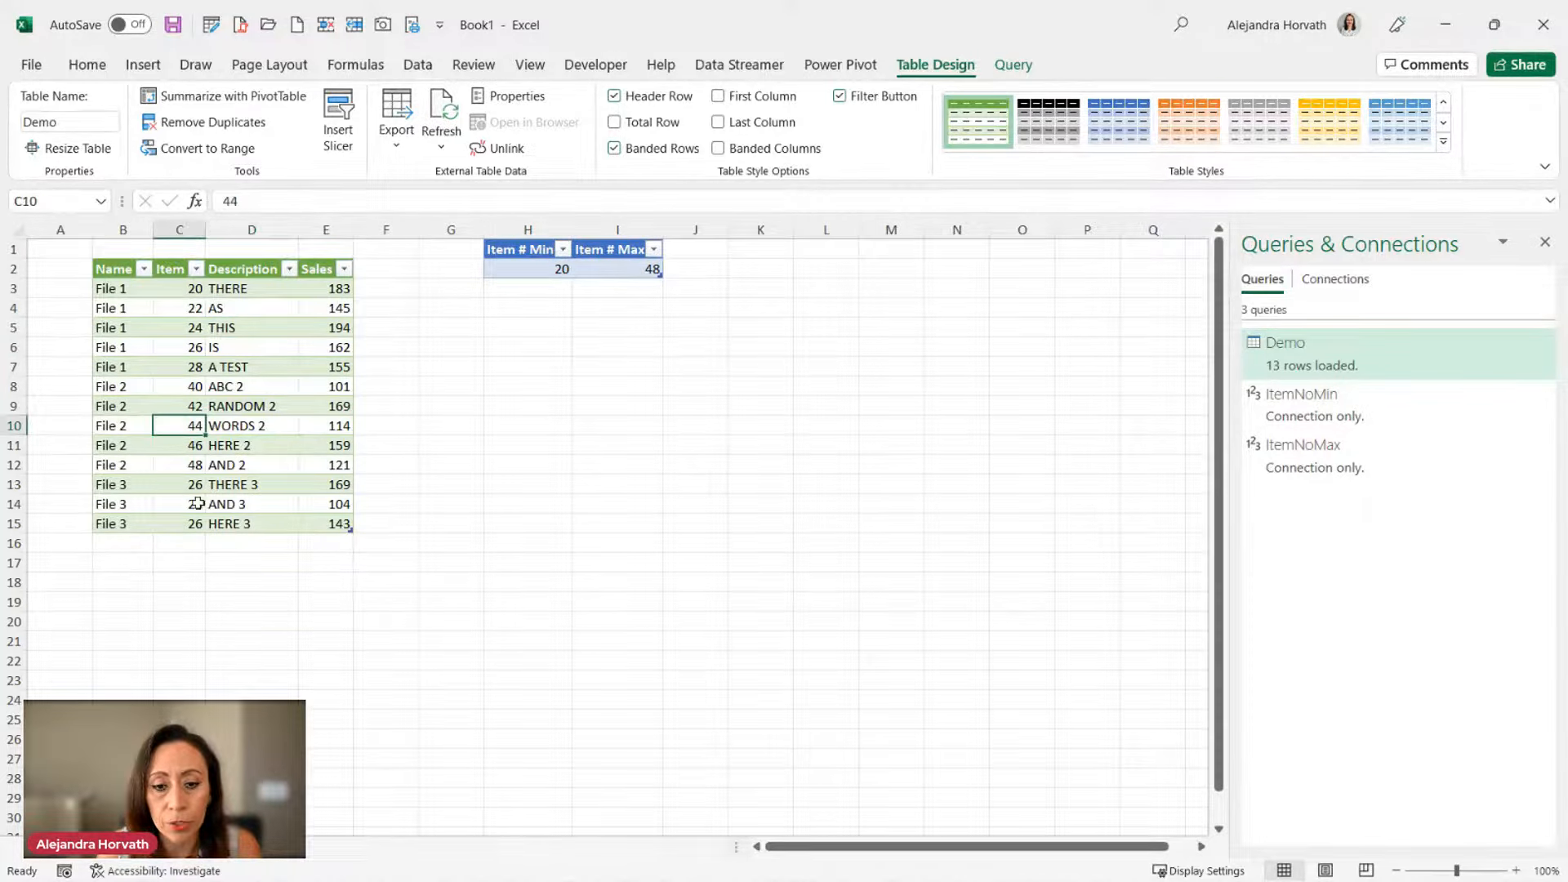
click(139, 488)
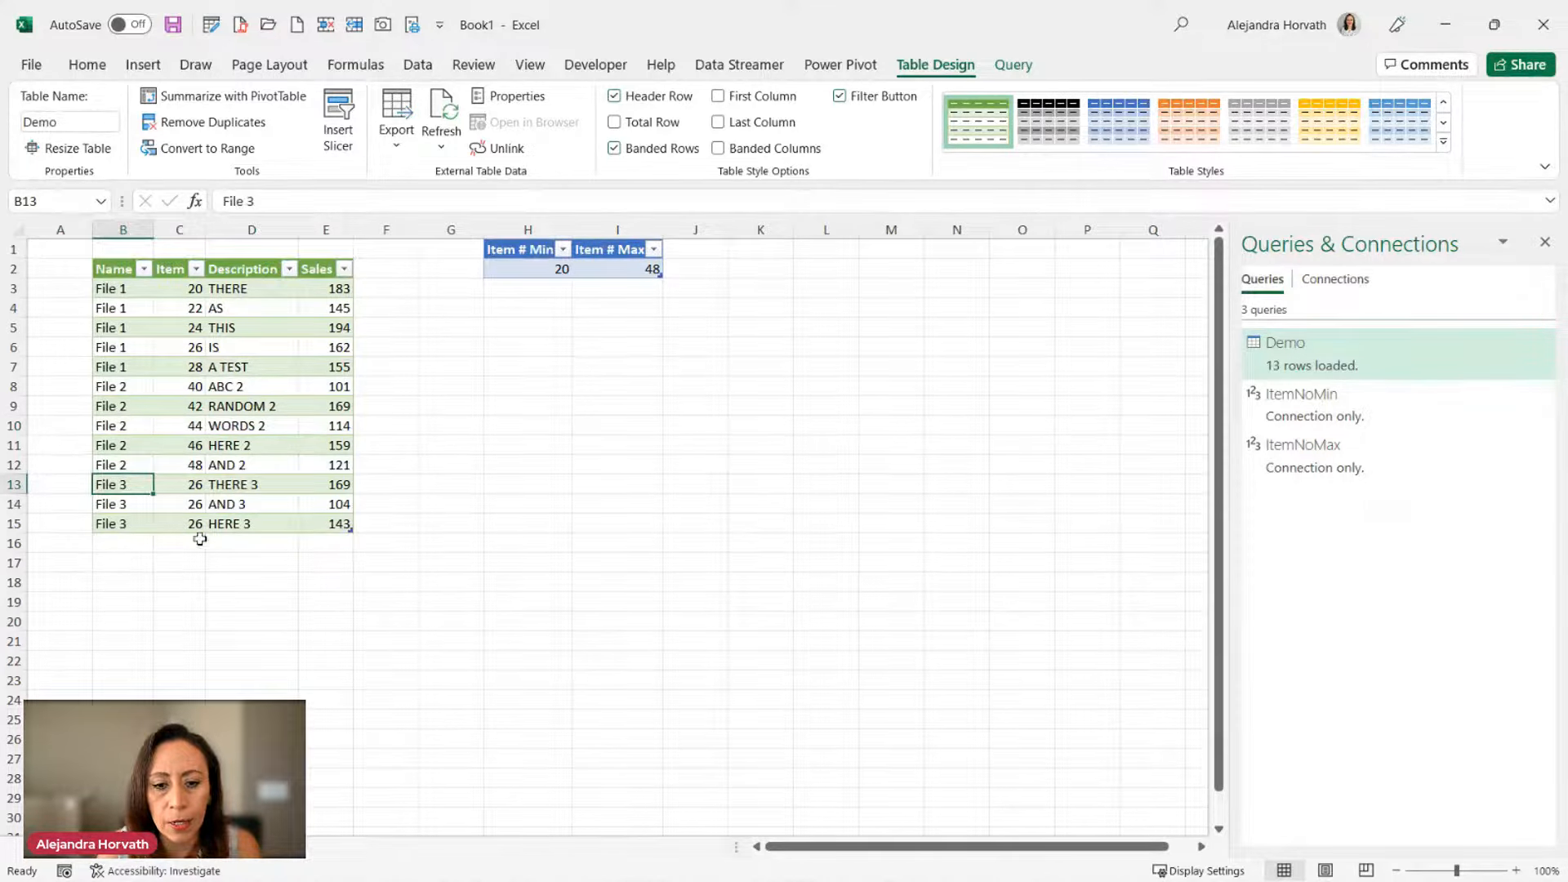
Step: Set the Item # Max value in the worksheet limits table to 80
click(616, 268)
text(80)
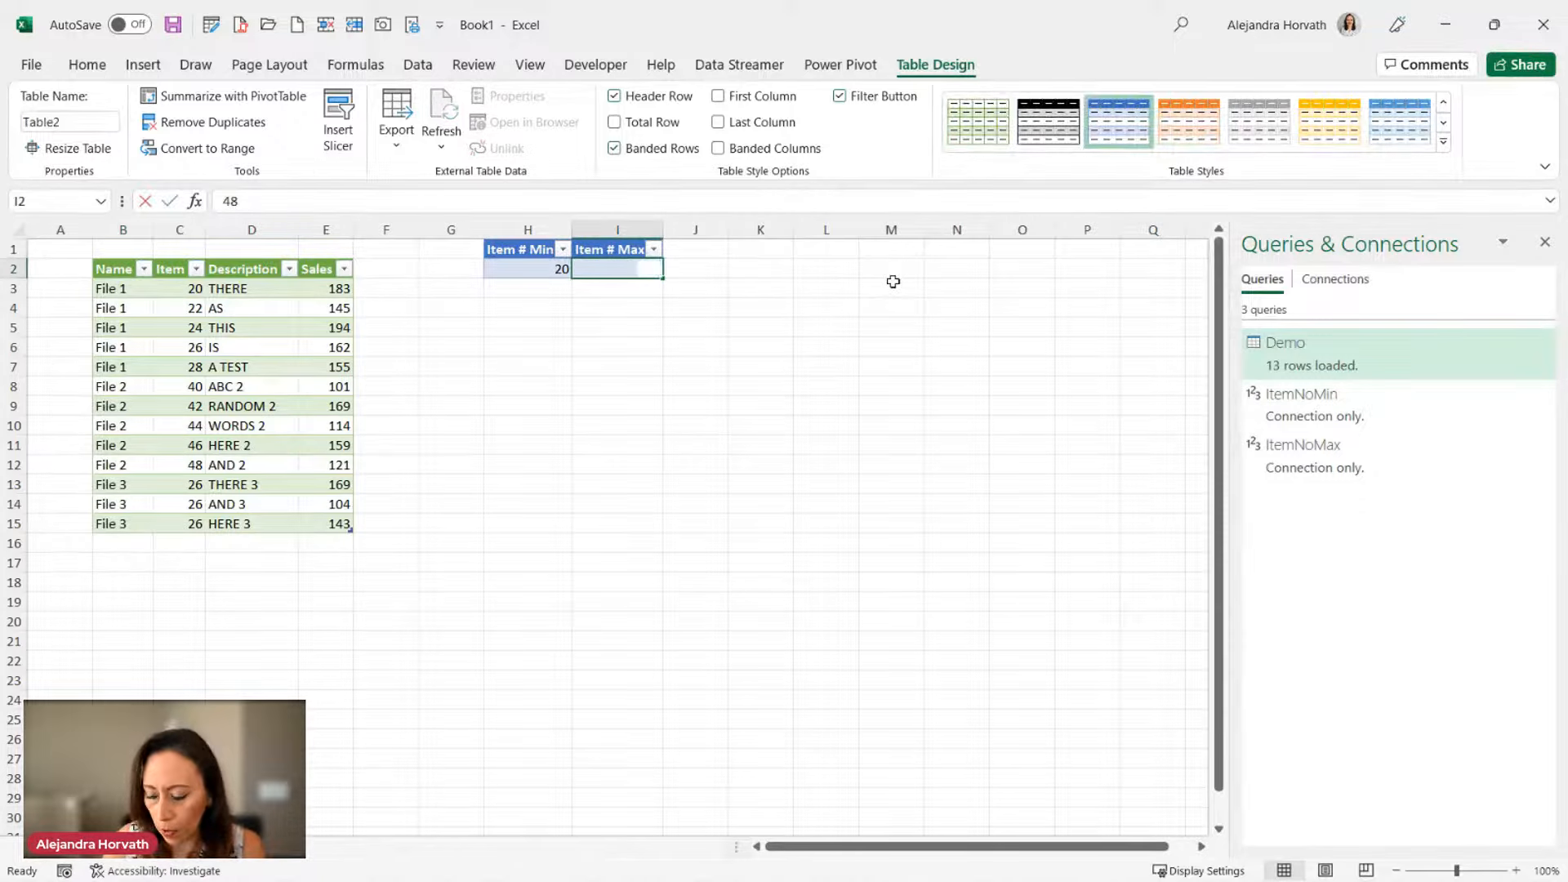
key(Return)
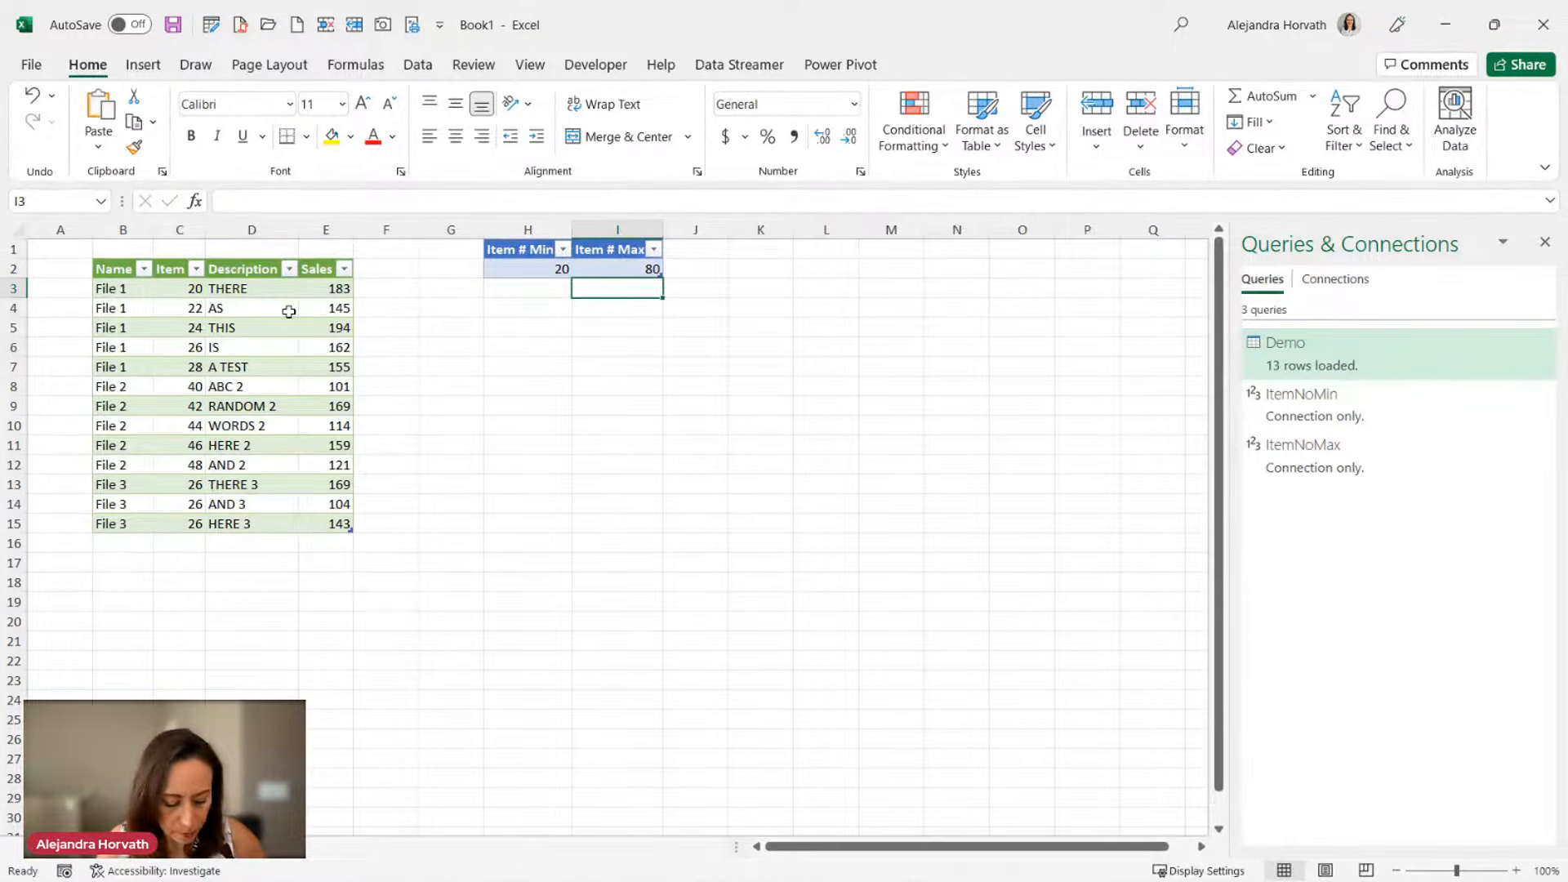
scroll(401, 604, down, 1)
scroll(474, 531, up, 2)
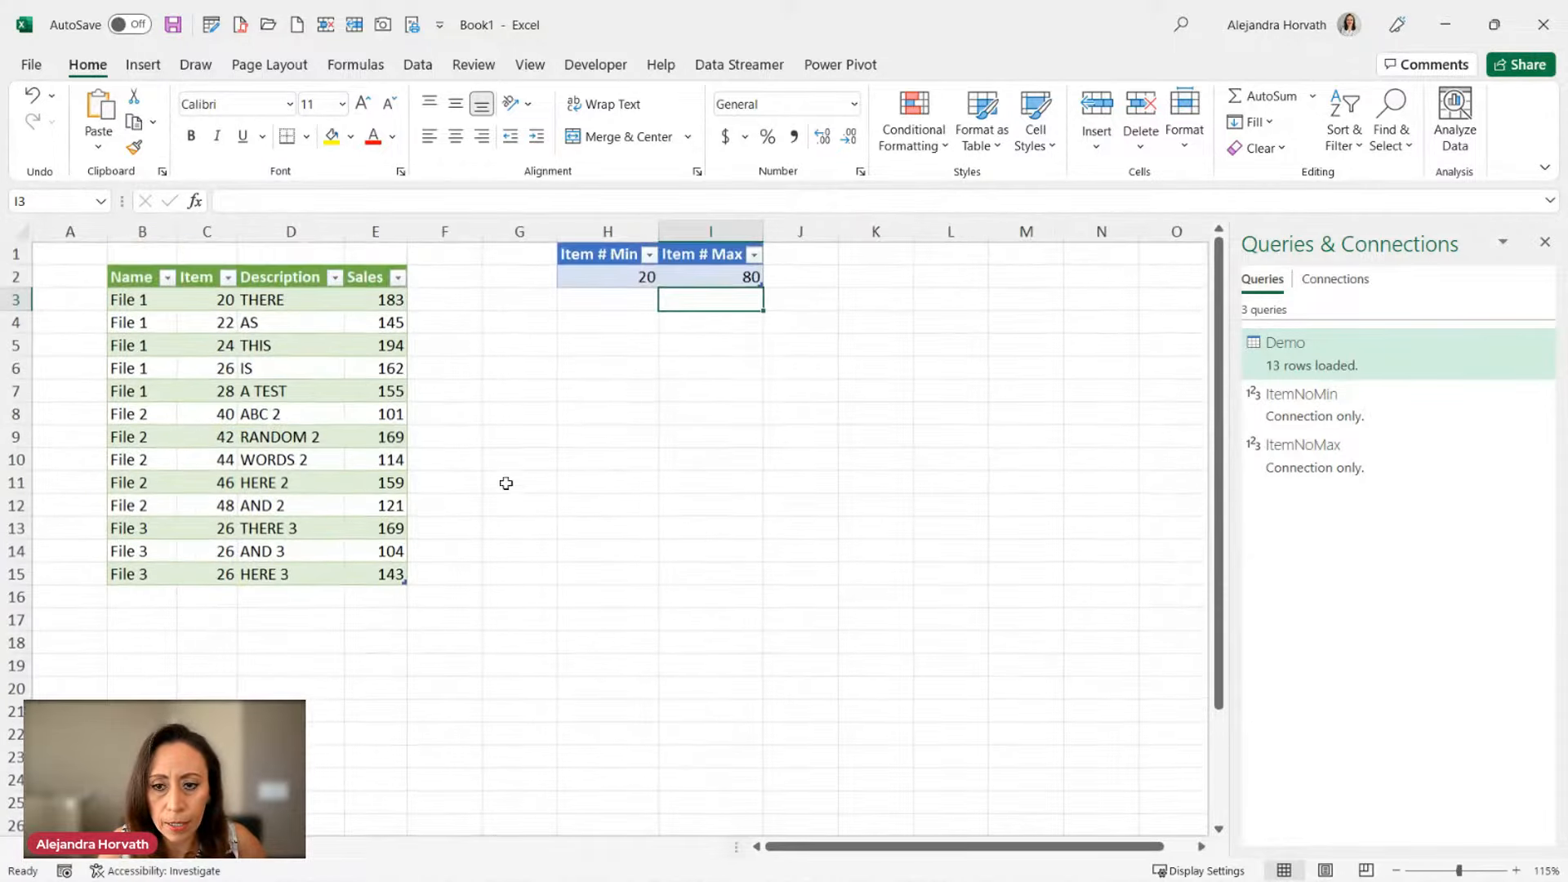
Step: Refresh the Demo table on the worksheet to apply the current Item # Max limit
click(741, 272)
click(313, 347)
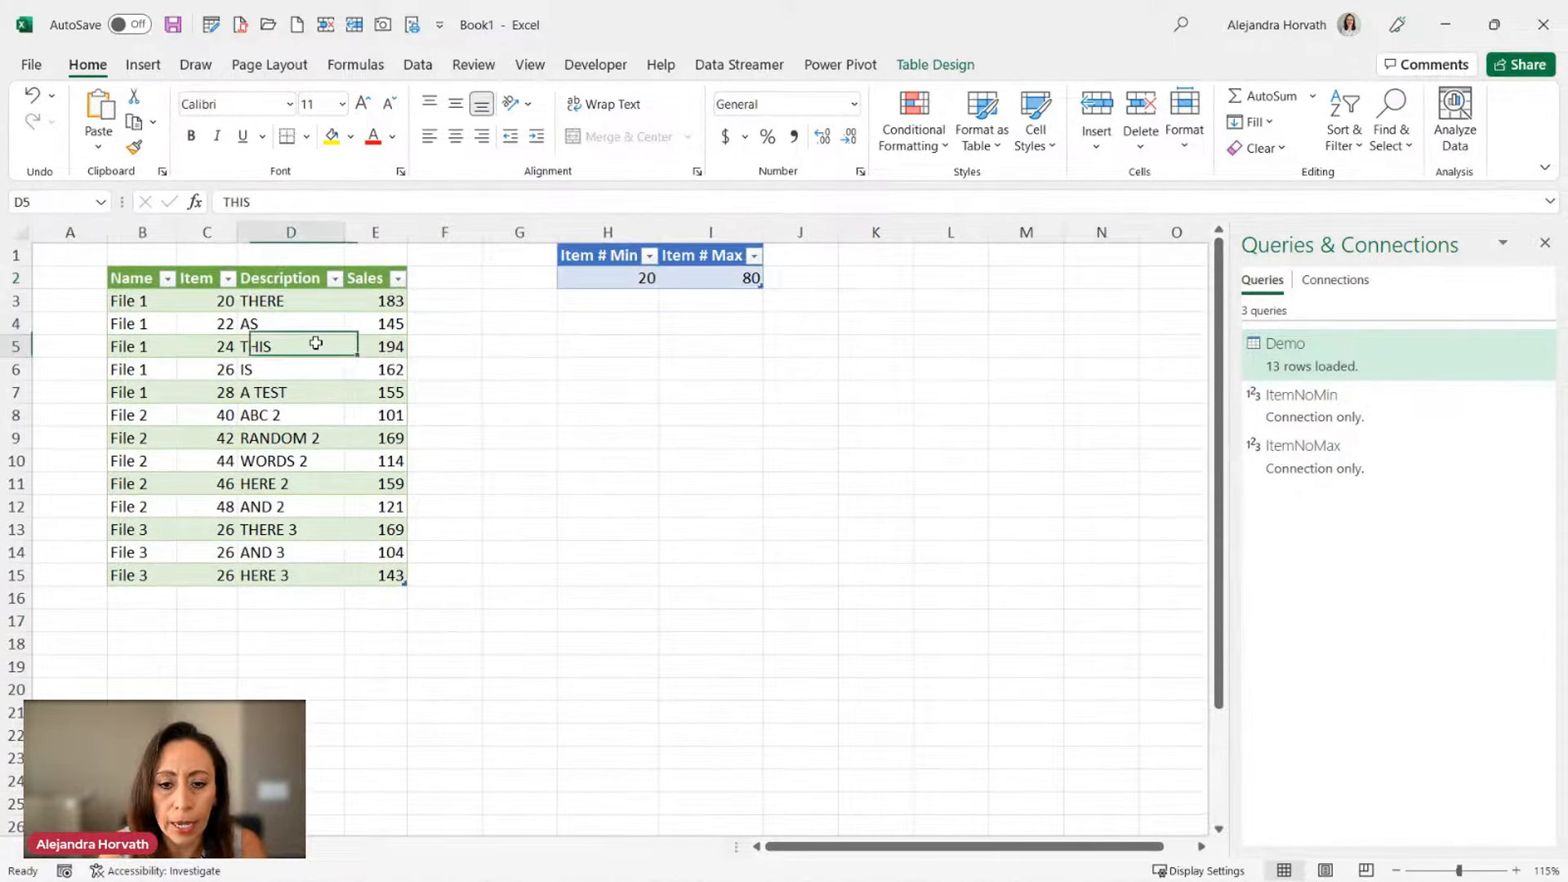
right_click(311, 349)
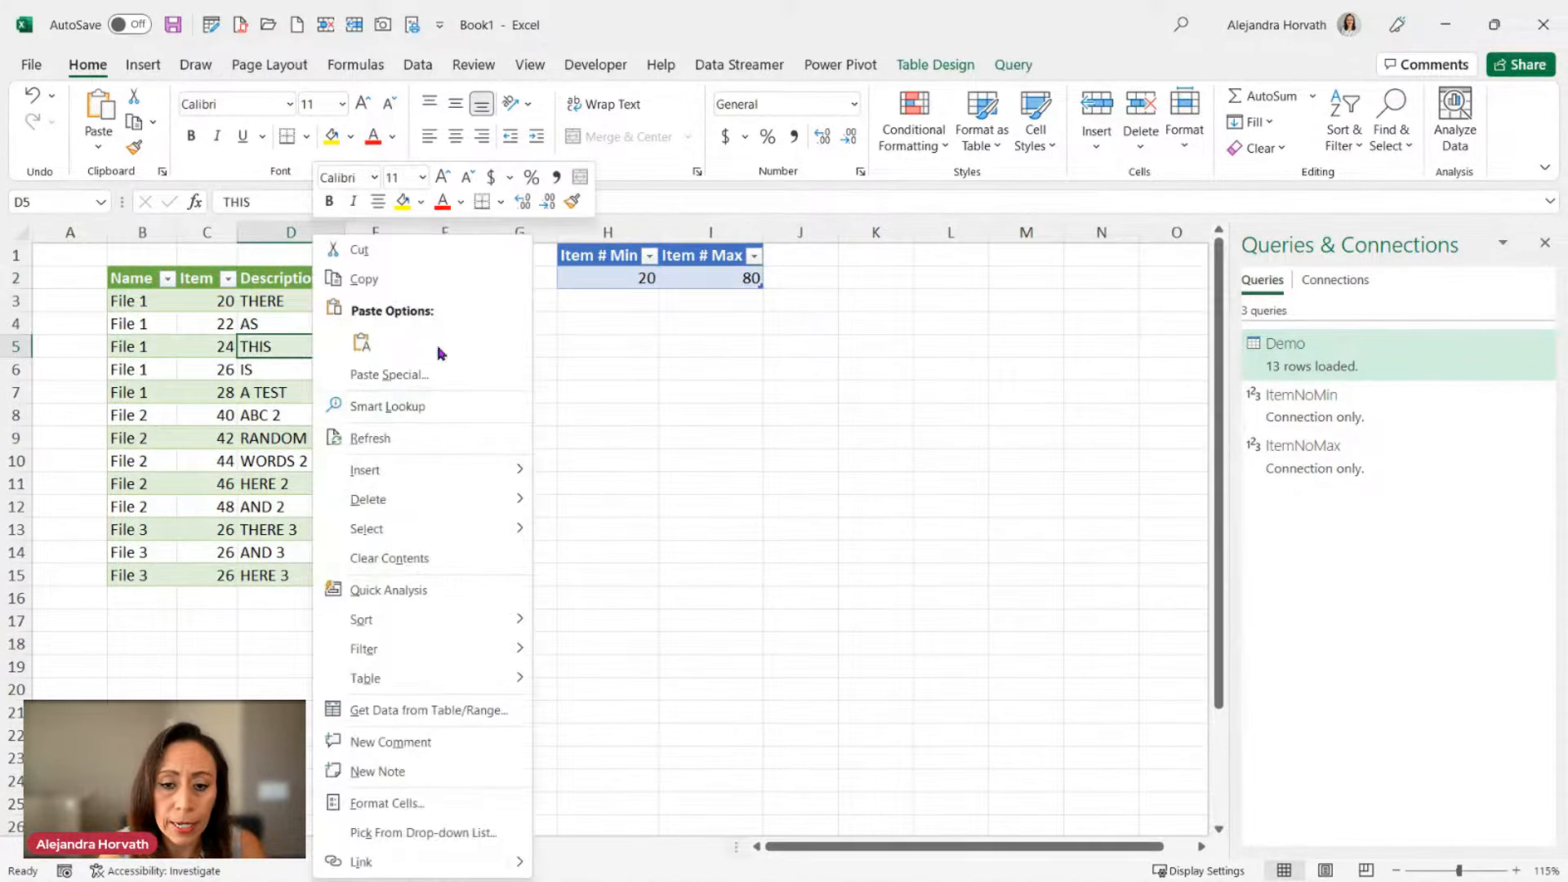
click(454, 437)
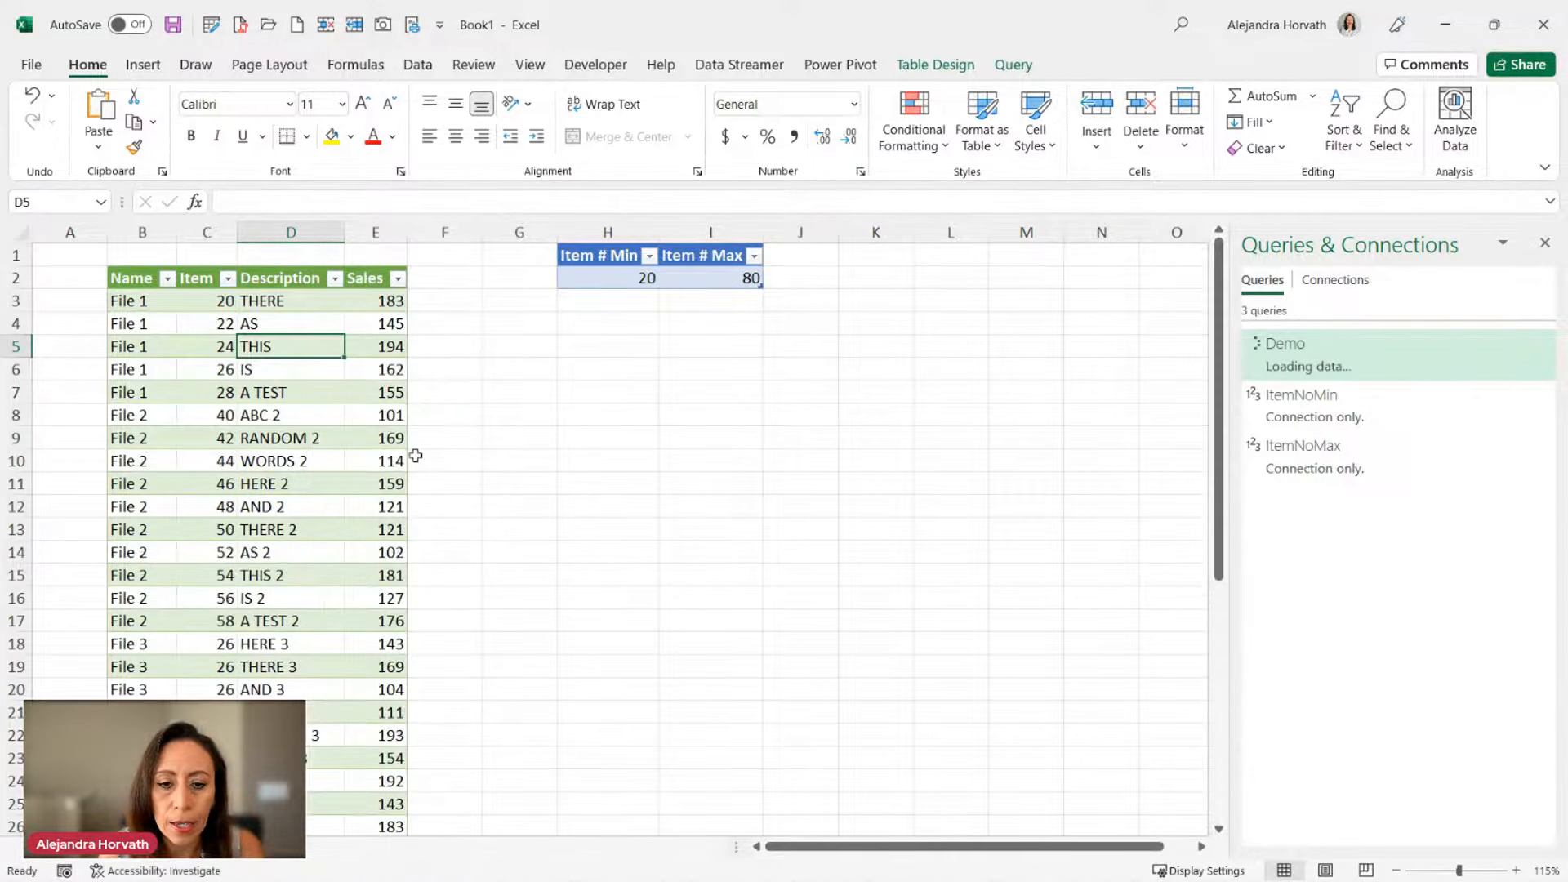
Step: Examine the File 3 Item values in the refreshed Demo table and compare them with the Item # Min and Item # Max limits
scroll(301, 400, down, 1)
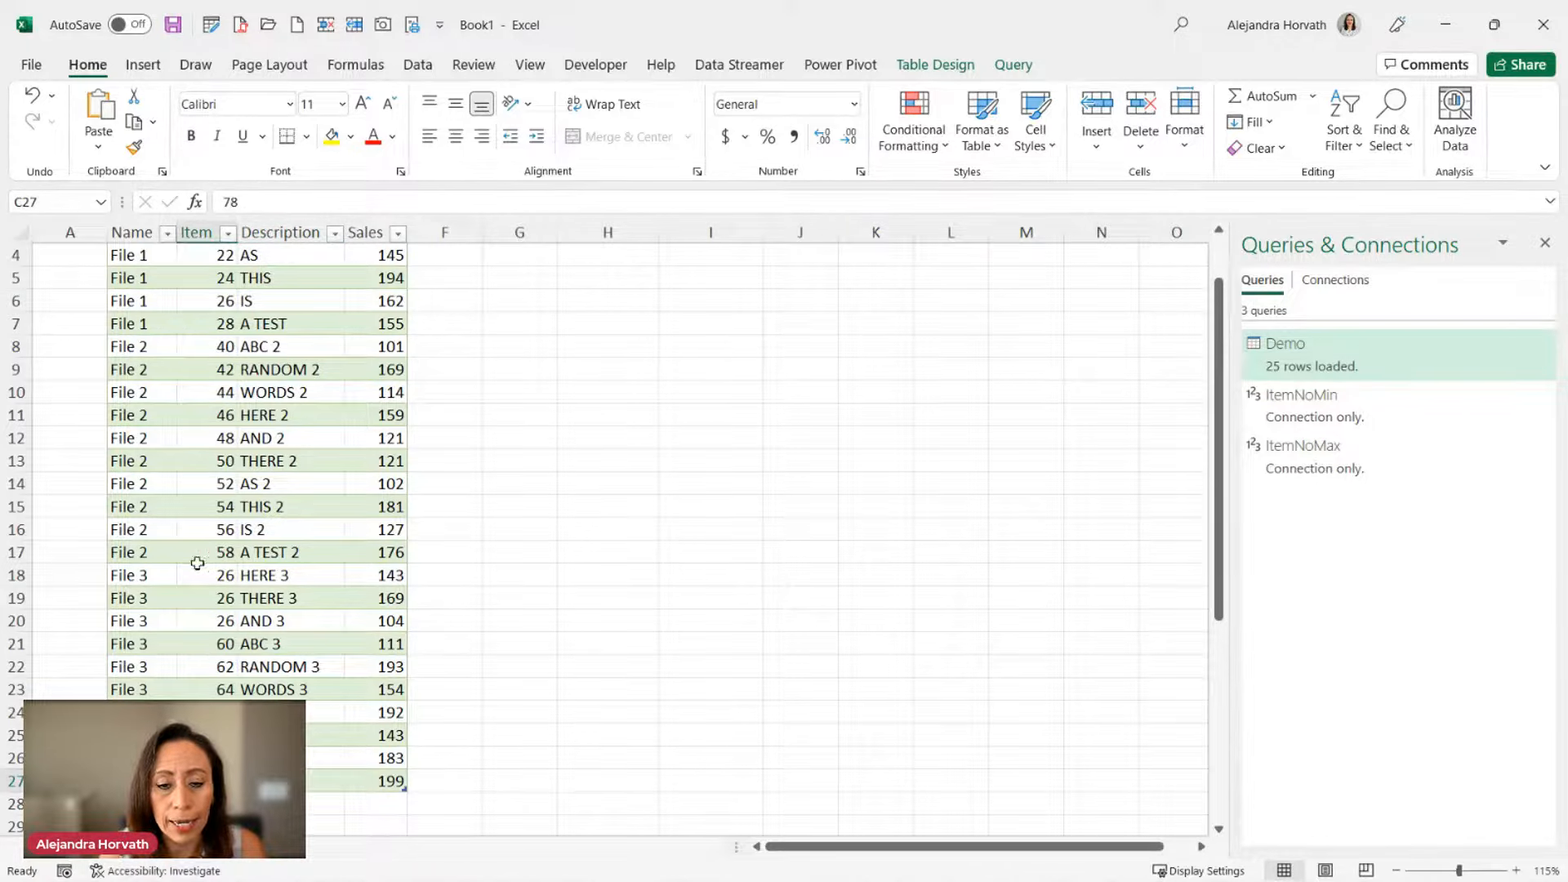
drag(172, 574, 205, 781)
click(205, 645)
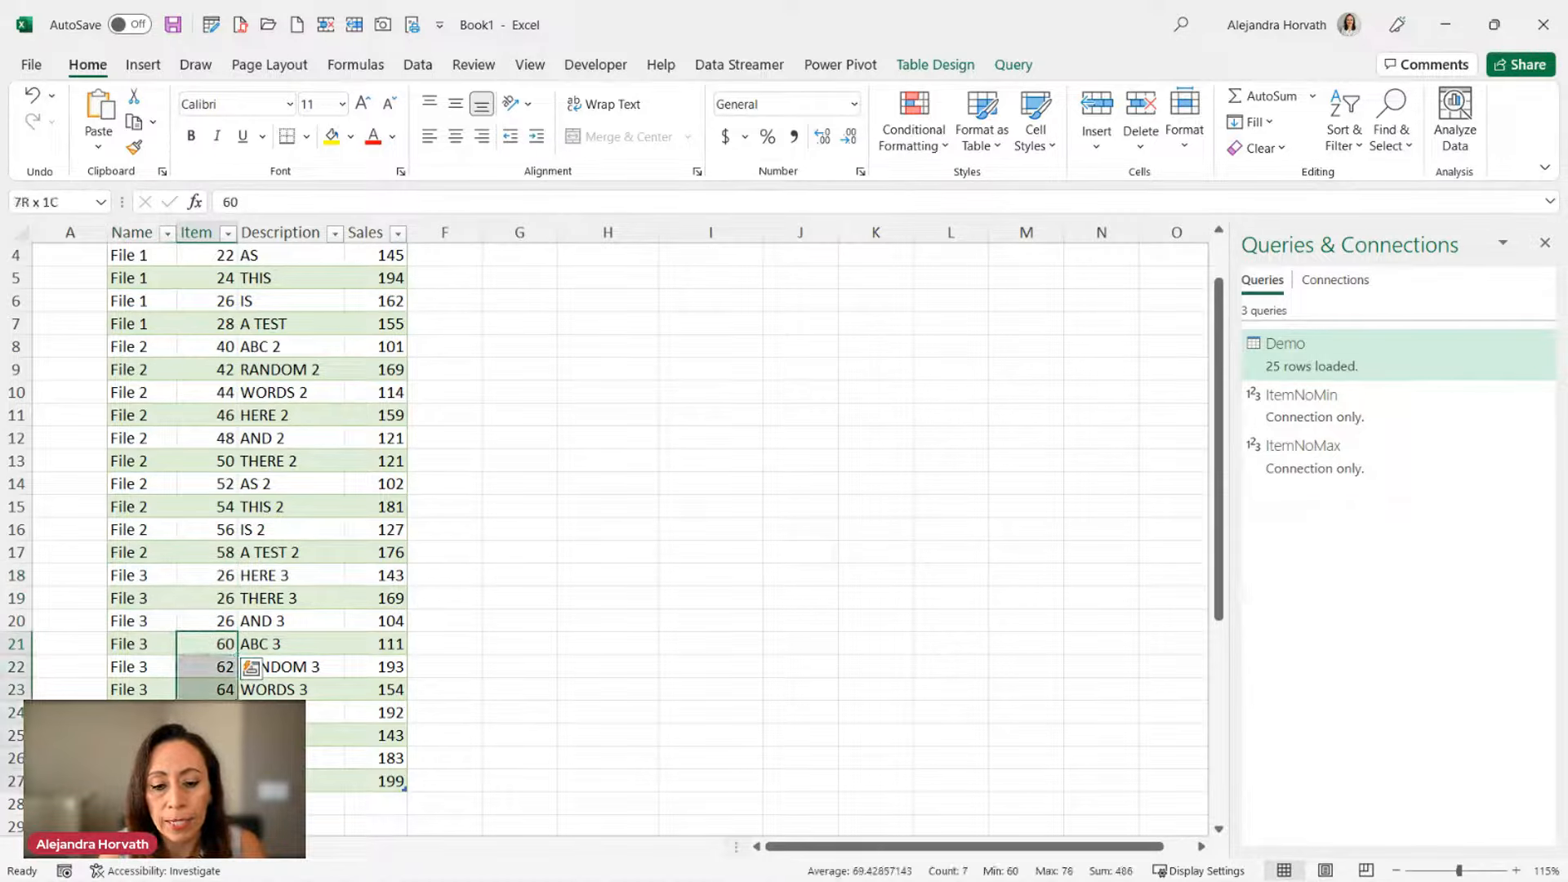
drag(210, 576, 210, 781)
scroll(210, 780, up, 1)
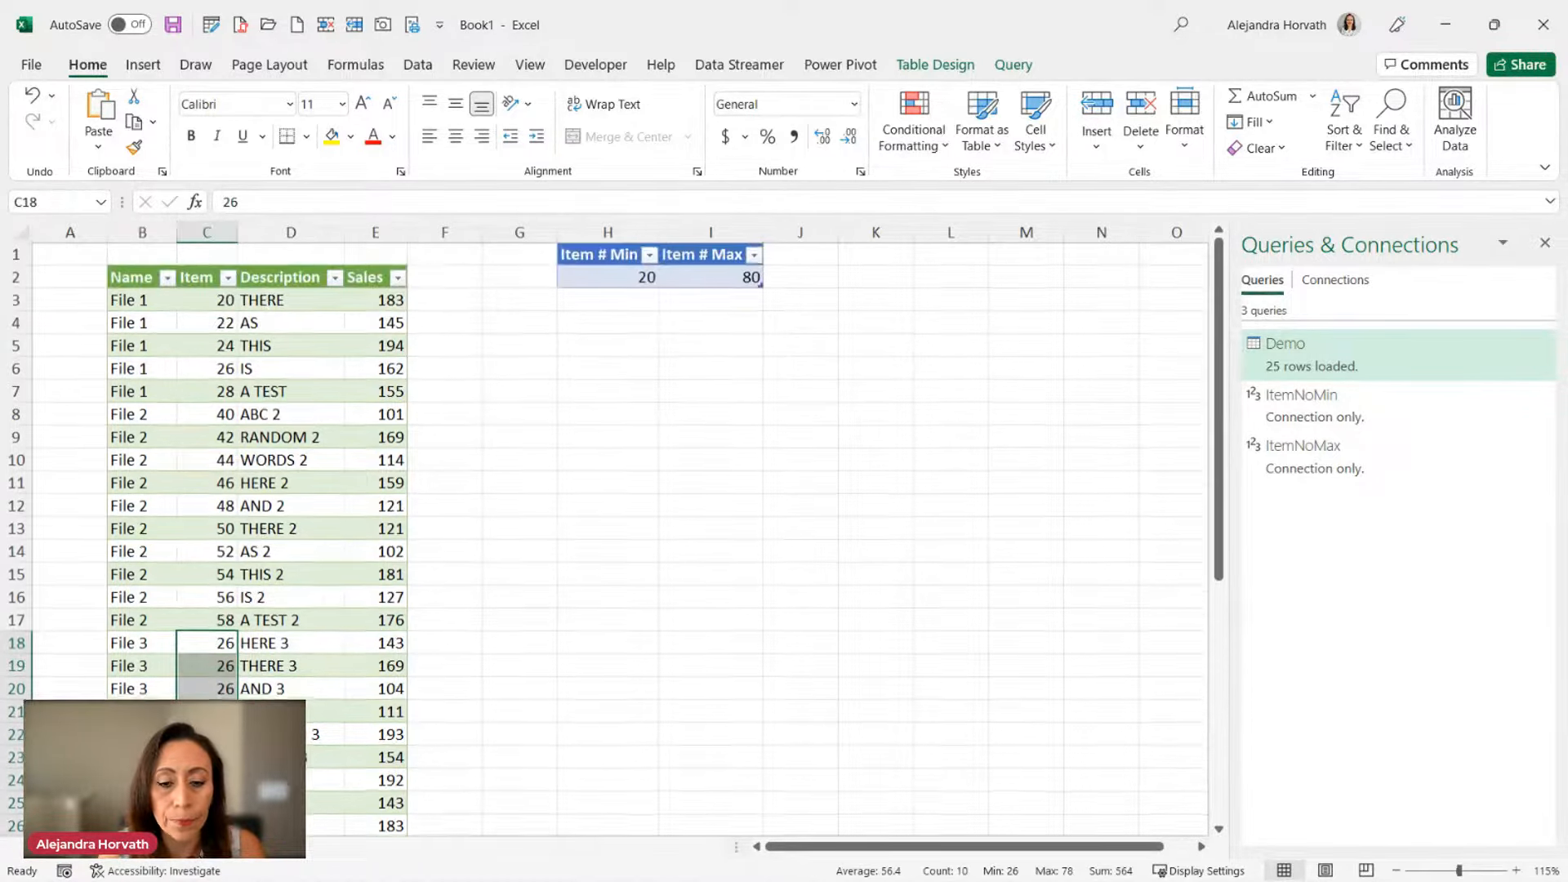
click(478, 411)
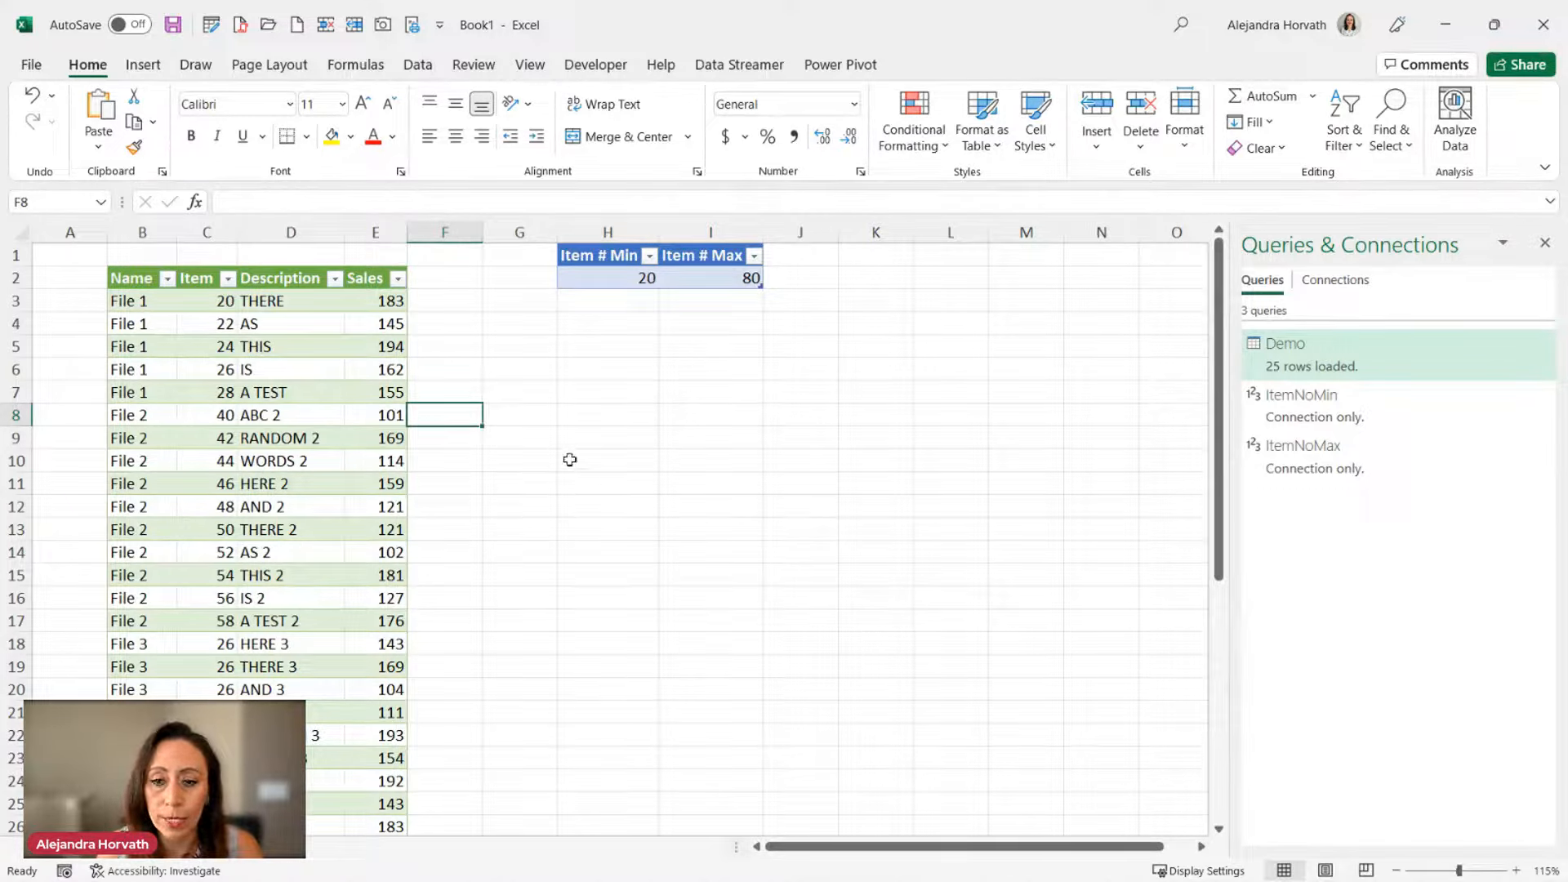
click(310, 339)
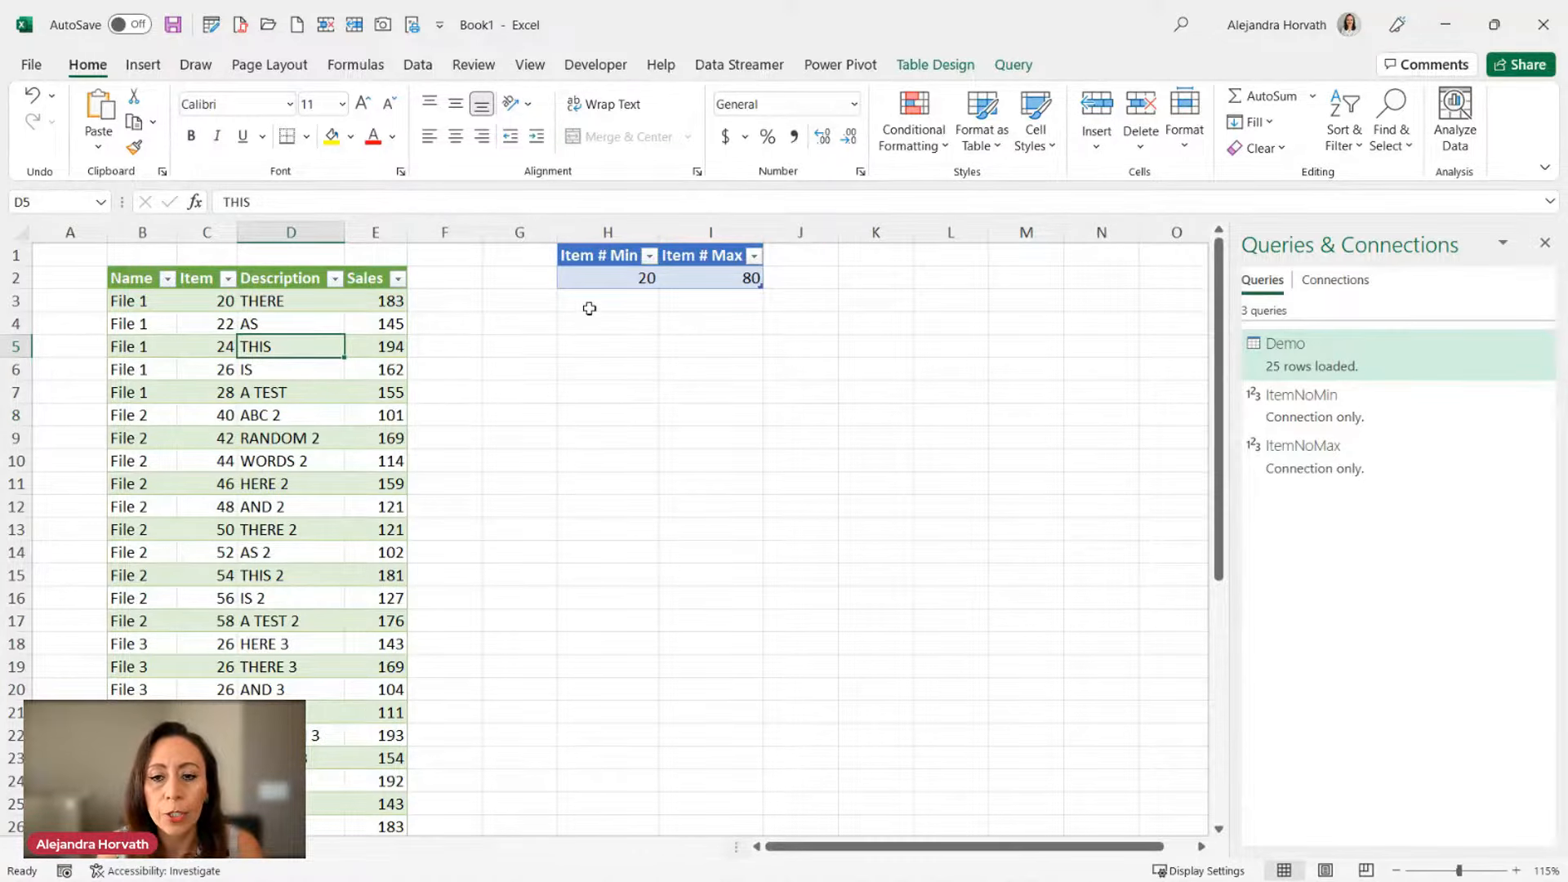
click(596, 281)
click(746, 276)
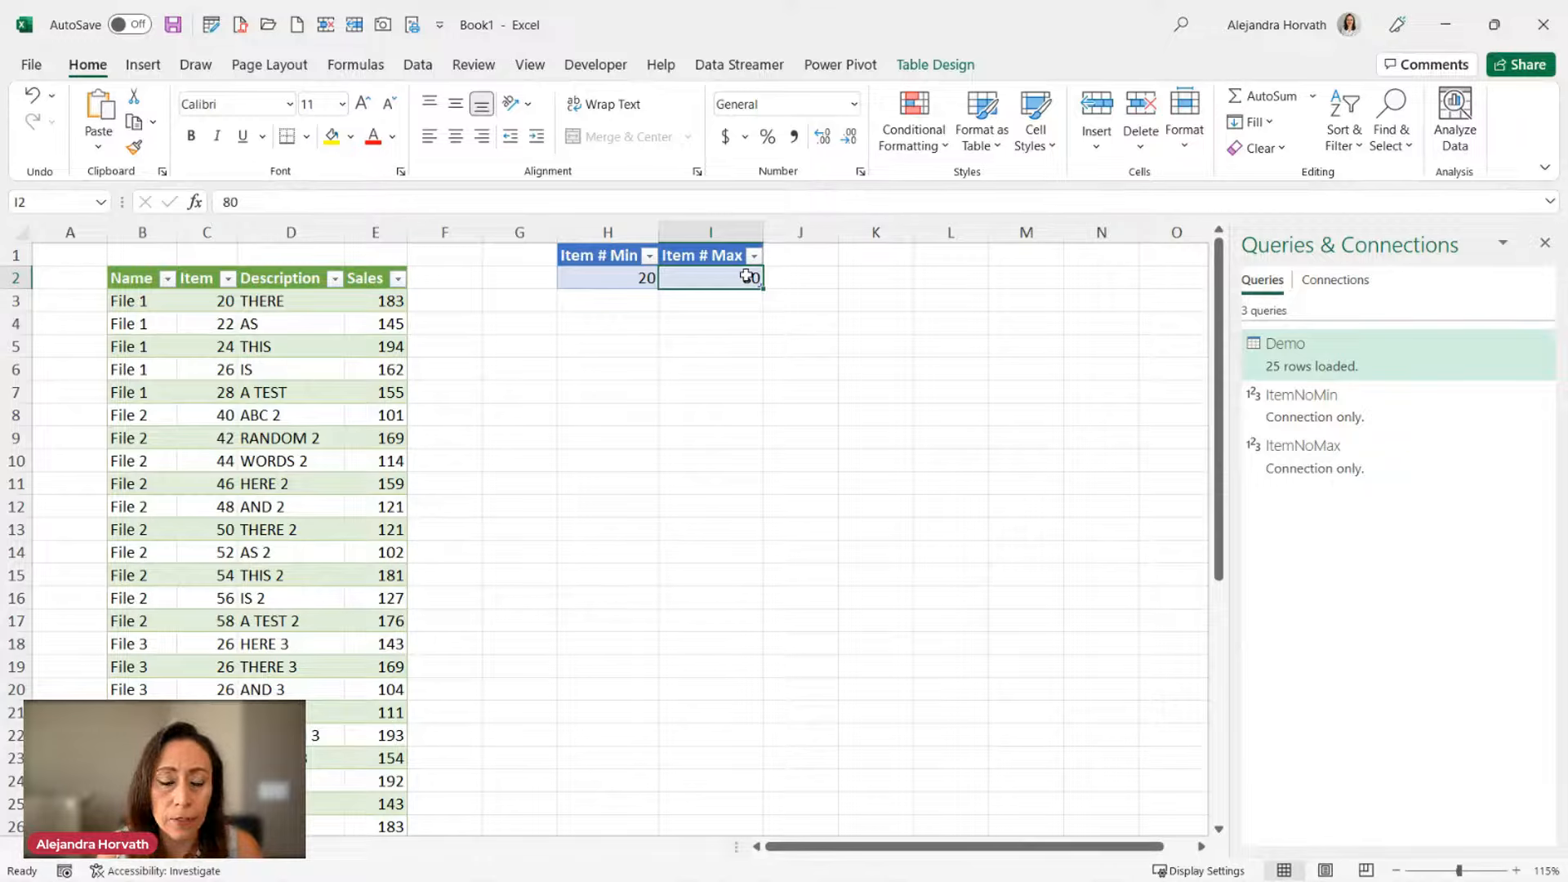
click(645, 277)
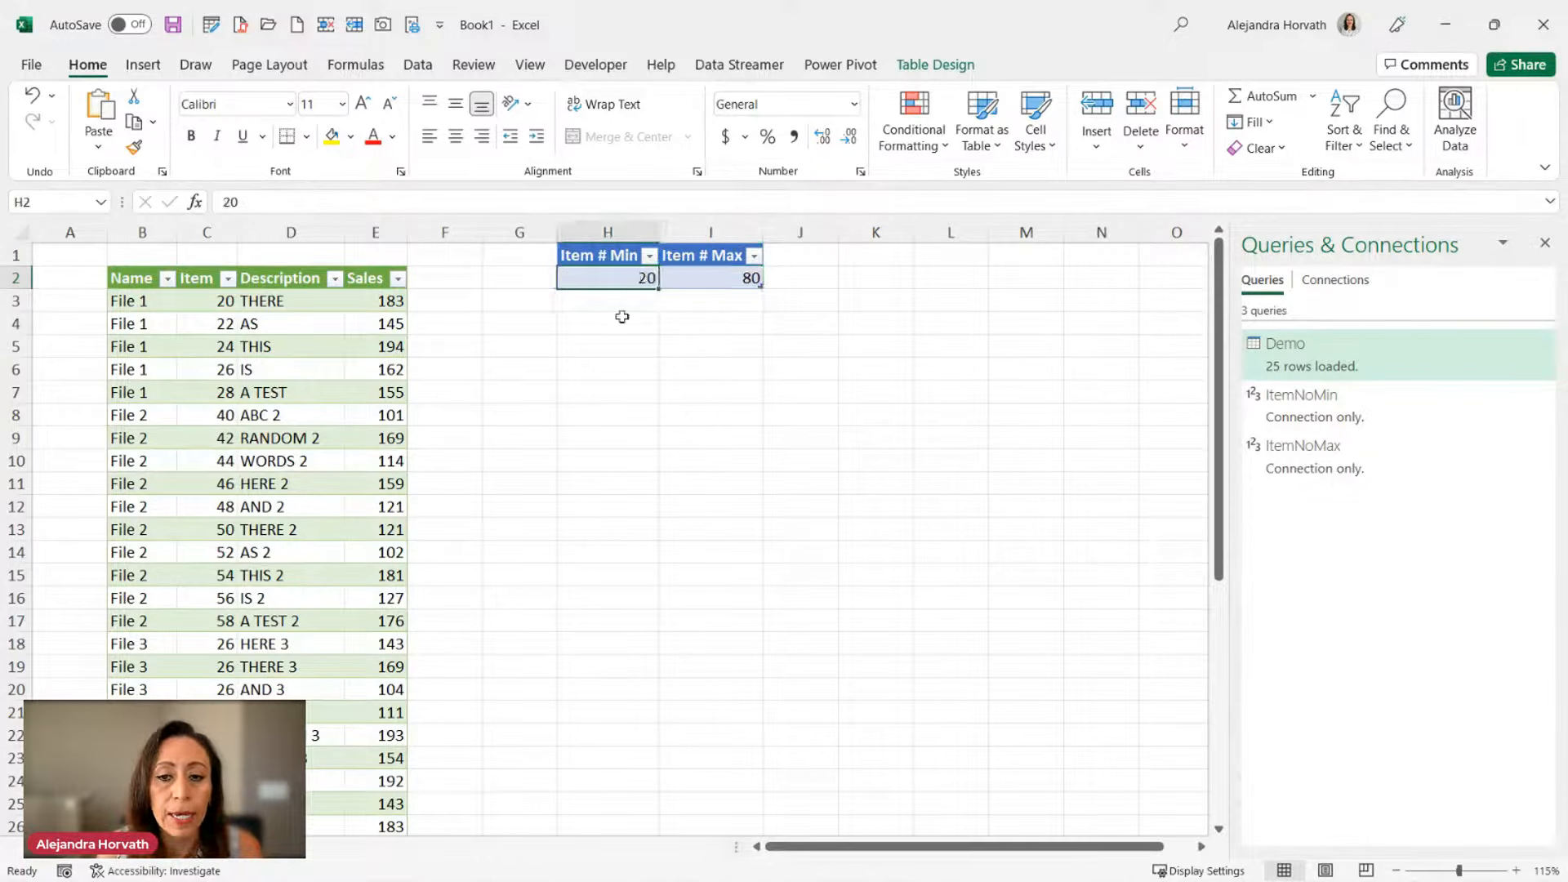
click(269, 383)
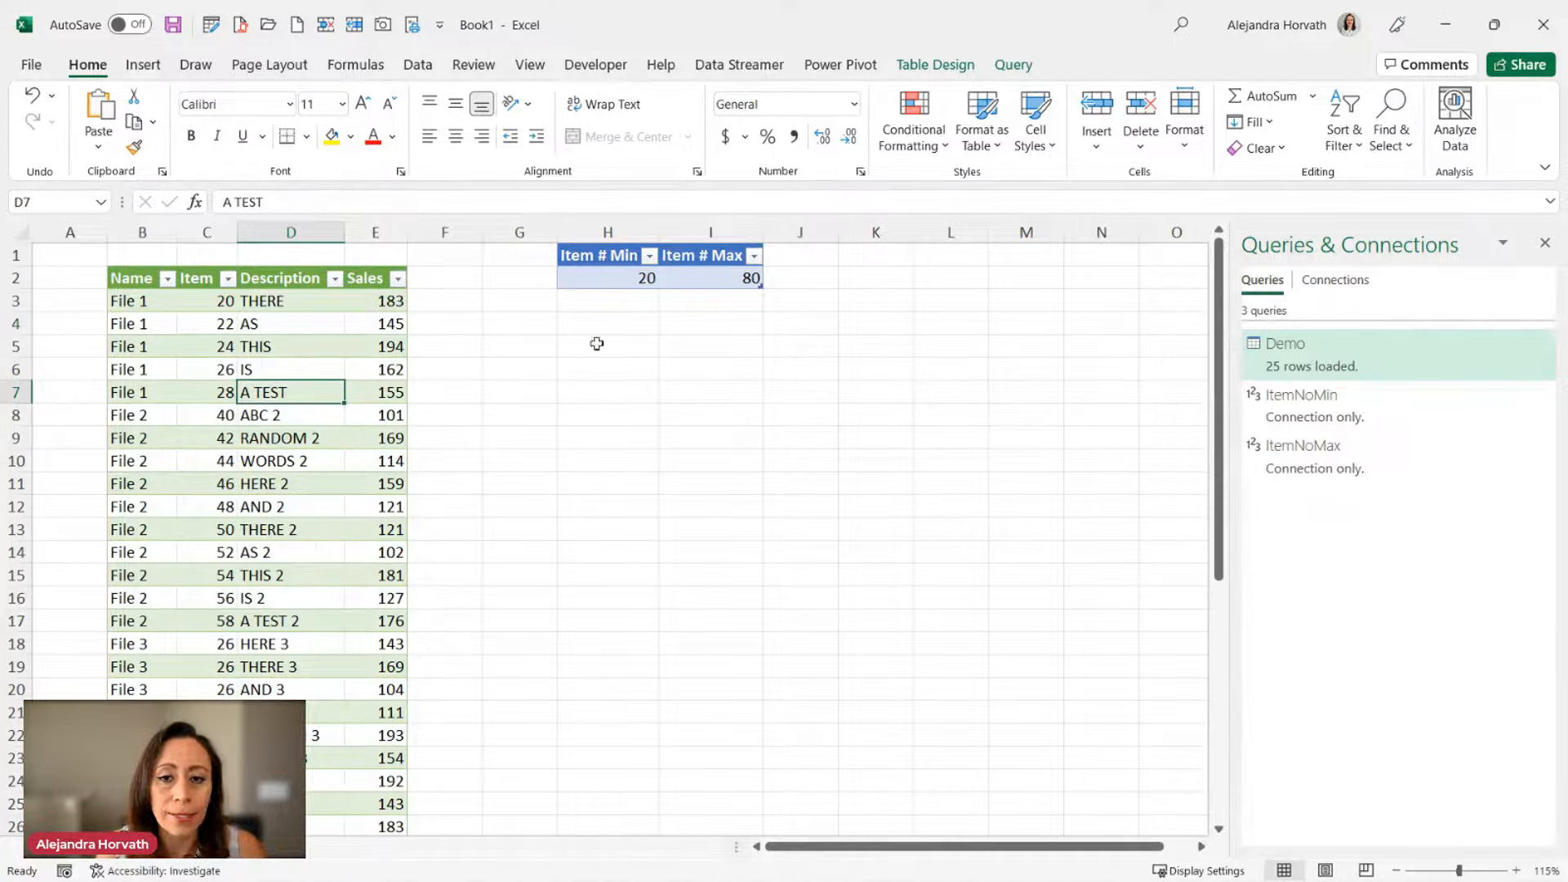
Step: Set the Item # Min value in the worksheet limits table to 40 and refresh the Demo table
click(616, 280)
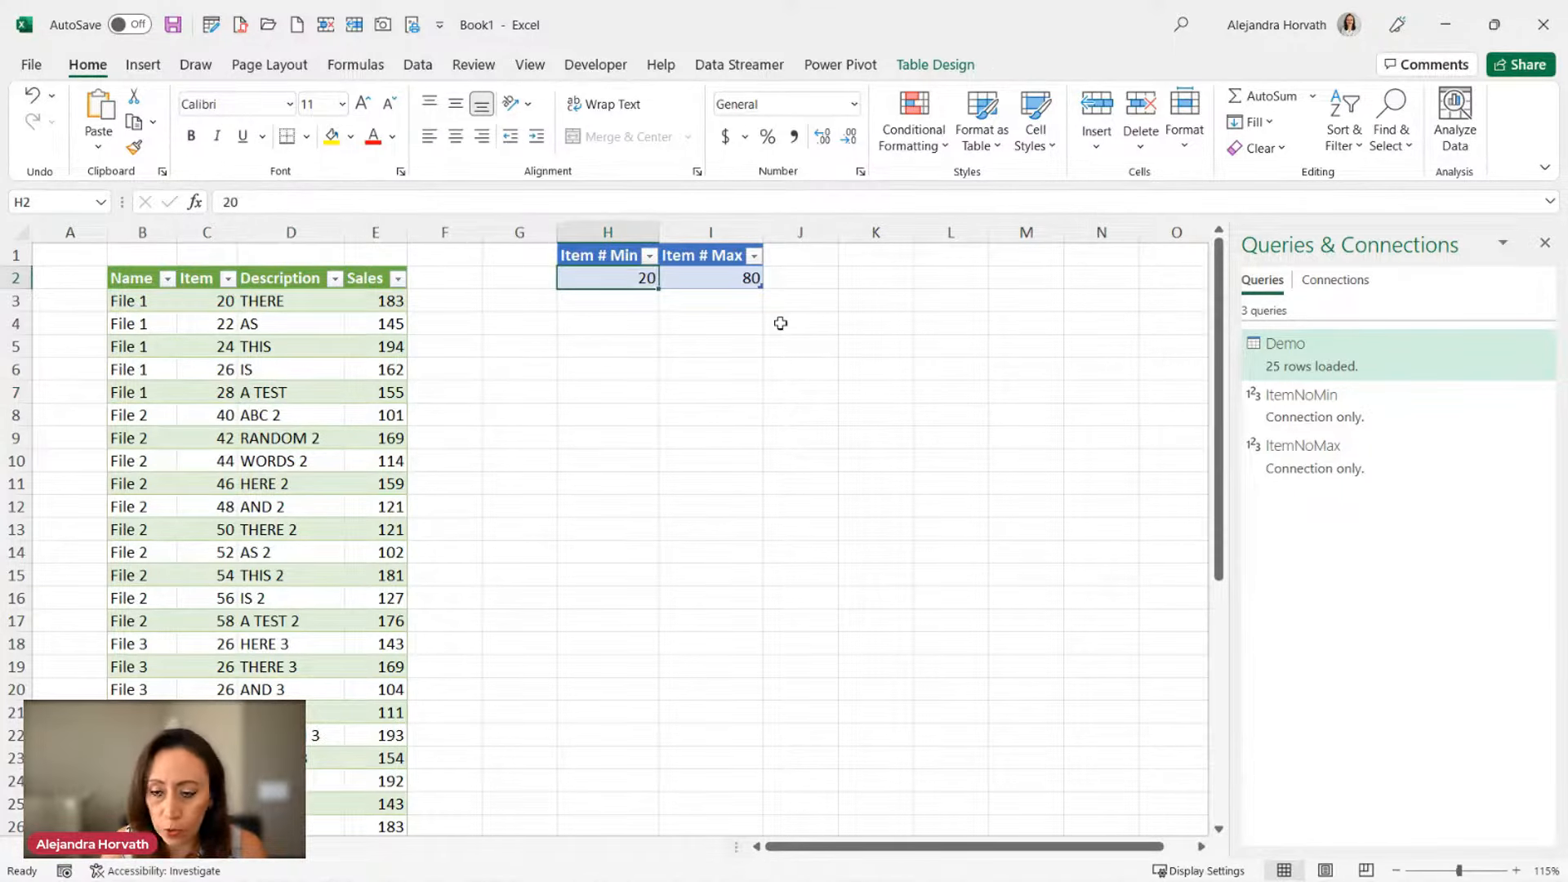
text(40)
key(Return)
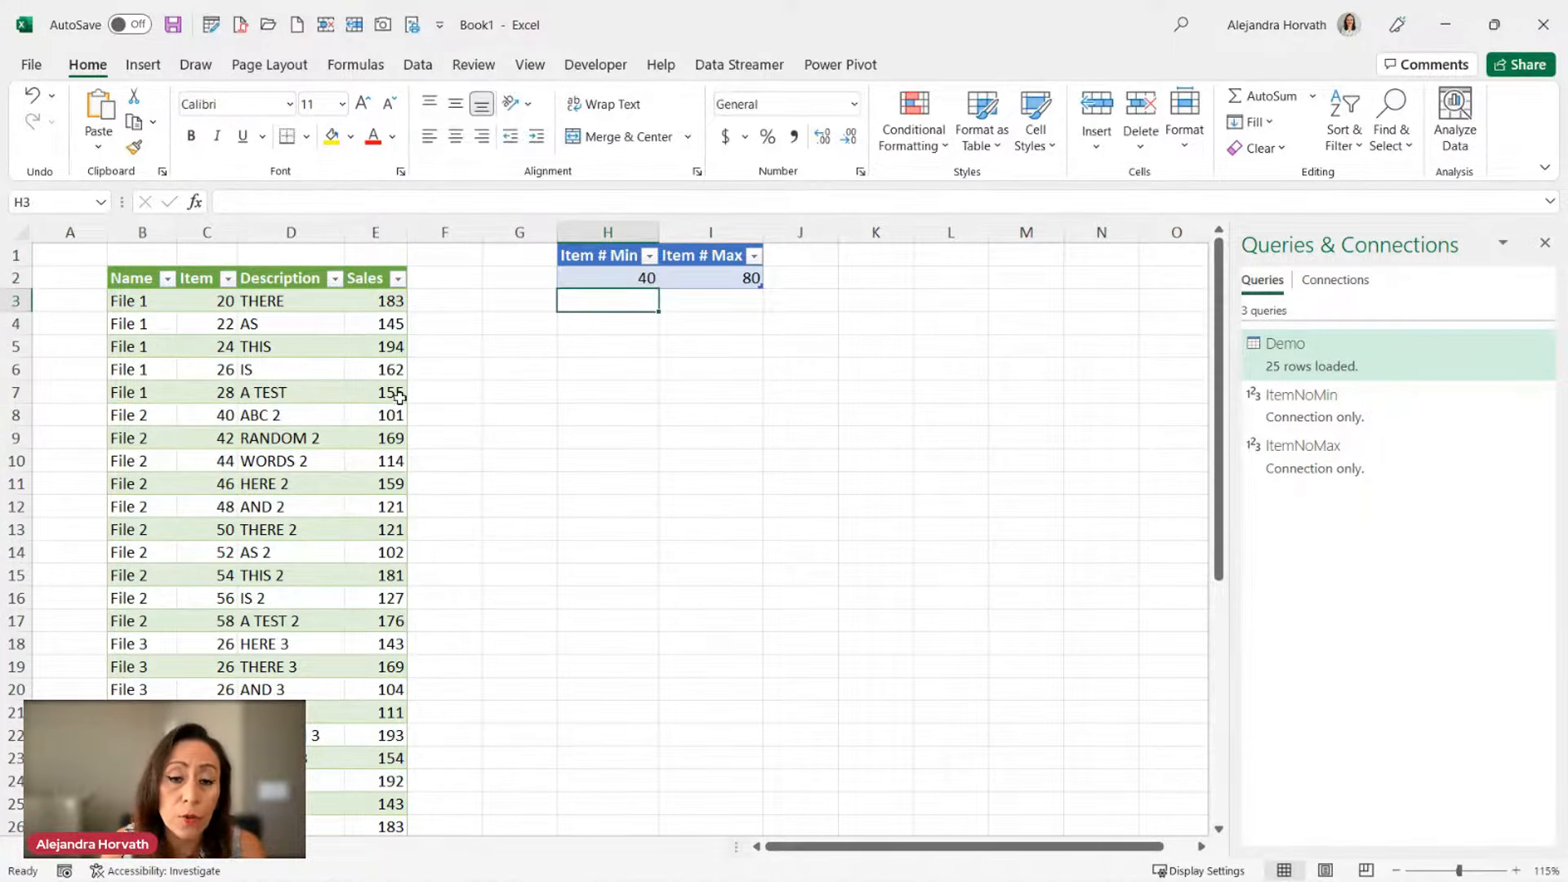
right_click(301, 374)
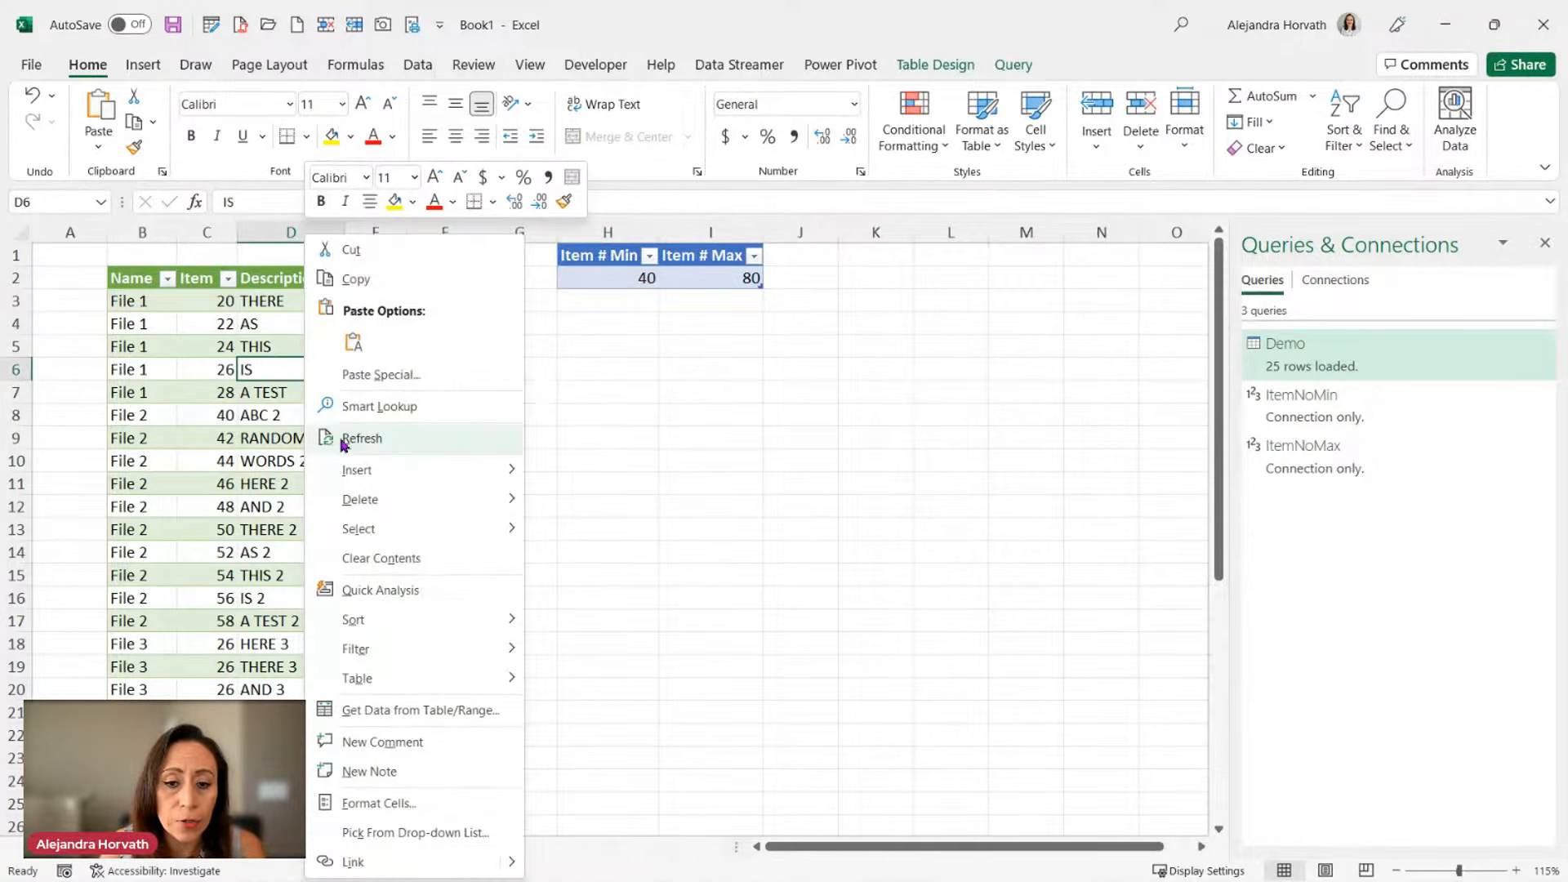
click(361, 438)
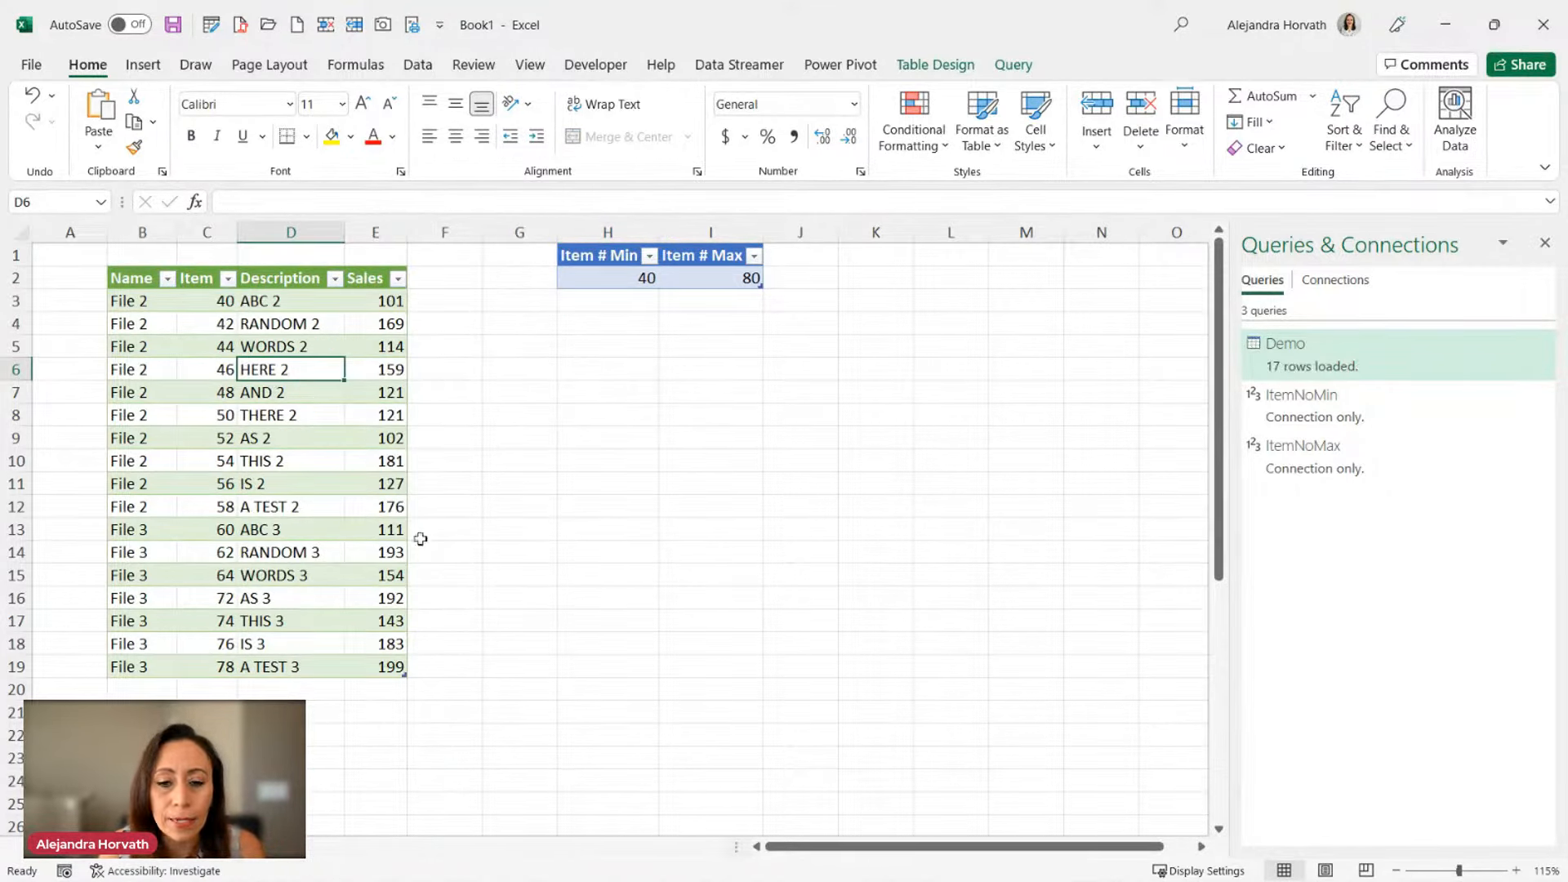